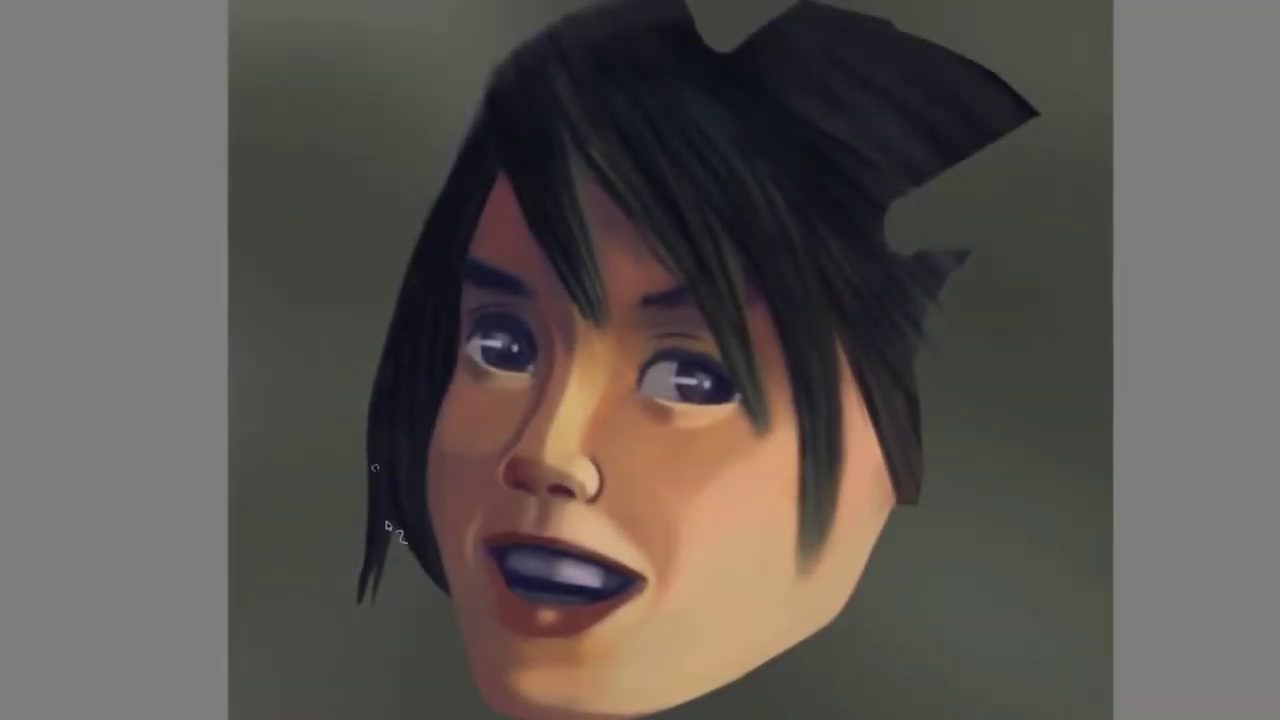
alt+click(416, 413)
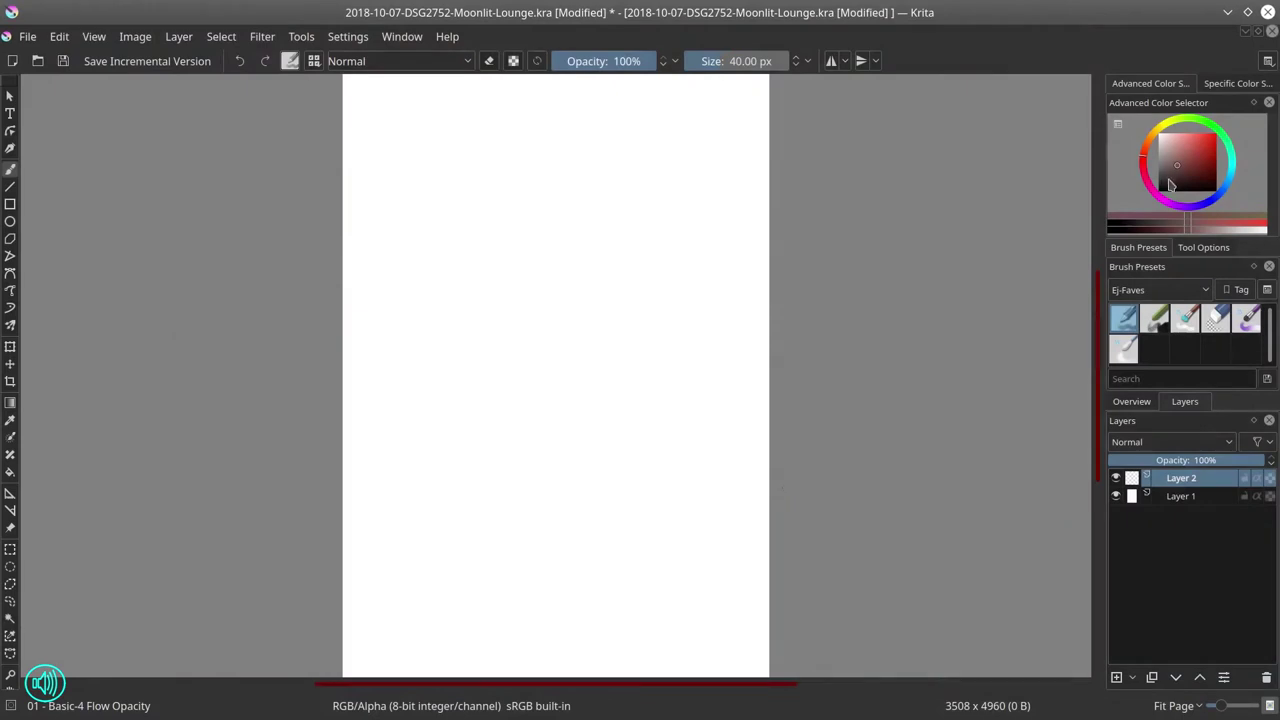
Step: With a 5.97 px black Basic-4 Flow Opacity brush, sketch light converging floor and ceiling lines across the page's upper area
drag(554, 378, 628, 270)
drag(612, 537, 694, 489)
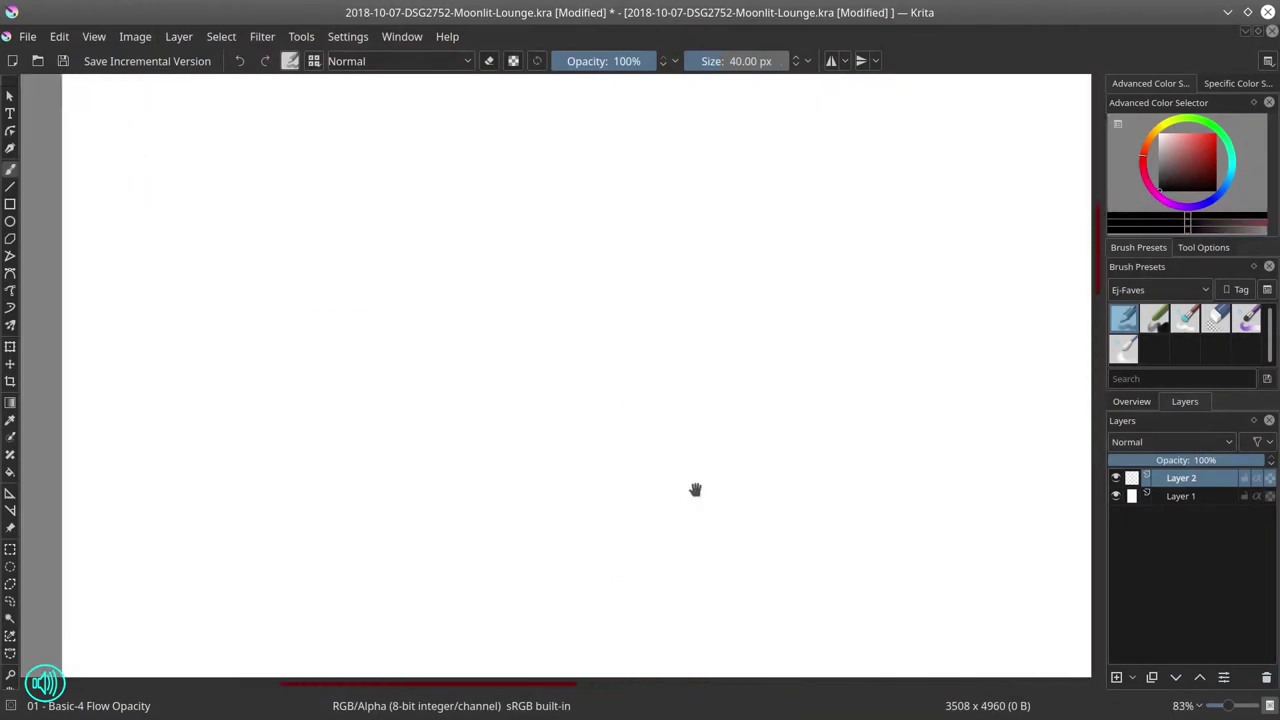
mouse_move(640, 260)
mouse_down()
mouse_move(620, 436)
mouse_move(618, 393)
mouse_up()
drag(618, 393, 708, 366)
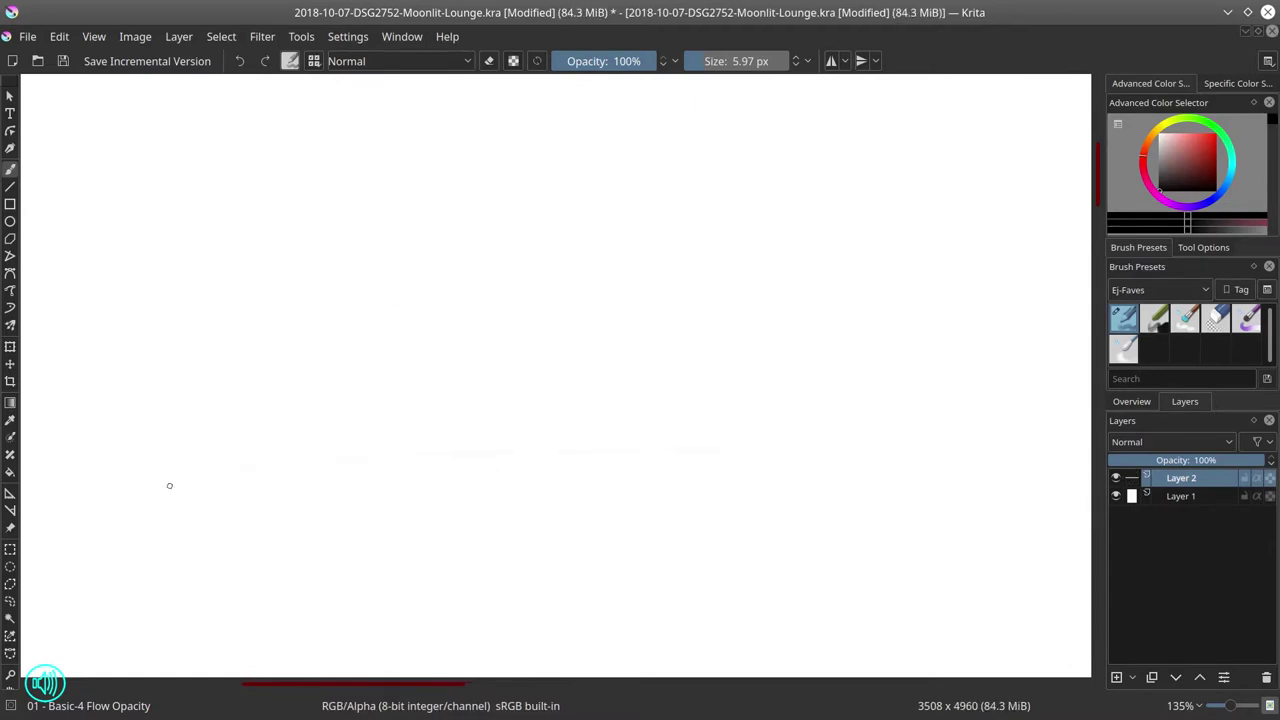
drag(80, 442, 848, 429)
drag(150, 428, 860, 398)
drag(210, 414, 905, 367)
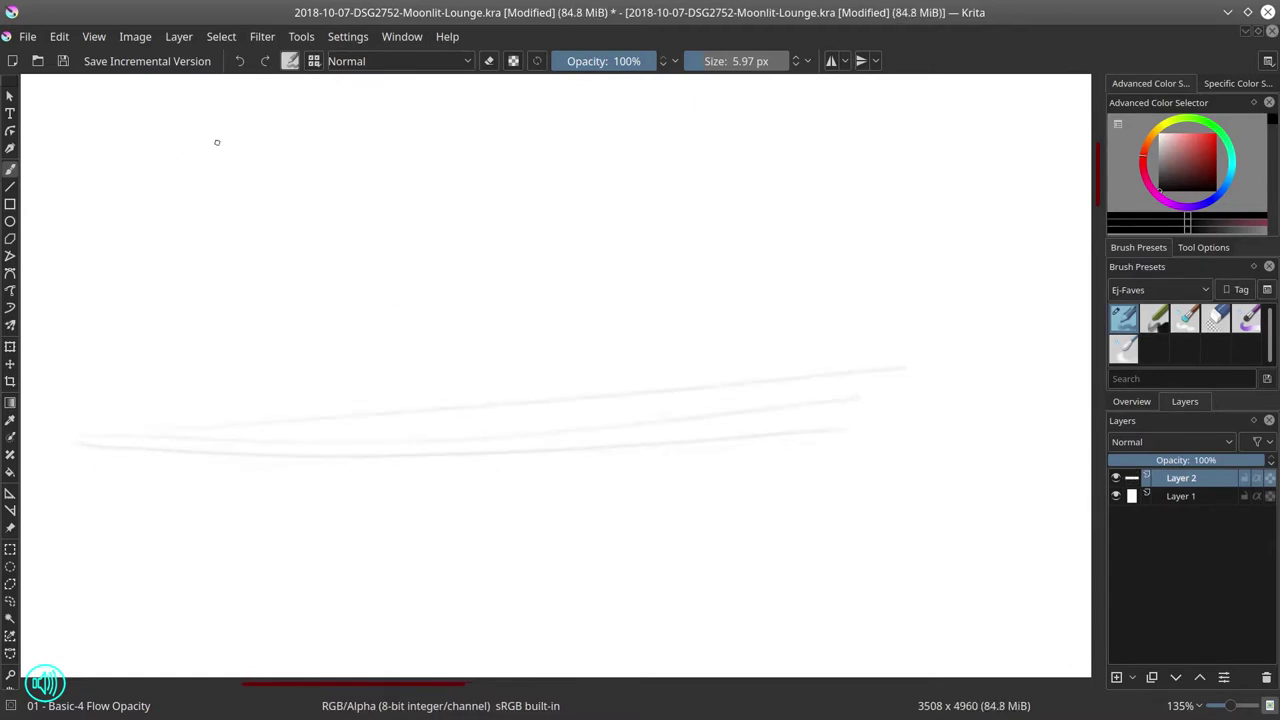
drag(118, 118, 960, 198)
mouse_move(138, 115)
mouse_down()
mouse_move(740, 160)
mouse_move(870, 183)
mouse_up()
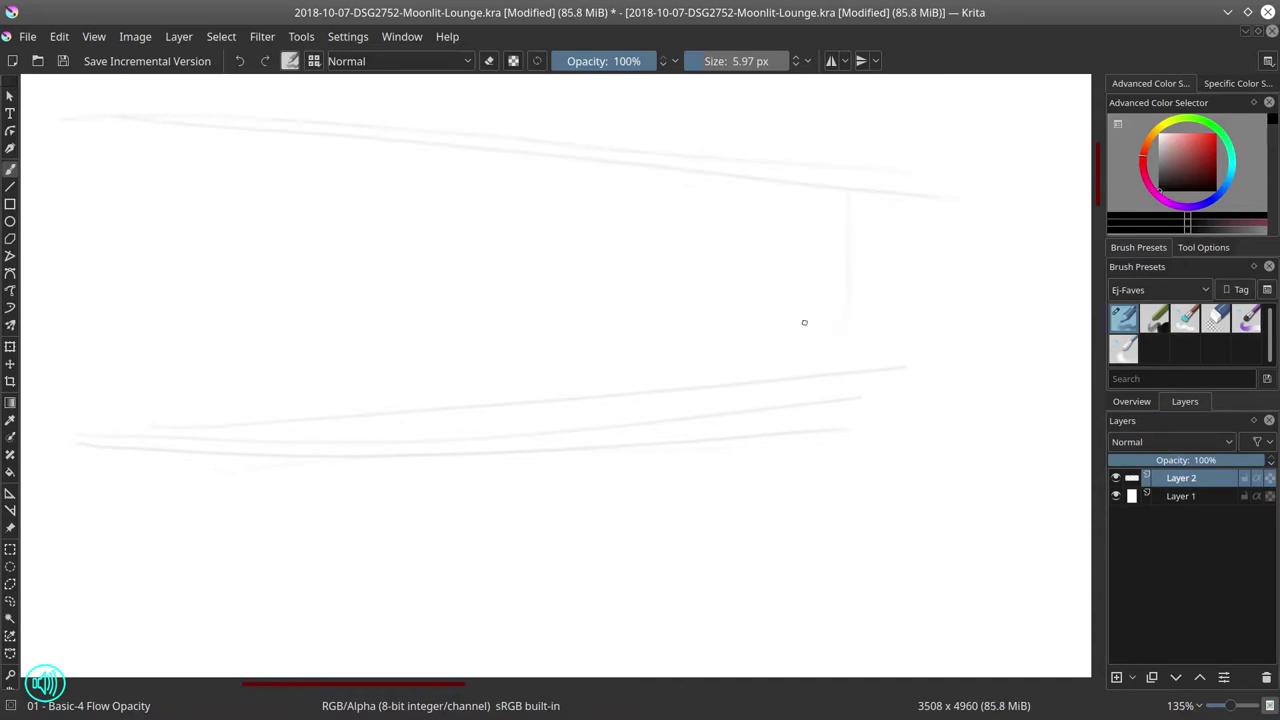
Step: Sketch a raised counter with a curved underside at the right end of the floor lines, and link it leftward with a long guideline
mouse_move(738, 351)
mouse_down()
mouse_move(980, 356)
mouse_move(897, 444)
mouse_up()
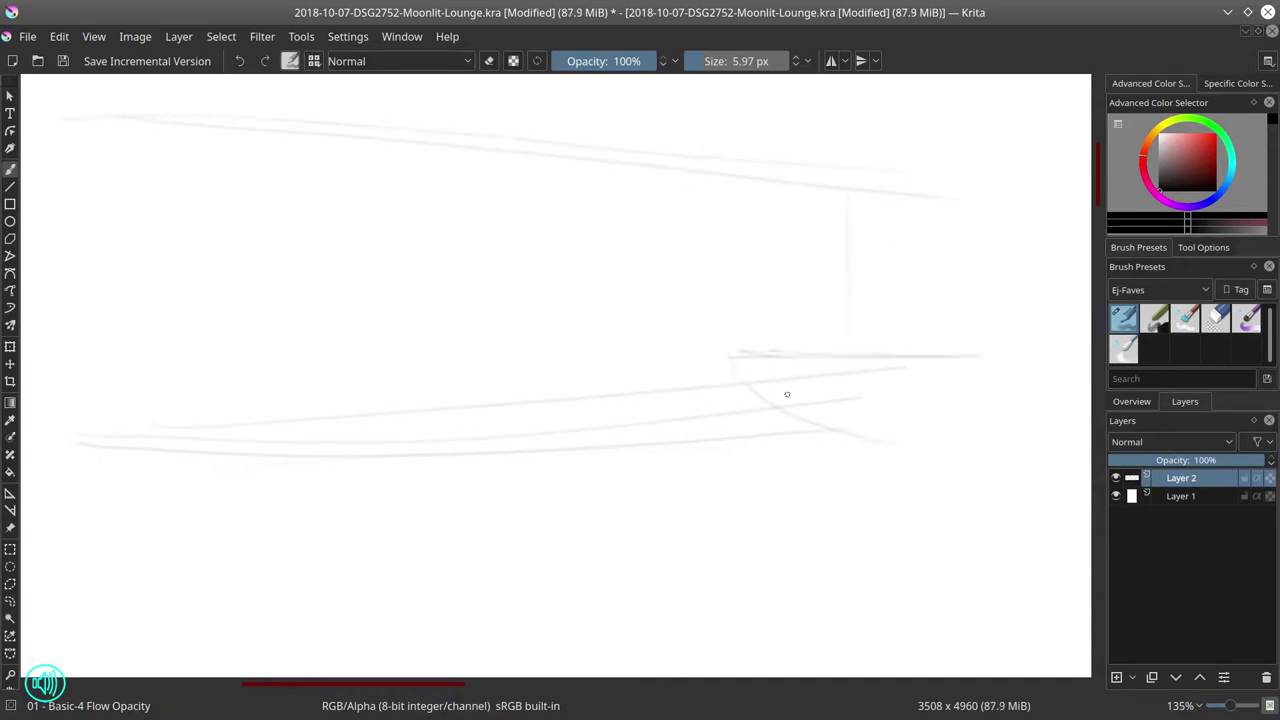
drag(787, 394, 968, 448)
drag(734, 333, 1019, 344)
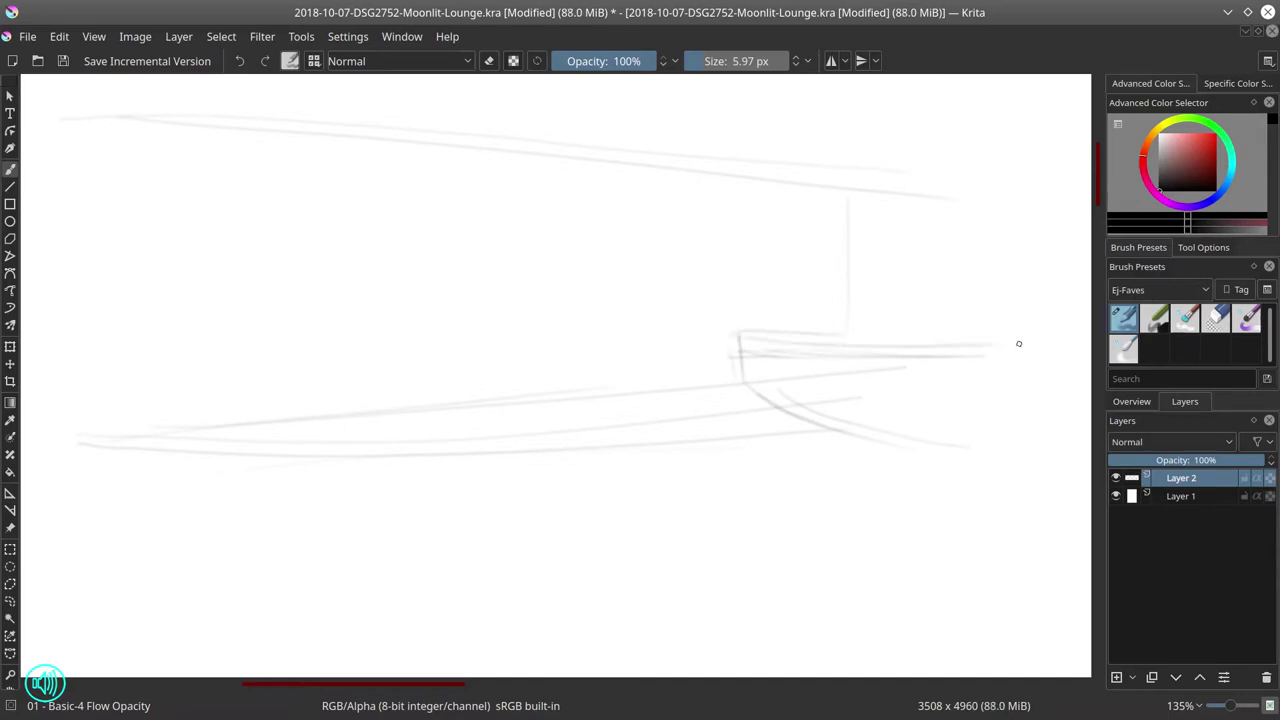
drag(724, 357, 958, 350)
mouse_move(740, 356)
mouse_down()
mouse_move(940, 350)
mouse_move(1001, 365)
mouse_up()
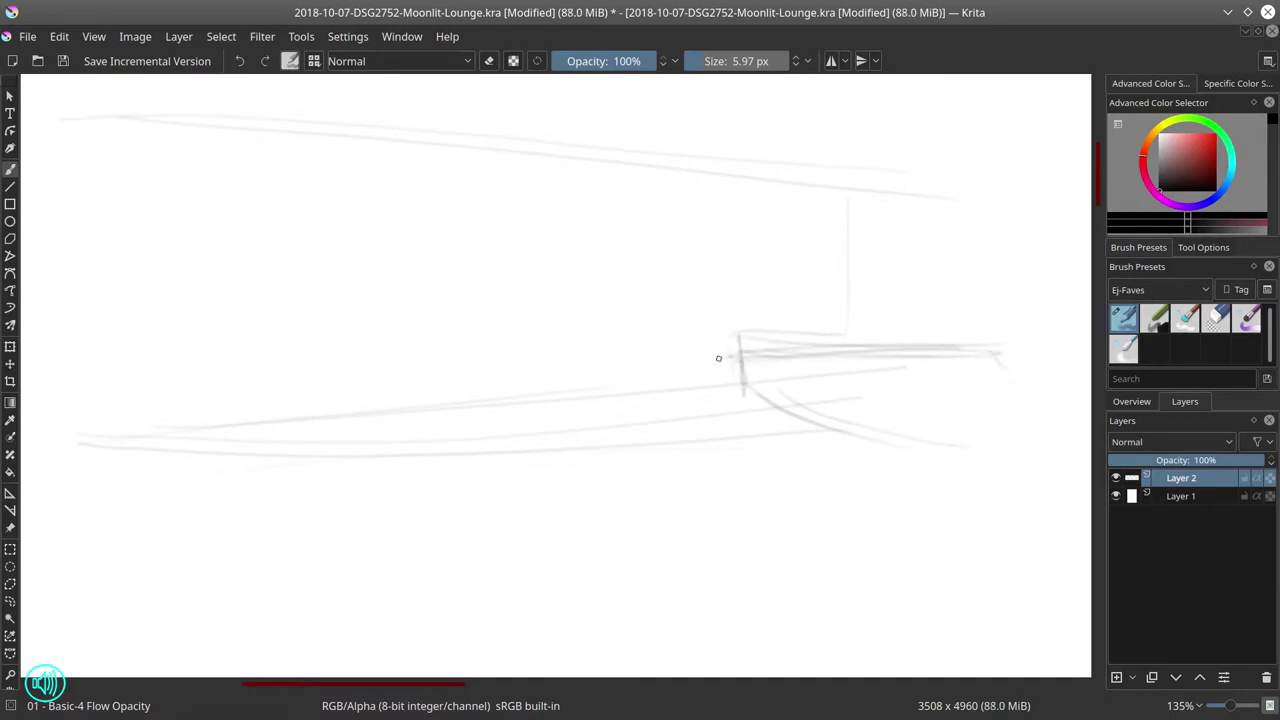
mouse_move(718, 358)
mouse_down()
mouse_move(823, 364)
mouse_move(723, 342)
mouse_move(766, 341)
mouse_up()
drag(78, 421, 728, 352)
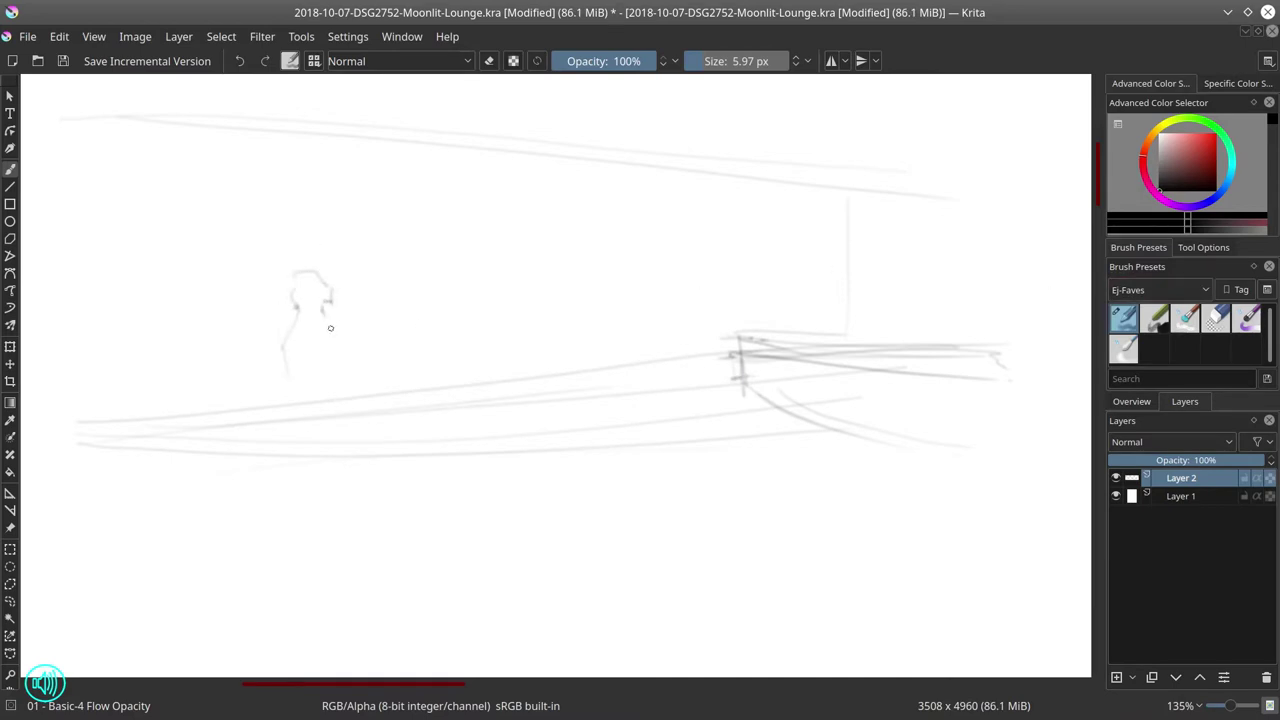
Step: Sketch a standing man at the left of the scene with head, jacket, hand, trousers and shoes
drag(323, 312, 330, 340)
mouse_move(327, 290)
mouse_down()
mouse_move(290, 296)
mouse_move(333, 298)
mouse_move(286, 358)
mouse_move(301, 421)
mouse_up()
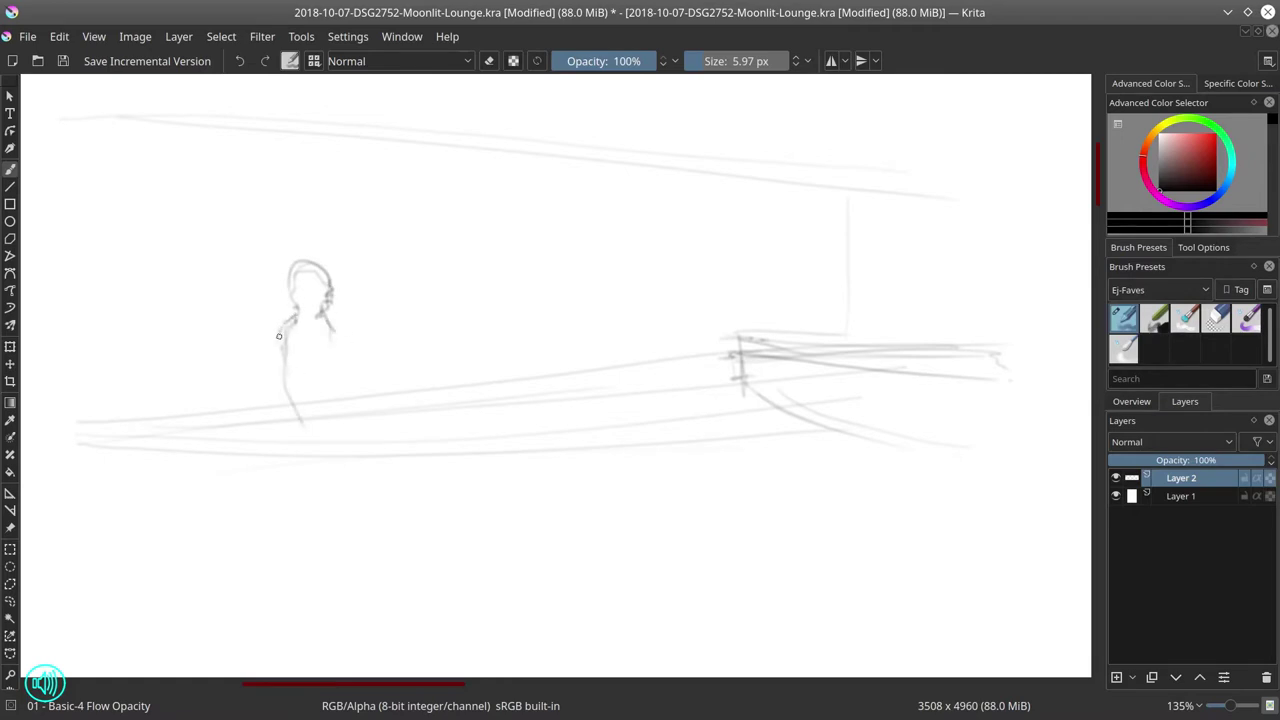
drag(279, 336, 278, 386)
drag(318, 322, 340, 434)
mouse_move(278, 393)
mouse_down()
mouse_move(294, 426)
mouse_move(315, 426)
mouse_move(305, 495)
mouse_up()
drag(340, 428, 332, 494)
drag(344, 358, 342, 392)
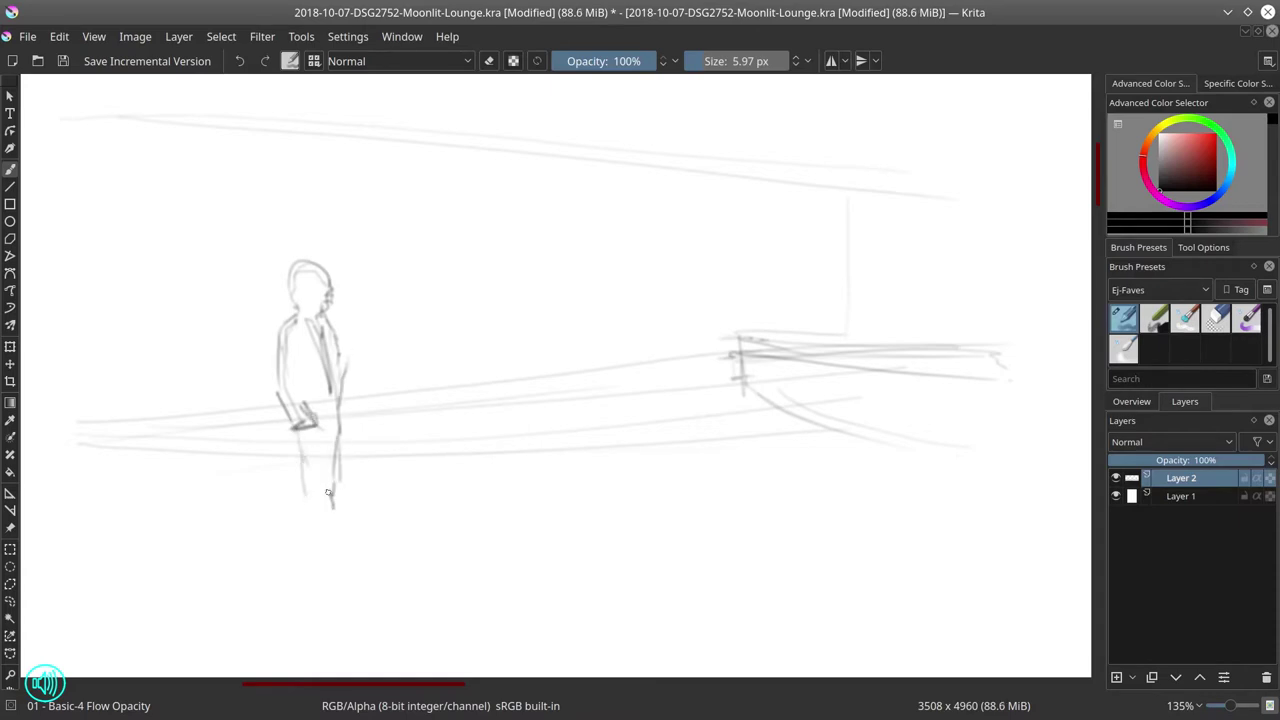
mouse_move(303, 498)
mouse_down()
mouse_move(308, 555)
mouse_move(344, 555)
mouse_move(308, 555)
mouse_move(334, 546)
mouse_move(316, 469)
mouse_move(332, 468)
mouse_move(326, 554)
mouse_up()
drag(308, 558, 336, 548)
Step: Rough in the shoulders, torso and arms of a woman standing just right of the man
drag(370, 326, 352, 378)
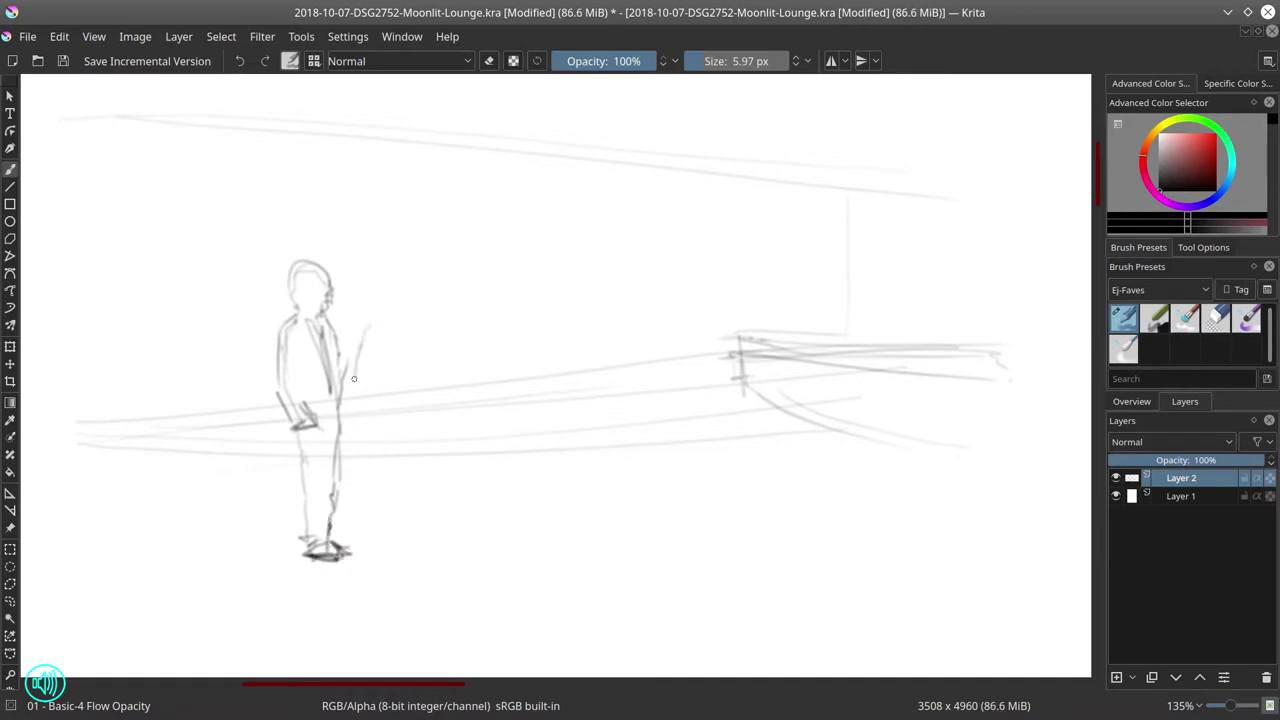
mouse_move(302, 298)
mouse_down()
mouse_move(298, 268)
mouse_move(330, 288)
mouse_up()
drag(368, 332, 357, 346)
drag(360, 399, 362, 440)
mouse_move(356, 363)
mouse_down()
mouse_move(360, 460)
mouse_move(380, 514)
mouse_up()
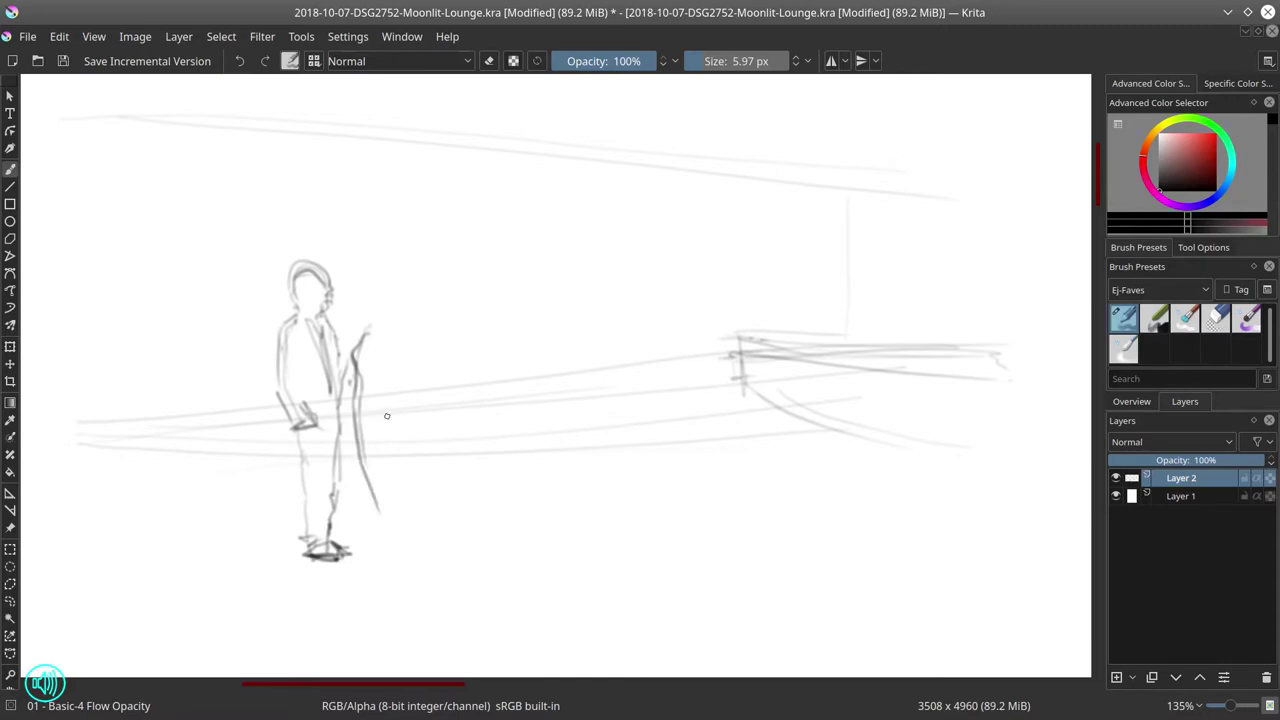
mouse_move(388, 408)
mouse_down()
mouse_move(394, 438)
mouse_move(398, 340)
mouse_move(367, 410)
mouse_up()
drag(373, 342, 376, 406)
drag(366, 390, 387, 430)
drag(384, 420, 393, 430)
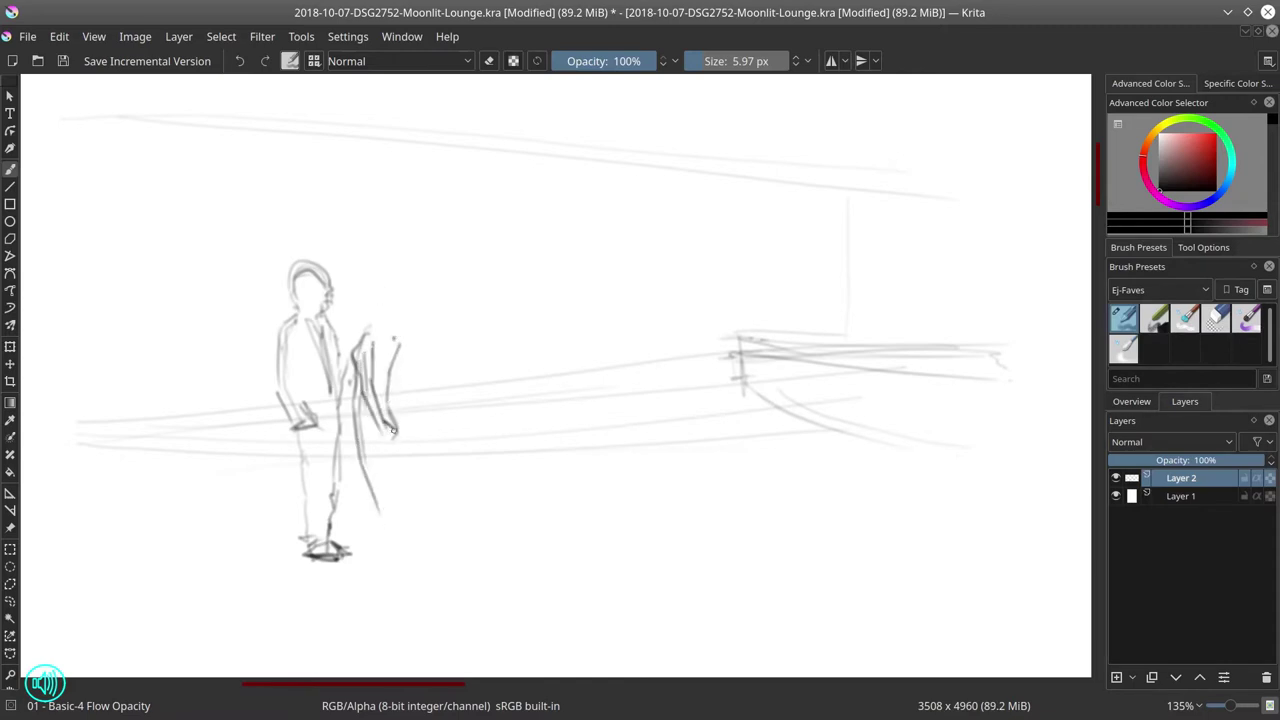
key(ctrl+z)
drag(398, 387, 394, 430)
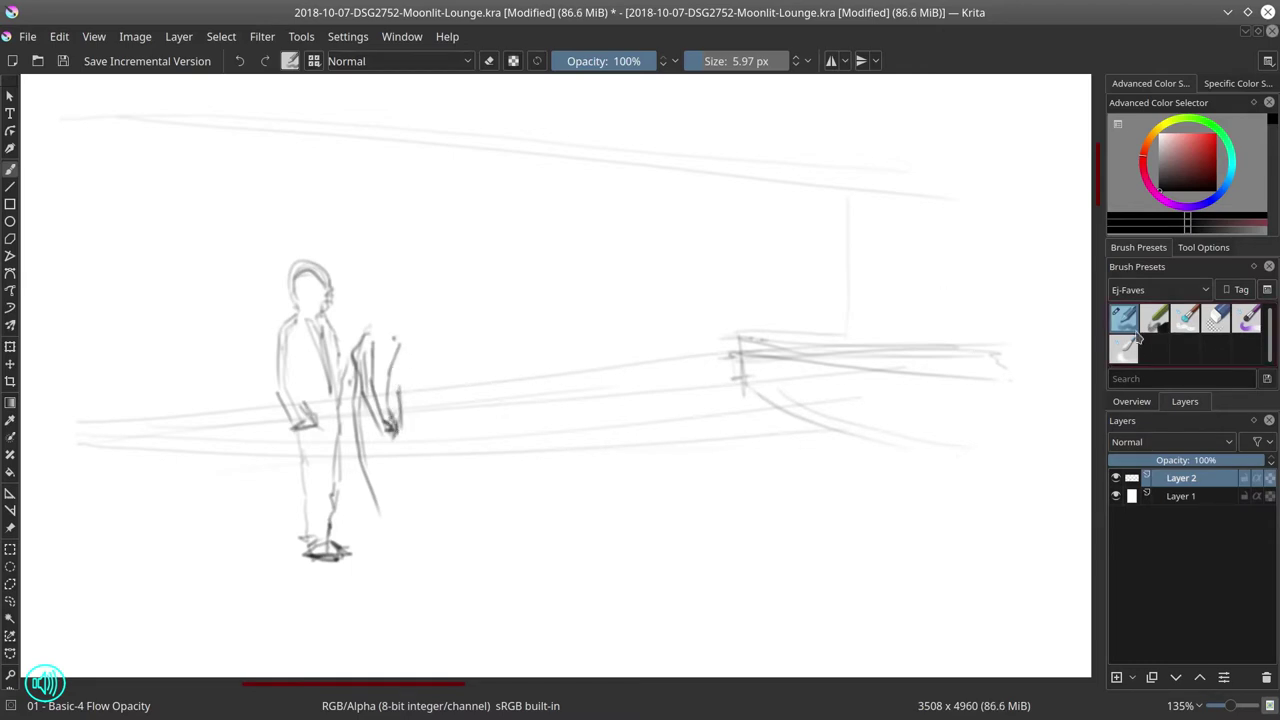
Step: Erase the guidelines crossing the space beside the woman with the Eraser Circle brush
click(1220, 322)
drag(423, 394, 411, 448)
drag(503, 493, 466, 493)
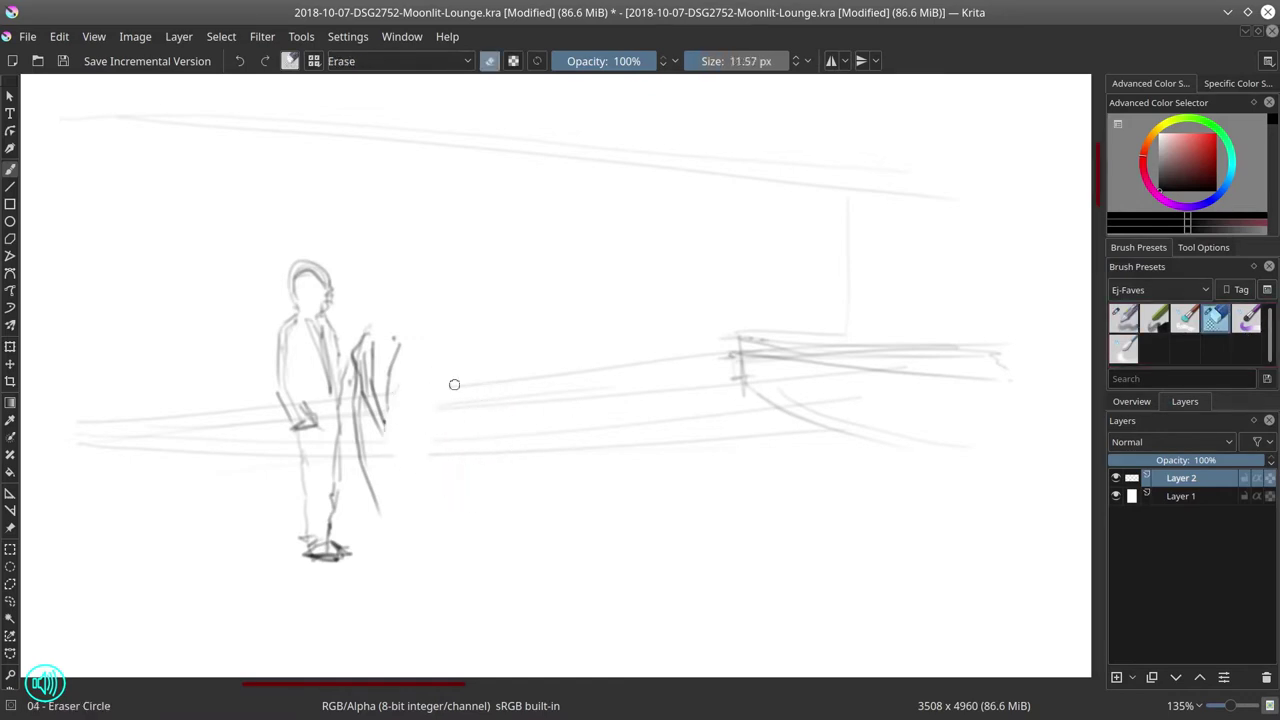
mouse_move(424, 361)
mouse_down()
mouse_move(390, 426)
mouse_move(415, 512)
mouse_up()
Step: Return to the sketching brush and draw the woman's long skirt and head, darkening the man's trouser hem
key(slash)
drag(377, 507, 390, 545)
drag(304, 515, 298, 550)
mouse_move(362, 470)
mouse_down()
mouse_move(379, 559)
mouse_move(422, 550)
mouse_up()
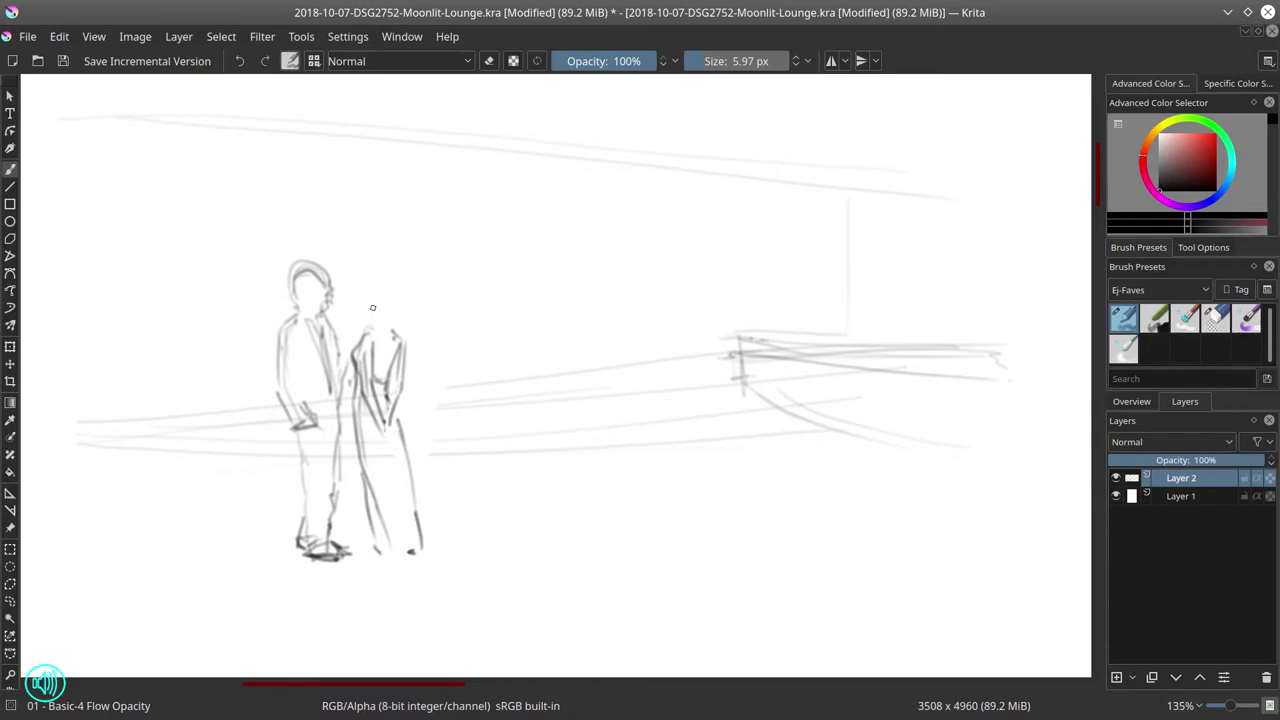
mouse_move(381, 296)
mouse_down()
mouse_move(395, 323)
mouse_move(393, 303)
mouse_move(369, 317)
mouse_move(387, 338)
mouse_move(376, 305)
mouse_move(363, 309)
mouse_move(387, 292)
mouse_move(395, 389)
mouse_up()
Step: Draw a large full moon circle behind the couple with several overlapping strokes
mouse_move(271, 251)
mouse_down()
mouse_move(317, 209)
mouse_move(446, 203)
mouse_move(470, 390)
mouse_move(416, 434)
mouse_up()
drag(416, 434, 291, 370)
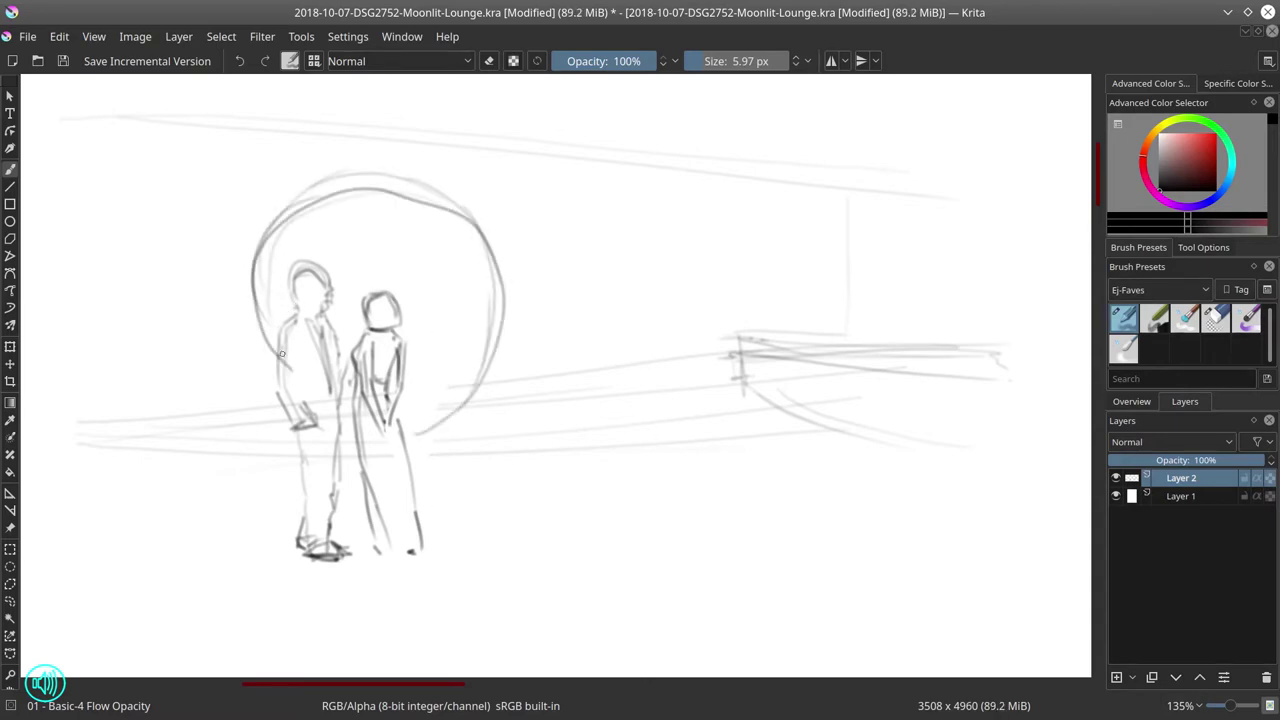
drag(284, 230, 272, 393)
drag(242, 302, 432, 430)
drag(490, 380, 247, 310)
drag(262, 254, 270, 387)
Step: Sketch a lower floor line on both sides of the couple, a step under the counter, and a stronger ceiling line
drag(621, 446, 628, 464)
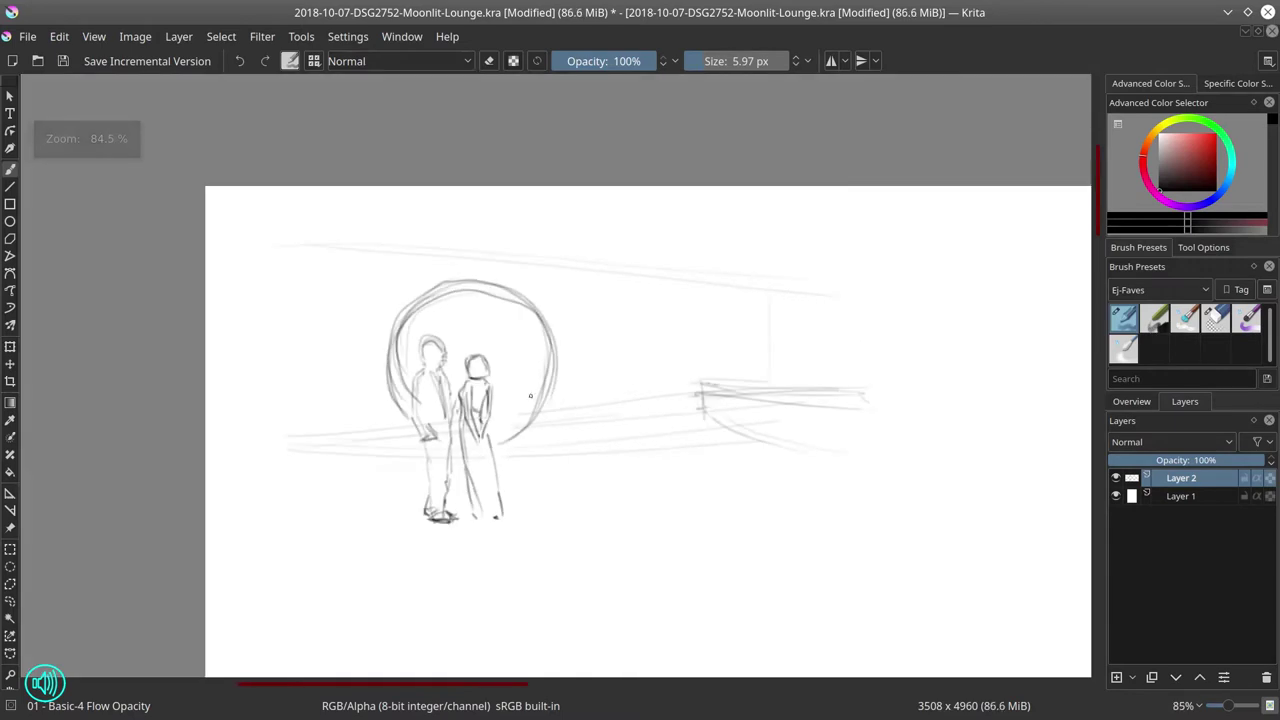
drag(306, 491, 388, 487)
drag(531, 481, 669, 474)
drag(537, 481, 683, 471)
mouse_move(498, 488)
mouse_down()
mouse_move(712, 472)
mouse_move(711, 487)
mouse_up()
mouse_move(719, 445)
mouse_down()
mouse_move(719, 459)
mouse_move(696, 368)
mouse_up()
drag(395, 255, 690, 277)
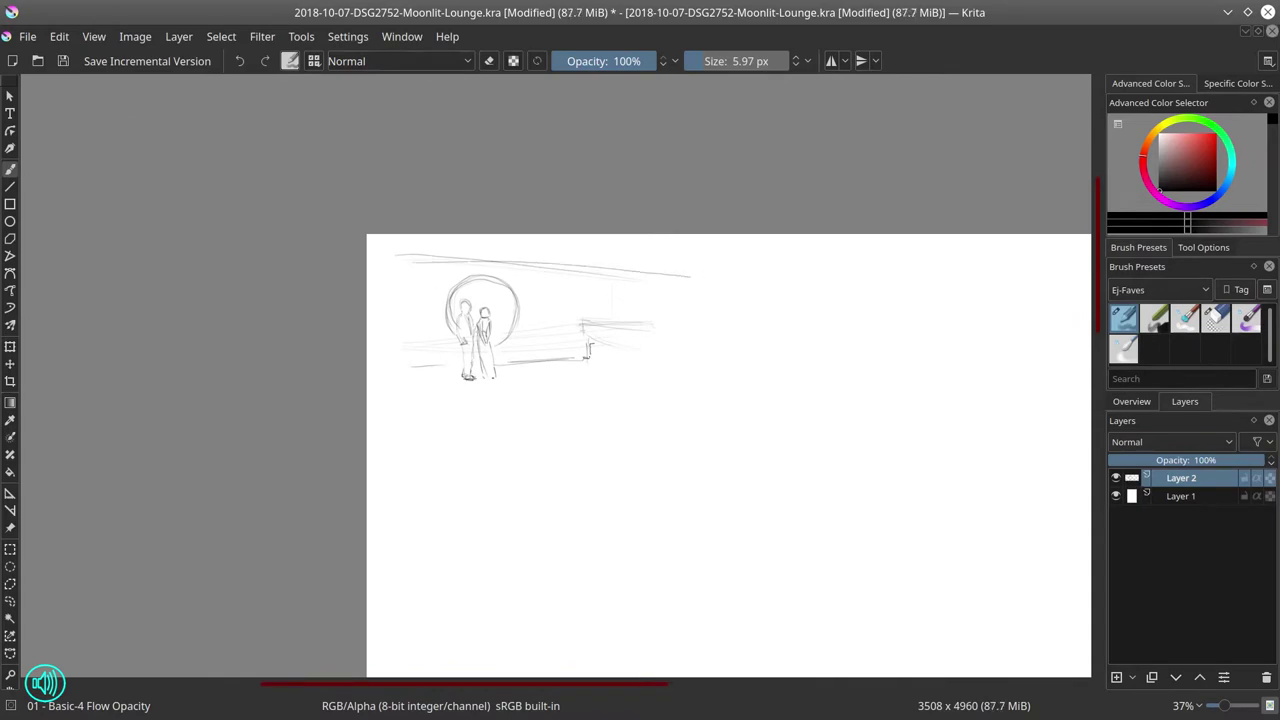
drag(604, 341, 685, 339)
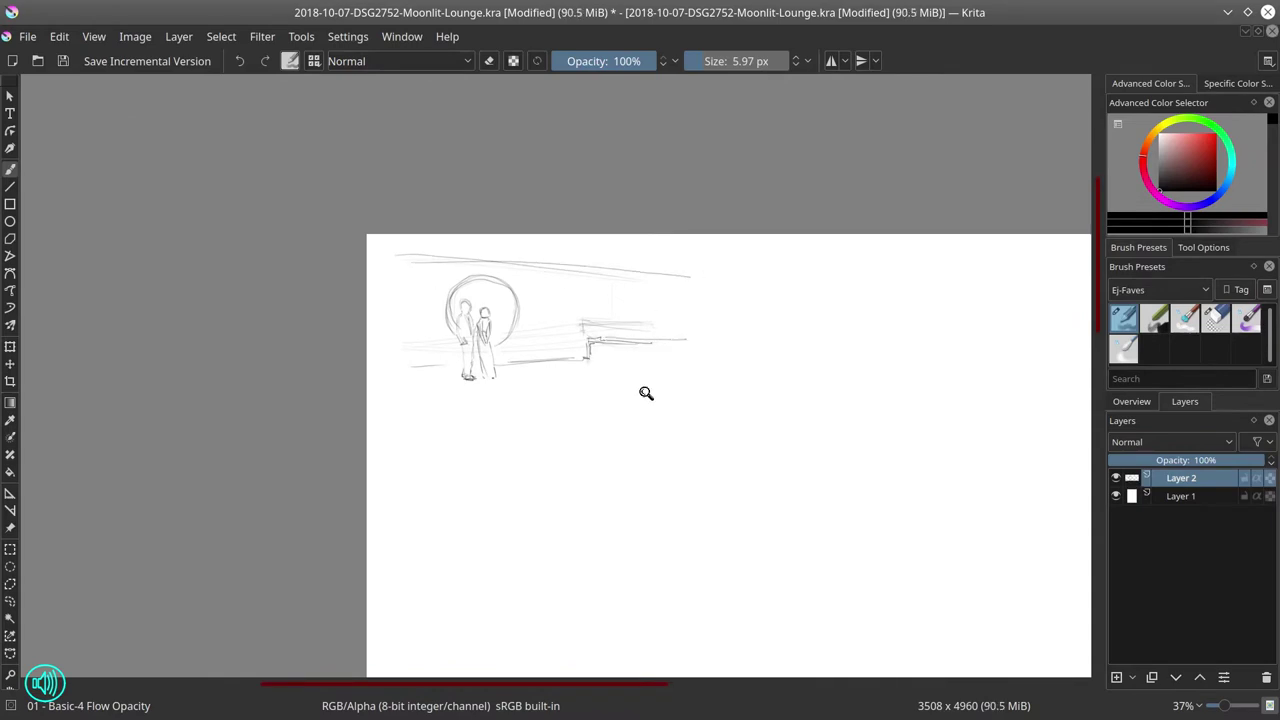
Step: Strengthen the counter top lines and sketch a small seated figure behind the counter
scroll(646, 393, up, 5)
mouse_move(490, 214)
mouse_down()
mouse_move(498, 300)
mouse_move(553, 304)
mouse_move(622, 213)
mouse_move(792, 217)
mouse_up()
mouse_move(498, 203)
mouse_down()
mouse_move(614, 197)
mouse_move(635, 182)
mouse_up()
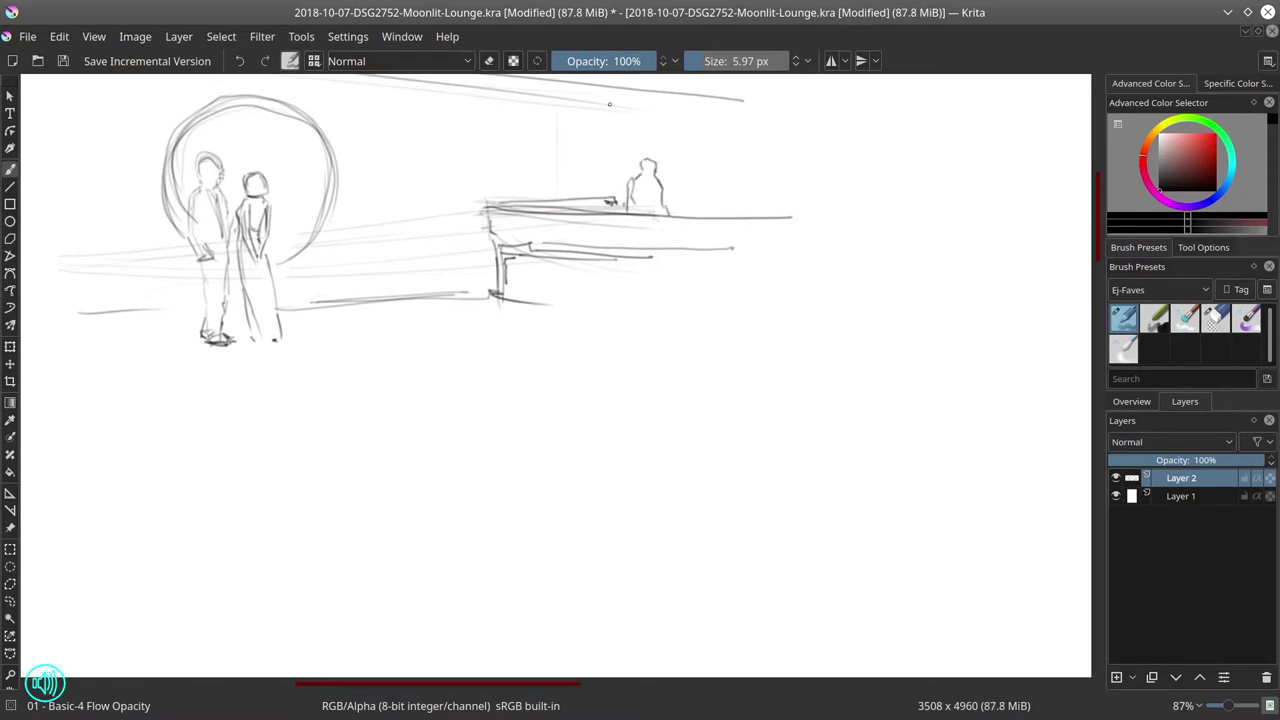
Step: Erase the floor lines beside the couple and the step under the counter with the Eraser Circle at 71.22 px
click(1215, 318)
shift+drag(337, 287, 377, 287)
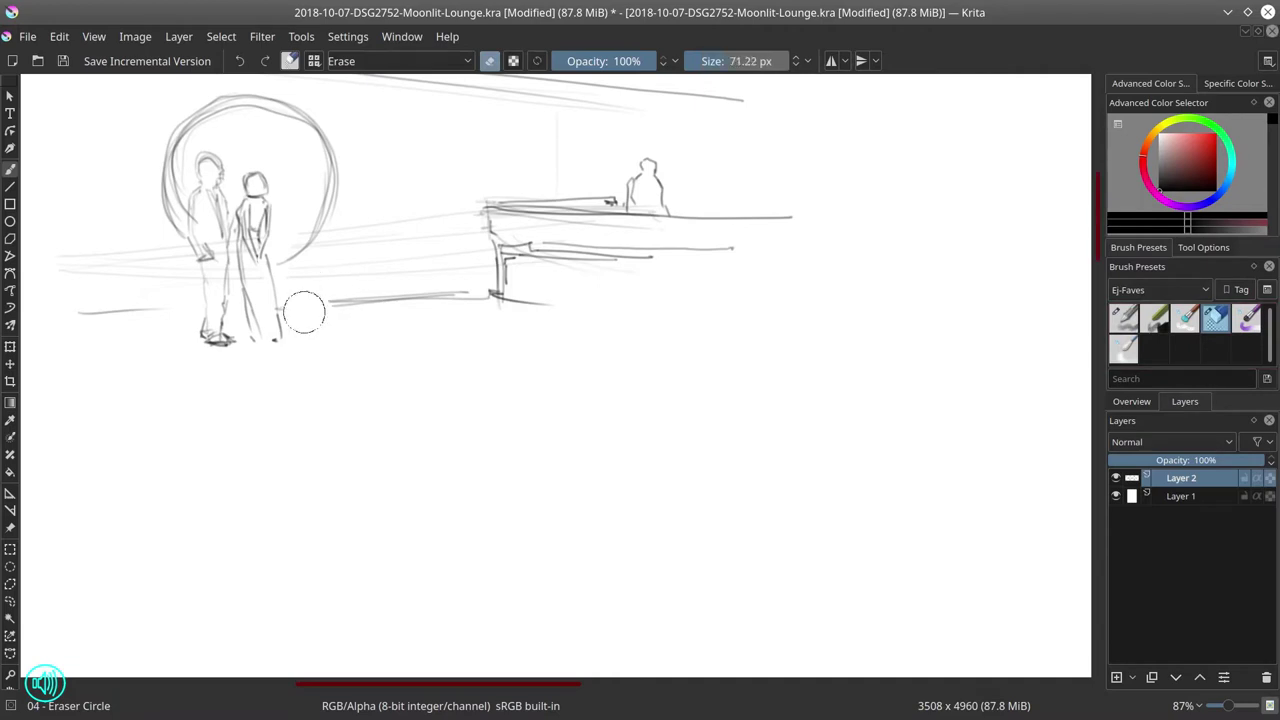
drag(304, 311, 531, 298)
drag(165, 306, 85, 311)
drag(377, 270, 475, 270)
drag(490, 245, 713, 254)
mouse_move(472, 226)
mouse_down()
mouse_move(343, 234)
mouse_move(506, 252)
mouse_up()
Step: Redraw the floor ledge on both sides of the couple and thicken the counter's edges with the sketching brush
drag(682, 300, 863, 358)
click(1123, 318)
mouse_move(268, 333)
mouse_down()
mouse_move(195, 333)
mouse_move(350, 336)
mouse_move(186, 340)
mouse_up()
drag(476, 337, 672, 330)
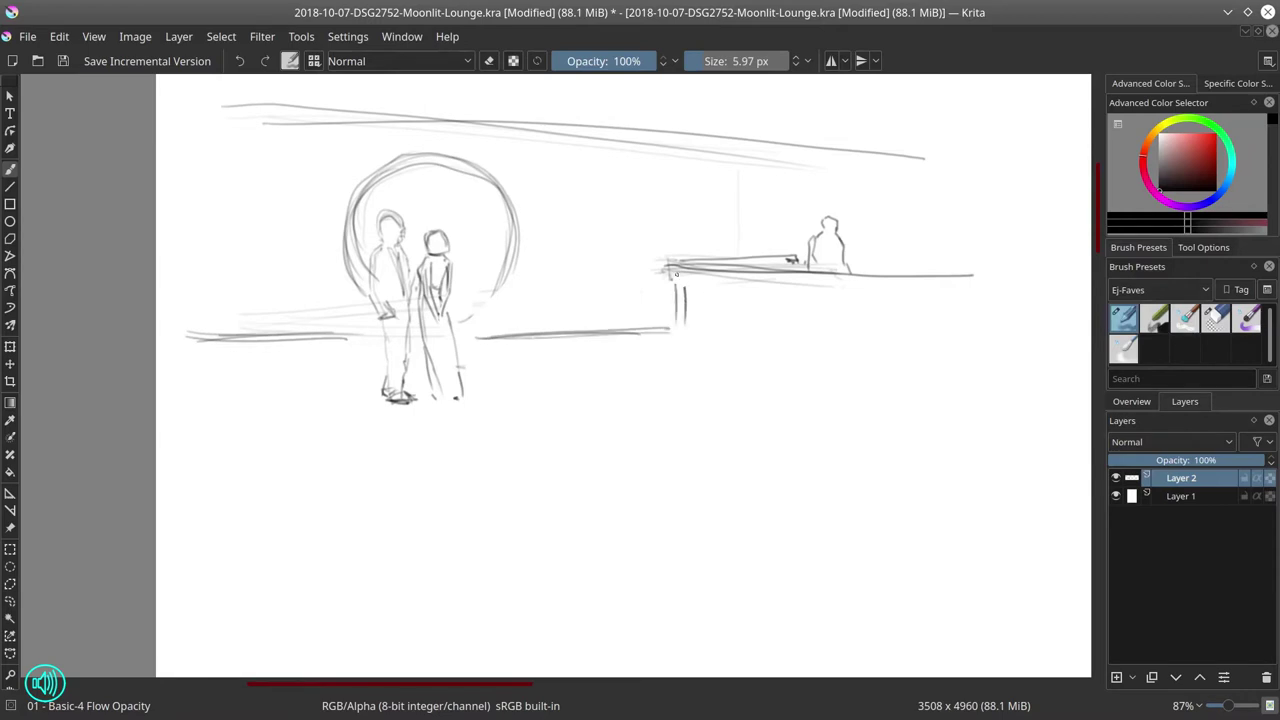
drag(672, 272, 1046, 281)
drag(740, 266, 998, 267)
drag(828, 278, 950, 272)
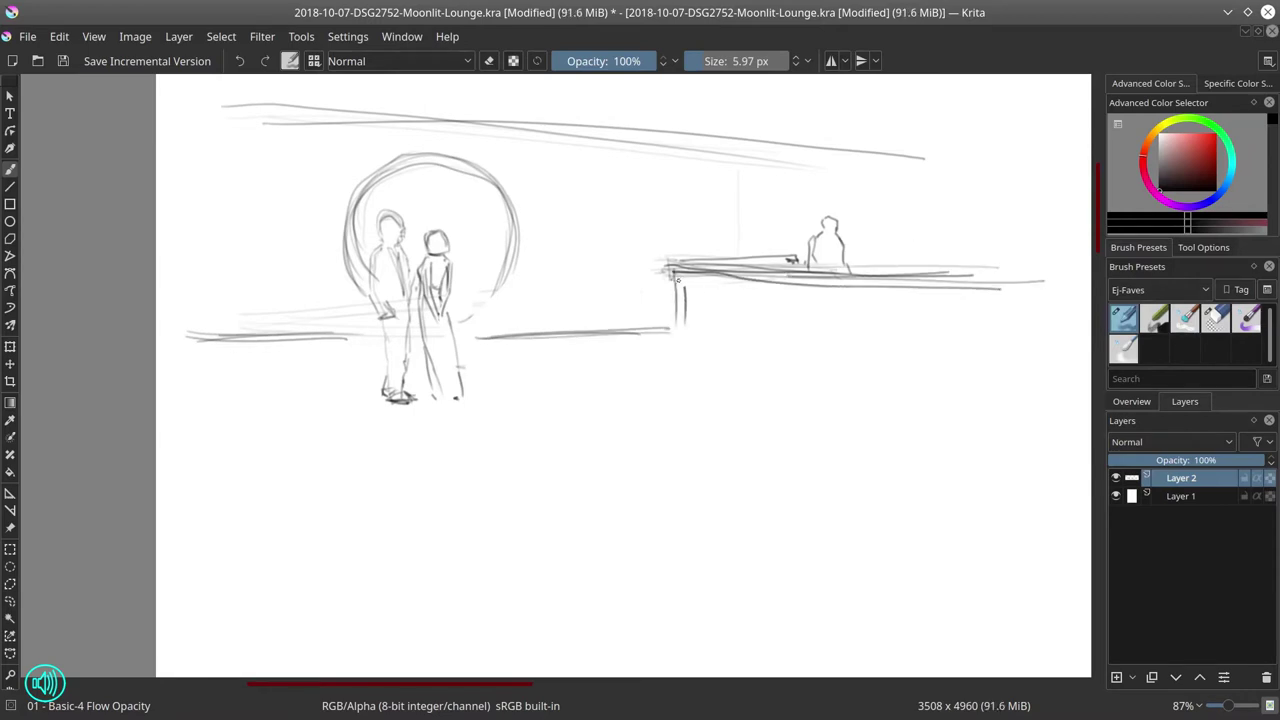
drag(677, 283, 729, 284)
Step: Add a vertical column above the counter's left end and diagonal beams rising from the ceiling line
drag(714, 165, 720, 240)
drag(722, 148, 724, 228)
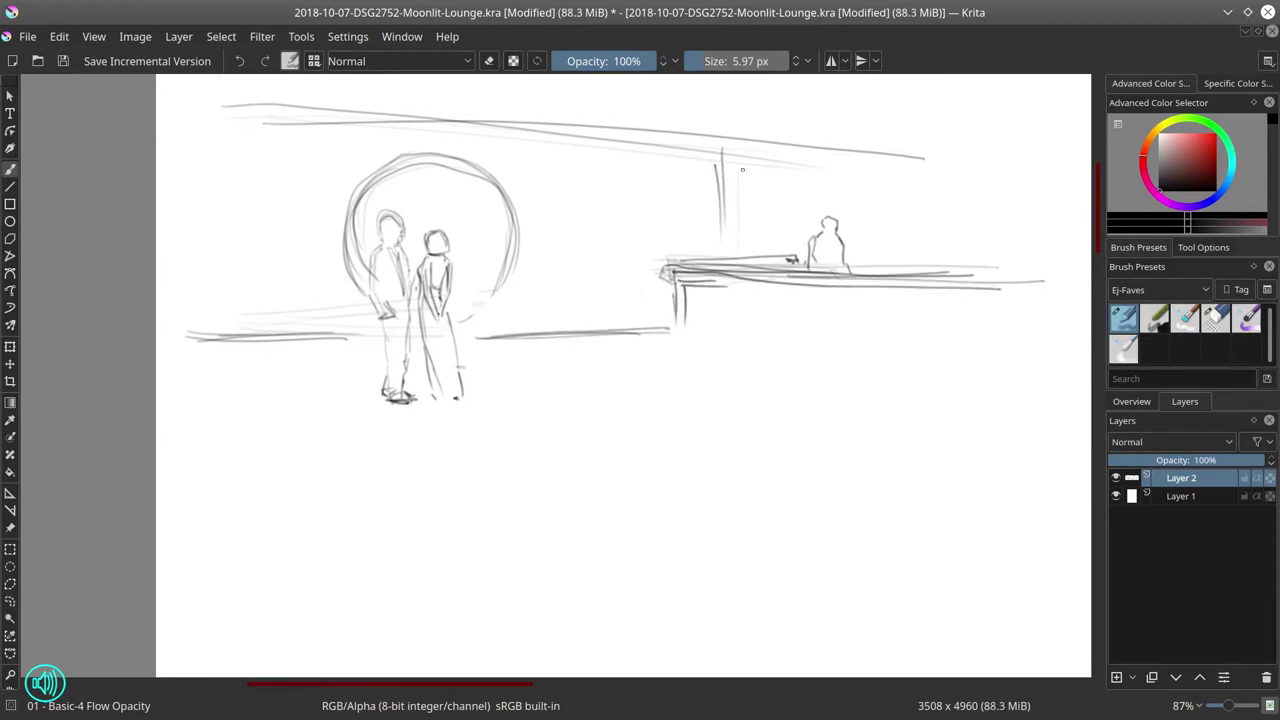
drag(692, 124, 674, 211)
mouse_move(630, 200)
mouse_down()
mouse_move(740, 178)
mouse_move(979, 170)
mouse_up()
drag(396, 203, 541, 162)
drag(364, 203, 575, 143)
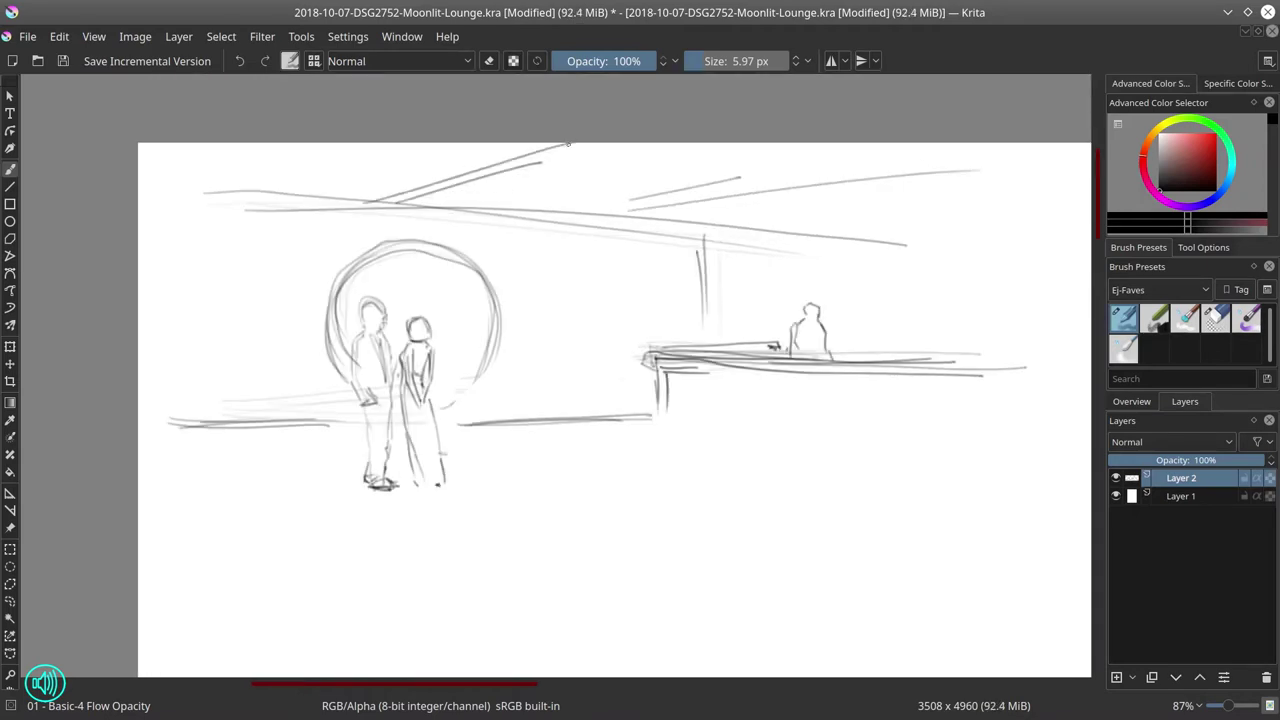
drag(446, 190, 537, 160)
drag(645, 206, 864, 157)
Step: Frame the seated figure's alcove with an upper edge and a vertical side line at the counter's far end
drag(809, 256, 809, 270)
drag(754, 246, 906, 242)
mouse_move(936, 239)
mouse_down()
mouse_move(1000, 237)
mouse_move(1016, 284)
mouse_up()
drag(1019, 229, 1025, 366)
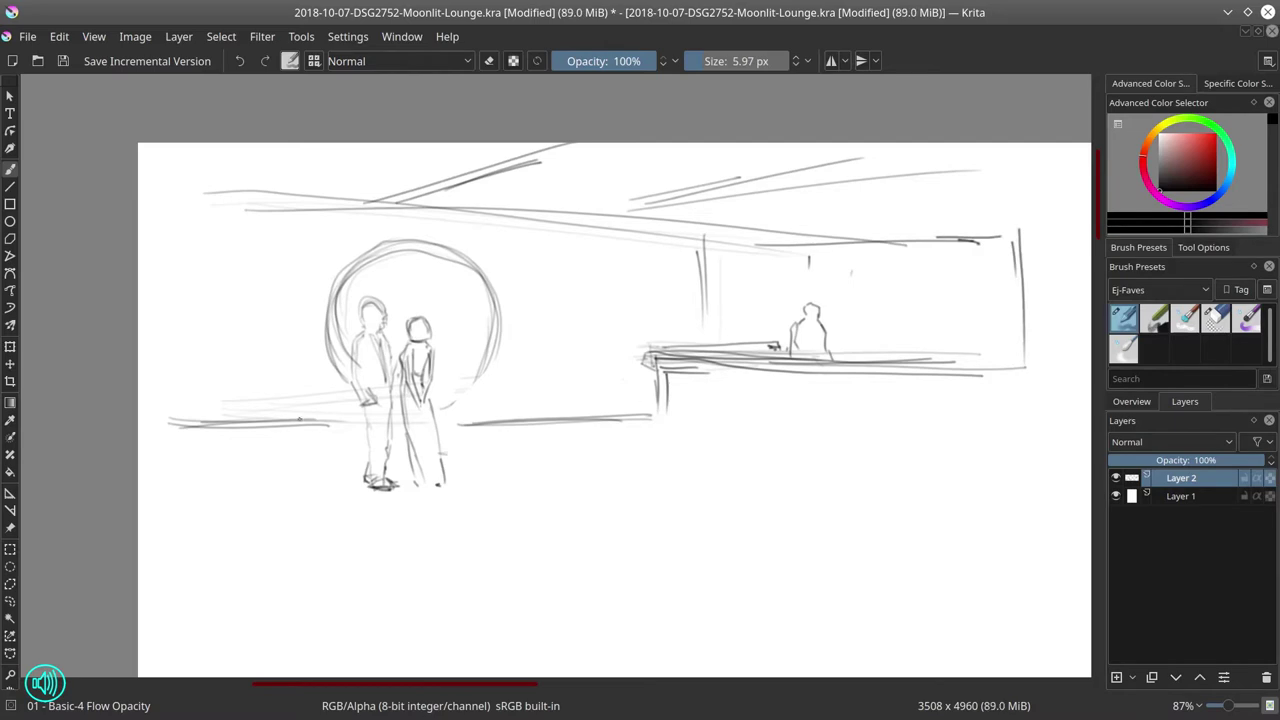
Step: Extend the ledge toward the couple and sketch bushes and a palm tree on each side of the moon
drag(296, 419, 358, 415)
drag(442, 423, 522, 418)
drag(306, 423, 374, 420)
mouse_move(548, 382)
mouse_down()
mouse_move(566, 412)
mouse_move(553, 360)
mouse_move(566, 364)
mouse_up()
mouse_move(441, 381)
mouse_down()
mouse_move(470, 402)
mouse_move(523, 409)
mouse_up()
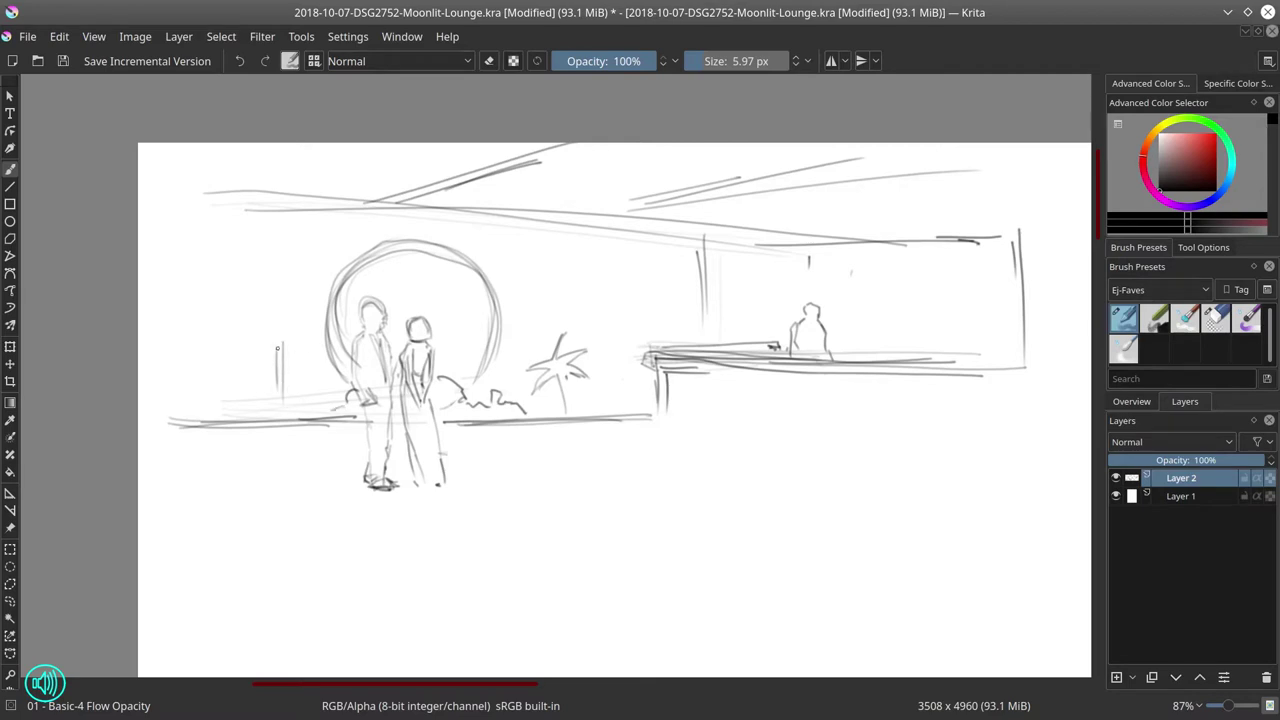
drag(283, 342, 257, 362)
mouse_move(307, 353)
mouse_down()
mouse_move(288, 331)
mouse_move(302, 300)
mouse_move(279, 394)
mouse_up()
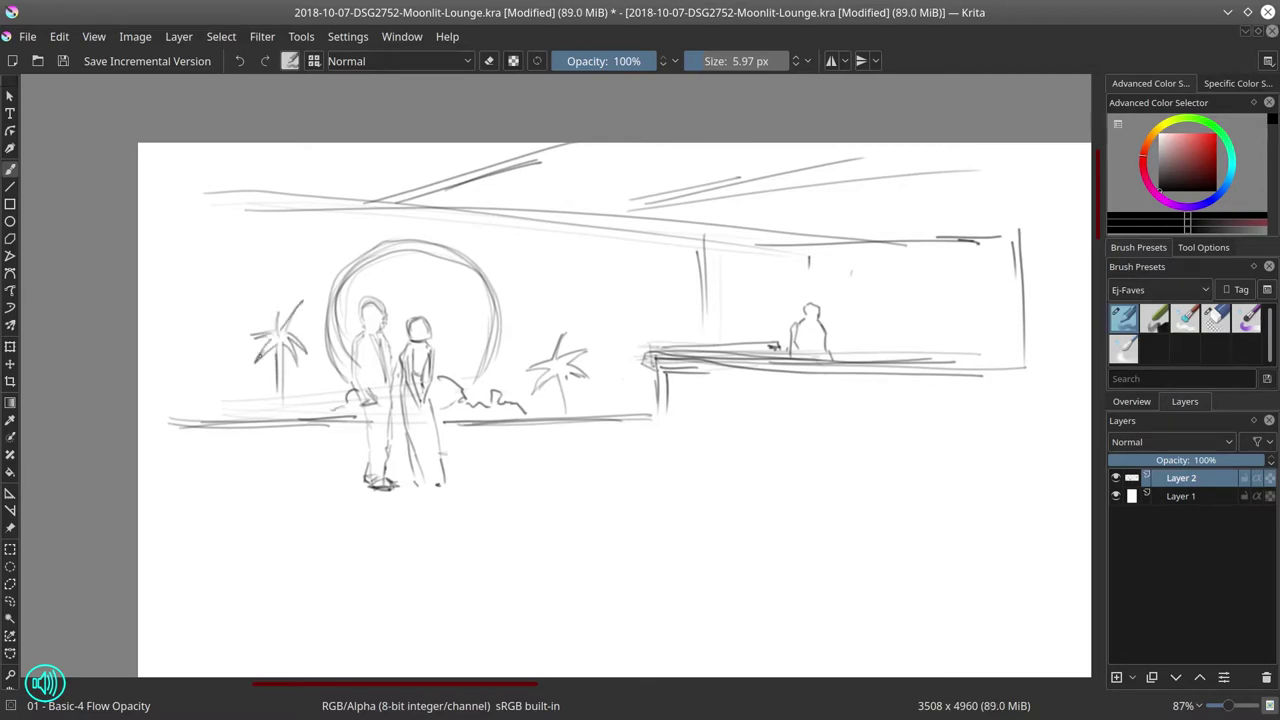
Step: Mirror the whole image horizontally and bring the flipped sketch into view
click(135, 36)
click(172, 224)
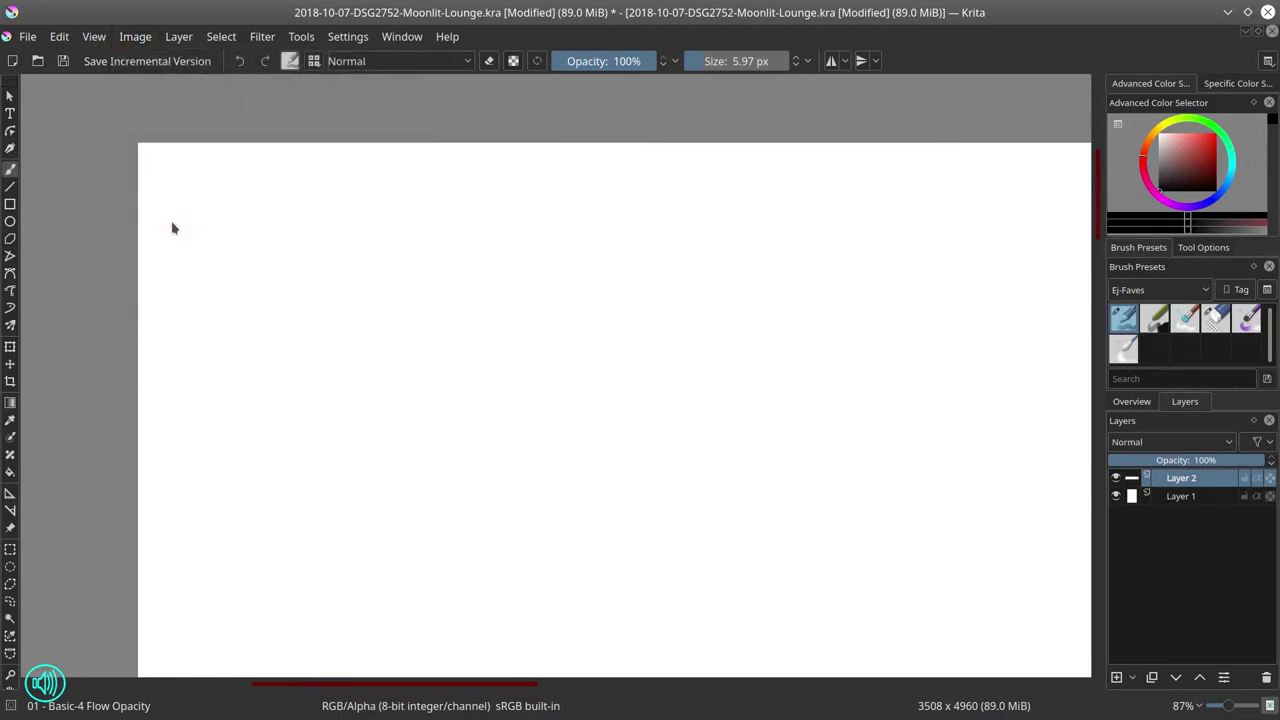
drag(526, 689, 839, 689)
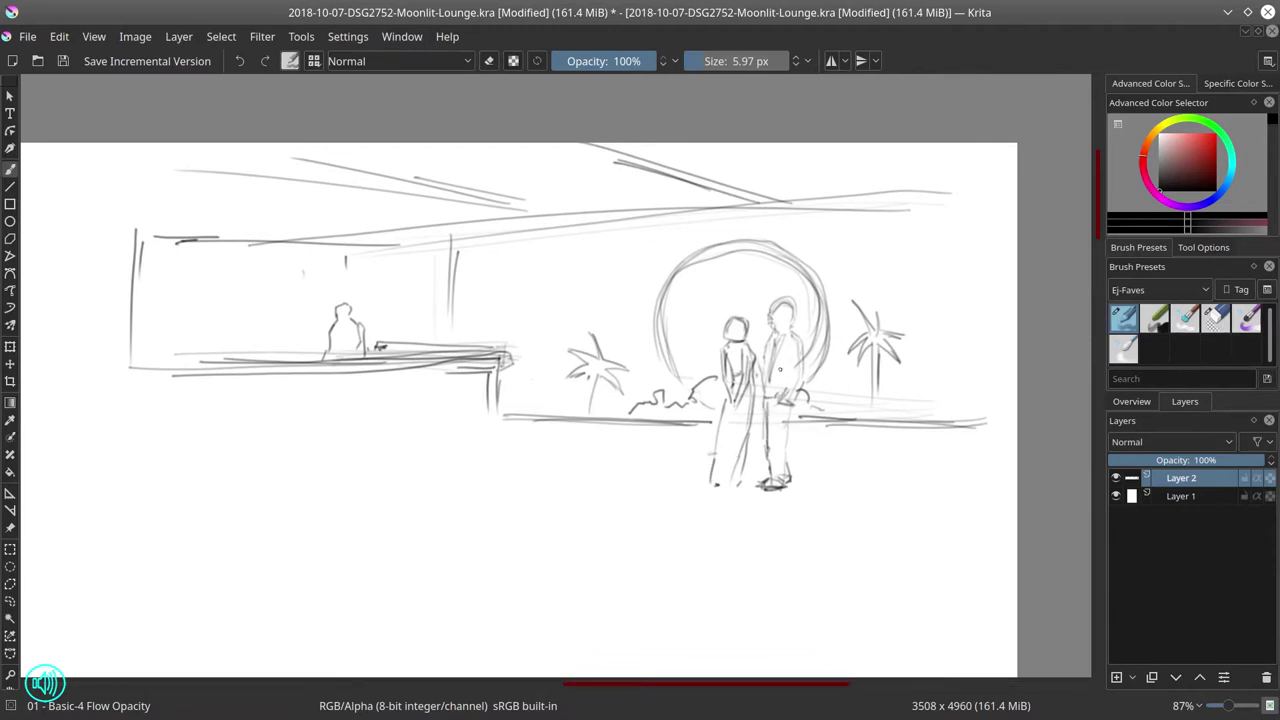
Step: Darken the man's legs and shoes, then reinforce the alcove column and add a short frame line beside it toward the moon
drag(788, 440, 796, 491)
mouse_move(787, 413)
mouse_down()
mouse_move(785, 498)
mouse_move(756, 493)
mouse_move(769, 494)
mouse_up()
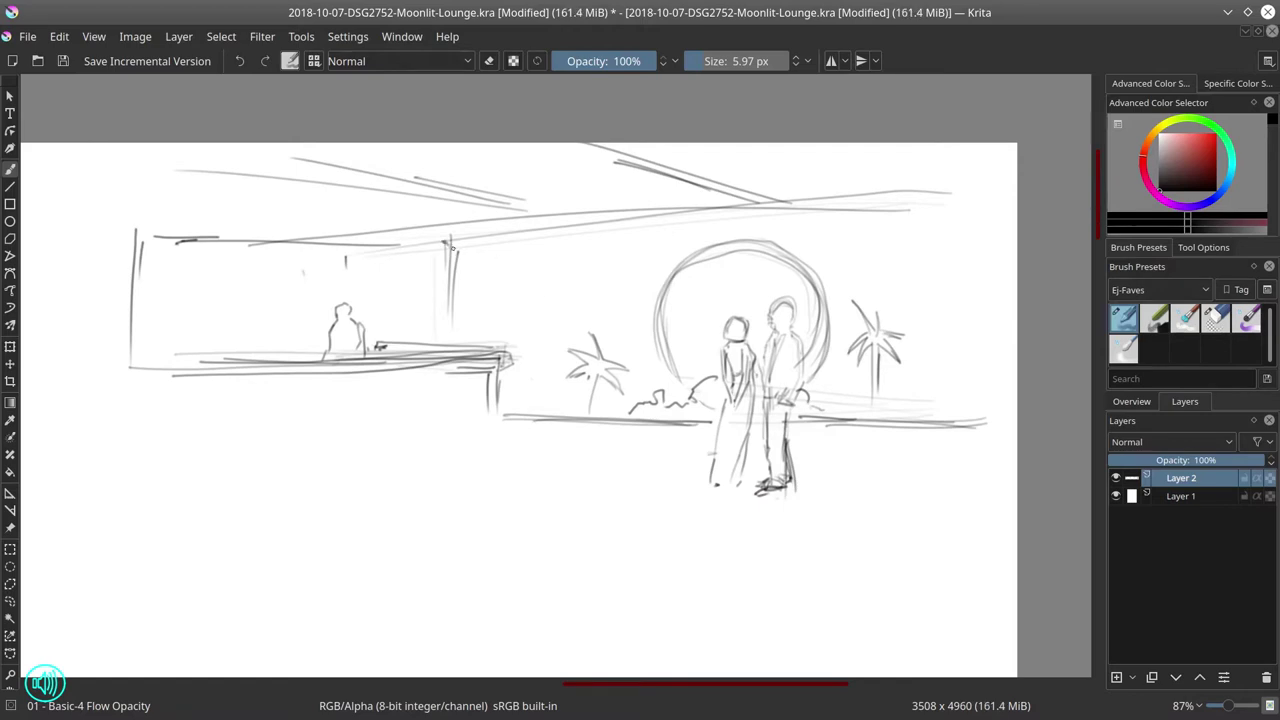
mouse_move(451, 248)
mouse_down()
mouse_move(456, 320)
mouse_move(461, 310)
mouse_up()
drag(471, 250, 578, 240)
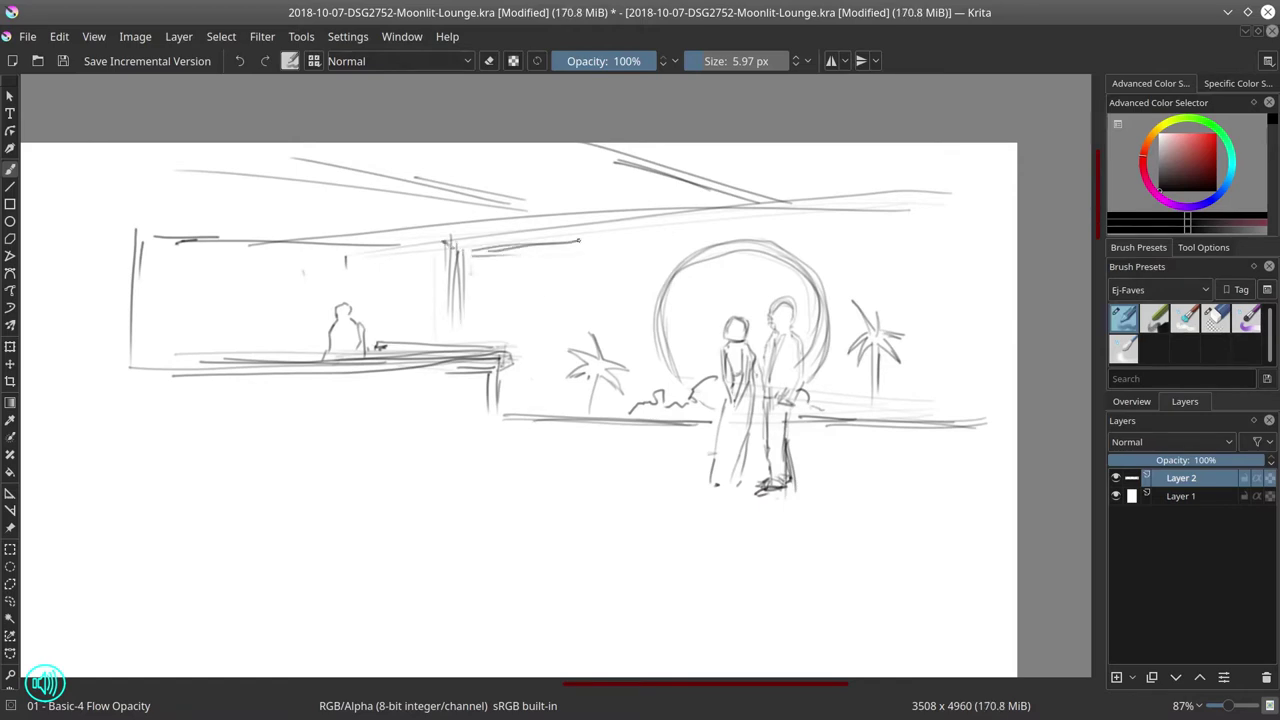
Step: Thicken the trunk of the palm left of the moon and add bushes and another palm beside the alcove column
drag(594, 374, 593, 414)
drag(577, 412, 543, 391)
mouse_move(513, 305)
mouse_down()
mouse_move(512, 350)
mouse_move(484, 290)
mouse_move(534, 266)
mouse_move(549, 289)
mouse_move(521, 300)
mouse_up()
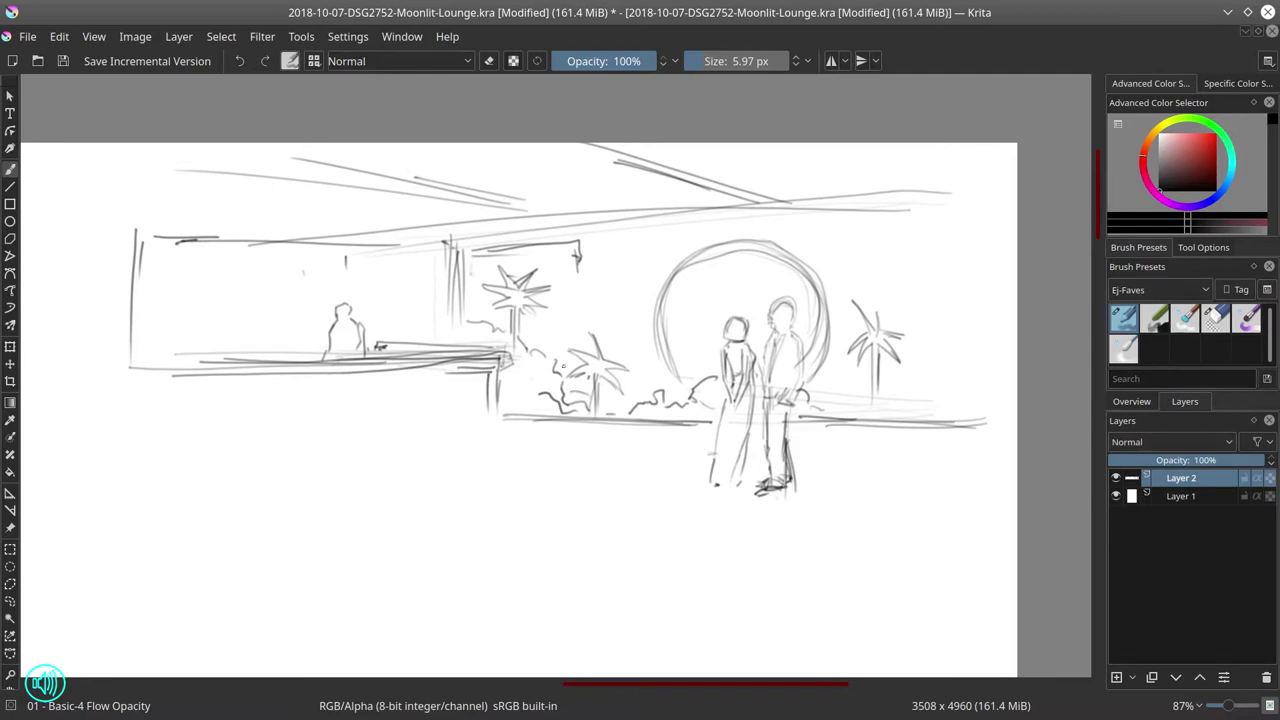
Step: Sketch another small palm between the two palms left of the moon and add bushes along the ledge right of the couple
drag(556, 382, 559, 329)
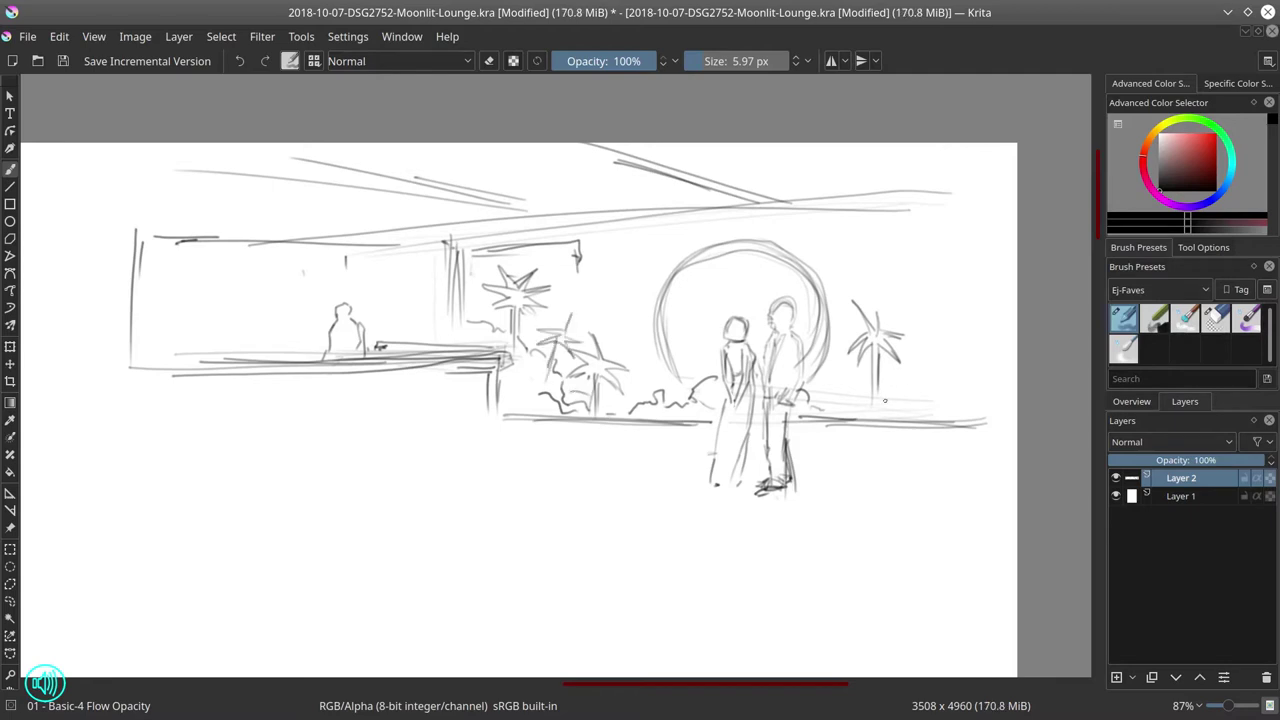
drag(845, 413, 870, 416)
drag(894, 404, 948, 370)
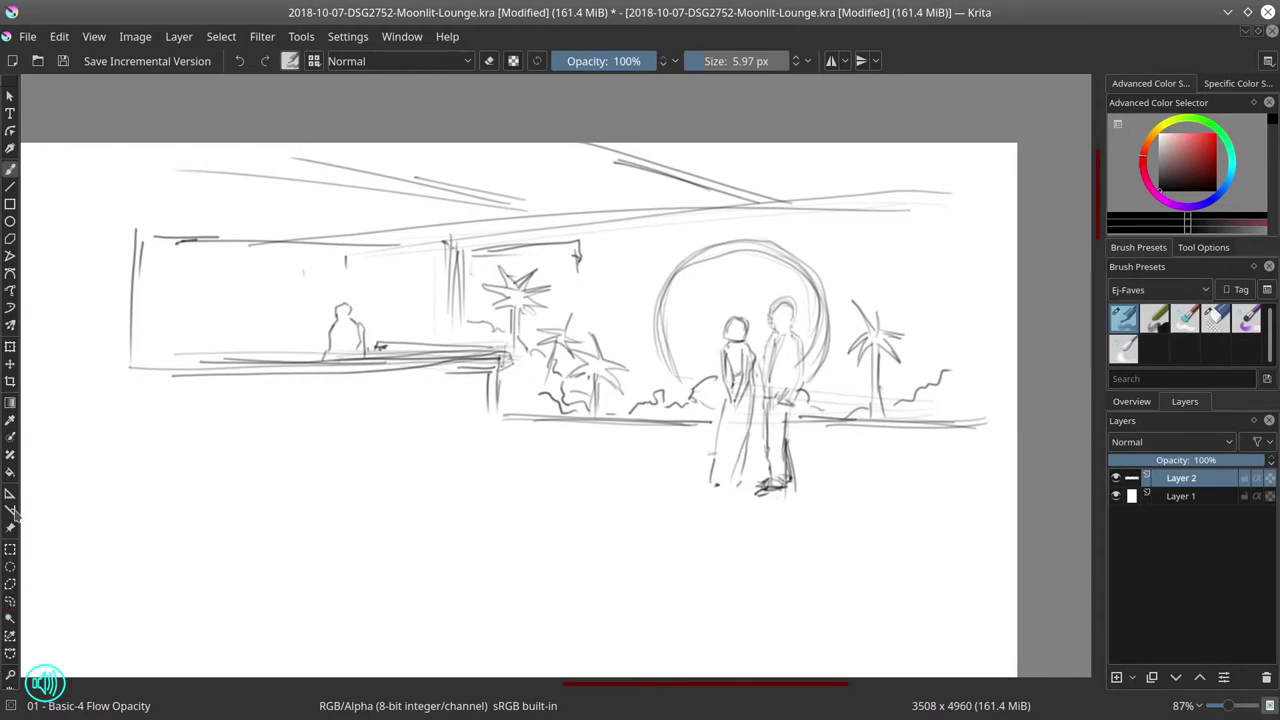
Step: Crop the image to a wide 1419 x 643 px frame around the scene, cutting off the alcove's far edge and the empty lower area
click(10, 381)
drag(196, 157, 1010, 536)
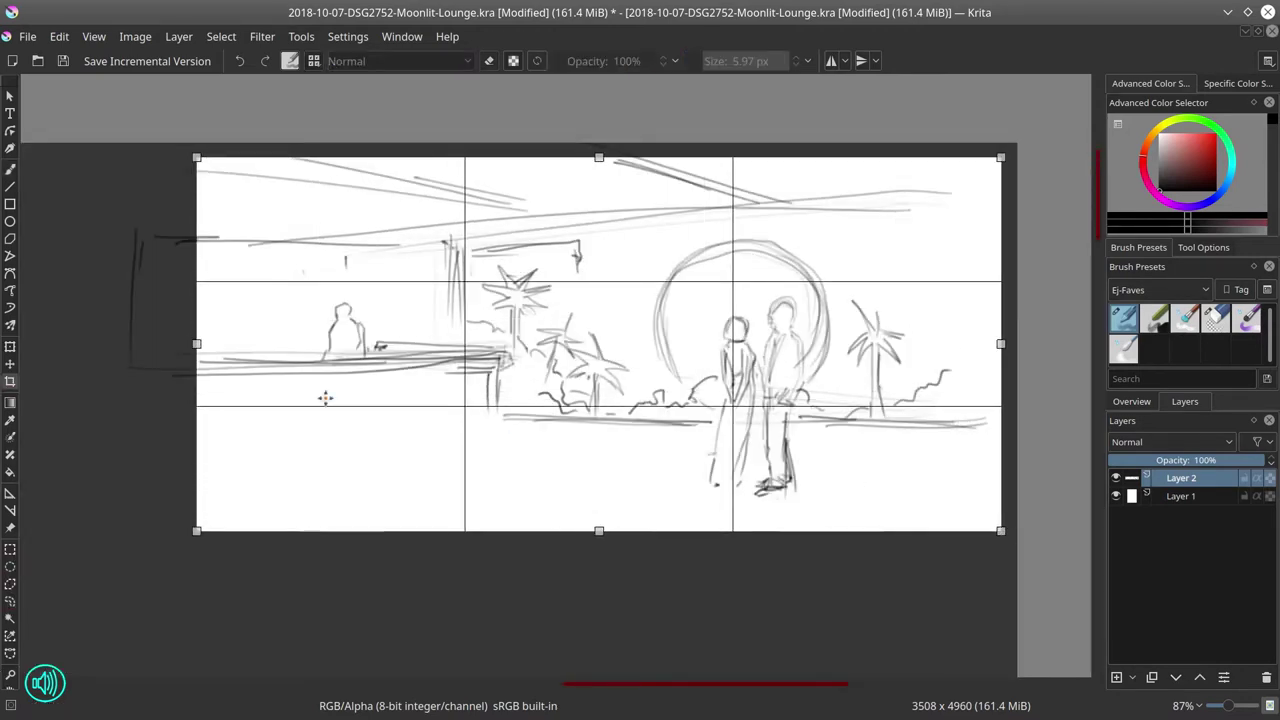
drag(197, 330, 176, 388)
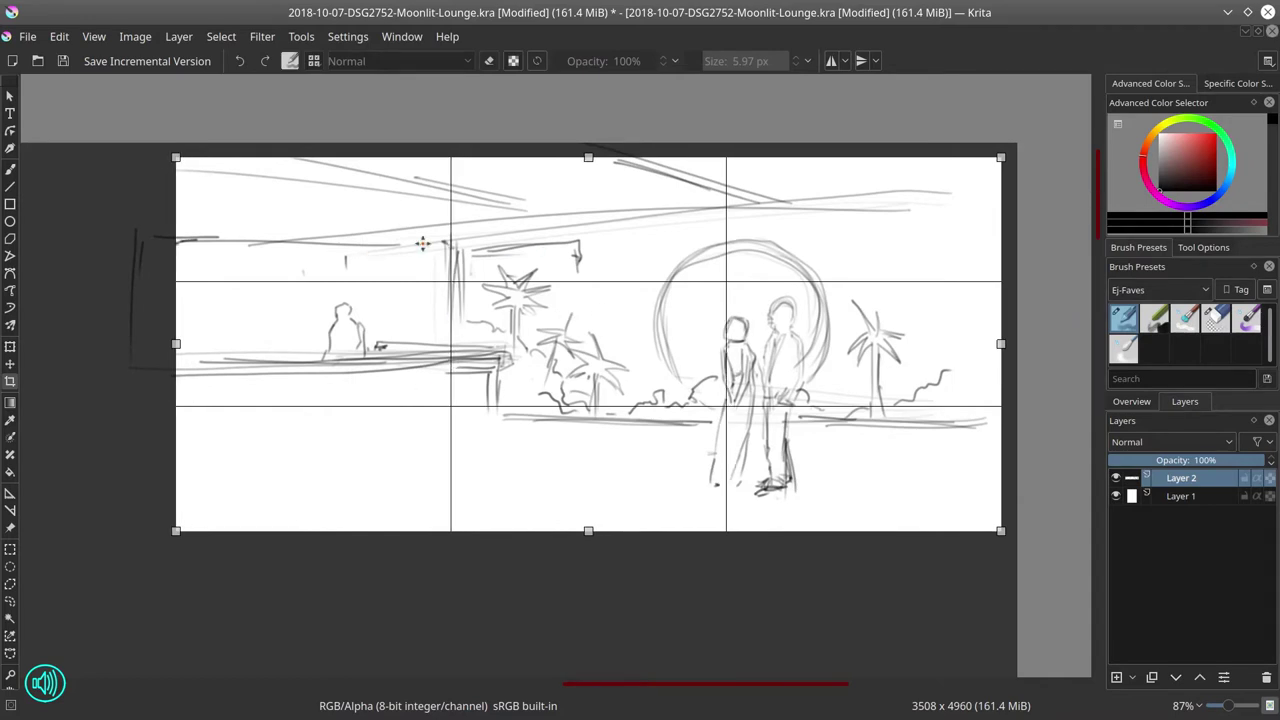
double_click(575, 205)
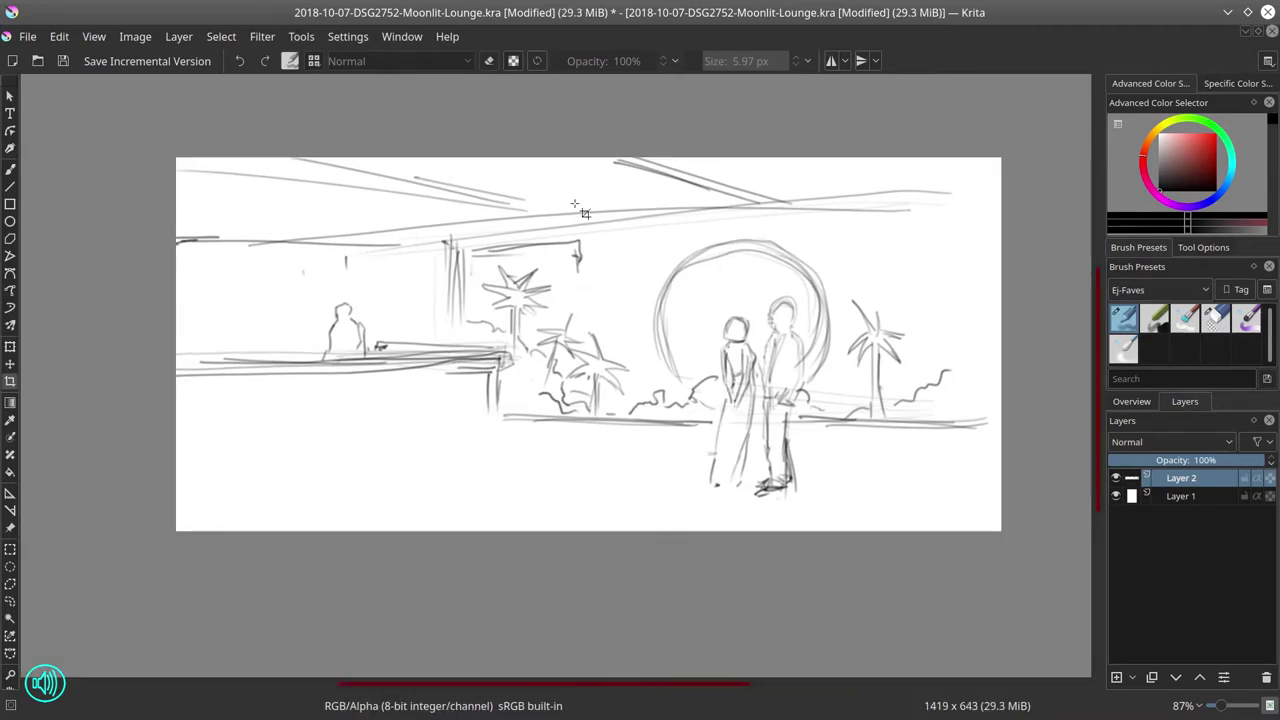
Step: Sketch a rectangular hanging sign across the alcove column above the counter, with short lettering-like strokes inside
key(b)
drag(410, 257, 411, 287)
mouse_move(411, 257)
mouse_down()
mouse_move(500, 250)
mouse_move(509, 284)
mouse_up()
mouse_move(418, 294)
mouse_down()
mouse_move(499, 289)
mouse_move(479, 285)
mouse_up()
mouse_move(422, 284)
mouse_down()
mouse_move(426, 268)
mouse_move(433, 284)
mouse_up()
drag(416, 266, 412, 292)
drag(401, 289, 458, 292)
drag(508, 257, 509, 302)
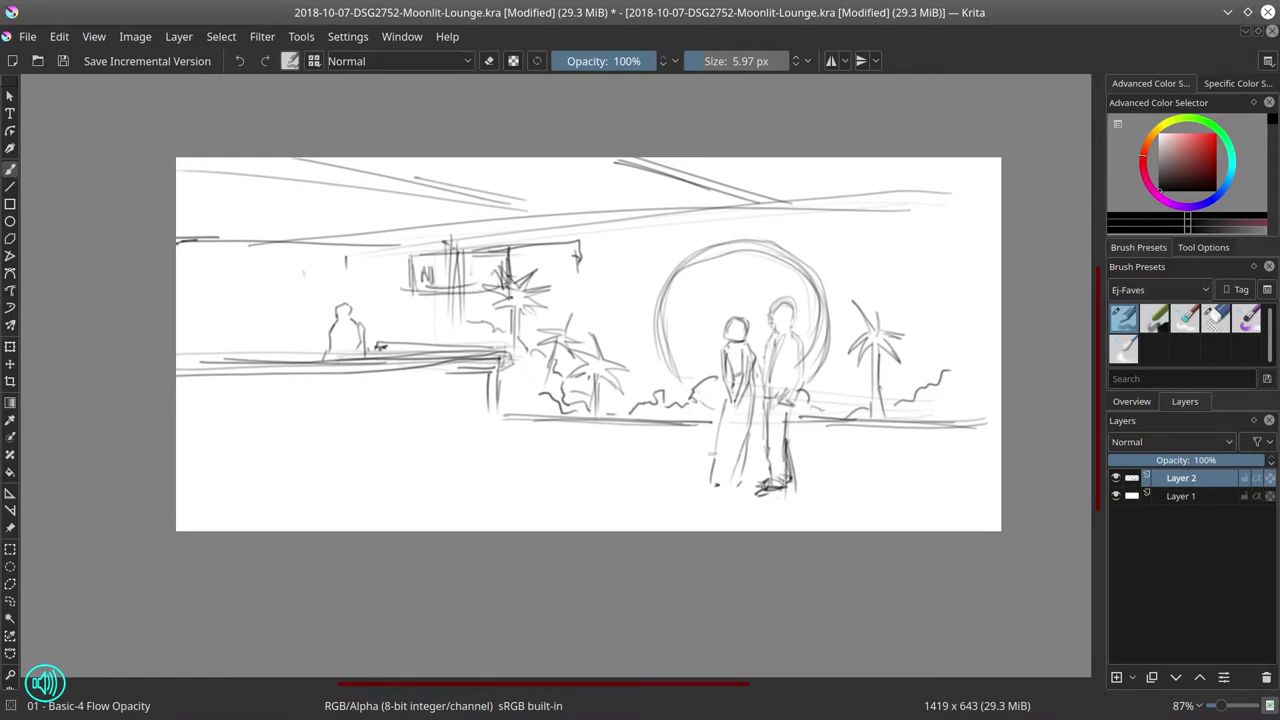
Step: Add a new paint layer directly above Layer 1, beneath the line sketch
drag(732, 348, 731, 416)
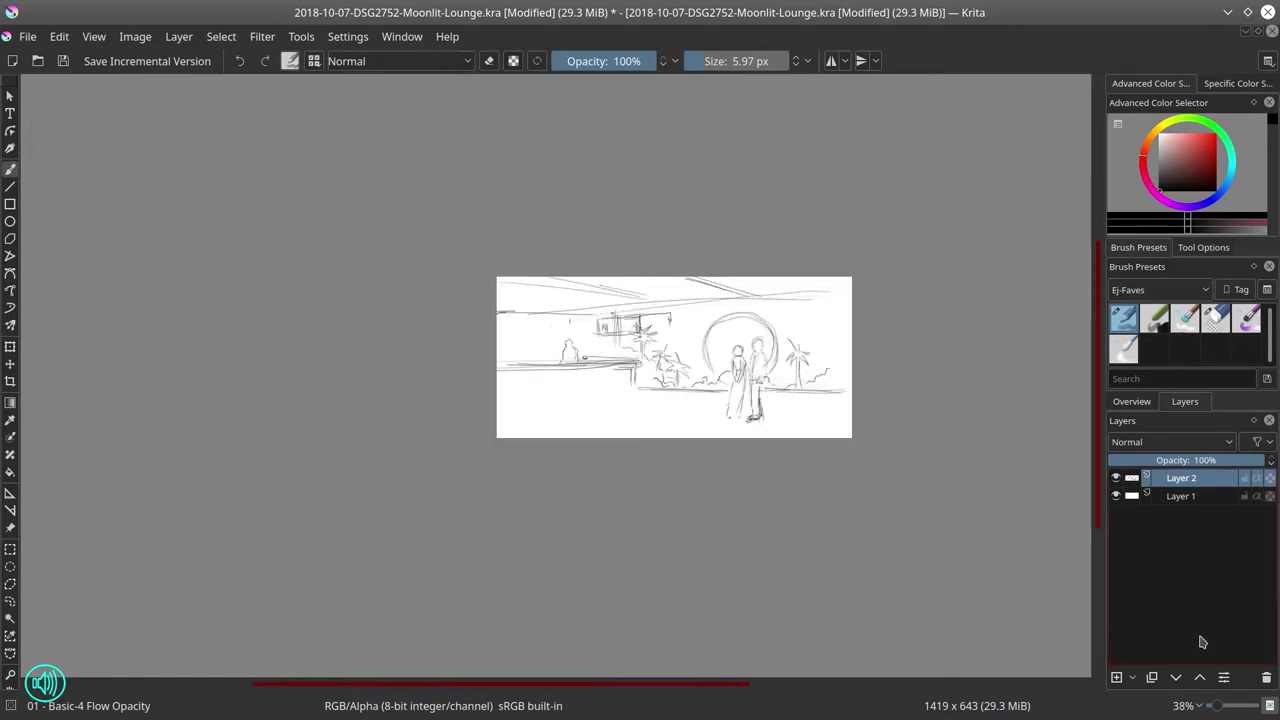
click(1203, 497)
drag(896, 402, 784, 348)
click(1117, 679)
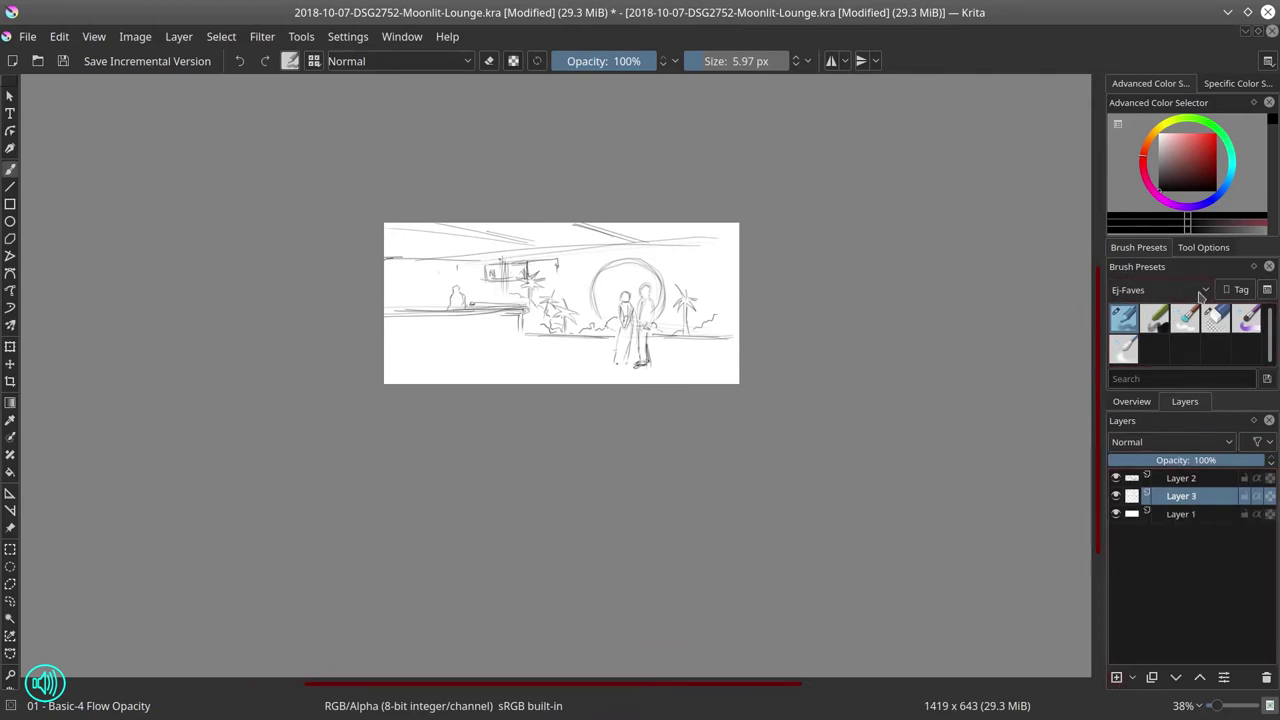
Step: Choose the Shapes Mecha brush from the Nature-Speed-Paint presets and adjust its settings in the brush editor
click(1199, 291)
click(1169, 402)
click(1155, 320)
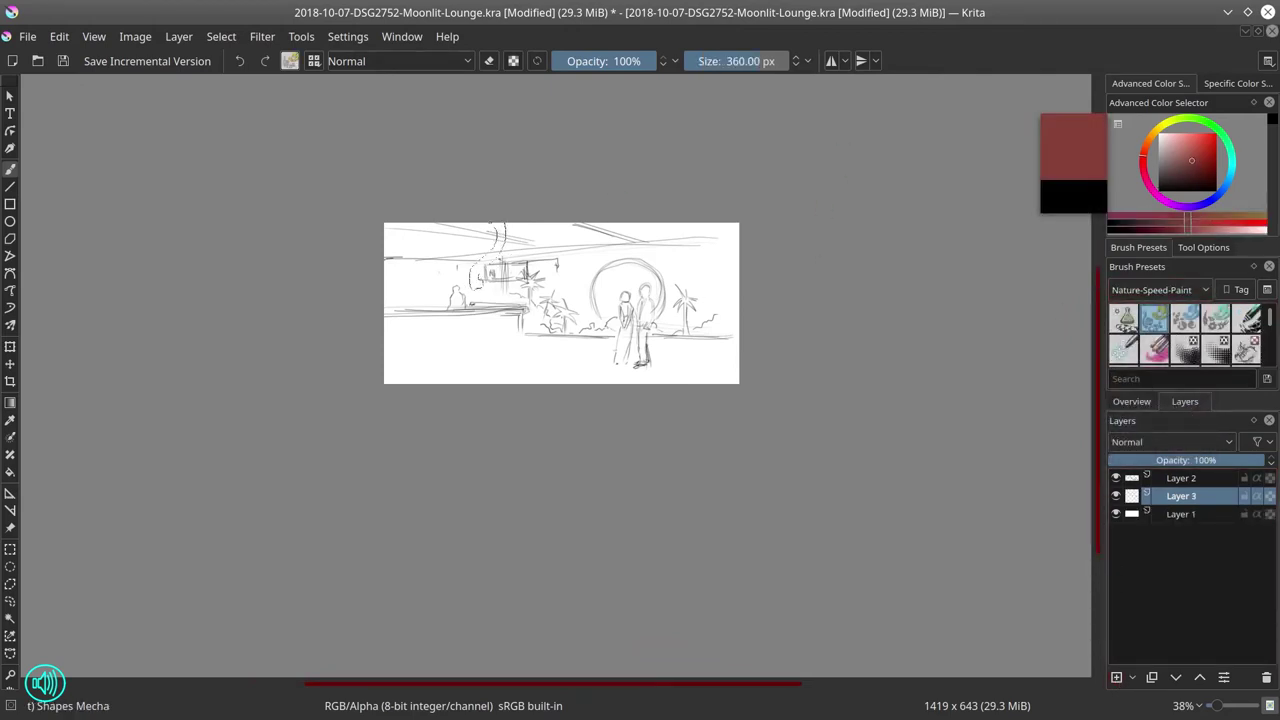
click(289, 61)
scroll(338, 298, down, 5)
click(337, 298)
click(250, 200)
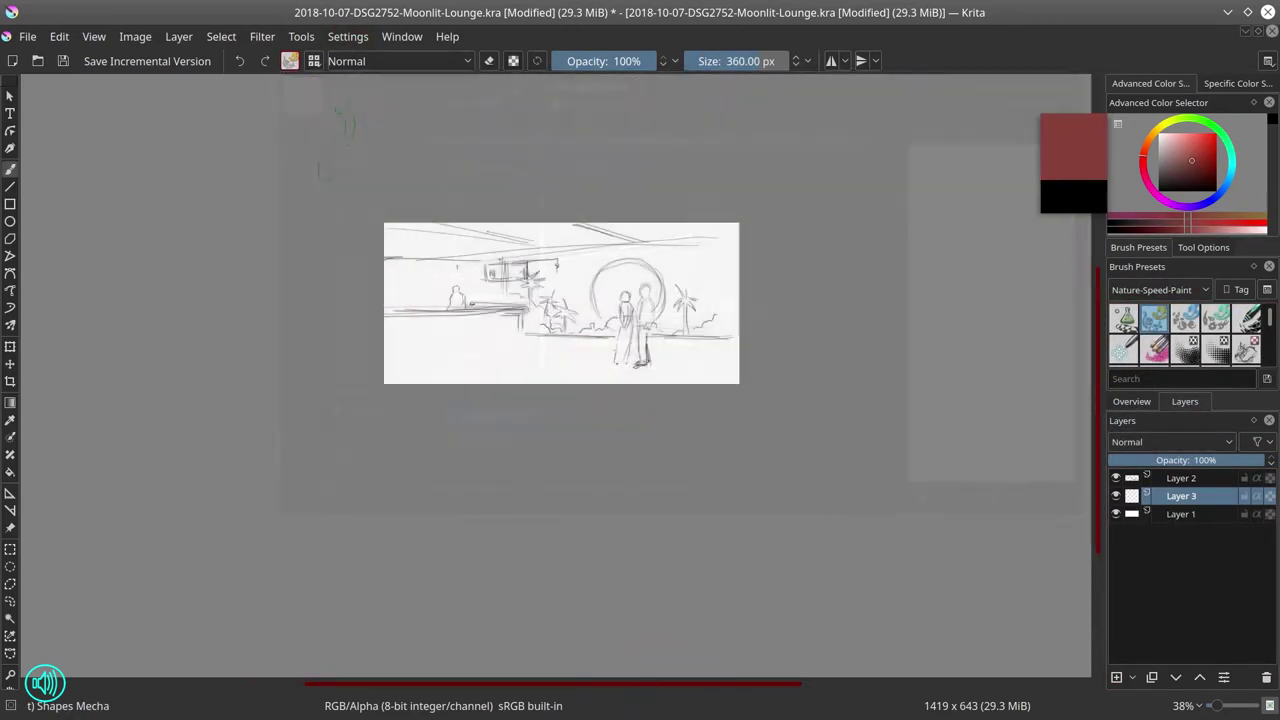
Step: Cover the whole canvas on Layer 3 with large overlapping red, magenta and orange textured shapes
drag(412, 272, 715, 368)
drag(690, 285, 760, 285)
drag(390, 372, 705, 265)
click(1195, 173)
mouse_move(490, 345)
mouse_down()
mouse_move(780, 375)
mouse_move(415, 275)
mouse_move(530, 240)
mouse_move(730, 310)
mouse_move(410, 262)
mouse_move(450, 245)
mouse_up()
click(1201, 150)
drag(530, 280, 540, 260)
mouse_move(548, 198)
mouse_down()
mouse_move(754, 368)
mouse_move(502, 405)
mouse_move(360, 360)
mouse_move(375, 297)
mouse_move(547, 395)
mouse_move(487, 415)
mouse_move(370, 350)
mouse_move(367, 180)
mouse_move(354, 295)
mouse_move(607, 182)
mouse_move(599, 397)
mouse_move(502, 425)
mouse_move(637, 398)
mouse_move(732, 203)
mouse_up()
Step: Paint dark brown-red textured shapes along the ceiling and the floor to darken both bands
click(1201, 178)
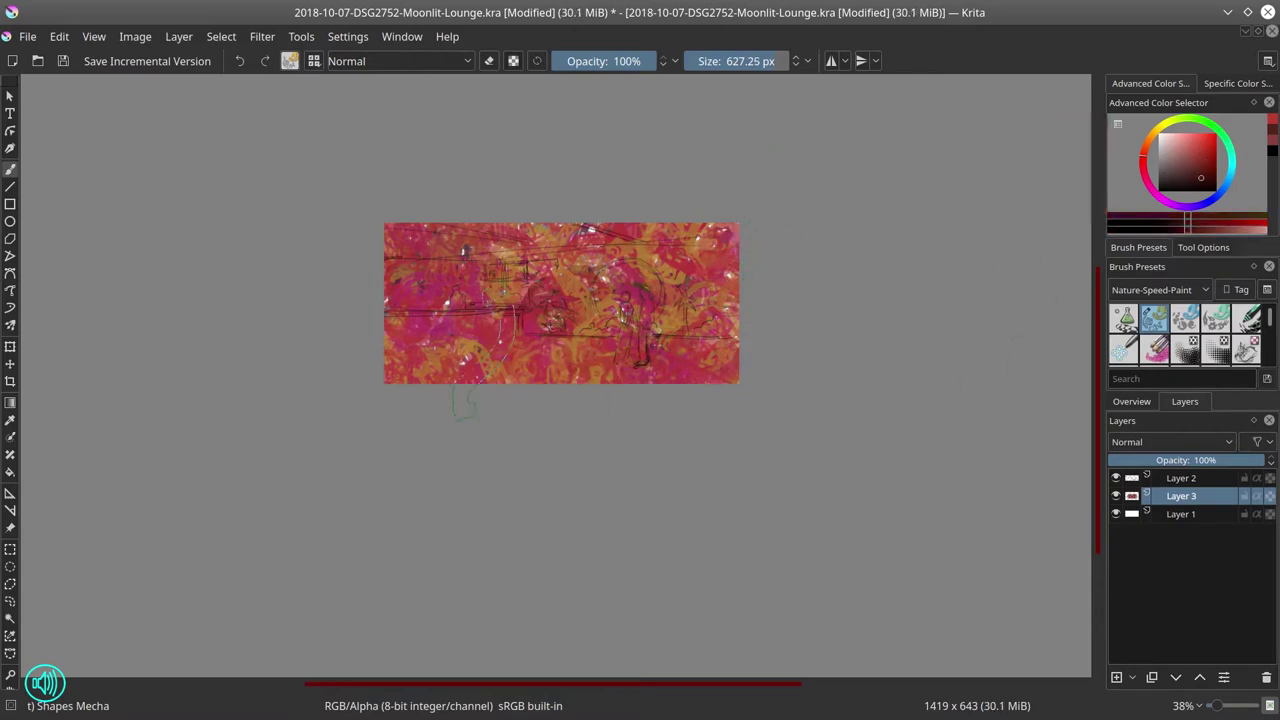
drag(458, 335, 423, 335)
drag(385, 212, 735, 208)
mouse_move(372, 330)
mouse_down()
mouse_move(370, 362)
mouse_move(700, 372)
mouse_move(700, 345)
mouse_up()
Step: Paint light purple textured shapes over the night sky from the alcove column to the image's far edge
click(1200, 158)
click(1182, 207)
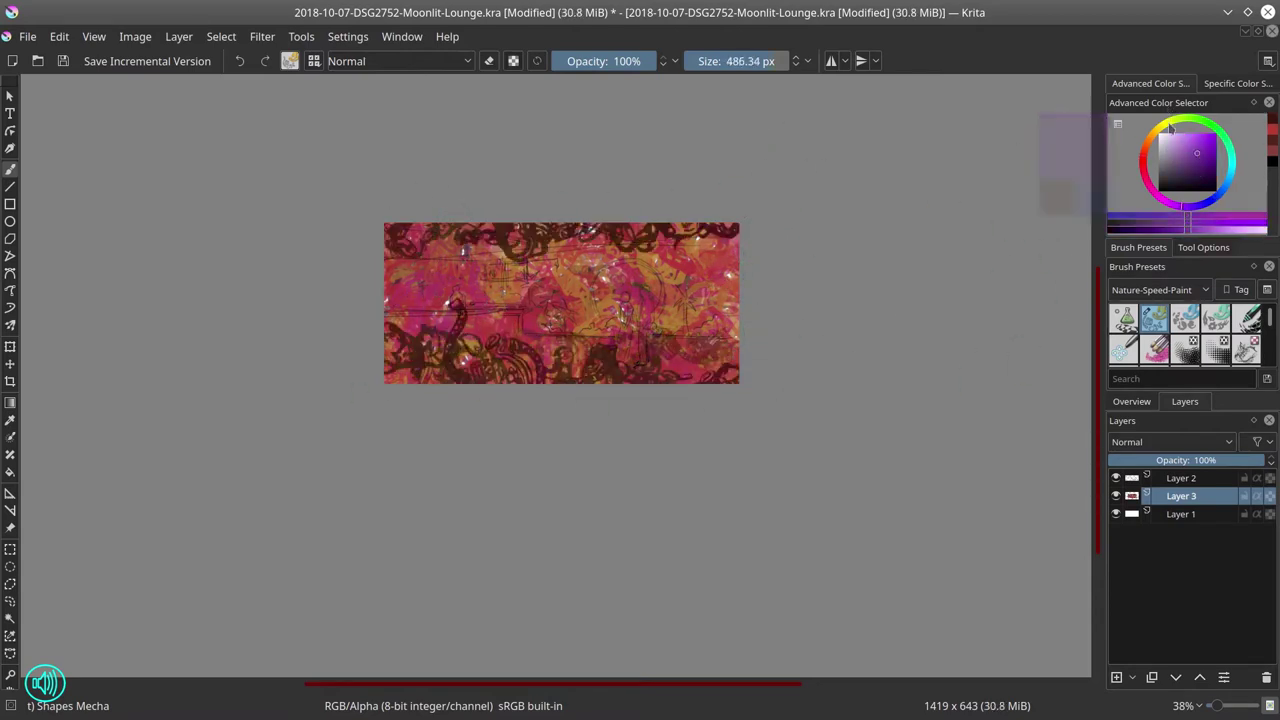
click(1186, 139)
mouse_move(552, 276)
mouse_down()
mouse_move(544, 292)
mouse_move(622, 272)
mouse_move(716, 288)
mouse_up()
drag(642, 246, 720, 244)
Step: Paint light cyan textured shapes over the moon and the sky just above the ledge on both sides of it
click(1231, 201)
click(1232, 163)
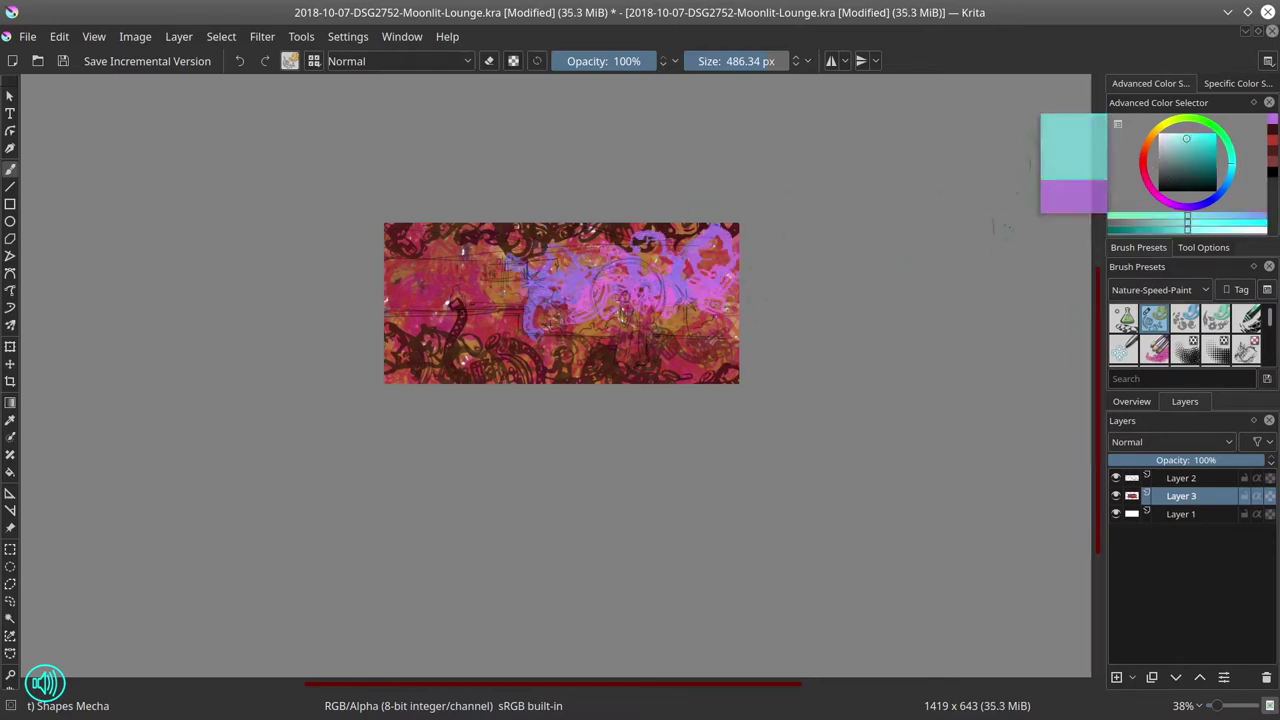
drag(680, 315, 621, 315)
mouse_move(606, 308)
mouse_down()
mouse_move(572, 332)
mouse_move(542, 292)
mouse_up()
drag(660, 314, 728, 296)
mouse_move(611, 302)
mouse_down()
mouse_move(674, 300)
mouse_move(612, 295)
mouse_move(646, 292)
mouse_move(650, 255)
mouse_up()
mouse_move(600, 318)
mouse_down()
mouse_move(662, 305)
mouse_move(662, 270)
mouse_up()
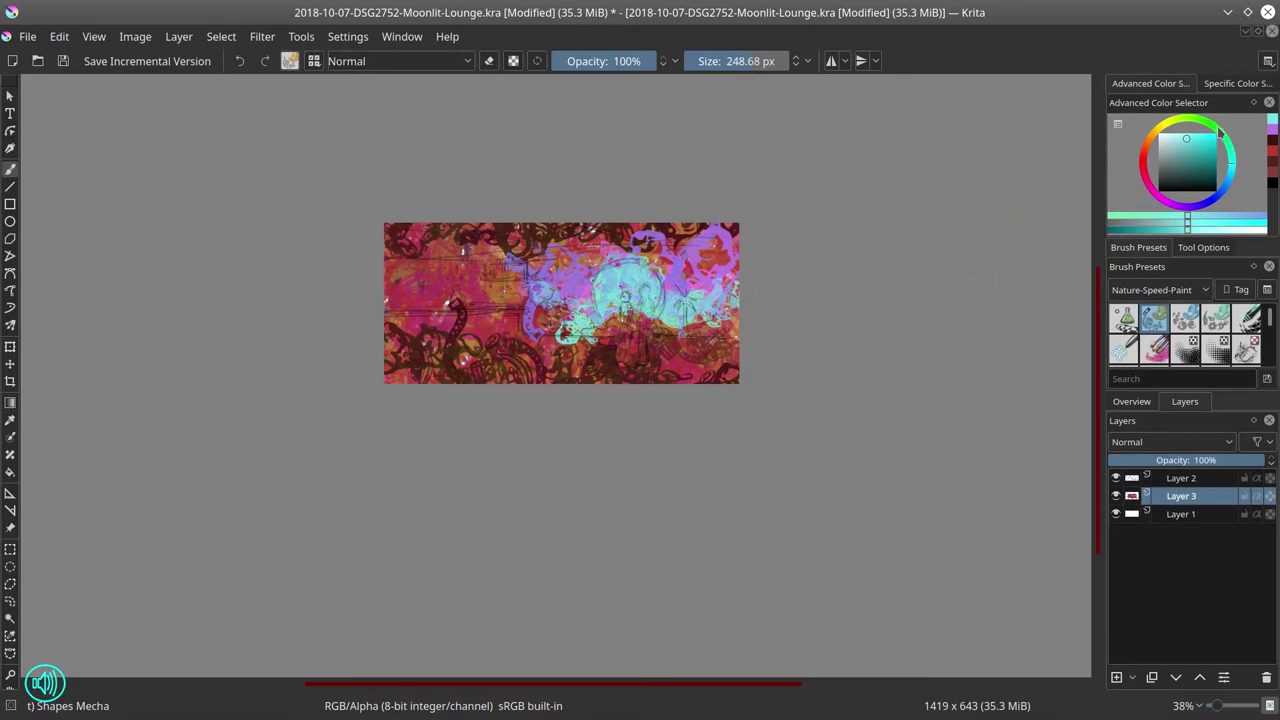
Step: Paint dark green, blue and purple shapes in a band across the upper sky above the moon
click(1218, 130)
click(1200, 173)
mouse_move(510, 264)
mouse_down()
mouse_move(730, 256)
mouse_move(612, 250)
mouse_up()
click(1208, 202)
click(1199, 169)
click(1179, 208)
Step: Darken the ceiling, bar wall and floor with dark red shapes and block in the couple's silhouettes
click(1143, 157)
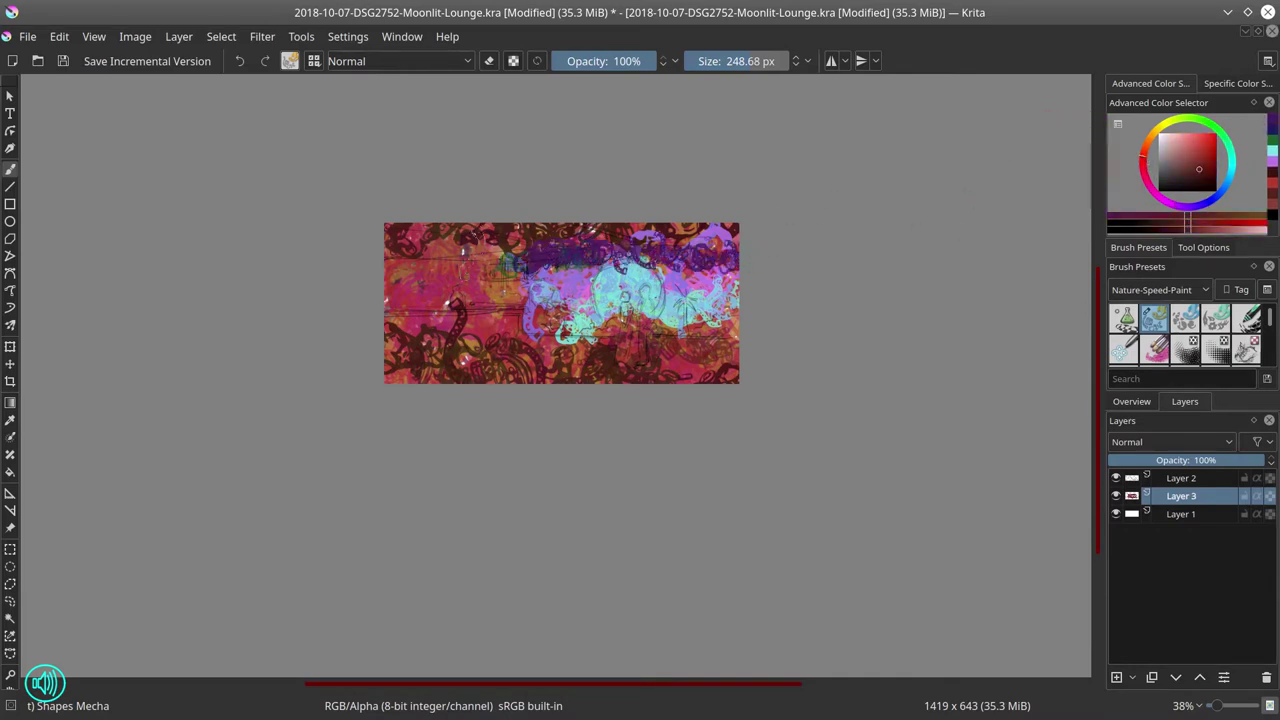
drag(448, 248, 486, 253)
click(1197, 174)
mouse_move(400, 280)
mouse_down()
mouse_move(415, 322)
mouse_move(490, 320)
mouse_move(438, 294)
mouse_move(410, 362)
mouse_move(690, 358)
mouse_move(616, 358)
mouse_move(669, 356)
mouse_up()
mouse_move(627, 294)
mouse_down()
mouse_move(627, 350)
mouse_move(646, 300)
mouse_move(648, 338)
mouse_up()
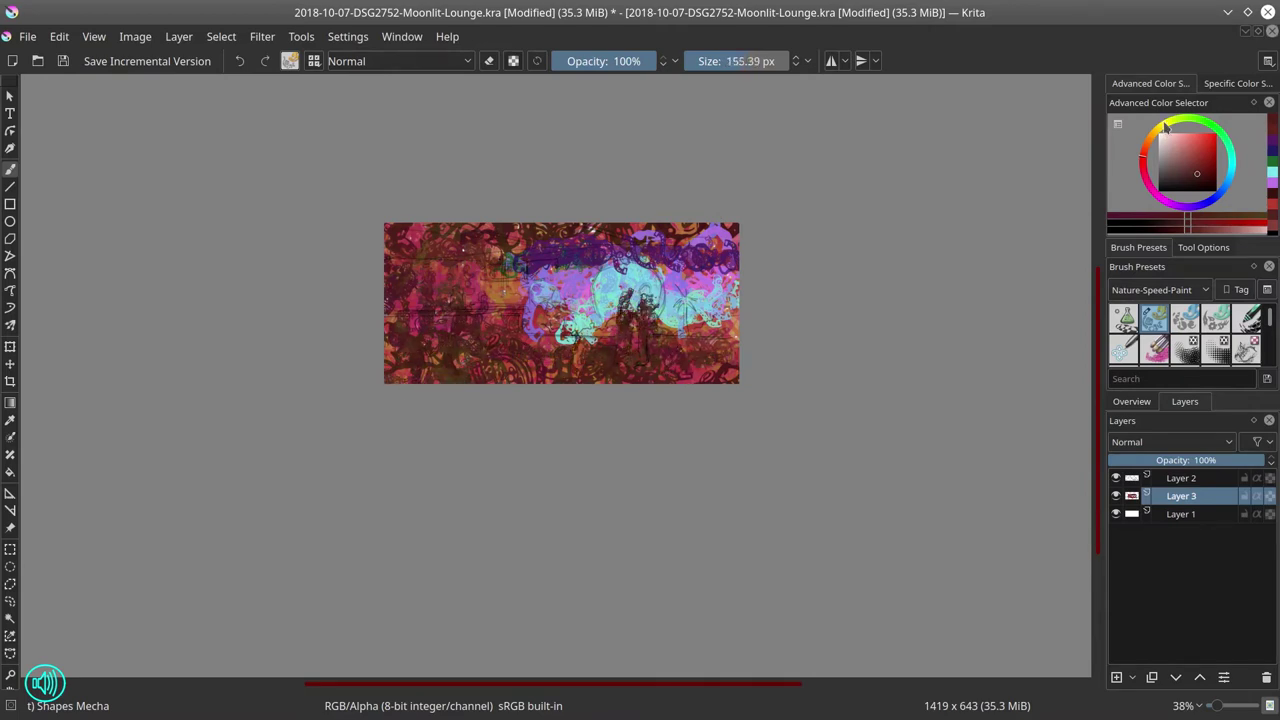
Step: Pick a muted red, set the brush to Color Dodge at about 121 px, and dab glowing lights along the ceiling
click(1187, 157)
click(400, 61)
click(420, 114)
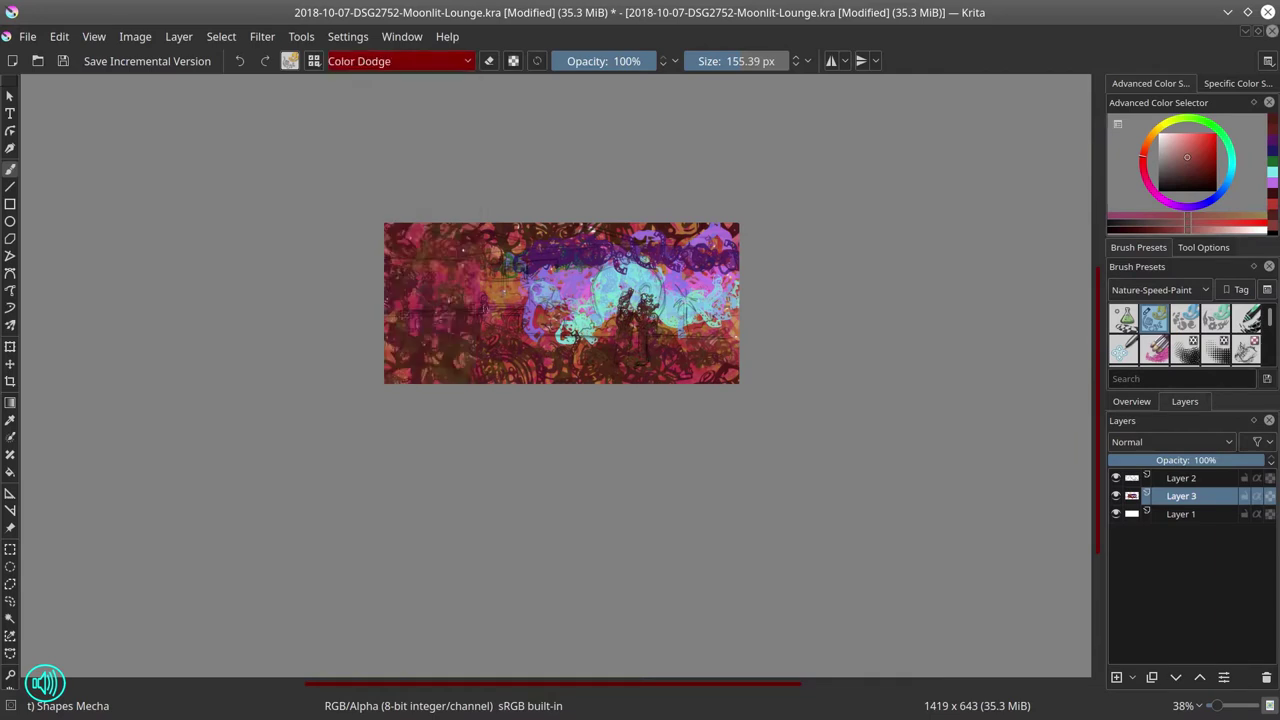
key(bracketleft)
key(bracketleft)
drag(522, 232, 530, 250)
mouse_move(450, 232)
mouse_down()
mouse_move(475, 250)
mouse_move(545, 255)
mouse_move(468, 238)
mouse_up()
drag(656, 240, 655, 236)
Step: Add Color Dodge glows on the bar wall, counter, ledge base and hanging sign, and brighten the moon
drag(447, 276, 450, 284)
drag(404, 280, 412, 270)
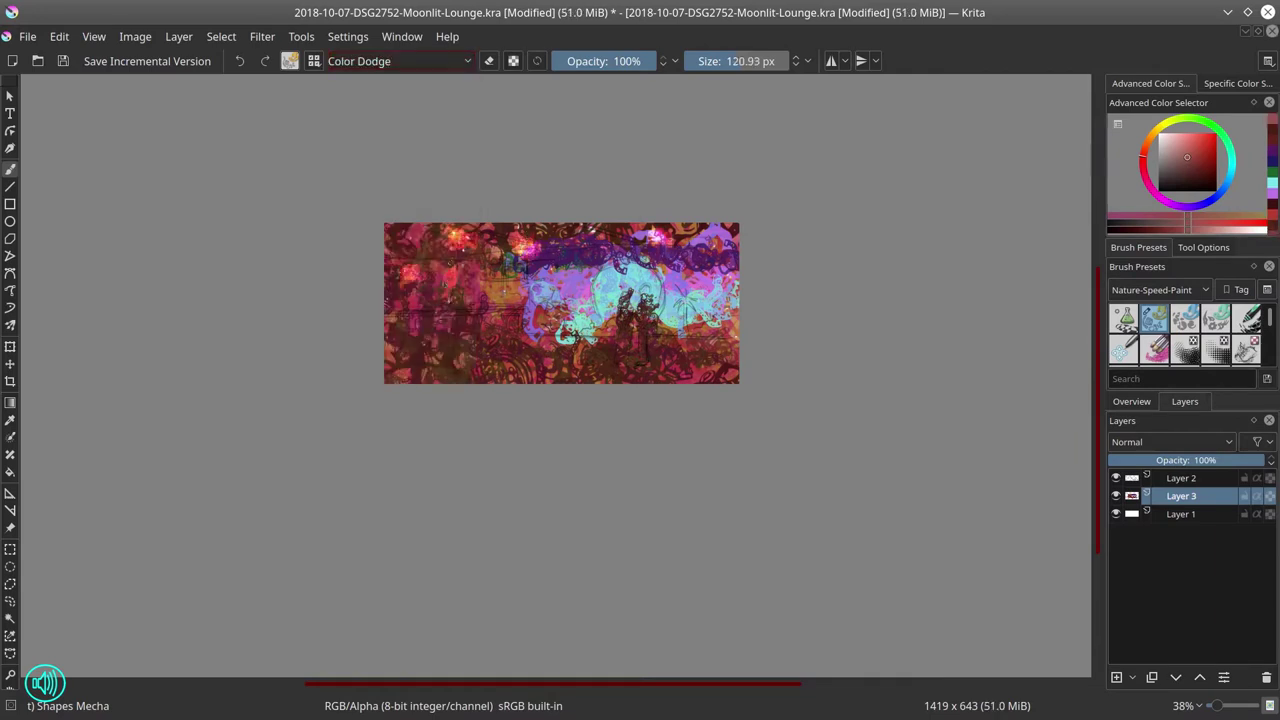
mouse_move(390, 318)
mouse_down()
mouse_move(508, 318)
mouse_move(410, 320)
mouse_up()
drag(524, 340, 532, 345)
mouse_move(506, 275)
mouse_down()
mouse_move(497, 289)
mouse_move(532, 272)
mouse_up()
mouse_move(612, 280)
mouse_down()
mouse_move(662, 298)
mouse_move(636, 262)
mouse_up()
Step: Switch to the Blender Textured Soft brush from Ej-Faves and smooth the back wall behind the counter
click(1153, 291)
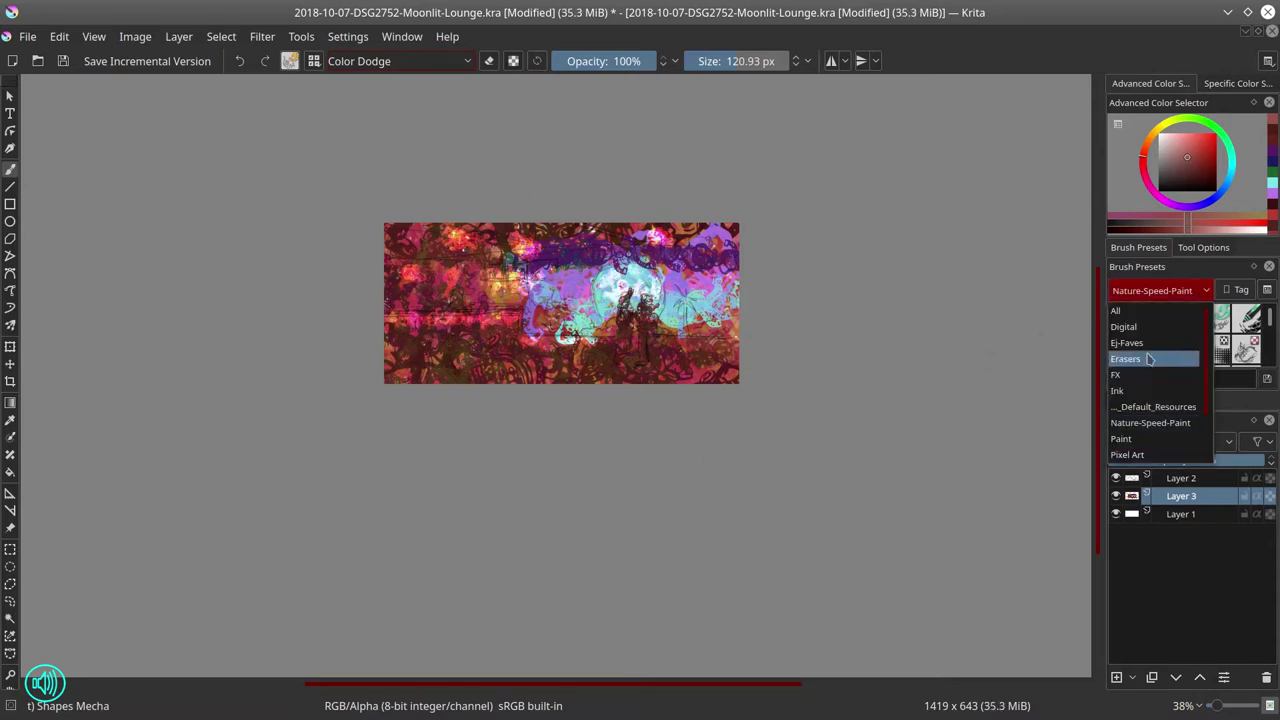
click(1150, 344)
click(1185, 319)
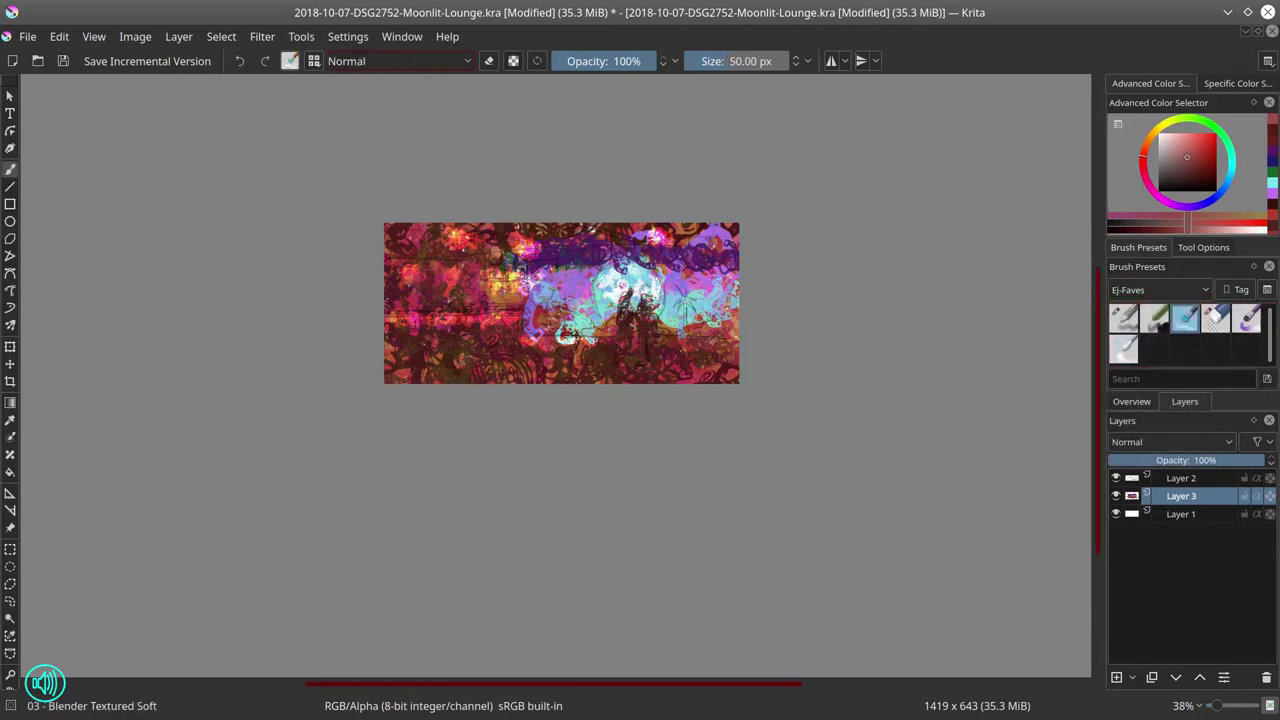
drag(400, 268, 458, 284)
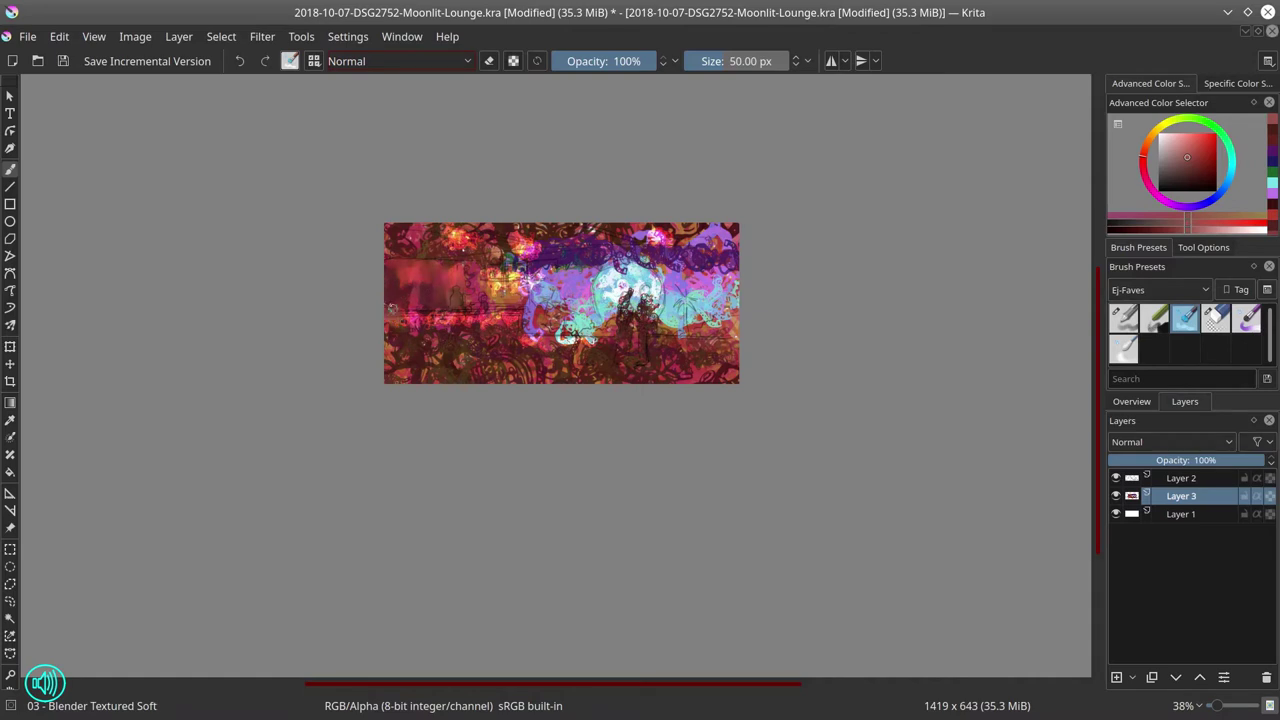
Step: Lock Layer 3's alpha and blend the textures of the counter, nearby floor and ceiling, continuing toward the moon and couple
click(1270, 497)
mouse_move(410, 318)
mouse_down()
mouse_move(452, 314)
mouse_move(428, 322)
mouse_move(519, 340)
mouse_up()
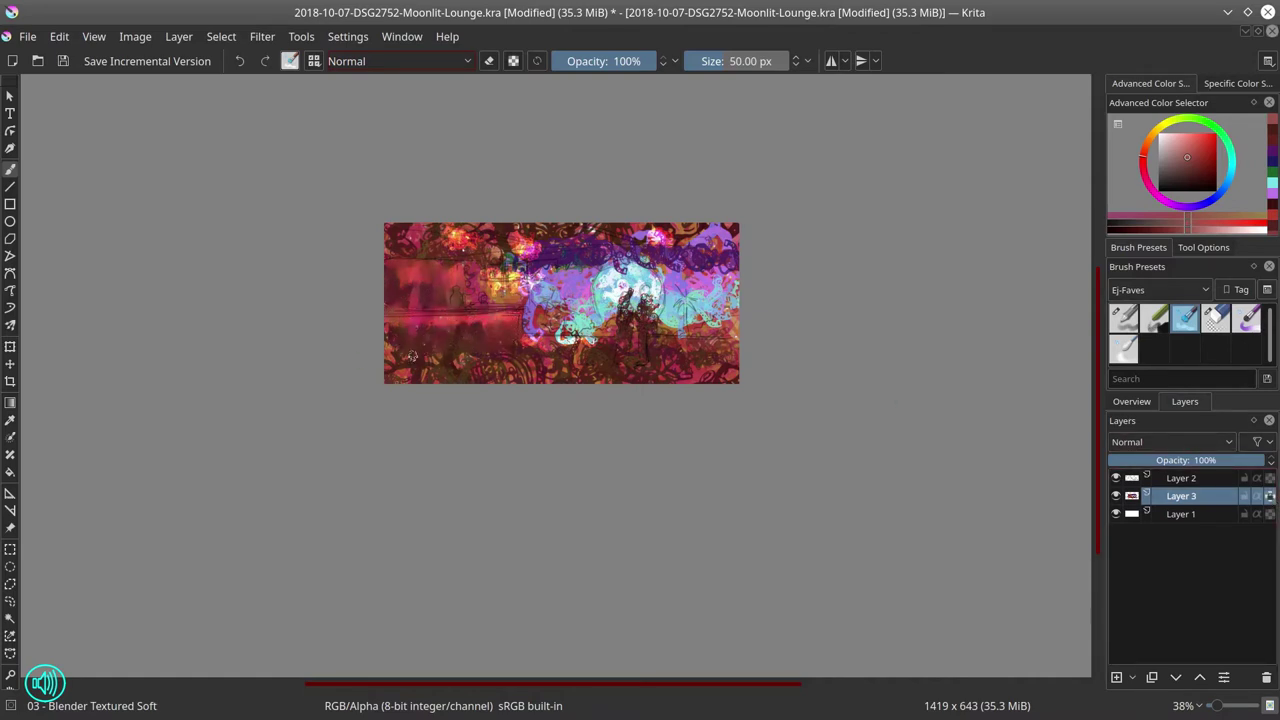
mouse_move(392, 341)
mouse_down()
mouse_move(516, 318)
mouse_move(510, 288)
mouse_move(536, 292)
mouse_move(565, 330)
mouse_move(432, 370)
mouse_move(415, 346)
mouse_up()
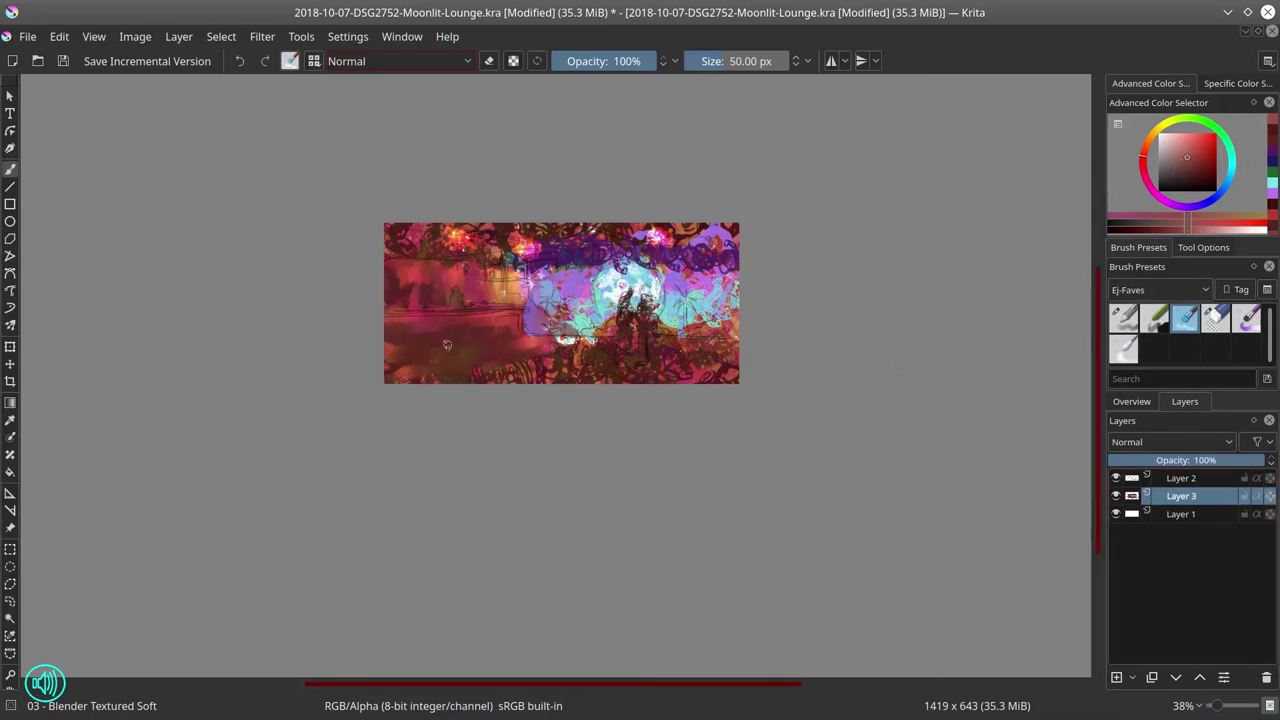
mouse_move(468, 254)
mouse_down()
mouse_move(420, 230)
mouse_move(391, 237)
mouse_move(540, 256)
mouse_move(500, 275)
mouse_move(640, 248)
mouse_move(600, 268)
mouse_move(629, 342)
mouse_move(644, 292)
mouse_up()
drag(575, 348, 466, 375)
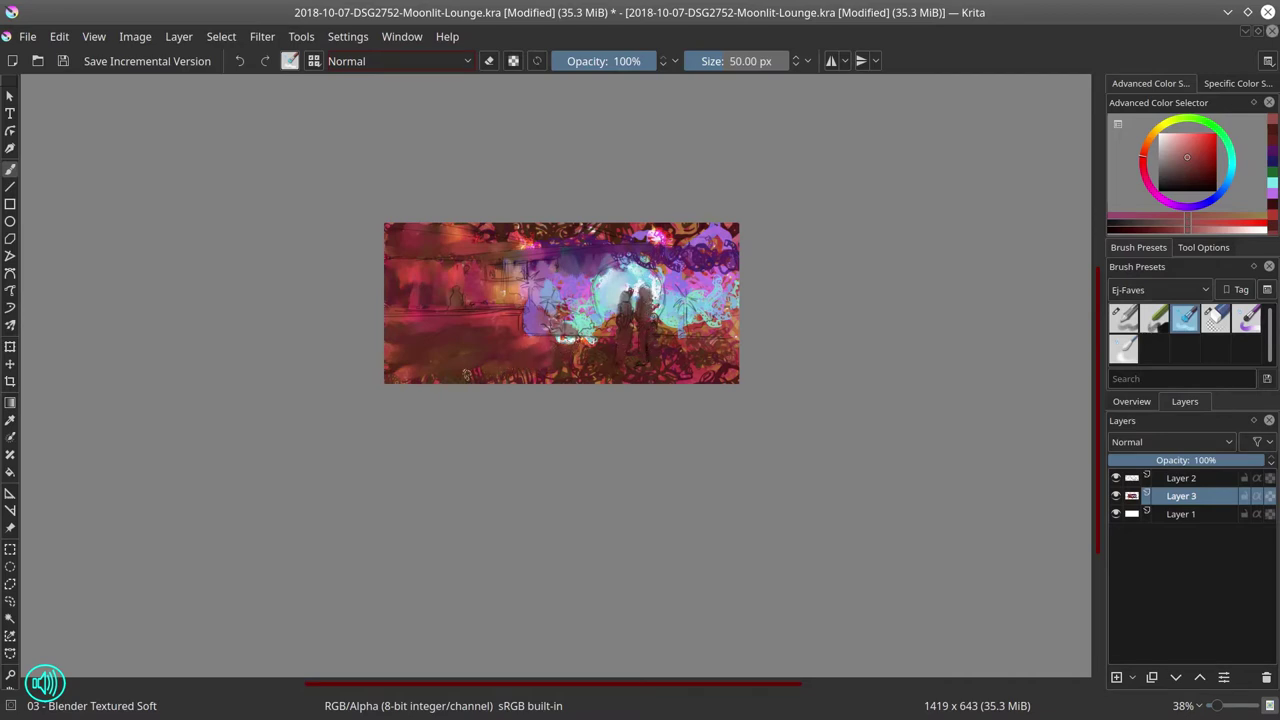
Step: Blend the ledge line toward the couple and smooth the moon and the sky around it
drag(528, 341, 624, 340)
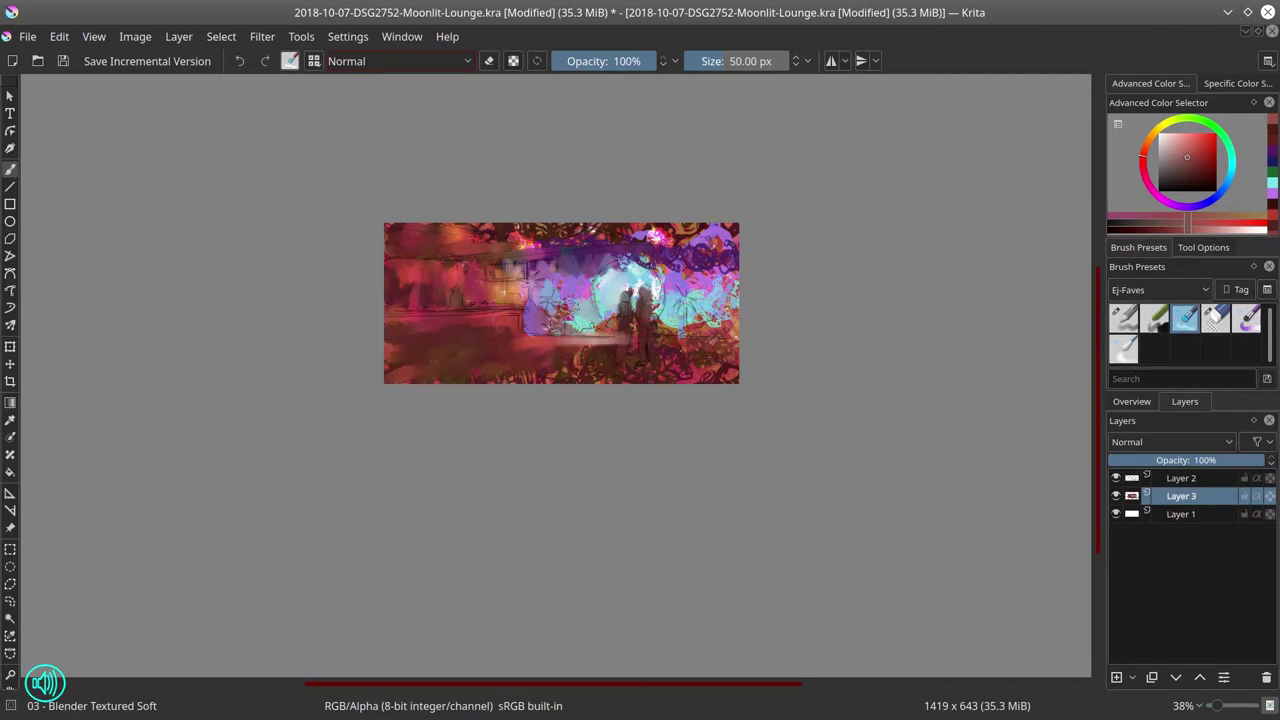
mouse_move(569, 309)
mouse_down()
mouse_move(553, 293)
mouse_move(608, 258)
mouse_move(656, 290)
mouse_move(640, 308)
mouse_move(657, 304)
mouse_up()
drag(604, 301, 610, 271)
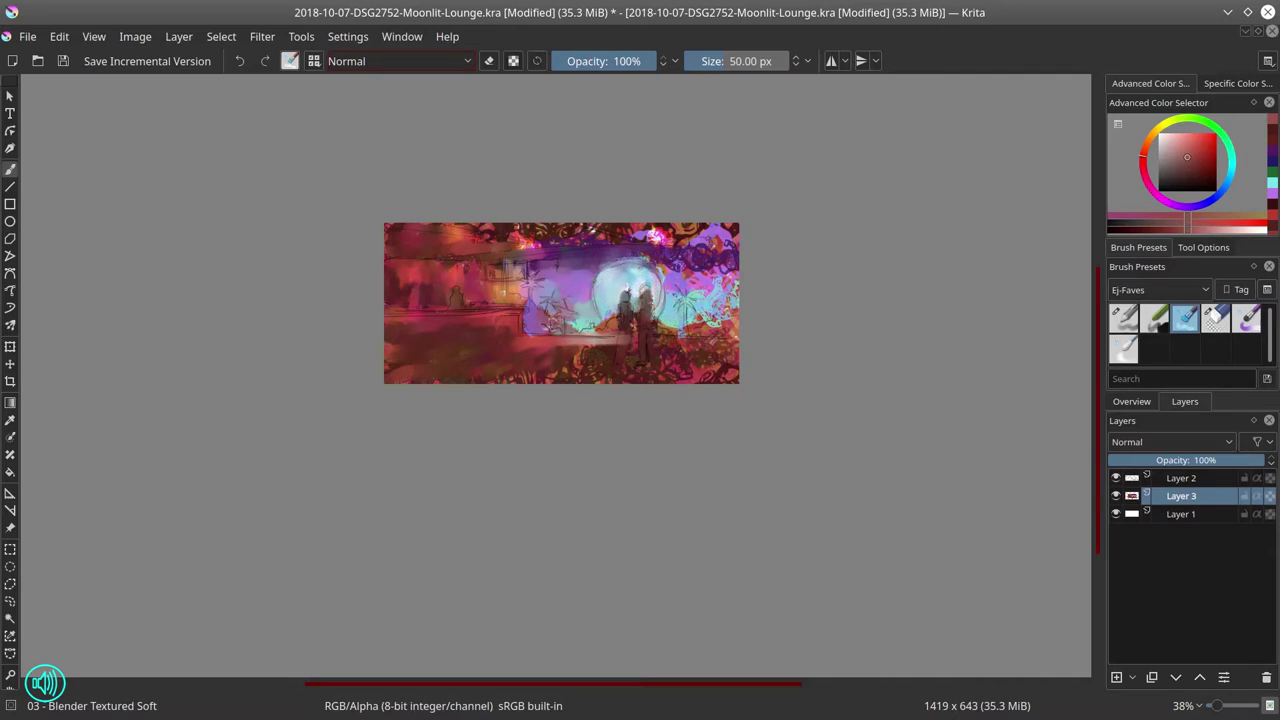
Step: Smooth the remaining textures in the sky right of the moon, the foreground floor and the ceiling
drag(686, 316, 538, 366)
mouse_move(673, 339)
mouse_down()
mouse_move(632, 372)
mouse_move(732, 352)
mouse_move(695, 255)
mouse_move(715, 250)
mouse_move(640, 255)
mouse_move(730, 266)
mouse_move(655, 236)
mouse_move(480, 234)
mouse_up()
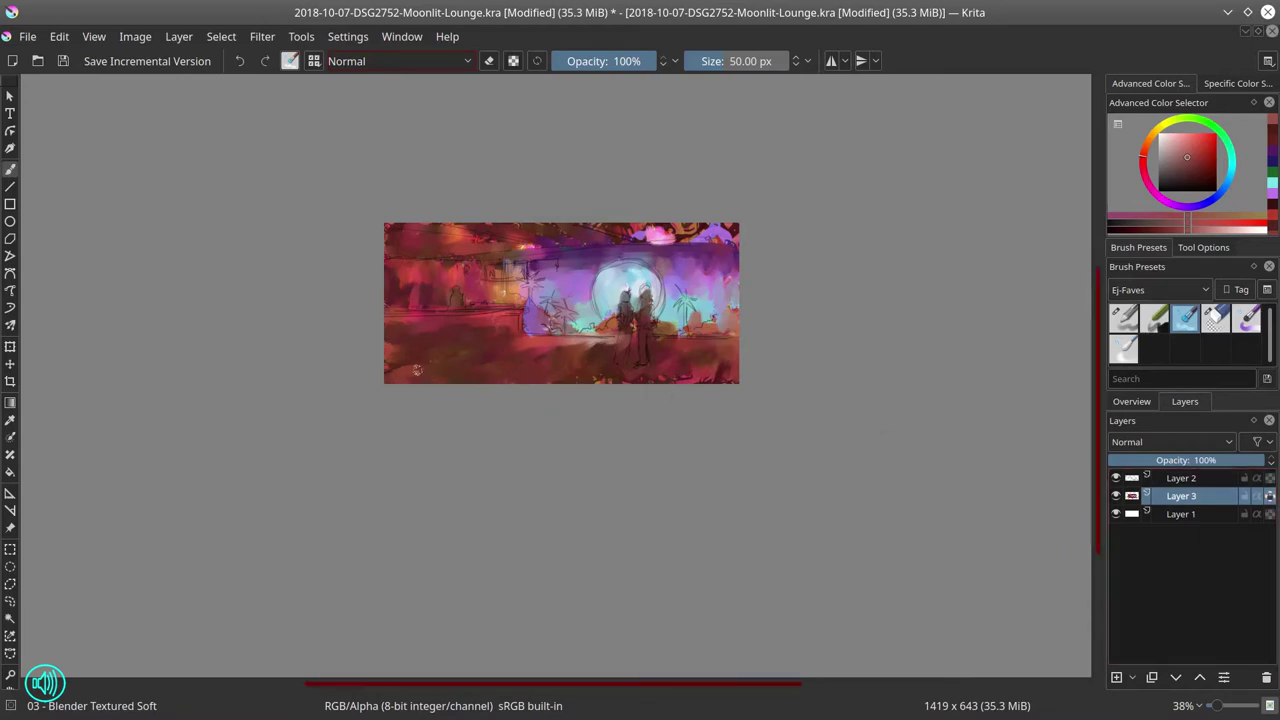
drag(678, 378, 731, 379)
mouse_move(572, 240)
mouse_down()
mouse_move(530, 243)
mouse_move(718, 233)
mouse_move(678, 249)
mouse_move(488, 258)
mouse_move(440, 227)
mouse_move(638, 236)
mouse_up()
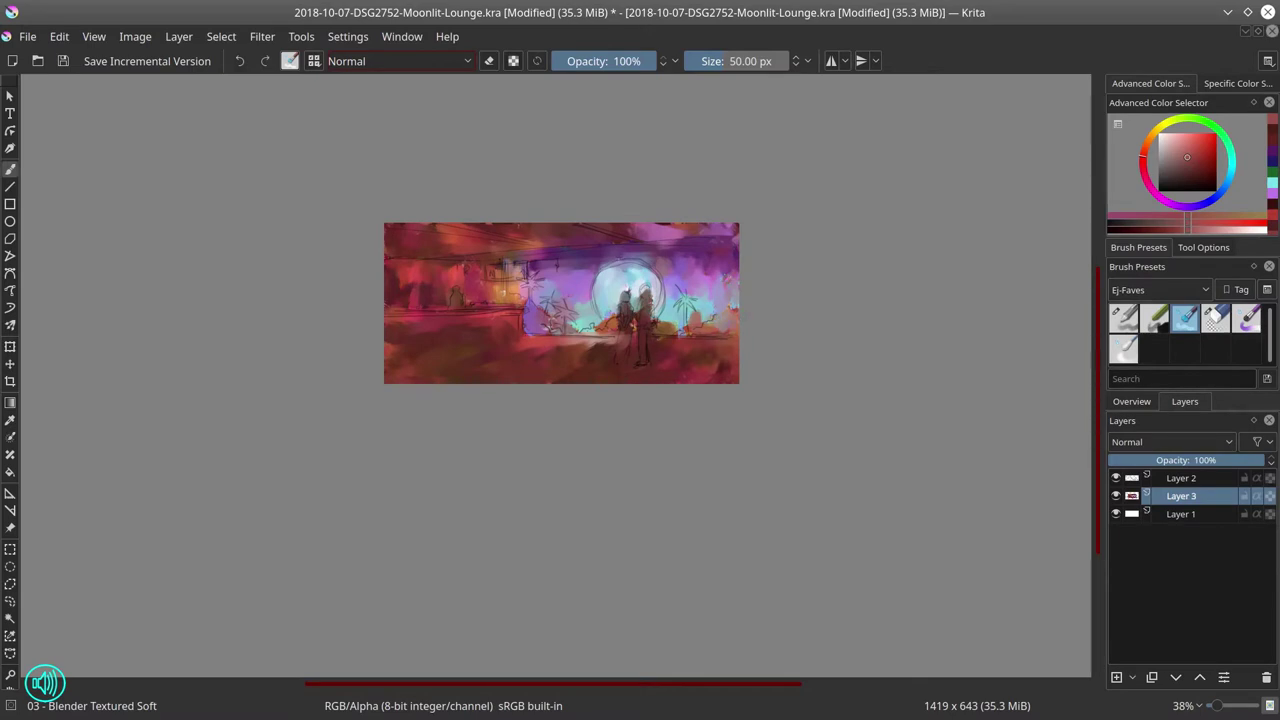
Step: Lock Layer 3 and strengthen the line art by duplicating Layer 2 three times and merging the copies with the original
click(1180, 478)
right_click(1165, 477)
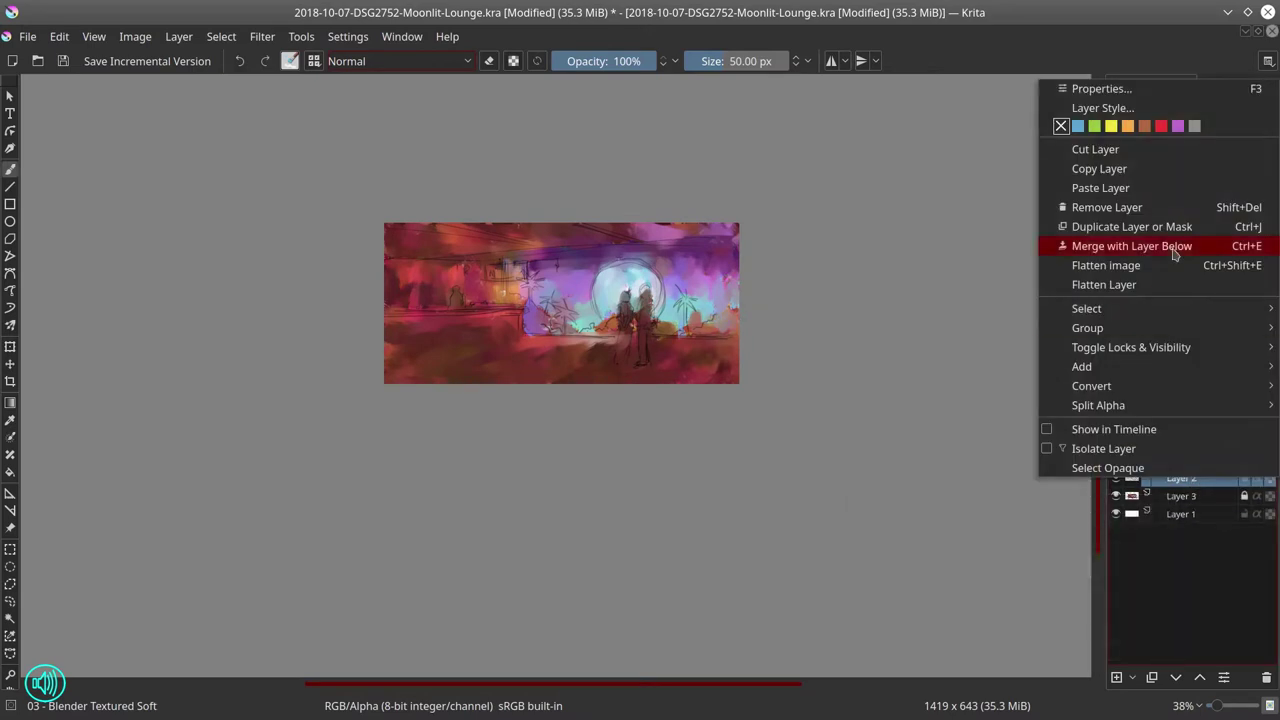
click(1131, 226)
right_click(1180, 481)
click(1126, 232)
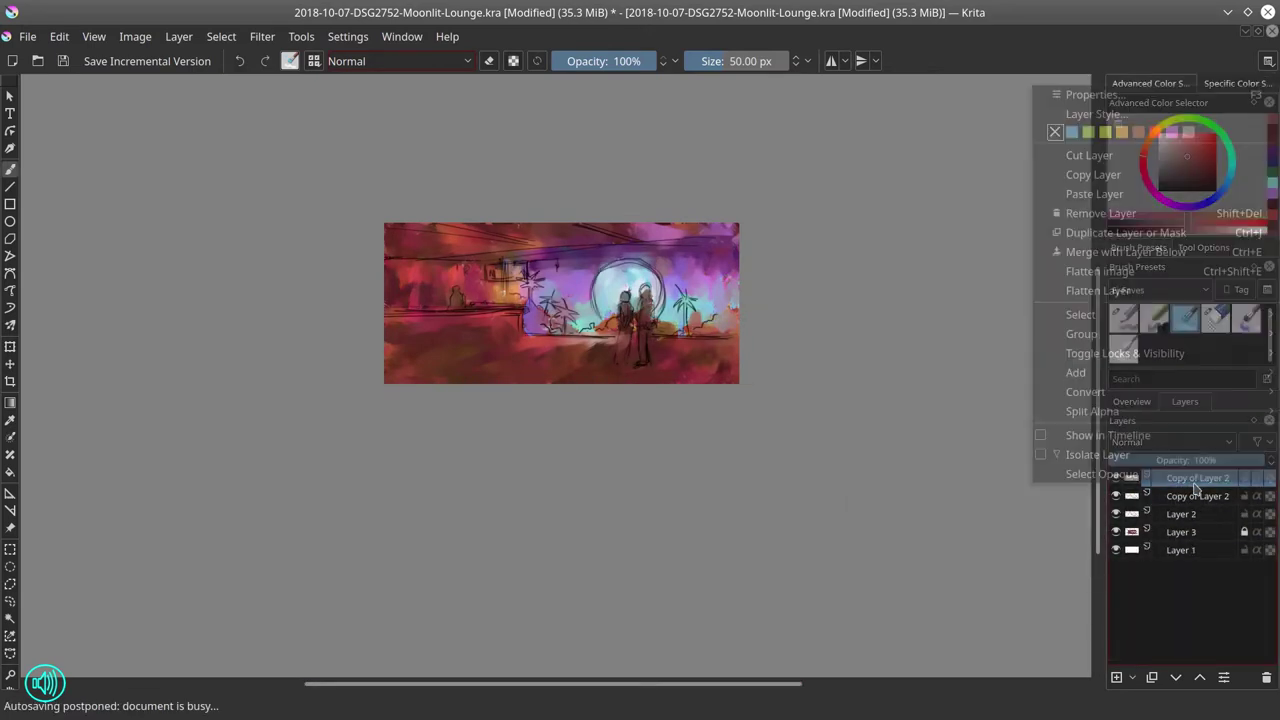
click(1154, 235)
shift+click(1194, 536)
right_click(1194, 537)
click(1172, 436)
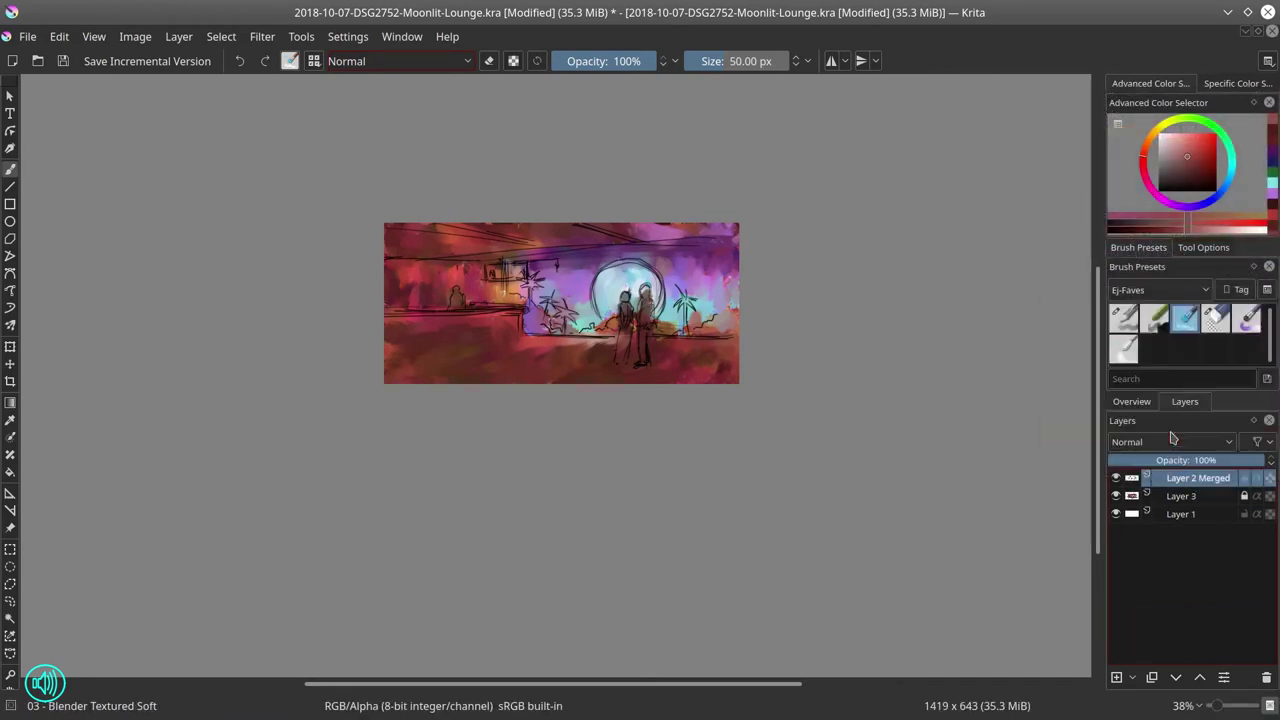
Step: On a new top layer, sketch near-black shelves, counter panels and ledge lines with the Basic-4 Flow Opacity brush
click(1116, 678)
click(1160, 190)
click(1124, 319)
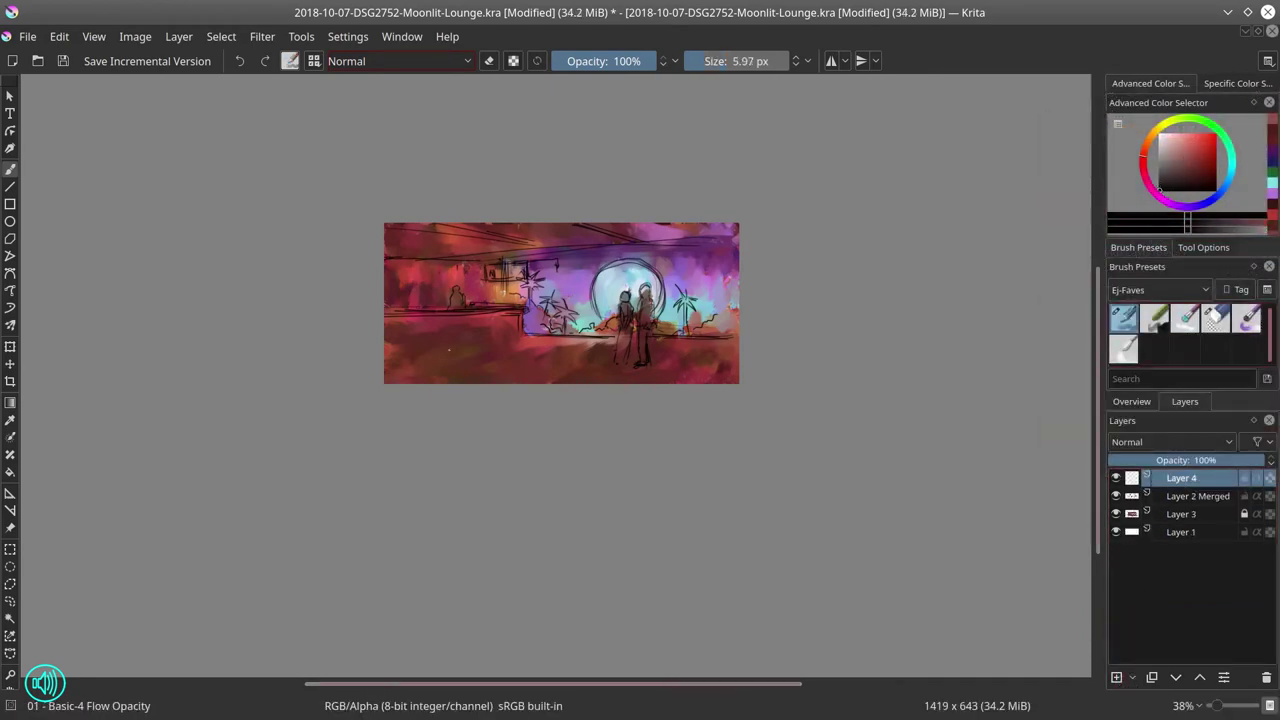
drag(457, 264, 457, 270)
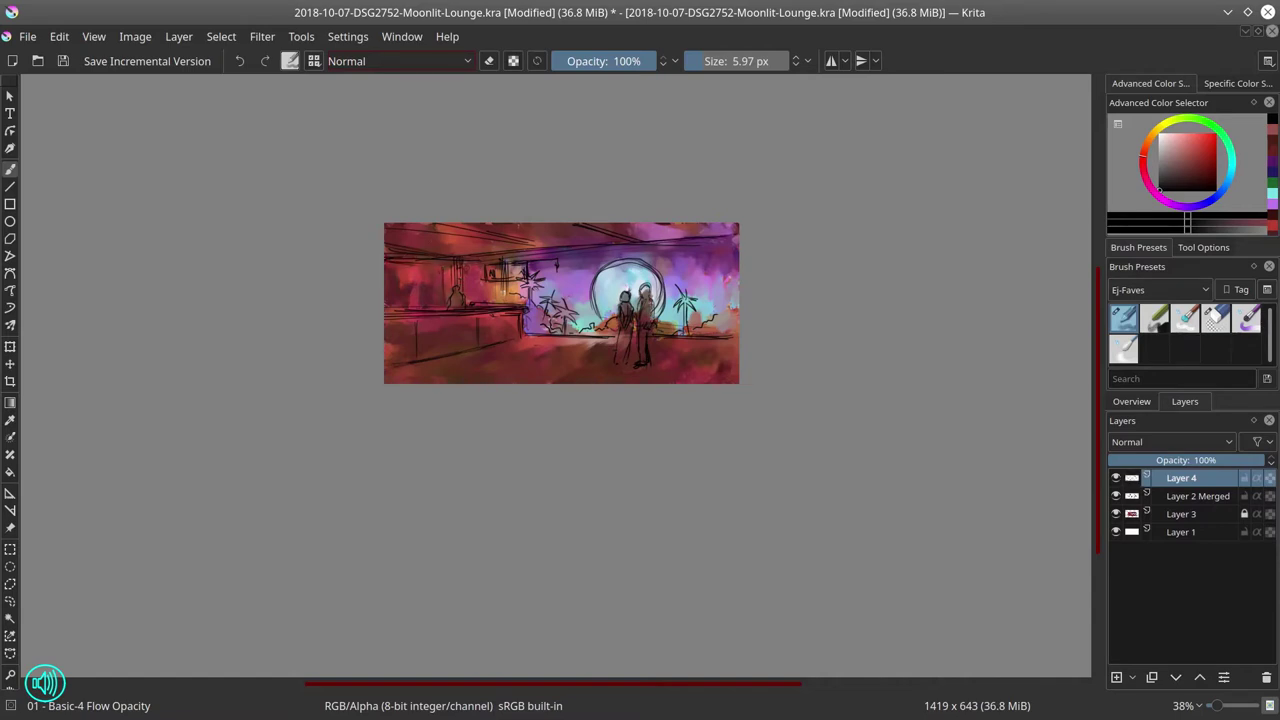
drag(554, 334, 612, 335)
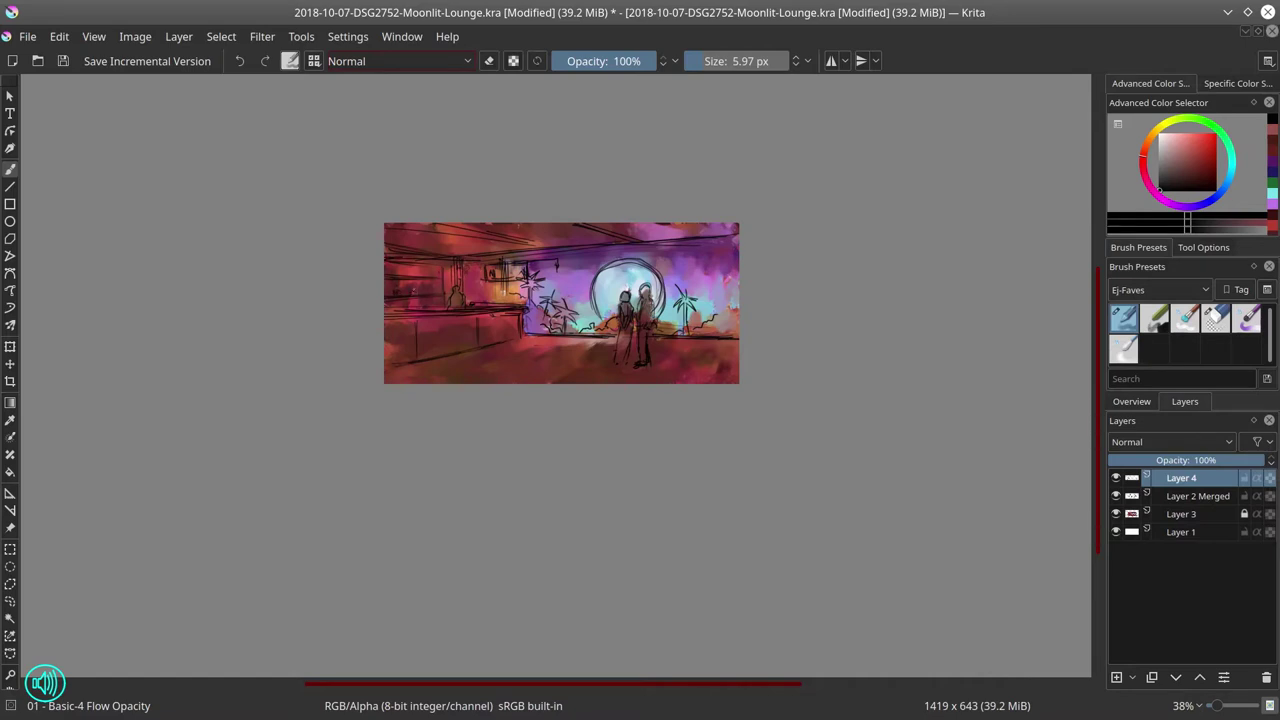
Step: Add a new paint layer directly above Layer 3, beneath the merged line art
click(1184, 514)
click(1117, 678)
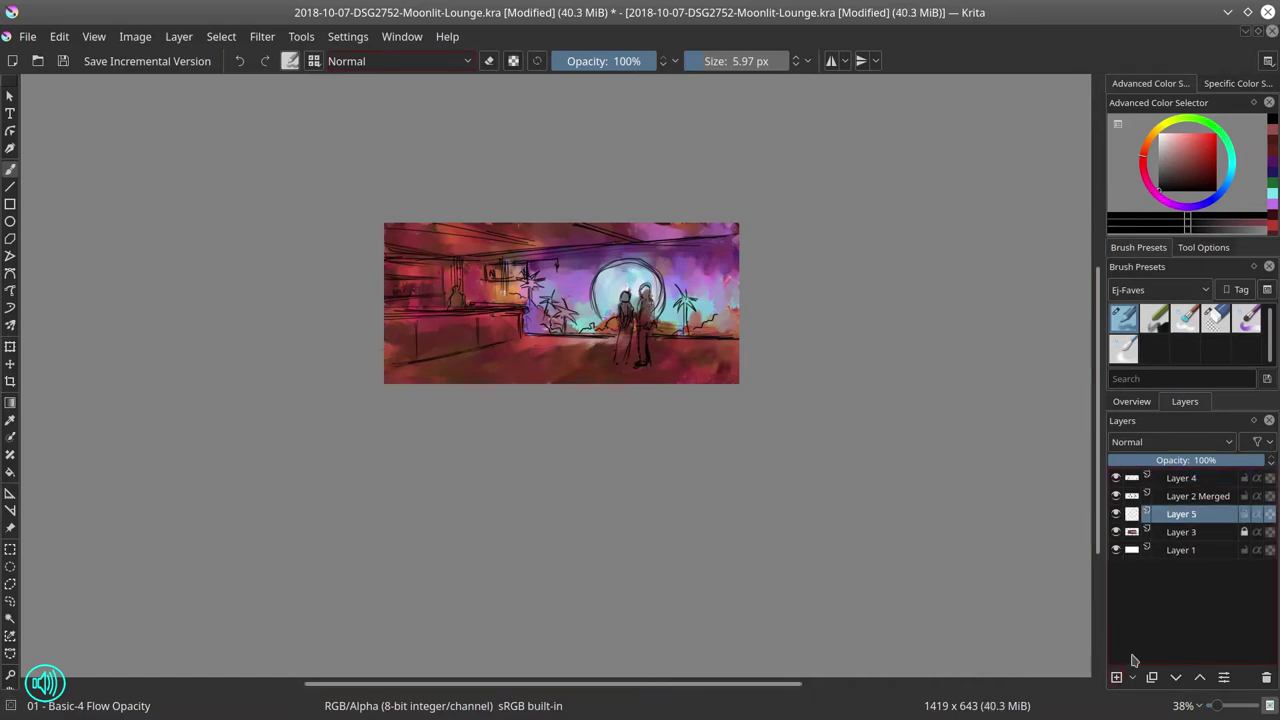
Step: Paint light and bright green highlights along the bar counter's front edge on Layer 5
click(1182, 157)
mouse_move(459, 327)
mouse_down()
mouse_move(417, 324)
mouse_move(500, 316)
mouse_up()
click(1182, 144)
click(1207, 124)
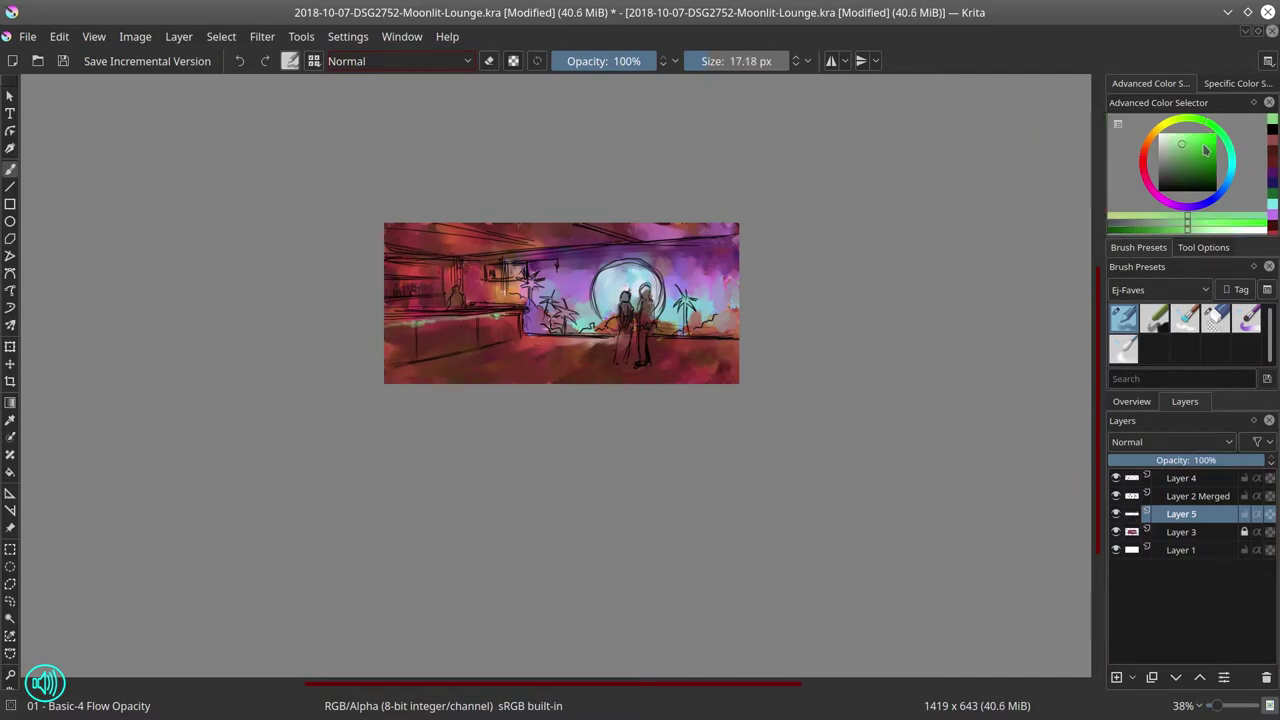
click(1206, 143)
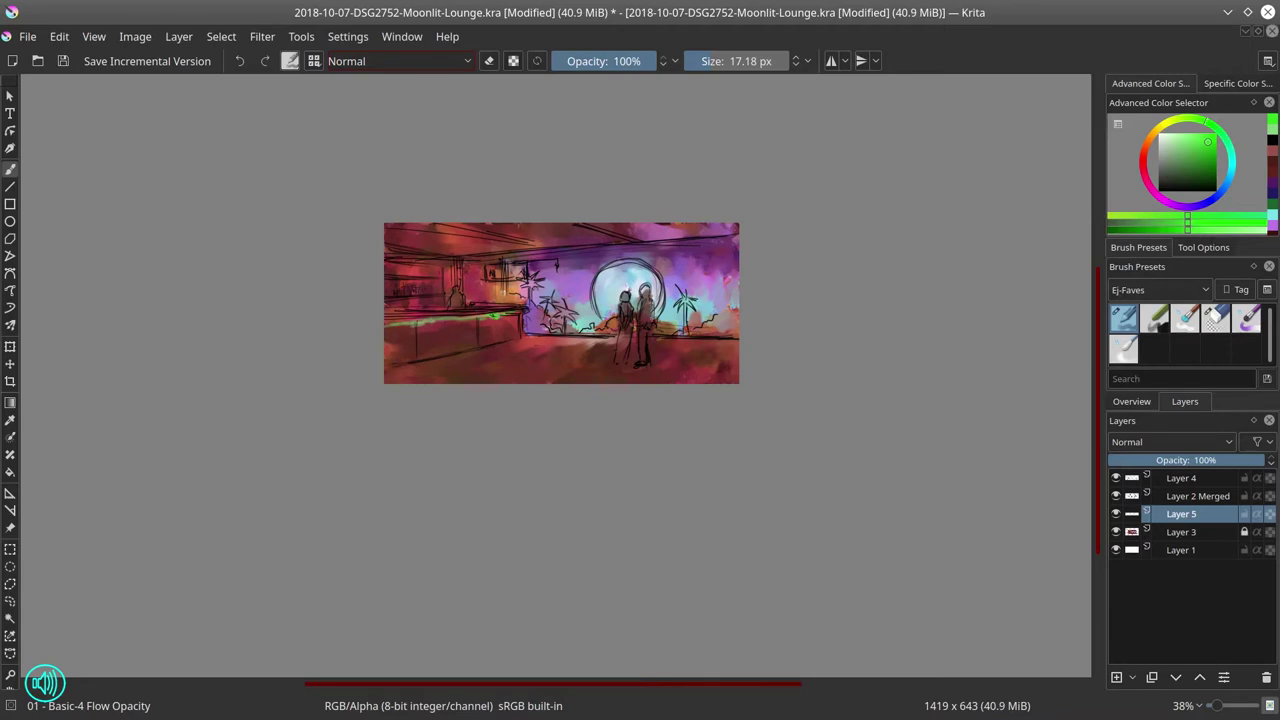
click(1174, 140)
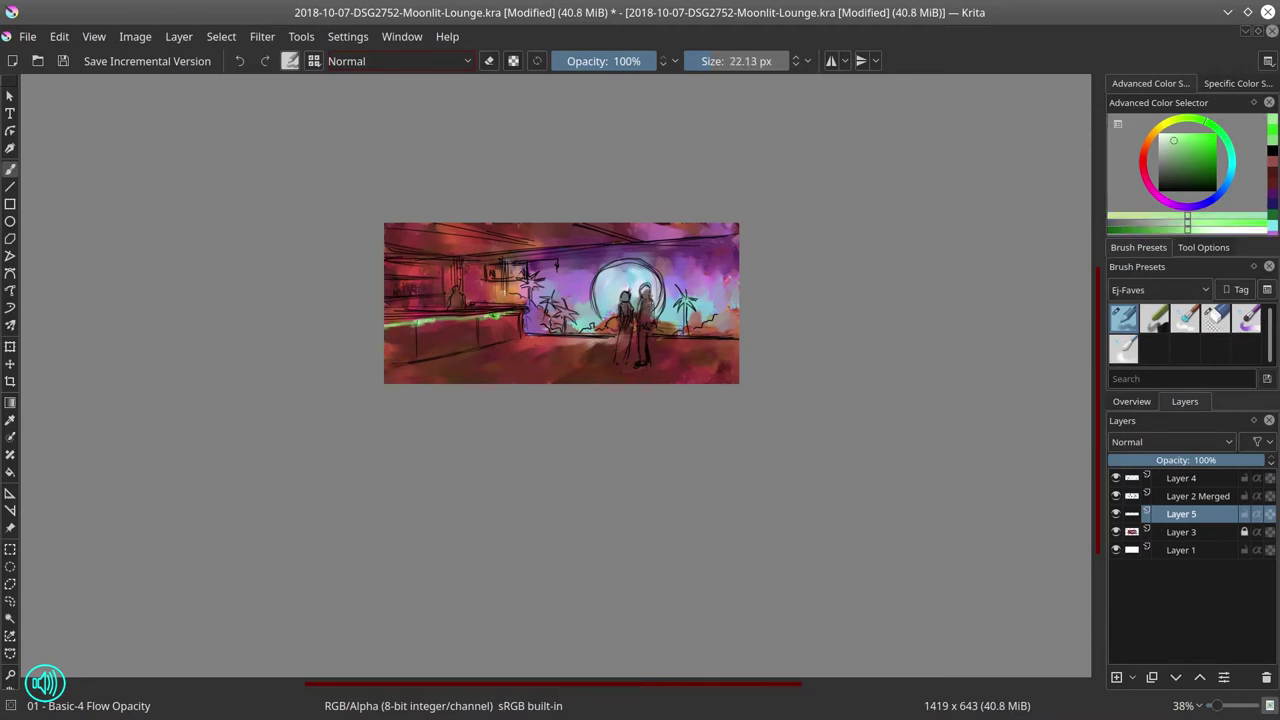
Step: Paint glowing green bottles and light reflections on the shelves and around the bartender
click(1207, 146)
mouse_move(399, 299)
mouse_down()
mouse_move(433, 290)
mouse_move(433, 307)
mouse_move(397, 286)
mouse_move(393, 306)
mouse_move(393, 262)
mouse_move(413, 308)
mouse_move(436, 314)
mouse_up()
click(1178, 139)
key(bracketleft)
click(1188, 157)
Step: Add purple accents to the countertop and shelves, and darken the hanging panel beside the bar with deep purple
click(1153, 192)
click(1186, 152)
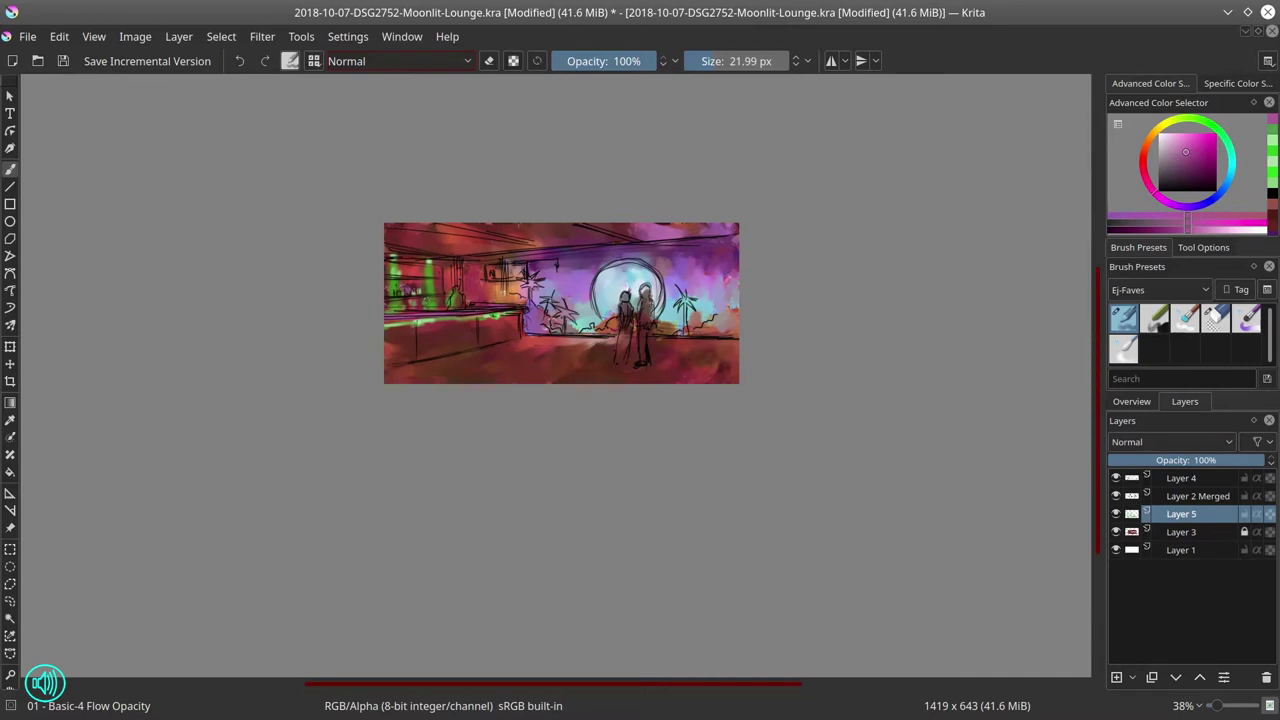
click(1189, 174)
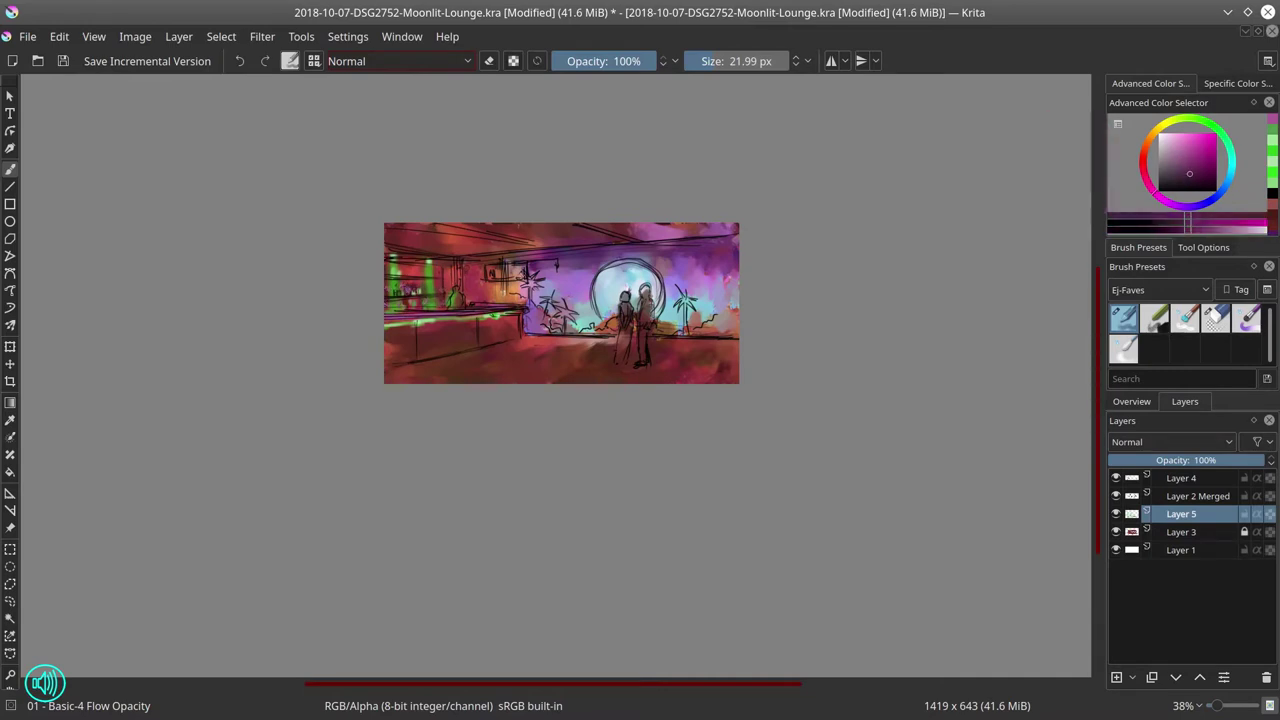
mouse_move(491, 273)
mouse_down()
mouse_move(518, 275)
mouse_move(515, 262)
mouse_up()
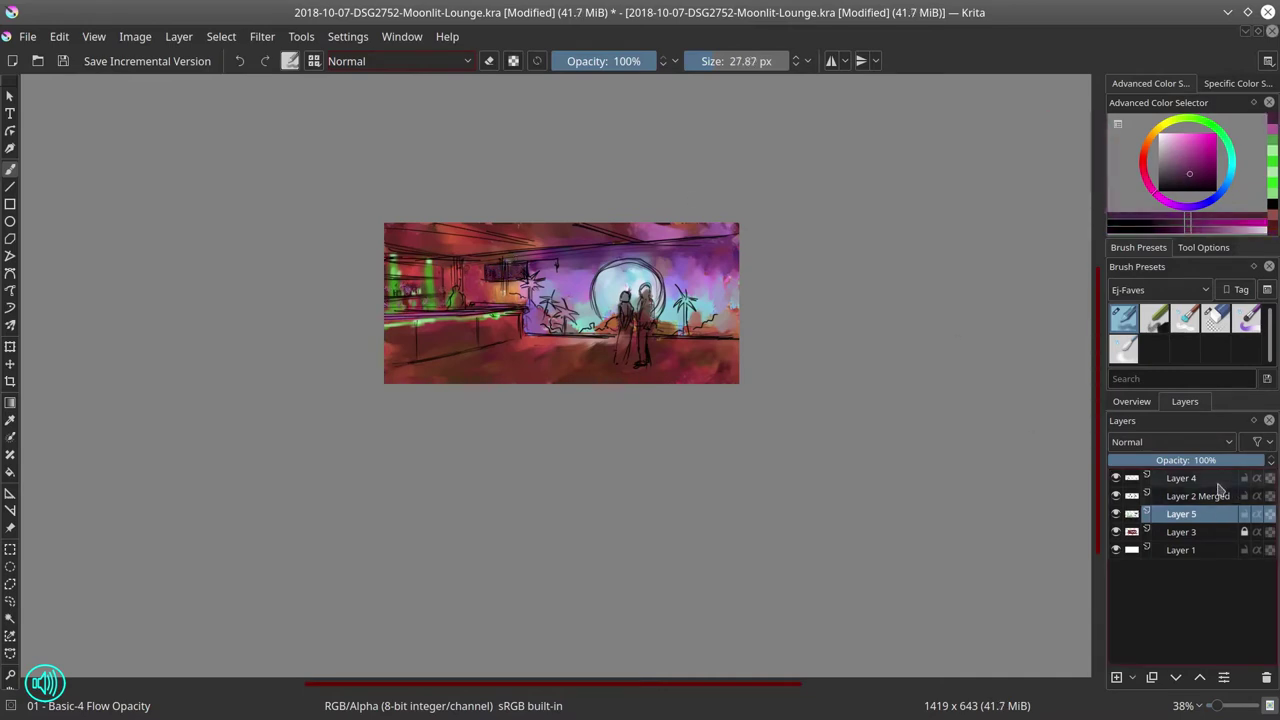
Step: Add a black-filled layer above Layer 4, set its blending mode to Color, and rename it "value check"
click(1216, 480)
click(1116, 678)
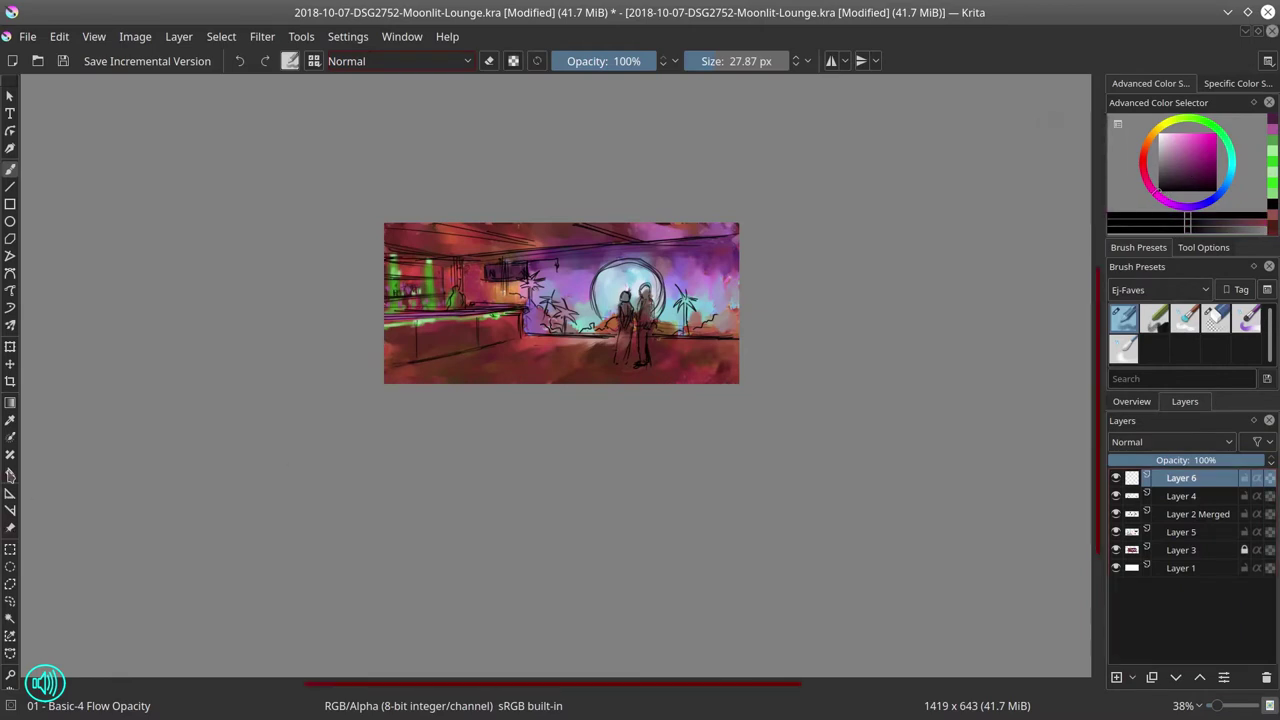
click(10, 474)
click(560, 345)
click(1173, 442)
click(1155, 111)
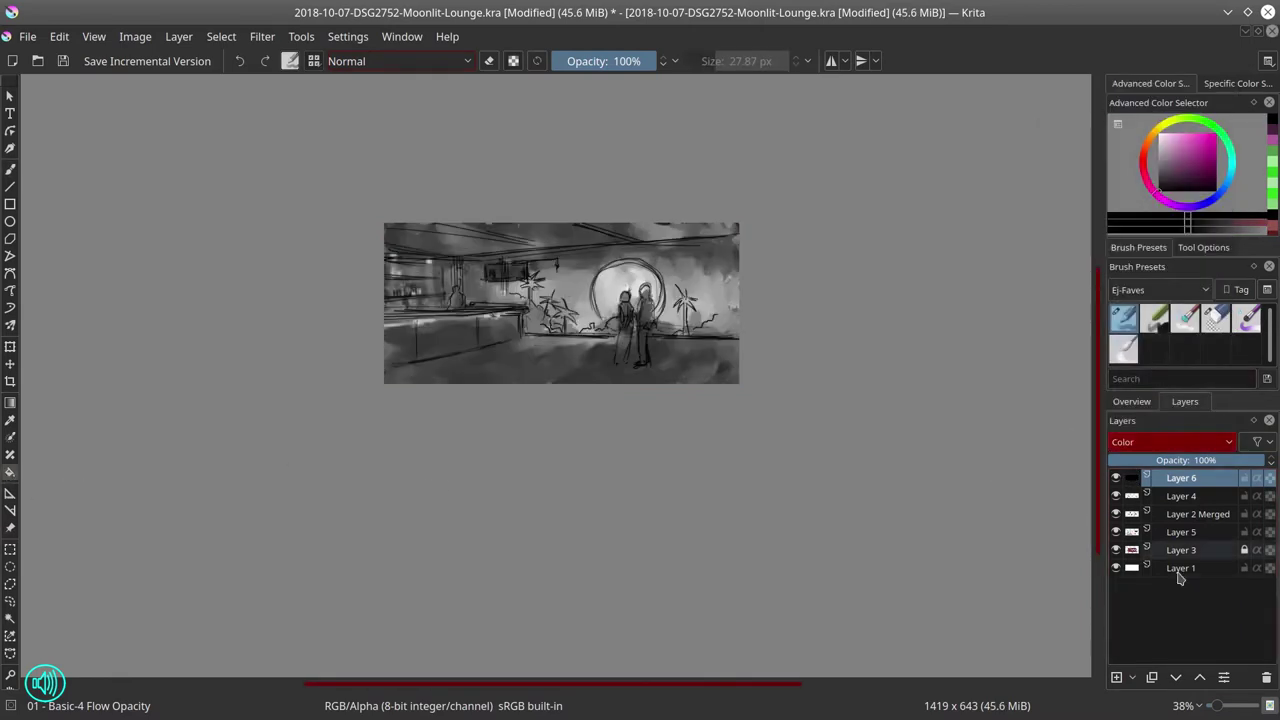
double_click(1175, 478)
text(va)
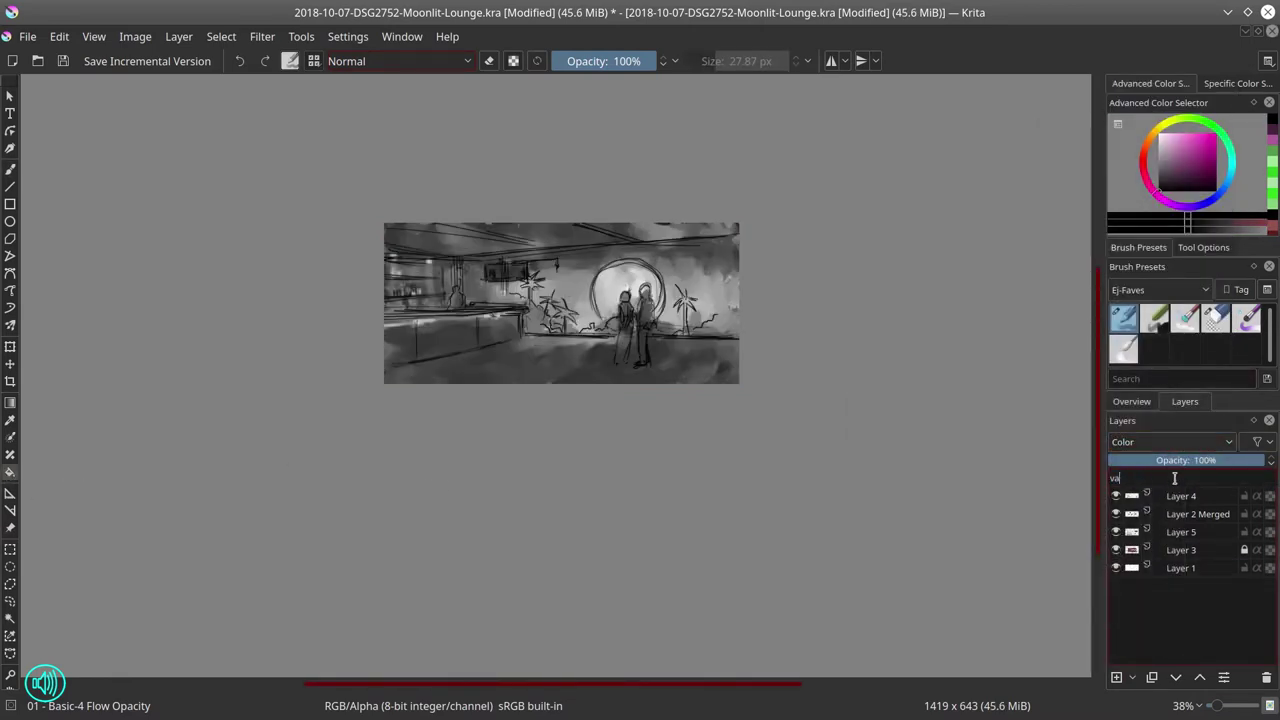
text(lue check)
key(Return)
Step: Add a new paint layer directly above Layer 5 and set its blending mode to Multiply
click(1180, 532)
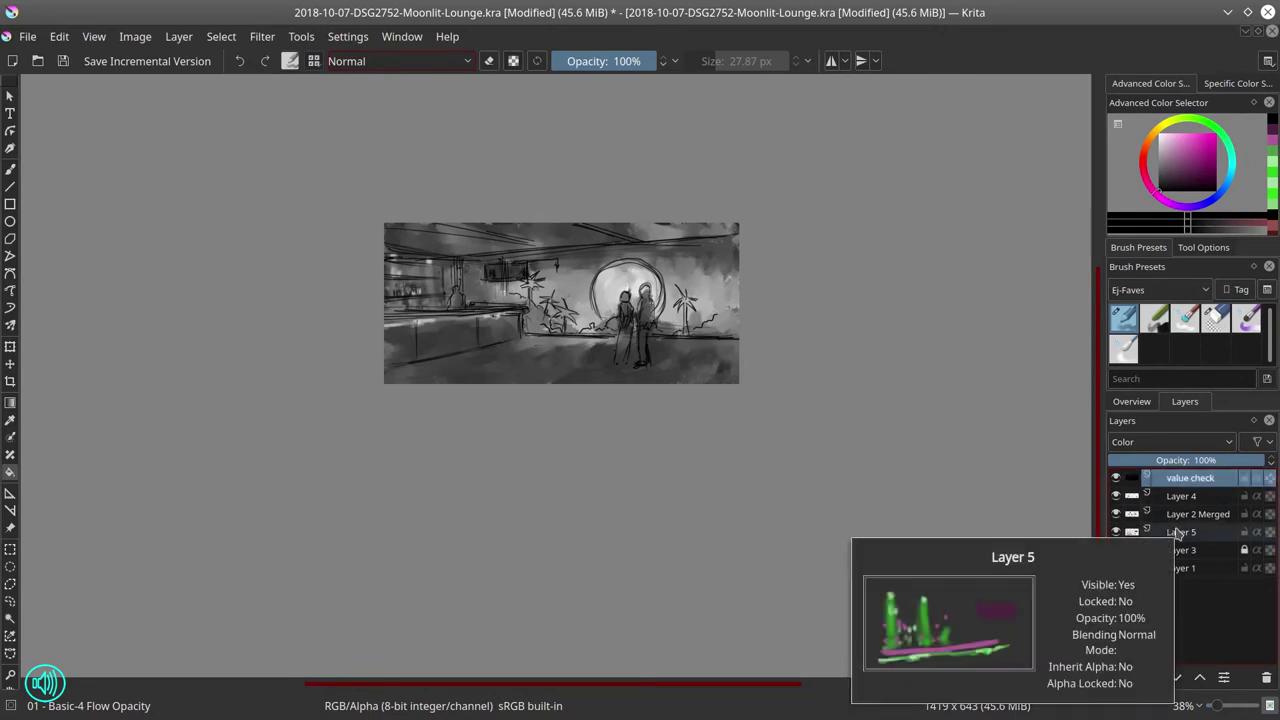
click(1117, 677)
click(1170, 441)
click(1150, 214)
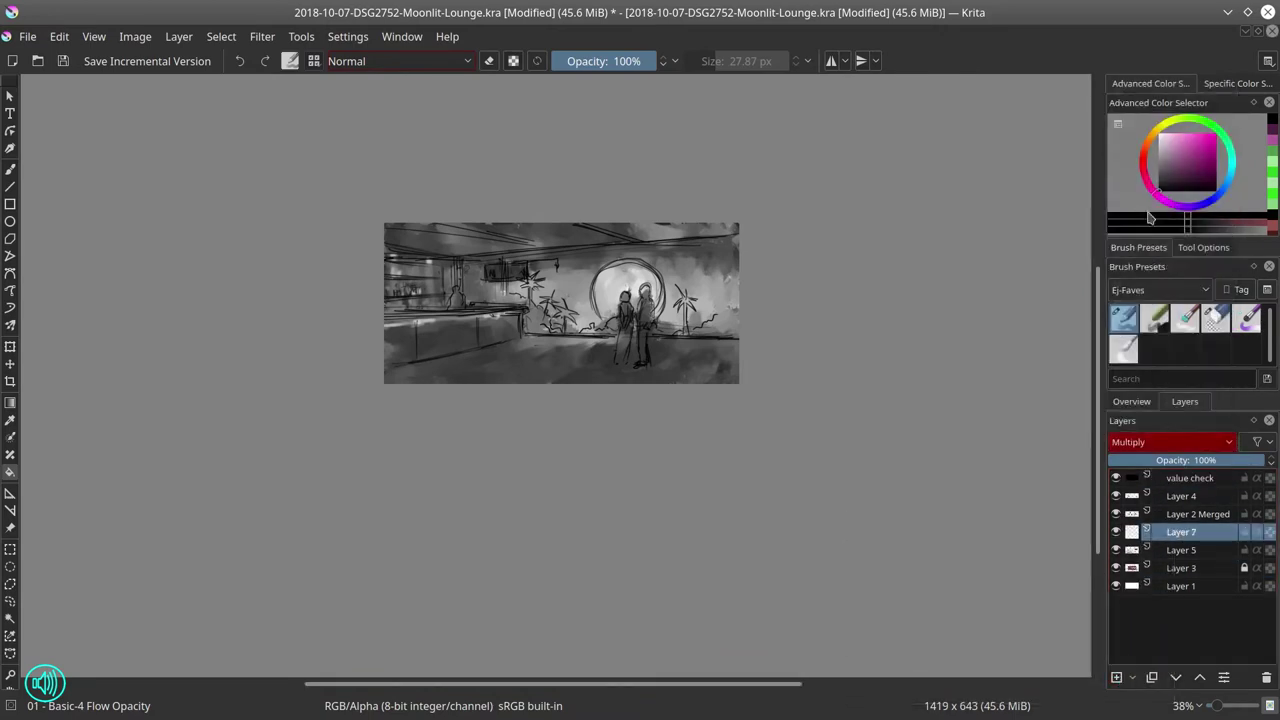
Step: Shade the ceiling and foliage with a muted blue brush on the Multiply layer, and undo the last four actions
click(1182, 168)
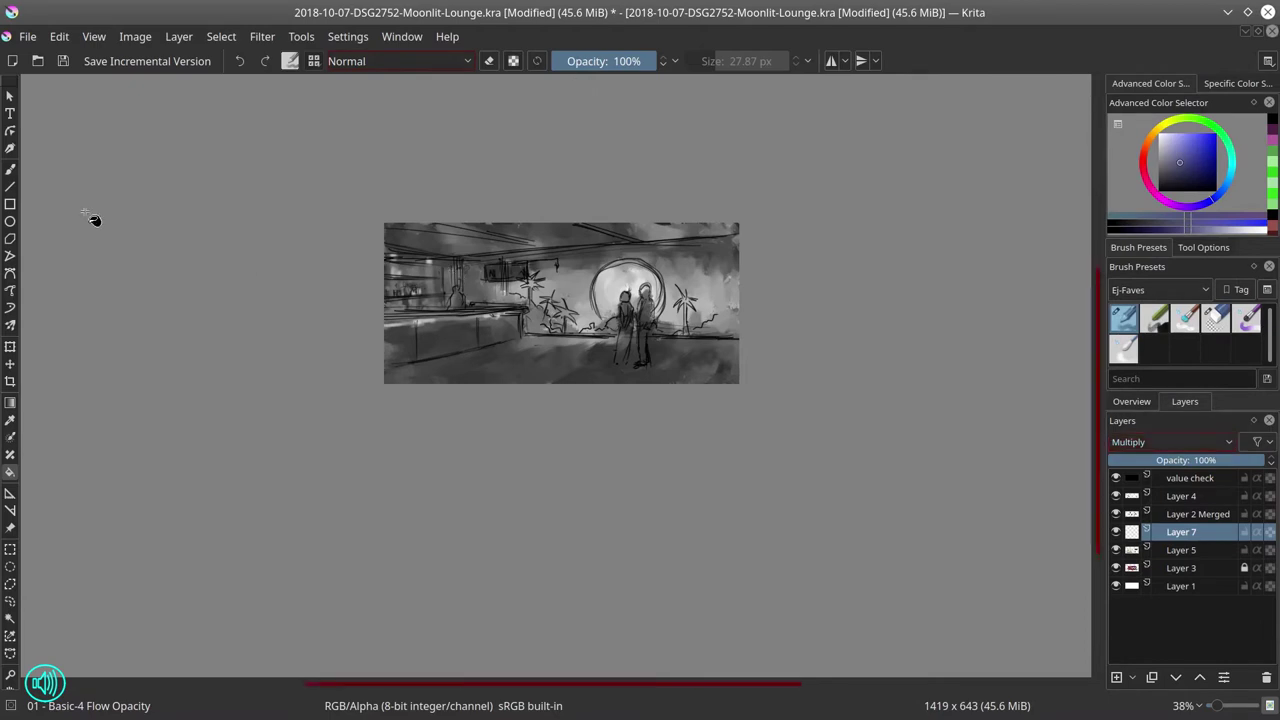
click(10, 168)
drag(482, 230, 504, 230)
mouse_move(390, 227)
mouse_down()
mouse_move(732, 227)
mouse_move(665, 230)
mouse_up()
mouse_move(580, 333)
mouse_down()
mouse_move(620, 326)
mouse_move(462, 297)
mouse_move(578, 332)
mouse_up()
mouse_move(682, 331)
mouse_down()
mouse_move(736, 330)
mouse_move(715, 323)
mouse_move(736, 314)
mouse_move(686, 328)
mouse_up()
key(ctrl+z)
key(ctrl+z)
key(ctrl+z)
key(ctrl+z)
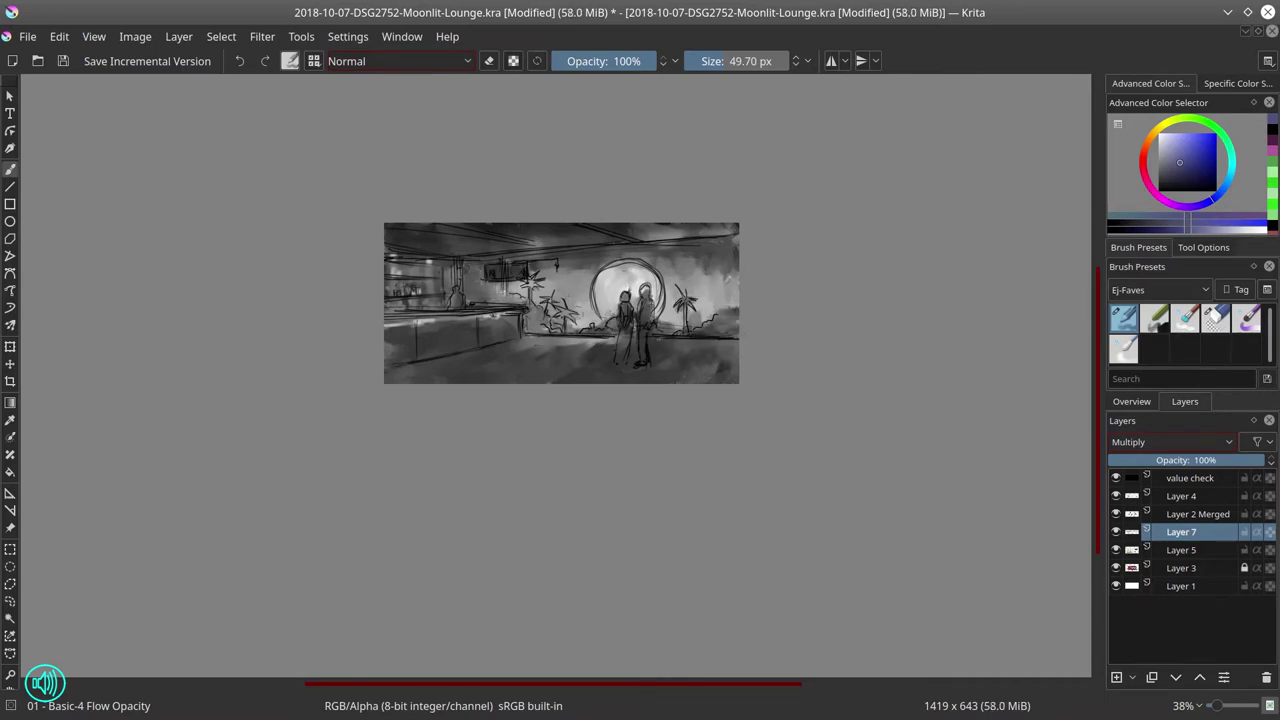
Step: Darken the foliage, the ceiling over the bar and the floor around the couple's feet with a 73.70 px brush
mouse_move(557, 318)
mouse_down()
mouse_move(576, 312)
mouse_move(532, 299)
mouse_up()
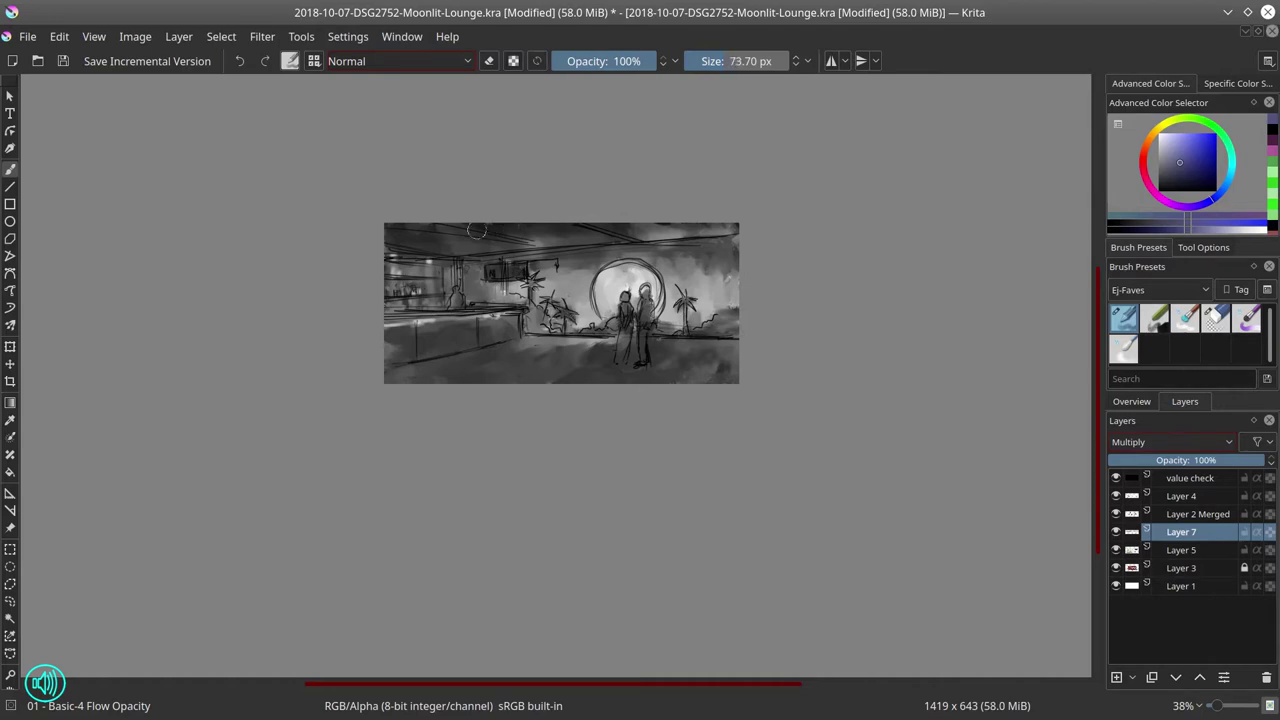
drag(406, 231, 470, 230)
mouse_move(618, 366)
mouse_down()
mouse_move(648, 370)
mouse_move(596, 380)
mouse_up()
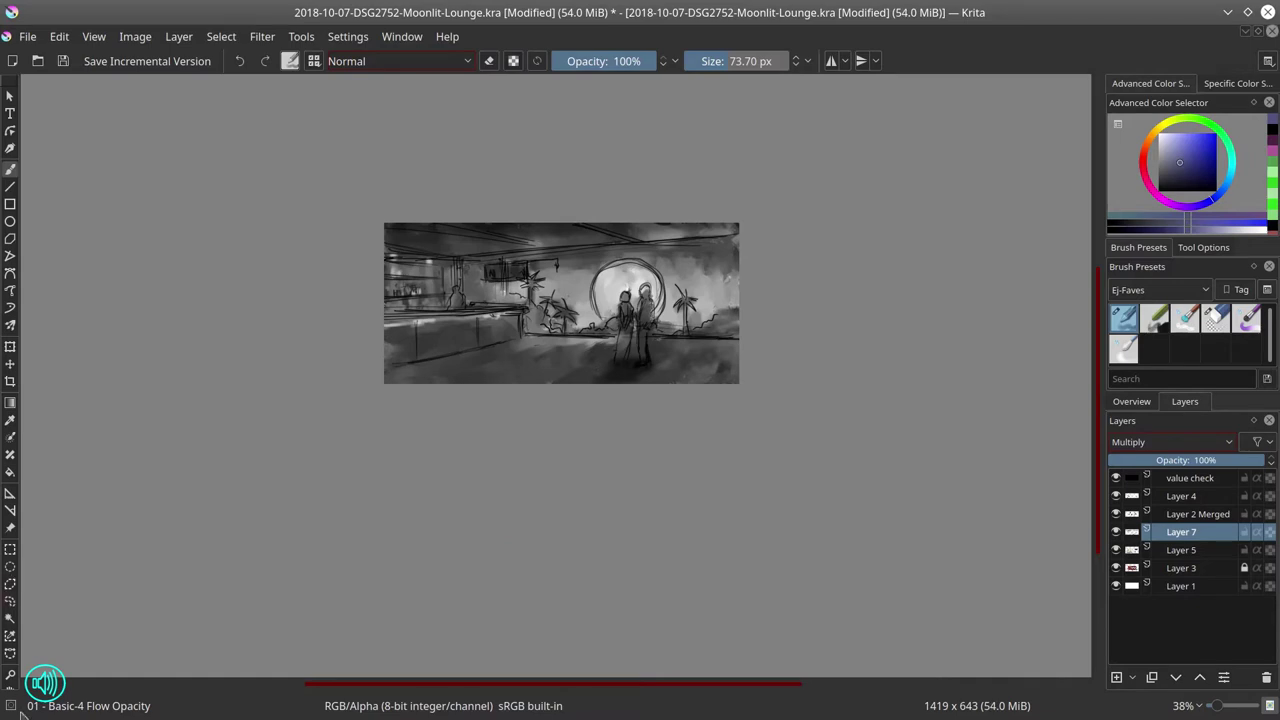
Step: Outline the couple with a freehand selection, scale them down slightly on Layer 2 Merged, and deselect
click(10, 601)
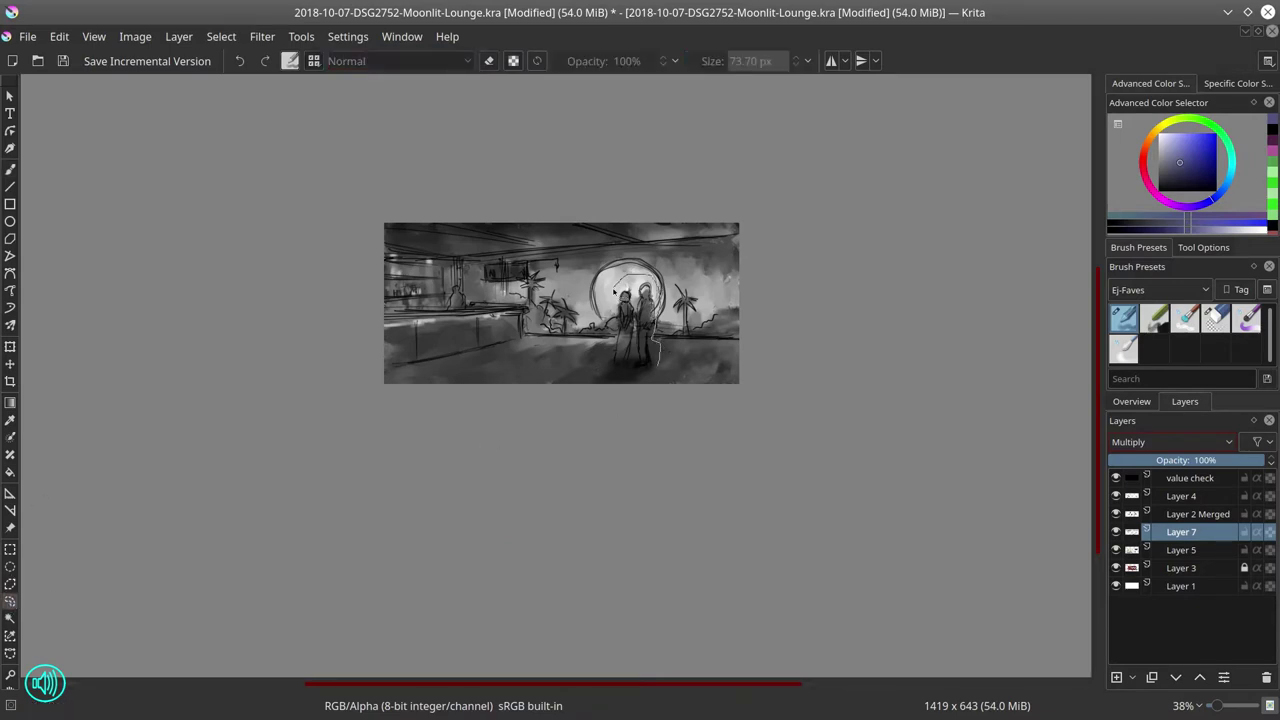
key(Page_Up)
key(ctrl+t)
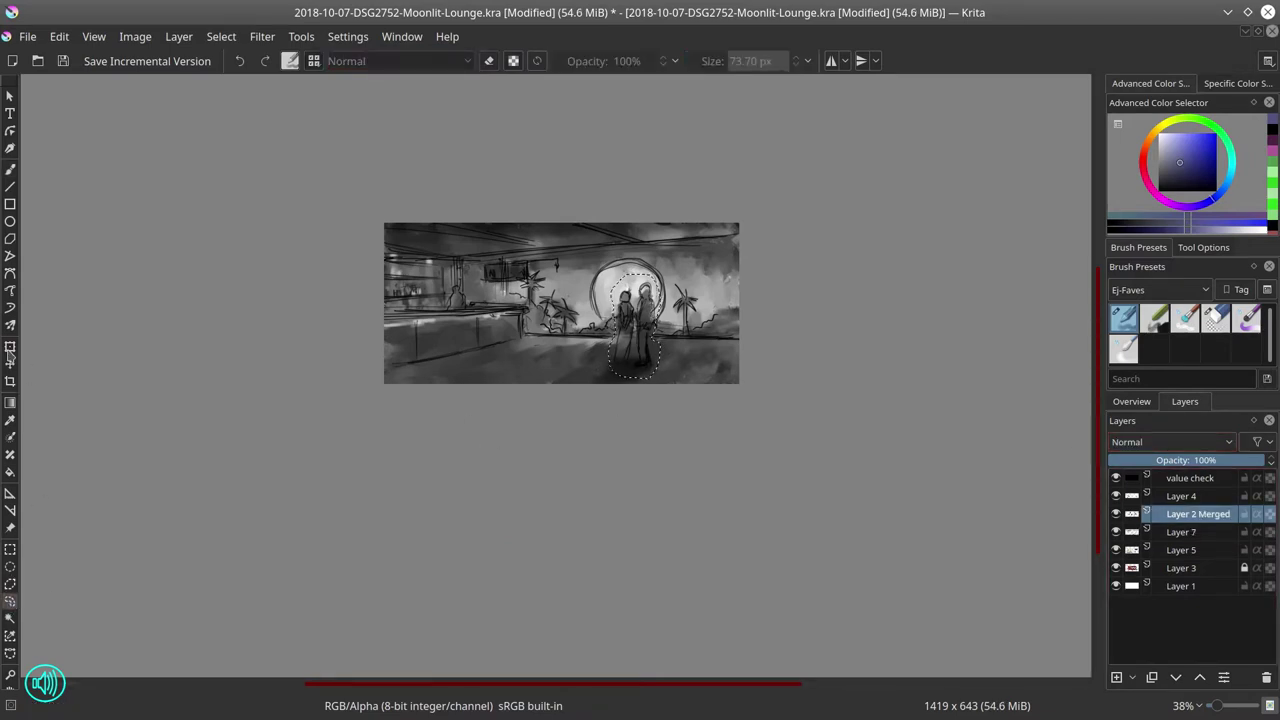
drag(622, 368, 625, 364)
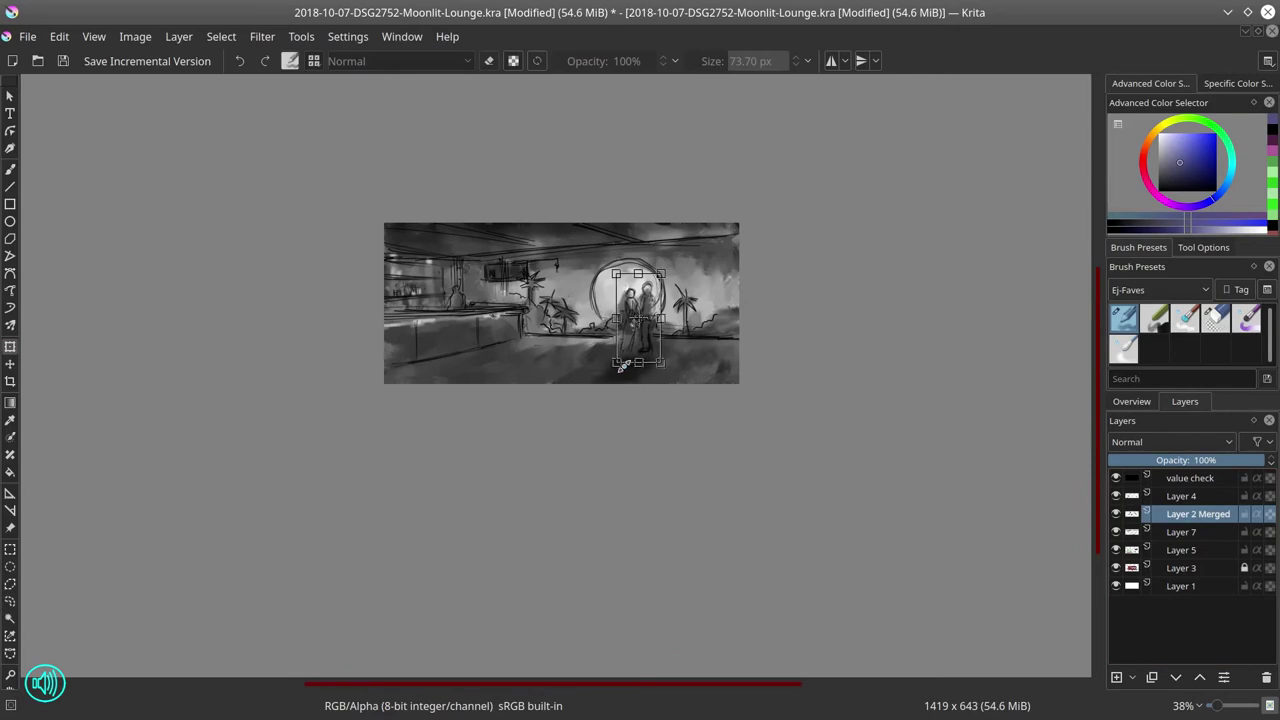
key(Return)
click(221, 36)
click(222, 79)
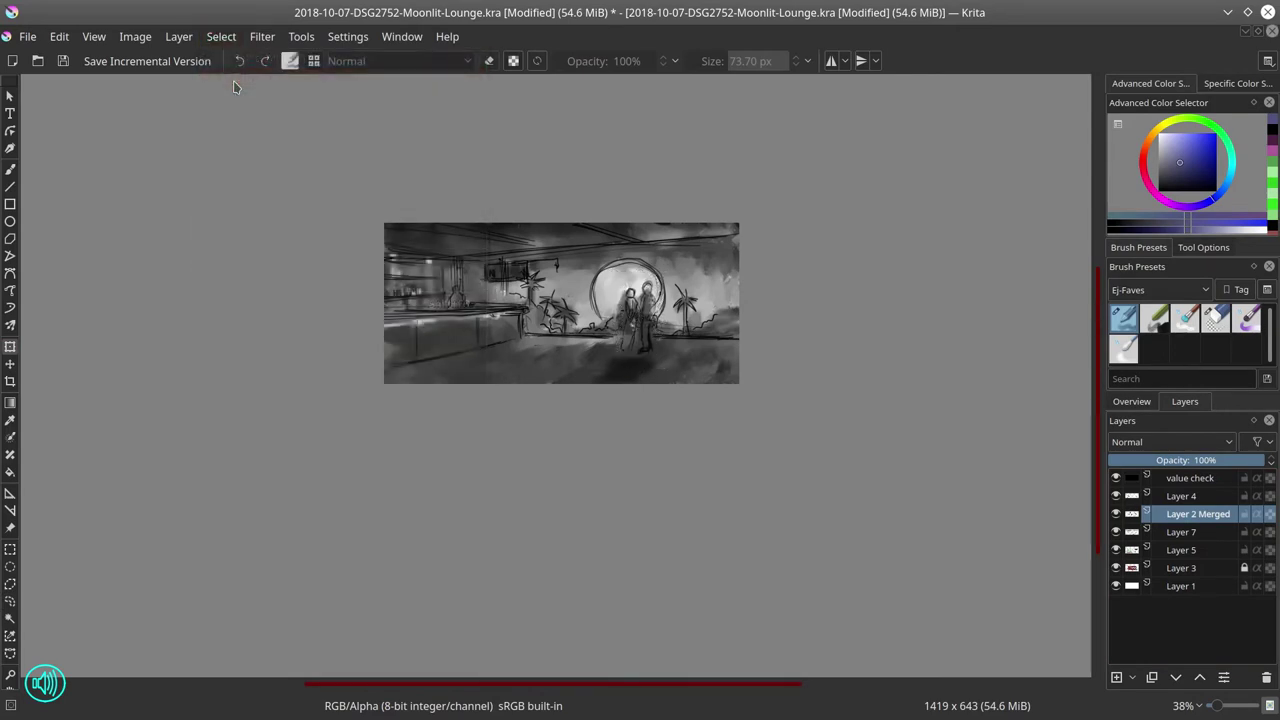
Step: Extend the muted blue shadow on the floor below the resized couple on Layer 7
key(Page_Down)
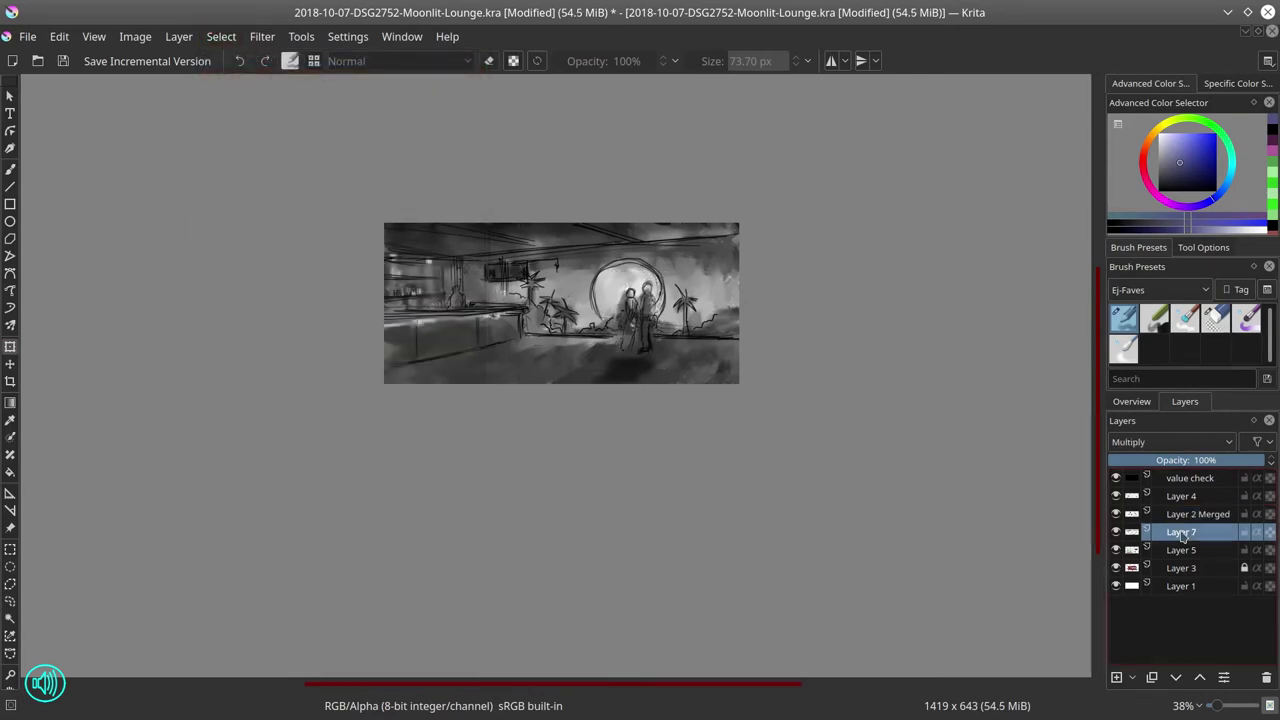
key(b)
mouse_move(637, 364)
mouse_down()
mouse_move(585, 378)
mouse_move(640, 379)
mouse_up()
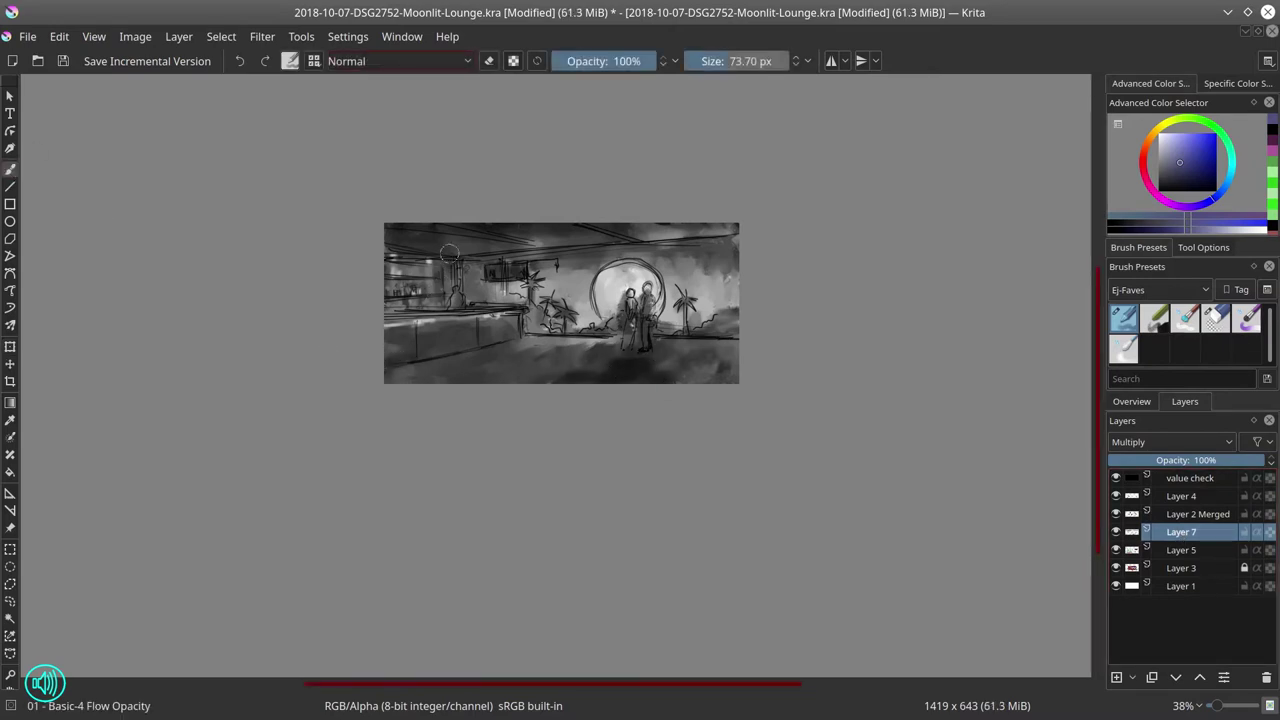
Step: Add a new paint layer above Layer 7 and set its blending mode to Color Dodge
key(Insert)
click(466, 61)
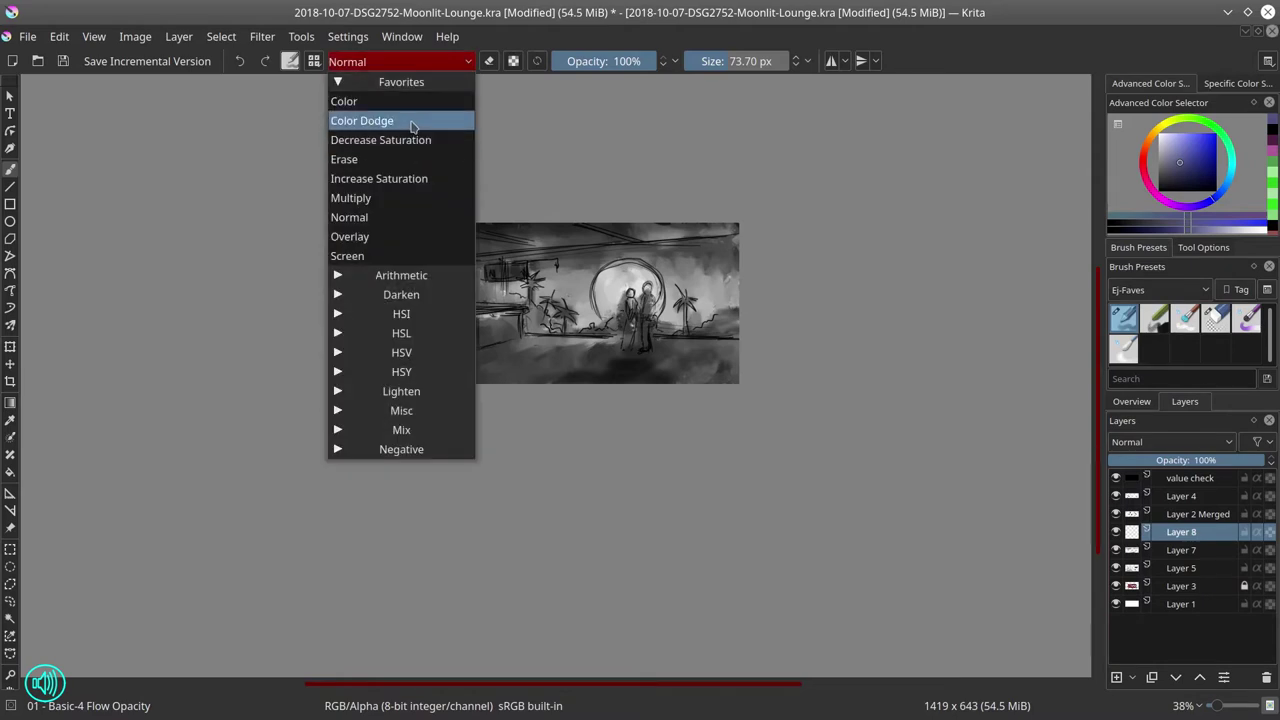
click(466, 61)
click(1170, 441)
click(1153, 137)
Step: Paint muted orange light on the floor, ceiling and bar counter front at 63% brush opacity
click(1150, 139)
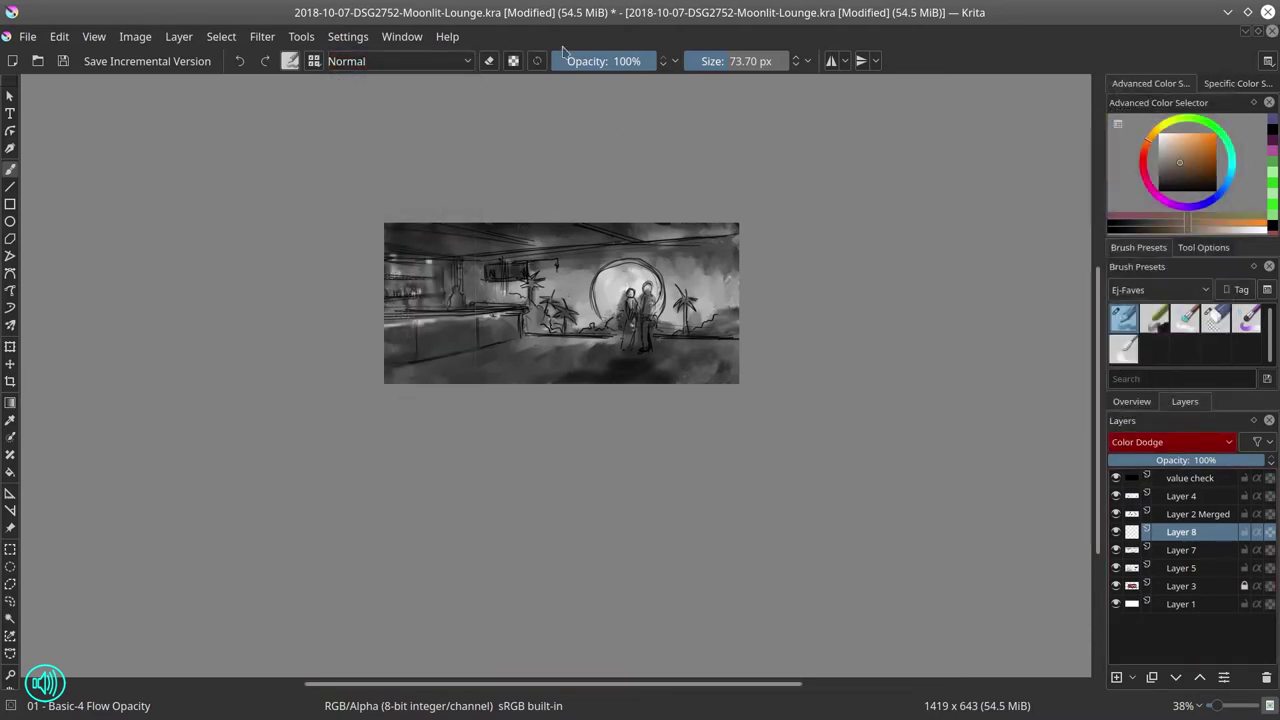
click(571, 61)
mouse_move(546, 352)
mouse_down()
mouse_move(619, 348)
mouse_move(587, 361)
mouse_up()
mouse_move(666, 349)
mouse_down()
mouse_move(738, 349)
mouse_move(676, 364)
mouse_move(733, 347)
mouse_up()
drag(735, 363, 686, 370)
mouse_move(575, 357)
mouse_down()
mouse_move(619, 354)
mouse_move(560, 362)
mouse_up()
mouse_move(532, 246)
mouse_down()
mouse_move(722, 229)
mouse_move(534, 241)
mouse_up()
mouse_move(520, 330)
mouse_down()
mouse_move(453, 328)
mouse_move(480, 346)
mouse_up()
Step: Compare the painting in colour and greyscale by toggling the value check layer's visibility
click(1116, 478)
click(1118, 479)
click(1118, 479)
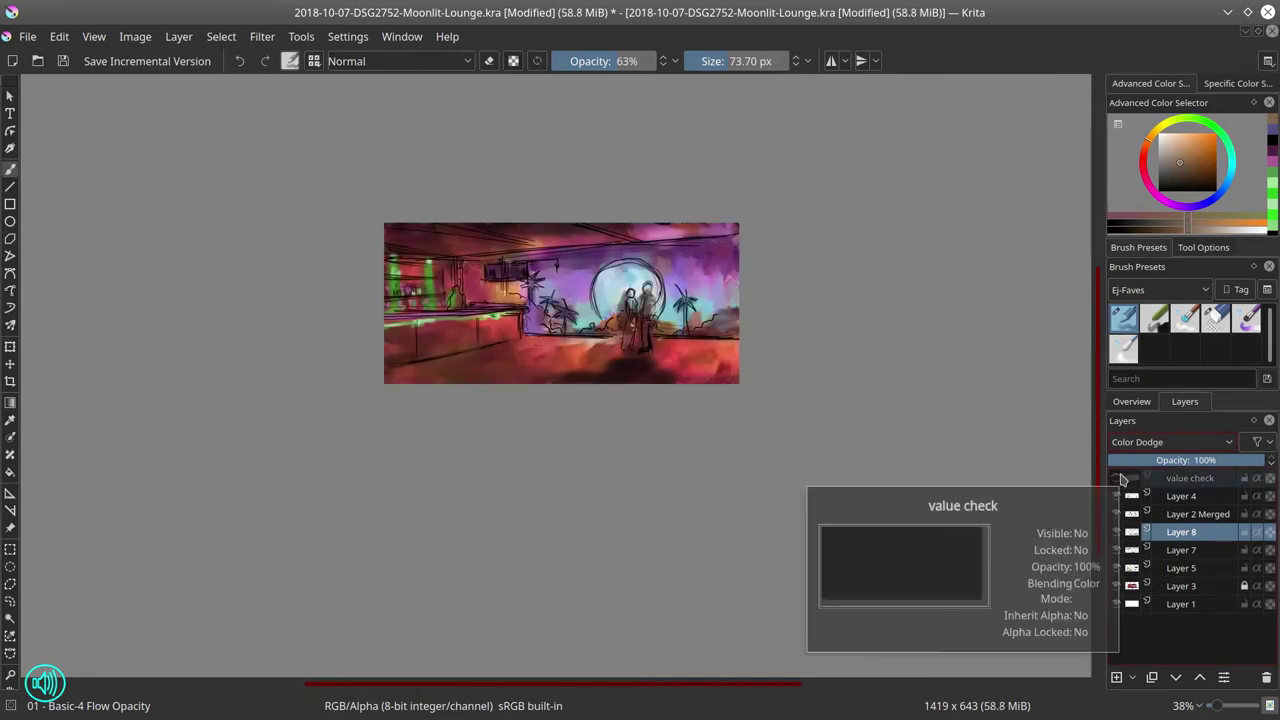
click(1118, 479)
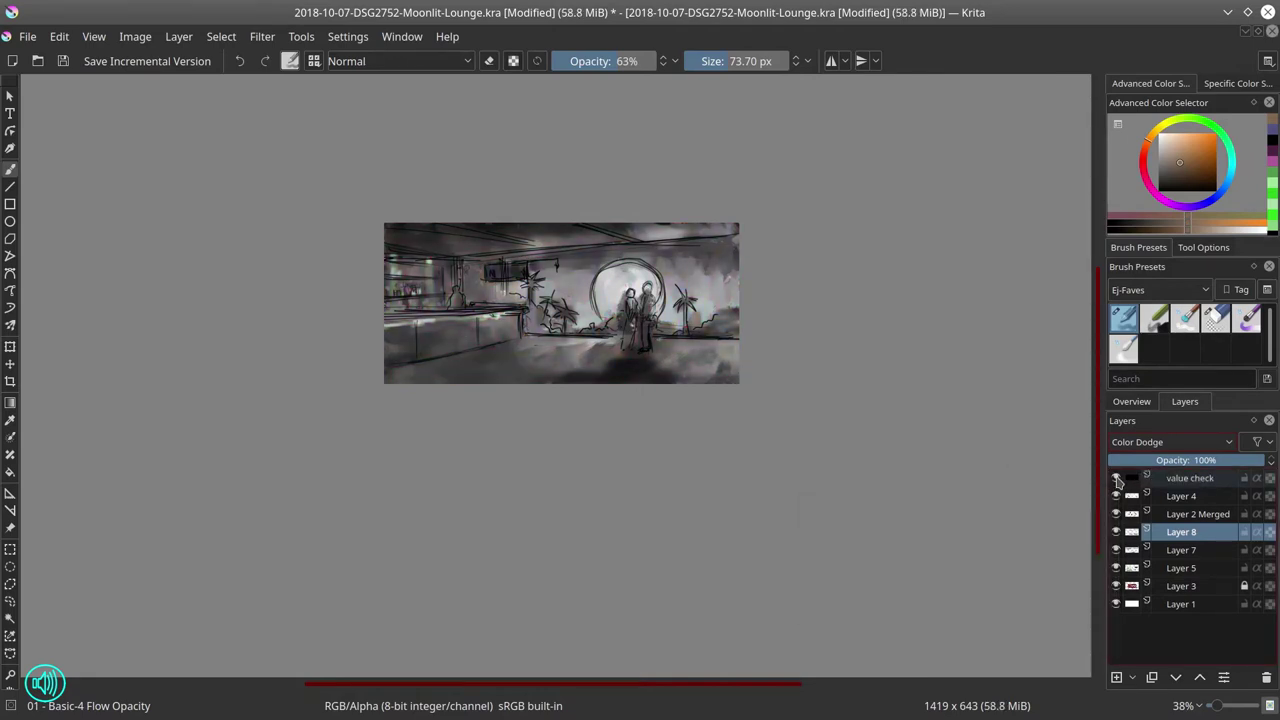
click(1118, 479)
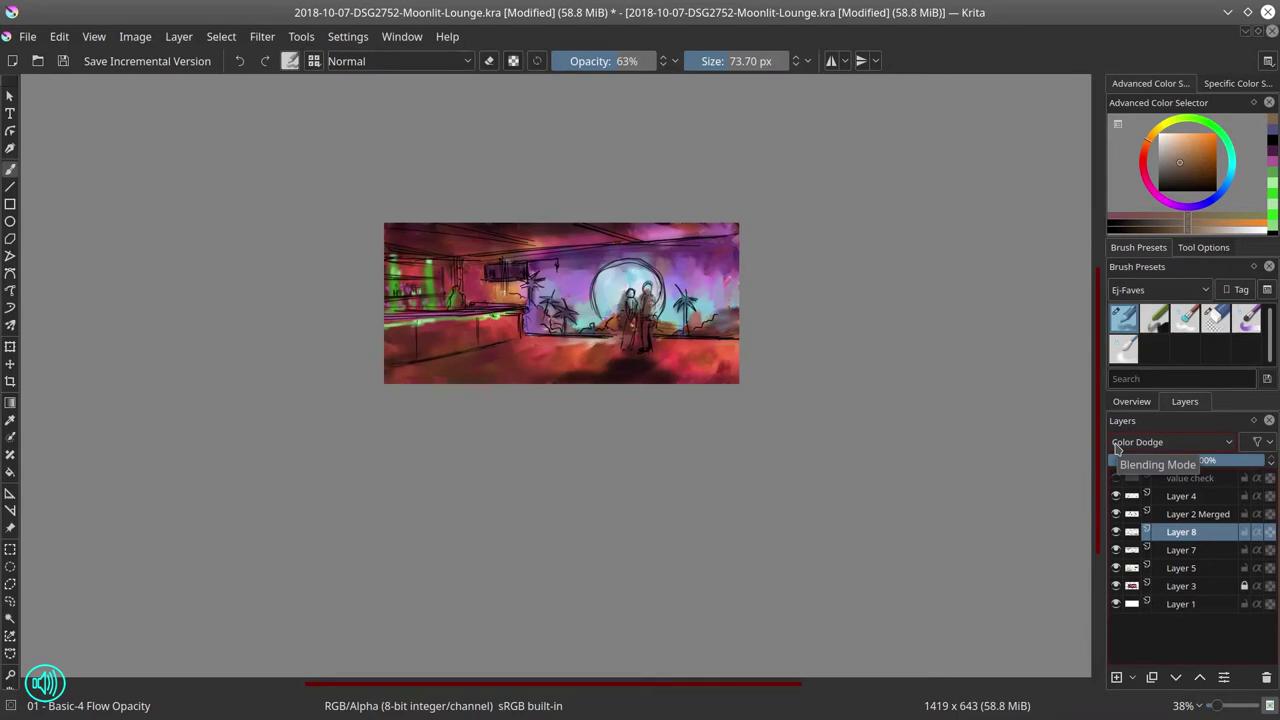
click(1117, 442)
click(1117, 446)
click(1118, 479)
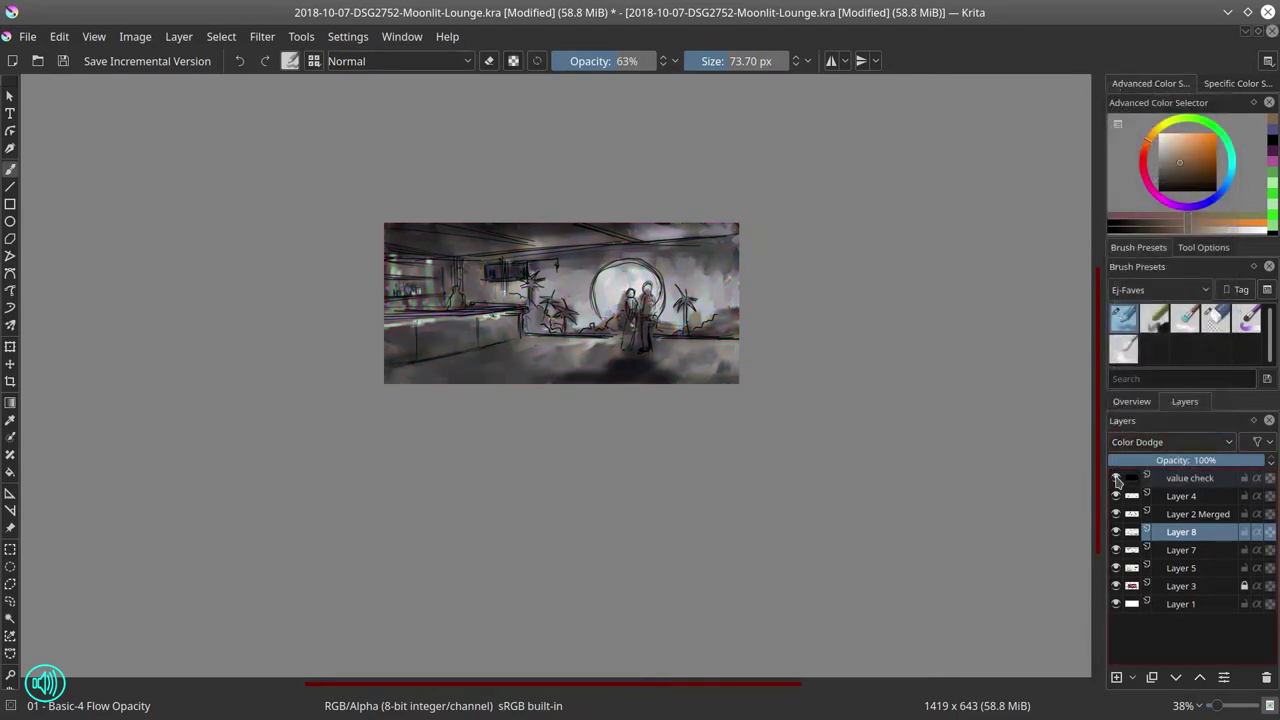
Step: Darken the foreground floor, ceiling and bar area on Layer 7 with large muted blue strokes, using brushes up to 242.82 px
click(1181, 550)
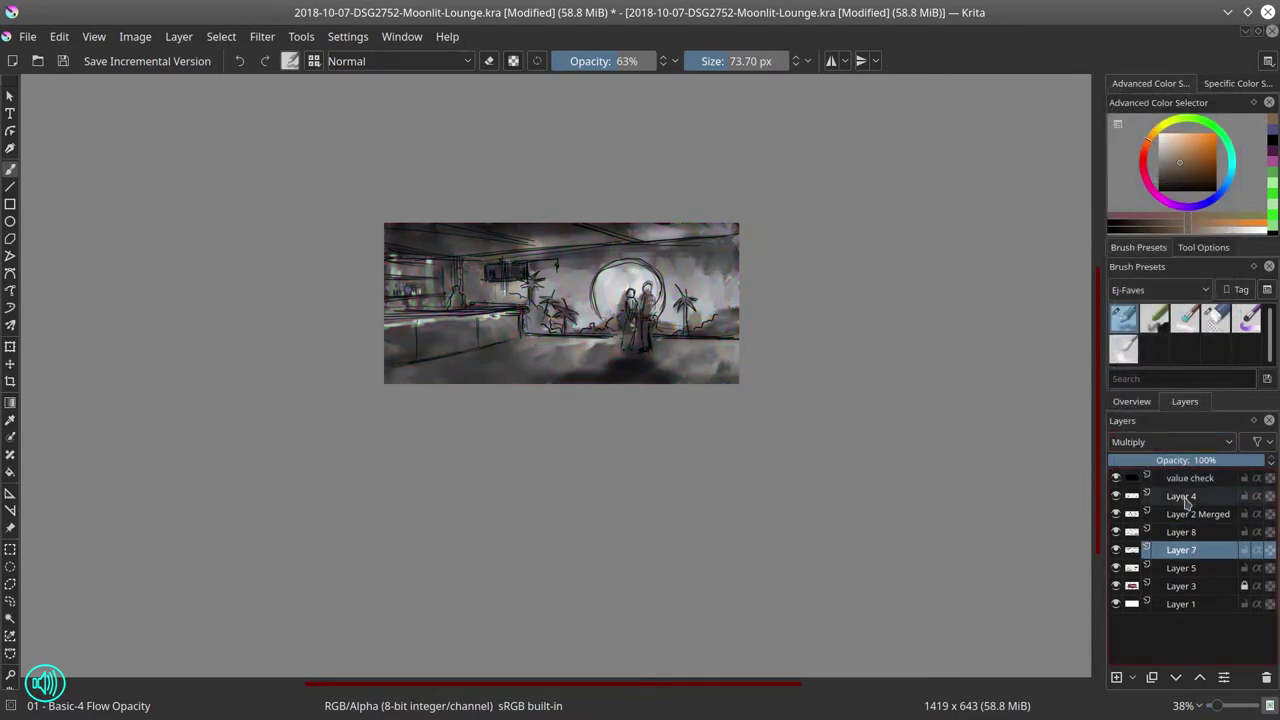
click(1207, 203)
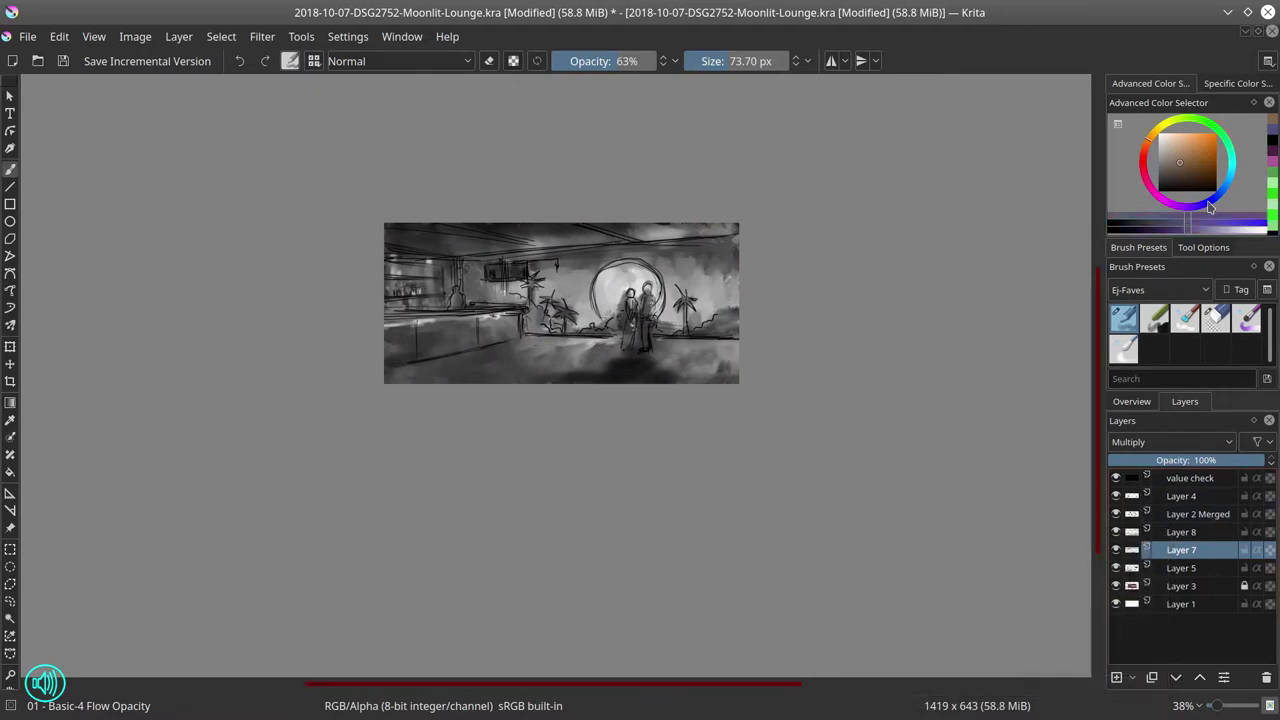
mouse_move(392, 361)
mouse_down()
mouse_move(409, 338)
mouse_move(533, 377)
mouse_up()
scroll(705, 450, down, 3)
drag(713, 411, 732, 411)
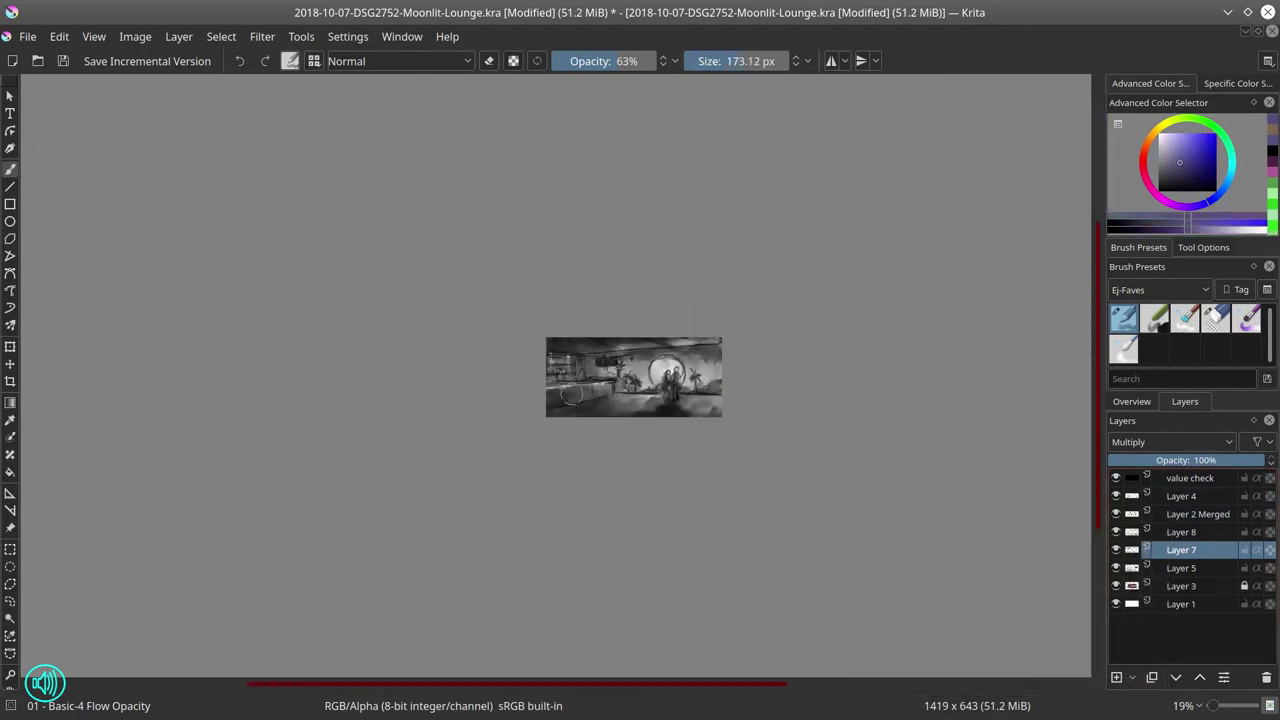
drag(712, 345, 552, 392)
drag(643, 457, 652, 457)
mouse_move(558, 362)
mouse_down()
mouse_move(576, 408)
mouse_move(697, 394)
mouse_up()
scroll(829, 400, up, 3)
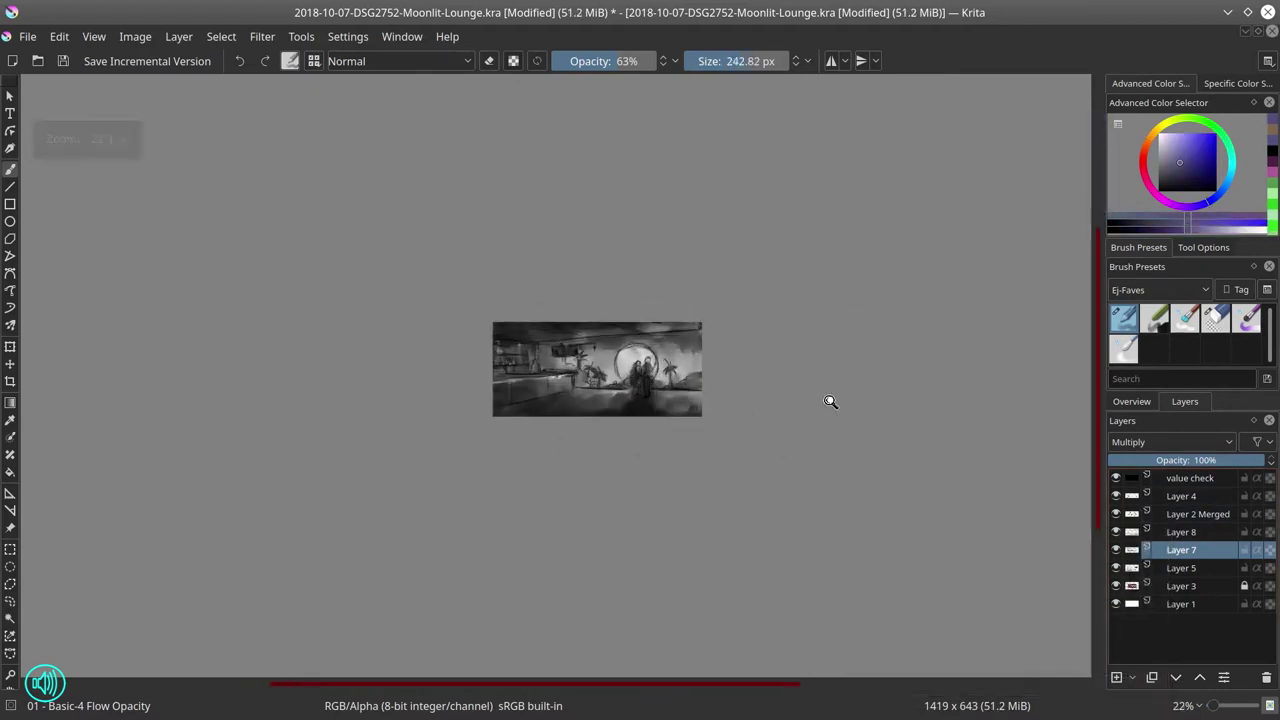
Step: Hide the value check layer and darken Layer 3's highlights with a Color Adjustment curve ending at output 179
click(1116, 478)
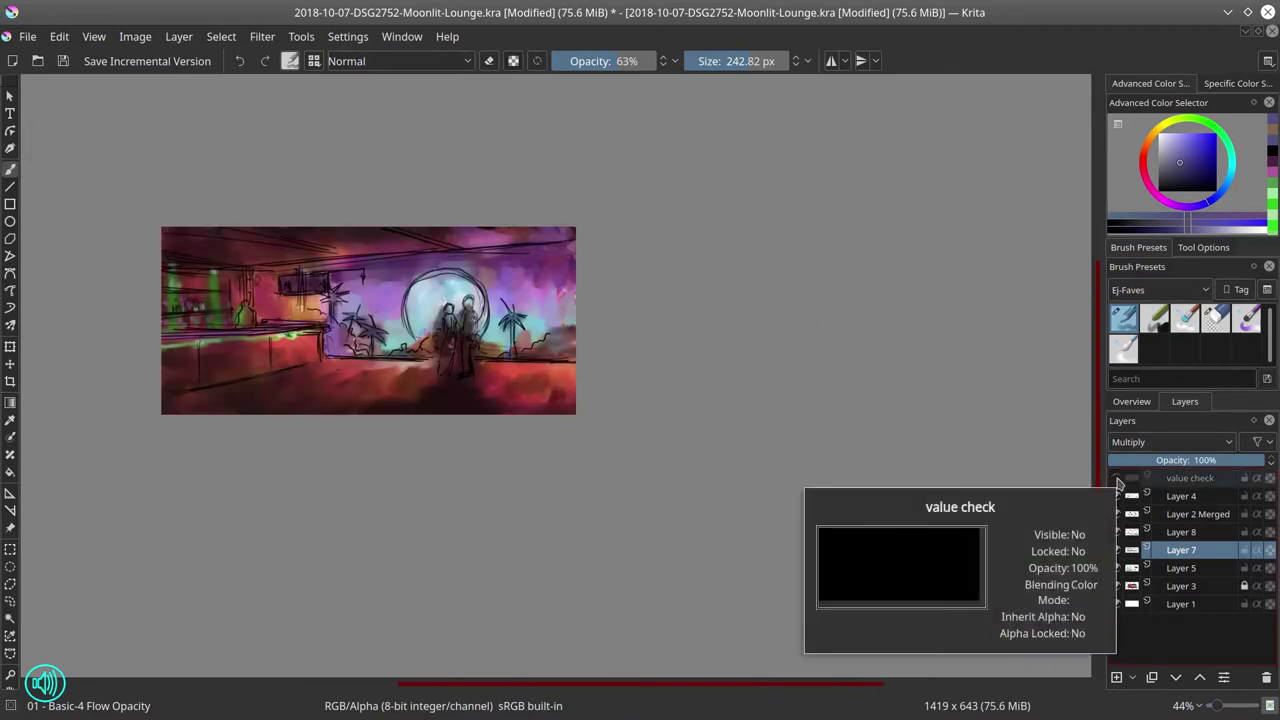
click(1181, 586)
click(262, 36)
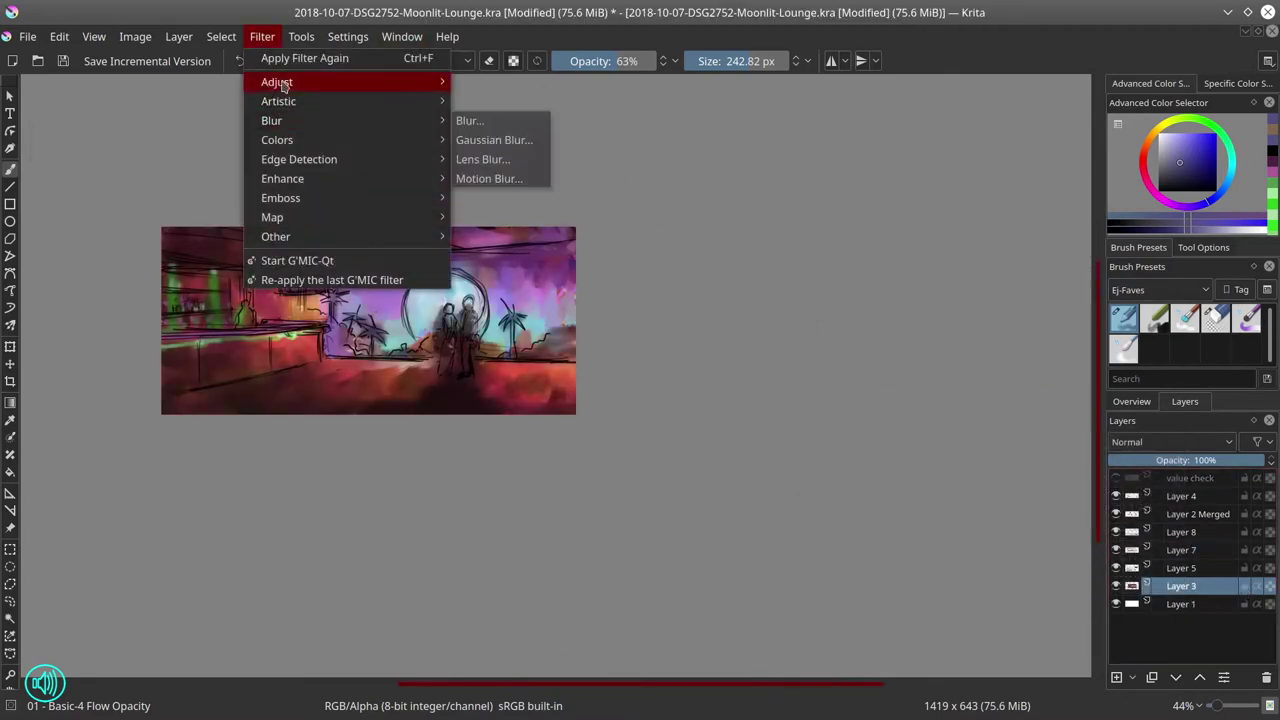
click(530, 274)
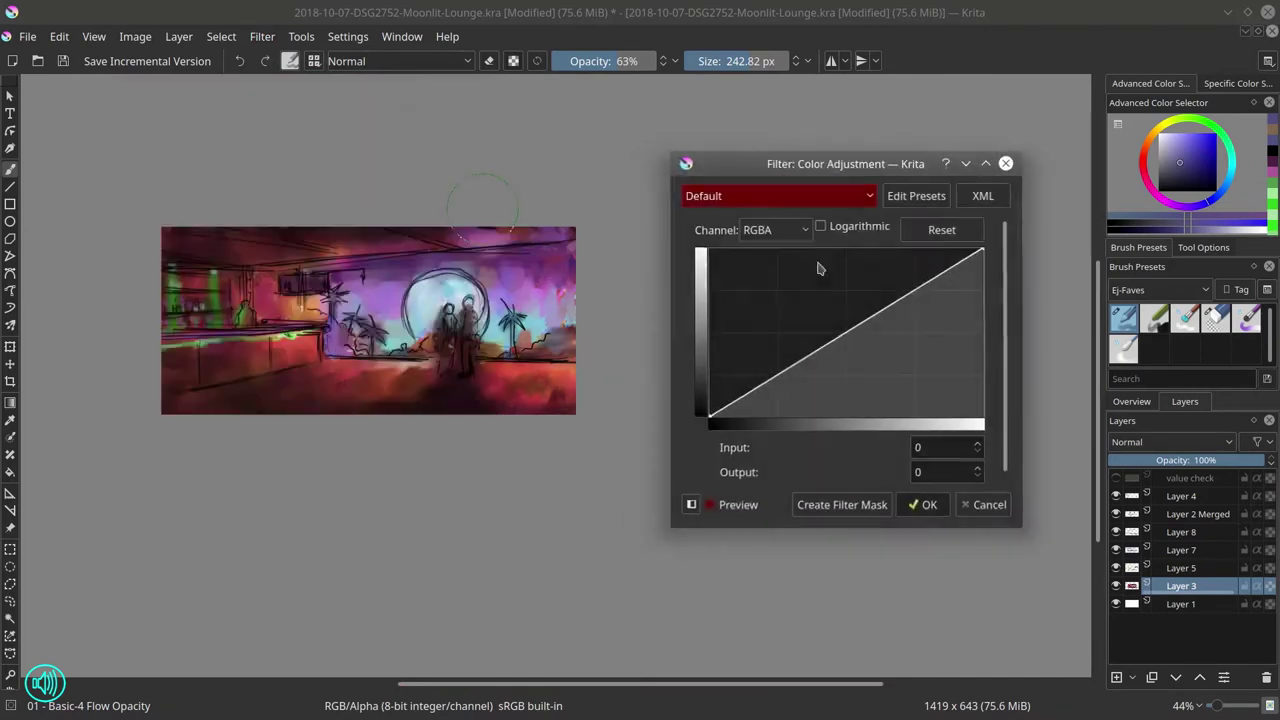
drag(832, 338, 814, 308)
drag(982, 250, 982, 302)
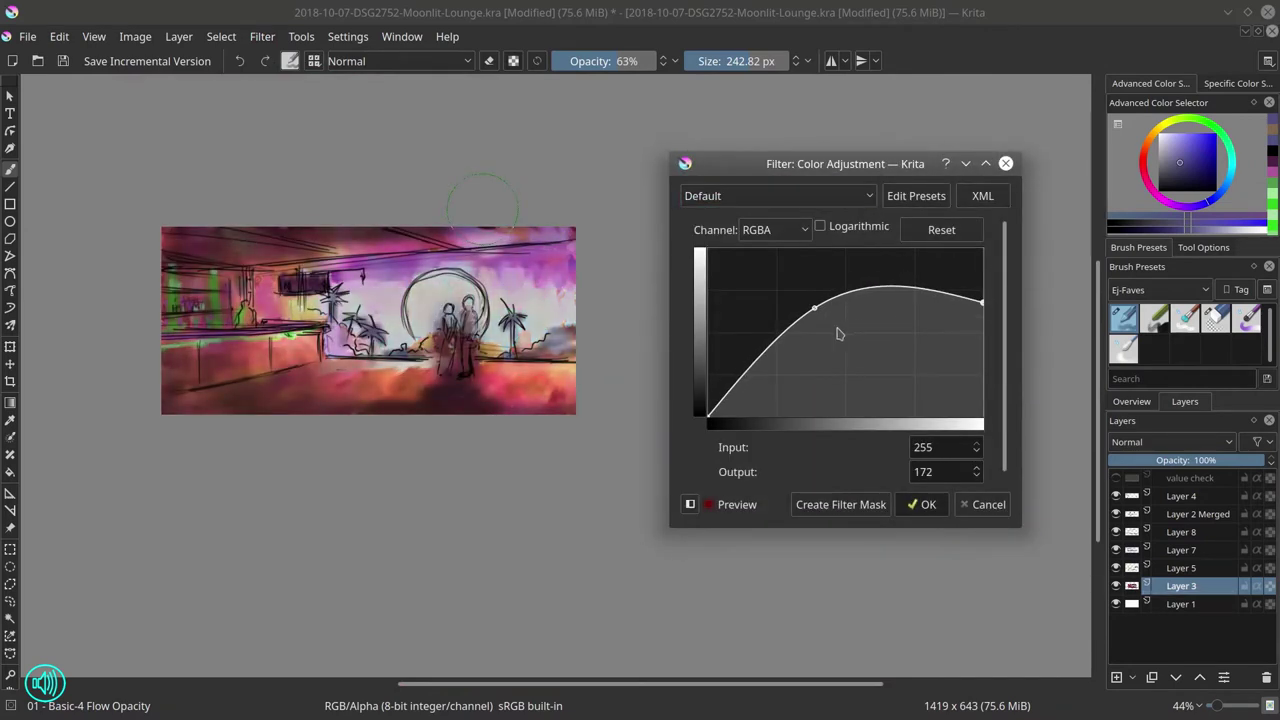
drag(815, 307, 811, 343)
drag(978, 304, 986, 302)
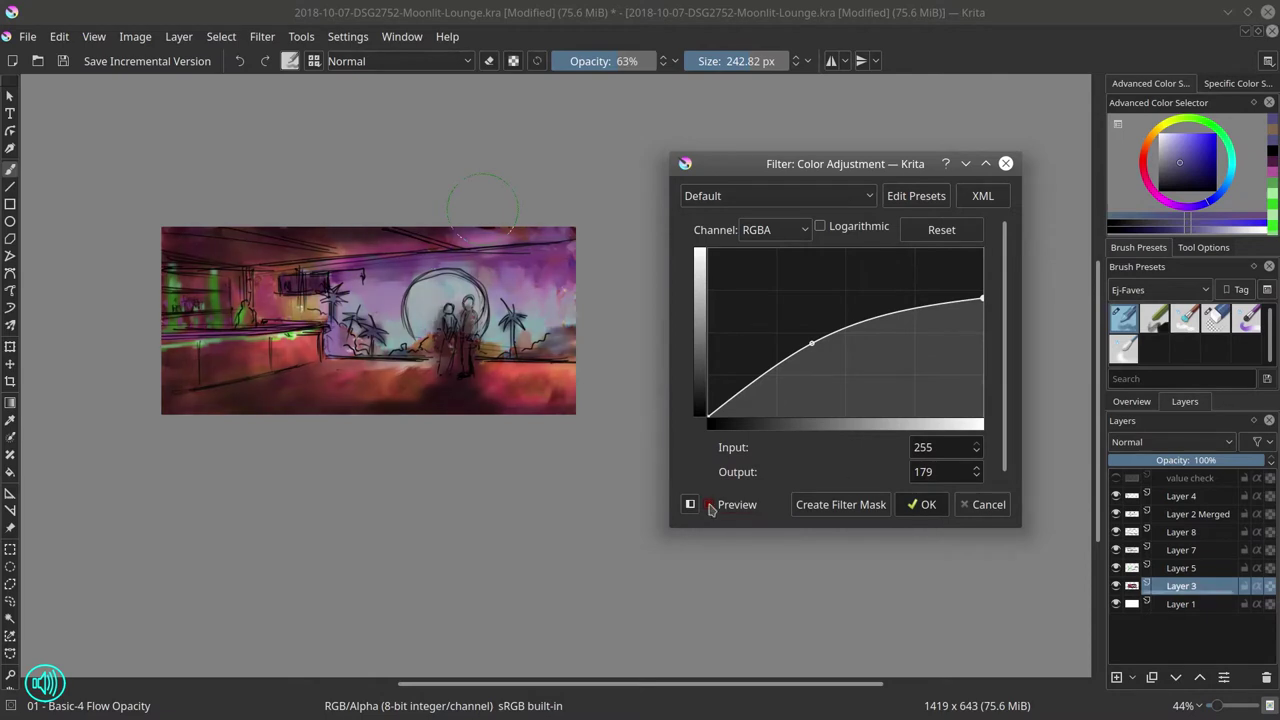
click(921, 504)
Step: Check the painting's overall look in the overview and its pixel dimensions in the image properties
scroll(663, 371, down, 3)
click(1128, 404)
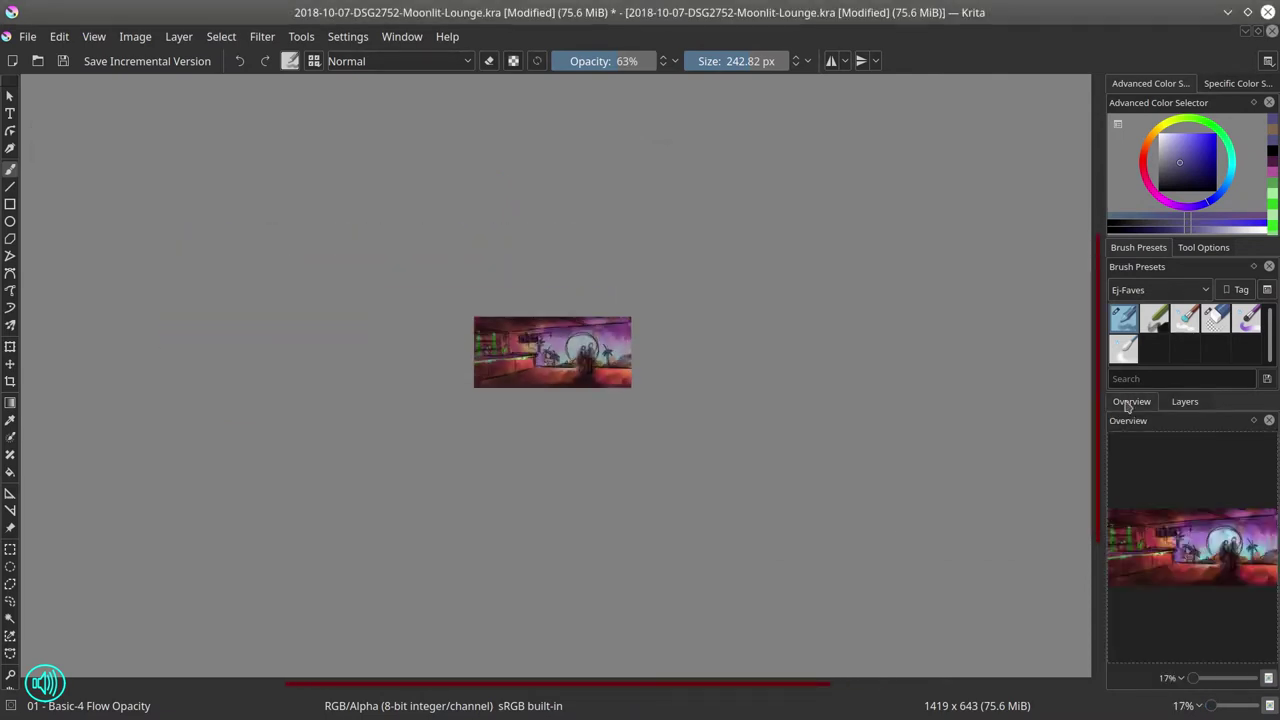
click(136, 39)
click(158, 58)
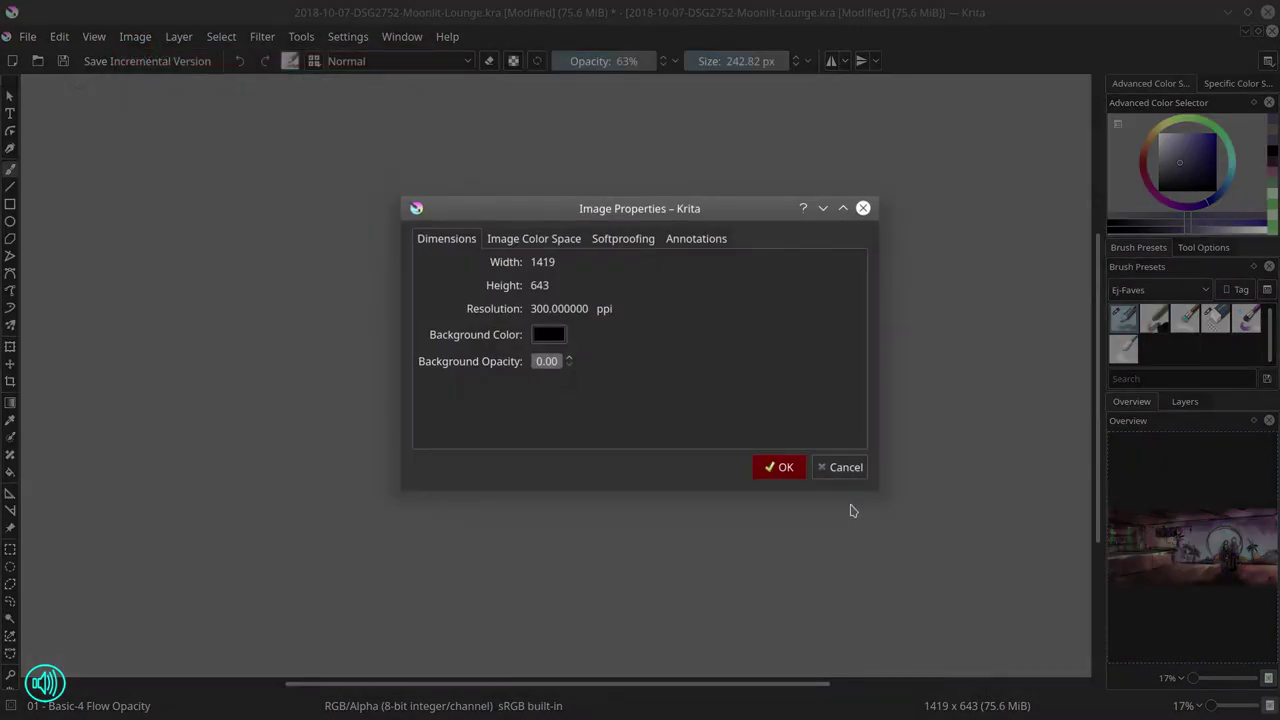
click(840, 467)
Step: Resize the canvas to 1400 × 640 px, keeping the centre anchor
click(135, 36)
click(160, 306)
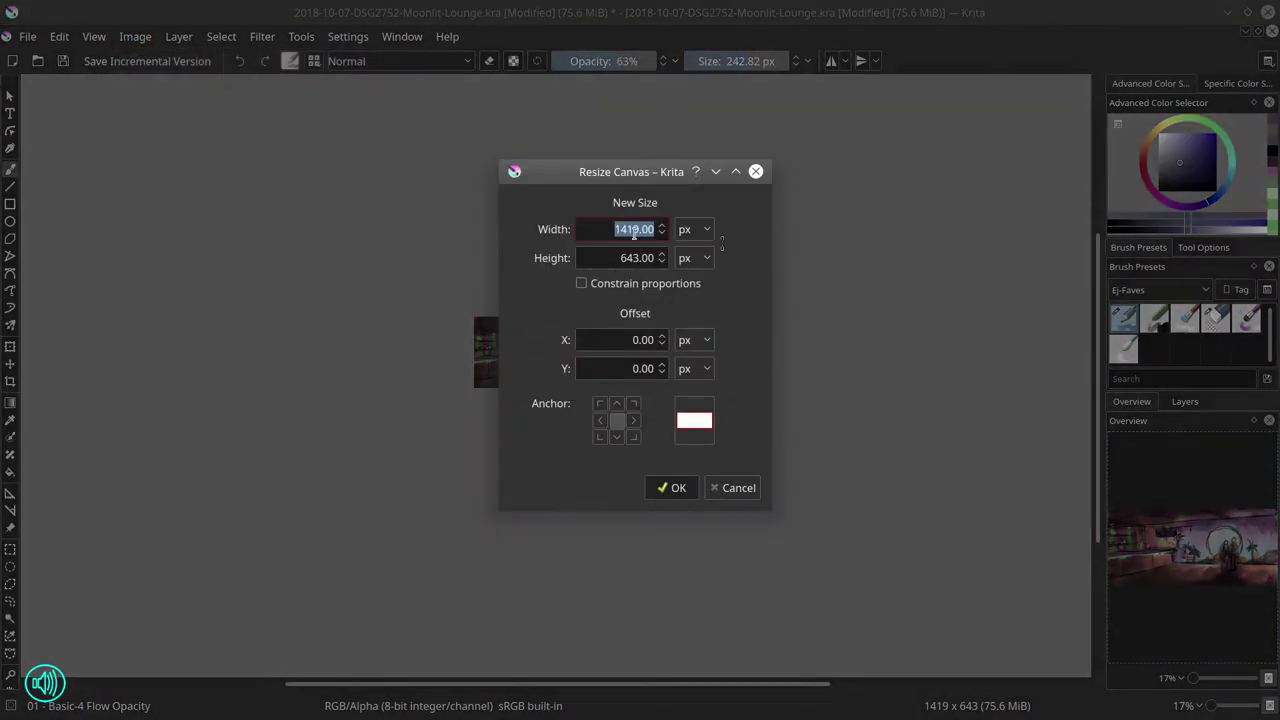
click(635, 229)
key(BackSpace)
key(BackSpace)
text(00)
click(636, 258)
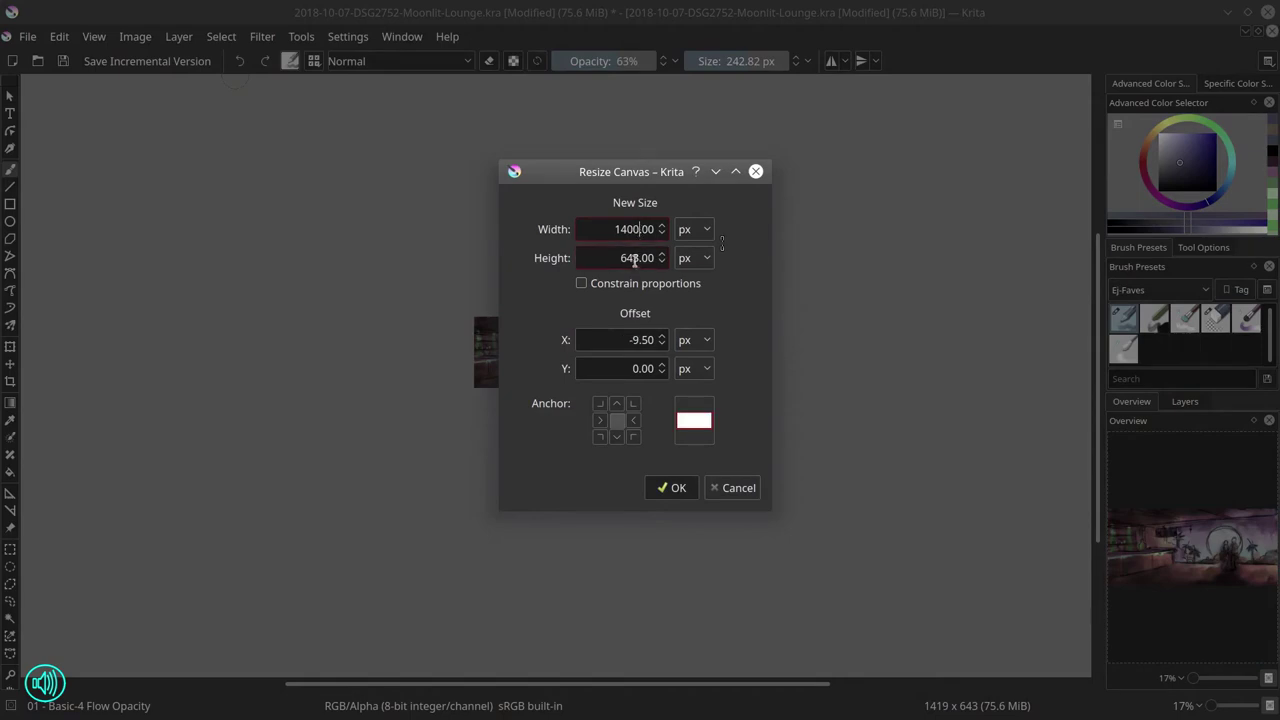
click(681, 495)
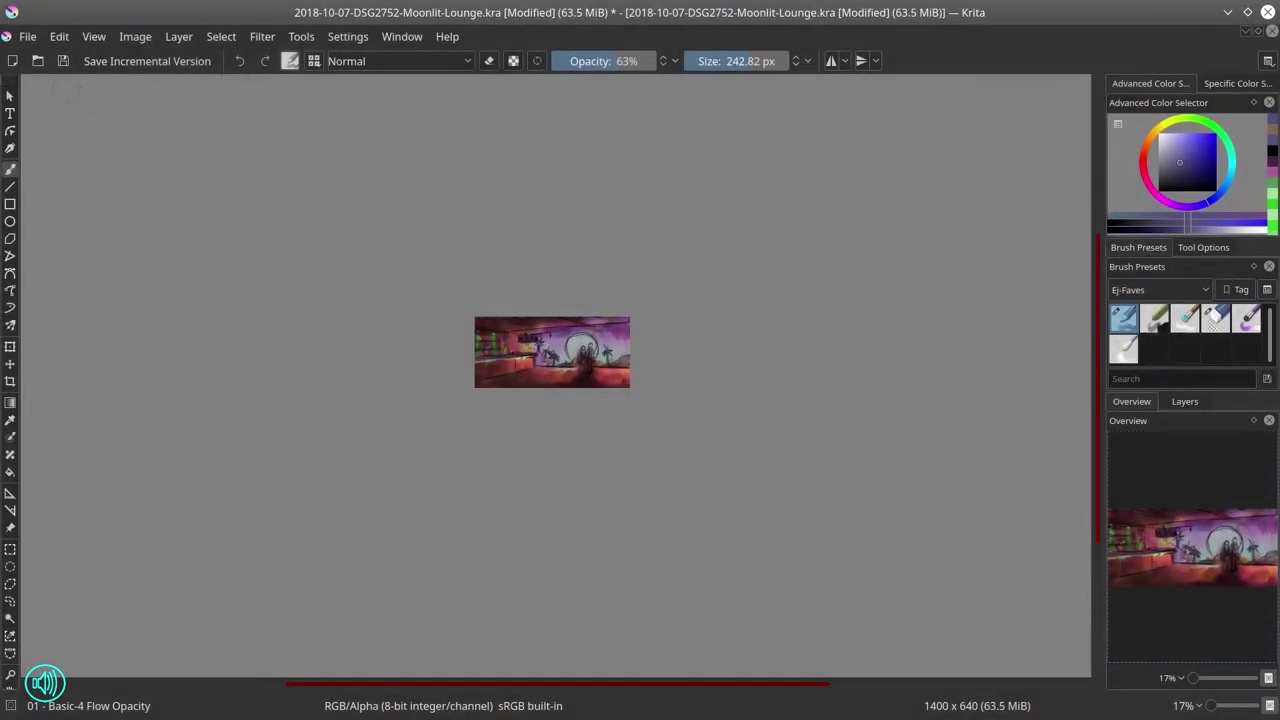
Step: Restore the painting's document to a floating subwindow and shrink it to leave room for another image beside it
click(1258, 31)
drag(108, 82, 461, 118)
drag(545, 252, 1068, 650)
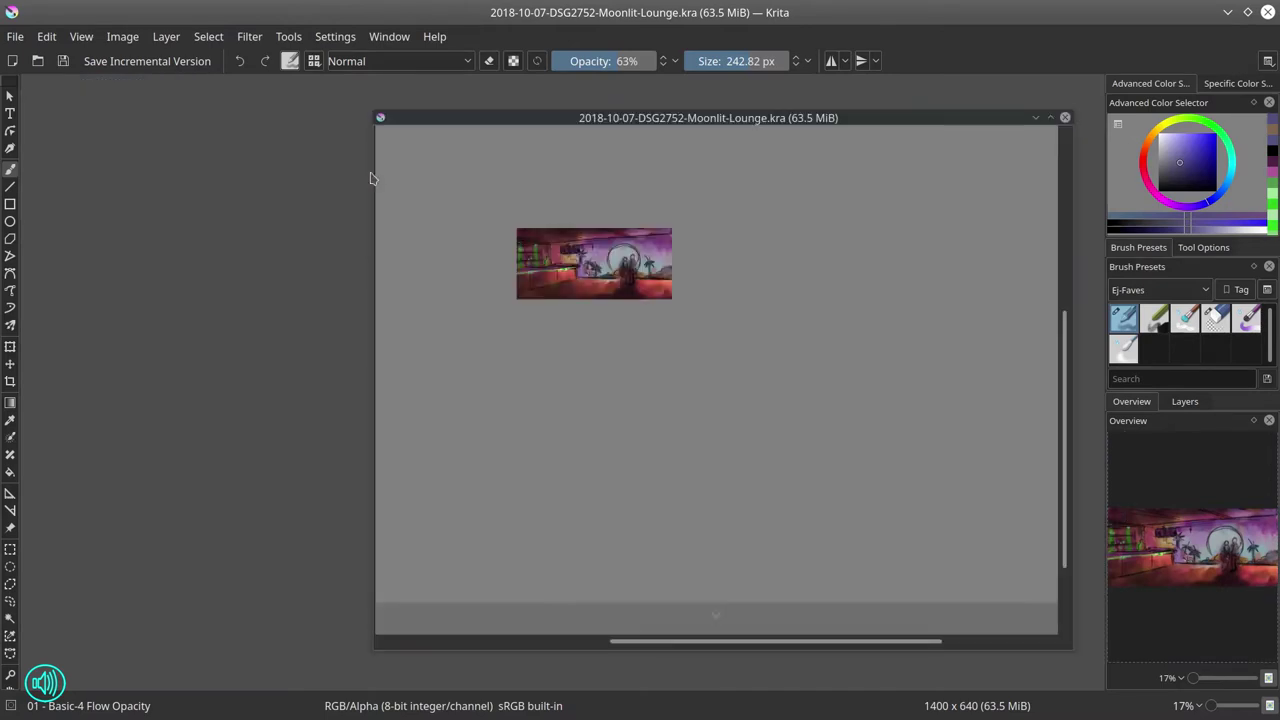
drag(374, 175, 552, 175)
Step: Open Abandoned Asylum (7).jpg from the References 04 - PhotobashOrg folder in the art reference pictures
click(15, 36)
click(38, 77)
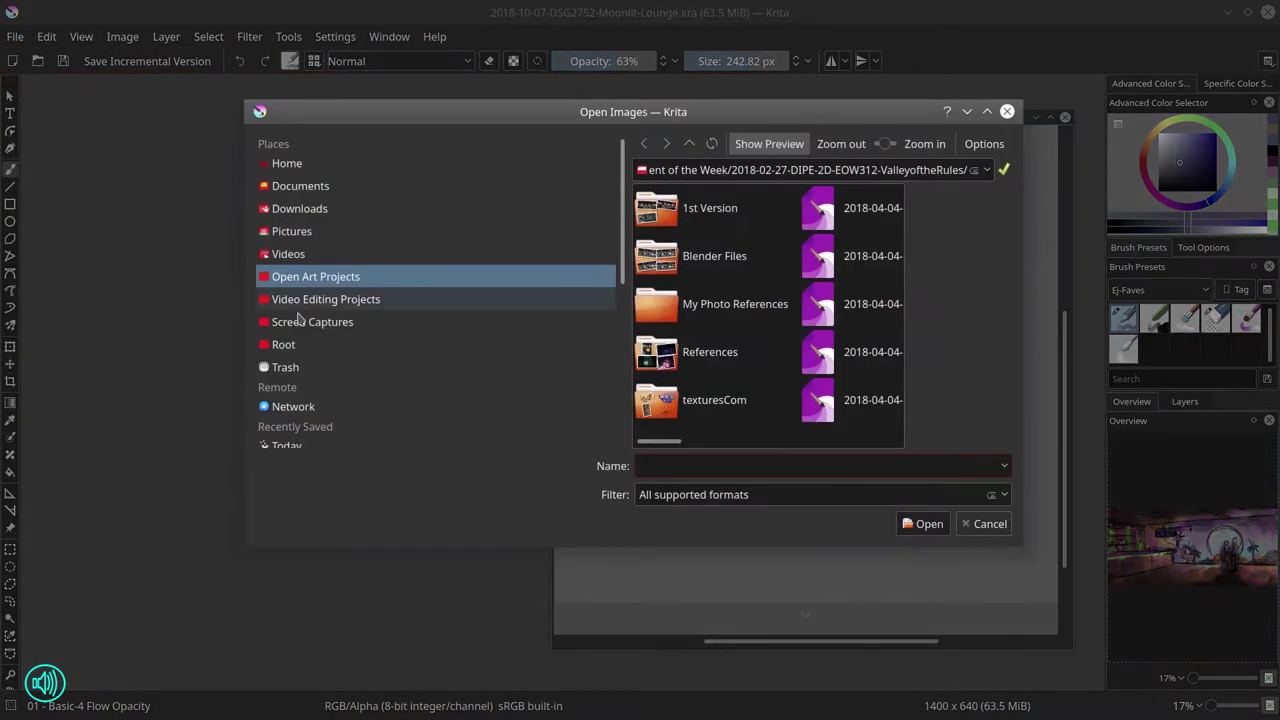
click(291, 231)
drag(726, 443, 864, 443)
double_click(751, 257)
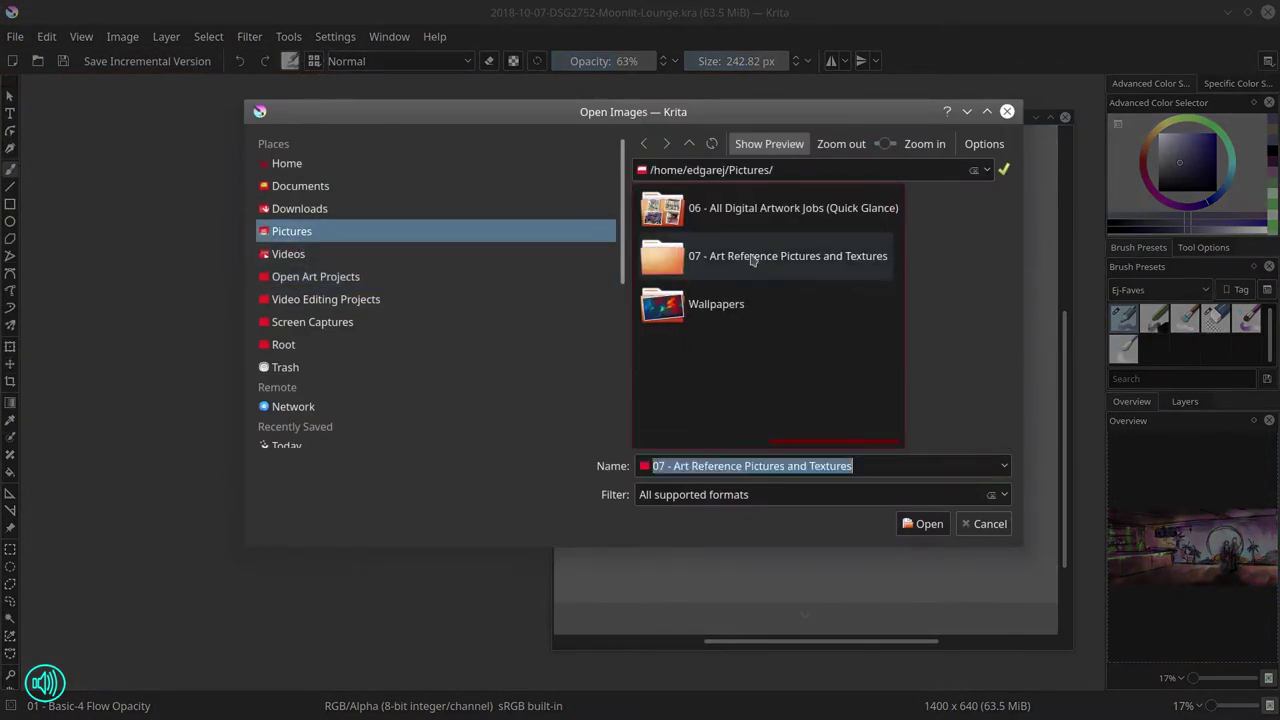
drag(736, 443, 851, 450)
click(760, 208)
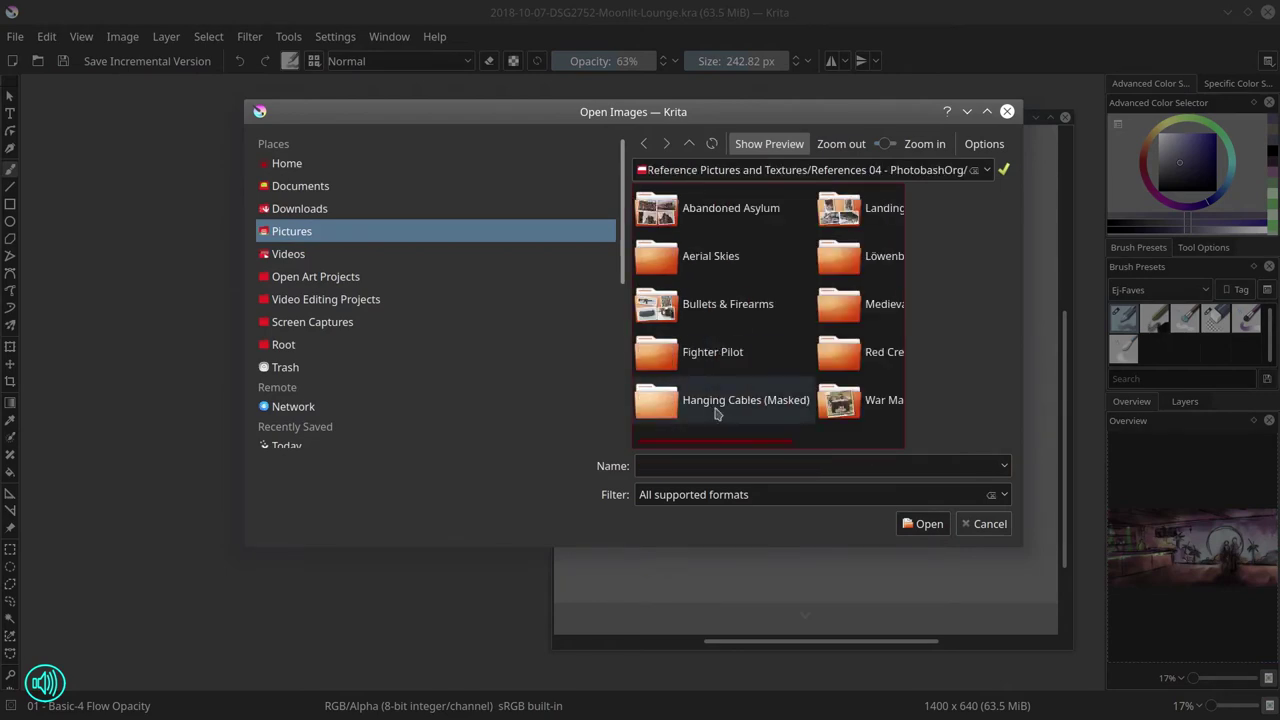
click(700, 208)
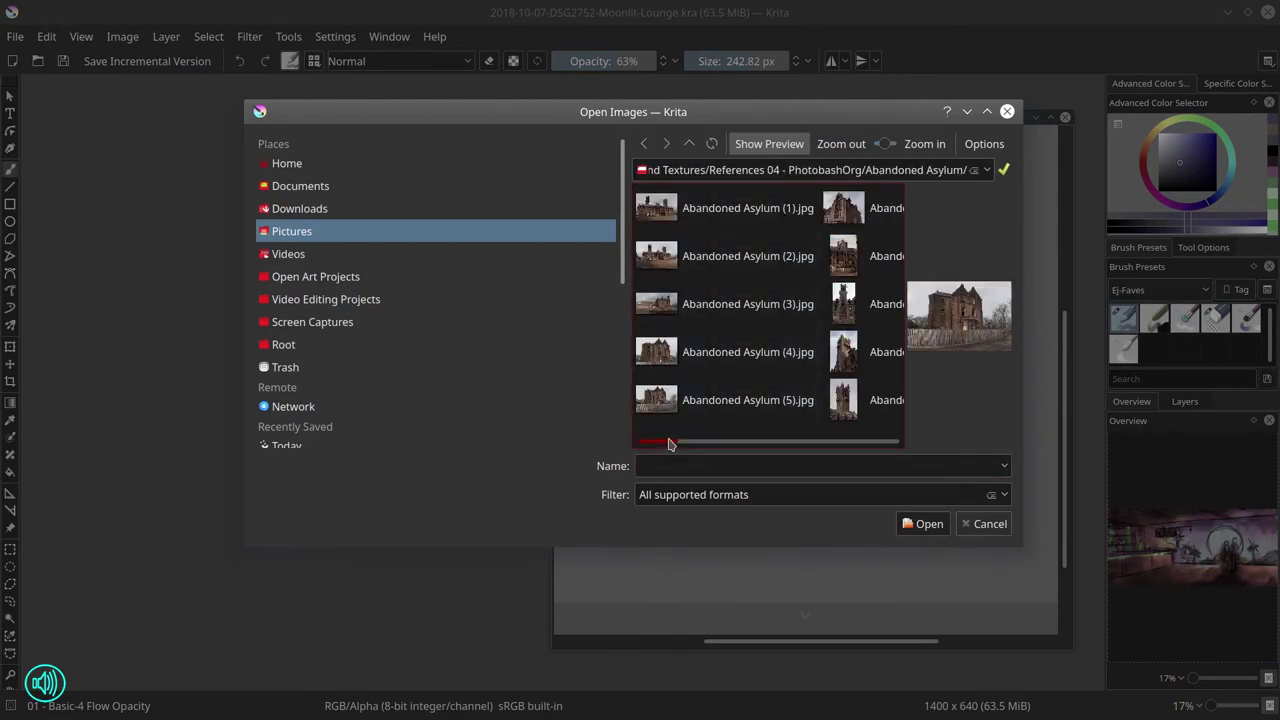
click(850, 256)
click(922, 523)
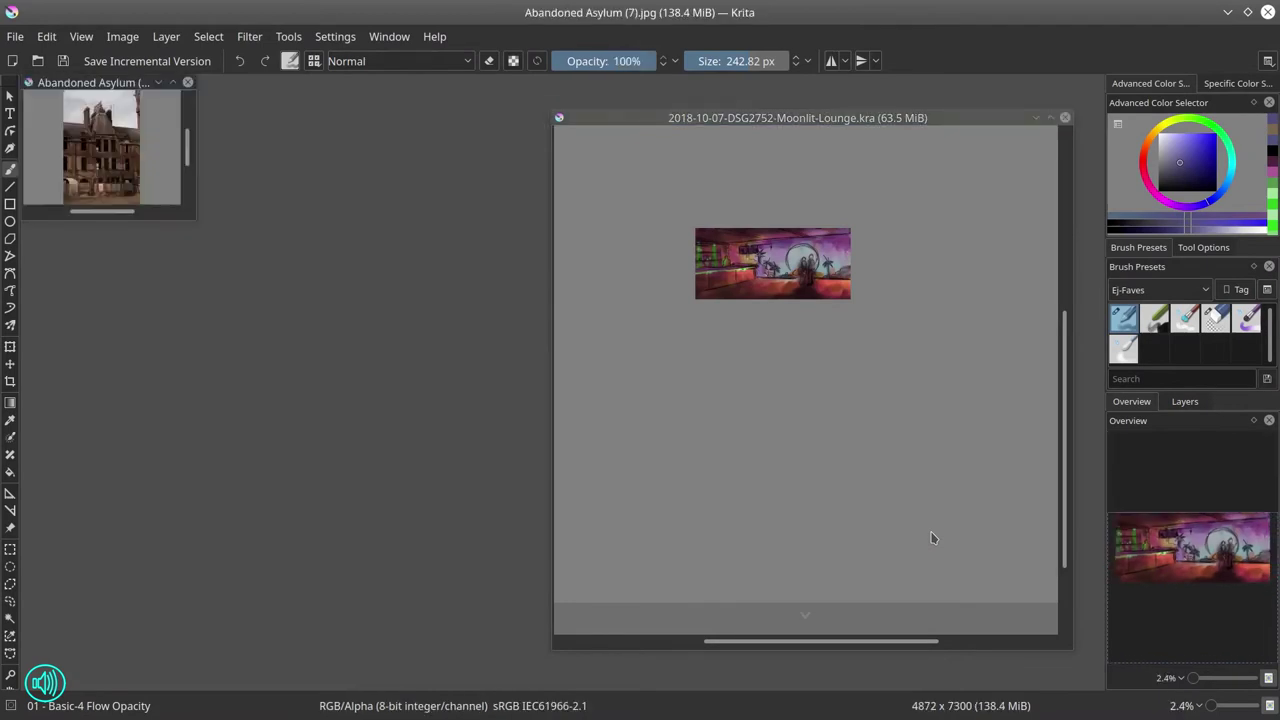
Step: Copy the whole asylum photo as merged and paste it into the Moonlit-Lounge painting
click(209, 36)
click(46, 36)
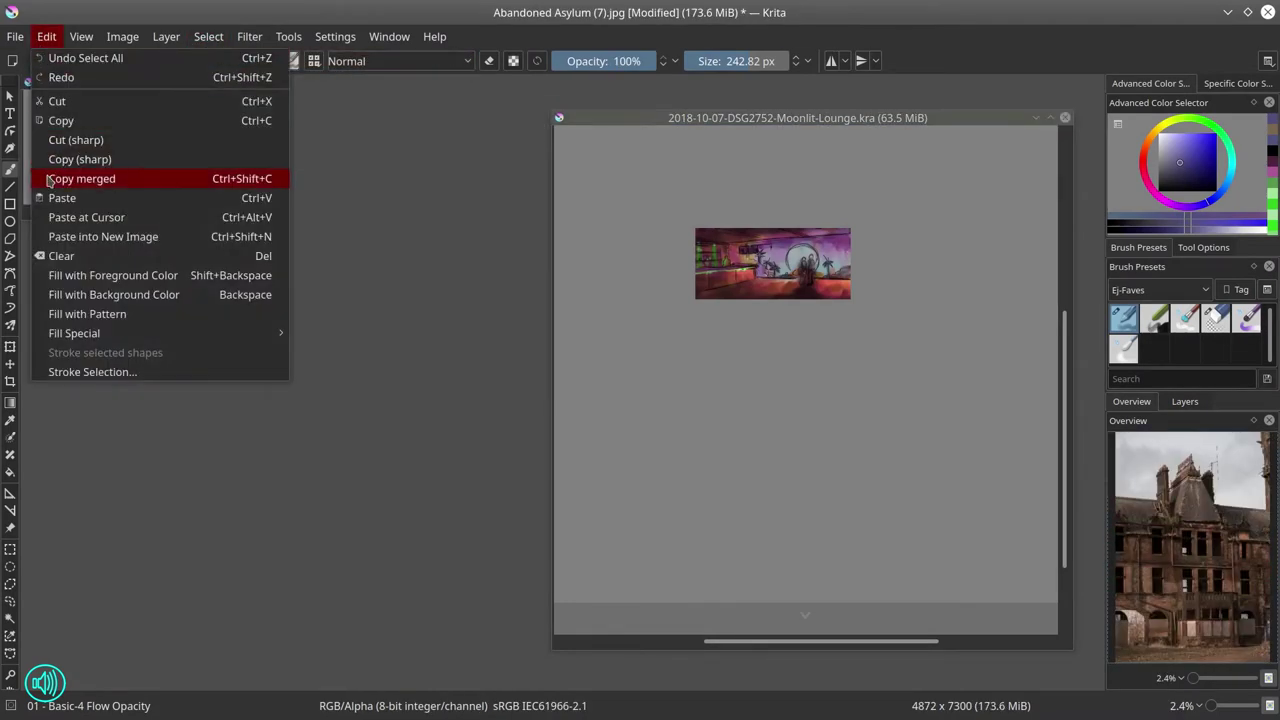
click(47, 180)
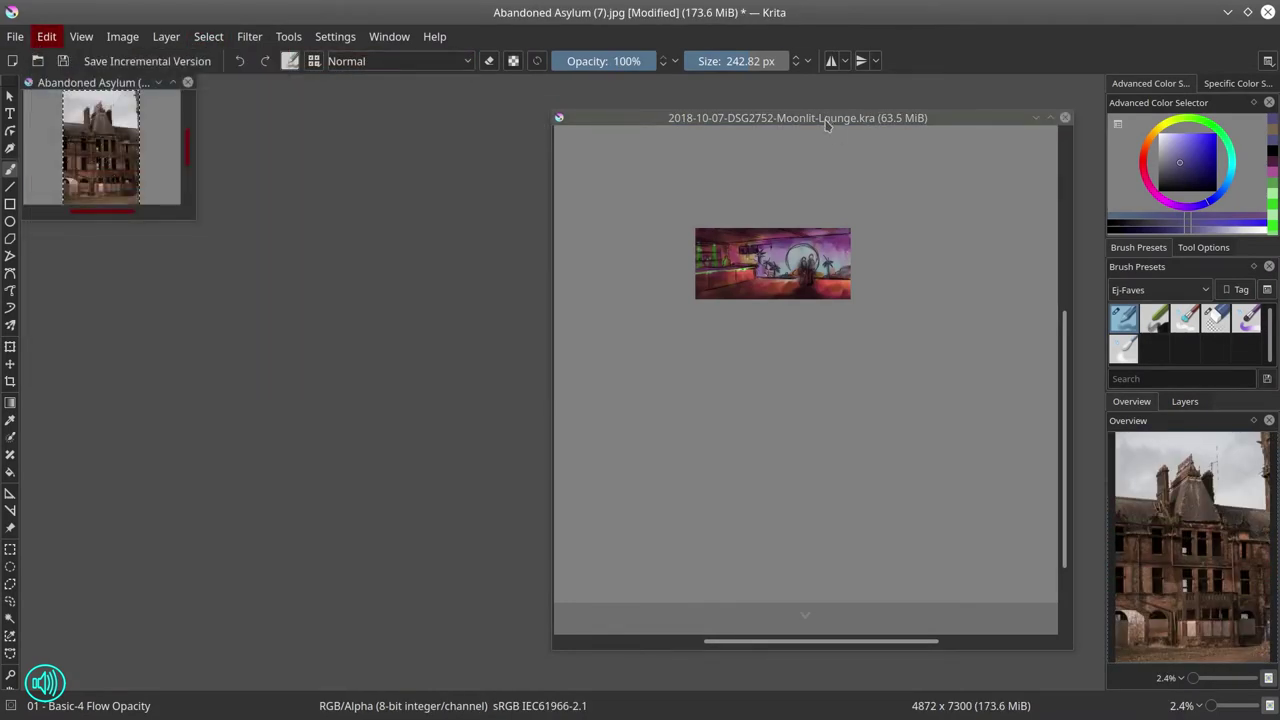
click(827, 121)
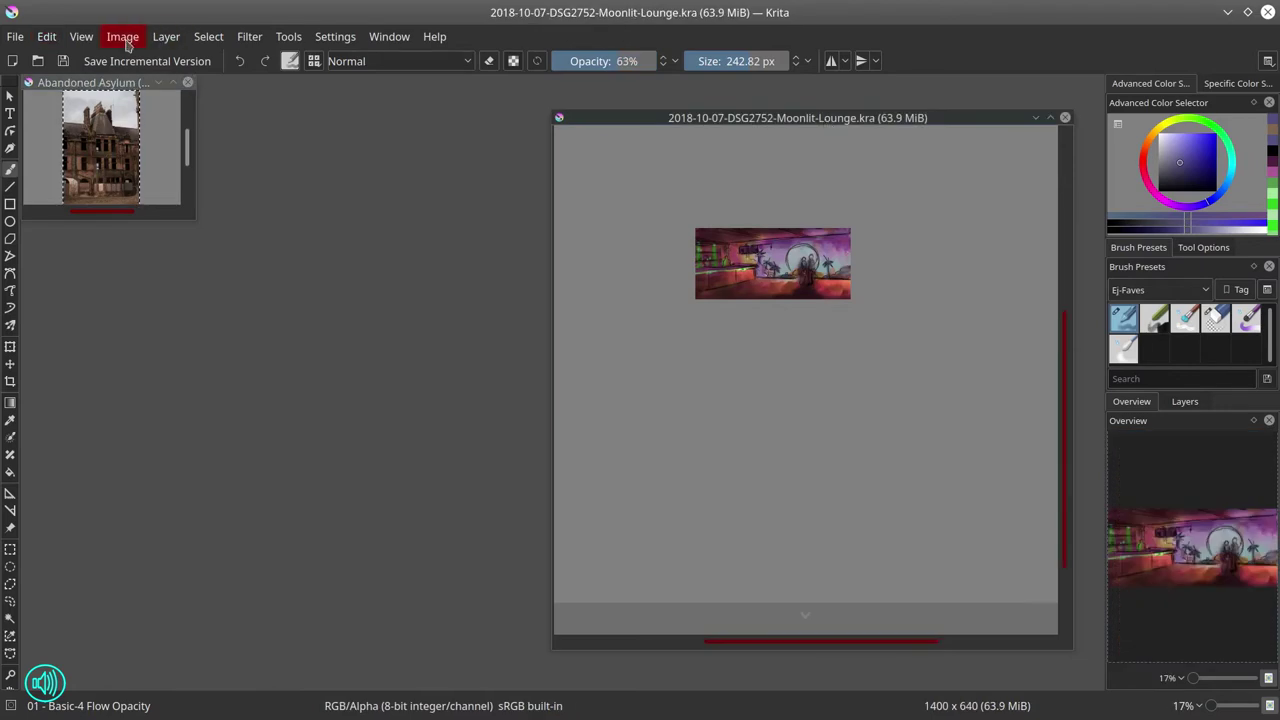
click(46, 36)
click(60, 194)
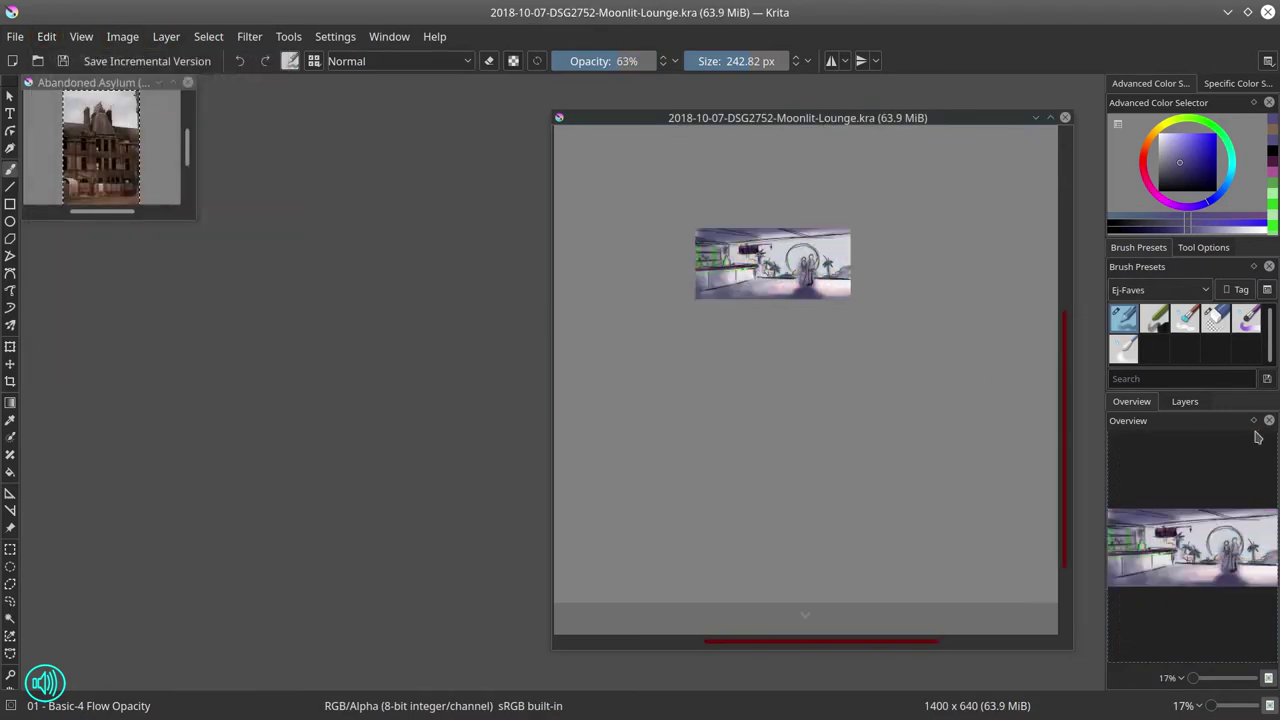
Step: Move the pasted asylum photo so its brick facade covers the painting
click(1184, 401)
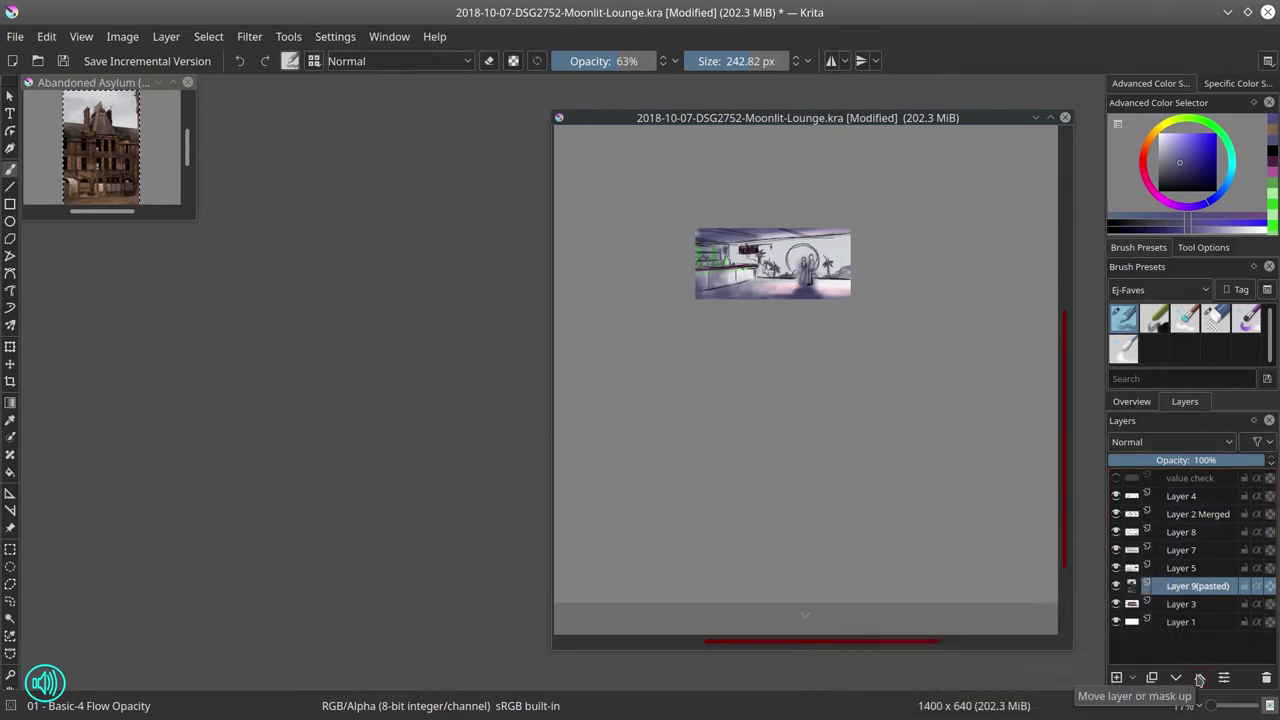
click(10, 364)
drag(772, 379, 620, 351)
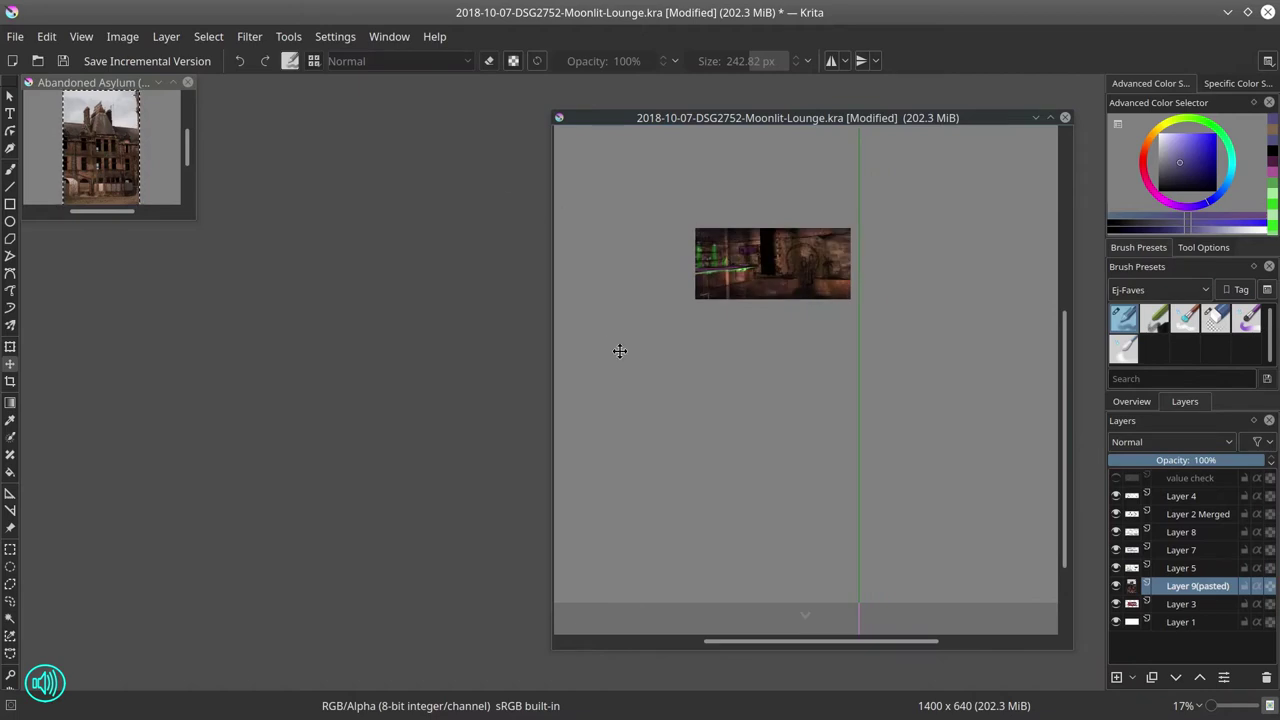
scroll(620, 351, down, 1)
Step: Scale down the pasted photo and rotate it to a nearly upside-down diagonal angle across the canvas
click(6, 348)
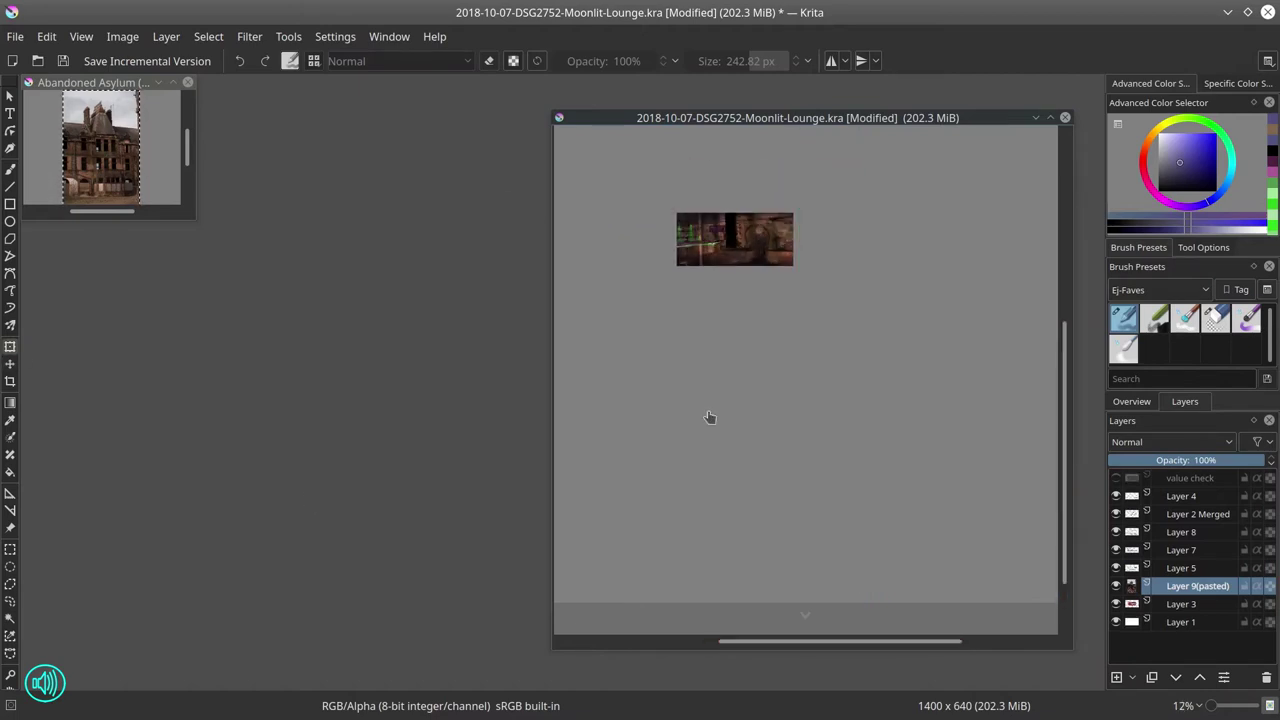
drag(799, 524, 685, 350)
drag(635, 310, 875, 422)
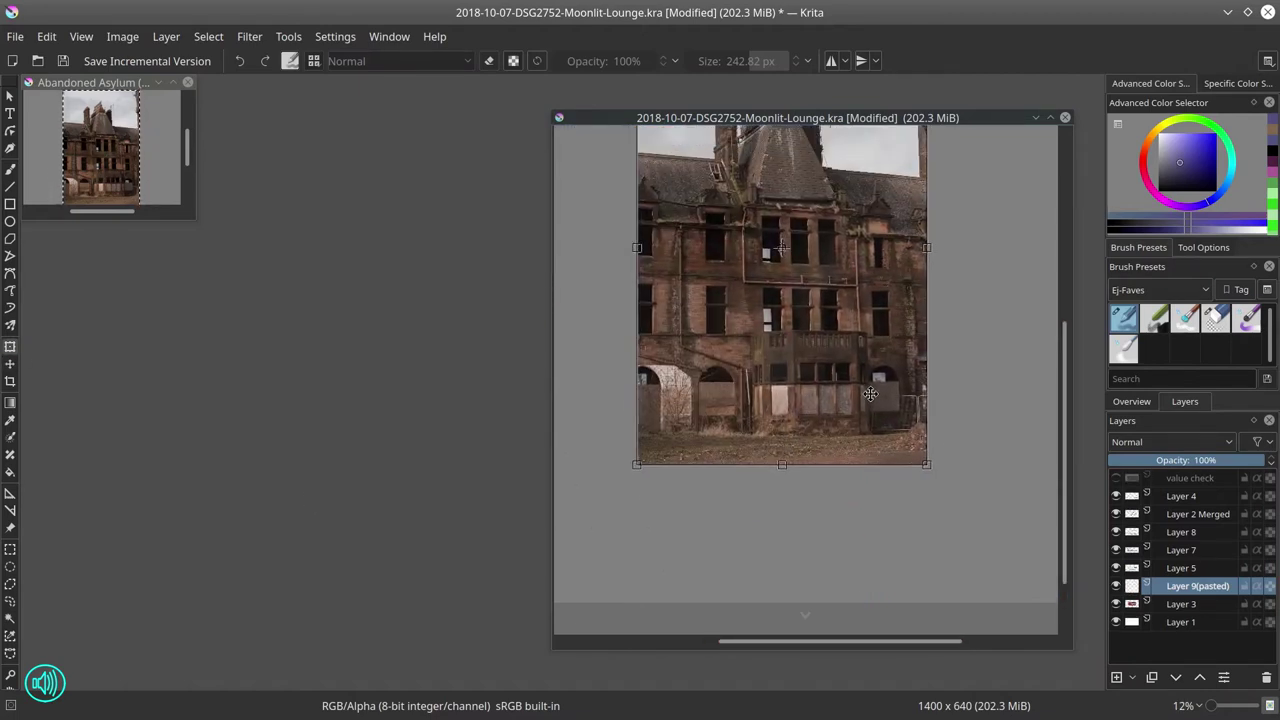
drag(860, 477, 805, 201)
drag(812, 377, 800, 399)
key(Return)
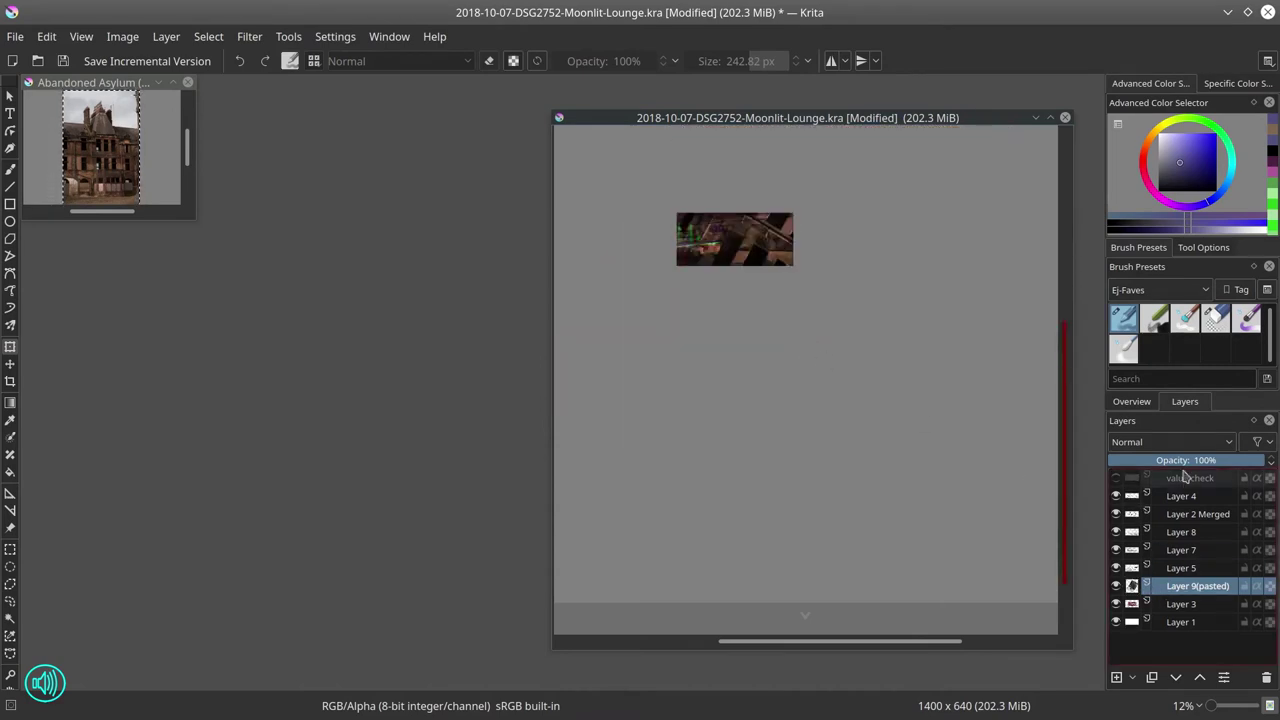
Step: Move the pasted photo layer up above Layer 8 and set its opacity to 50%
click(1149, 460)
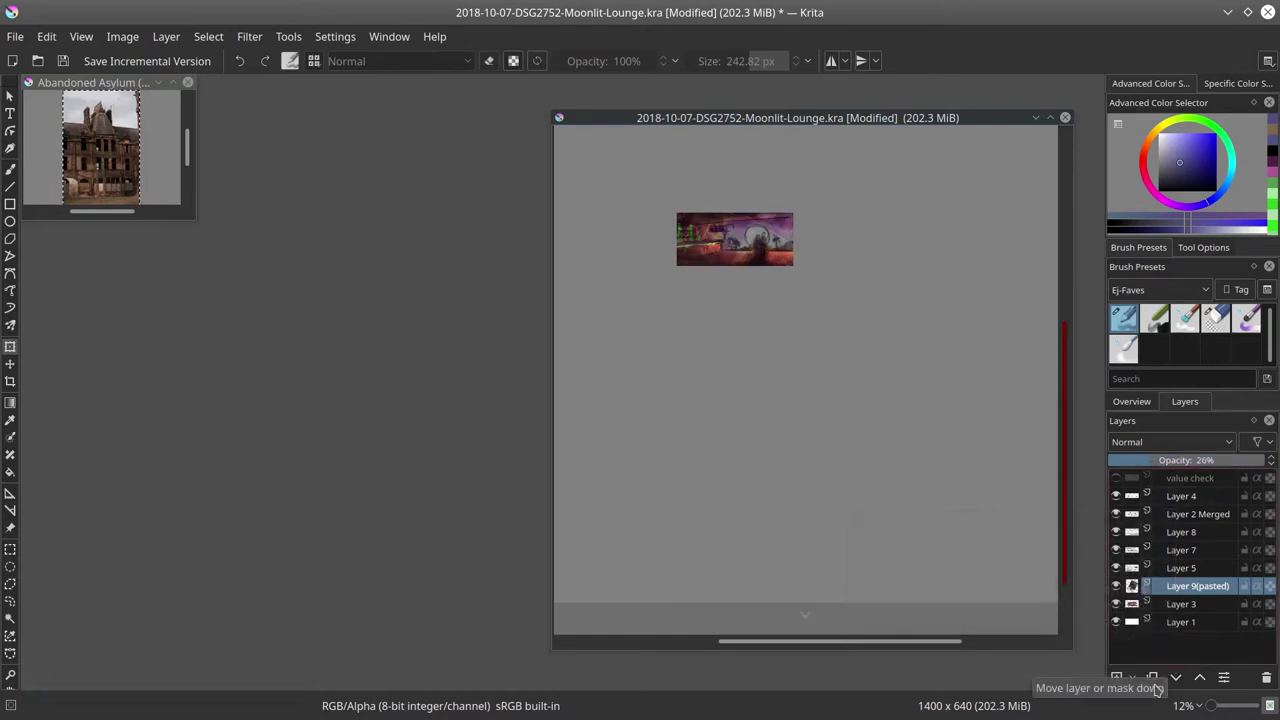
click(1201, 678)
click(1201, 678)
click(1201, 678)
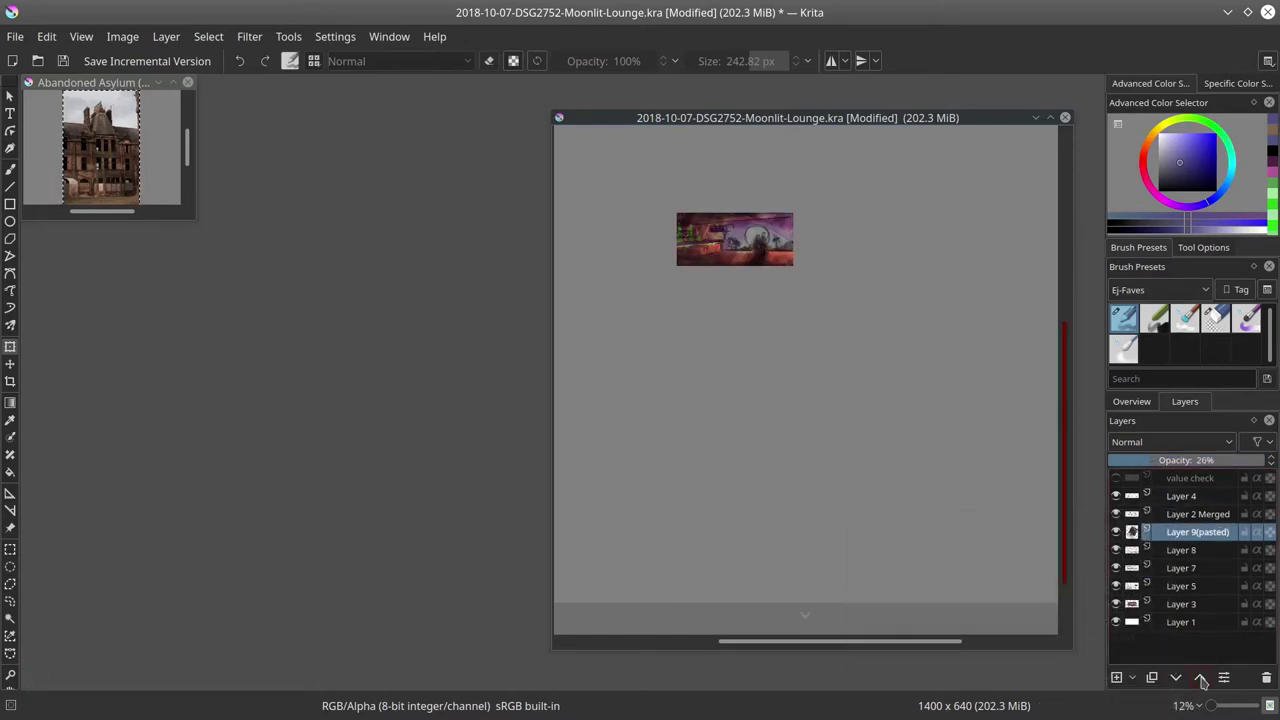
drag(1178, 458, 1187, 459)
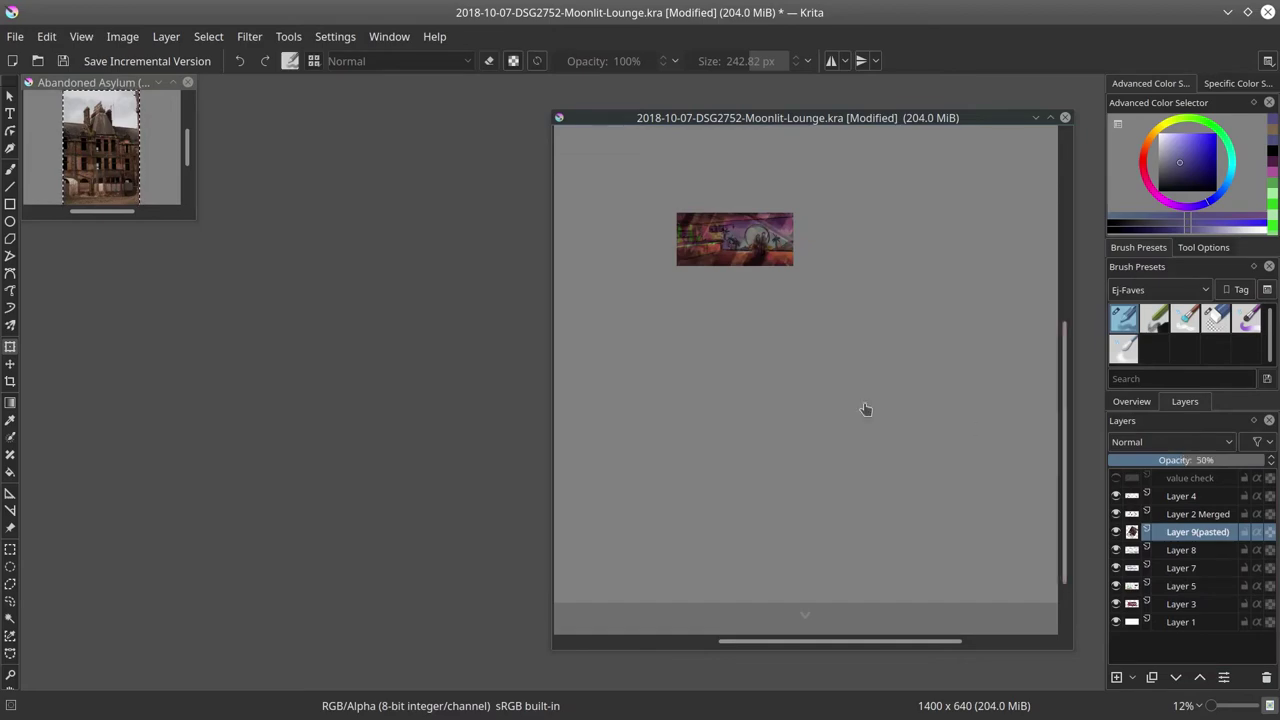
Step: Close the asylum photo document, maximize the painting's window and return to the freehand brush
scroll(880, 370, up, 3)
click(188, 83)
click(729, 378)
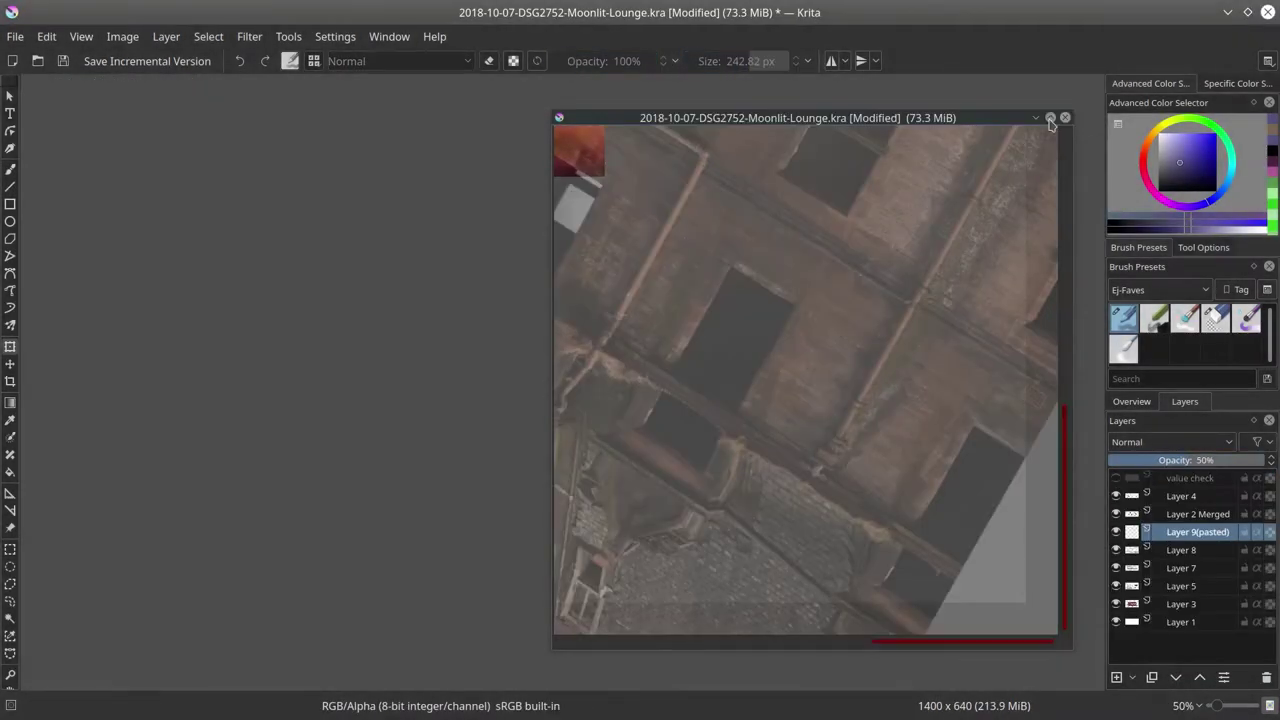
click(10, 170)
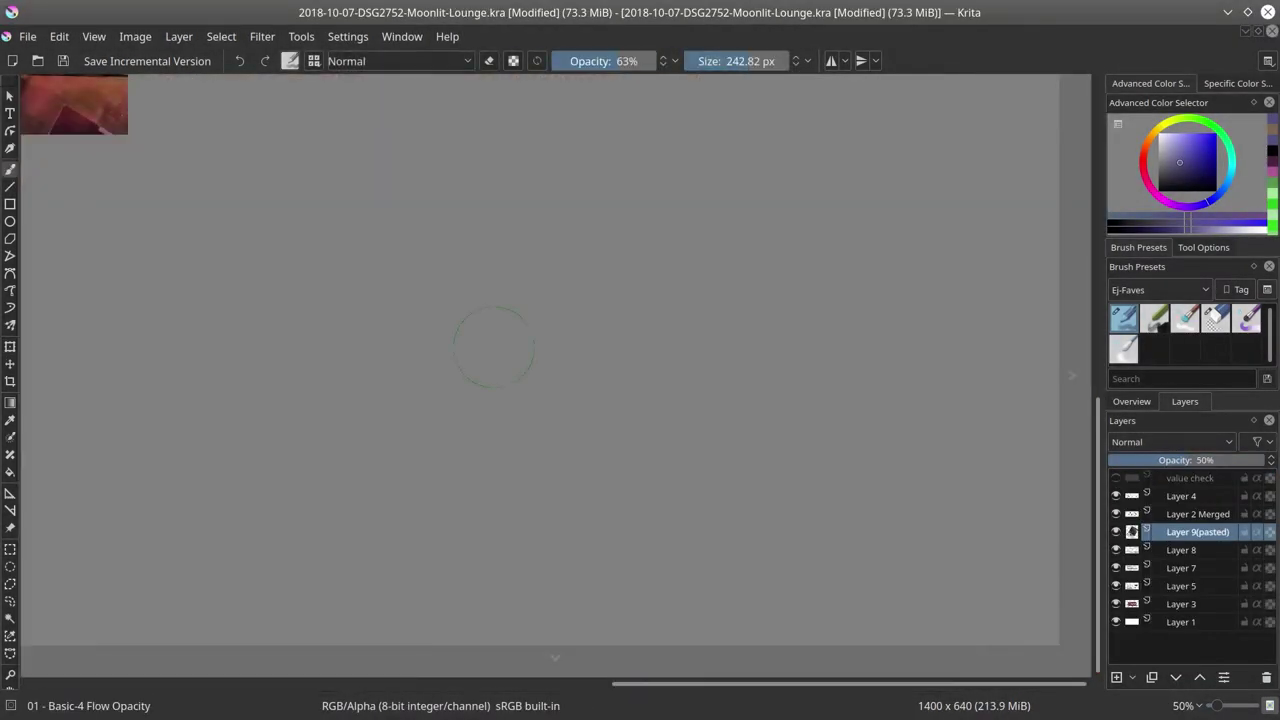
scroll(190, 252, up, 3)
scroll(179, 280, down, 5)
key(1)
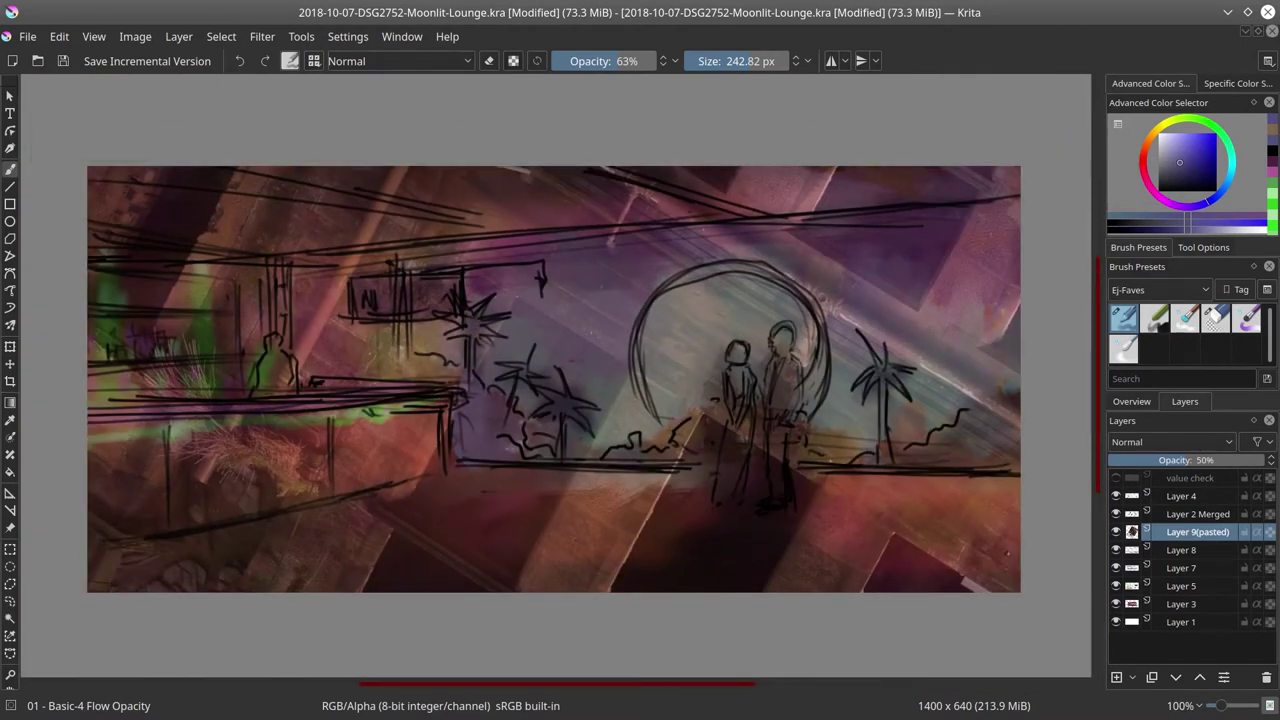
key(minus)
Step: Try lower opacities on the pasted photo layer, set it to 50% and move it down directly above Layer 3
click(1209, 499)
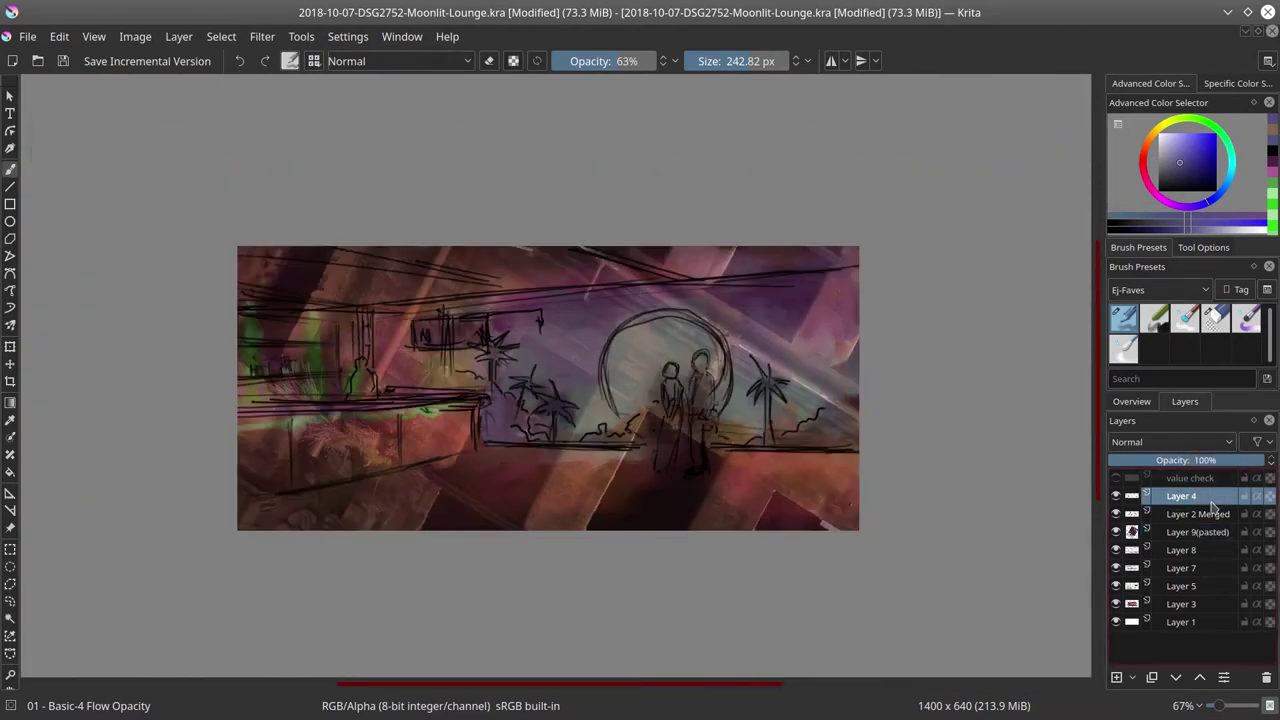
click(1200, 532)
click(1149, 459)
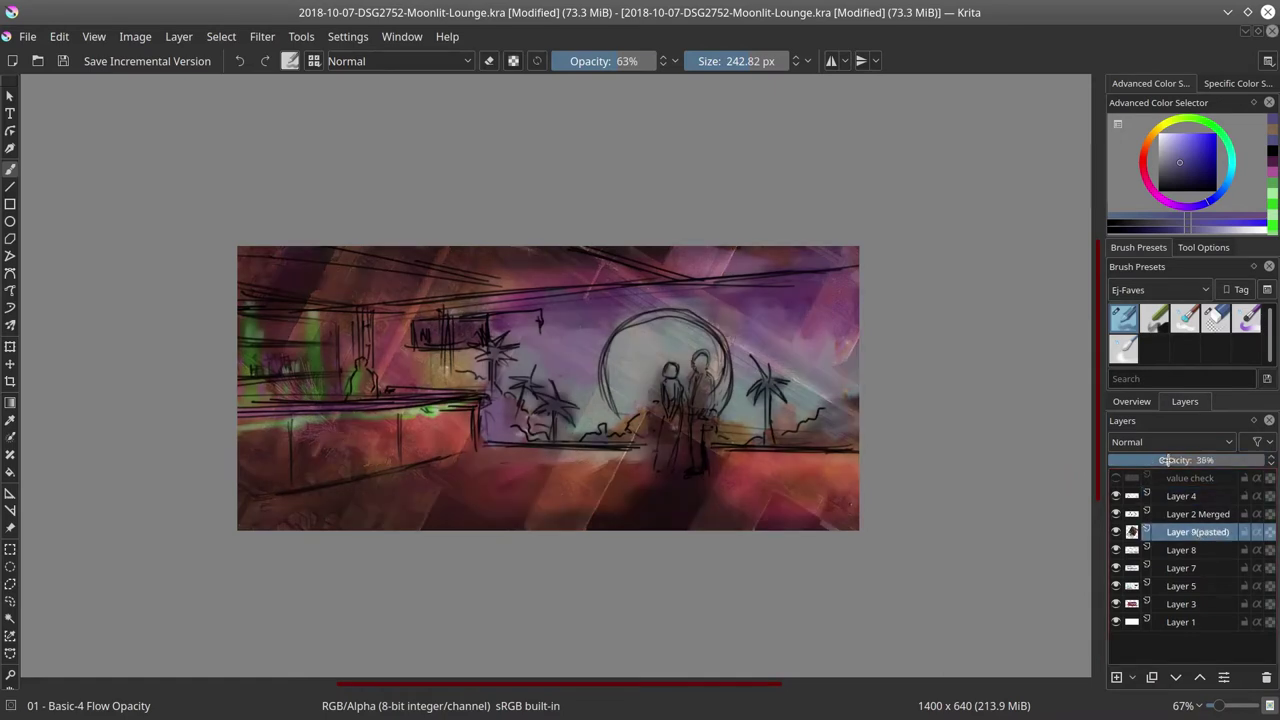
drag(1163, 460, 1188, 461)
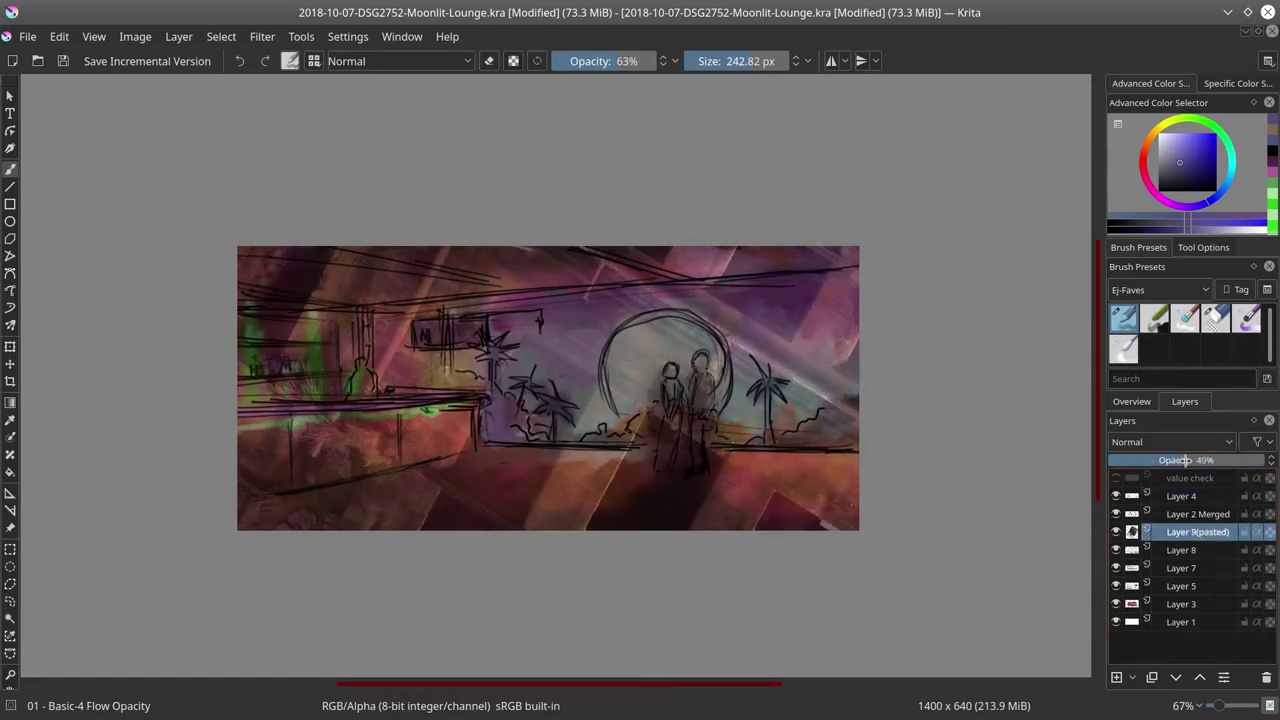
click(1176, 677)
click(1176, 677)
click(1176, 677)
mouse_move(1137, 592)
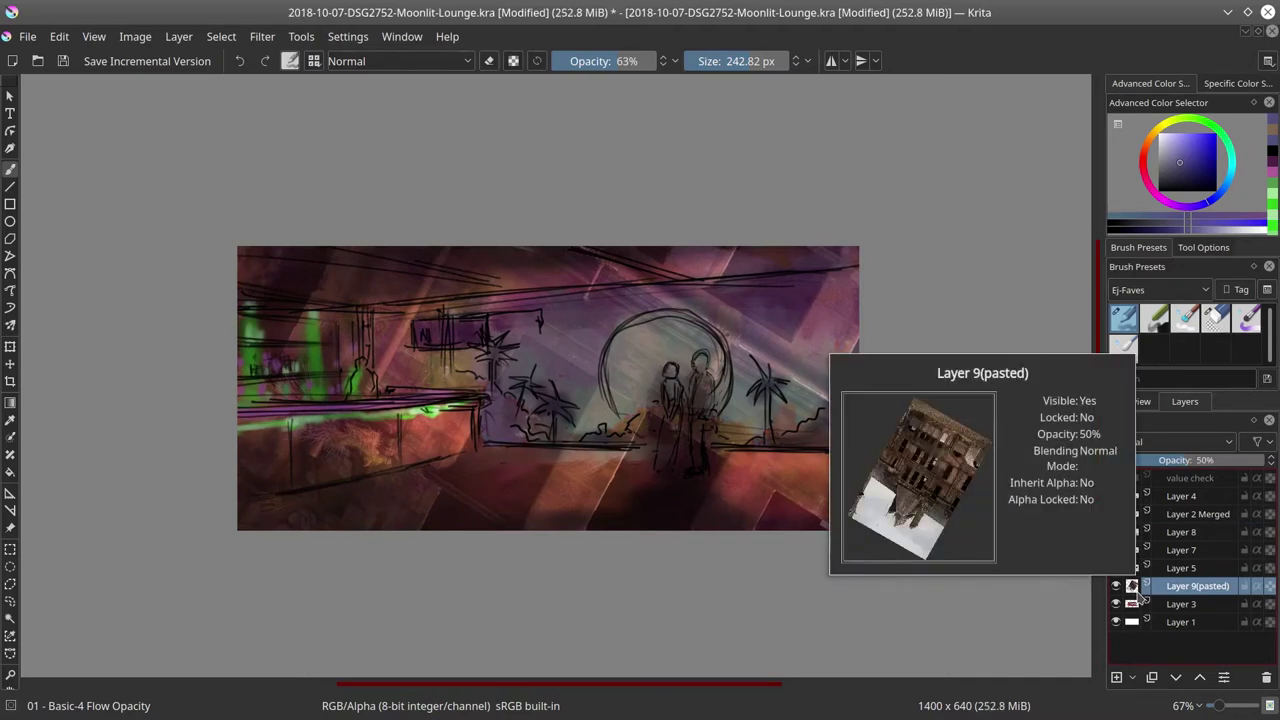
Step: Make a polygonal selection of the sky in the window view, tracing the palms and the moon's outline, with the selection action set to add
click(10, 584)
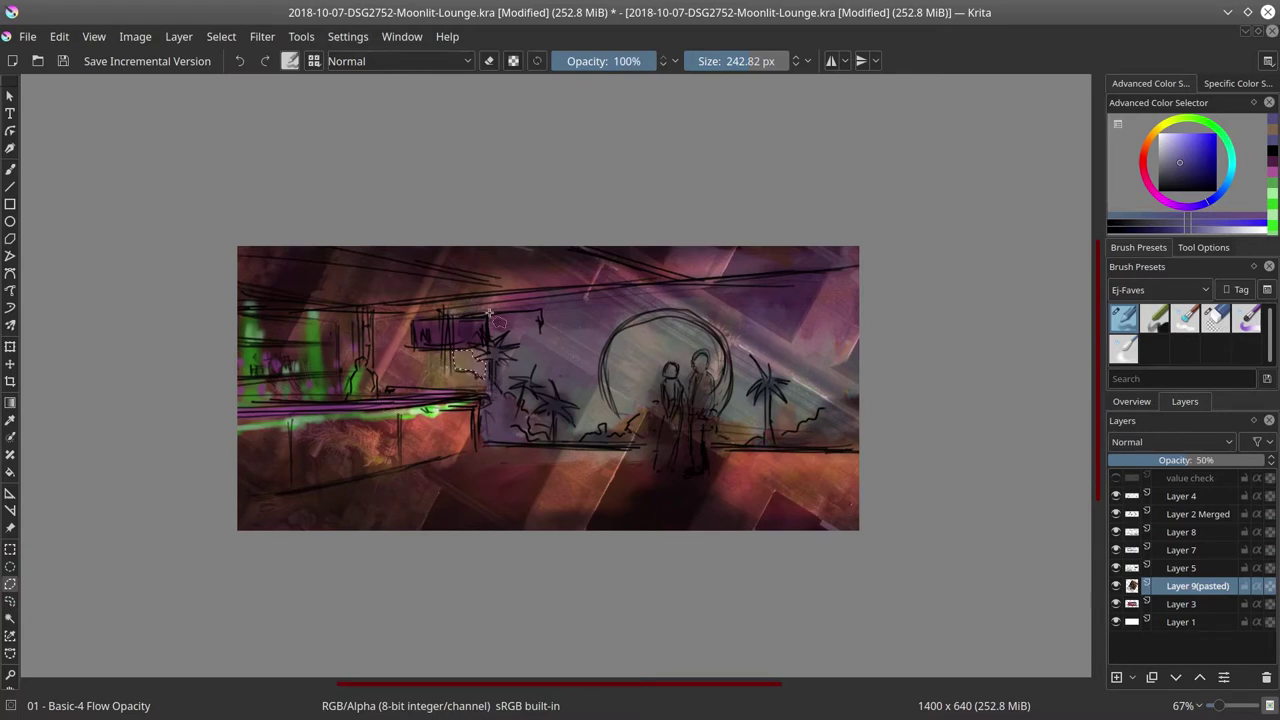
click(1202, 248)
click(1191, 338)
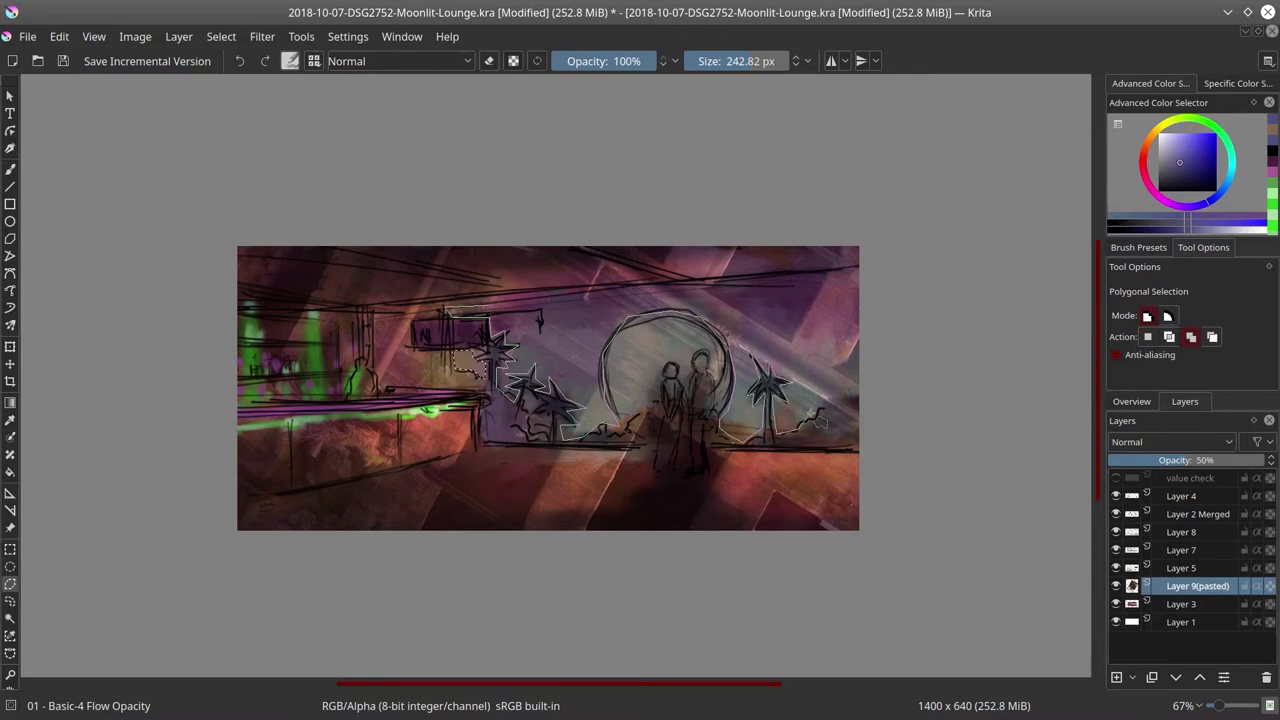
double_click(889, 267)
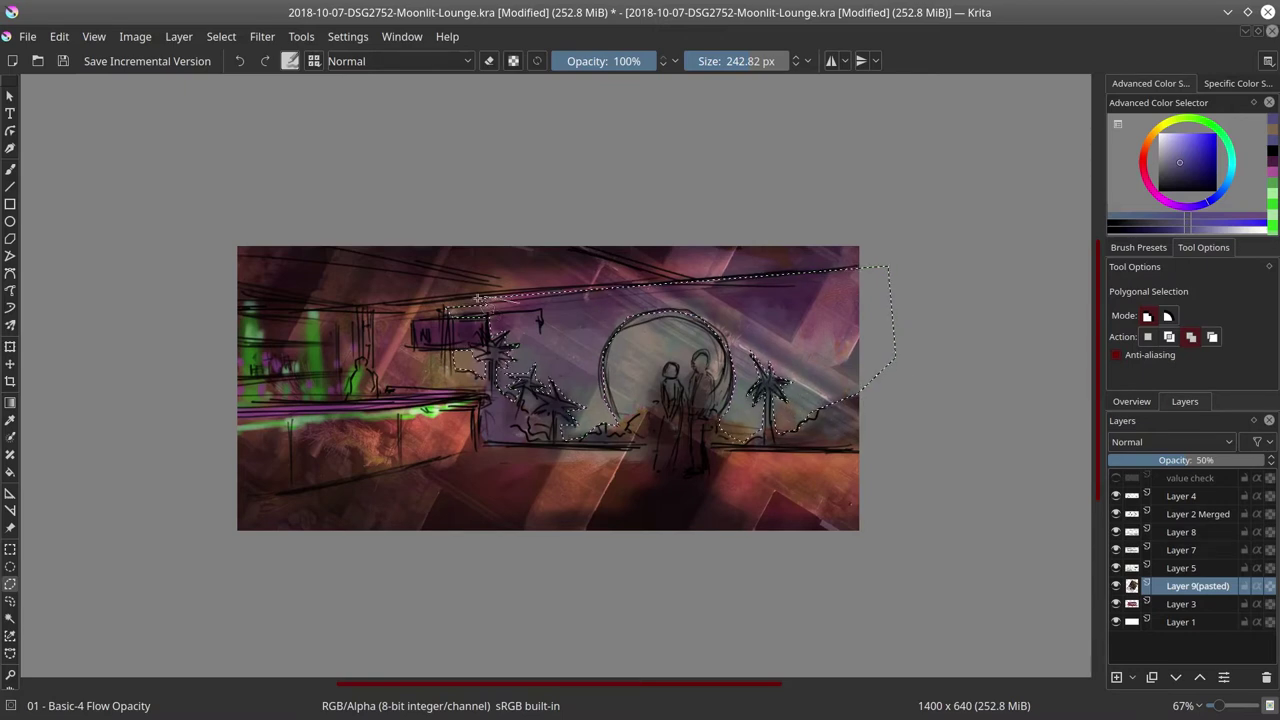
Step: Apply an HSV/HSL Adjustment with hue -180, saturation -52 and lightness 19 to the selected sky on the pasted photo layer, and deselect
click(262, 36)
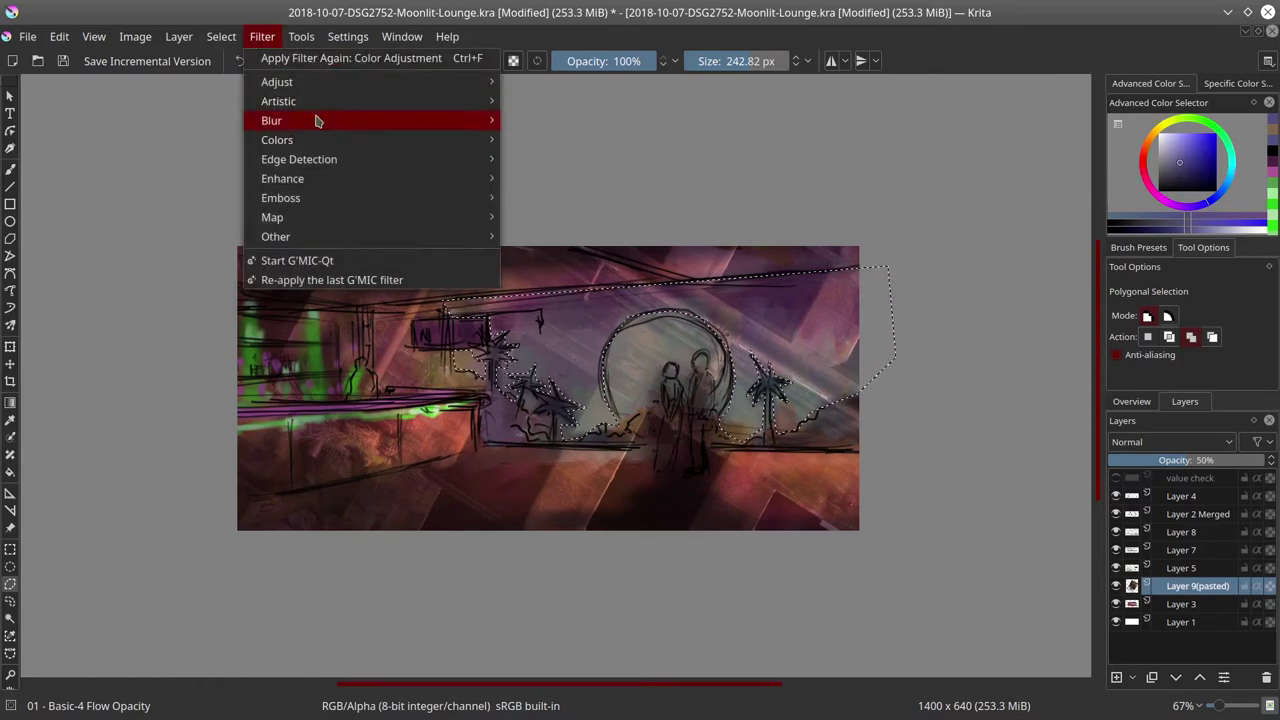
mouse_move(420, 82)
click(550, 217)
drag(800, 253, 963, 253)
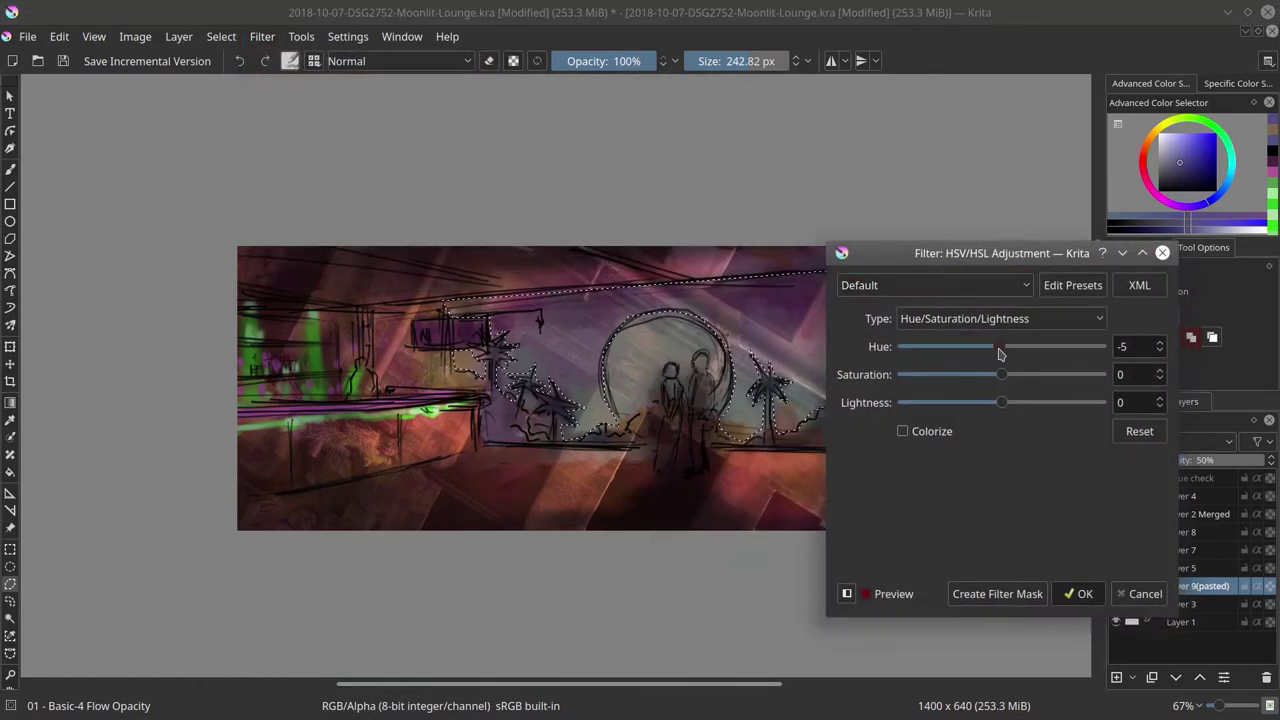
drag(1001, 346, 902, 352)
drag(1001, 374, 1024, 405)
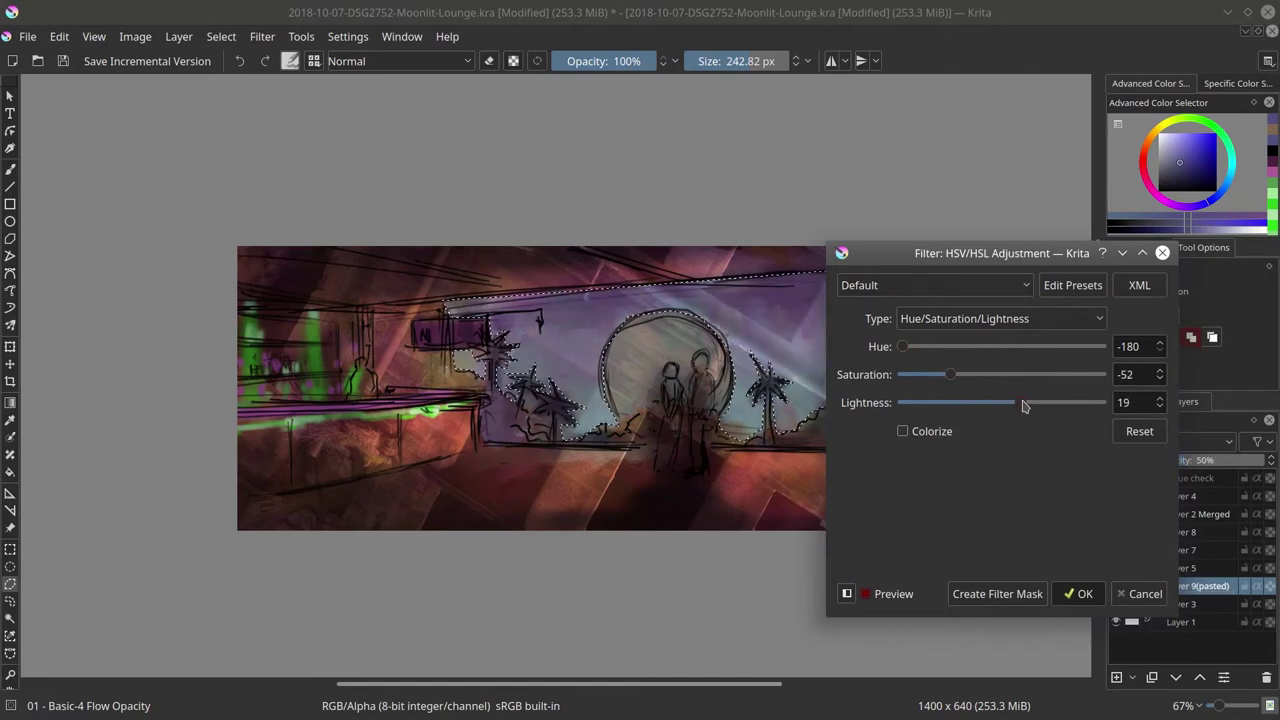
click(1070, 590)
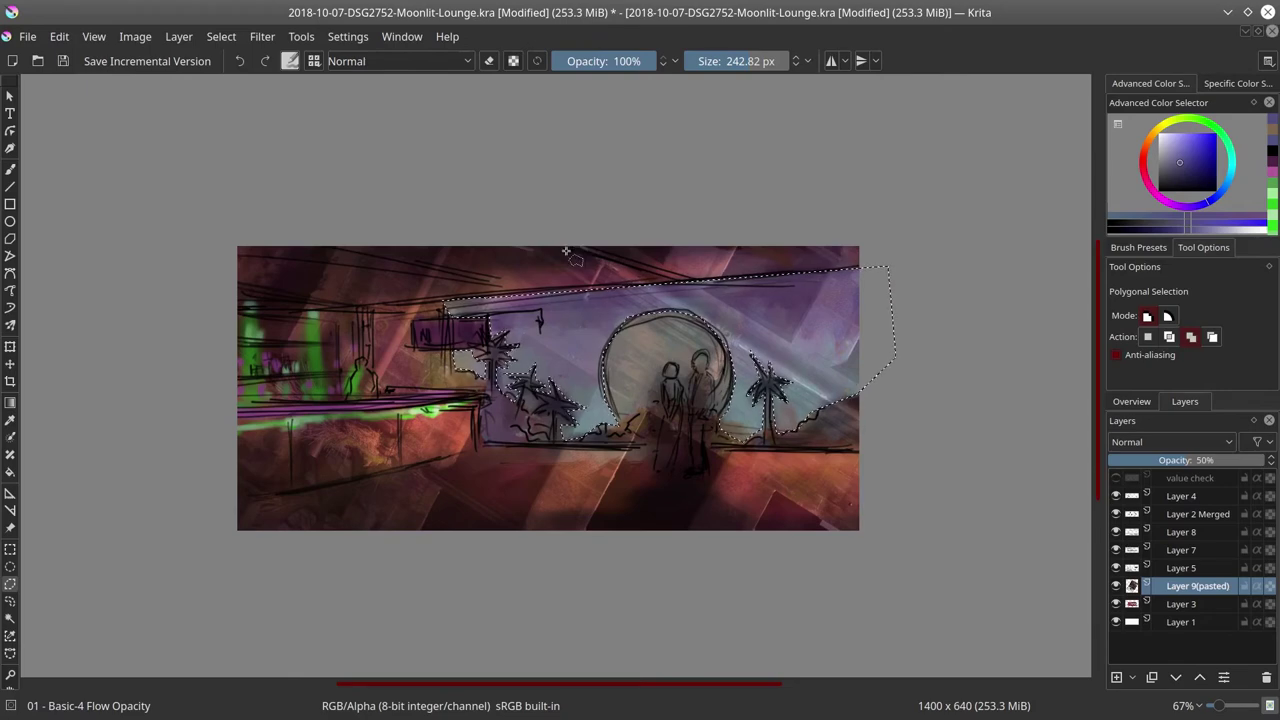
click(215, 39)
click(229, 80)
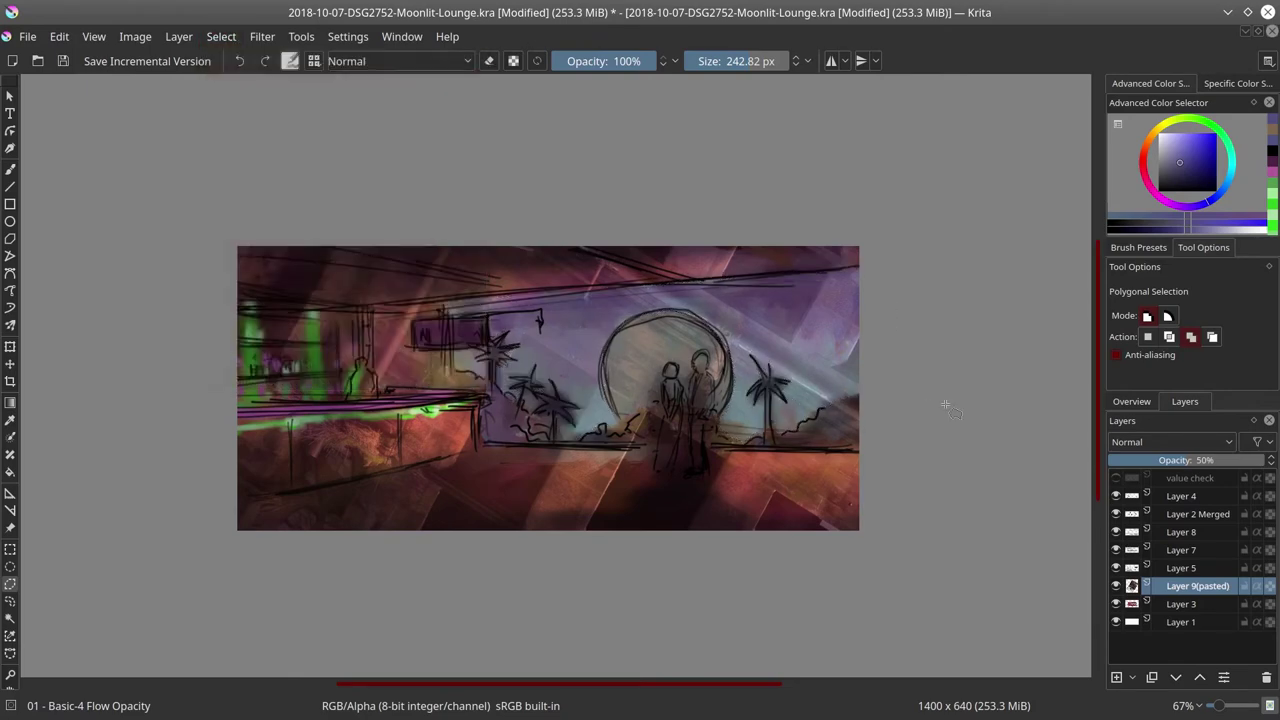
Step: Unmaximize the painting's window and open Scrapyard0017_S.jpg from the TexturesCom reference folder
scroll(943, 402, down, 3)
click(1259, 33)
click(15, 37)
click(38, 75)
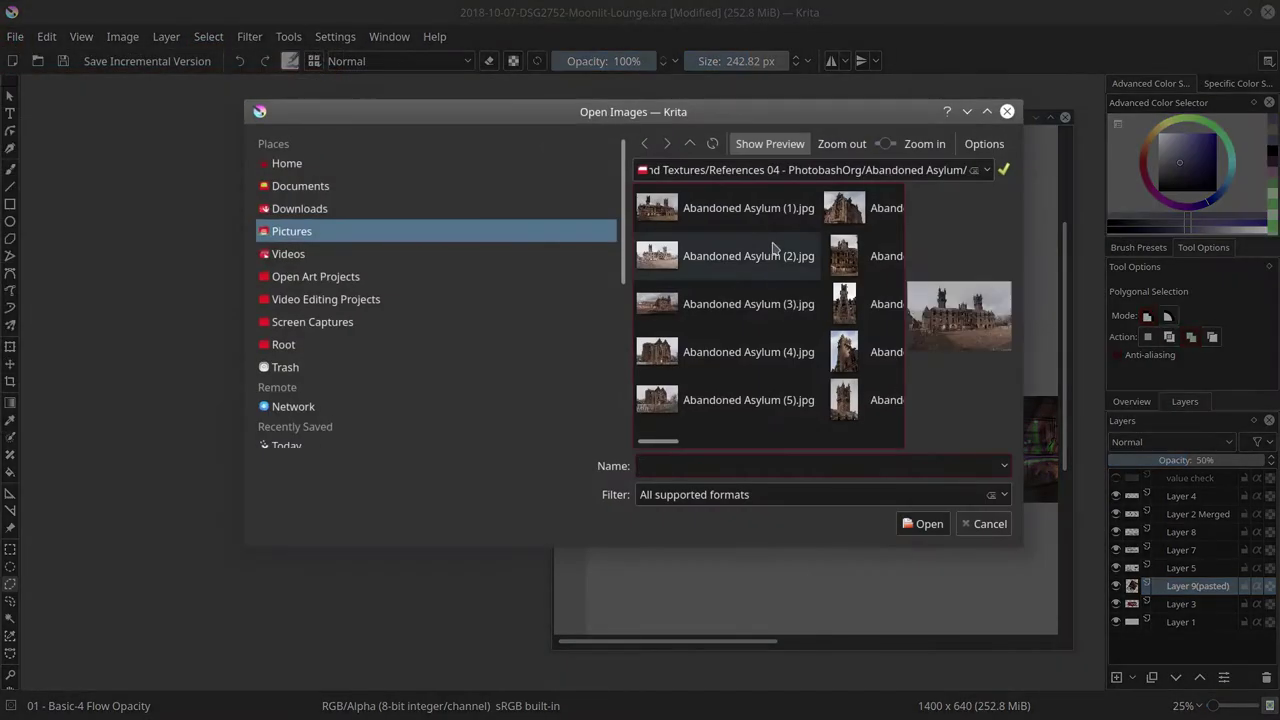
click(690, 145)
click(690, 145)
click(752, 405)
scroll(777, 334, right, 3)
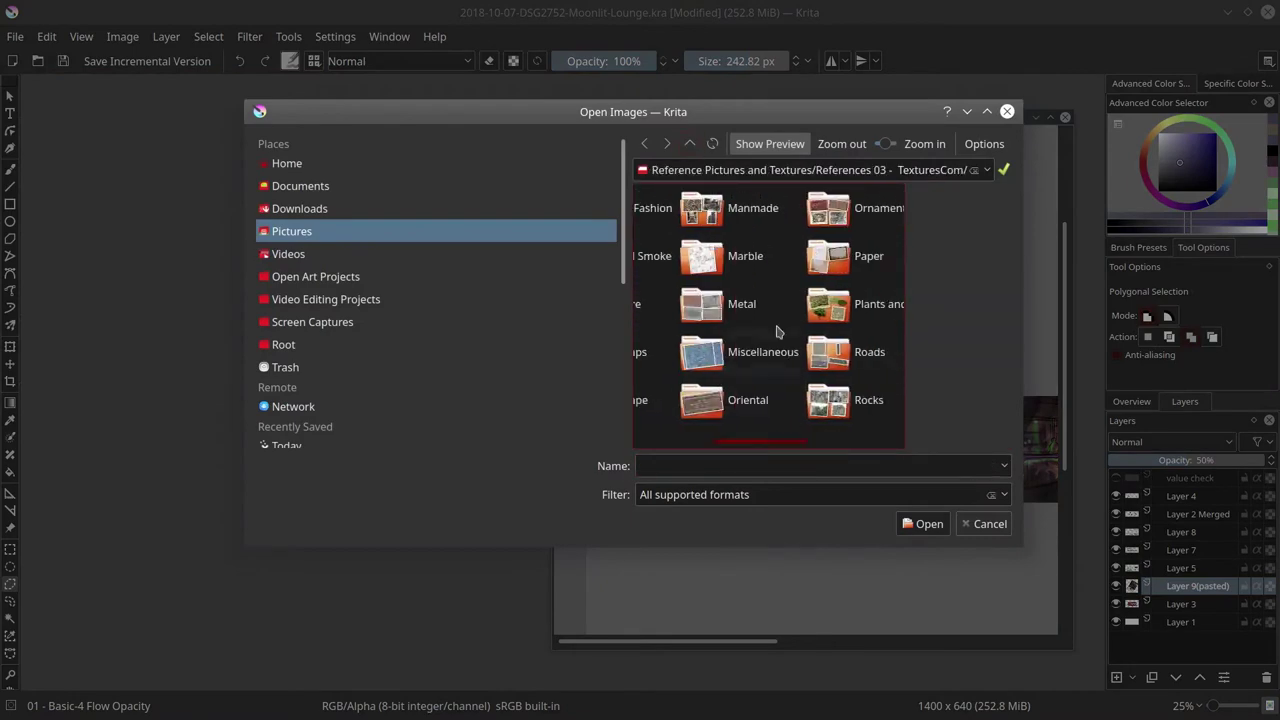
click(820, 208)
double_click(742, 270)
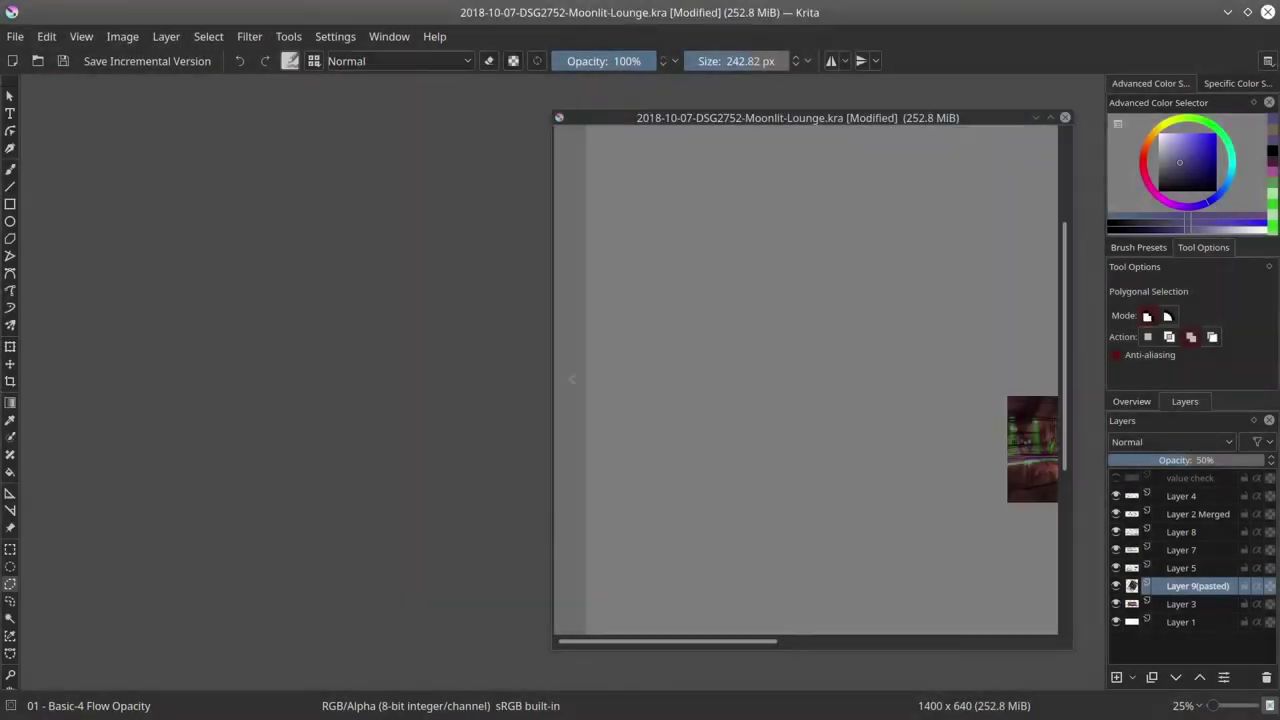
Step: Copy the entire scrapyard photo and close its document without saving
click(208, 36)
click(214, 54)
click(47, 36)
click(60, 120)
click(187, 82)
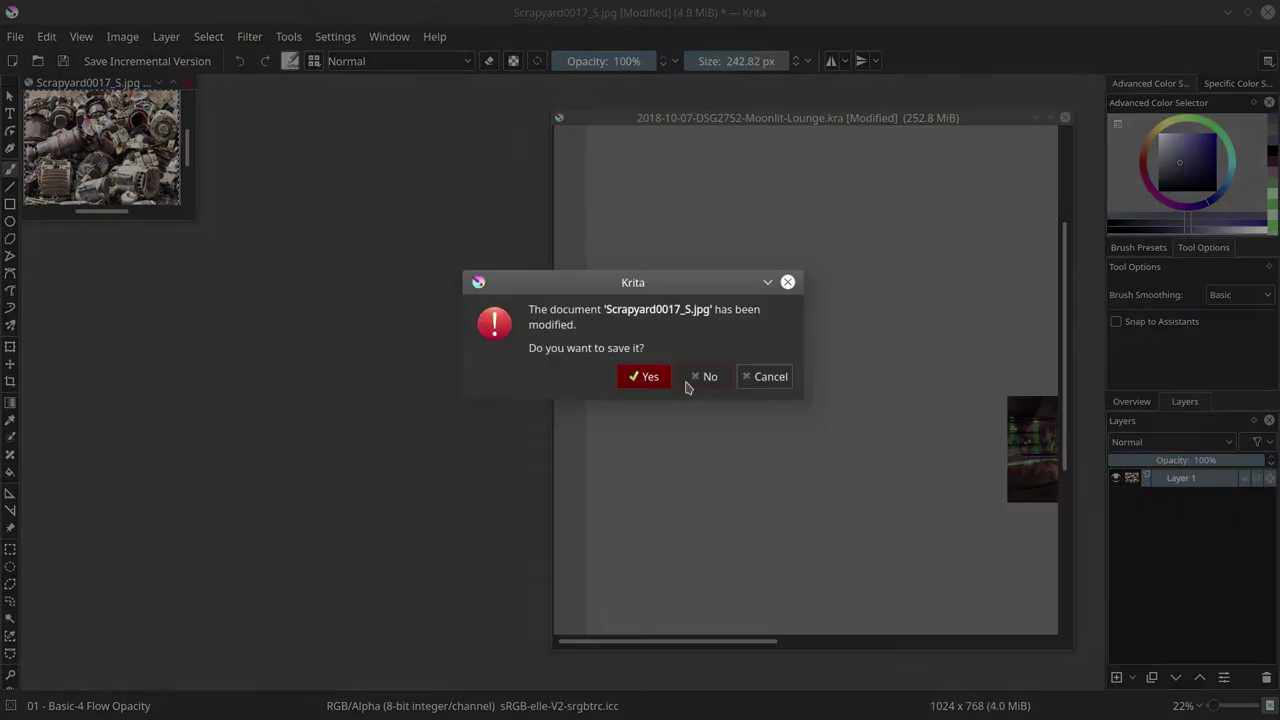
click(697, 374)
Step: Maximize the painting, paste the scrapyard photo as a new layer and set its opacity to 26%
click(1050, 117)
click(59, 36)
click(82, 198)
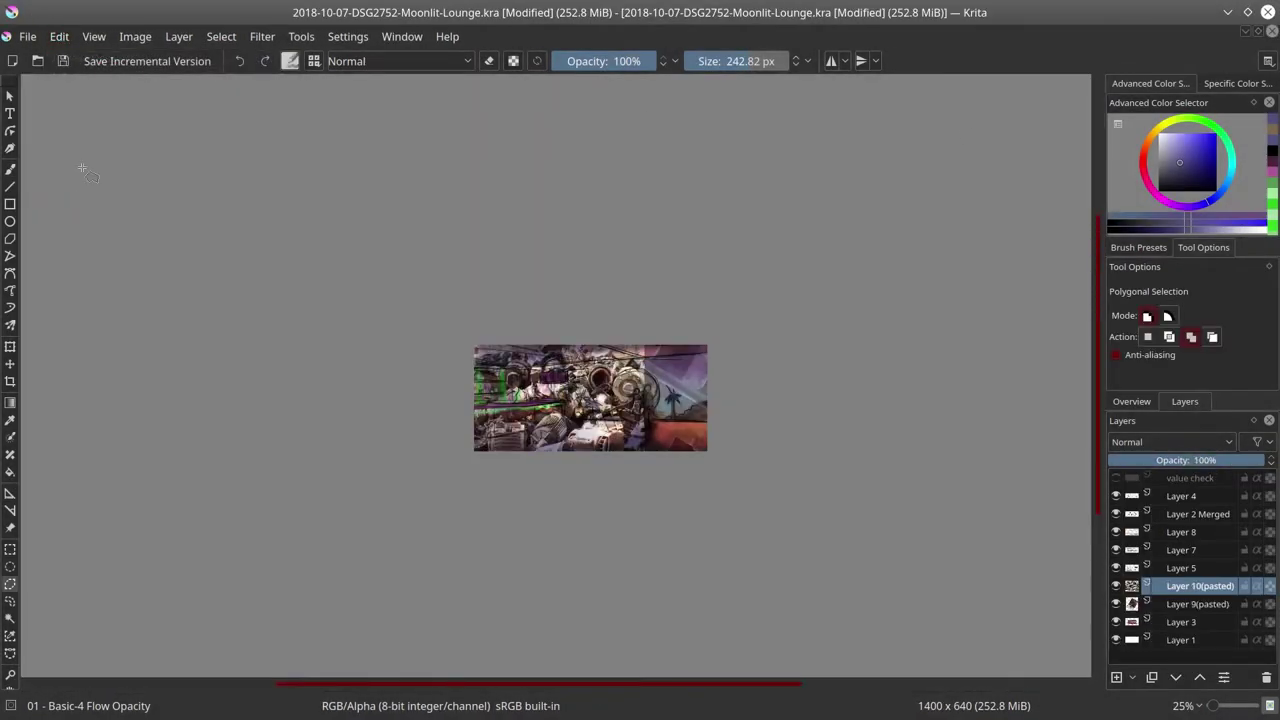
click(1148, 459)
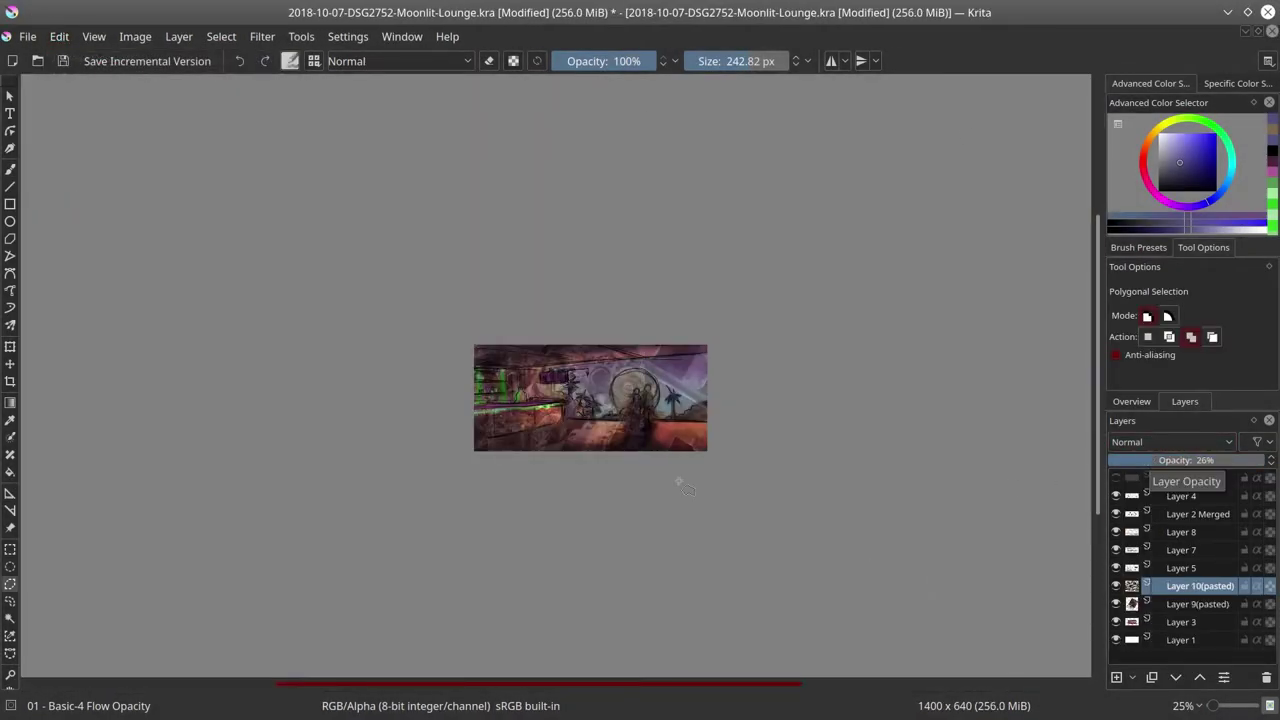
scroll(610, 482, up, 3)
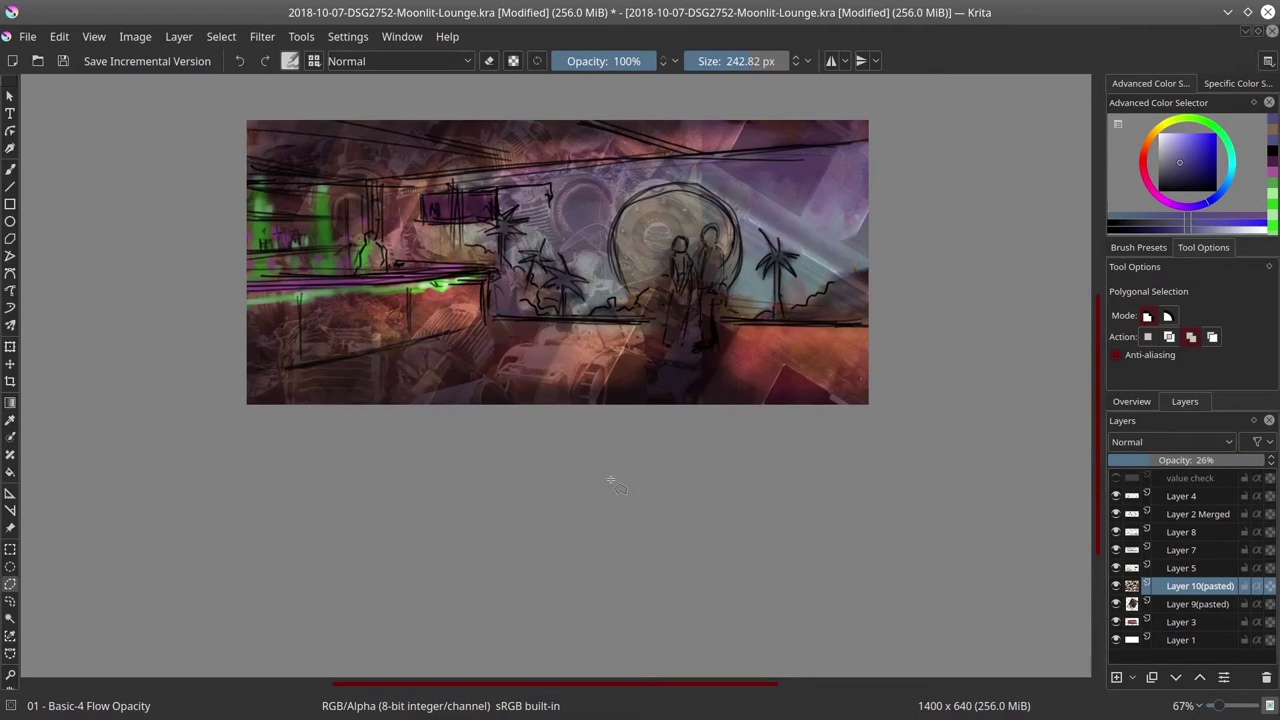
Step: Darken the pasted scrapyard layer with a Color Adjustment curve point at input 151, output 71
click(262, 36)
mouse_move(290, 80)
click(600, 271)
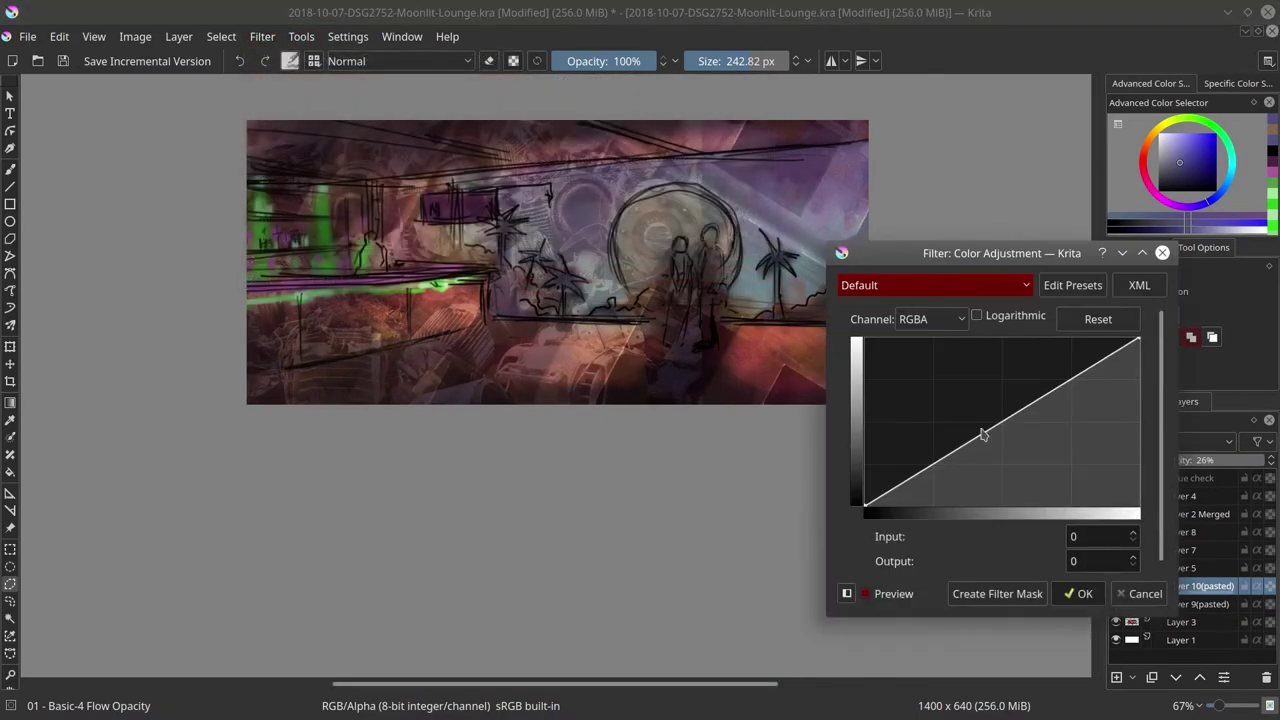
drag(982, 433, 1028, 463)
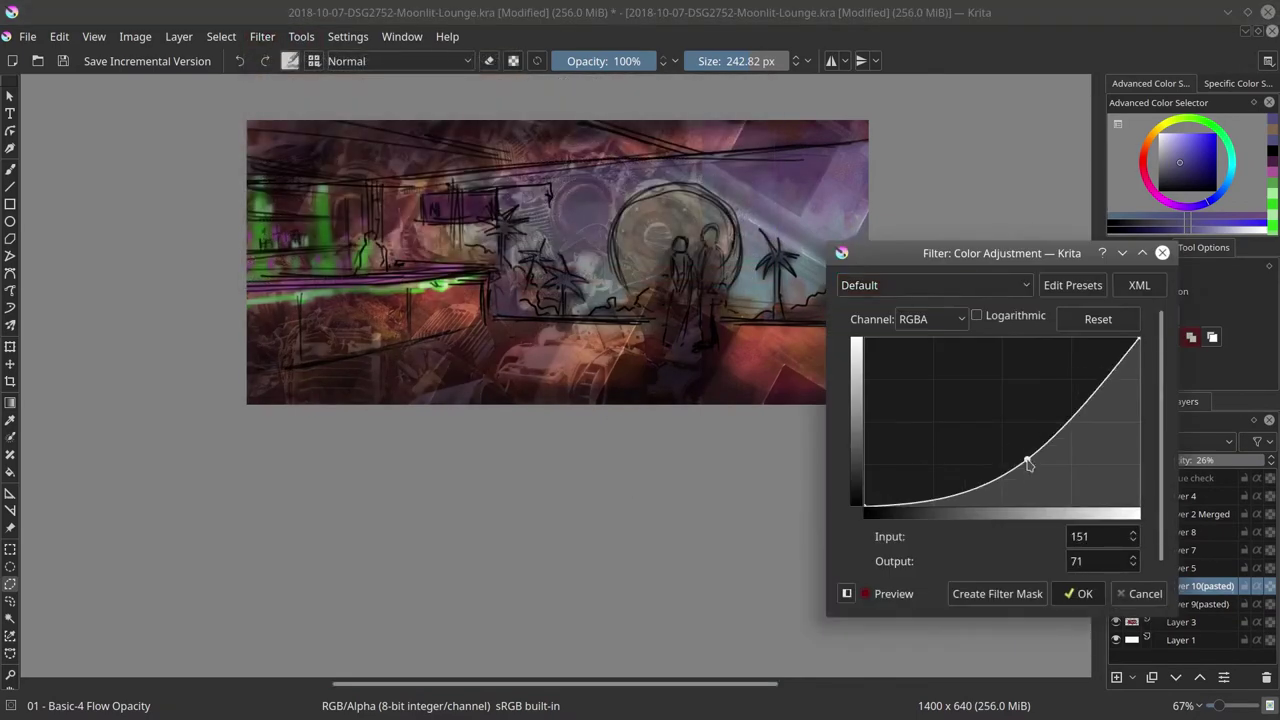
click(1079, 593)
Step: Erase the scrapyard texture over the window view, sky and moon with the 71.22 px Eraser Circle brush
key(b)
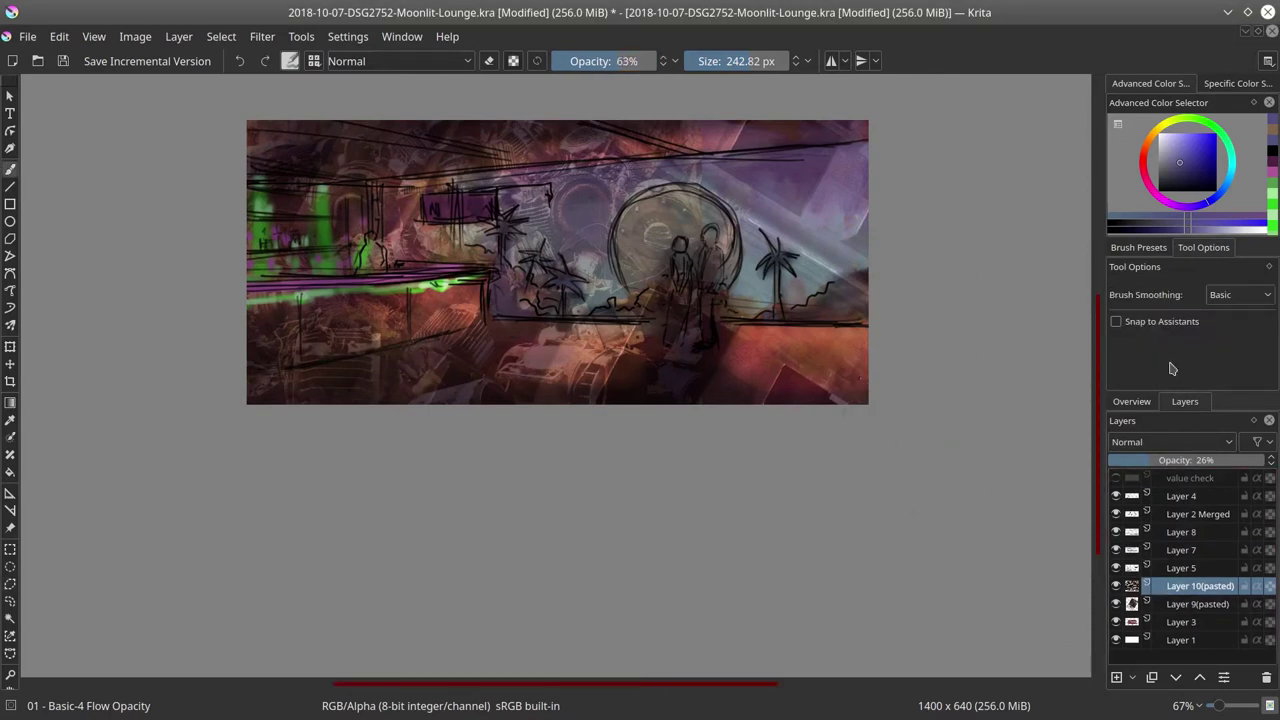
click(1138, 247)
click(1215, 318)
mouse_move(480, 236)
mouse_down()
mouse_move(520, 185)
mouse_move(678, 213)
mouse_move(681, 180)
mouse_up()
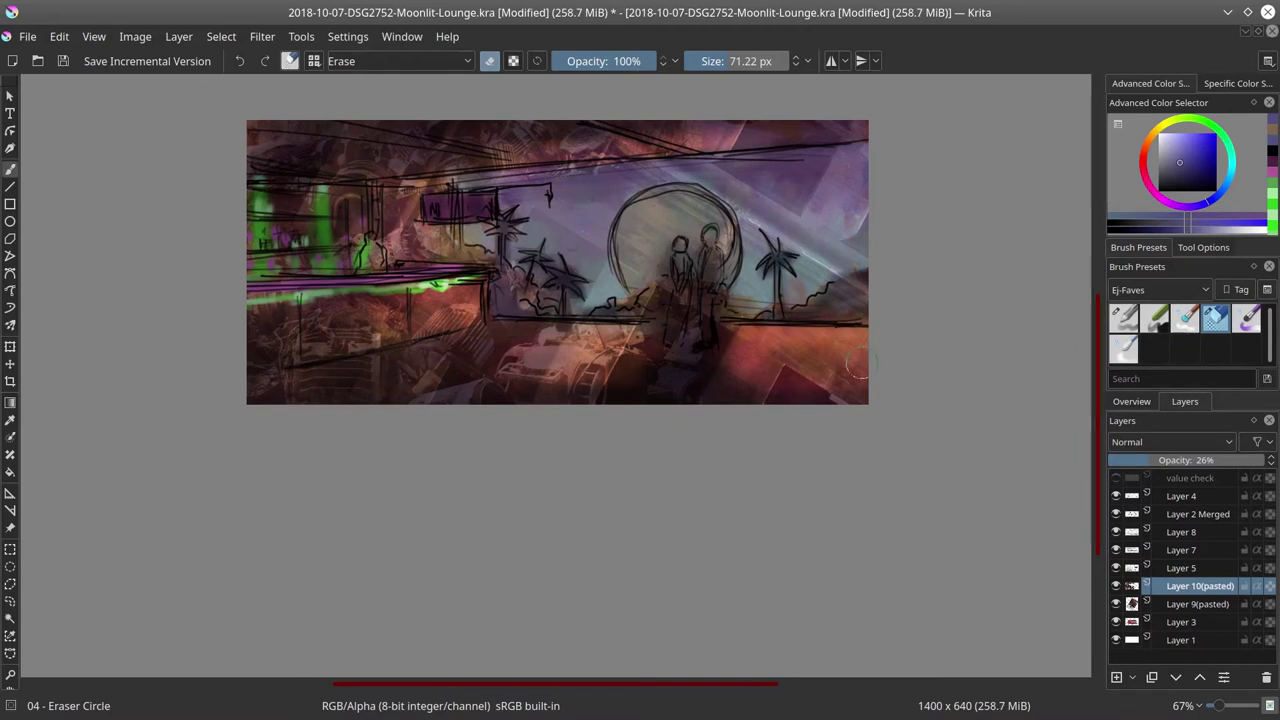
drag(796, 464, 788, 487)
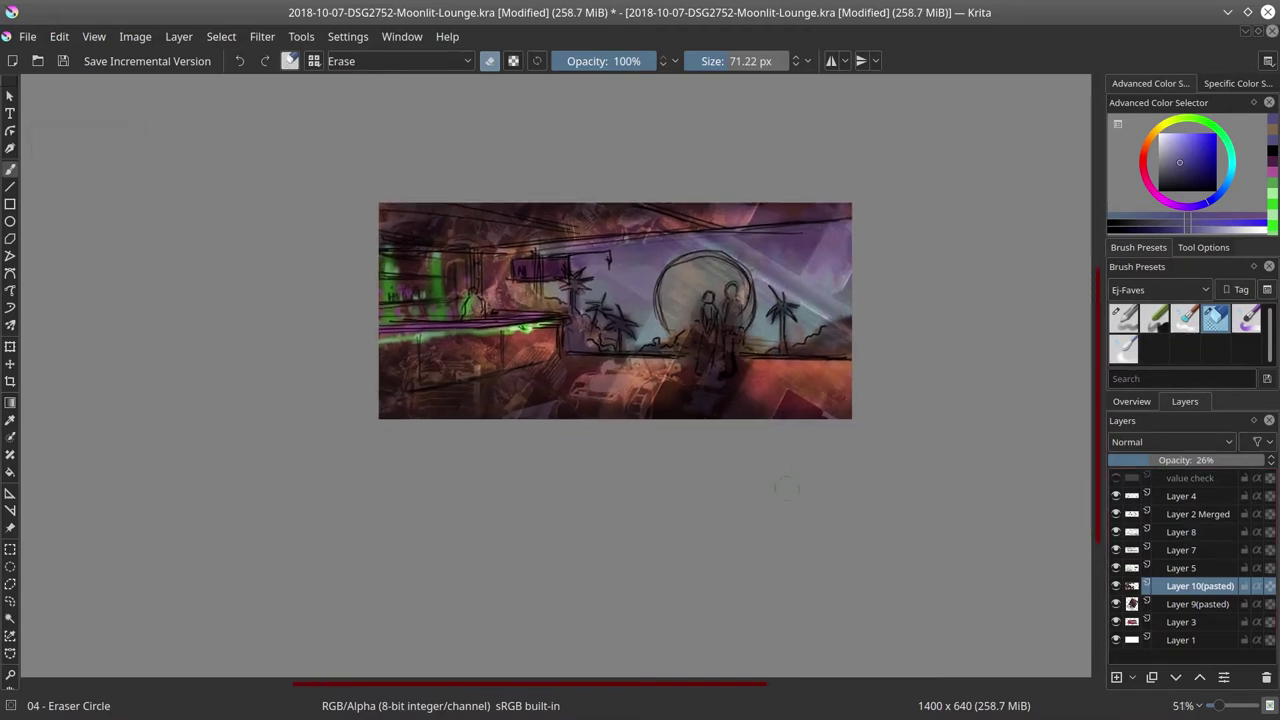
Step: Duplicate Layer 4 several times to strengthen its lines, and merge the copies down together with Layer 2 Merged
click(1181, 496)
right_click(1181, 496)
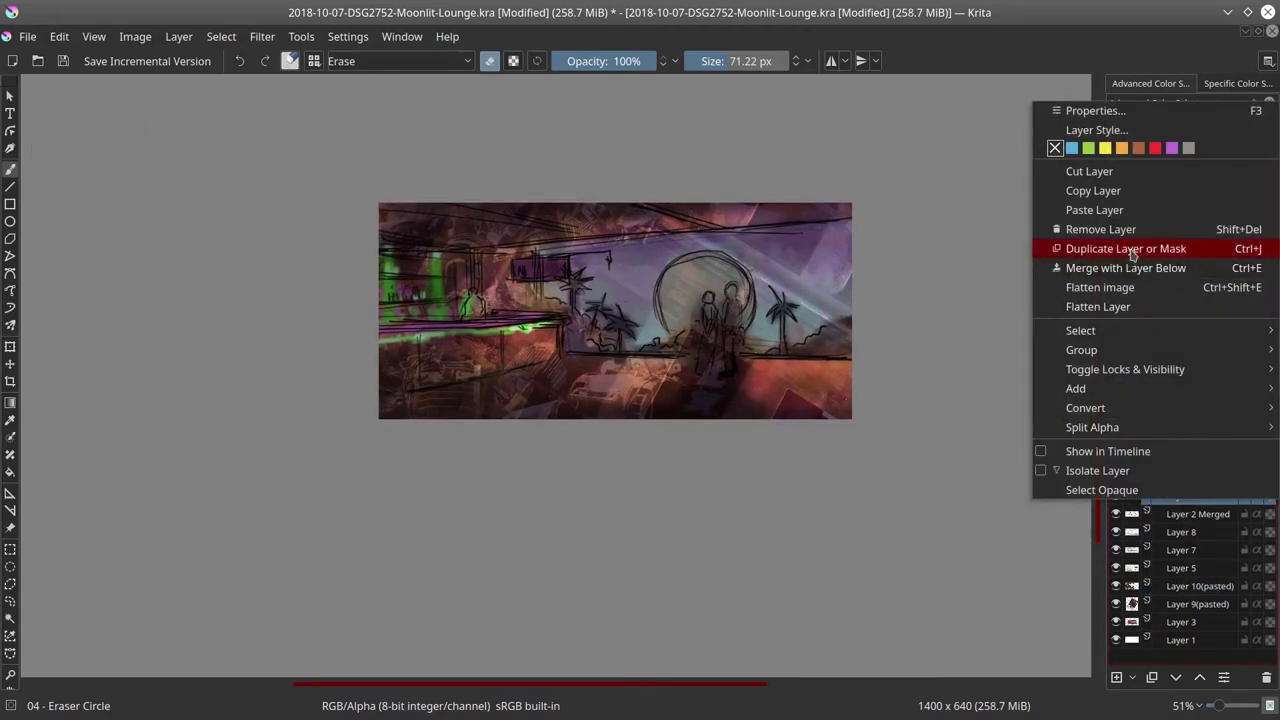
click(1128, 254)
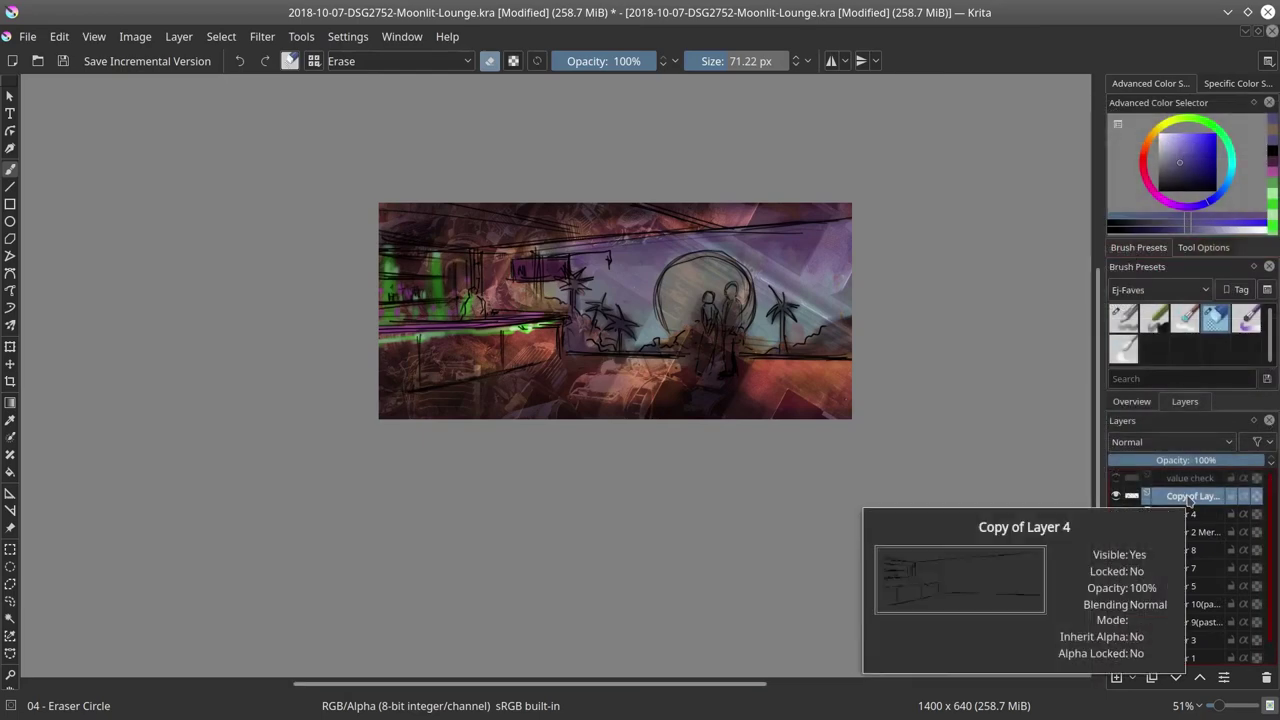
right_click(1176, 500)
click(1133, 244)
right_click(1205, 497)
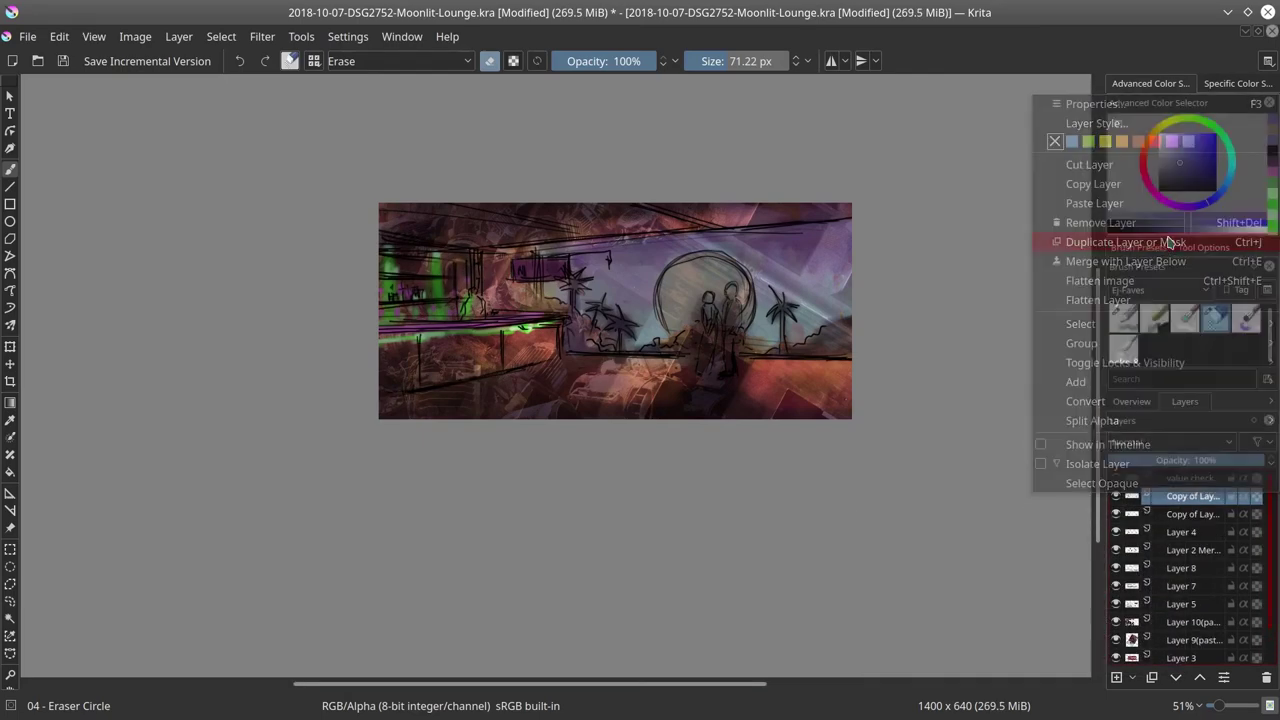
click(1170, 247)
right_click(1205, 497)
click(1170, 247)
shift+click(1200, 590)
right_click(1200, 590)
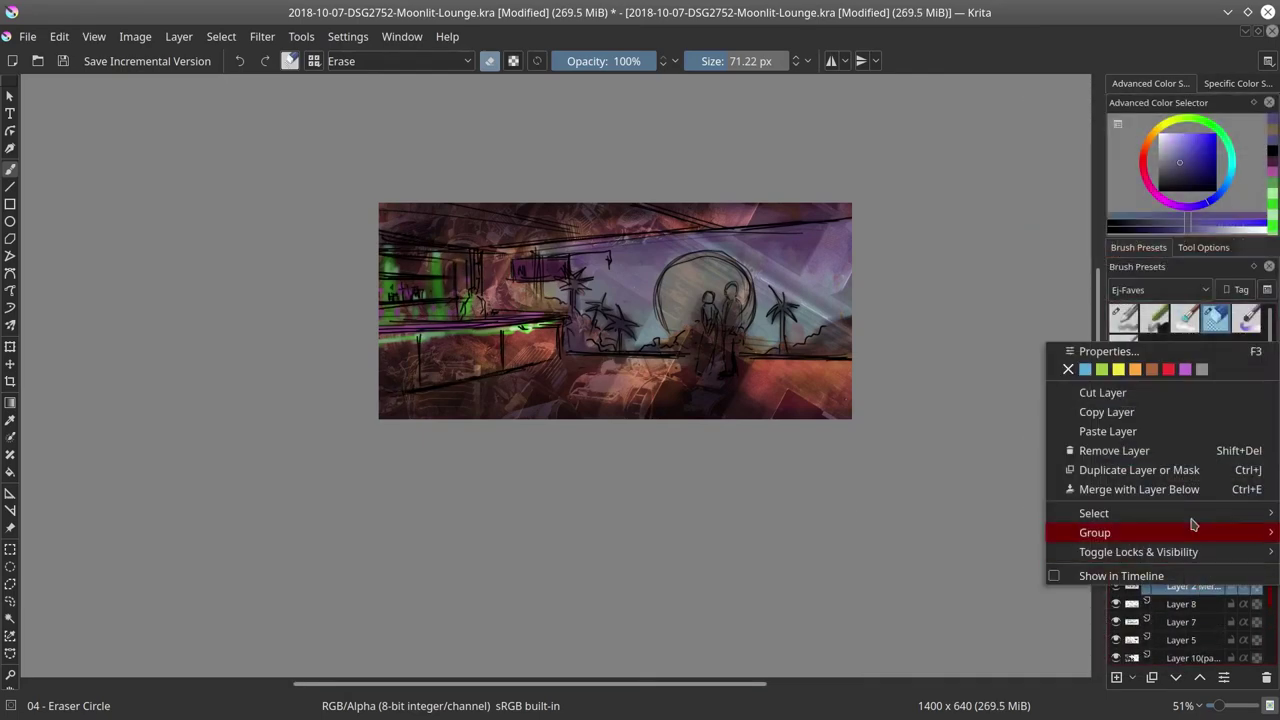
click(1150, 491)
Step: Duplicate the merged line layer twice, merge the three layers together and rename the result "sketch"
right_click(1205, 497)
click(1170, 245)
right_click(1205, 499)
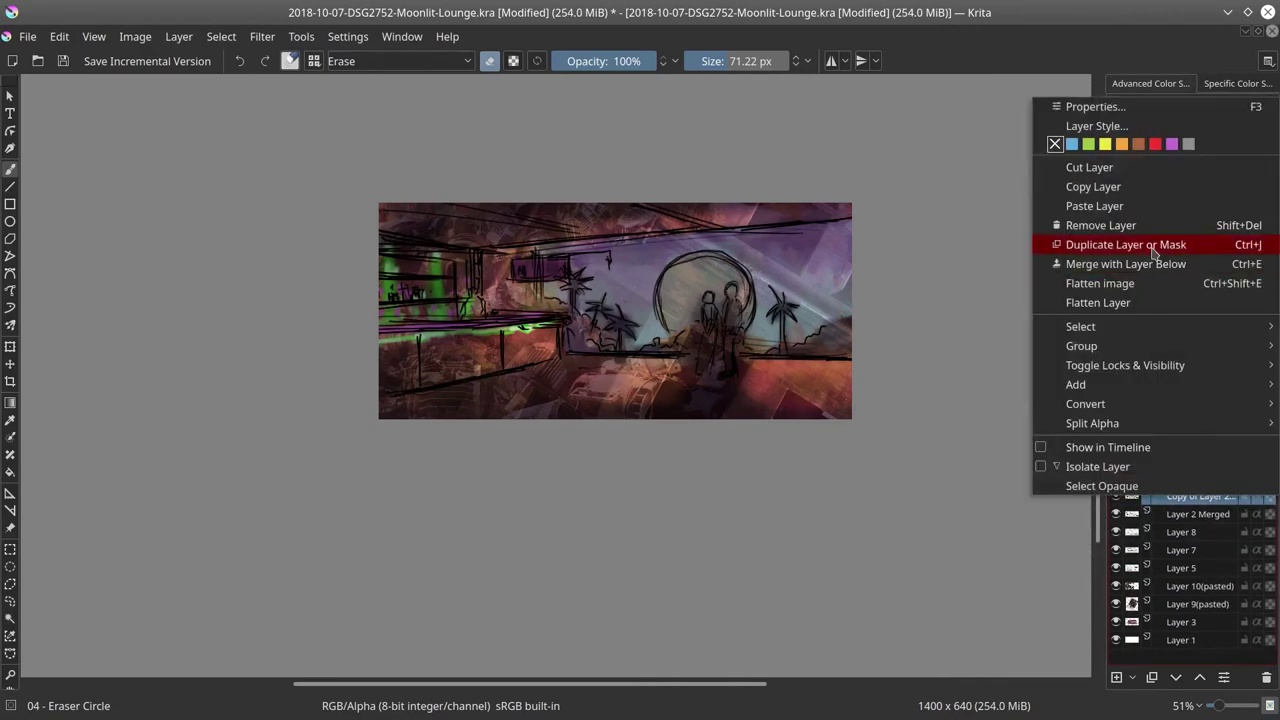
click(1157, 246)
shift+click(1197, 534)
right_click(1197, 534)
click(1169, 434)
double_click(1187, 499)
text(sketch)
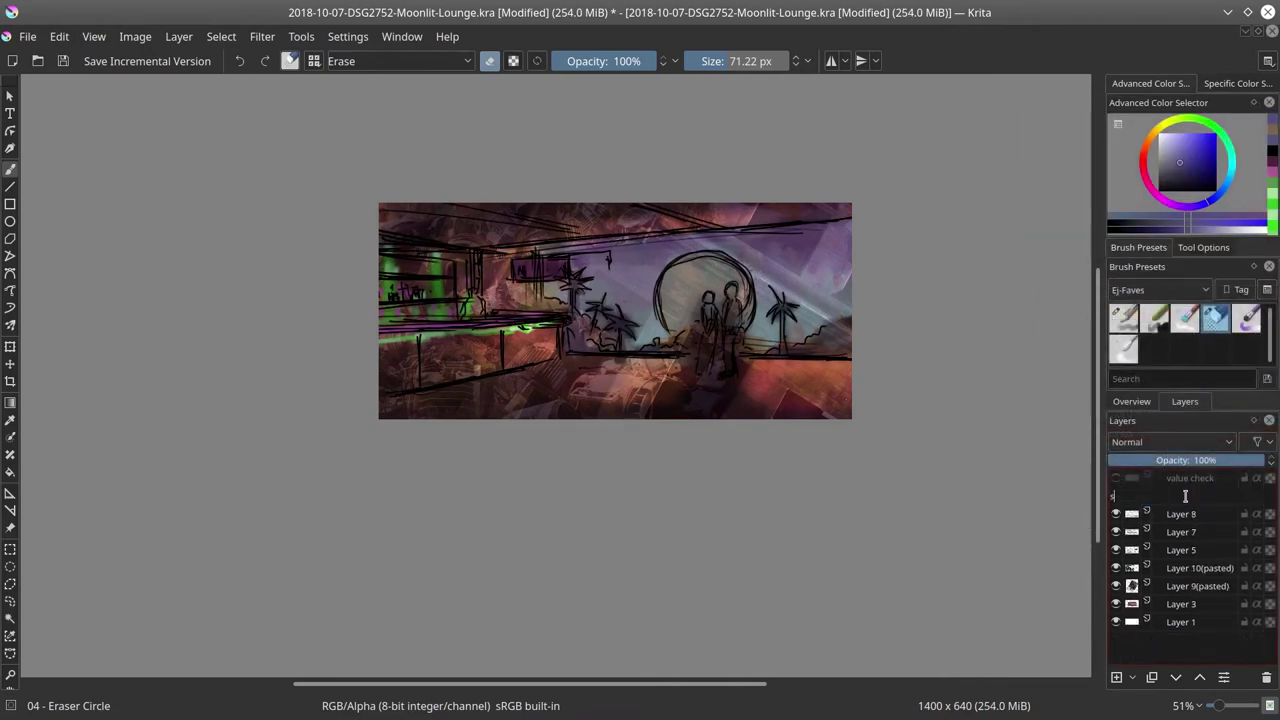
key(Return)
Step: Duplicate the sketch layer, place the copy beneath the original and hide the original
right_click(1190, 500)
click(1170, 247)
drag(1190, 496, 1190, 528)
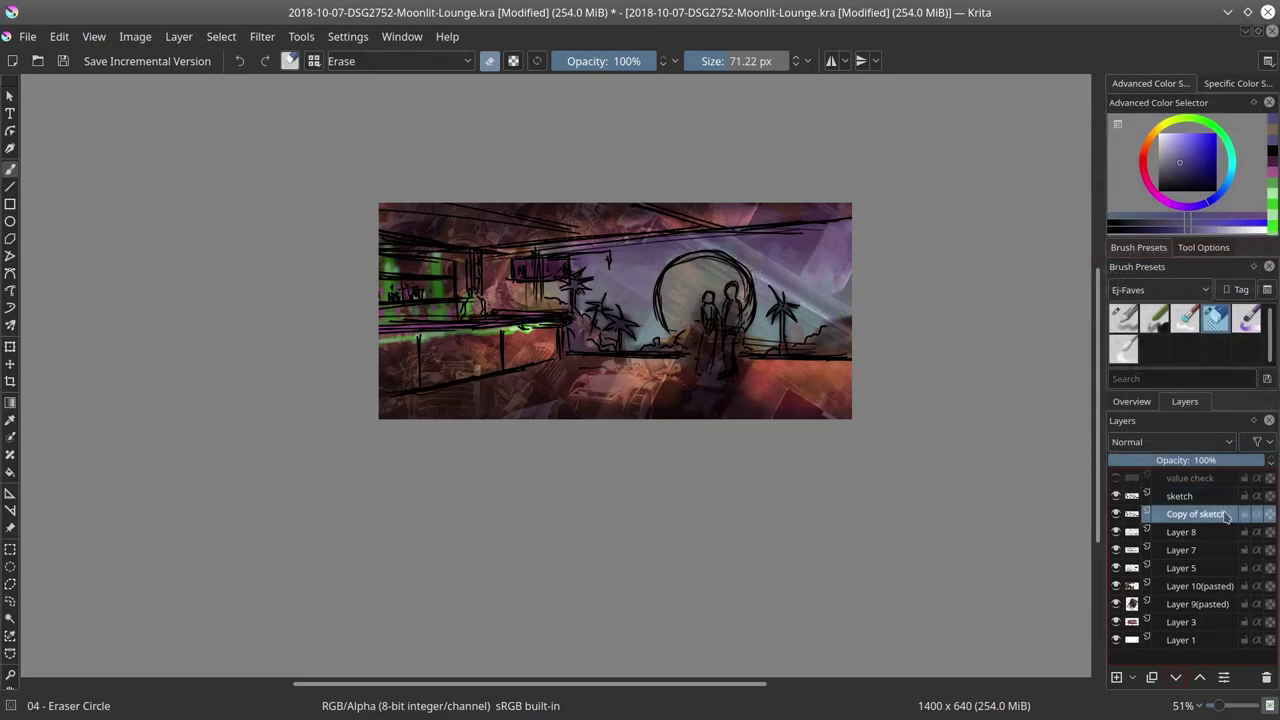
click(1116, 496)
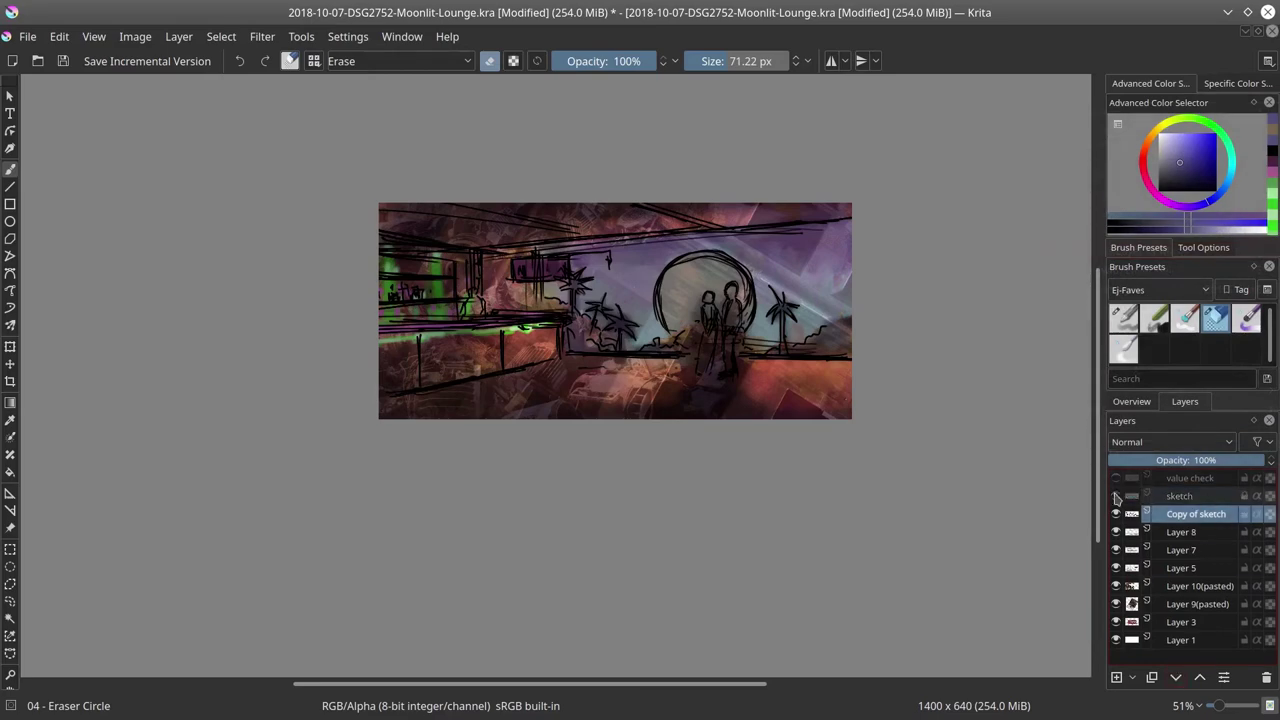
Step: Merge all layers from Copy of sketch down to Layer 1 into a single layer
shift+click(1208, 646)
right_click(1210, 642)
key(Escape)
key(ctrl+e)
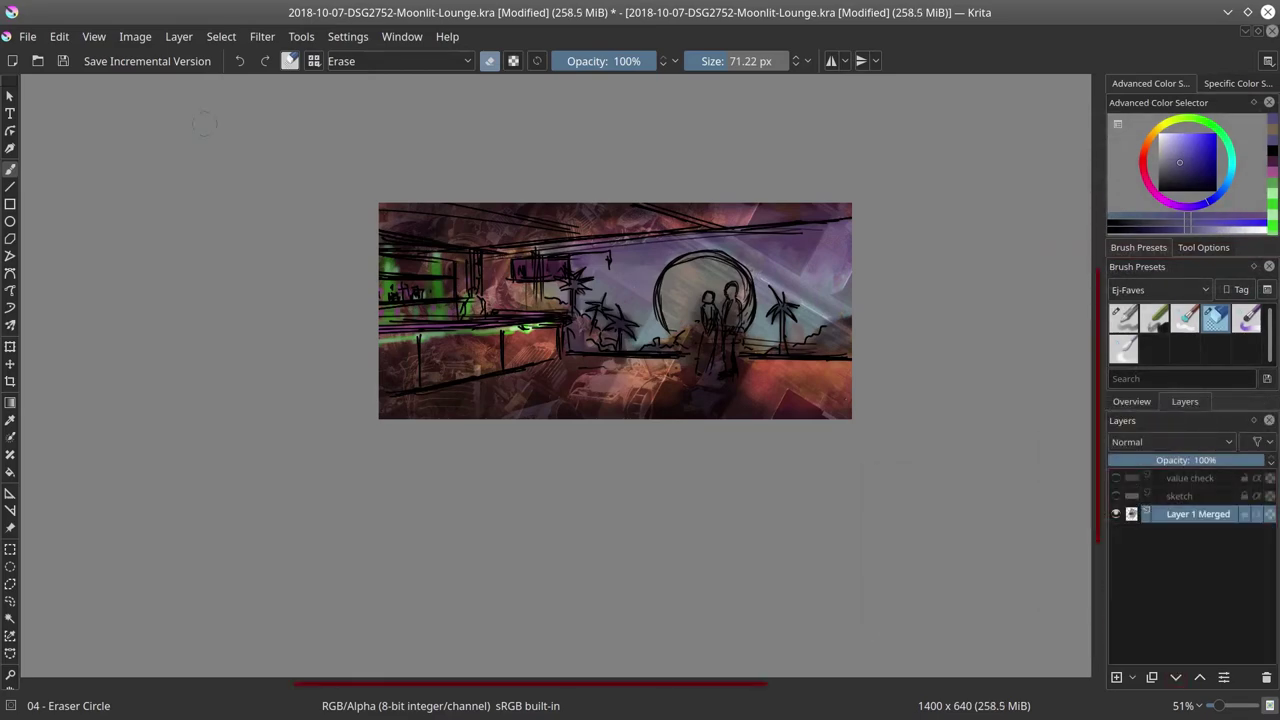
Step: Trim the document to the image size, show the overview and save the painting
click(135, 36)
click(161, 122)
click(1132, 401)
click(28, 36)
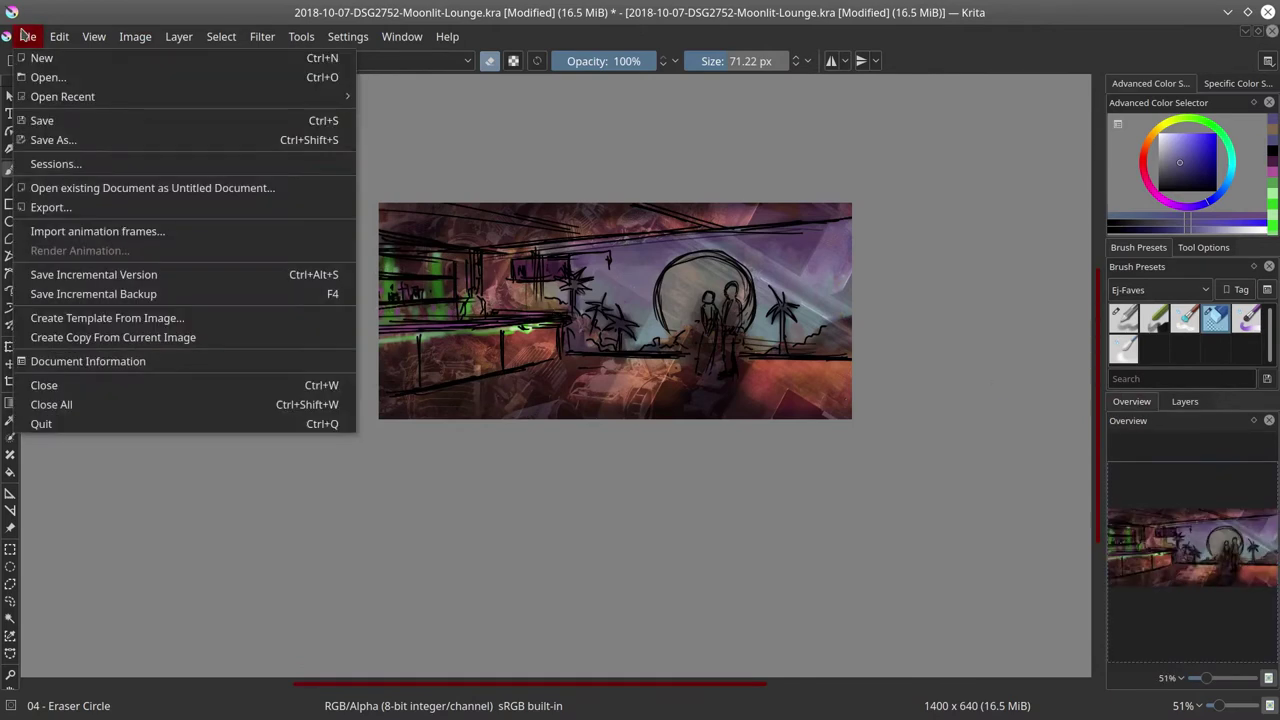
click(47, 126)
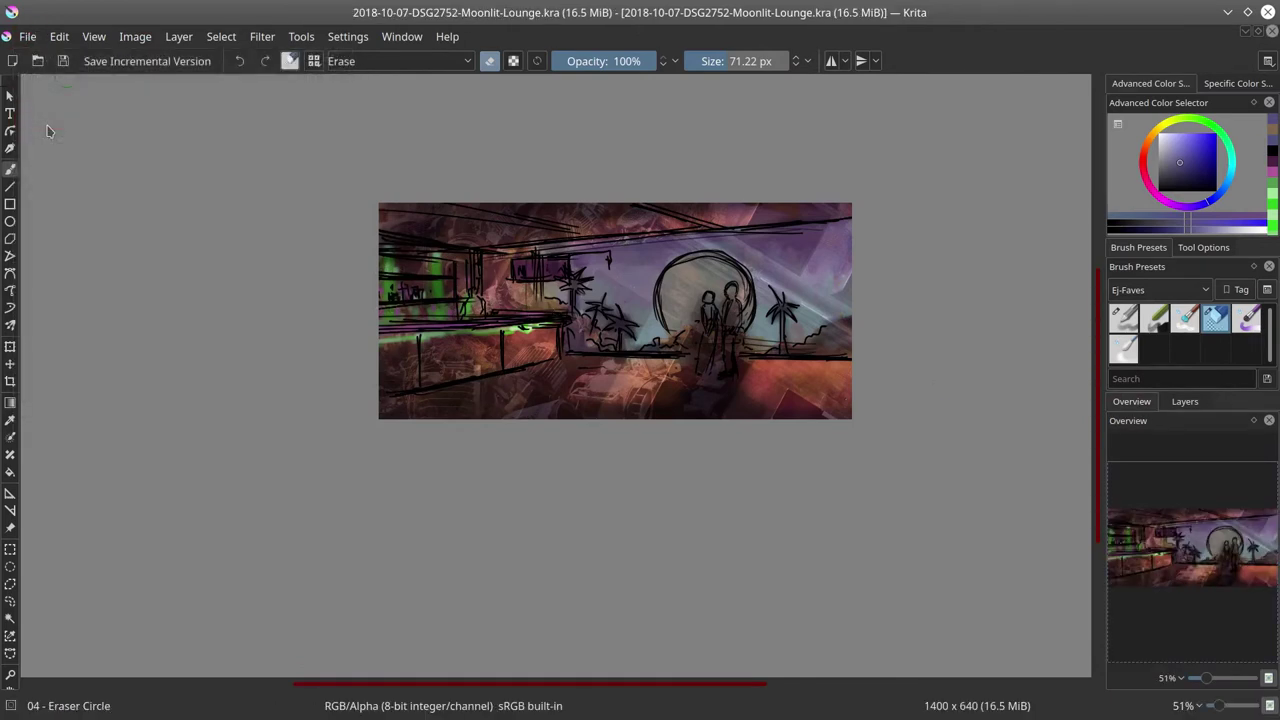
Step: With the Blender Textured Soft brush at 33.45 px, smooth the photo texture on the floor and blend away the sketch lines around the moon
click(1184, 318)
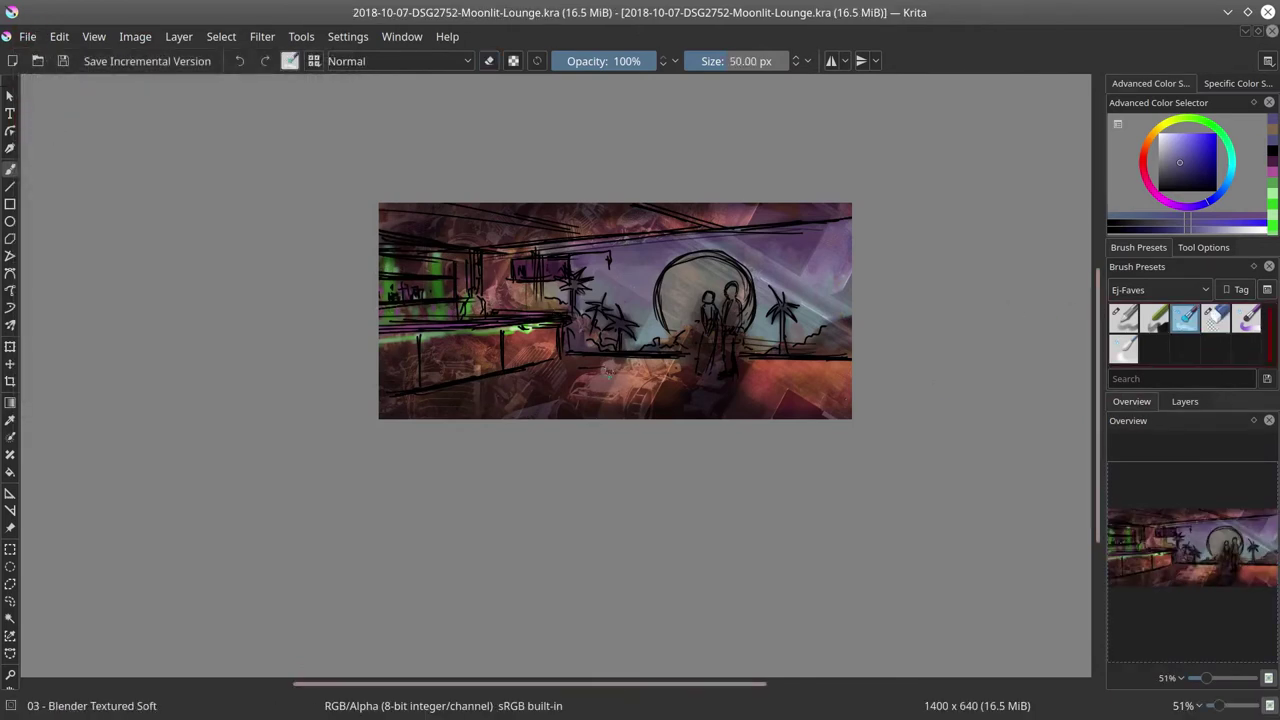
mouse_move(586, 380)
mouse_down()
mouse_move(620, 358)
mouse_move(684, 361)
mouse_up()
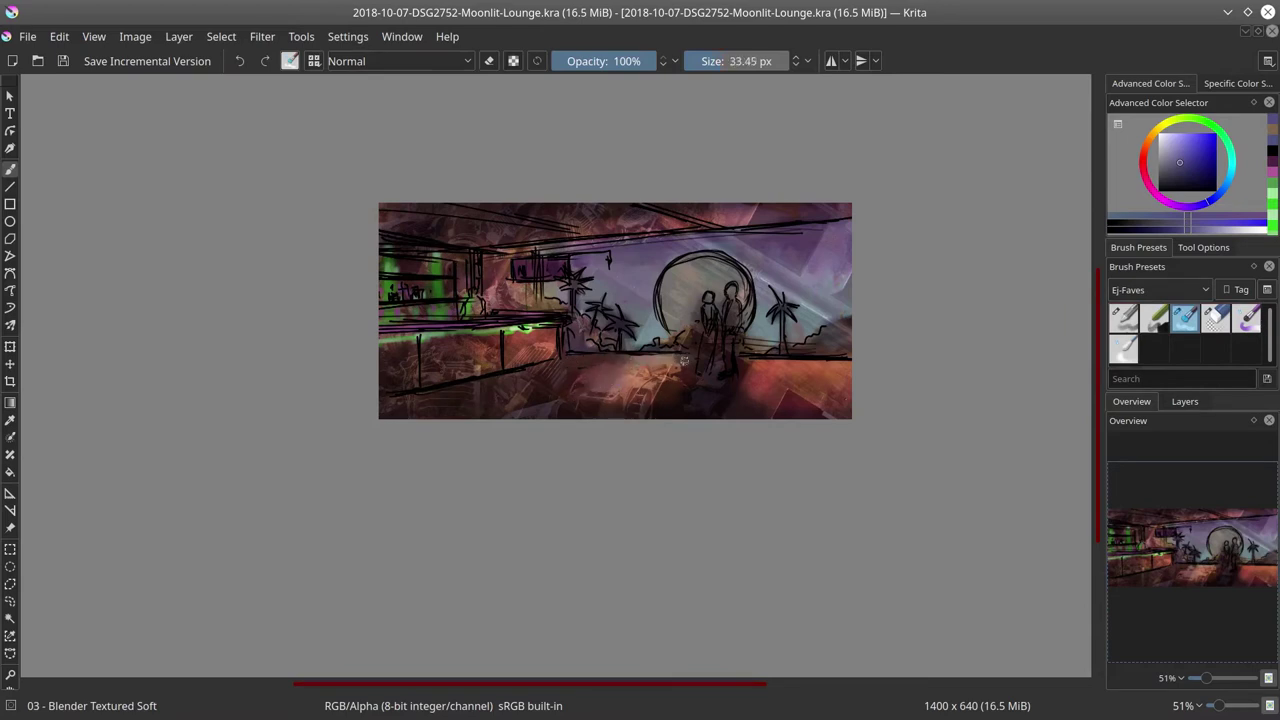
mouse_move(608, 396)
mouse_down()
mouse_move(615, 380)
mouse_move(640, 396)
mouse_move(671, 381)
mouse_up()
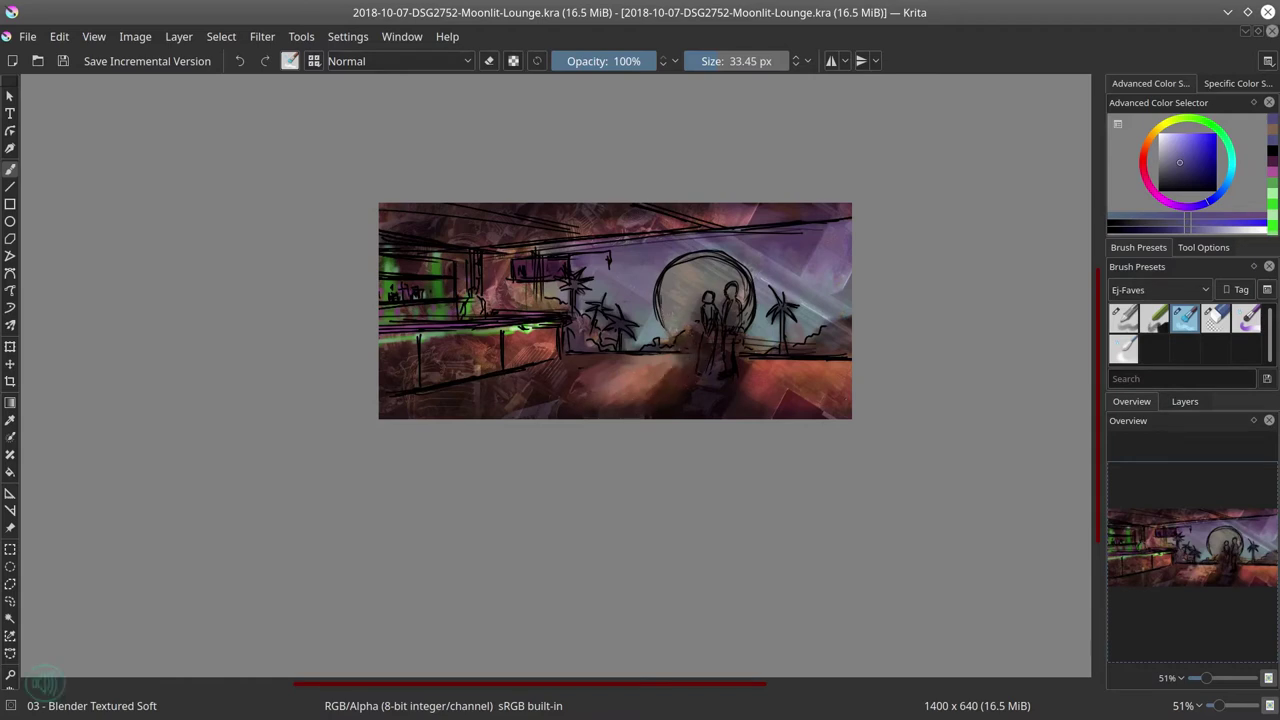
mouse_move(664, 290)
mouse_down()
mouse_move(690, 262)
mouse_move(715, 262)
mouse_move(692, 264)
mouse_move(664, 322)
mouse_move(695, 258)
mouse_move(741, 272)
mouse_move(749, 314)
mouse_move(721, 302)
mouse_move(723, 259)
mouse_up()
ctrl+click(714, 273)
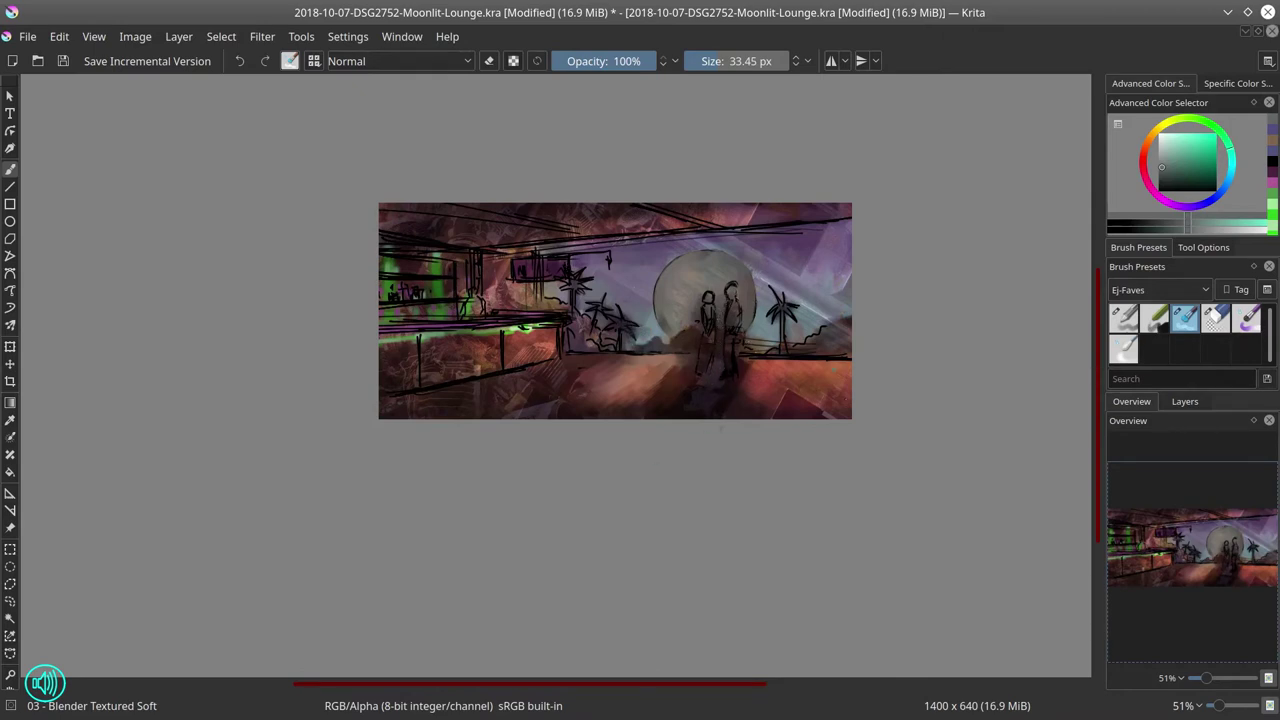
Step: Smooth the remaining texture and sketch lines across the floor with Blender Textured Soft, and raise the brush size to 38.70 px
click(1185, 402)
click(1132, 401)
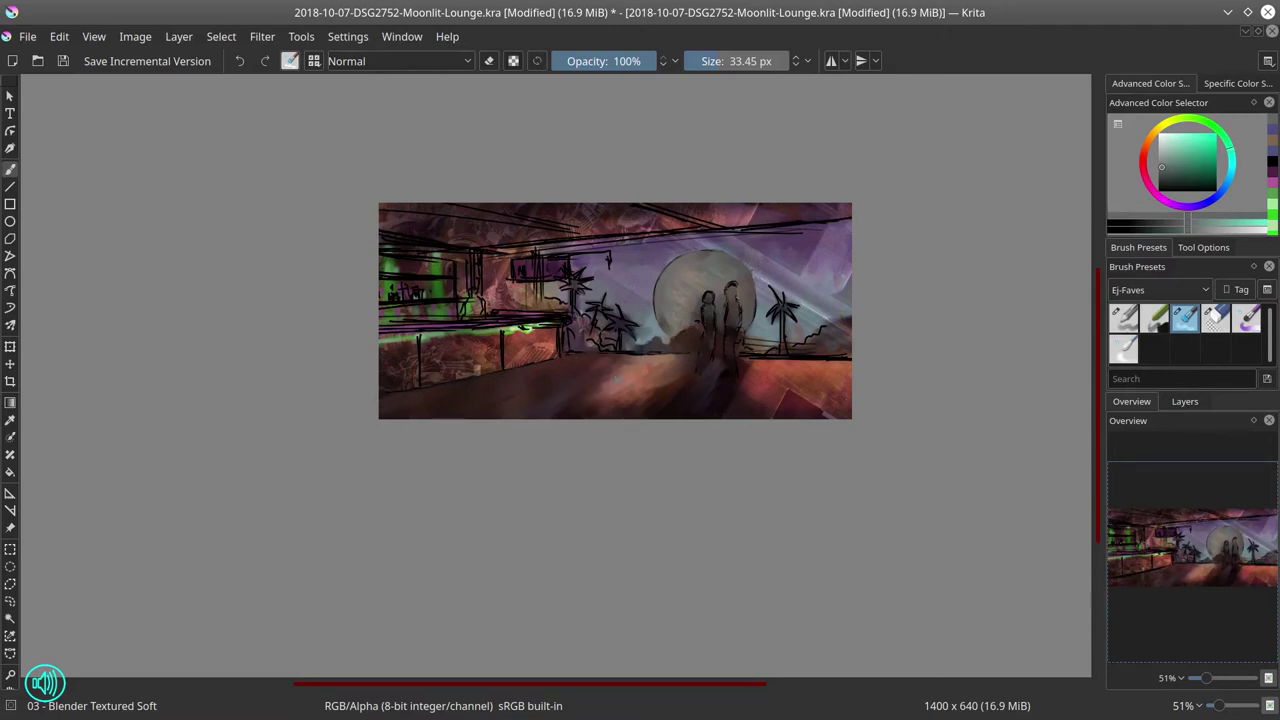
mouse_move(630, 361)
mouse_down()
mouse_move(682, 356)
mouse_move(606, 374)
mouse_up()
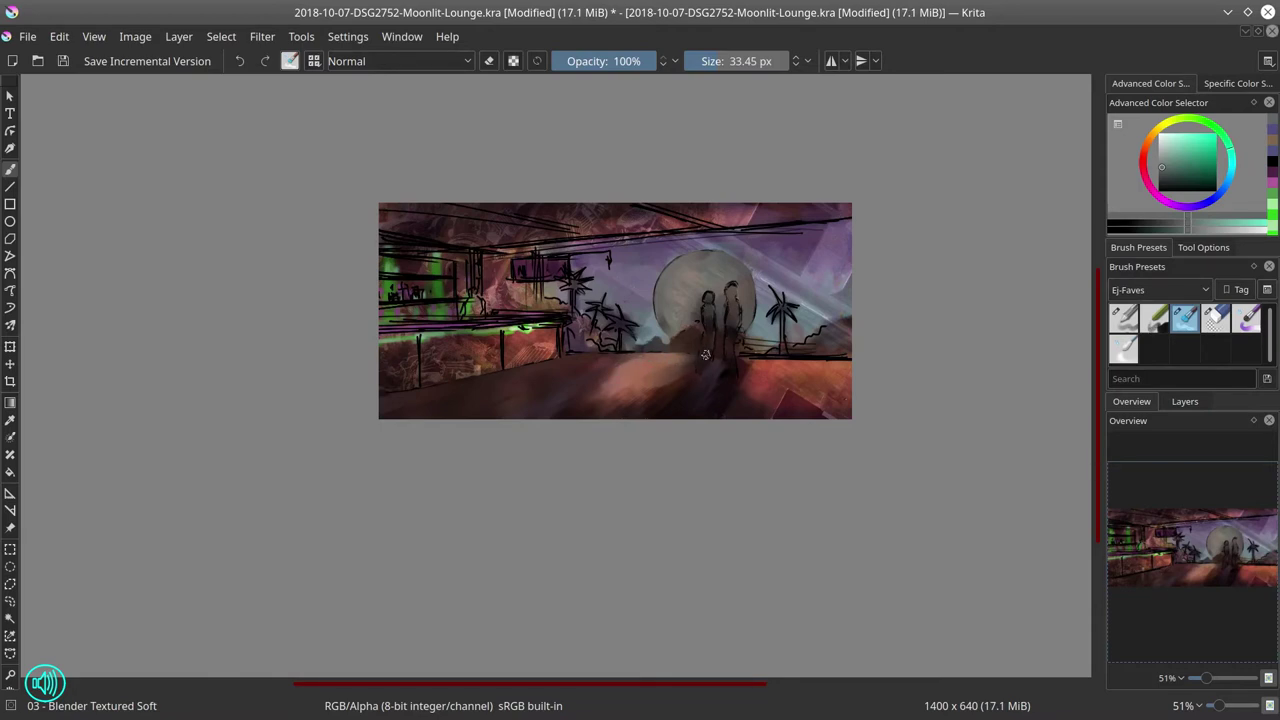
mouse_move(739, 386)
mouse_down()
mouse_move(749, 365)
mouse_move(869, 357)
mouse_up()
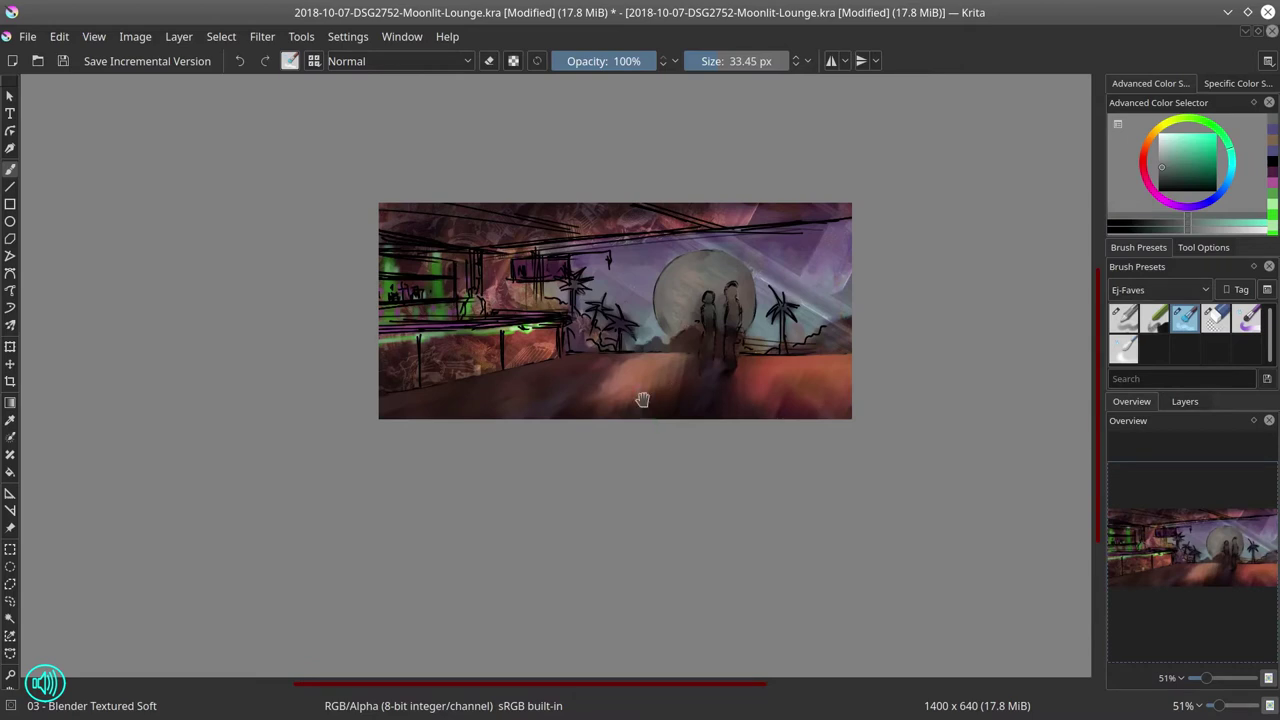
scroll(619, 475, down, 3)
key(bracketright)
key(bracketright)
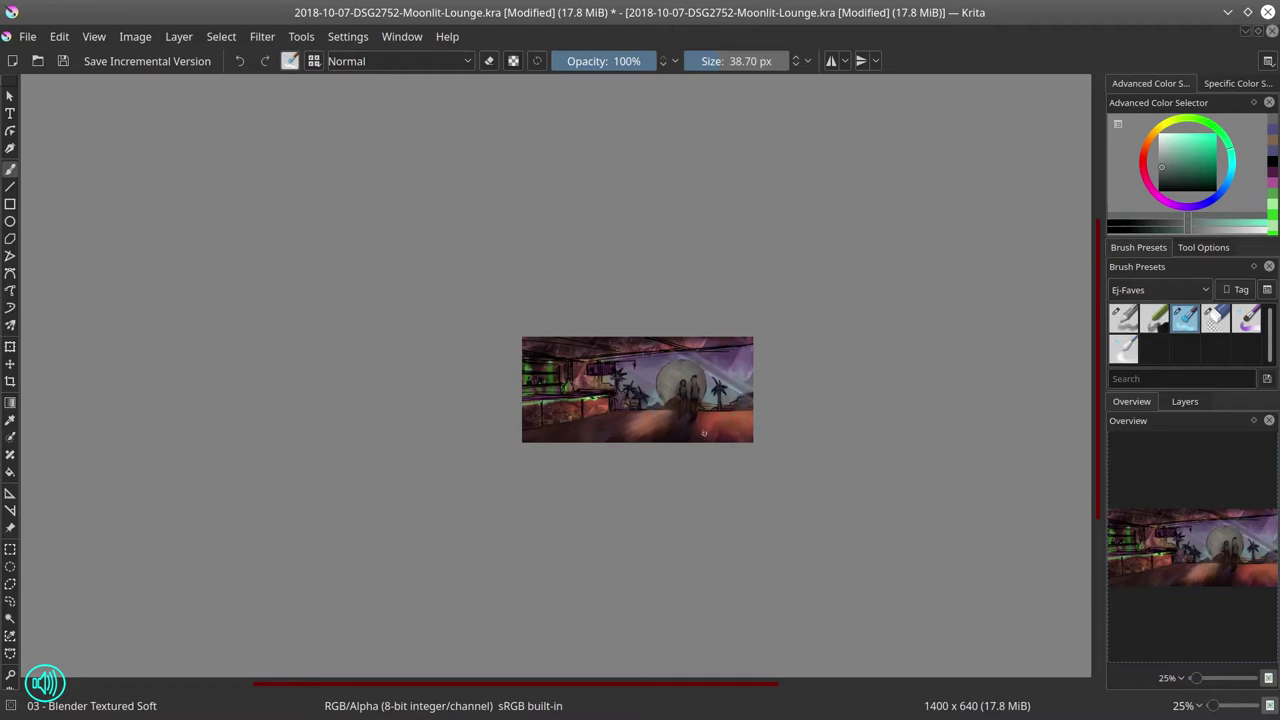
Step: Blend the sketch lines of the lone palm and the hills beside the moon with the brush at 15.83 px
mouse_move(686, 505)
mouse_down()
mouse_move(674, 431)
mouse_move(660, 506)
mouse_up()
drag(640, 370, 630, 370)
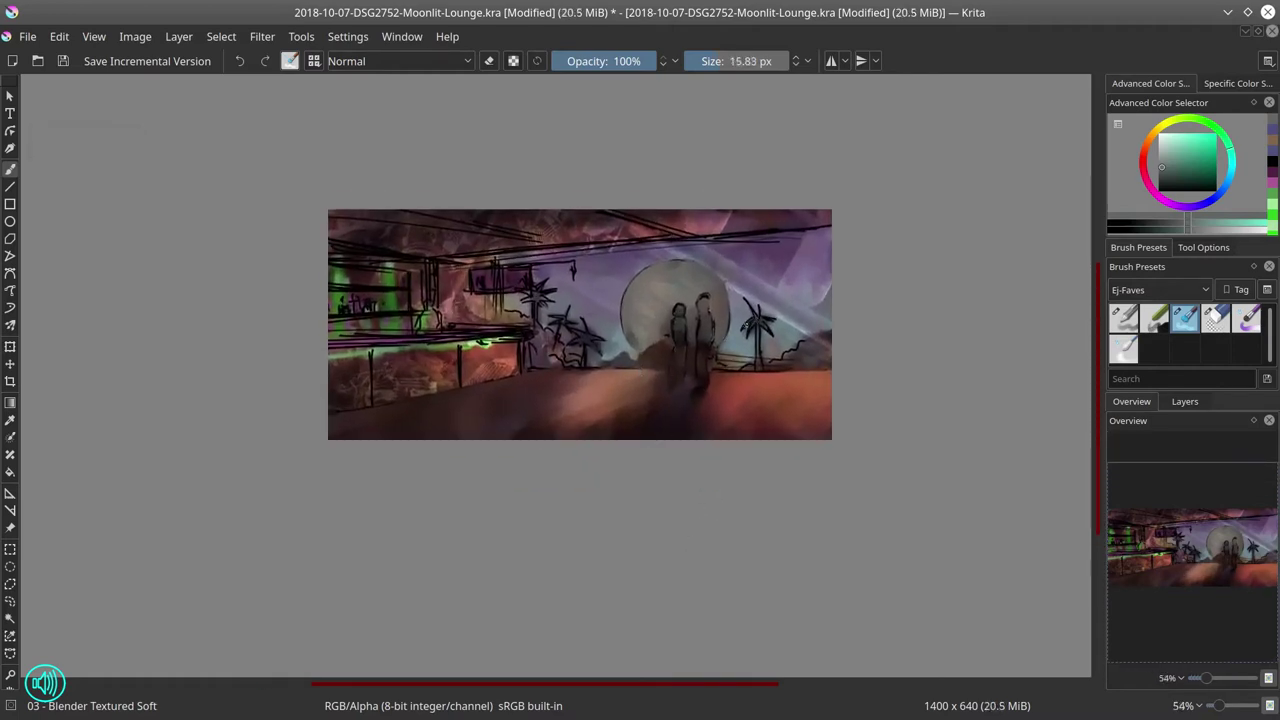
mouse_move(746, 326)
mouse_down()
mouse_move(758, 320)
mouse_move(747, 373)
mouse_up()
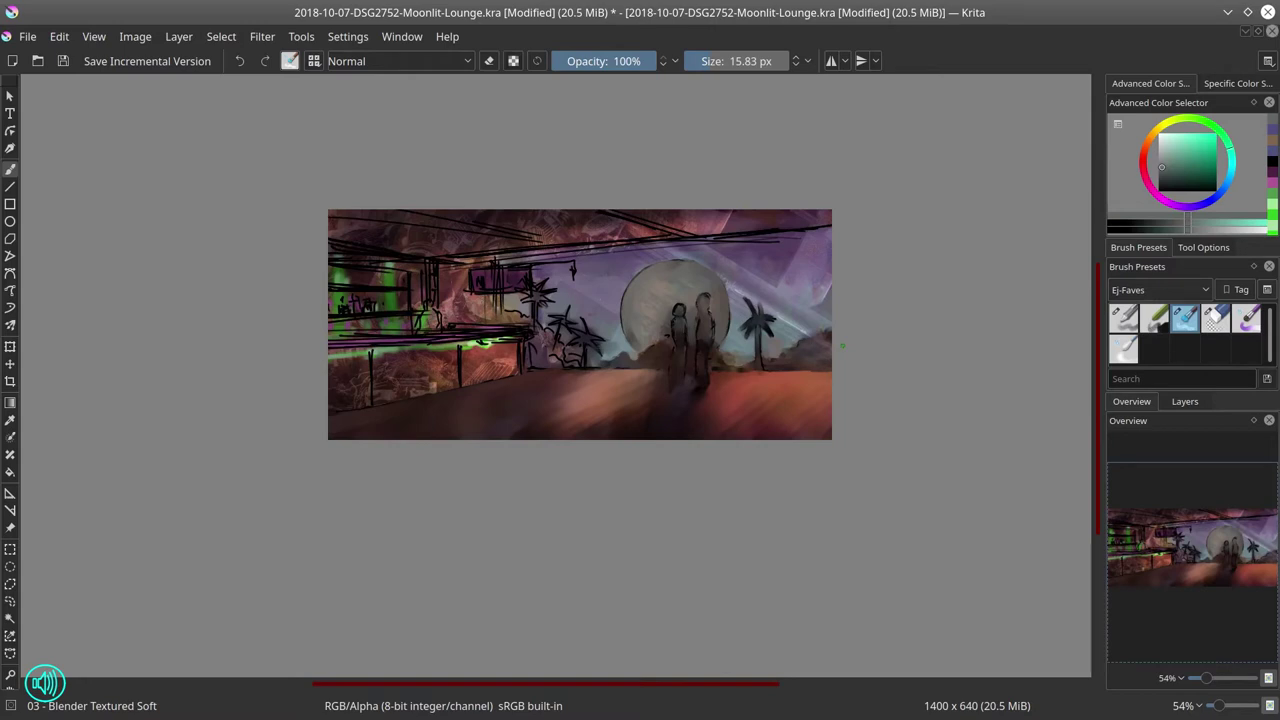
Step: Save the painting and mirror the image horizontally
click(62, 61)
click(135, 36)
click(199, 230)
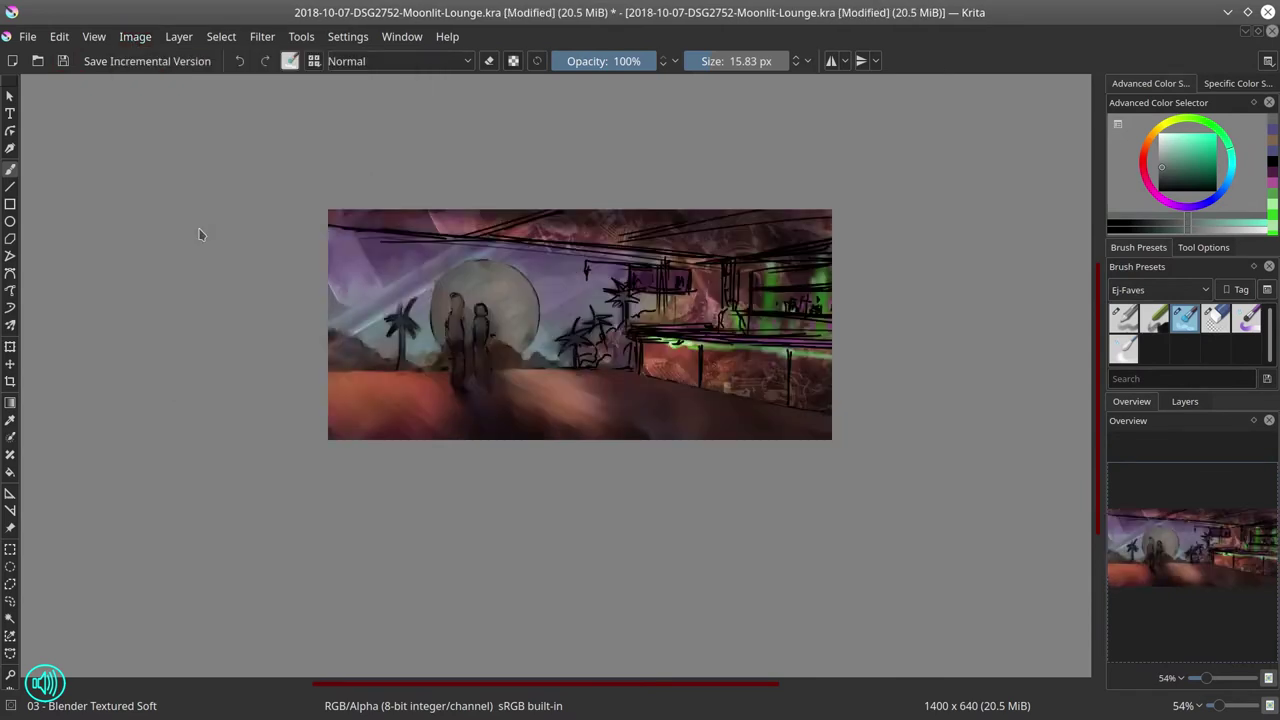
Step: Blend the light beams out of the sky at 37.20 px and soften the palms beside the bar at 14.77 px
drag(389, 262, 402, 262)
drag(367, 252, 420, 240)
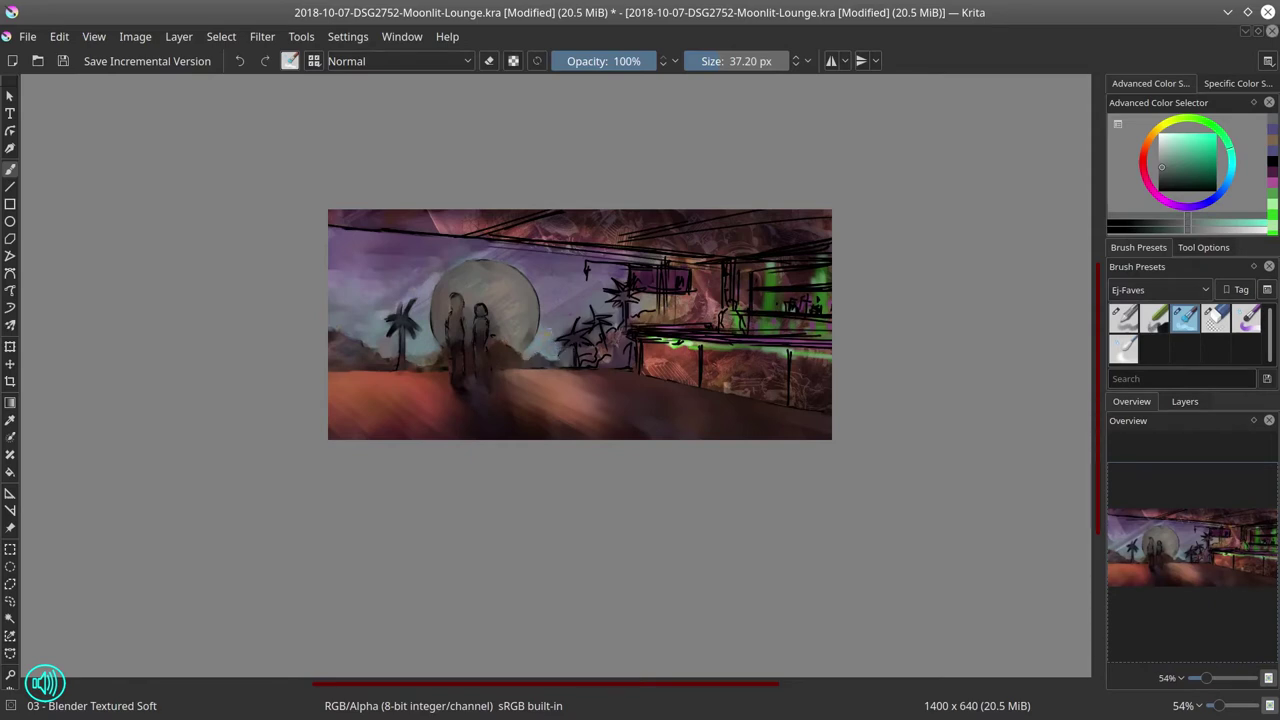
shift+drag(571, 340, 560, 340)
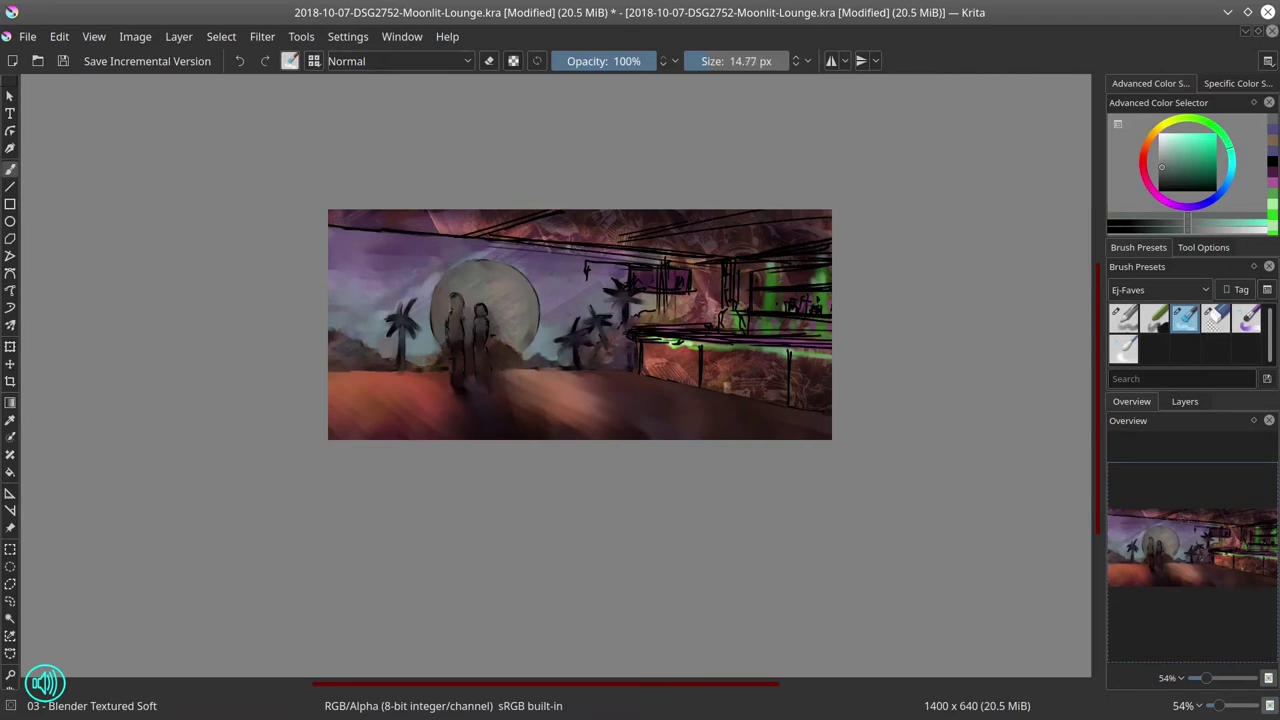
Step: Smooth the wall beside the bar shelves at 30 px and the sketch lines along the counter top at 18.47 px
key(bracketright)
key(bracketright)
key(bracketright)
key(bracketright)
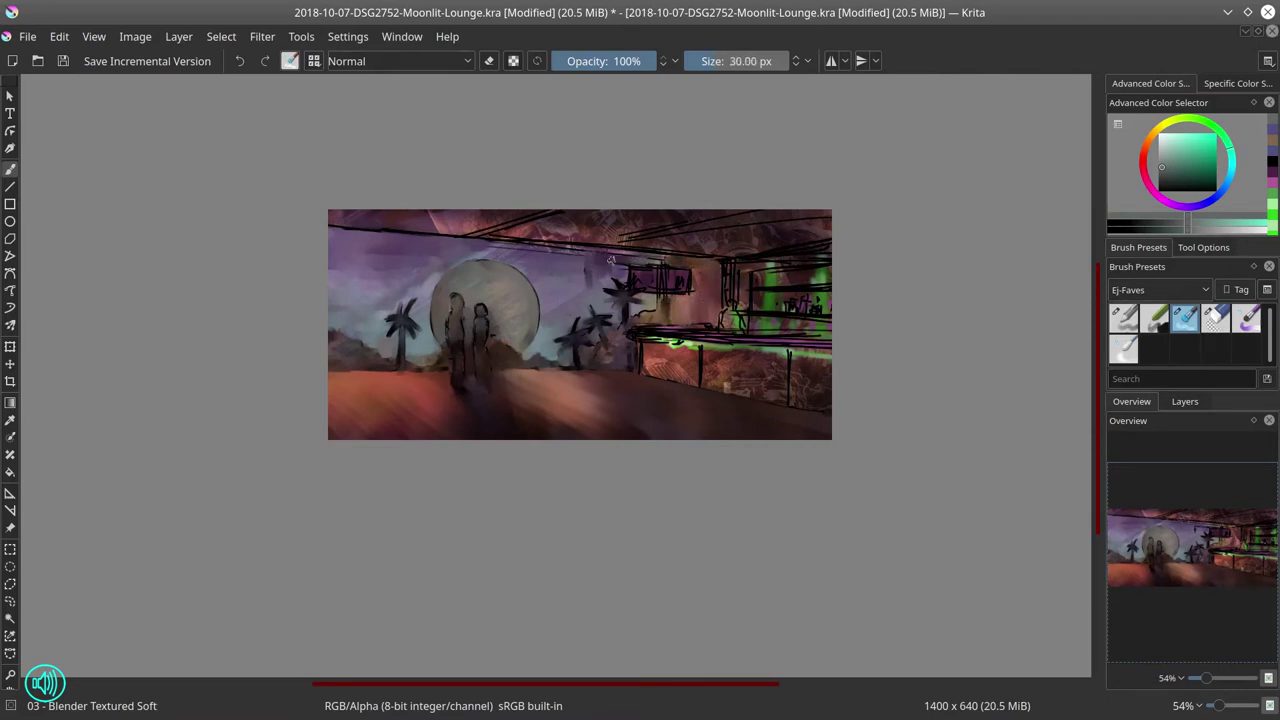
key(bracketleft)
key(bracketleft)
drag(636, 334, 830, 342)
mouse_move(639, 345)
mouse_down()
mouse_move(642, 373)
mouse_move(644, 346)
mouse_move(663, 342)
mouse_move(830, 344)
mouse_up()
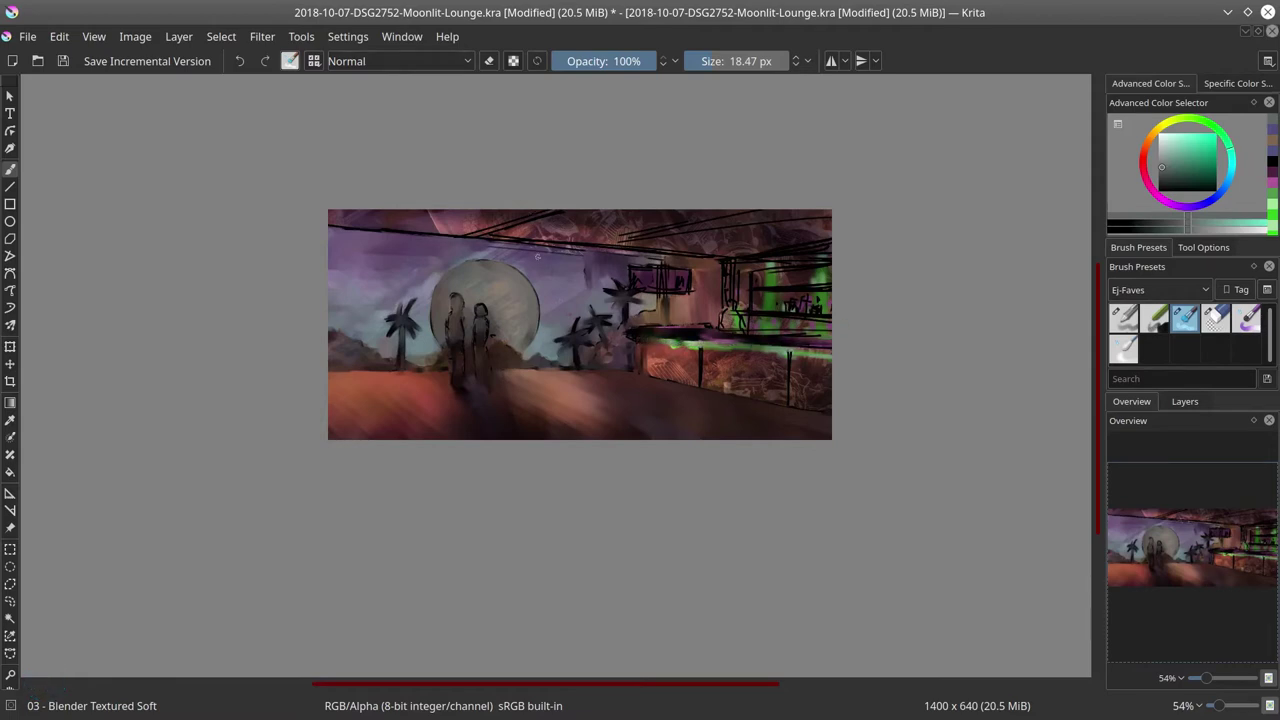
Step: Blend the photo texture and beam sketch lines across the whole ceiling with the brush at about 36.30 px
key(bracketright)
drag(380, 212, 333, 219)
mouse_move(470, 212)
mouse_down()
mouse_move(436, 222)
mouse_move(454, 231)
mouse_up()
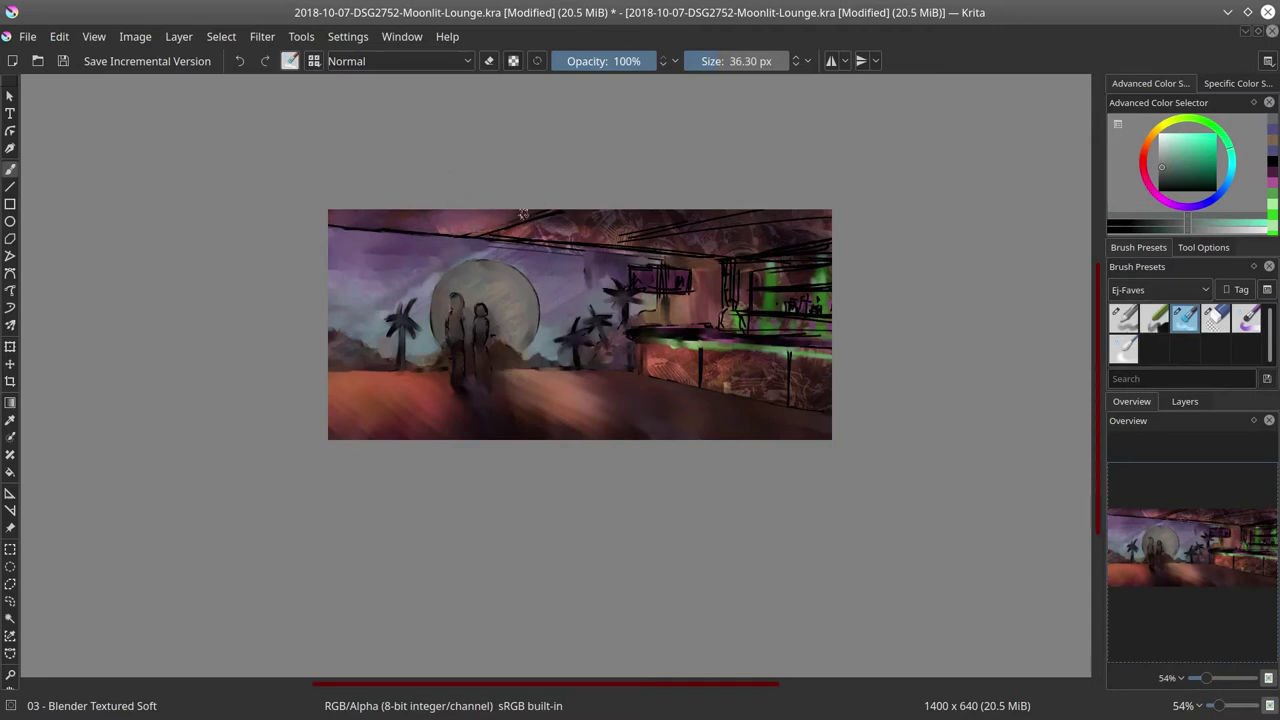
mouse_move(548, 215)
mouse_down()
mouse_move(508, 231)
mouse_move(601, 204)
mouse_move(635, 213)
mouse_move(586, 235)
mouse_move(694, 210)
mouse_move(699, 221)
mouse_move(658, 237)
mouse_move(789, 214)
mouse_move(720, 241)
mouse_move(829, 221)
mouse_move(829, 233)
mouse_move(596, 240)
mouse_move(682, 243)
mouse_move(598, 240)
mouse_move(639, 244)
mouse_move(547, 222)
mouse_move(602, 240)
mouse_move(546, 253)
mouse_move(582, 256)
mouse_move(510, 246)
mouse_move(615, 258)
mouse_move(511, 233)
mouse_move(683, 249)
mouse_move(464, 236)
mouse_move(451, 218)
mouse_move(382, 225)
mouse_move(442, 232)
mouse_move(309, 226)
mouse_up()
Step: Blend the sketch lines where the ceiling's lower edge meets the sky, using brush sizes from 19 to 36.94 px
click(749, 62)
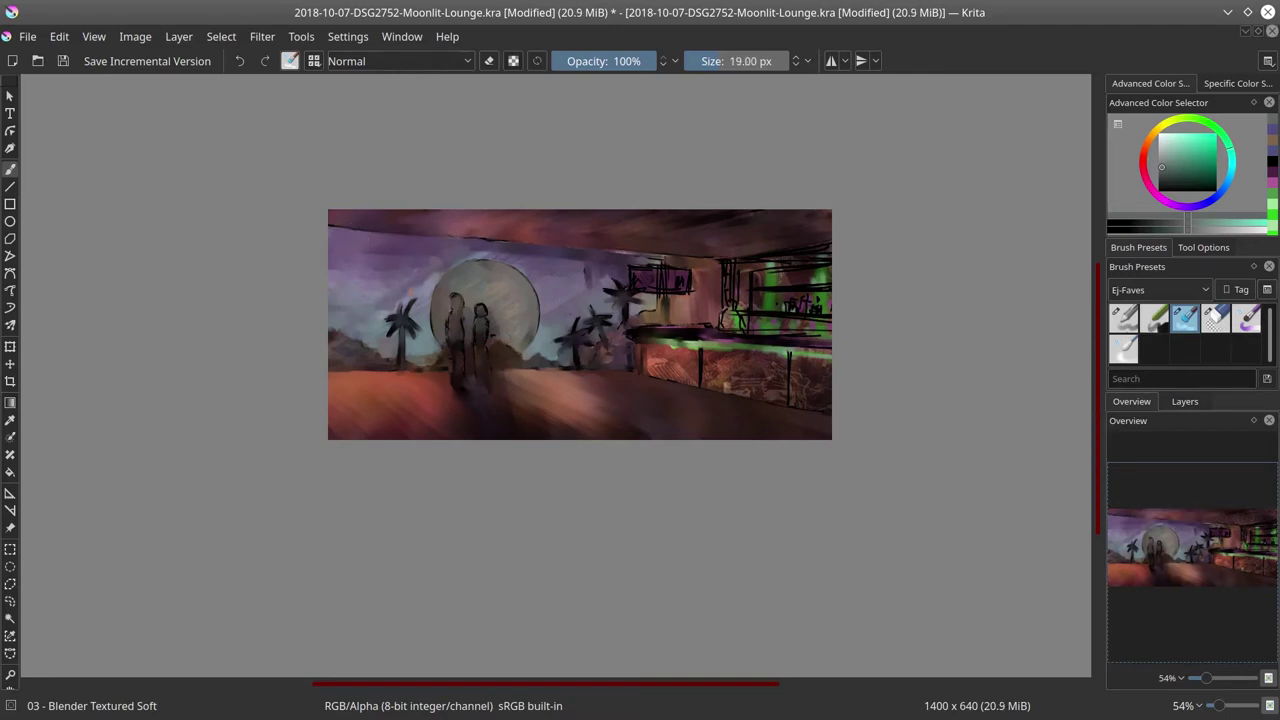
drag(579, 270, 589, 270)
mouse_move(580, 261)
mouse_down()
mouse_move(498, 250)
mouse_move(589, 260)
mouse_move(592, 282)
mouse_move(558, 279)
mouse_move(548, 311)
mouse_move(407, 288)
mouse_move(583, 279)
mouse_move(443, 243)
mouse_up()
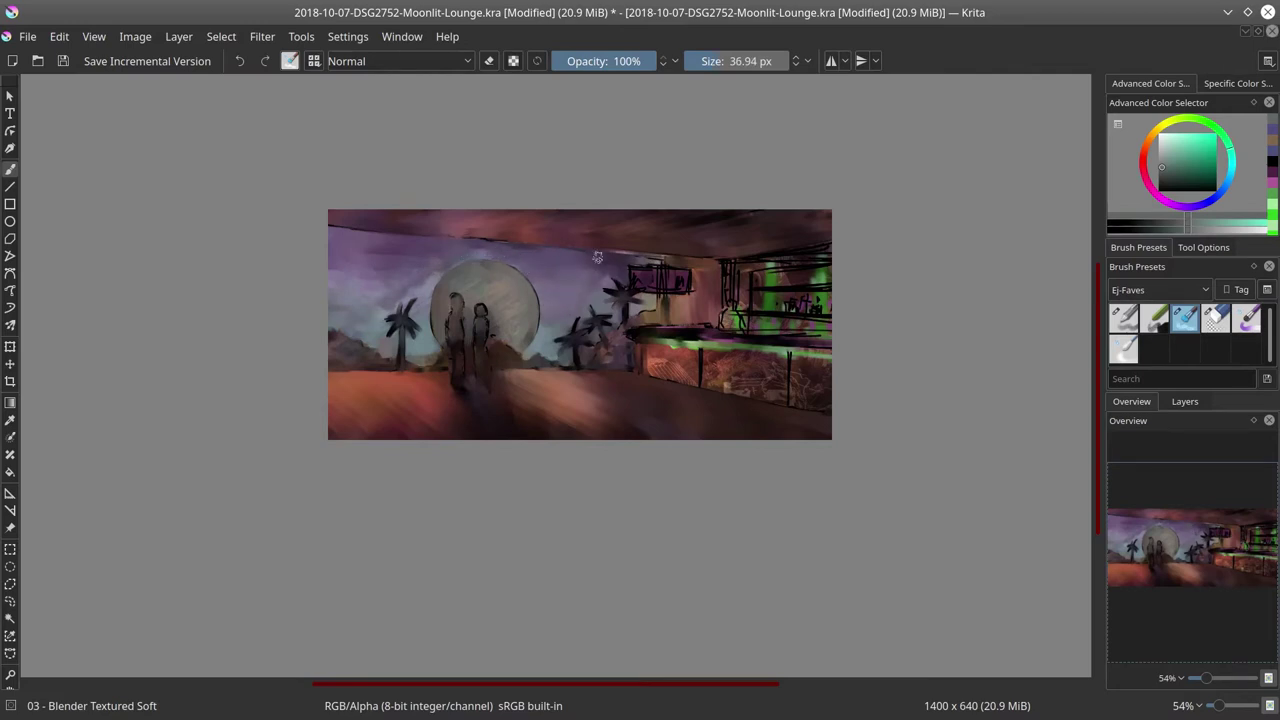
mouse_move(626, 247)
mouse_down()
mouse_move(580, 258)
mouse_move(655, 256)
mouse_up()
Step: Smooth the texture and panel lines on the bar counter's front with the brush at 30.97 px
key(bracketleft)
key(bracketleft)
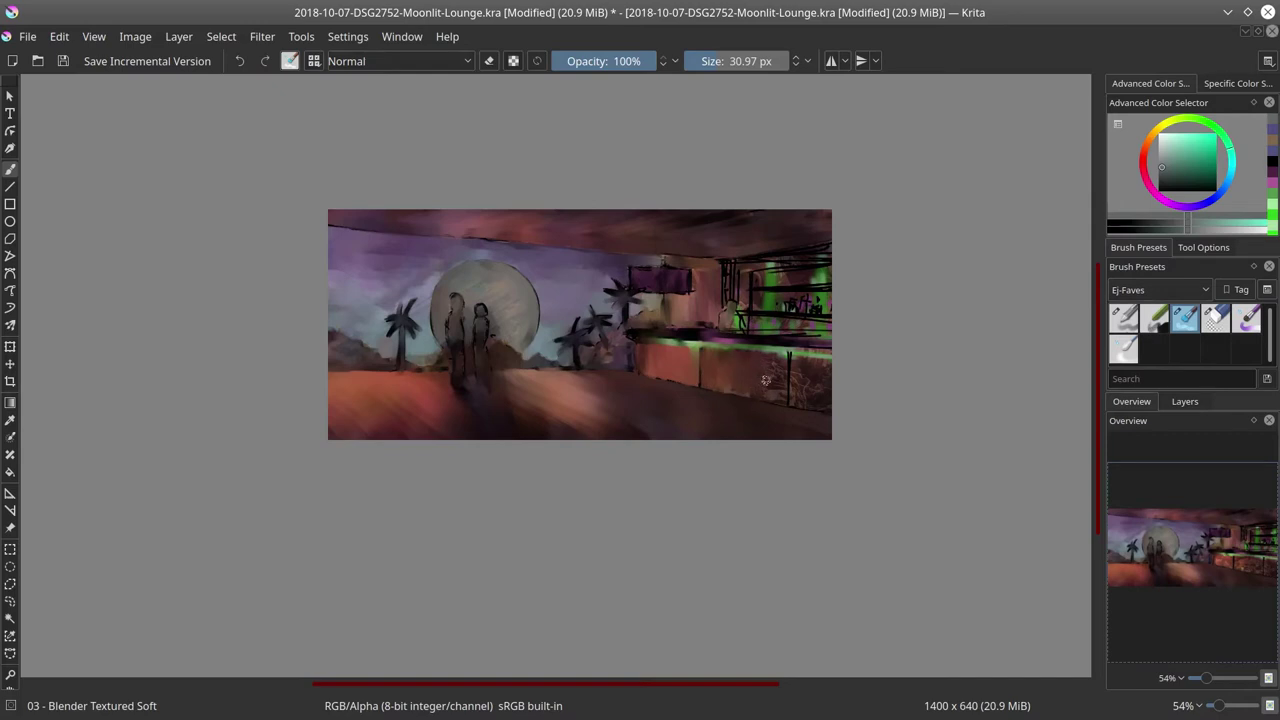
drag(770, 359, 787, 394)
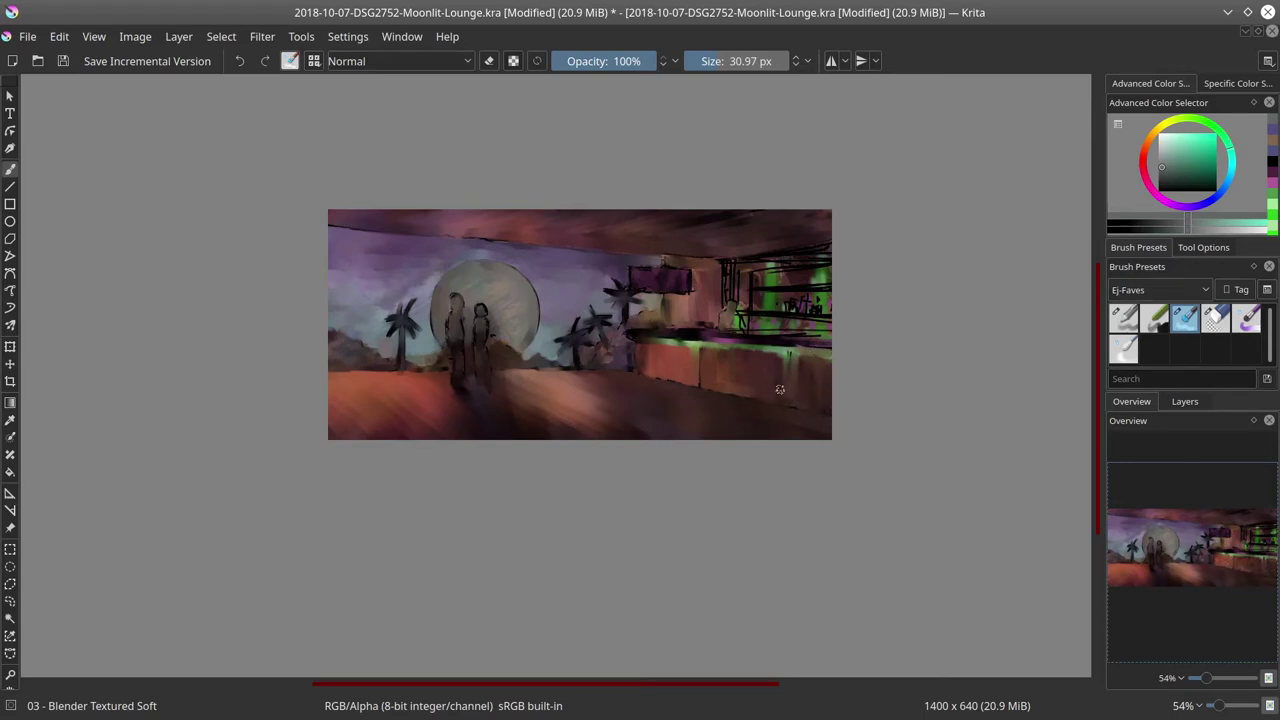
Step: With Basic-4 Flow Opacity at 63% opacity and 20.78 px, paint diagonal light streaks on the floor between the couple and the bar
click(1125, 321)
drag(657, 386, 596, 408)
ctrl+click(592, 416)
mouse_move(496, 382)
mouse_down()
mouse_move(508, 375)
mouse_move(552, 435)
mouse_up()
drag(528, 402, 572, 435)
mouse_move(628, 391)
mouse_down()
mouse_move(593, 375)
mouse_move(662, 400)
mouse_up()
drag(614, 376, 690, 393)
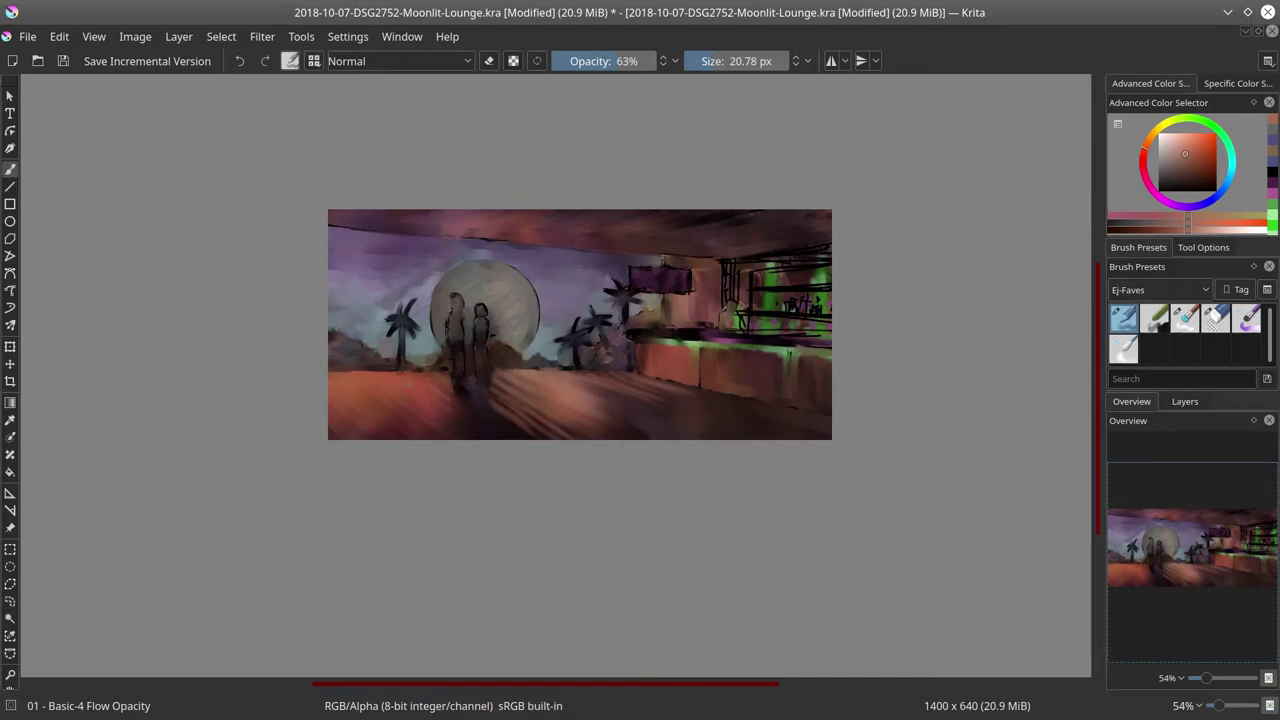
Step: Sample the floor's orange and paint more light streaks from the couple's shadow toward the bar, enlarging the brush to 69.88 px
ctrl+click(366, 388)
mouse_move(421, 401)
mouse_down()
mouse_move(444, 422)
mouse_move(535, 429)
mouse_up()
drag(491, 379, 540, 422)
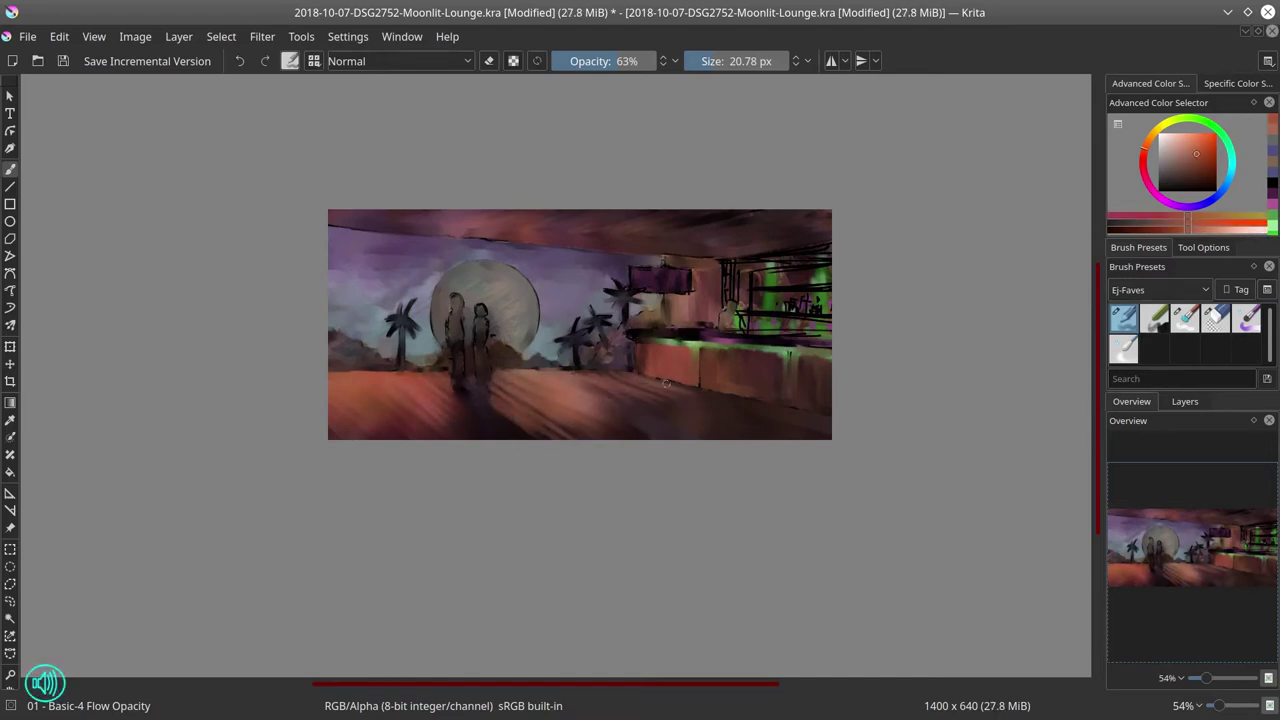
drag(682, 387, 728, 406)
shift+drag(605, 392, 682, 416)
drag(632, 388, 700, 403)
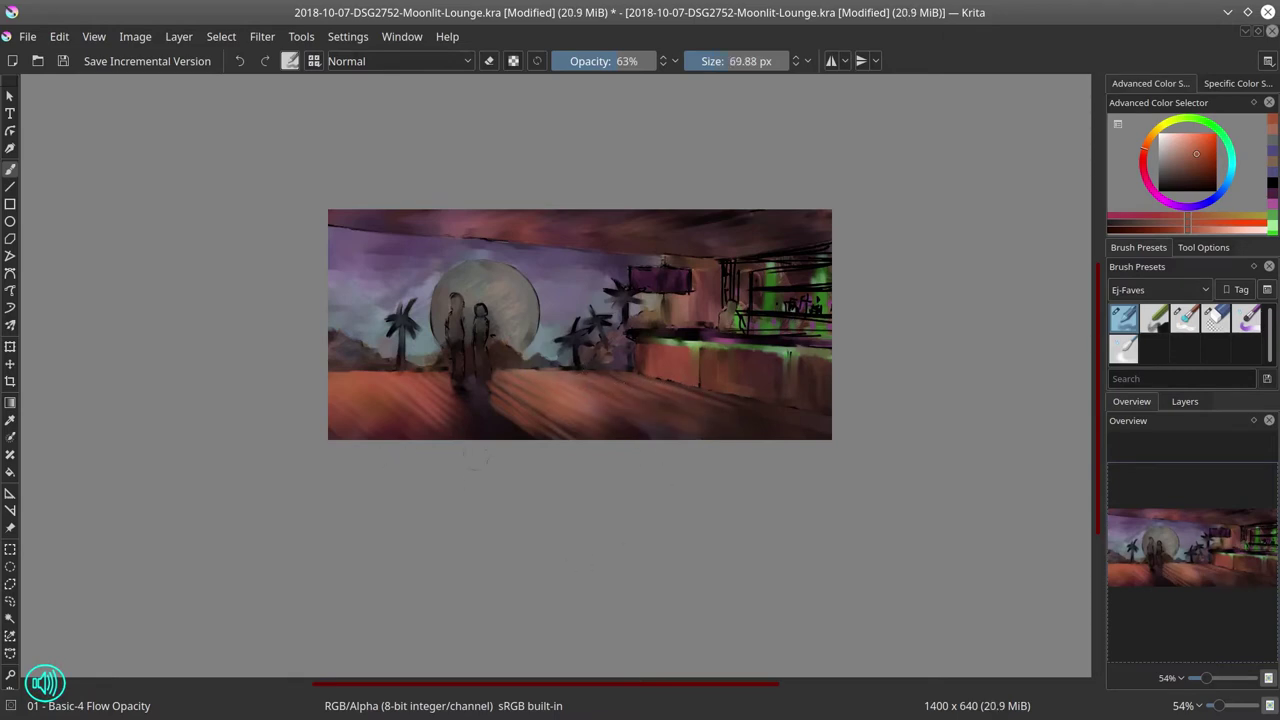
Step: Blend the floor streaks with Blender Textured Soft at 27.34 px and touch them up with Basic-4 Flow Opacity at 25.23 px
key(slash)
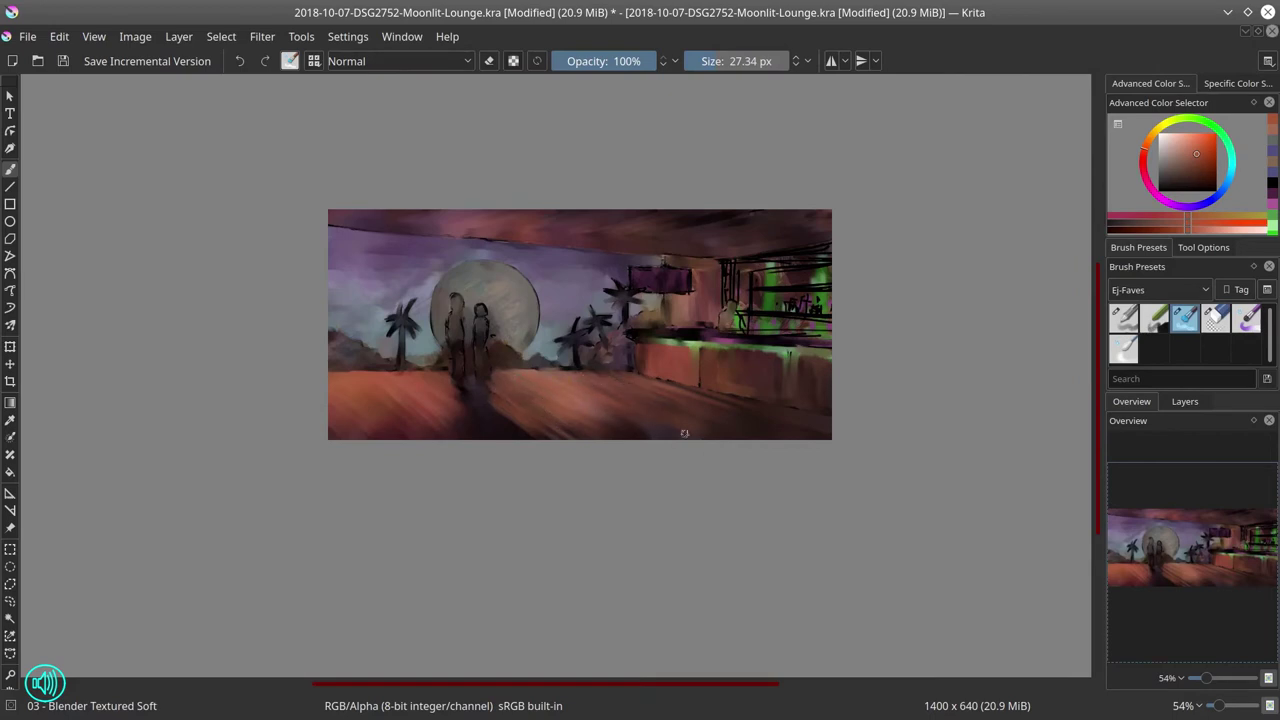
key(slash)
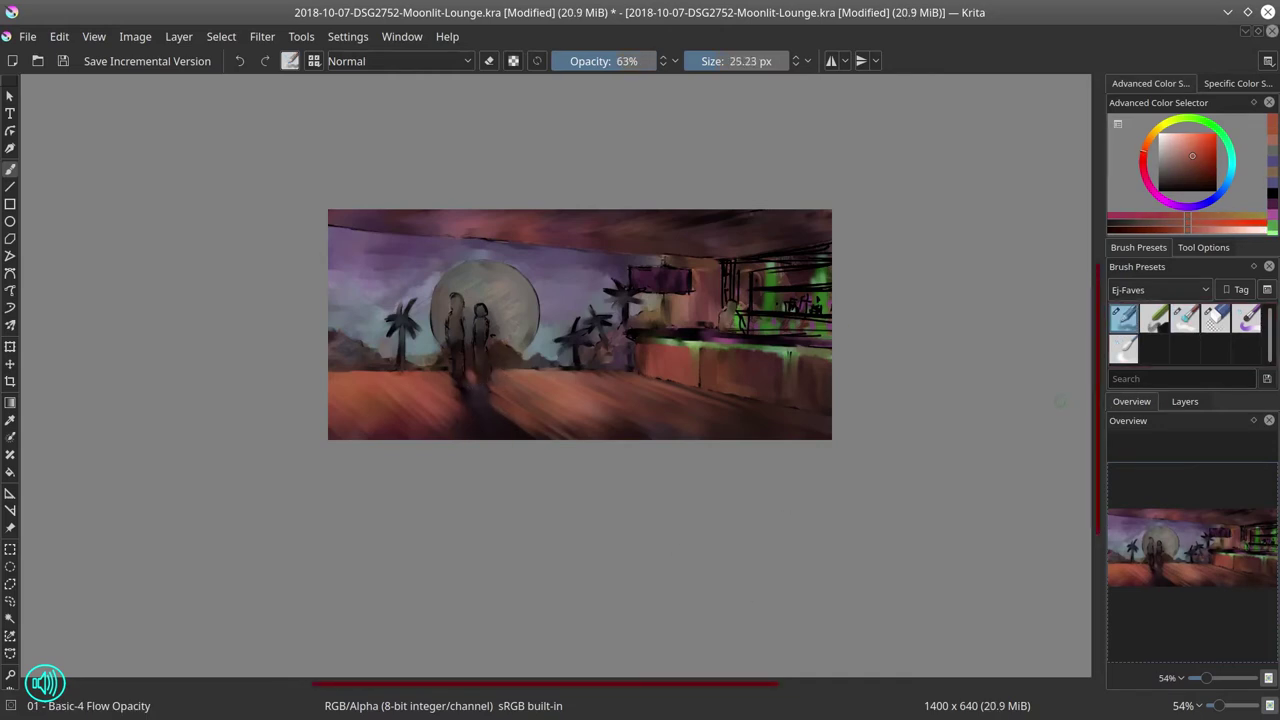
Step: Blend the bar shelves, hanging sign and counter with Blender Textured Soft at 19.03 px, and choose a slightly more saturated red
key(slash)
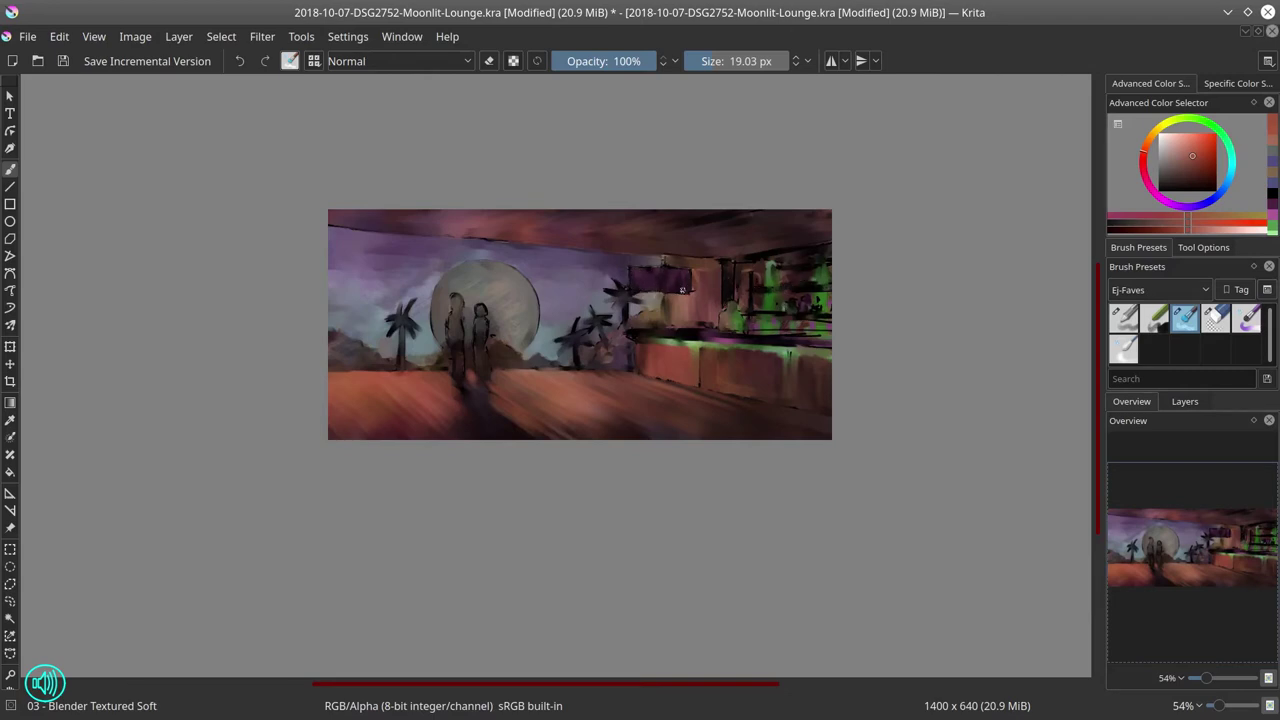
drag(786, 333, 821, 335)
click(1197, 157)
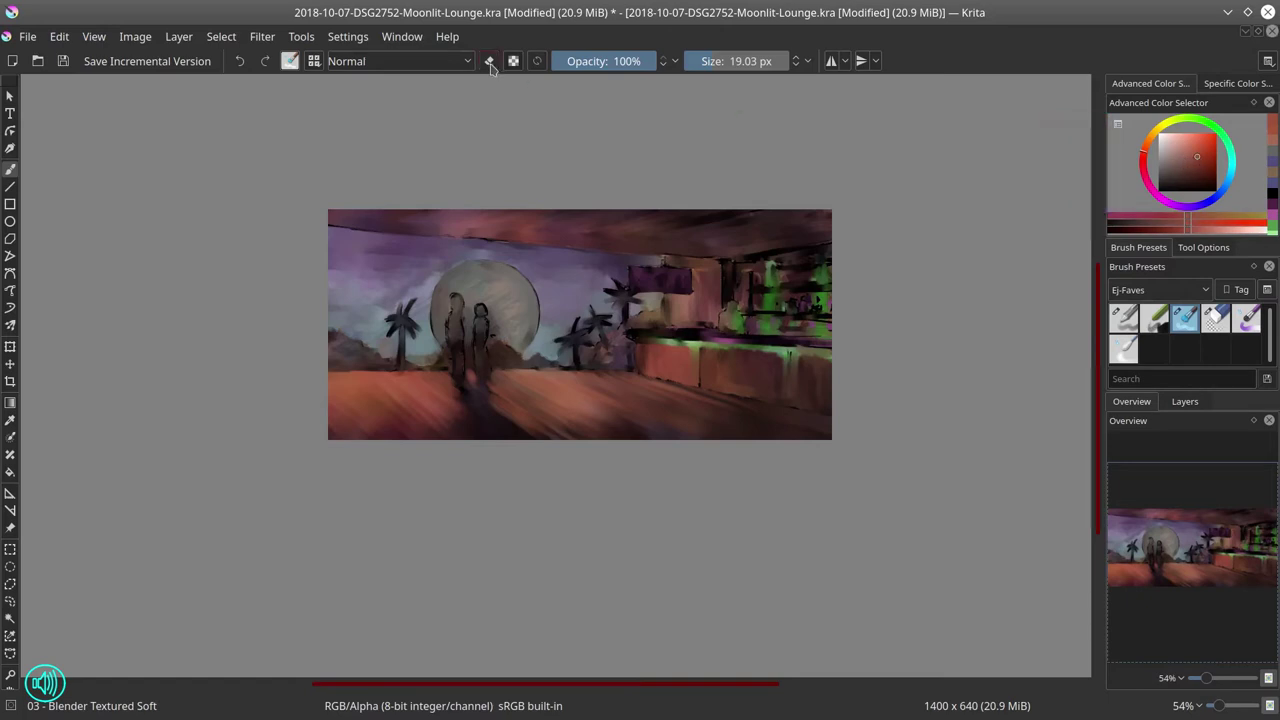
click(466, 61)
click(370, 119)
click(490, 353)
shift+drag(568, 436, 618, 436)
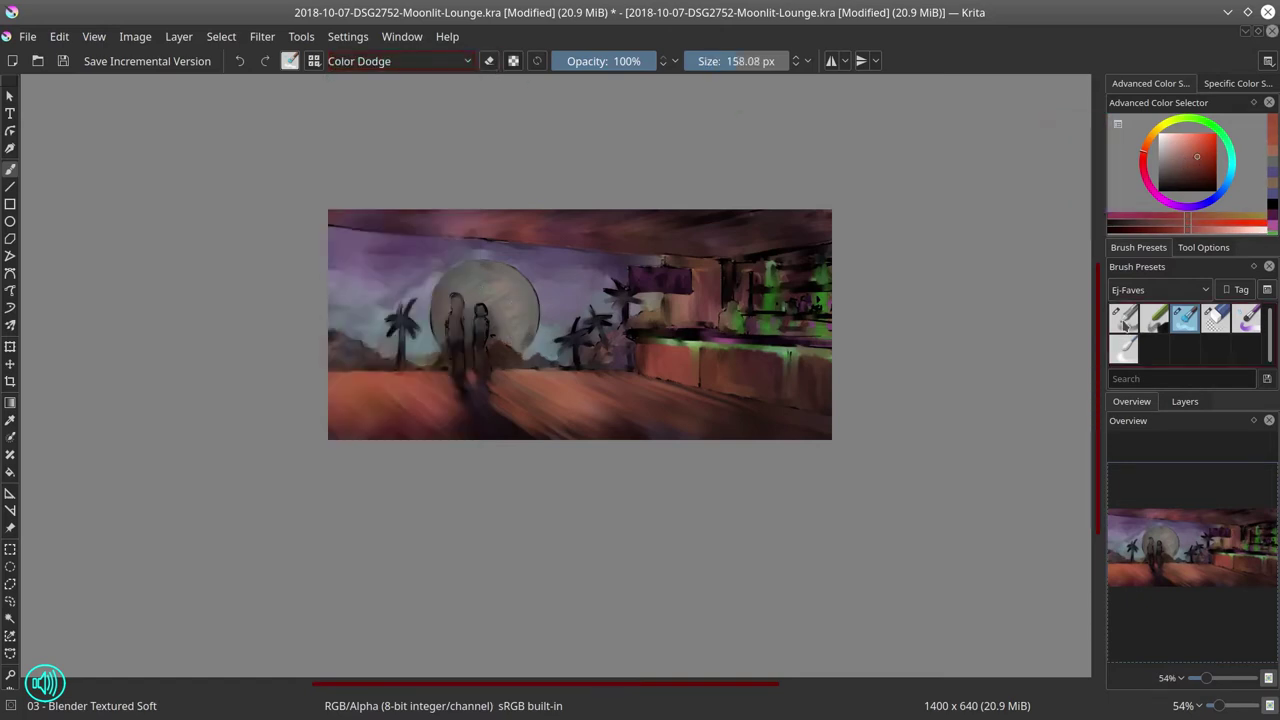
click(1124, 319)
click(1185, 319)
click(467, 62)
click(400, 217)
Step: With Basic-4 Flow Opacity in Color Dodge mode at 268.14 px, paint a warm red glow over the moon and the couple
click(1124, 319)
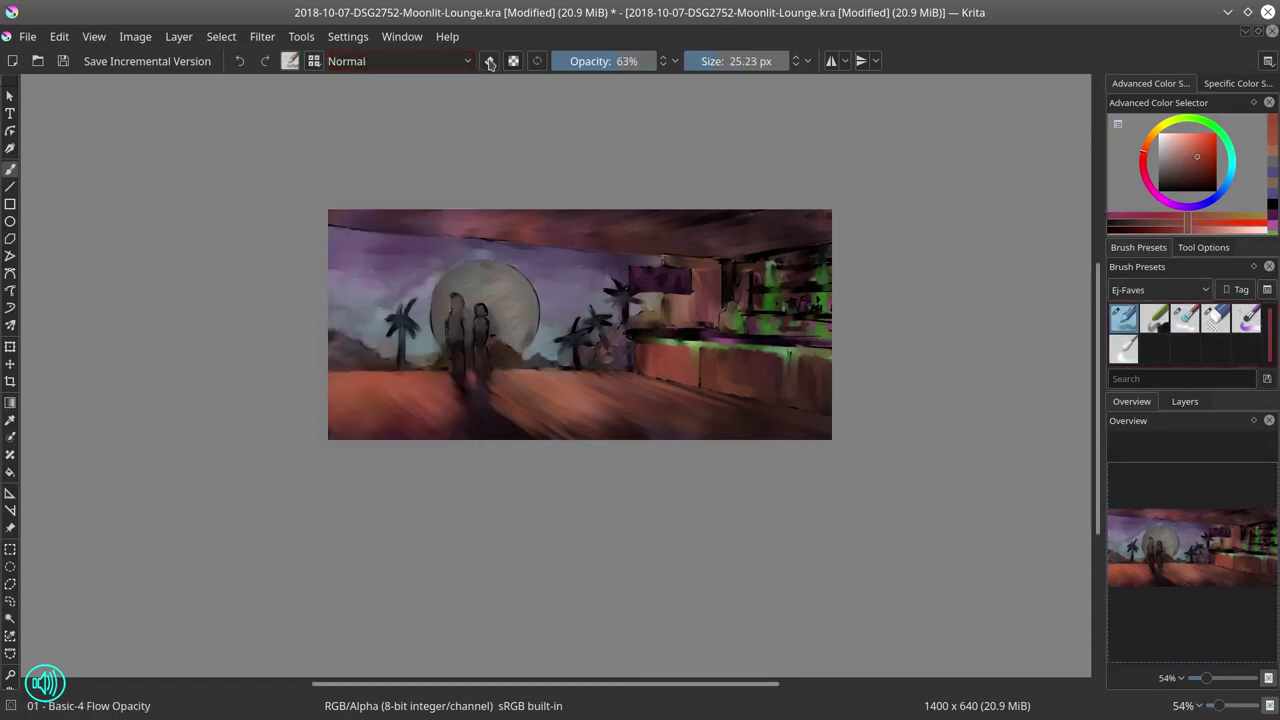
click(468, 62)
click(414, 141)
click(469, 63)
click(363, 121)
shift+drag(482, 271, 569, 271)
mouse_move(490, 304)
mouse_down()
mouse_move(464, 339)
mouse_move(498, 300)
mouse_up()
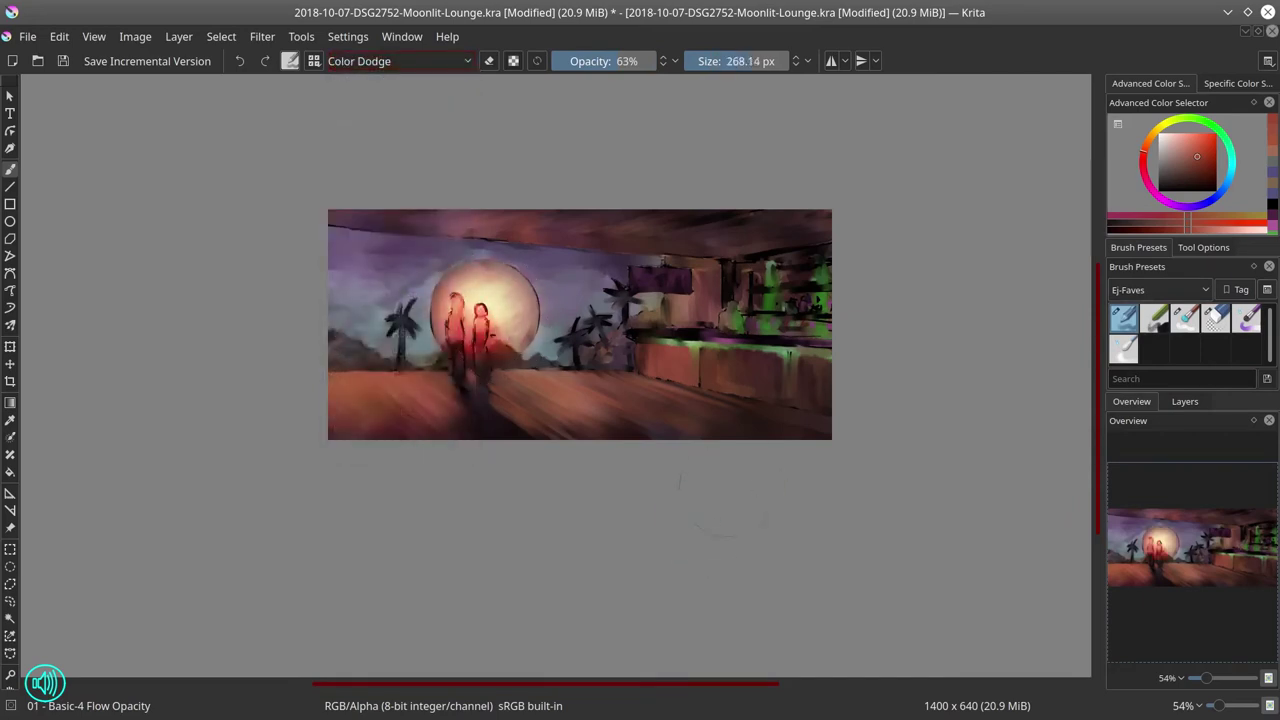
Step: Try a red Color Dodge glow along the horizon and palms at 151.55 px, and undo those strokes
shift+drag(710, 474, 668, 460)
mouse_move(433, 371)
mouse_down()
mouse_move(415, 350)
mouse_move(350, 338)
mouse_up()
drag(546, 342, 588, 336)
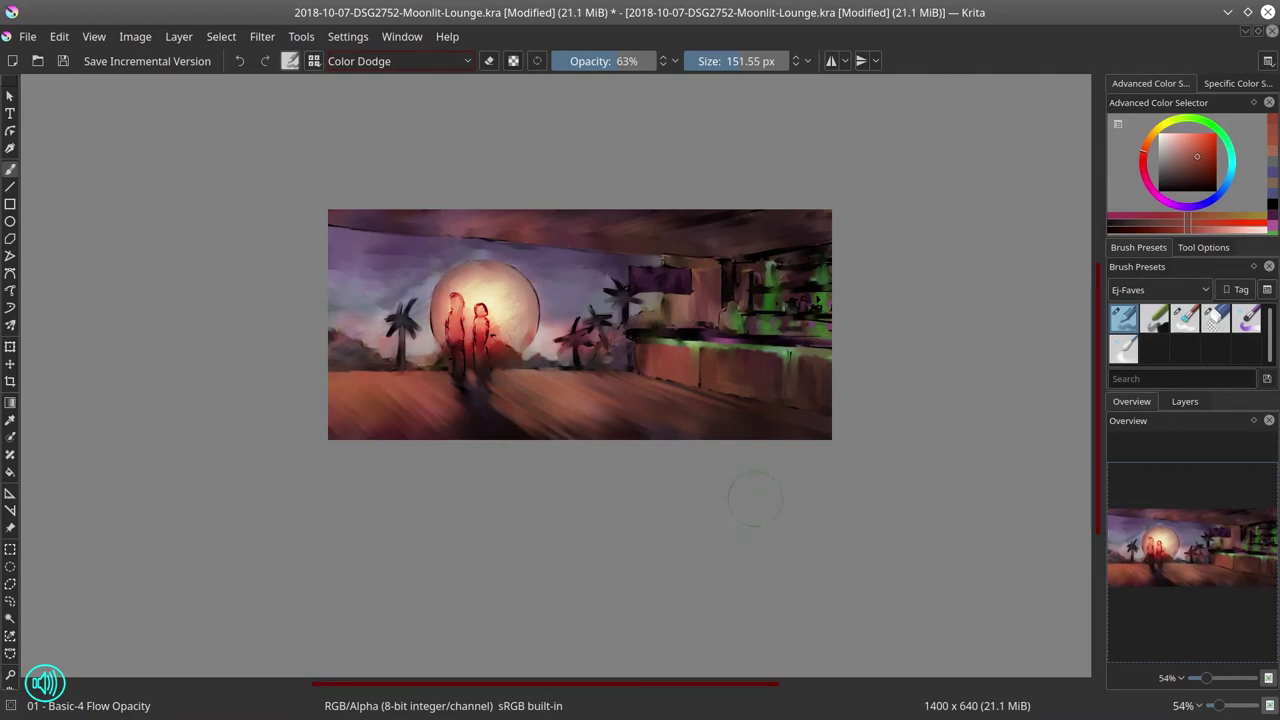
key(ctrl+z)
key(ctrl+z)
key(ctrl+z)
key(ctrl+z)
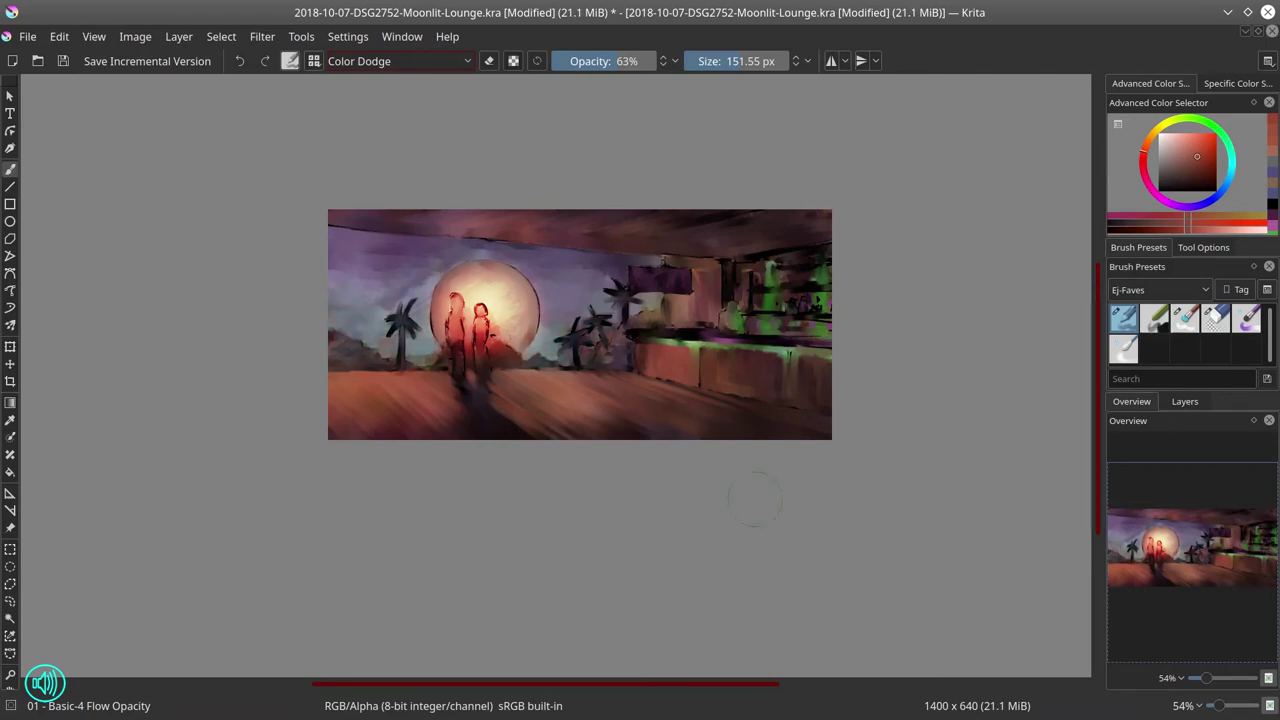
Step: Choose a bright green and paint a Color Dodge glow along the horizon behind the lone palm and hills
click(1213, 126)
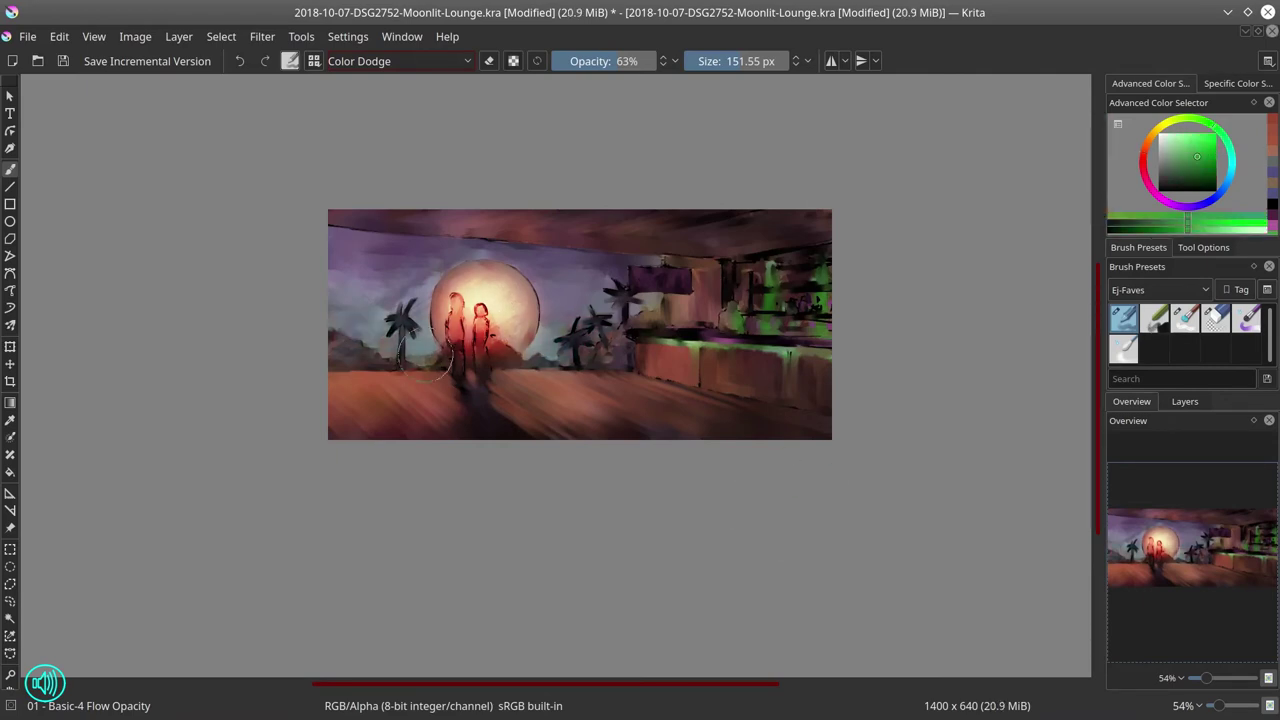
mouse_move(414, 349)
mouse_down()
mouse_move(364, 344)
mouse_move(436, 354)
mouse_up()
drag(352, 343, 440, 356)
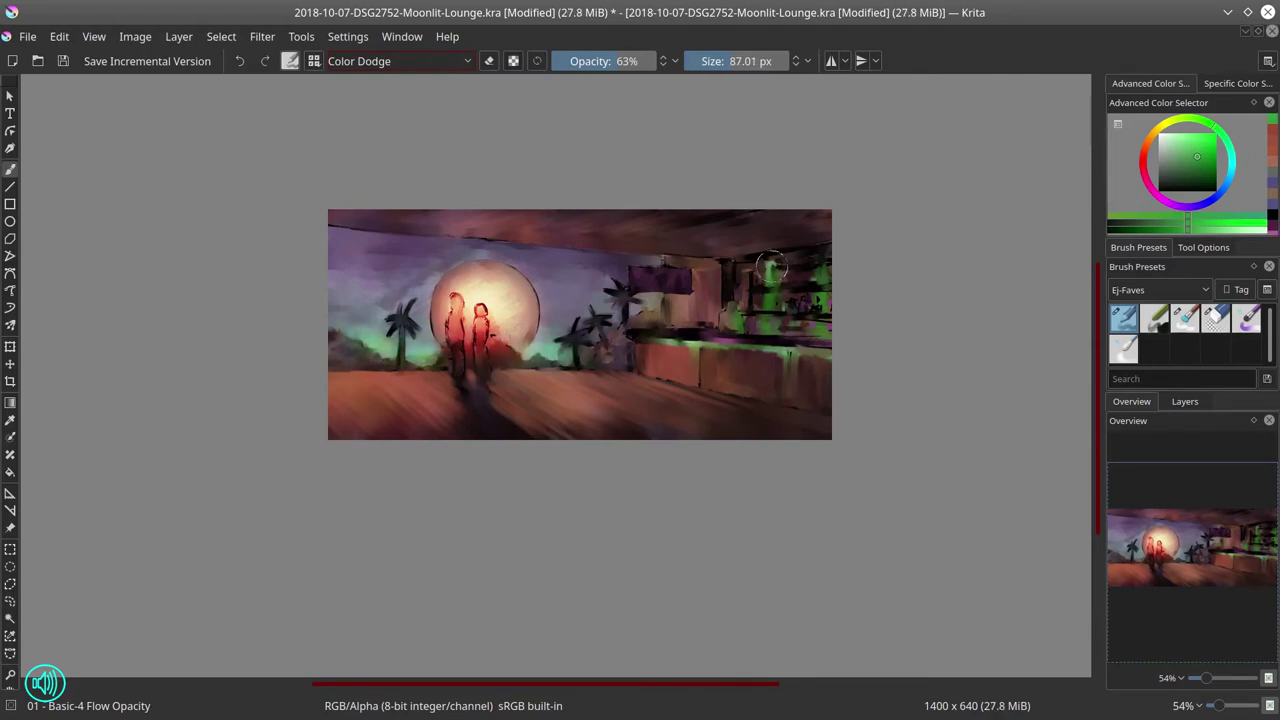
Step: Reduce the brush to 52.45 px and add green Color Dodge light to the bar shelves and counter edge
drag(748, 331, 726, 331)
mouse_move(712, 344)
mouse_down()
mouse_move(672, 344)
mouse_move(712, 347)
mouse_up()
drag(778, 344, 826, 350)
drag(733, 303, 734, 322)
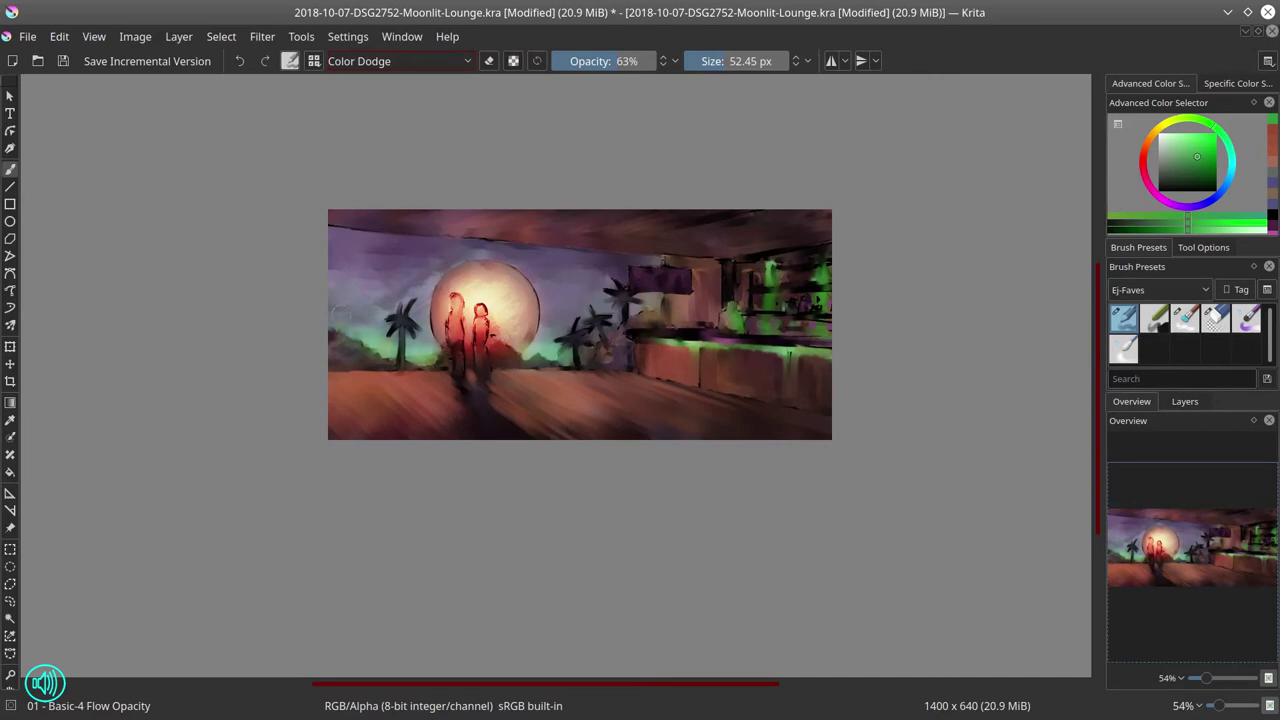
Step: Mirror the image horizontally back to its original orientation
click(136, 66)
click(135, 36)
click(166, 224)
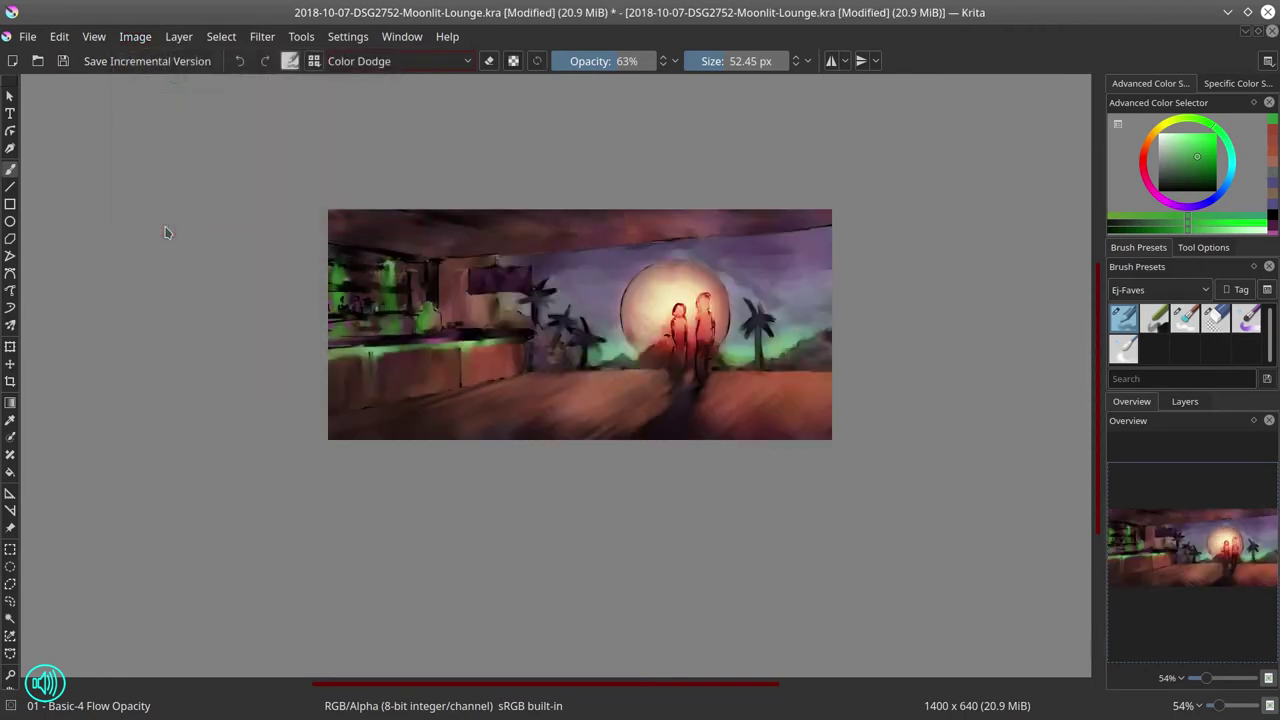
Step: Set the brush to 100% opacity and Normal blending mode, and trim the document to the image size
drag(620, 61, 655, 61)
click(400, 61)
click(350, 214)
click(135, 37)
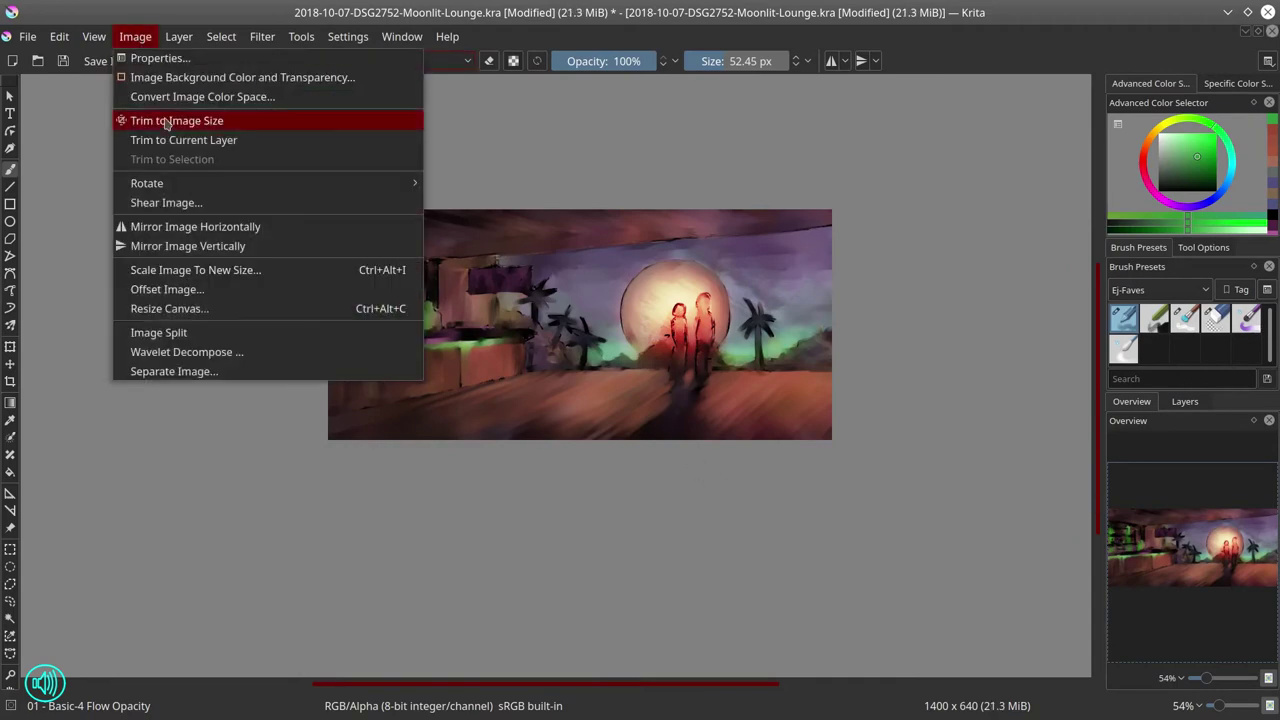
click(166, 122)
Step: Sample a dark purple from beside the palms and paint a 15.53 px strip along the floor's far edge beneath the horizon
drag(687, 534, 728, 500)
ctrl+click(555, 355)
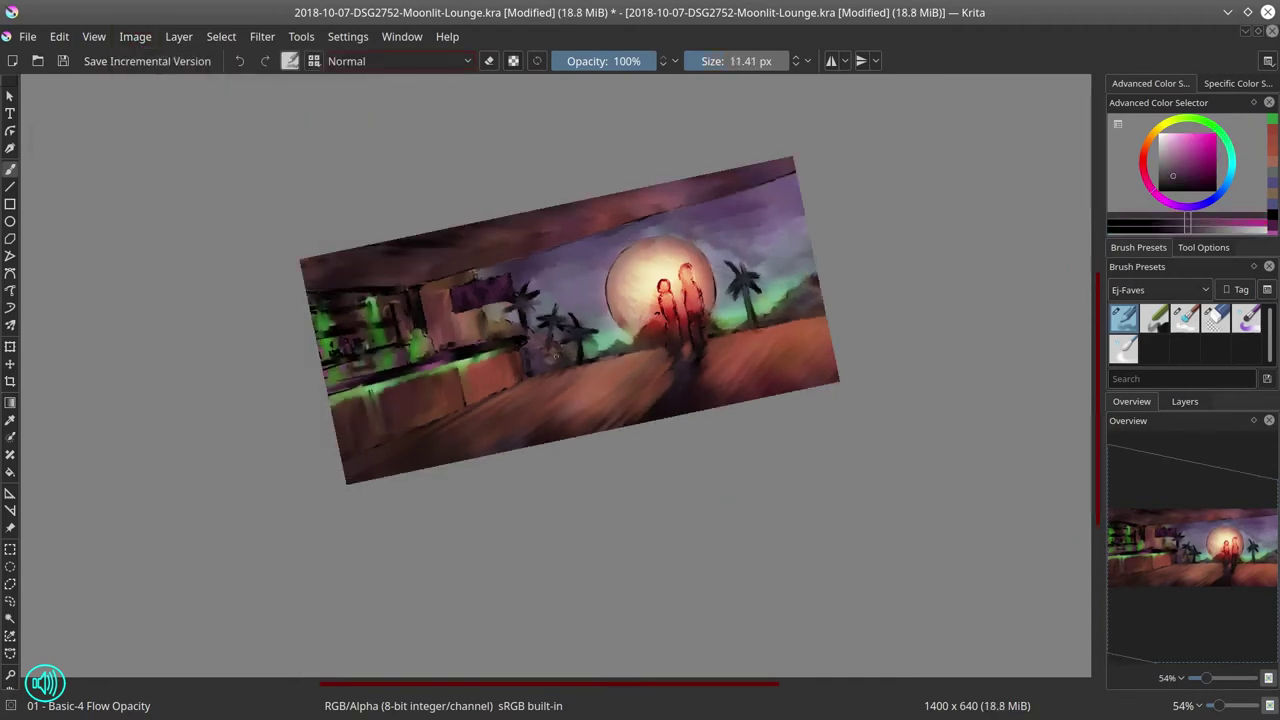
drag(597, 364, 573, 370)
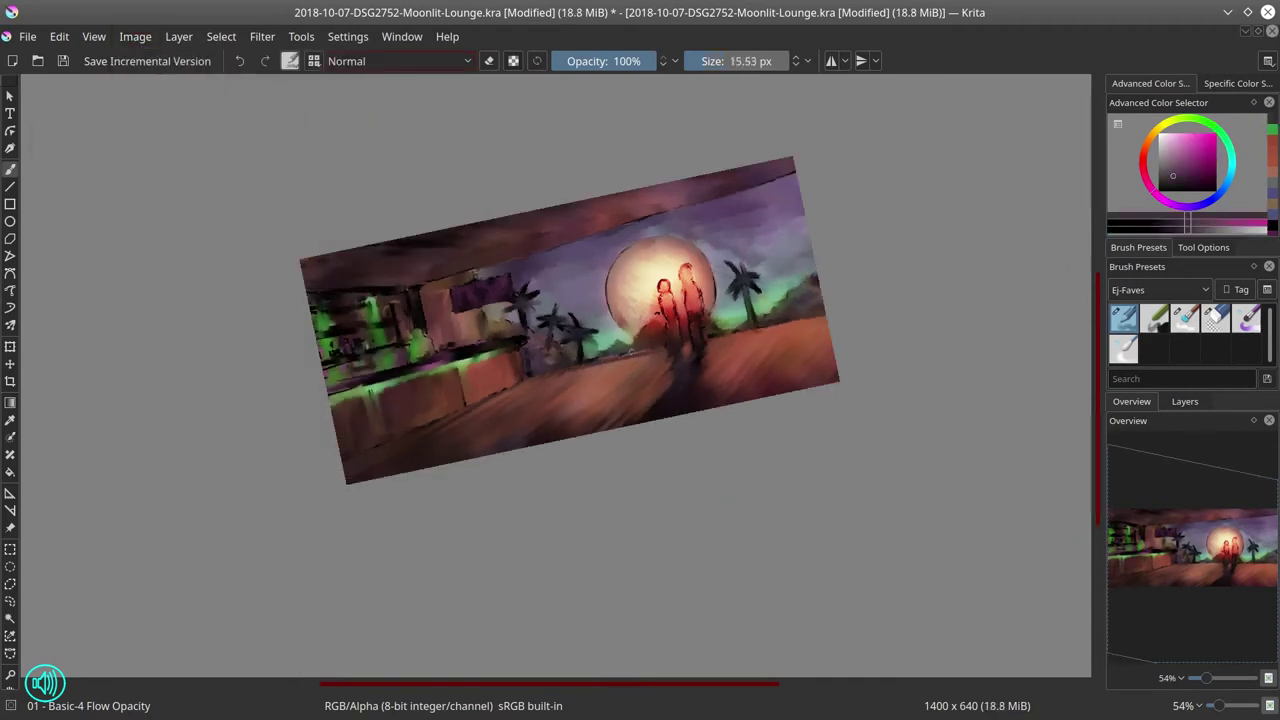
mouse_move(728, 338)
mouse_down()
mouse_move(809, 326)
mouse_move(706, 338)
mouse_move(804, 319)
mouse_up()
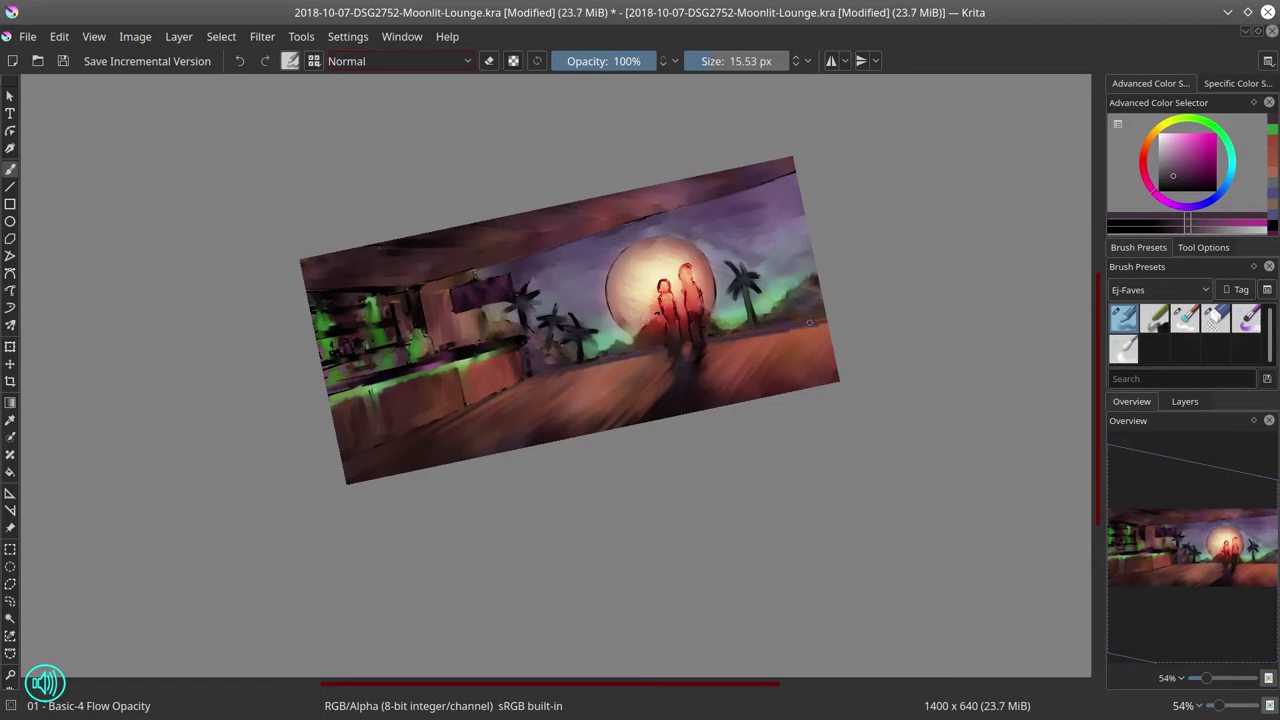
key(5)
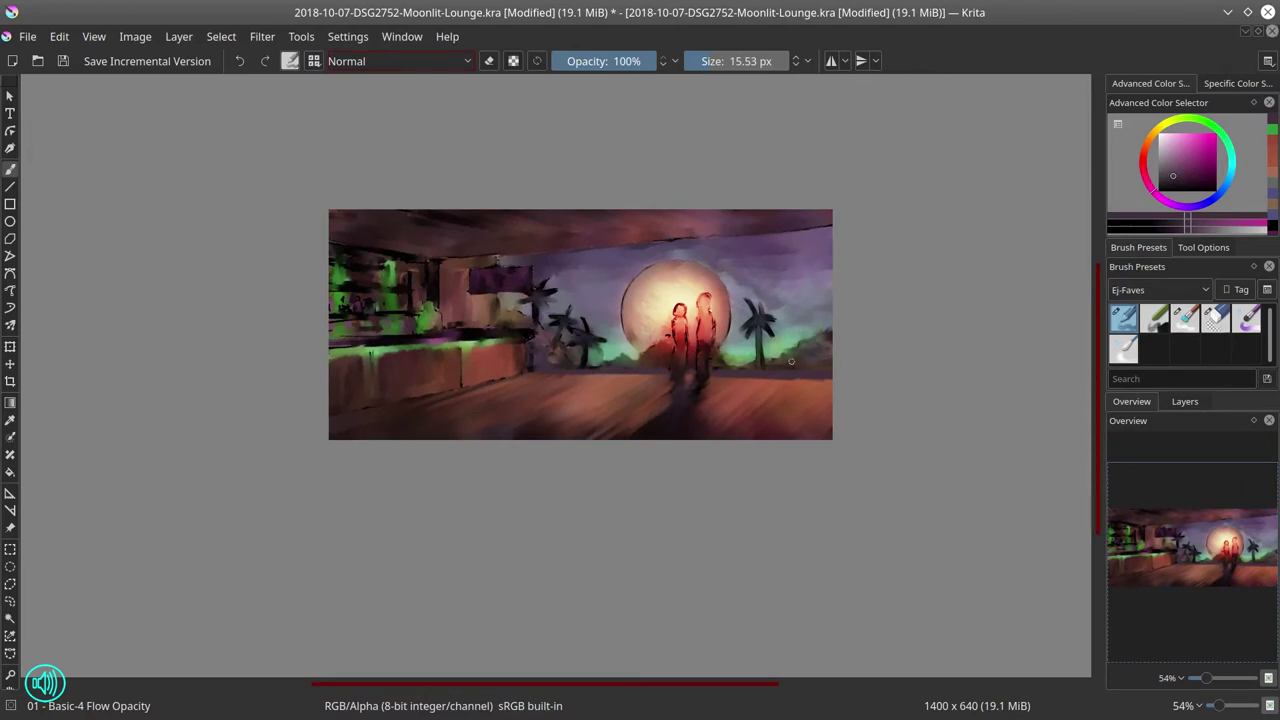
Step: Make a polygonal selection around the lounge's bar, ceiling and floor, leaving out the sky opening with the moon and palms
click(10, 584)
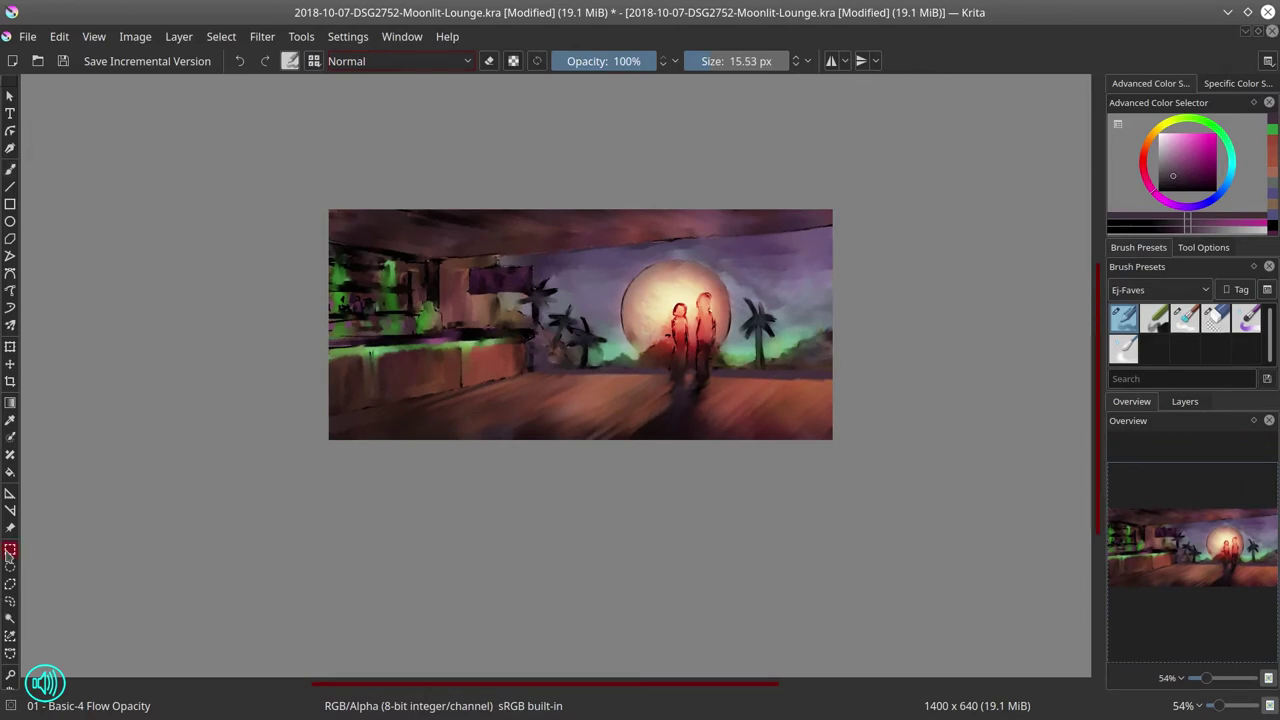
click(525, 373)
click(152, 523)
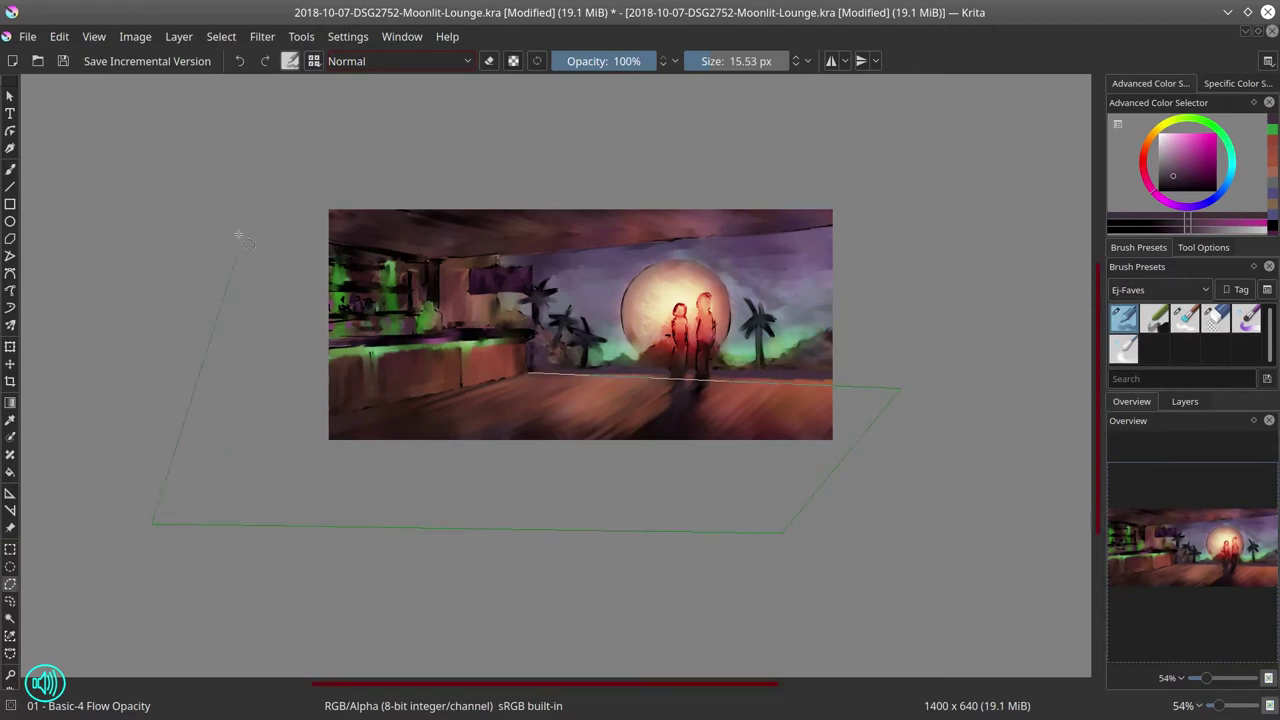
click(220, 160)
click(910, 155)
click(930, 220)
click(523, 257)
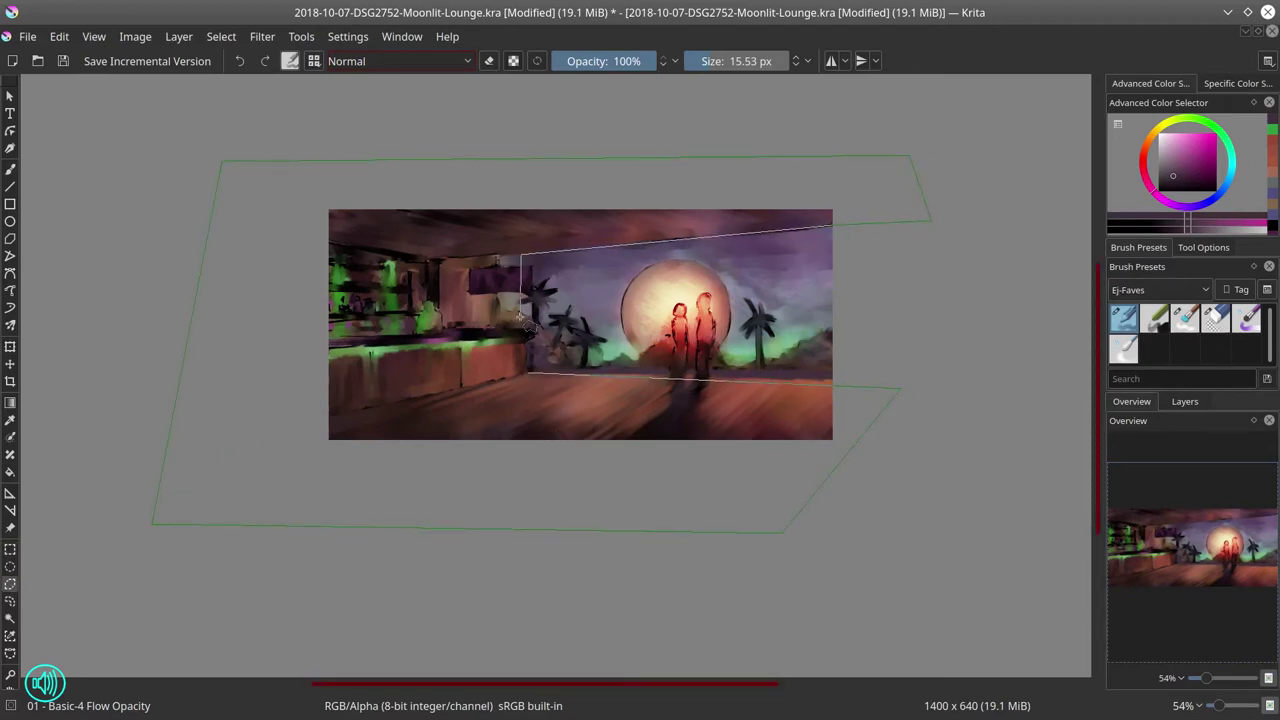
click(525, 373)
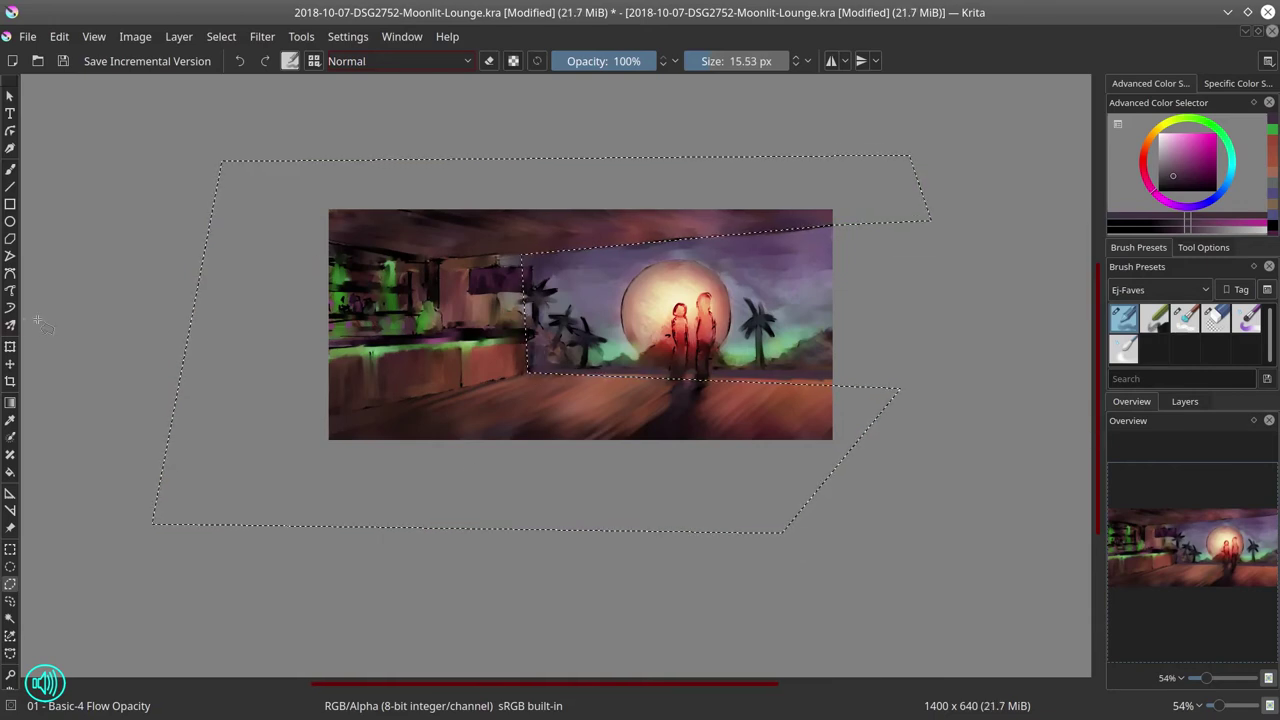
Step: Invert the selection to isolate the window view, touch up its lower edge with a 31.85 px brush, and deselect
click(221, 36)
click(245, 94)
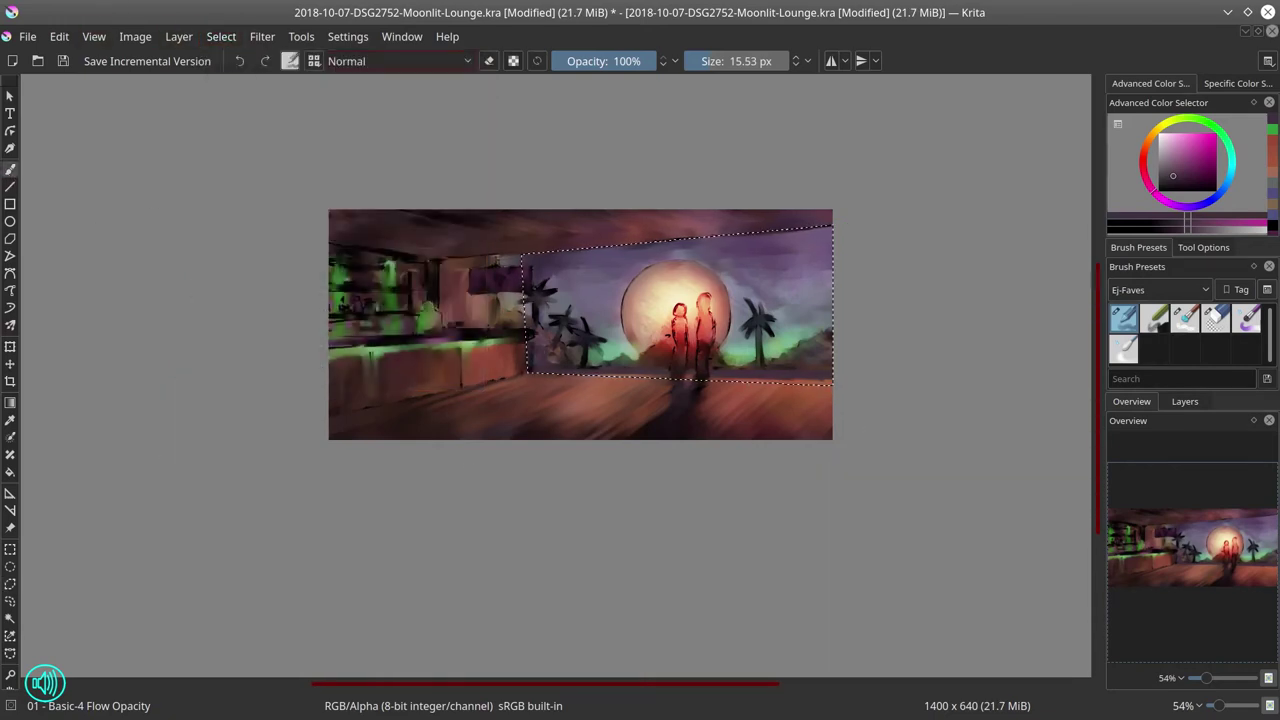
drag(790, 372, 800, 372)
mouse_move(740, 376)
mouse_down()
mouse_move(826, 378)
mouse_move(806, 370)
mouse_up()
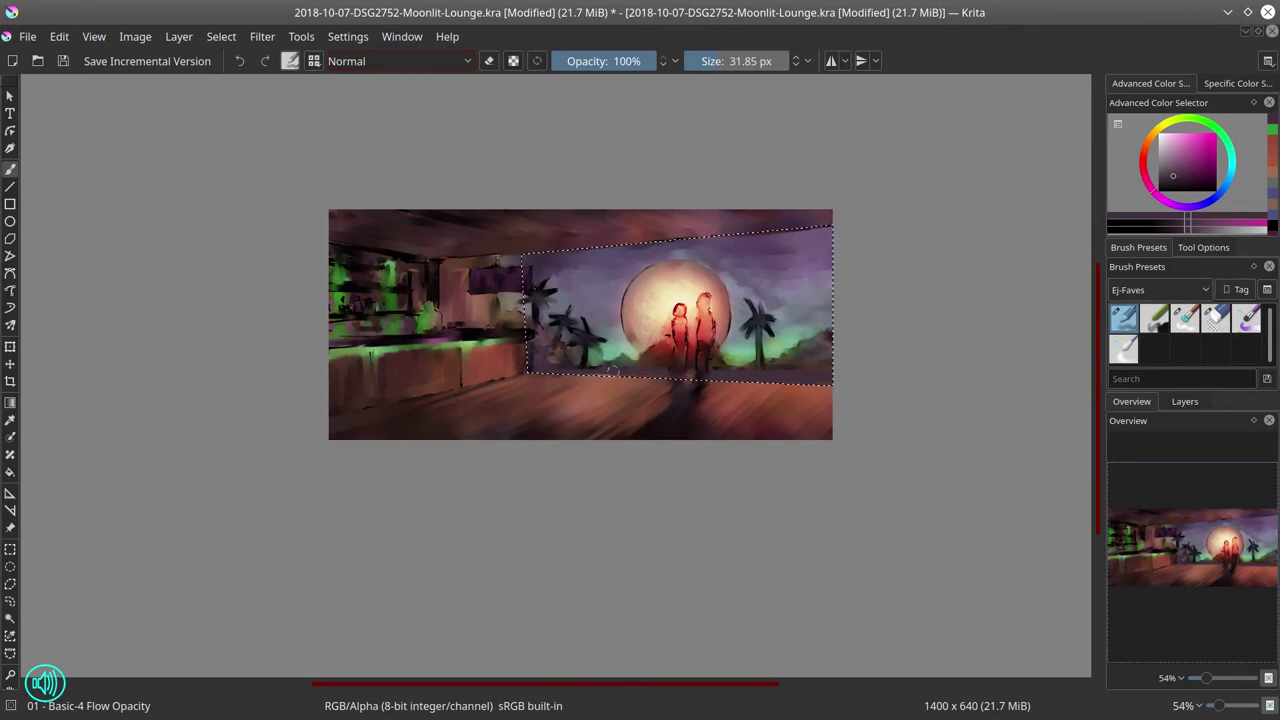
ctrl+click(668, 357)
click(221, 36)
click(236, 78)
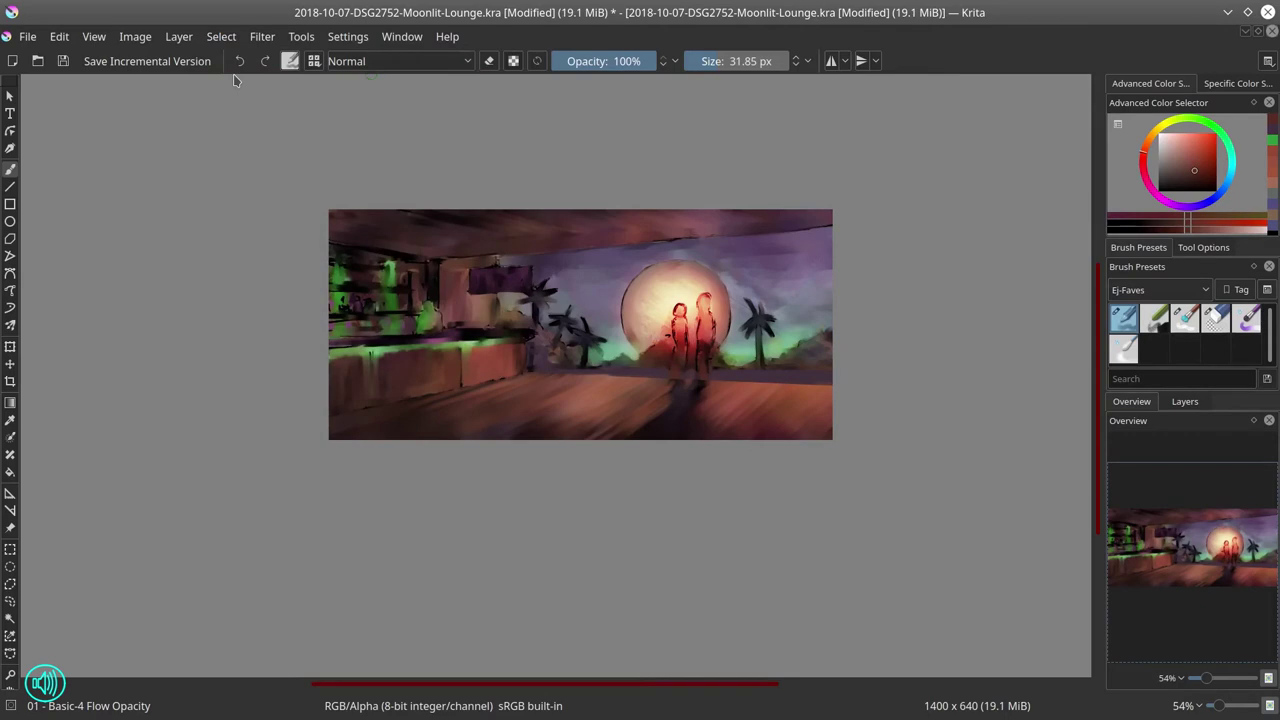
Step: Mirror the whole image horizontally and save the file
click(135, 36)
click(165, 226)
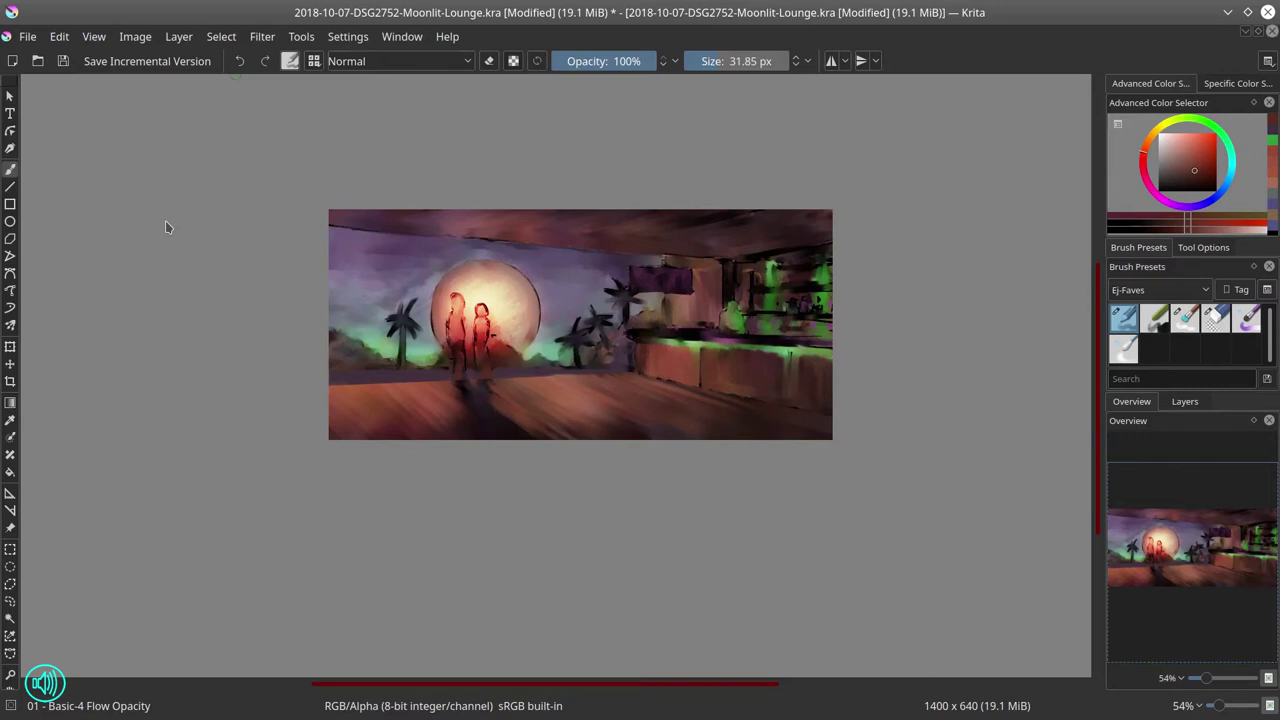
click(63, 61)
Step: Paint a pale mint-green glow above the hills on both sides of the moon with a 10.41 px brush
key(2)
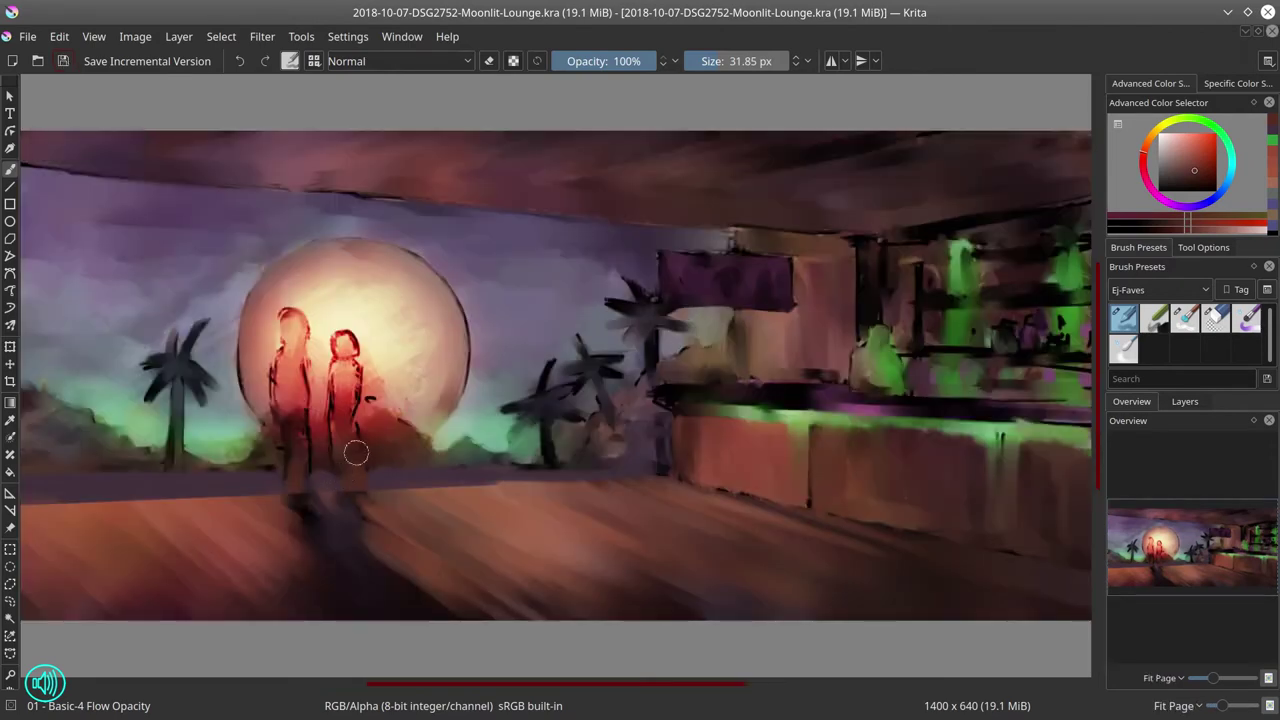
mouse_move(412, 462)
mouse_down()
mouse_move(417, 426)
mouse_move(596, 527)
mouse_move(510, 519)
mouse_up()
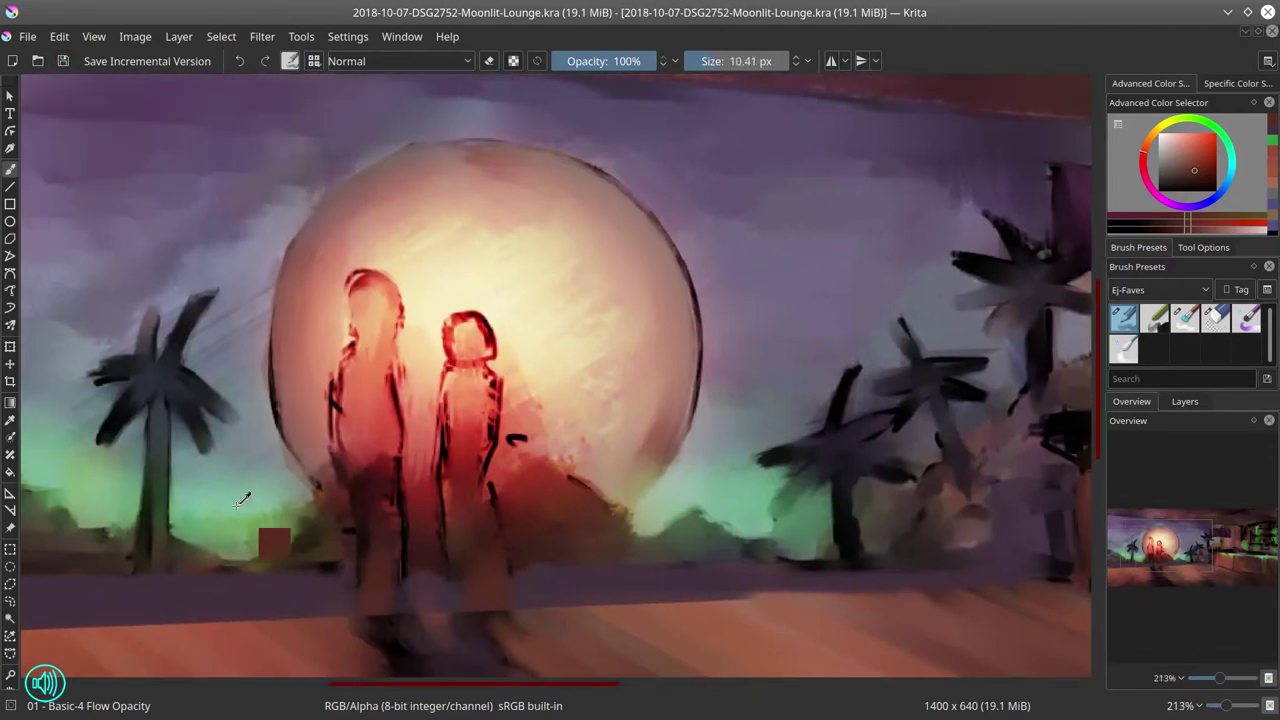
mouse_move(242, 501)
mouse_down()
mouse_move(240, 543)
mouse_move(242, 501)
mouse_up()
drag(1176, 150, 1172, 140)
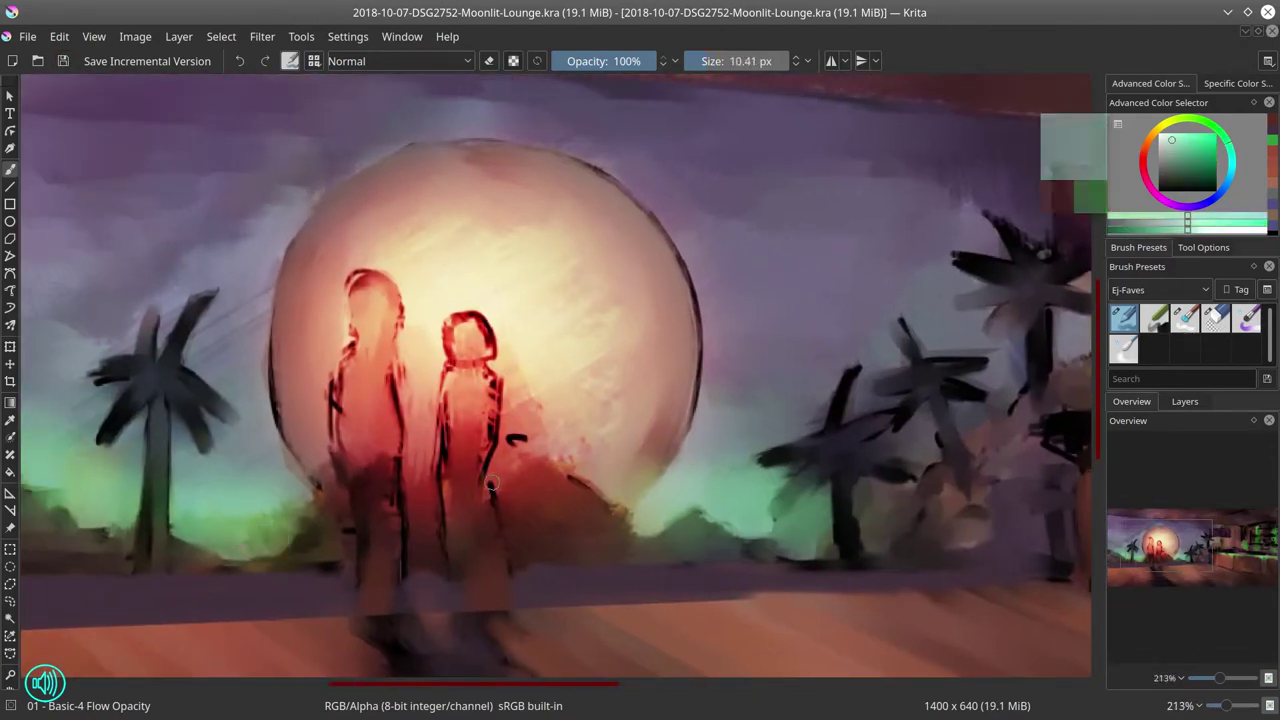
mouse_move(227, 549)
mouse_down()
mouse_move(285, 546)
mouse_move(321, 495)
mouse_move(292, 515)
mouse_move(188, 526)
mouse_move(229, 549)
mouse_move(243, 518)
mouse_move(265, 515)
mouse_move(123, 537)
mouse_move(56, 496)
mouse_move(105, 522)
mouse_move(128, 495)
mouse_move(200, 501)
mouse_move(230, 542)
mouse_move(211, 523)
mouse_move(285, 515)
mouse_up()
mouse_move(640, 525)
mouse_down()
mouse_move(669, 492)
mouse_move(659, 526)
mouse_move(636, 503)
mouse_move(816, 545)
mouse_move(797, 526)
mouse_move(811, 553)
mouse_move(826, 527)
mouse_move(808, 515)
mouse_move(866, 511)
mouse_move(925, 462)
mouse_up()
drag(817, 521, 668, 494)
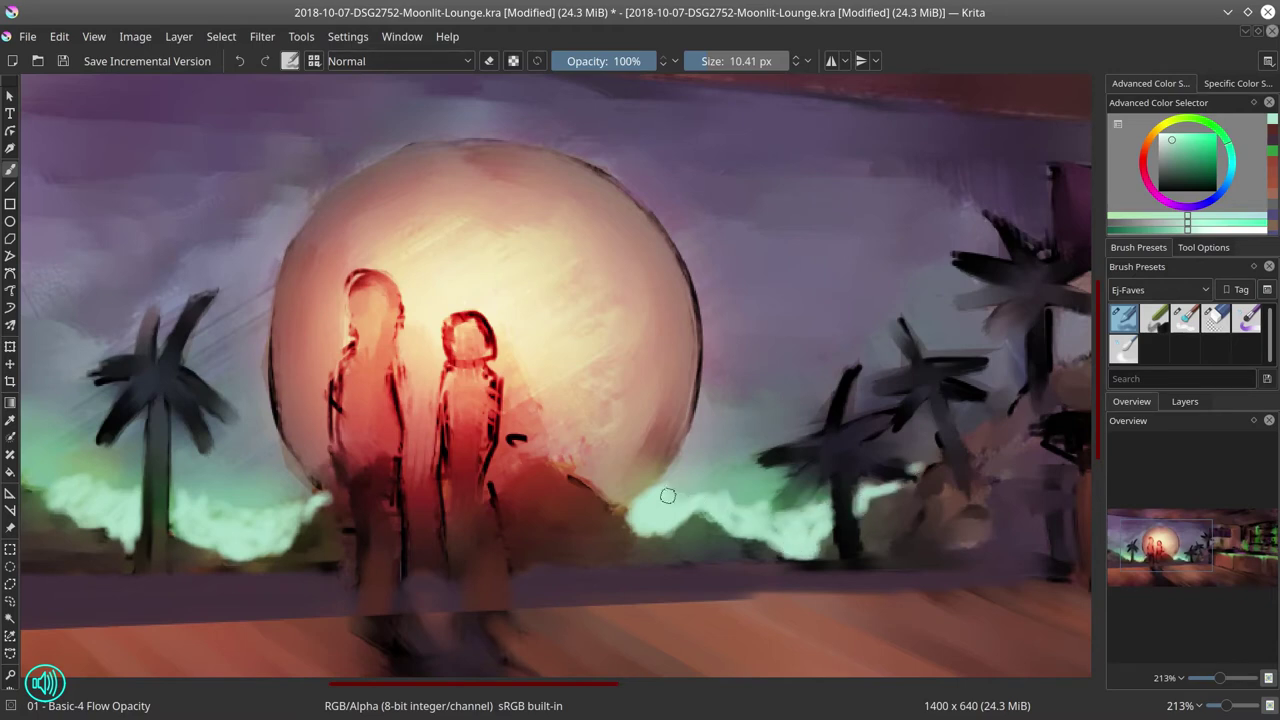
Step: Blend the mint glow right of the moon, around the nearest palm, using Blender Textured Soft at 13.63 px
click(1185, 319)
drag(744, 514, 617, 395)
mouse_move(678, 484)
mouse_down()
mouse_move(650, 523)
mouse_move(684, 522)
mouse_move(657, 512)
mouse_move(716, 490)
mouse_move(728, 498)
mouse_move(726, 486)
mouse_move(688, 481)
mouse_move(733, 456)
mouse_up()
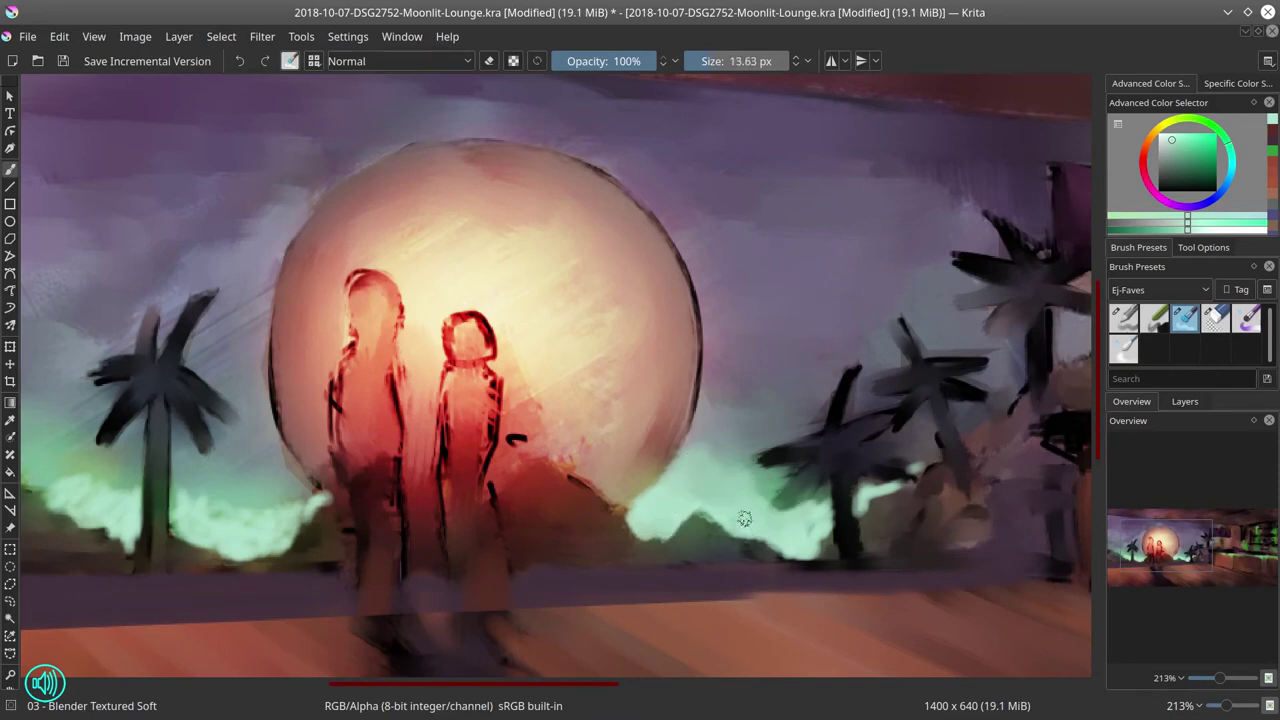
mouse_move(805, 509)
mouse_down()
mouse_move(757, 501)
mouse_move(756, 484)
mouse_up()
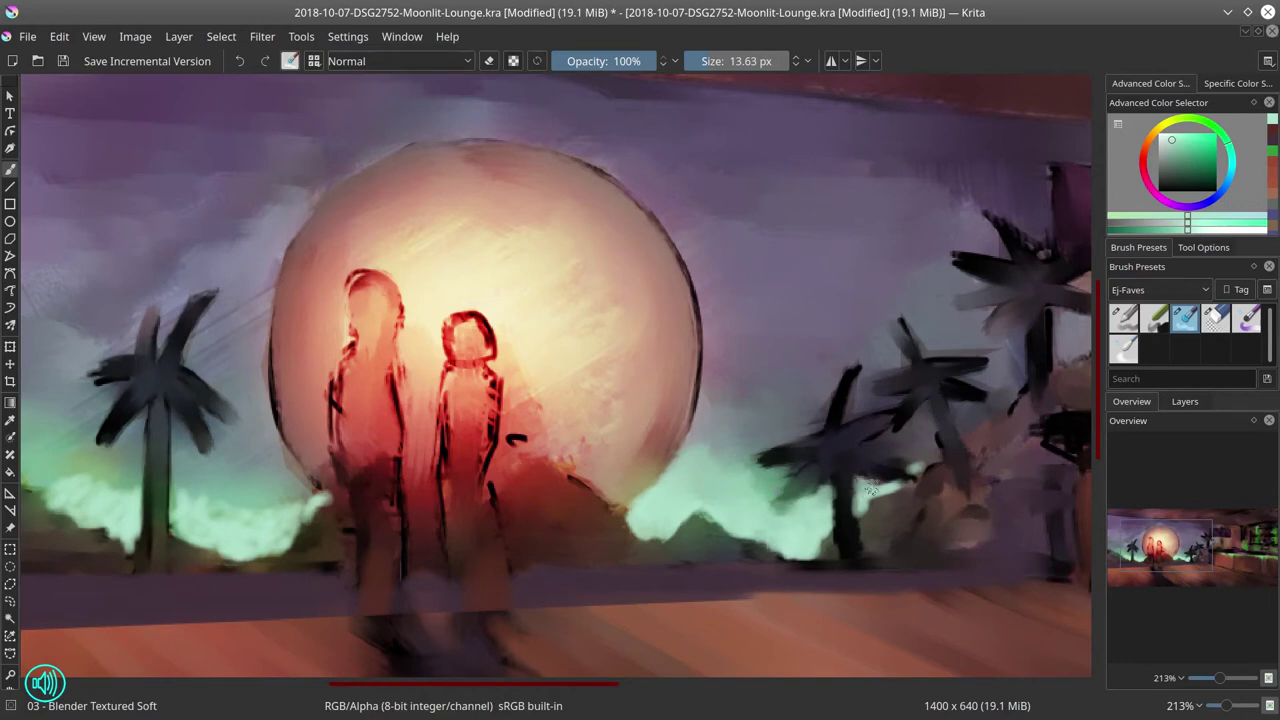
drag(866, 487, 866, 503)
drag(922, 464, 905, 465)
Step: Soften the mint glow around the palm left of the moon with the blender enlarged to 21.24 px
key(bracketright)
key(bracketright)
key(bracketright)
mouse_move(217, 484)
mouse_down()
mouse_move(179, 484)
mouse_move(197, 495)
mouse_up()
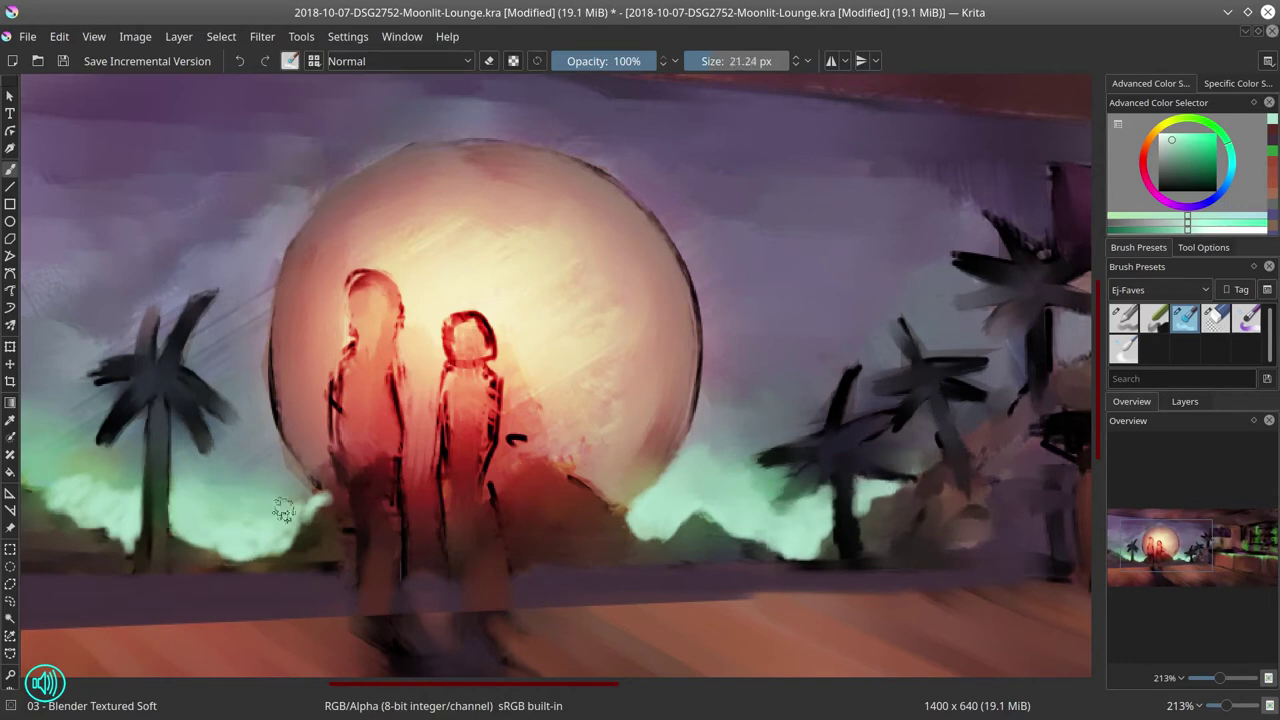
mouse_move(312, 507)
mouse_down()
mouse_move(276, 527)
mouse_move(182, 529)
mouse_up()
drag(69, 491, 276, 488)
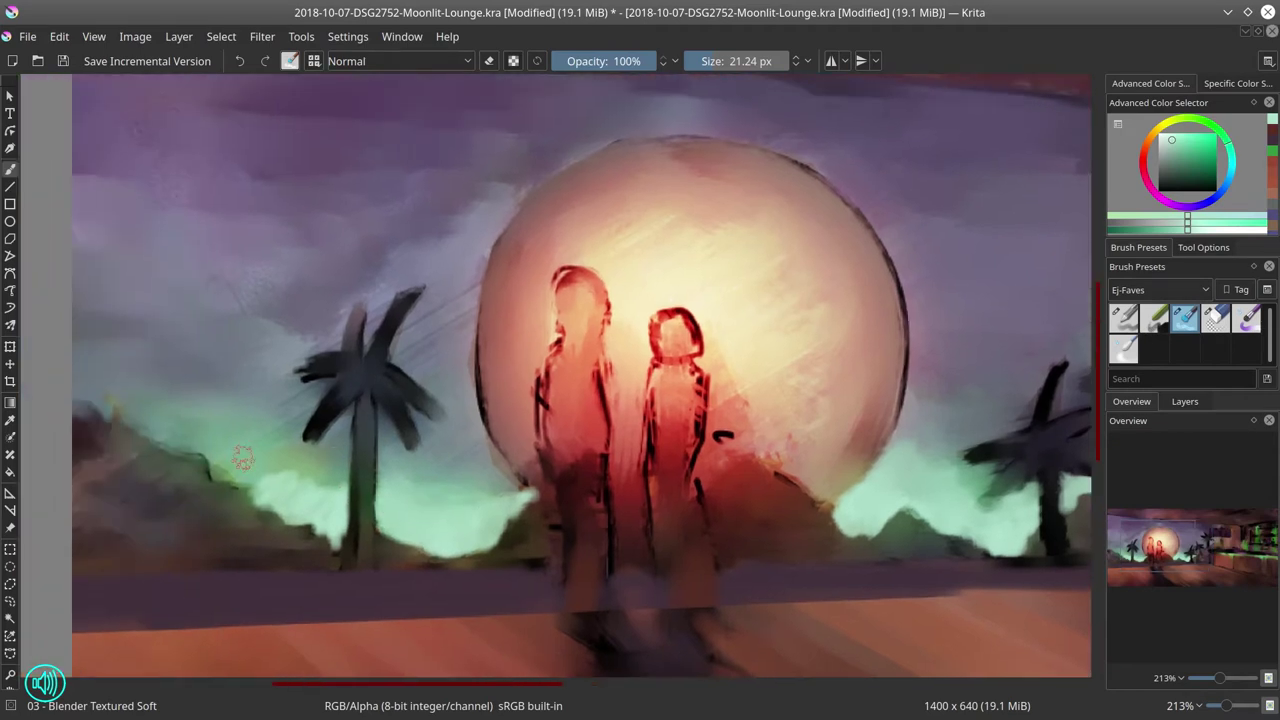
Step: Smooth the far-left hill with the blender at 27.73 px and blend the sky around the left palm
key(bracketright)
key(bracketright)
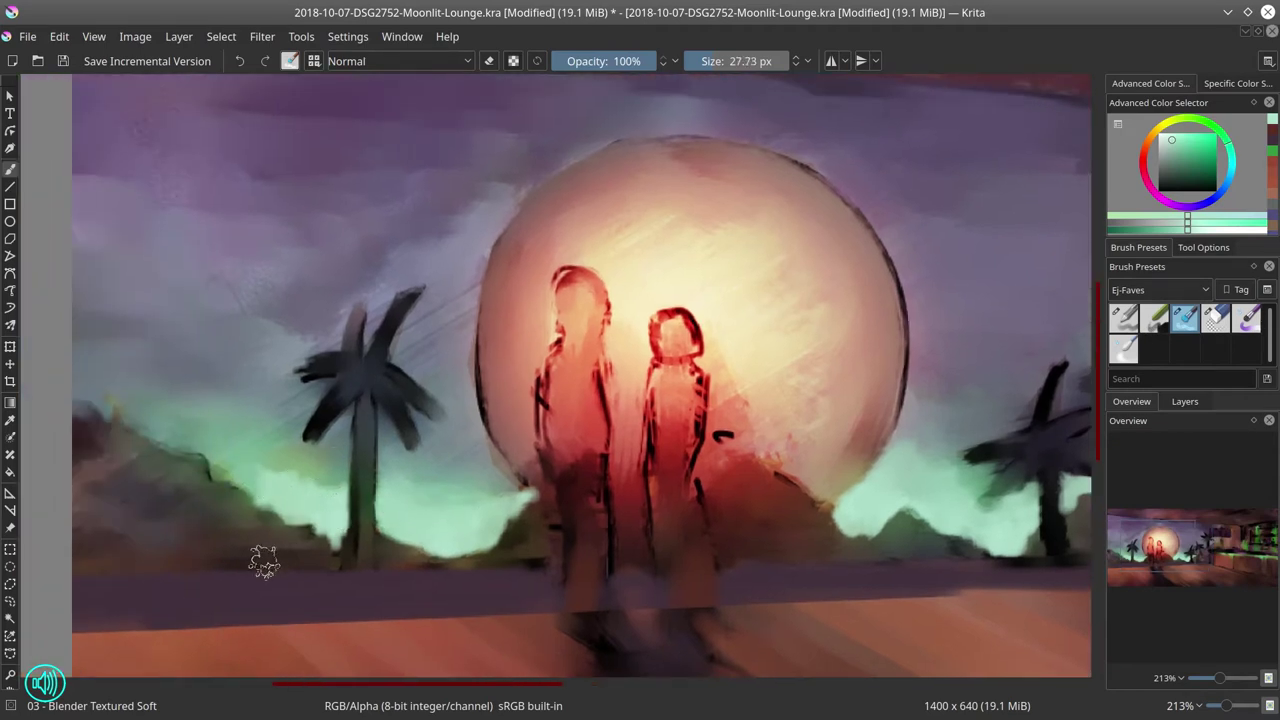
drag(82, 428, 100, 418)
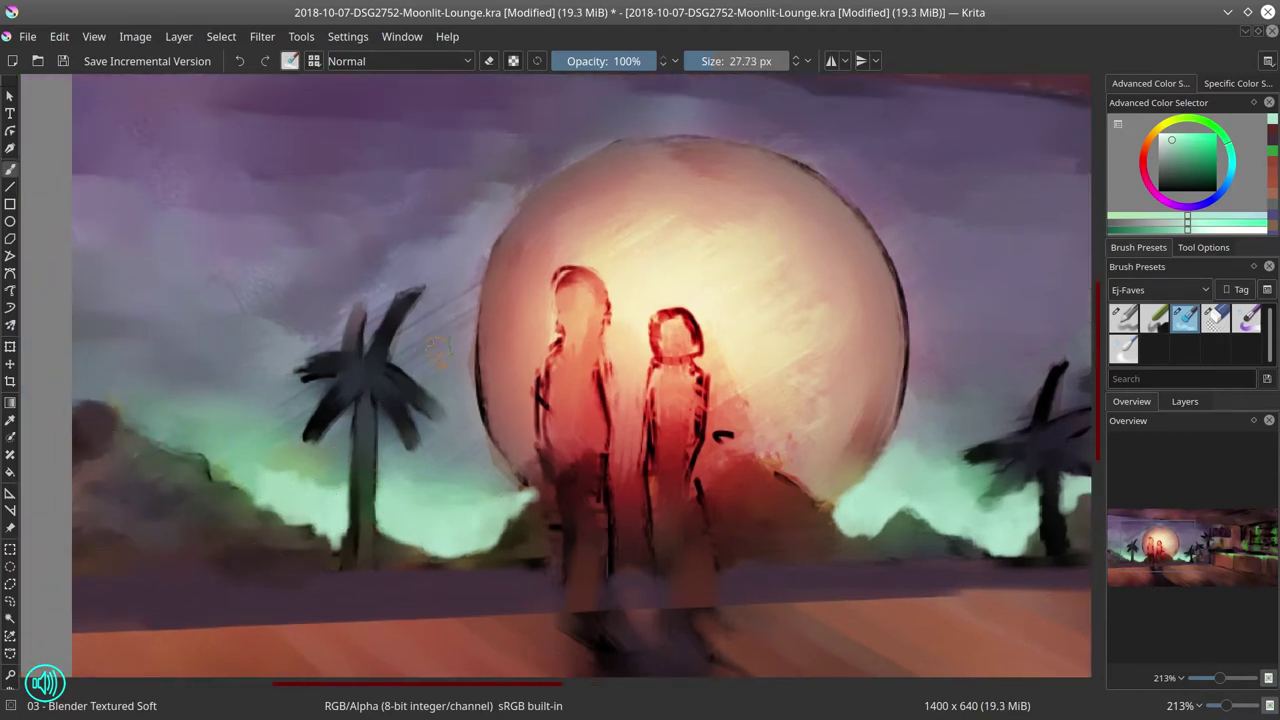
key(bracketright)
key(bracketright)
key(bracketright)
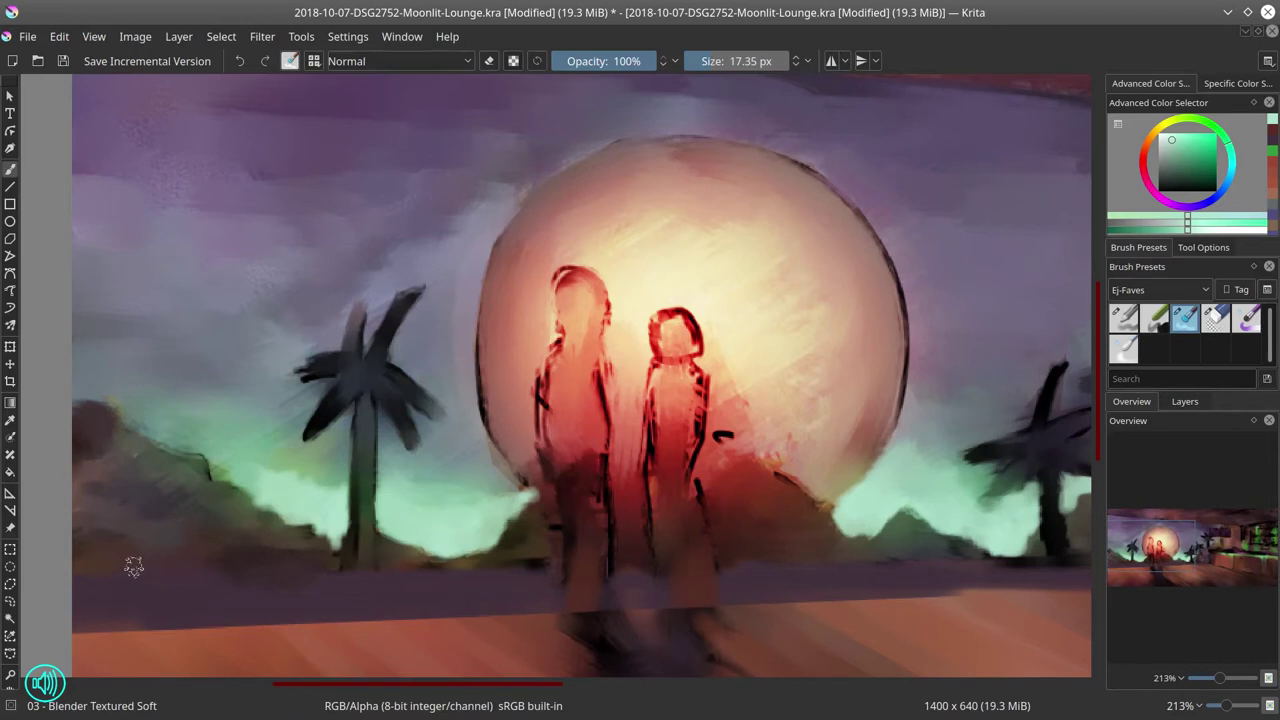
Step: Repaint the window's lower corner beside the bar with sampled purples and browns, using the Basic-4 Flow Opacity brush at 5.48 px
mouse_move(988, 617)
mouse_down()
mouse_move(734, 567)
mouse_move(723, 536)
mouse_up()
key(slash)
ctrl+click(673, 529)
key(bracketright)
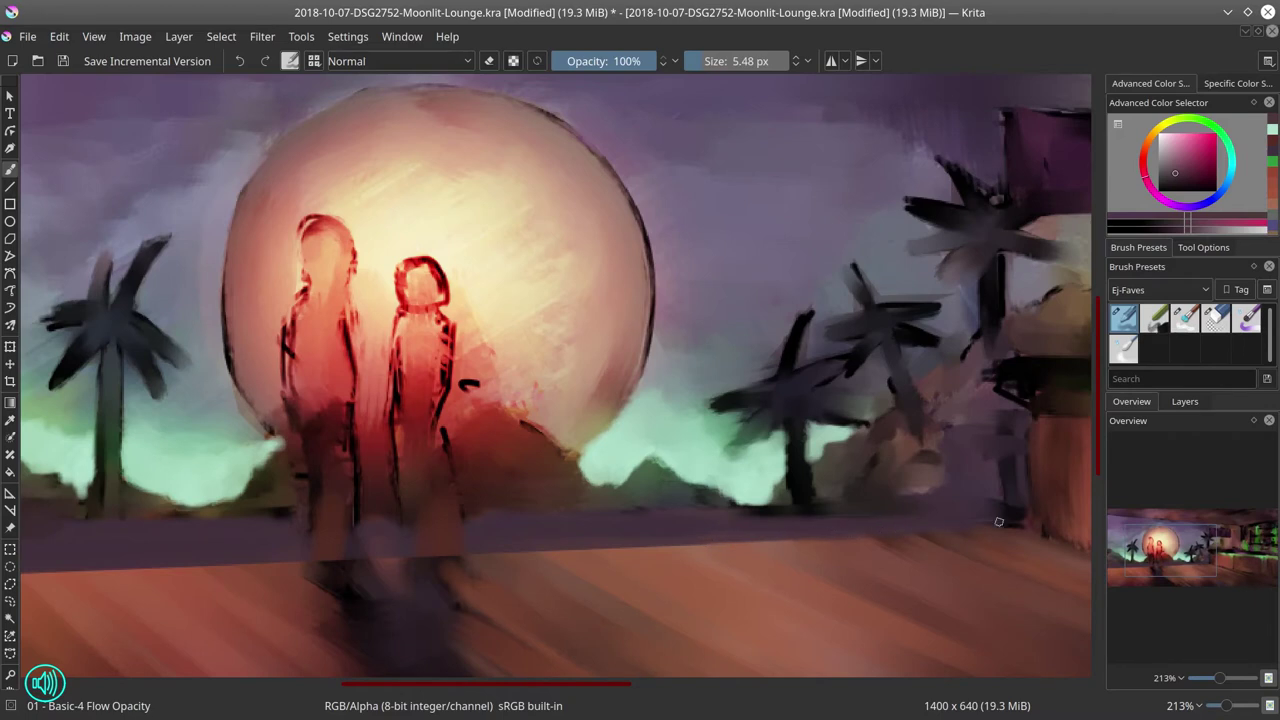
drag(981, 522, 1016, 522)
ctrl+click(989, 479)
mouse_move(1005, 505)
mouse_down()
mouse_move(1026, 410)
mouse_move(1025, 460)
mouse_move(1026, 418)
mouse_move(990, 510)
mouse_move(884, 462)
mouse_move(880, 428)
mouse_move(875, 509)
mouse_up()
ctrl+click(885, 459)
drag(882, 564, 780, 570)
ctrl+click(831, 564)
ctrl+click(748, 524)
mouse_move(841, 541)
mouse_down()
mouse_move(740, 527)
mouse_move(757, 514)
mouse_up()
ctrl+click(745, 500)
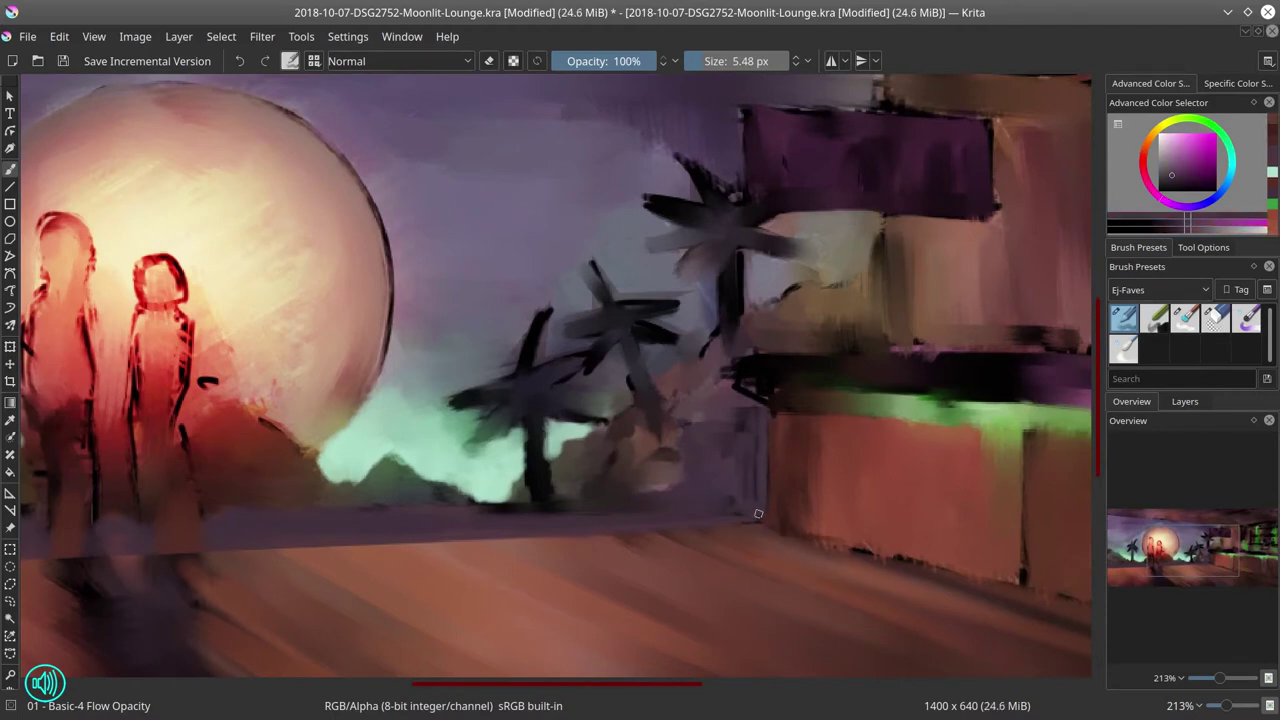
Step: Paint sampled pale sky tones into the gaps around the two smaller palms right of the moon
ctrl+click(600, 439)
ctrl+click(460, 400)
mouse_move(454, 409)
mouse_down()
mouse_move(496, 402)
mouse_move(477, 425)
mouse_move(523, 420)
mouse_up()
drag(566, 383, 549, 397)
drag(584, 370, 556, 406)
drag(577, 379, 557, 404)
ctrl+click(443, 371)
mouse_move(594, 375)
mouse_down()
mouse_move(572, 403)
mouse_move(584, 406)
mouse_up()
mouse_move(618, 379)
mouse_down()
mouse_move(592, 407)
mouse_move(608, 411)
mouse_up()
mouse_move(623, 376)
mouse_down()
mouse_move(624, 408)
mouse_move(624, 366)
mouse_up()
drag(630, 412, 606, 420)
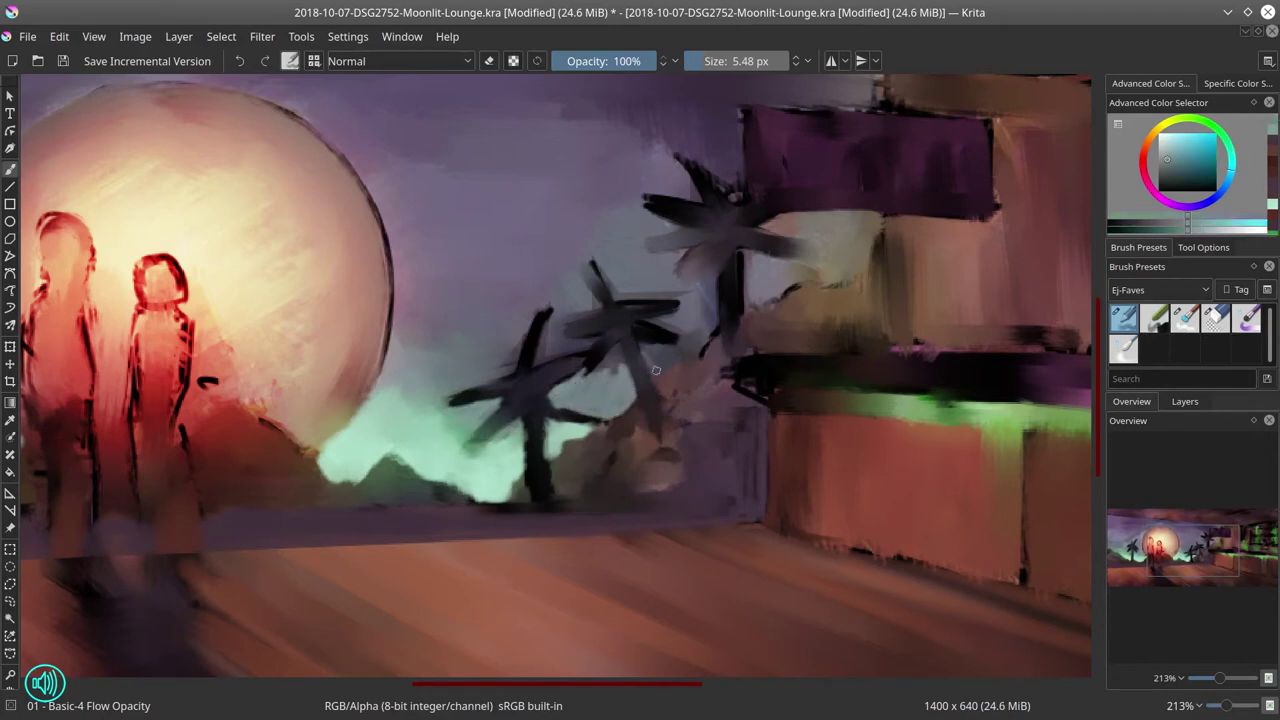
mouse_move(660, 374)
mouse_down()
mouse_move(645, 352)
mouse_move(660, 344)
mouse_move(645, 342)
mouse_up()
Step: Paint additional dark fronds on the palm nearest the moon's right side using sampled dark colors
ctrl+click(612, 344)
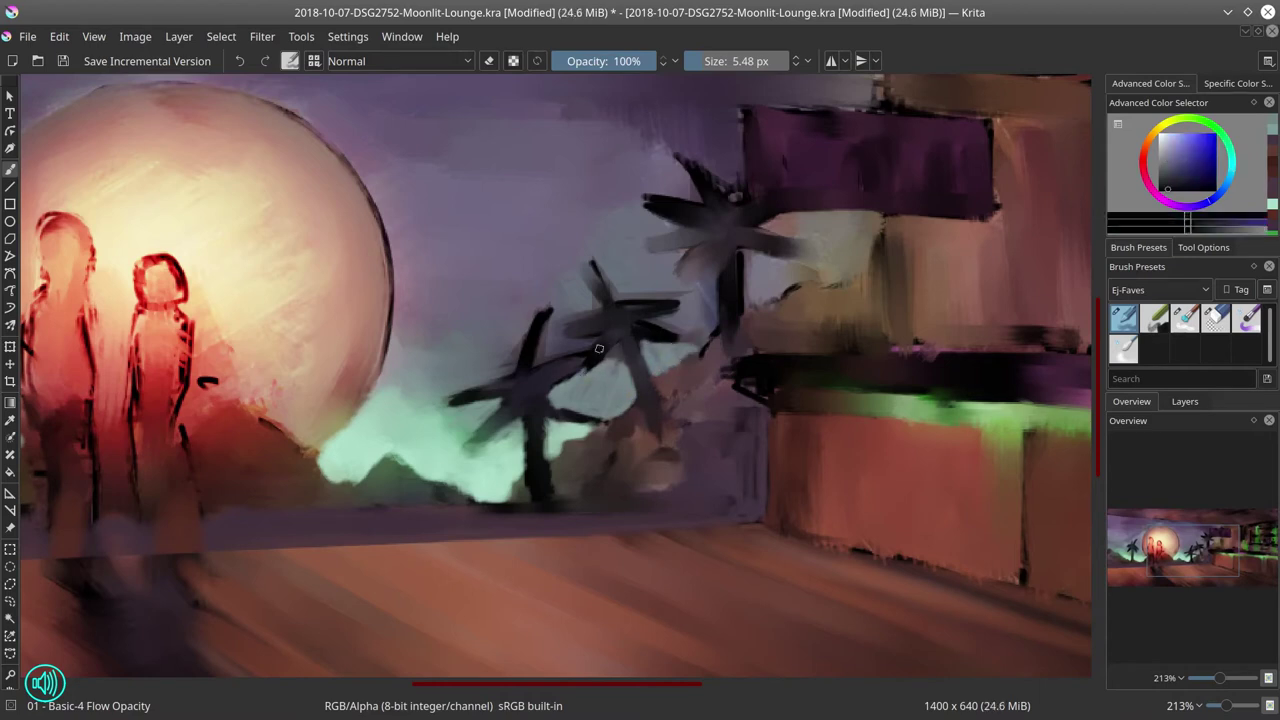
drag(520, 386, 496, 408)
ctrl+click(508, 352)
mouse_move(518, 344)
mouse_down()
mouse_move(453, 395)
mouse_move(518, 381)
mouse_move(474, 336)
mouse_move(515, 378)
mouse_move(533, 333)
mouse_move(554, 375)
mouse_move(513, 405)
mouse_move(503, 462)
mouse_up()
ctrl+click(520, 388)
drag(524, 410, 505, 470)
ctrl+click(488, 430)
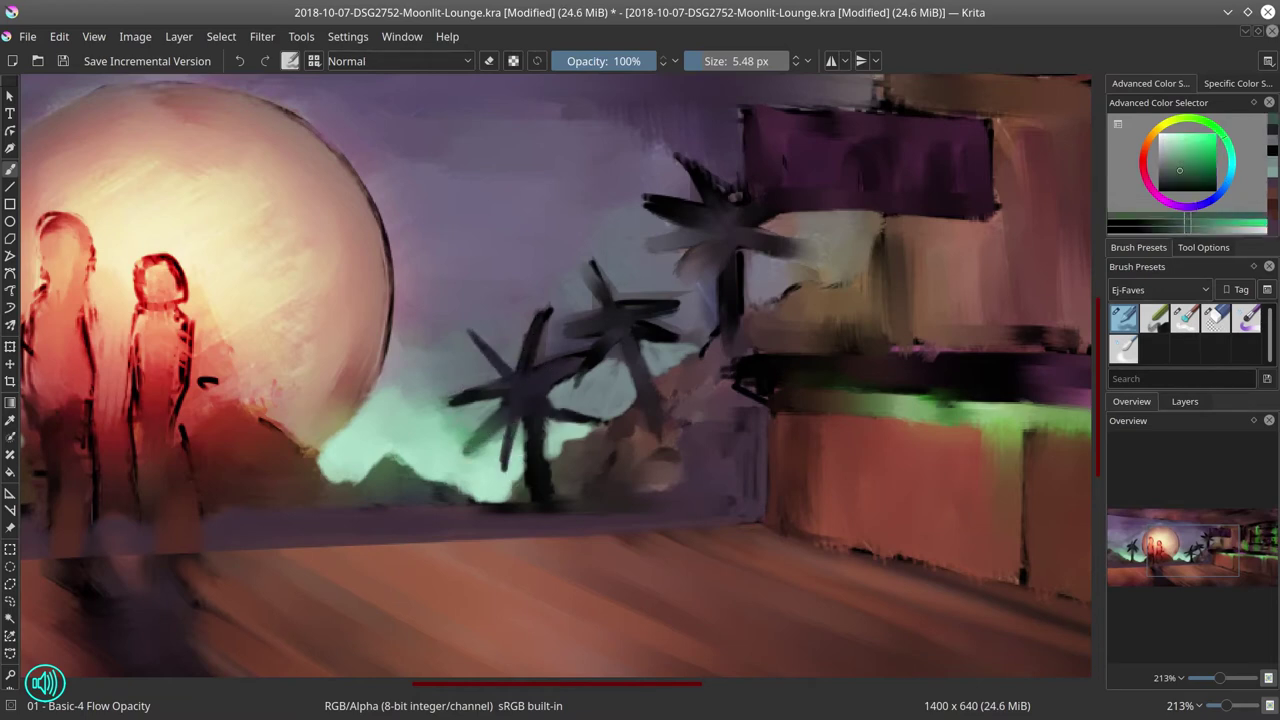
Step: Repaint the nearest right palm's trunk with sampled darks and greens, and blend its base with the blender at 10.40 px
ctrl+click(540, 403)
ctrl+click(540, 436)
drag(539, 408, 546, 480)
ctrl+click(522, 484)
mouse_move(527, 430)
mouse_down()
mouse_move(533, 529)
mouse_move(570, 486)
mouse_move(539, 530)
mouse_up()
ctrl+click(556, 558)
ctrl+click(560, 483)
ctrl+click(572, 484)
ctrl+click(549, 424)
ctrl+click(543, 422)
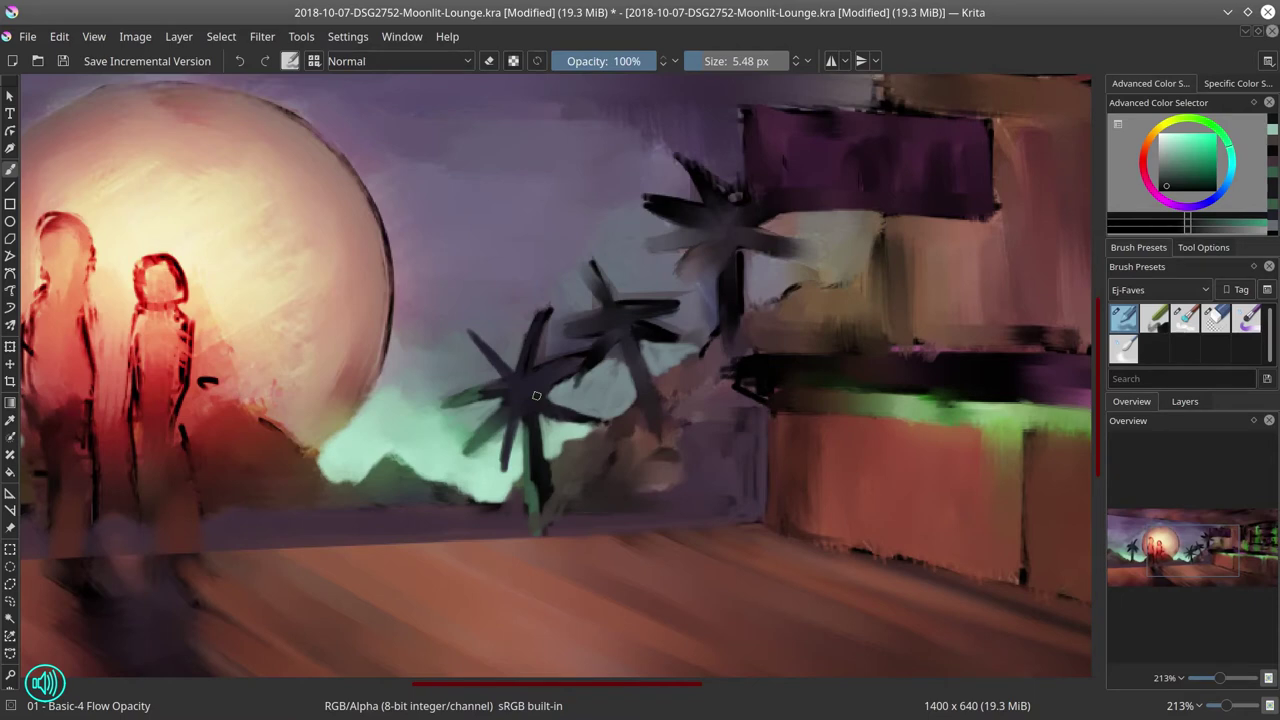
key(slash)
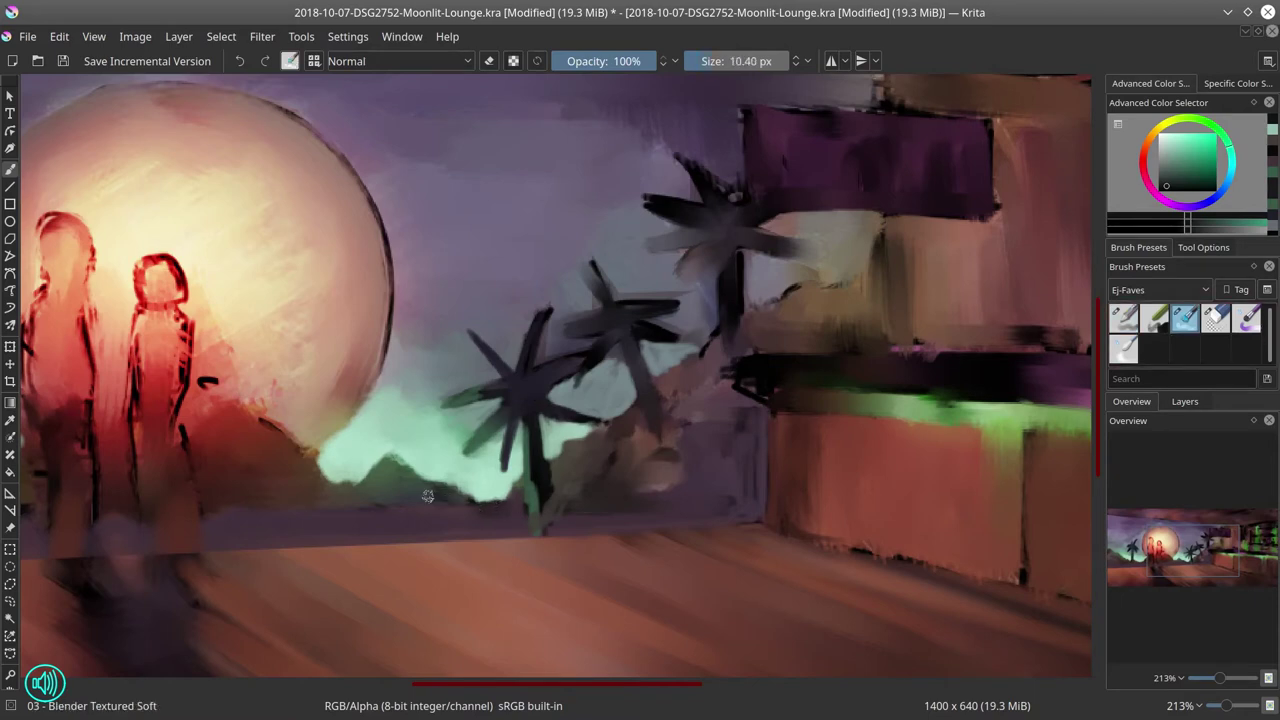
mouse_move(547, 520)
mouse_down()
mouse_move(538, 456)
mouse_move(557, 470)
mouse_move(604, 421)
mouse_up()
Step: Clean up the sky gap between the two smaller palms with sampled grey-teal, using the Basic-4 Flow Opacity brush at 5.48 px
key(slash)
ctrl+click(575, 431)
ctrl+click(620, 404)
ctrl+click(616, 371)
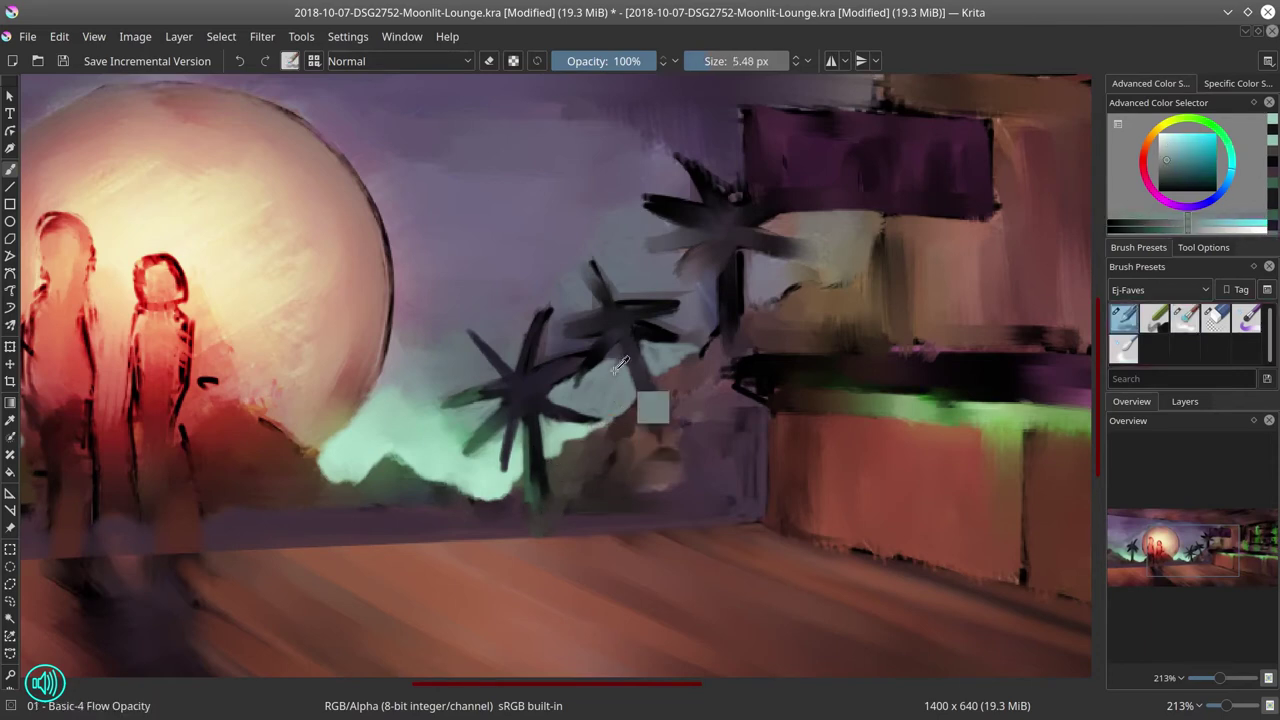
mouse_move(625, 364)
mouse_down()
mouse_move(615, 353)
mouse_move(534, 362)
mouse_move(550, 348)
mouse_move(550, 312)
mouse_move(529, 376)
mouse_up()
ctrl+click(567, 367)
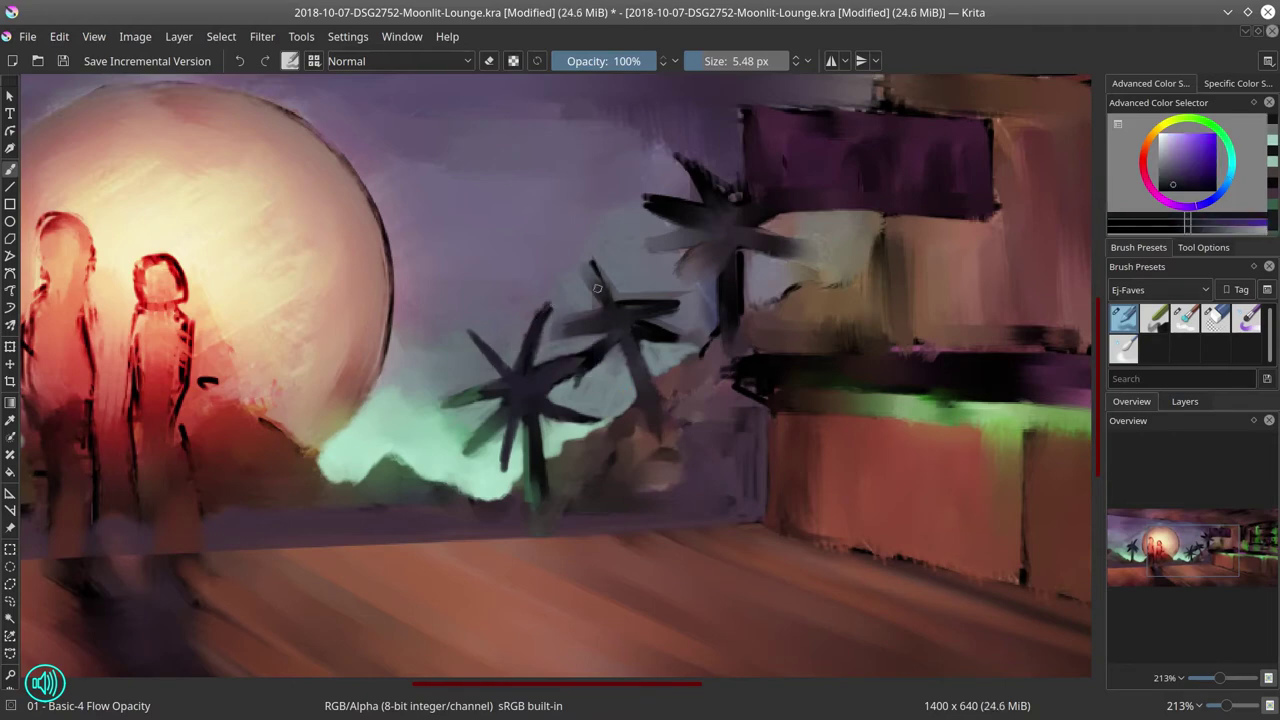
Step: Reshape the middle palm's fronds by alternating sampled sky greys and dark frond colors
ctrl+click(596, 316)
ctrl+click(586, 305)
mouse_move(580, 314)
mouse_down()
mouse_move(556, 332)
mouse_move(573, 320)
mouse_up()
ctrl+click(650, 298)
mouse_move(596, 264)
mouse_down()
mouse_move(659, 302)
mouse_move(623, 307)
mouse_move(667, 280)
mouse_up()
ctrl+click(657, 303)
ctrl+click(651, 303)
drag(615, 329, 581, 356)
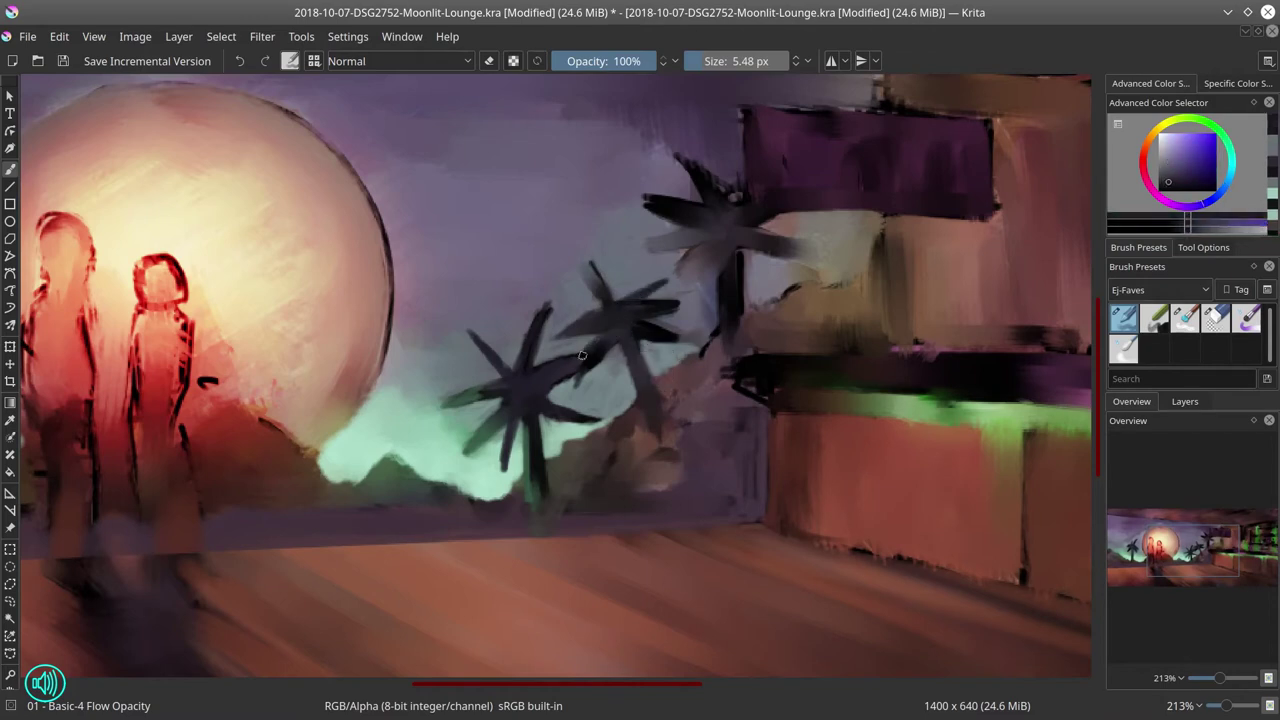
Step: Paint sampled sky color between the middle palm and the trunk of the tall palm beside the bar
ctrl+click(650, 306)
ctrl+click(710, 338)
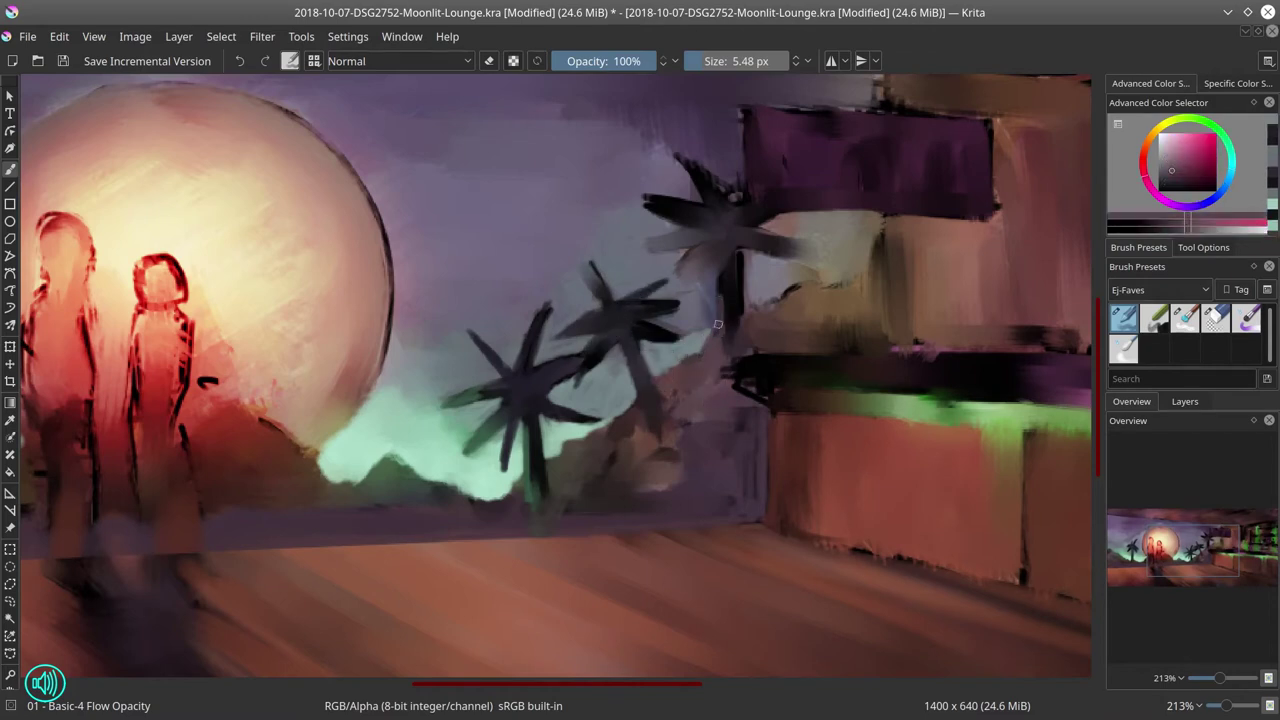
ctrl+click(698, 321)
mouse_move(735, 307)
mouse_down()
mouse_move(738, 326)
mouse_move(674, 335)
mouse_up()
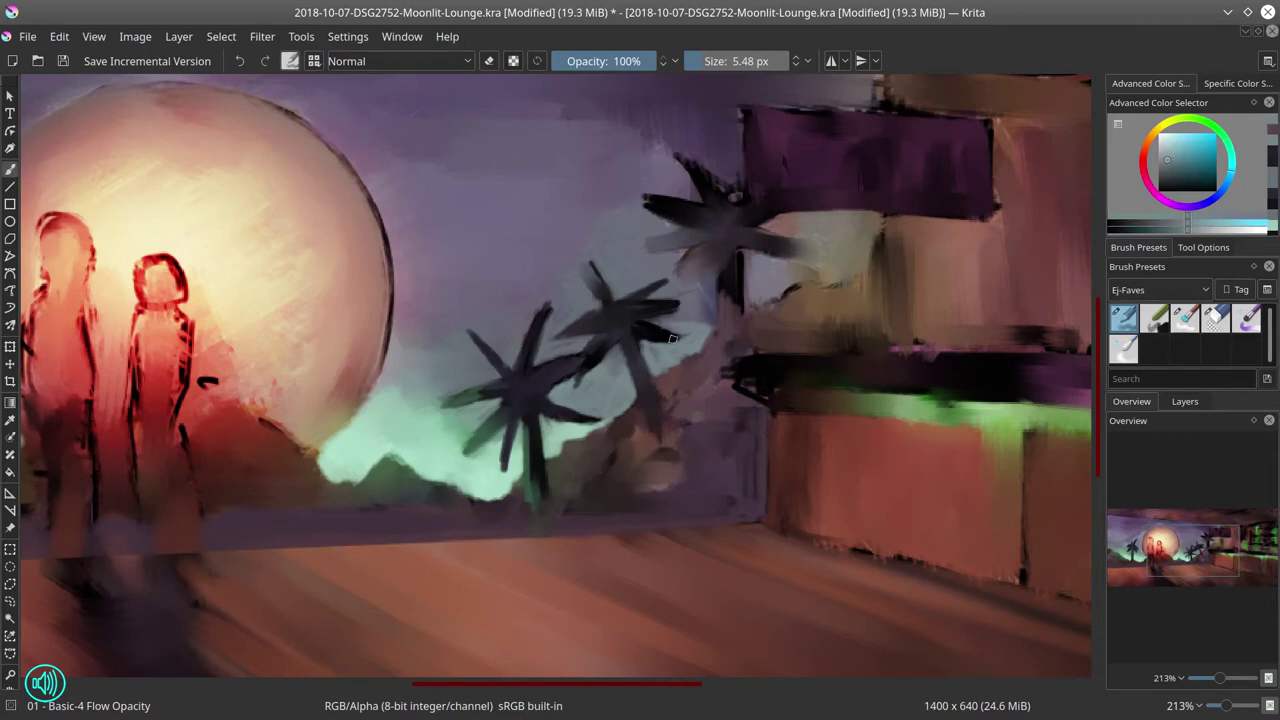
ctrl+click(702, 300)
drag(712, 276, 710, 311)
Step: Repaint the sky opening behind the tall palm and the tan wall below the purple sign with sampled colors
mouse_move(748, 252)
mouse_down()
mouse_move(747, 318)
mouse_move(872, 240)
mouse_up()
drag(876, 236, 888, 298)
ctrl+click(894, 231)
ctrl+click(912, 322)
drag(890, 346, 998, 344)
drag(925, 233, 909, 312)
Step: Outline a polygonal selection over the sky strip beneath the ceiling edge, notched around the corner of the purple sign
drag(770, 212, 737, 223)
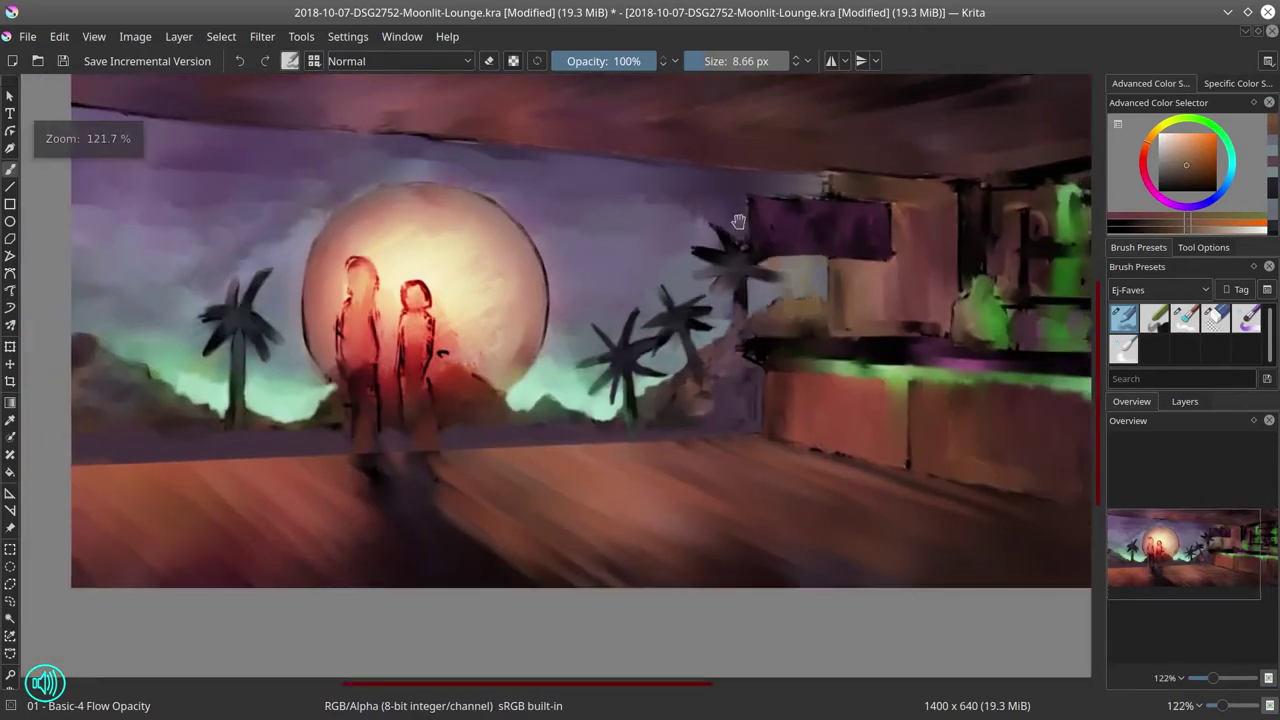
drag(681, 150, 783, 209)
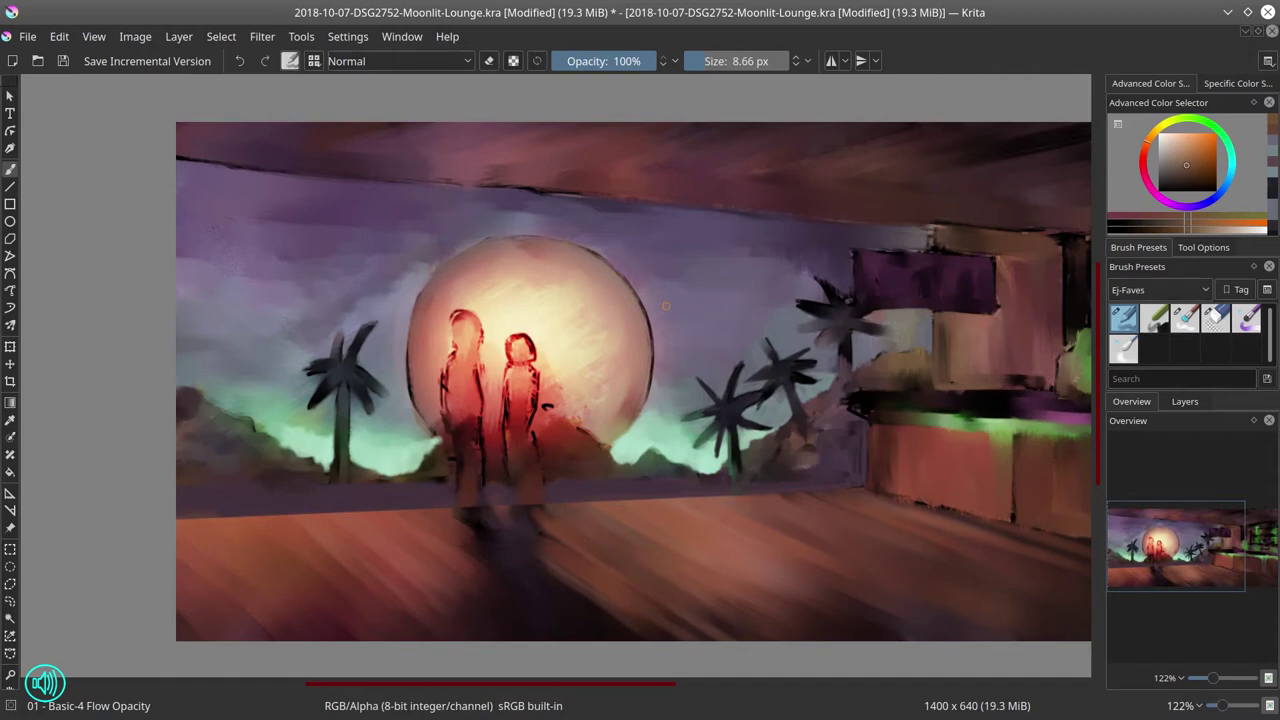
click(11, 584)
click(171, 156)
click(932, 249)
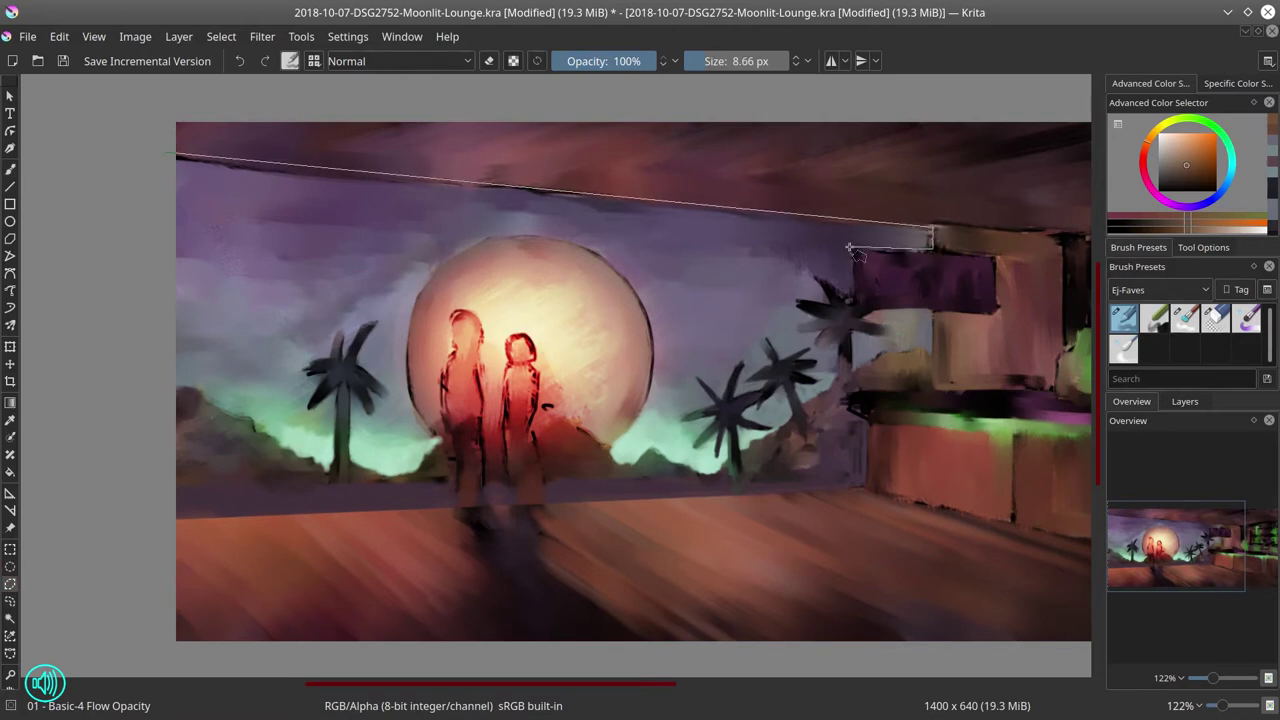
click(851, 248)
click(851, 270)
click(475, 211)
click(140, 216)
click(151, 154)
click(163, 154)
Step: Paint the selected sky strip with sampled purple at 22.75 px and blend it with Blender Textured Soft at 25.15 px
key(b)
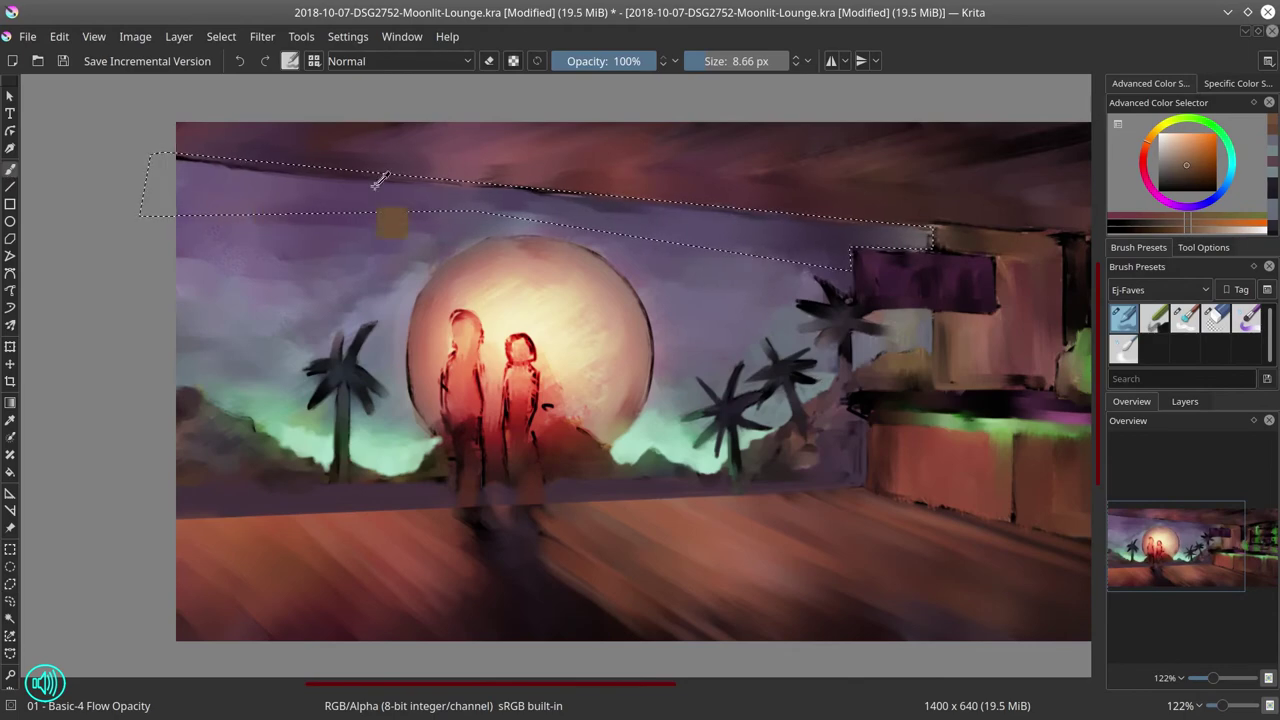
ctrl+click(579, 199)
drag(516, 240, 474, 256)
drag(286, 263, 317, 263)
drag(165, 268, 287, 235)
drag(496, 202, 229, 271)
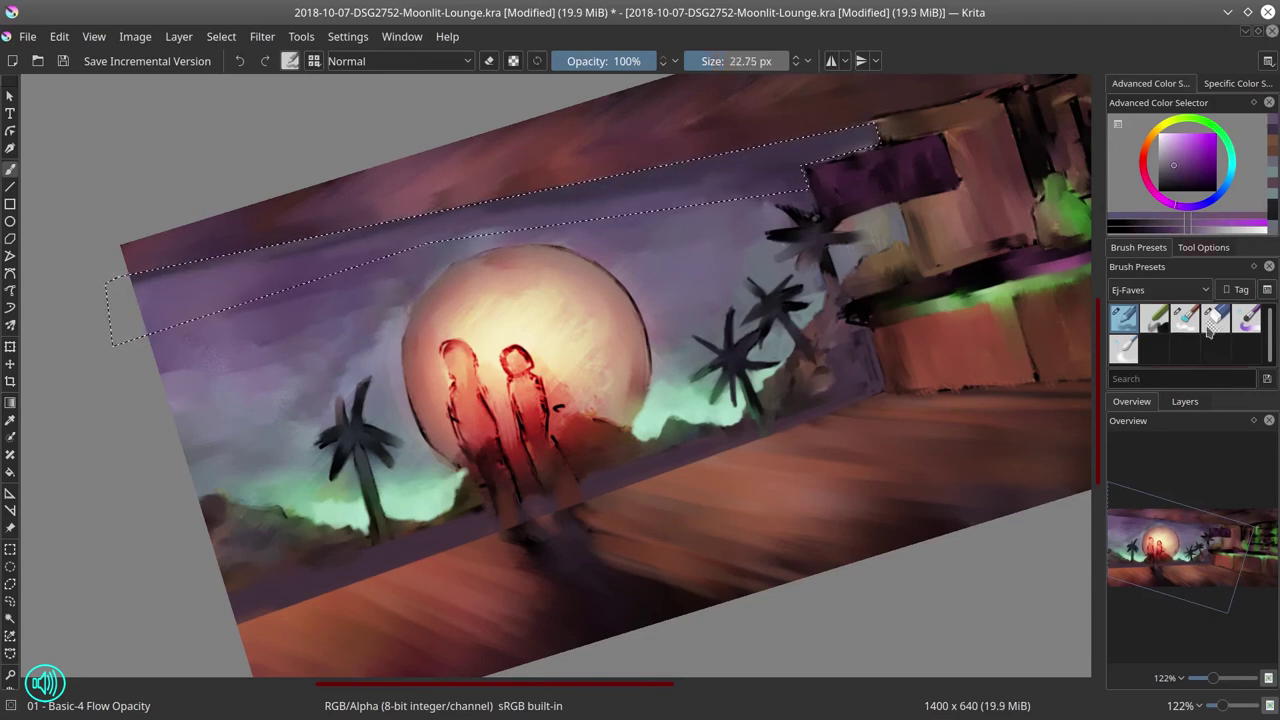
key(slash)
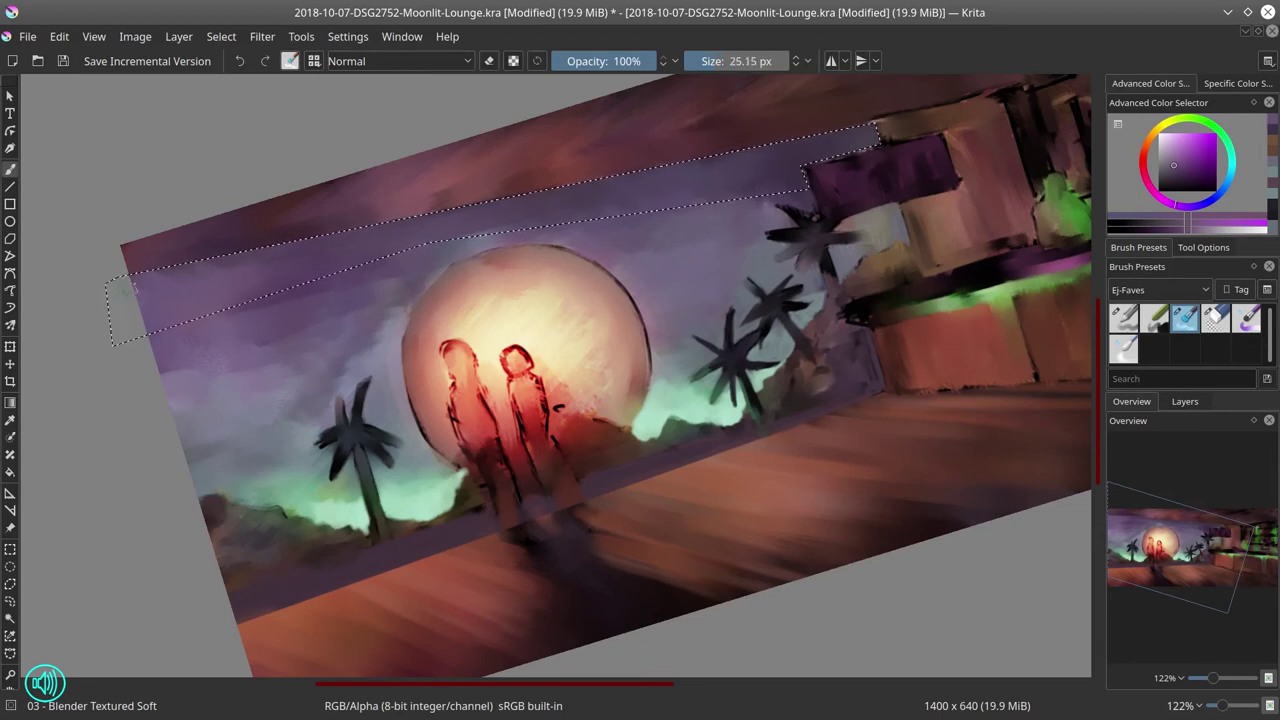
Step: Invert the sky strip selection, paint the ceiling edge above it with sampled color at 12.25 px using Basic-4 Flow Opacity, and deselect
click(221, 36)
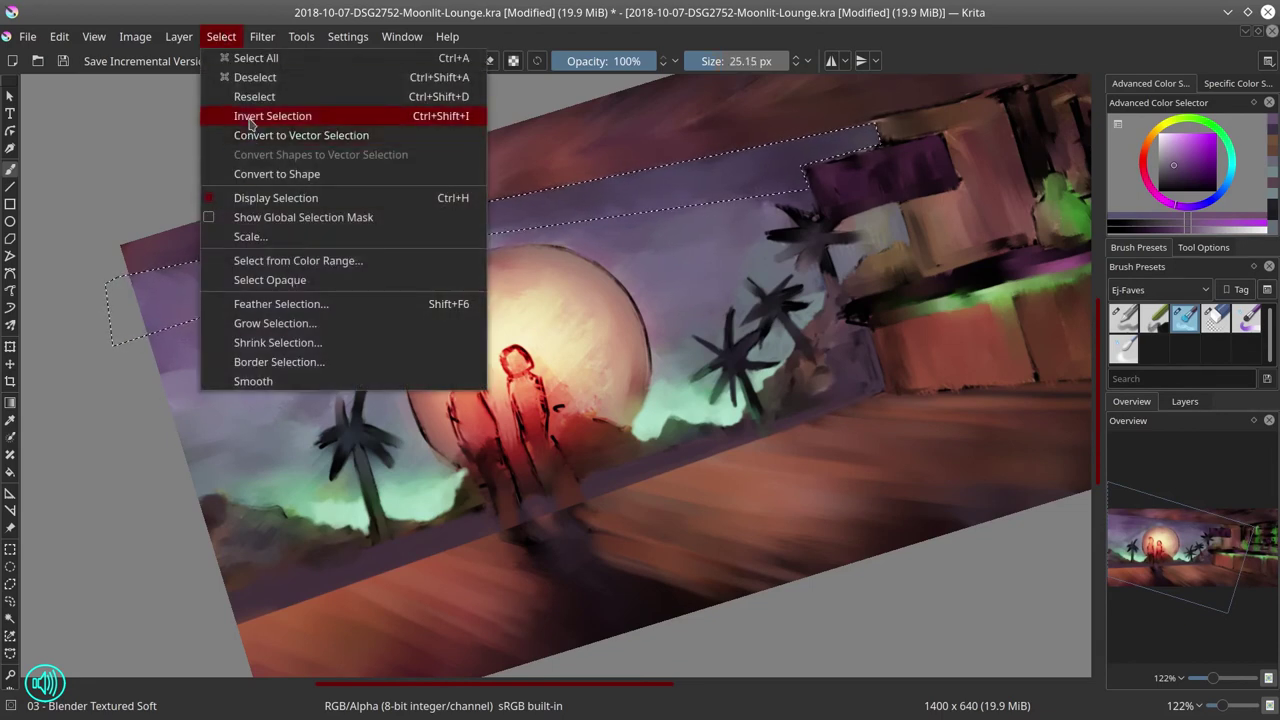
click(250, 118)
click(1124, 318)
ctrl+click(383, 183)
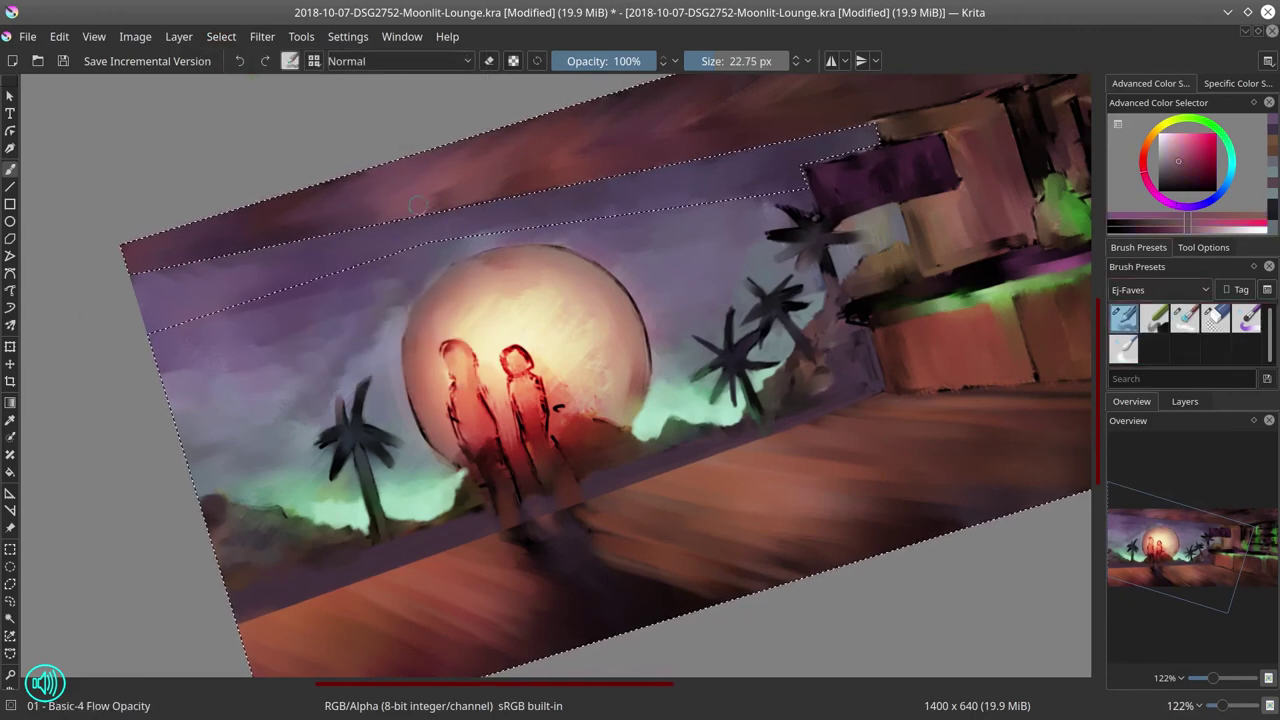
drag(400, 183, 383, 183)
drag(511, 198, 516, 198)
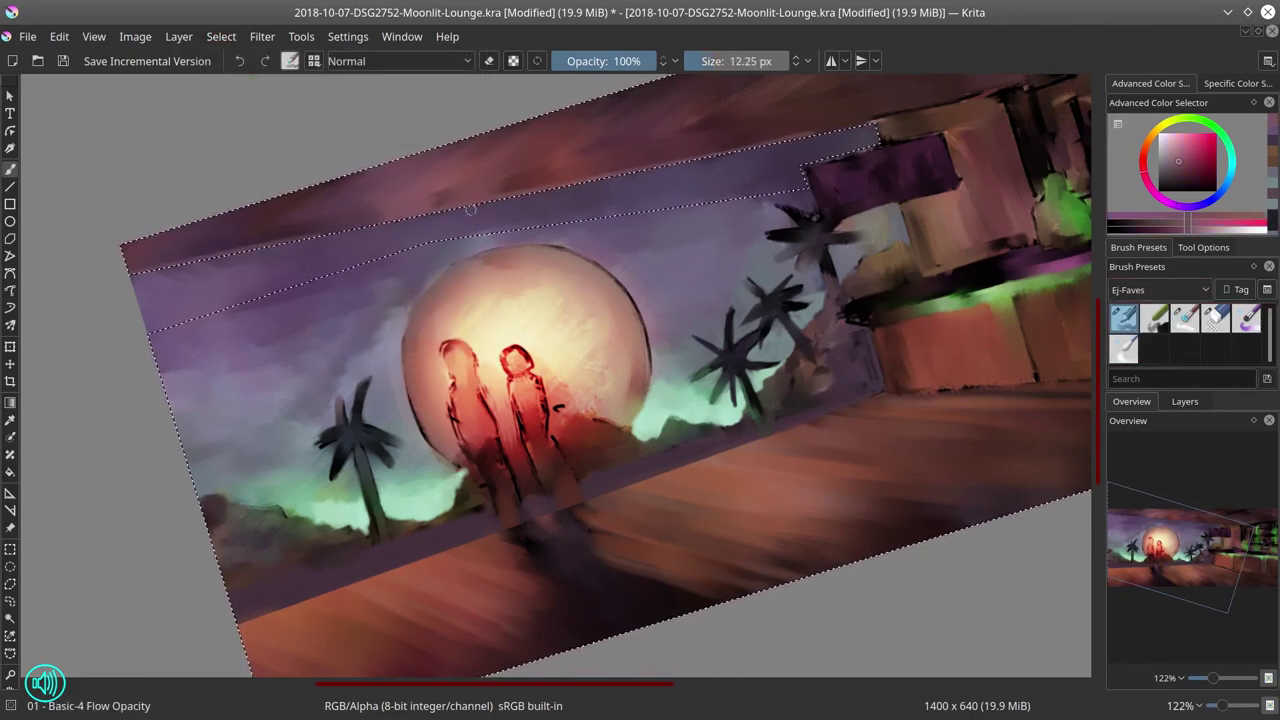
click(221, 36)
click(250, 78)
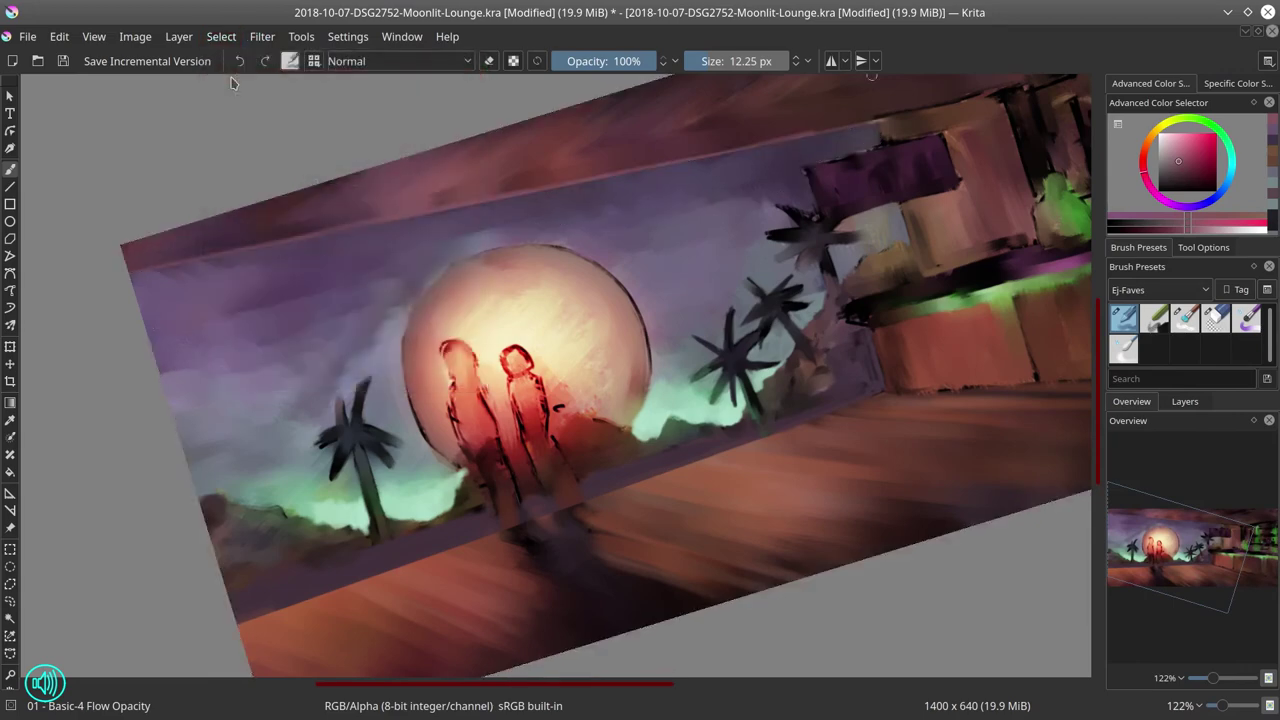
Step: Straighten the canvas and touch up the hill slope and green glow beside the left palm with sampled colors at 6.39 px
key(5)
mouse_move(794, 362)
mouse_down()
mouse_move(589, 358)
mouse_move(597, 366)
mouse_up()
ctrl+click(622, 357)
drag(597, 366, 763, 386)
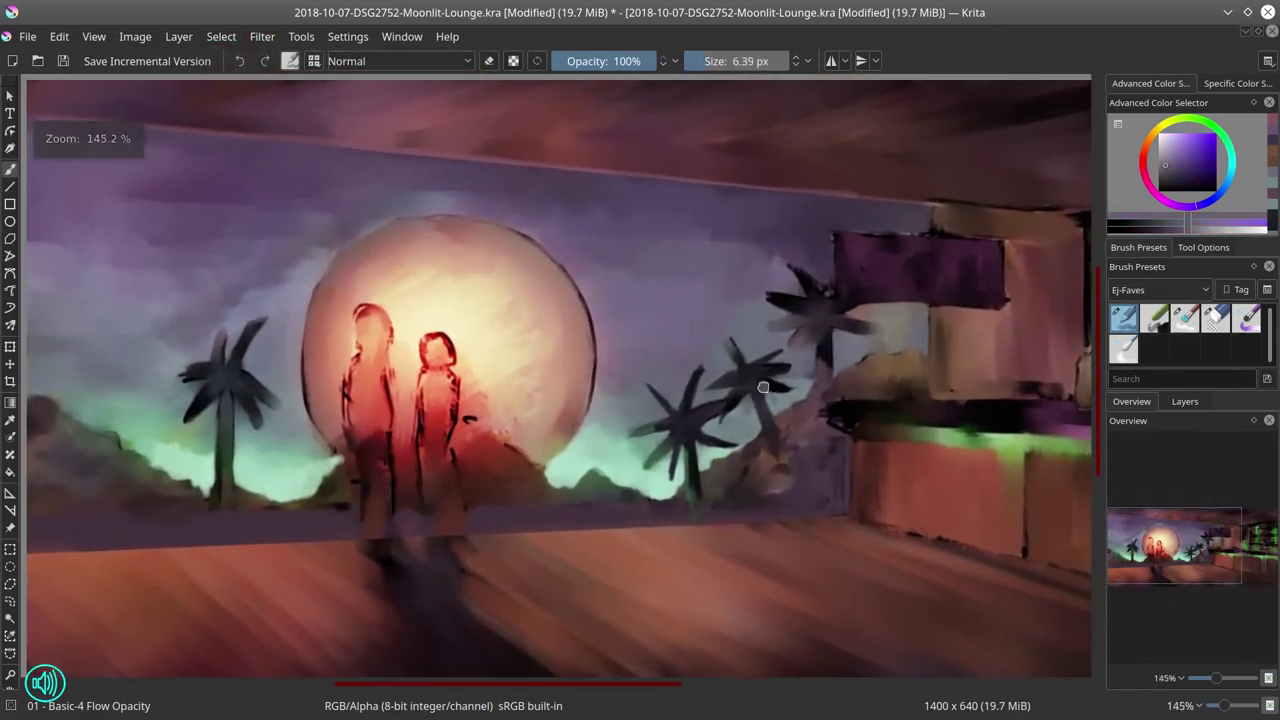
ctrl+click(106, 435)
ctrl+click(136, 435)
drag(106, 435, 154, 470)
ctrl+click(148, 467)
Step: Refine the left palm's fronds and the surrounding sky with sampled colors at 6.39 px
ctrl+click(230, 370)
drag(238, 337, 230, 350)
ctrl+click(189, 387)
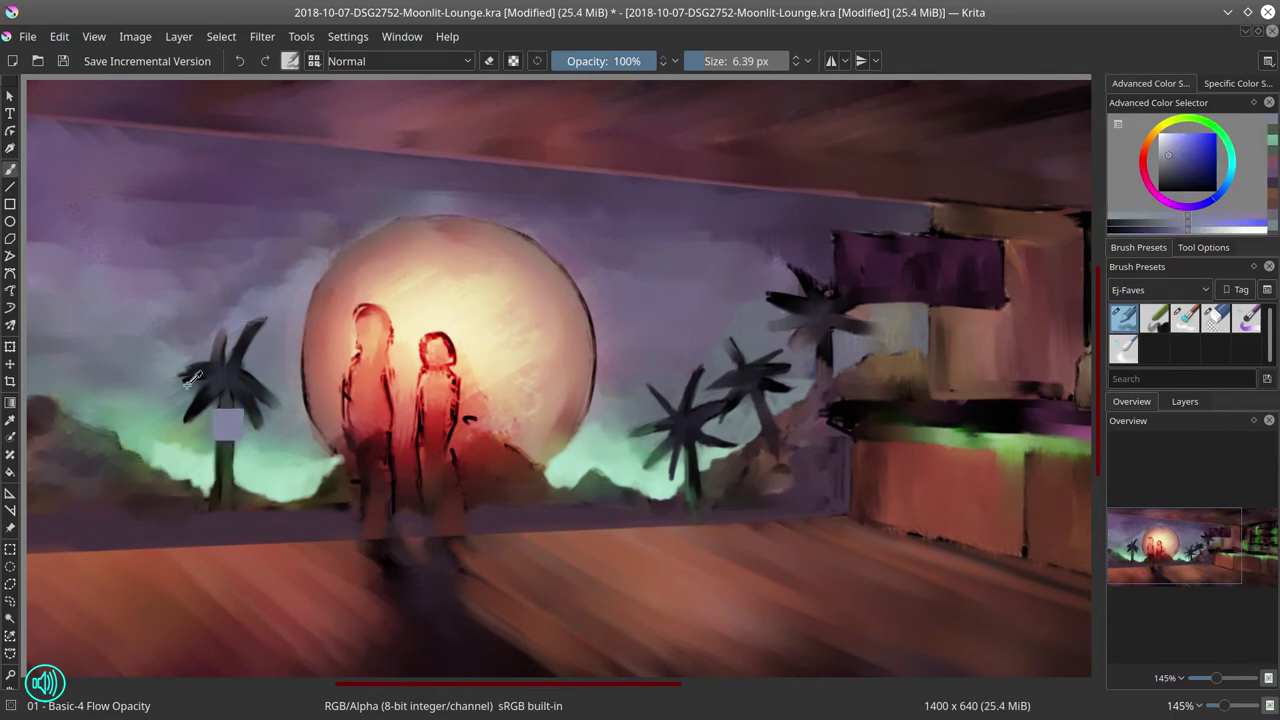
ctrl+click(110, 428)
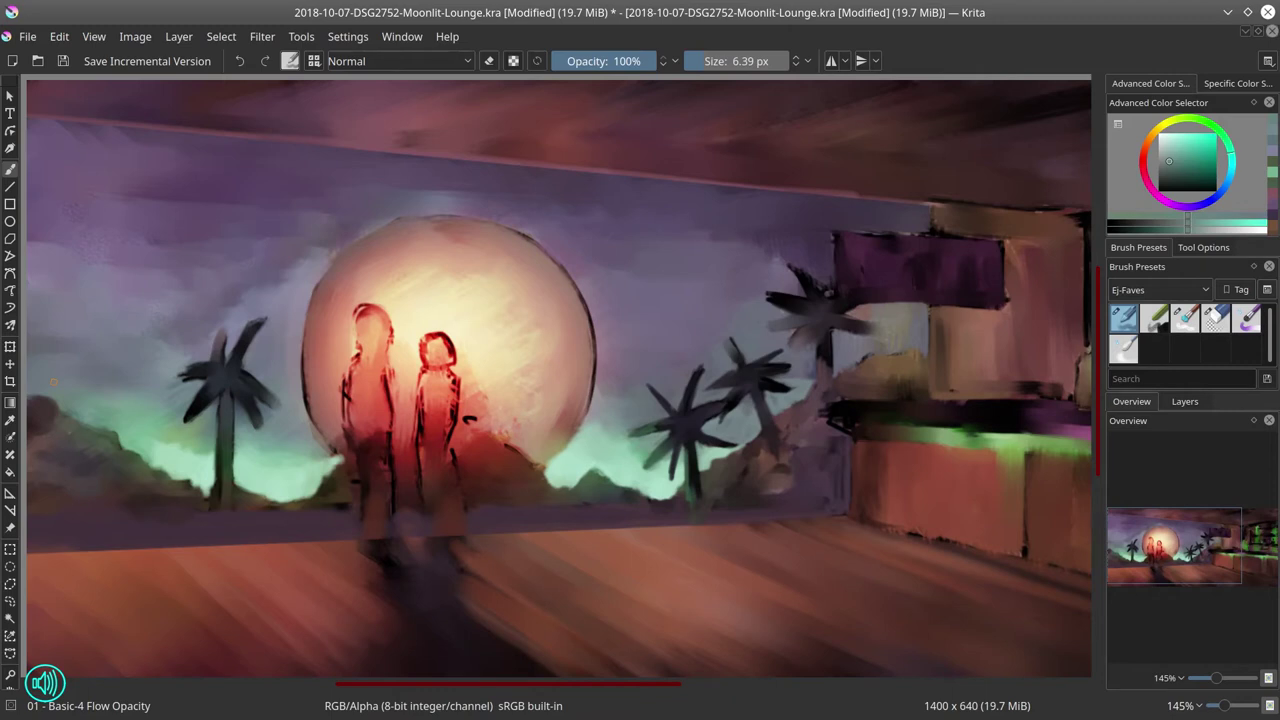
Step: Soften the moon's dark outline and the tall palm's fronds near the sign with Blender Textured Soft at 16.67 px
key(slash)
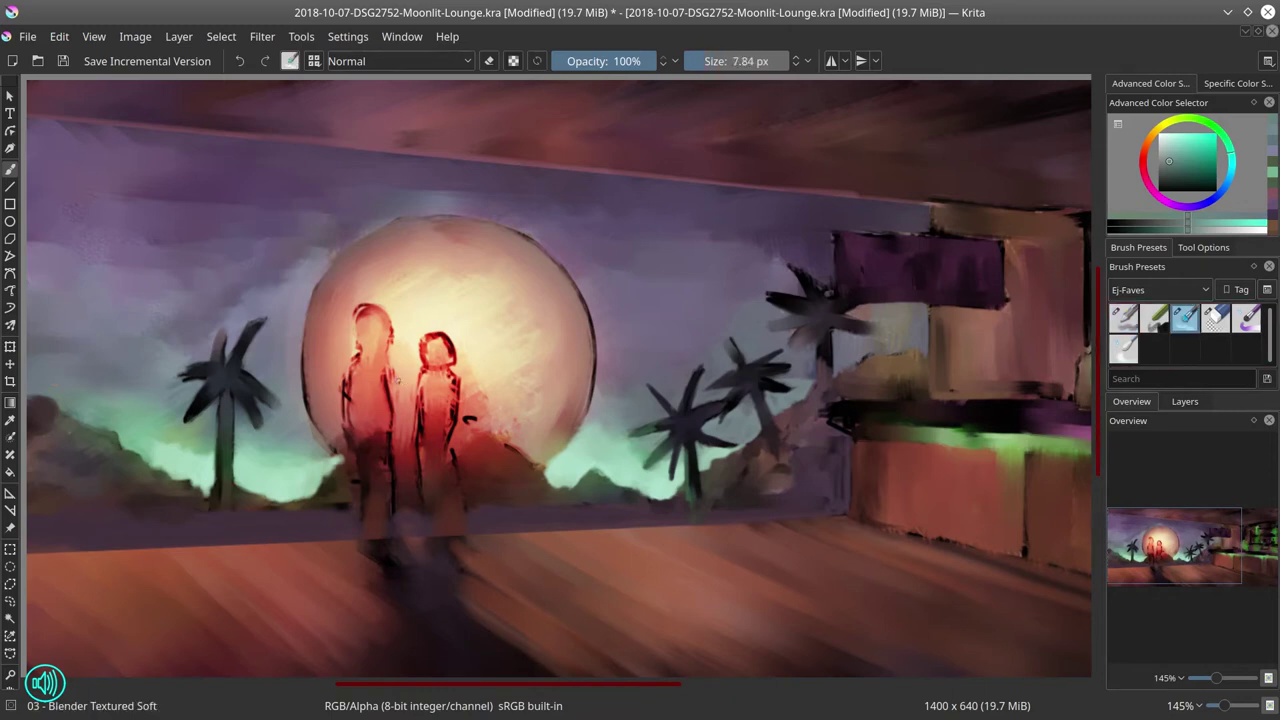
shift+drag(395, 331, 406, 331)
drag(403, 381, 403, 437)
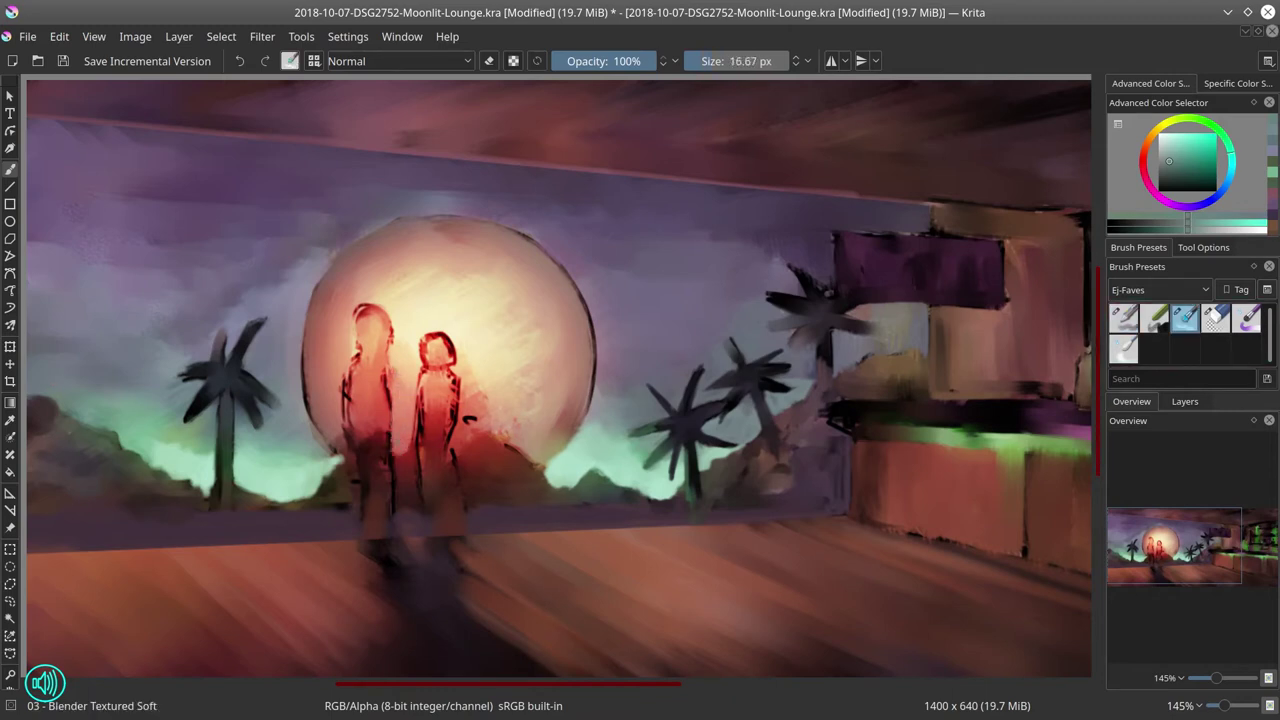
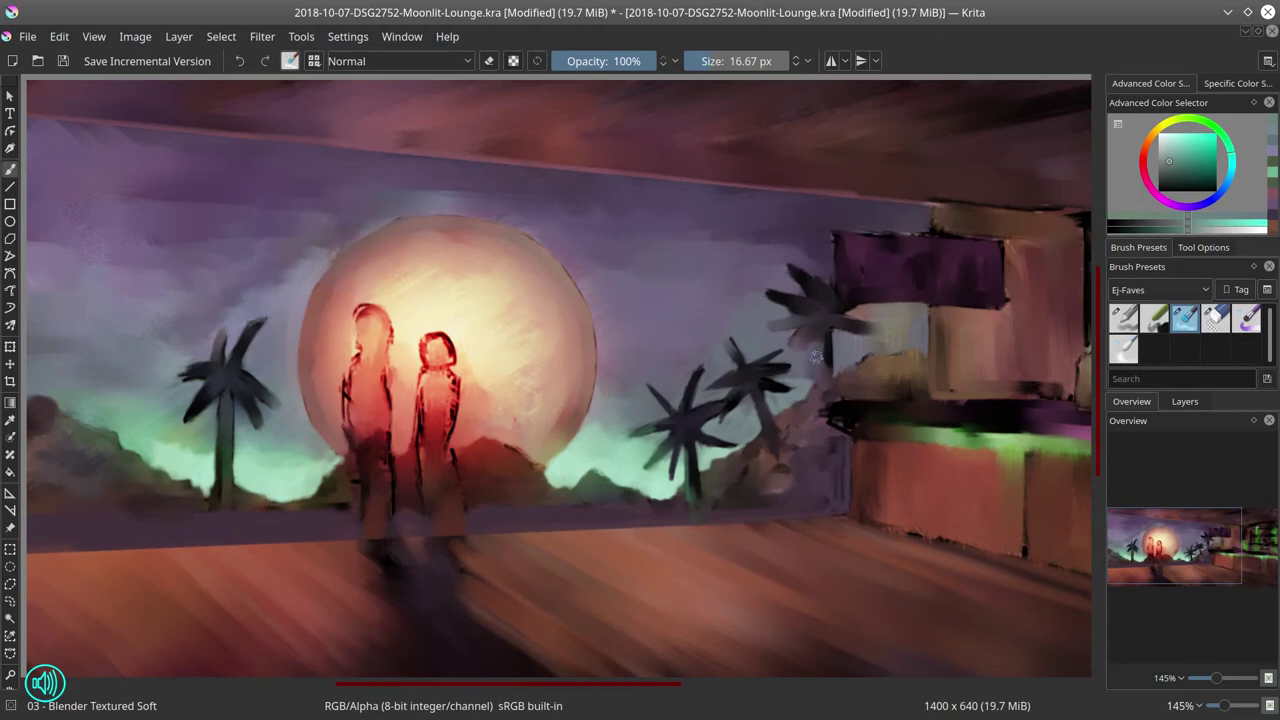
drag(862, 312, 846, 315)
Step: Touch up the tall palm and the purple sign's dark edges with sampled colors using Basic-4 Flow Opacity at 6.39 px
click(1124, 318)
mouse_move(789, 338)
mouse_down()
mouse_move(800, 329)
mouse_move(786, 324)
mouse_up()
ctrl+click(820, 314)
ctrl+click(873, 229)
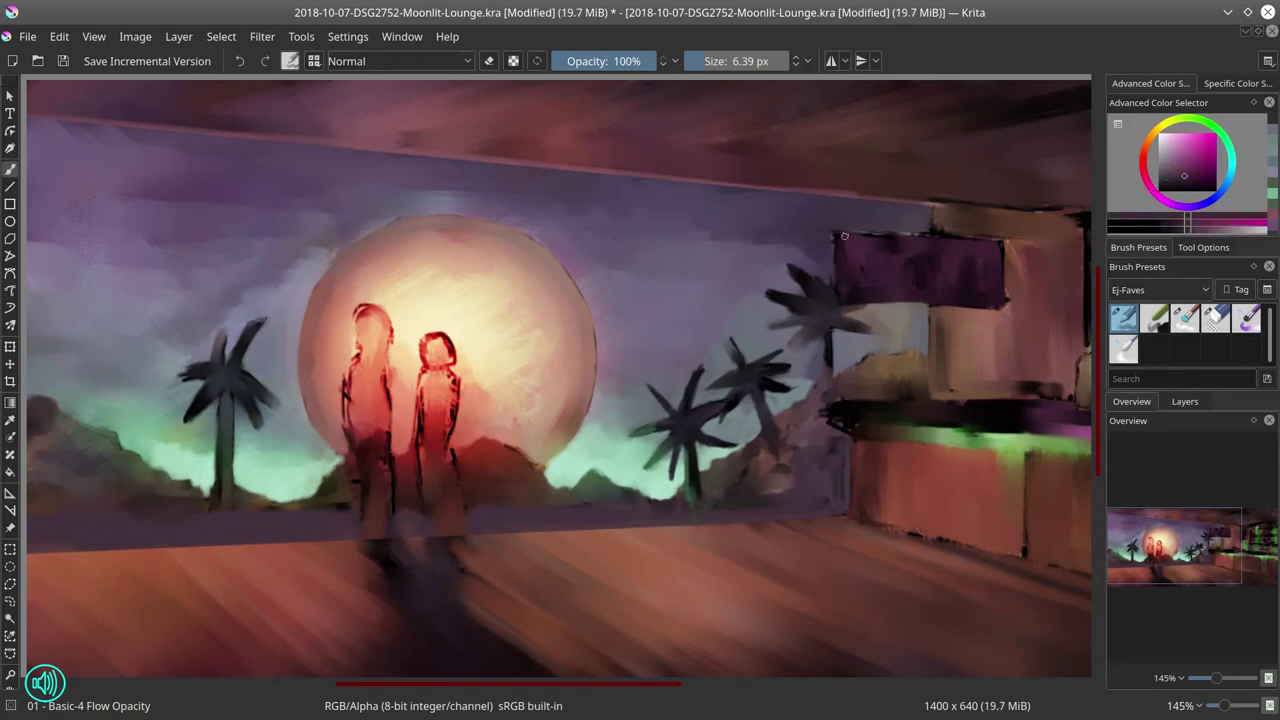
drag(838, 254, 833, 236)
ctrl+click(845, 286)
drag(895, 302, 846, 301)
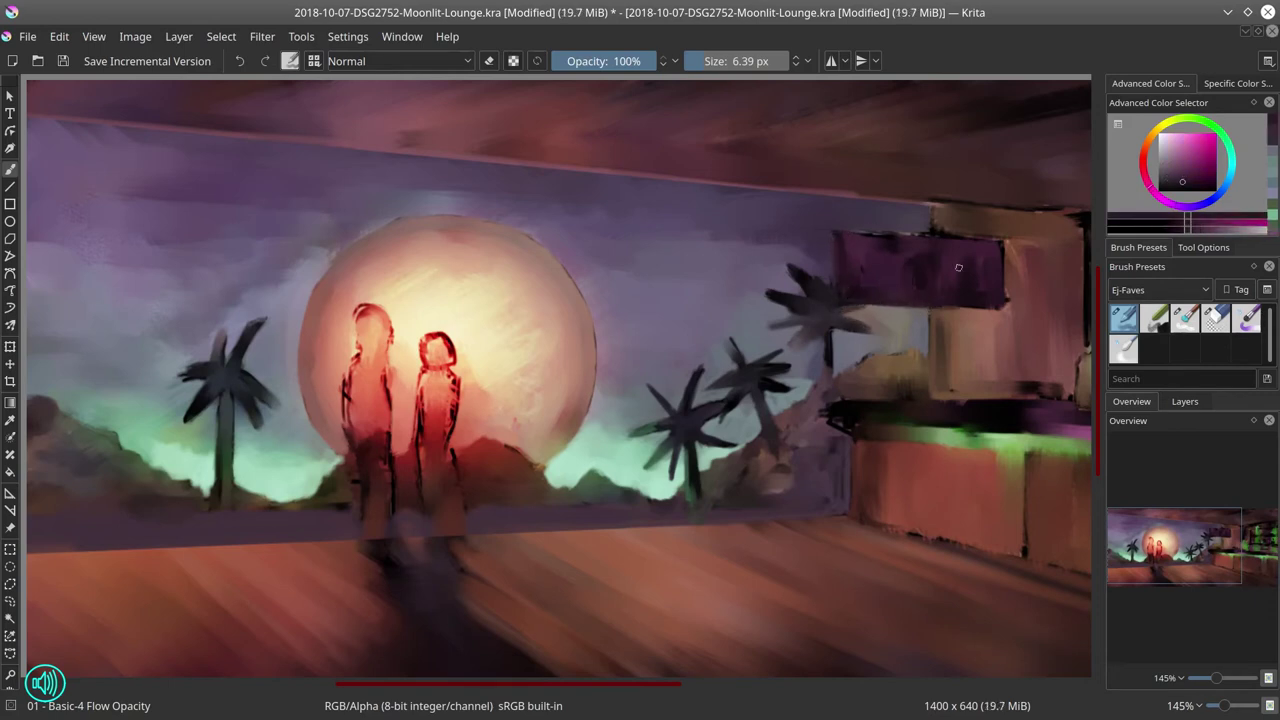
Step: Clean up the purple sign's borders with sampled colors and paint a lighter purple along its window-side edge
ctrl+click(876, 240)
ctrl+click(988, 219)
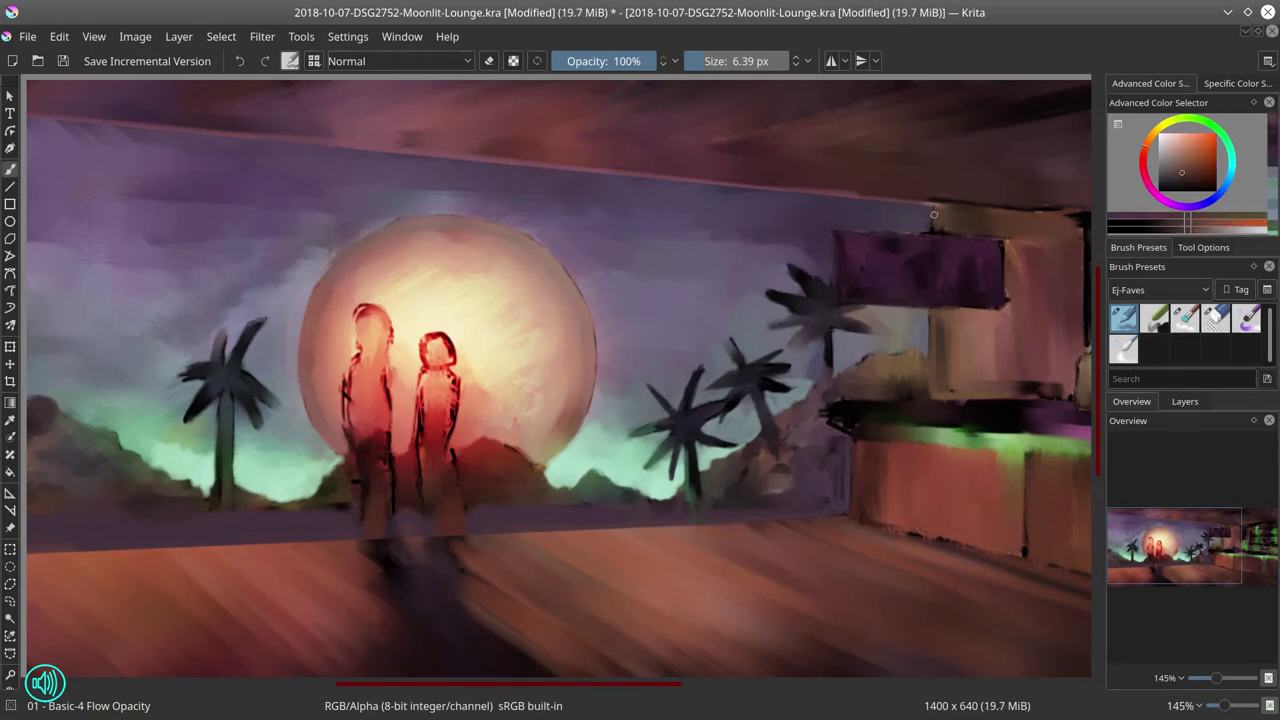
ctrl+click(986, 306)
ctrl+click(891, 302)
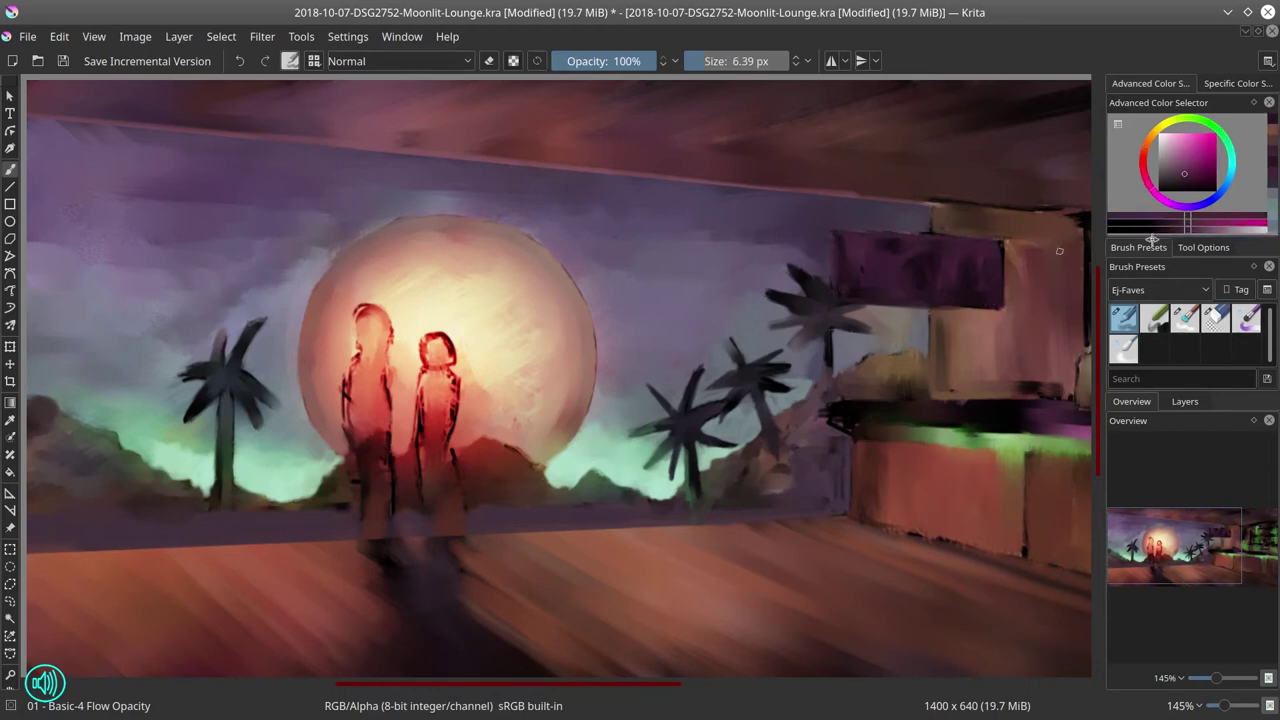
click(1181, 165)
drag(832, 256, 829, 236)
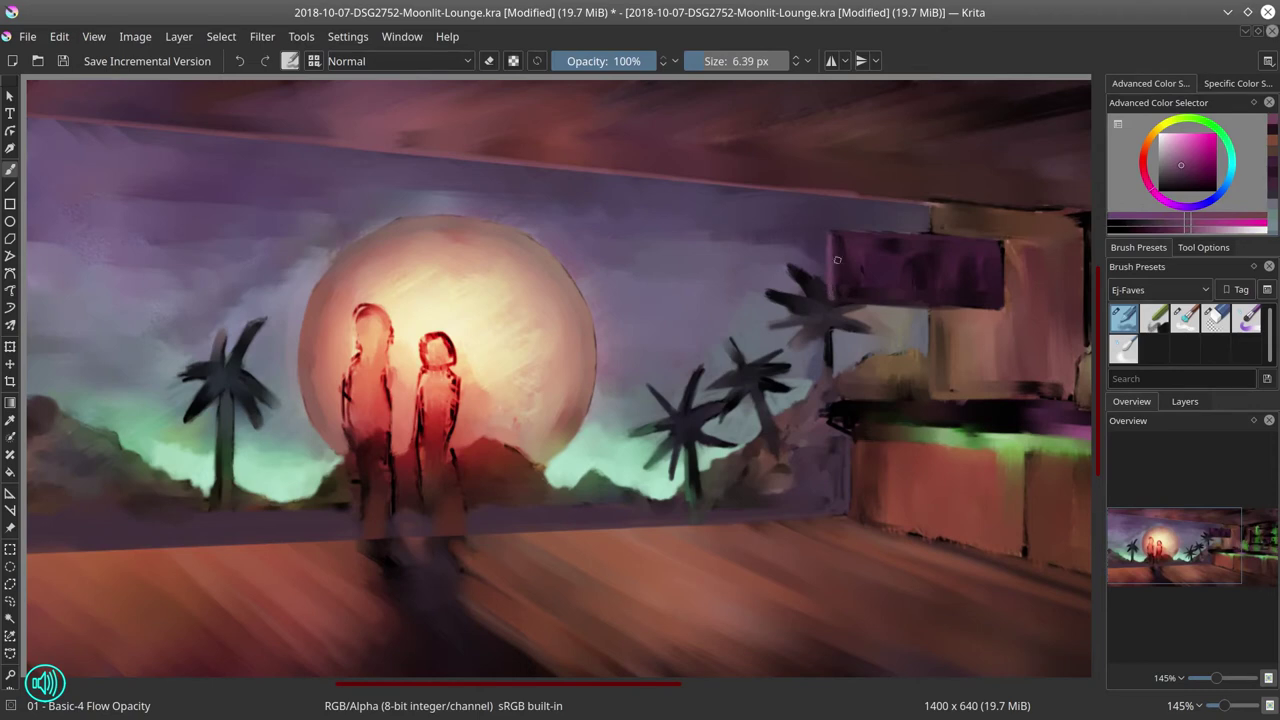
Step: Paint a light tan edge along the window side of the wall, below and above the sign, at 8.37 px
ctrl+click(961, 326)
mouse_move(929, 316)
mouse_down()
mouse_move(930, 388)
mouse_move(929, 376)
mouse_up()
mouse_move(925, 375)
mouse_down()
mouse_move(928, 316)
mouse_move(928, 396)
mouse_up()
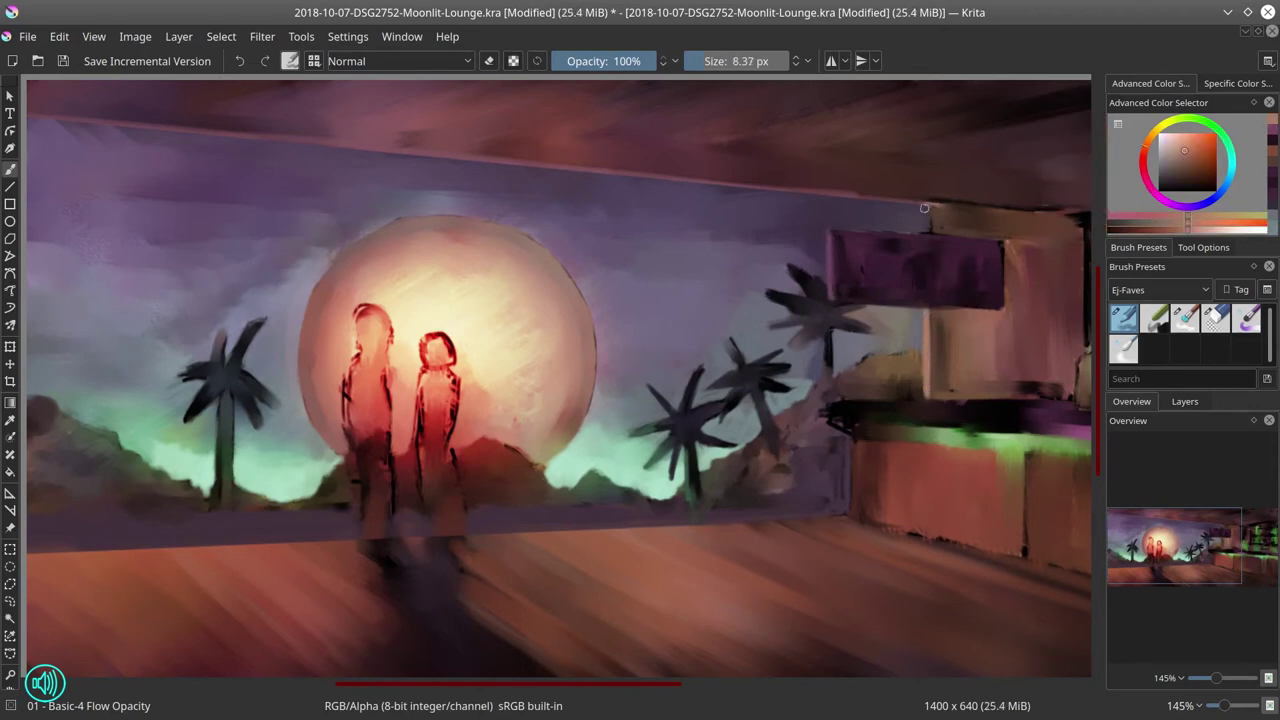
drag(926, 234, 927, 206)
Step: Refine the ceiling edge, the sky and the shapes around the purple sign with sampled colors at 5.30 px
ctrl+click(929, 121)
key(bracketleft)
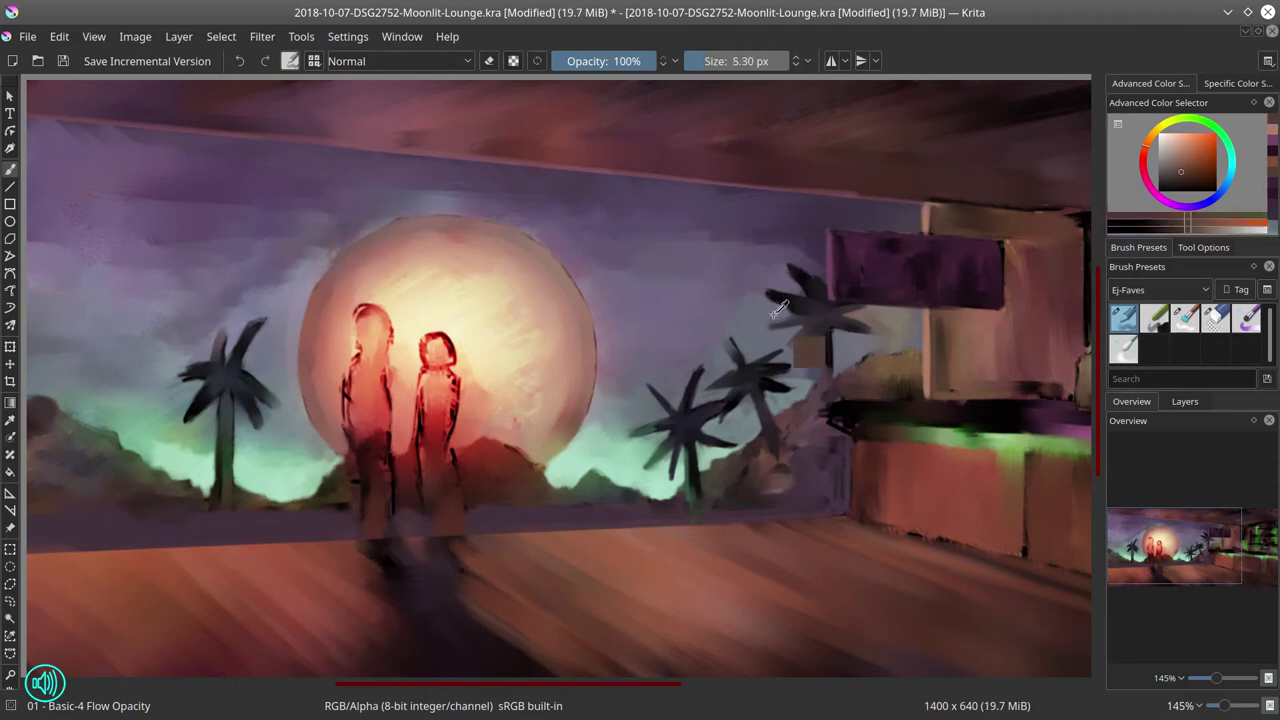
ctrl+click(880, 310)
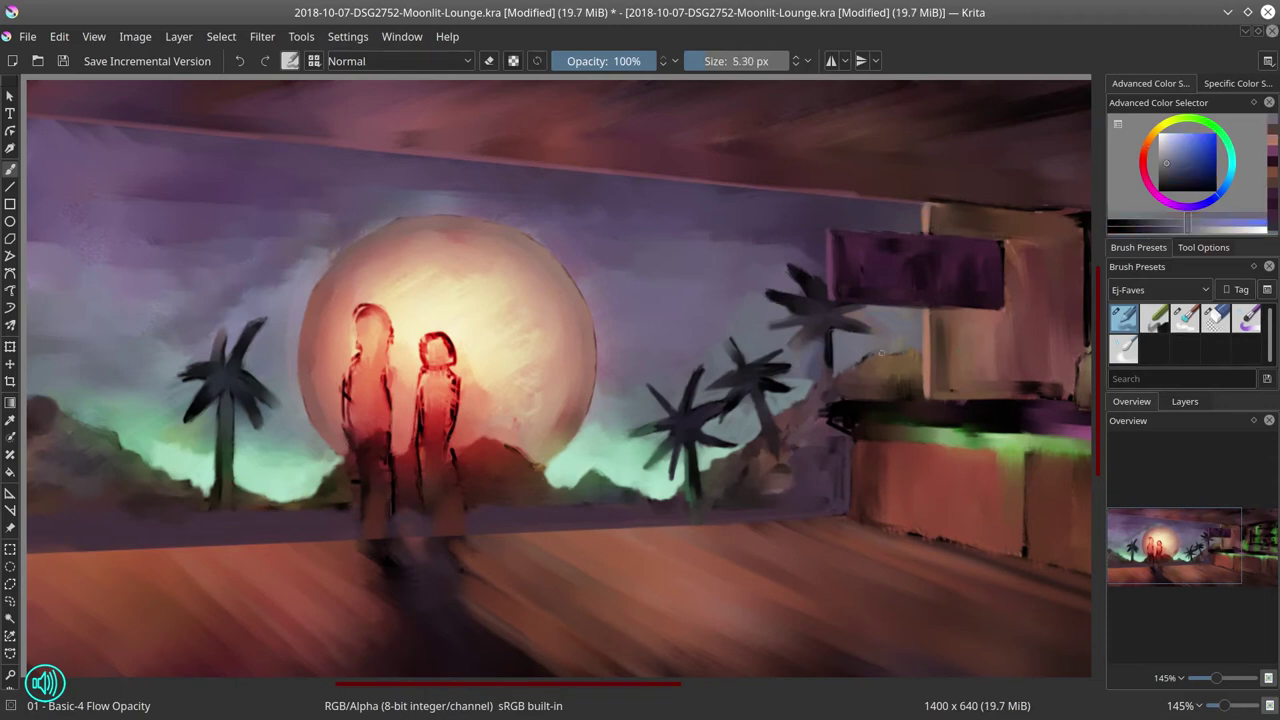
ctrl+click(822, 258)
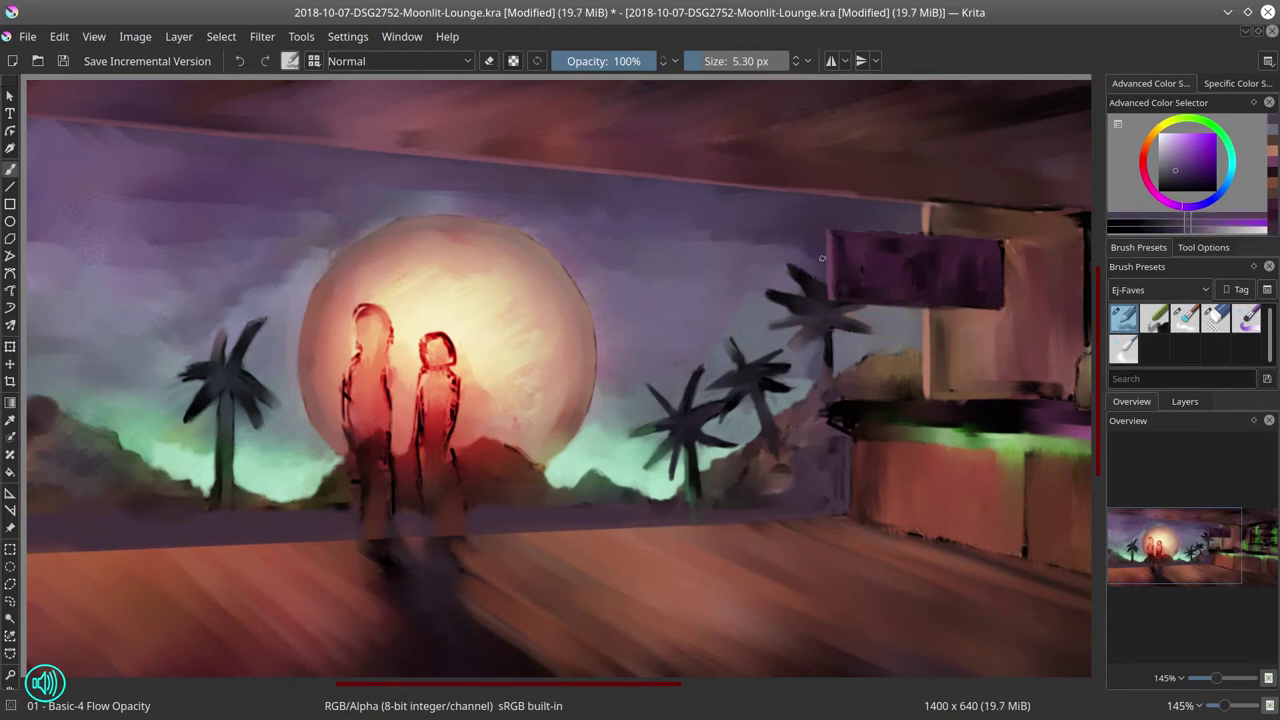
Step: Hand-letter "Marauders" in bright green on the purple sign with a small drink glass after the word
ctrl+click(948, 434)
click(1209, 146)
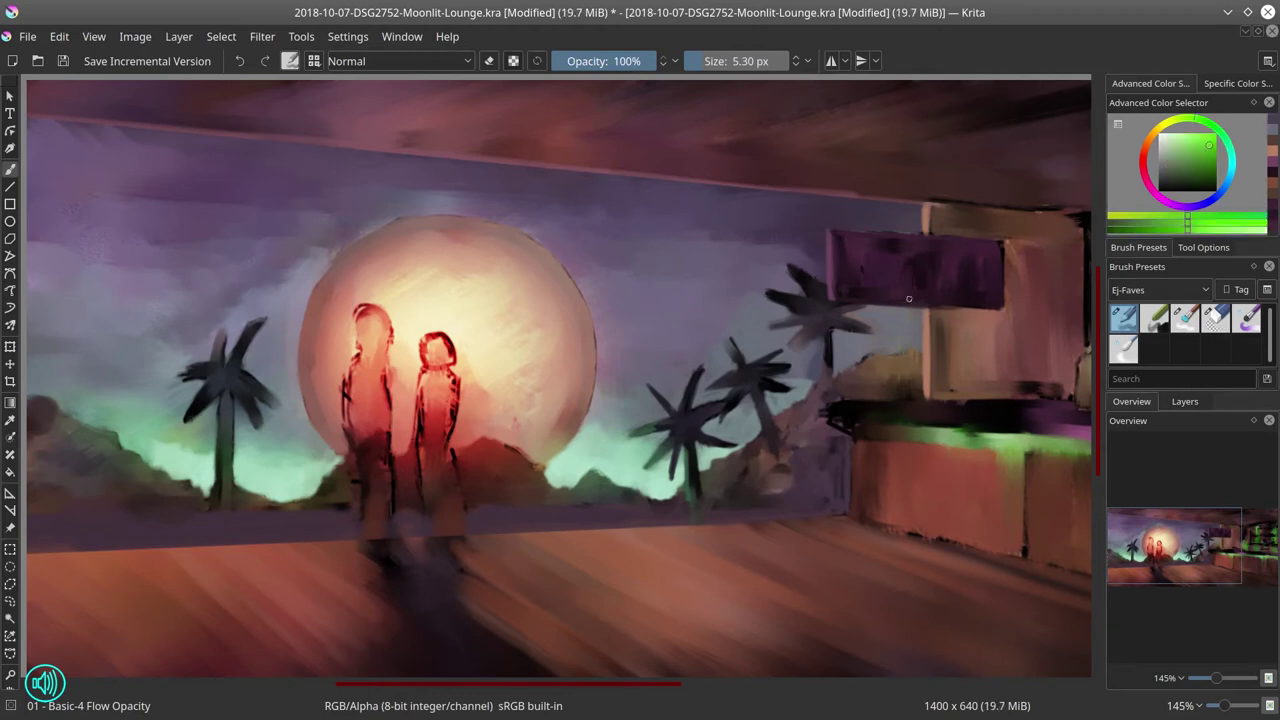
drag(854, 256, 856, 256)
mouse_move(852, 251)
mouse_down()
mouse_move(851, 278)
mouse_move(945, 272)
mouse_move(988, 288)
mouse_up()
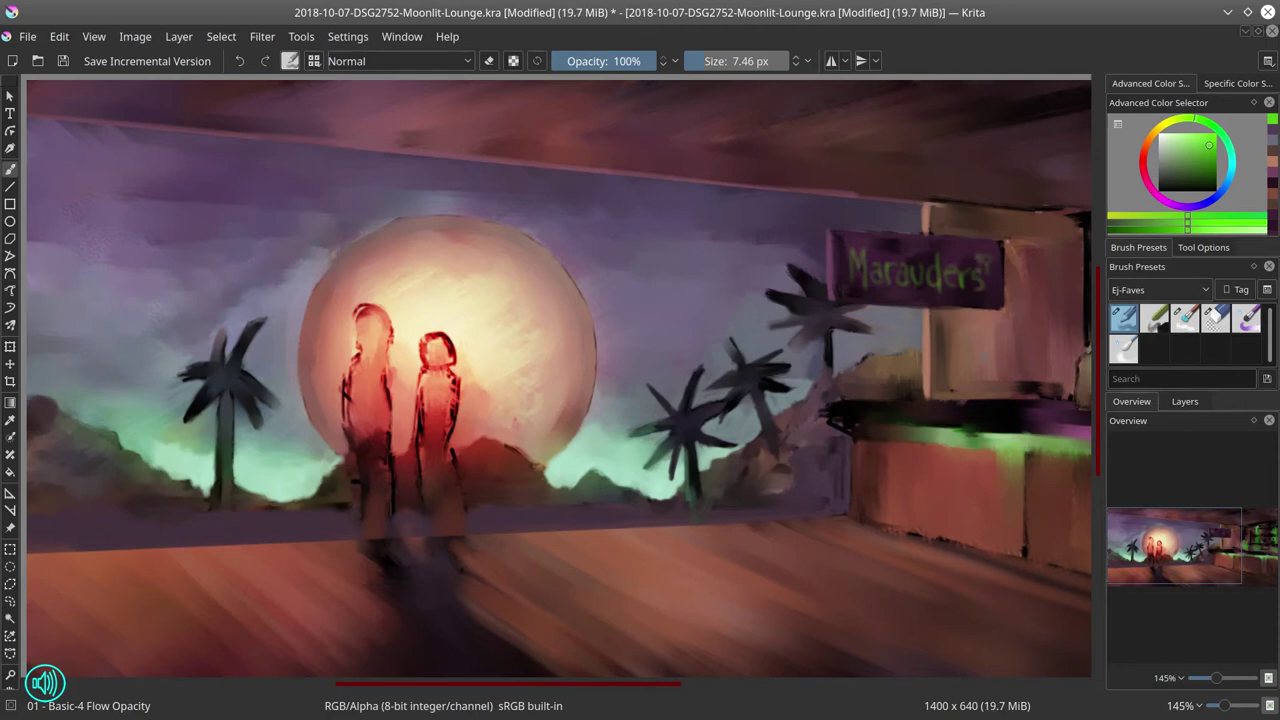
Step: Add a neon glow over the "Marauders" lettering with dark cyan in Color Dodge mode at 20.83 px
click(463, 61)
click(380, 121)
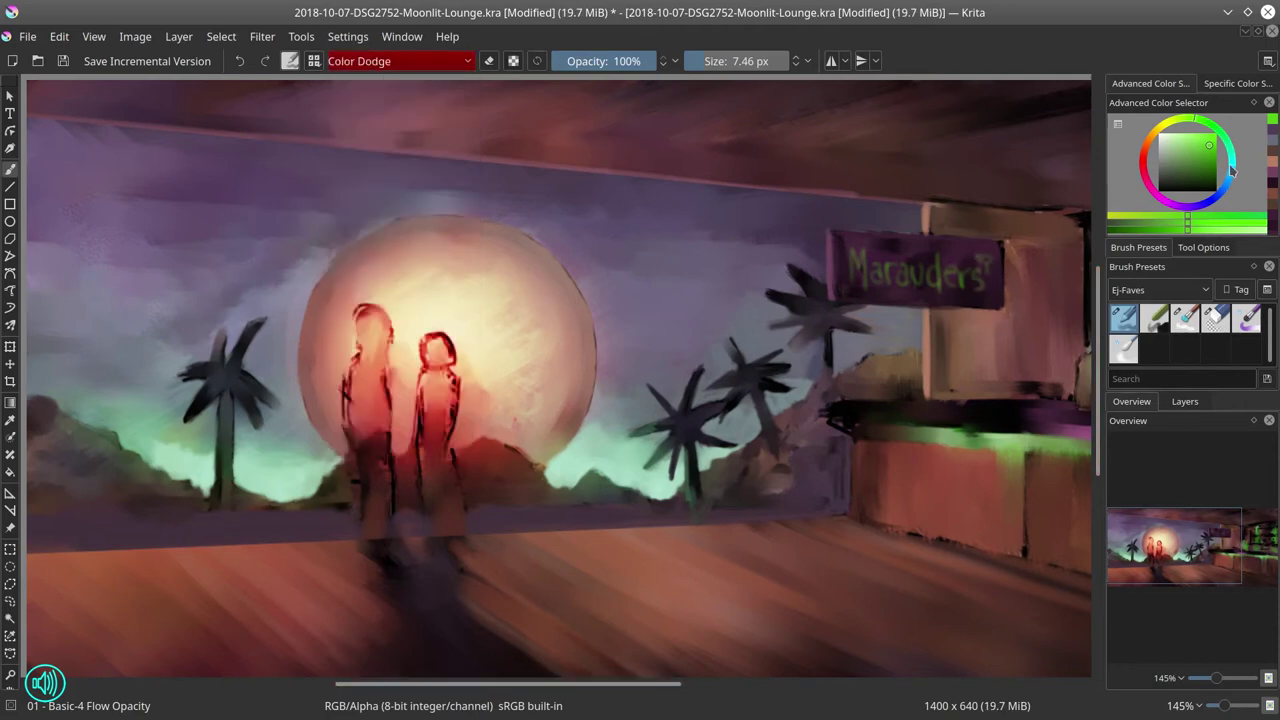
click(1231, 164)
click(1202, 166)
mouse_move(892, 258)
shift+mouse_down()
mouse_move(905, 258)
mouse_move(869, 260)
mouse_move(928, 280)
mouse_move(866, 256)
mouse_move(980, 264)
shift+mouse_up()
mouse_move(948, 262)
mouse_down()
mouse_move(961, 294)
mouse_move(984, 271)
mouse_move(981, 291)
mouse_move(1000, 262)
mouse_up()
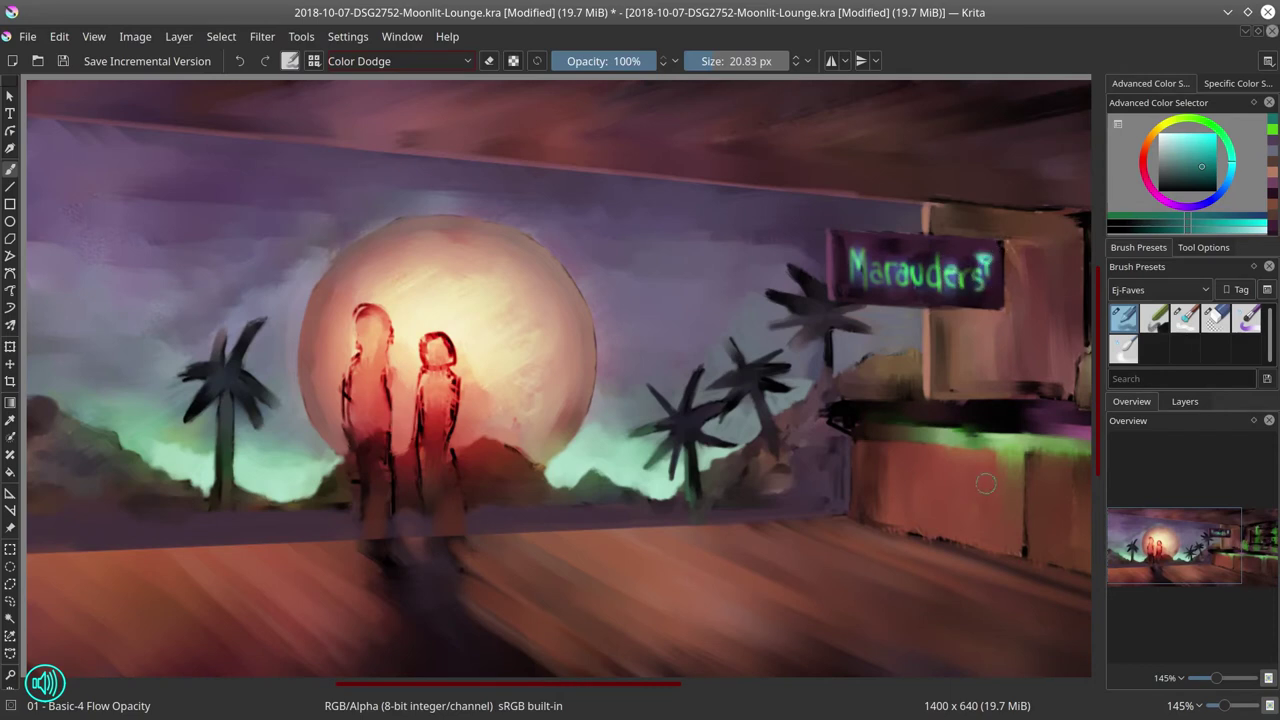
drag(895, 272, 920, 286)
drag(850, 250, 858, 283)
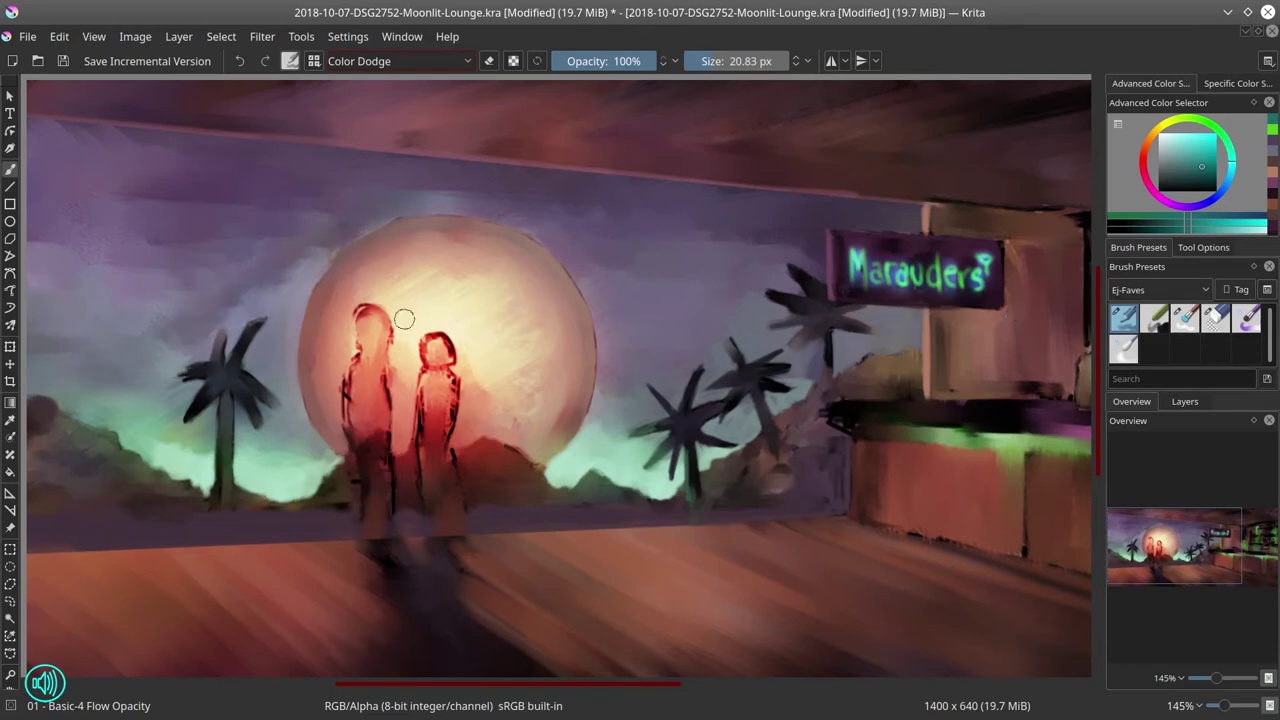
Step: Return the brush to Normal blending and refine the tall palm's trunk with sampled colors at 8.98 px
click(400, 61)
click(360, 214)
ctrl+click(820, 322)
shift+drag(812, 379, 800, 379)
ctrl+click(810, 362)
drag(828, 334, 818, 377)
Step: Touch up the hillside beside the bar and the sky beneath the middle palm's fronds with sampled colors
ctrl+click(820, 472)
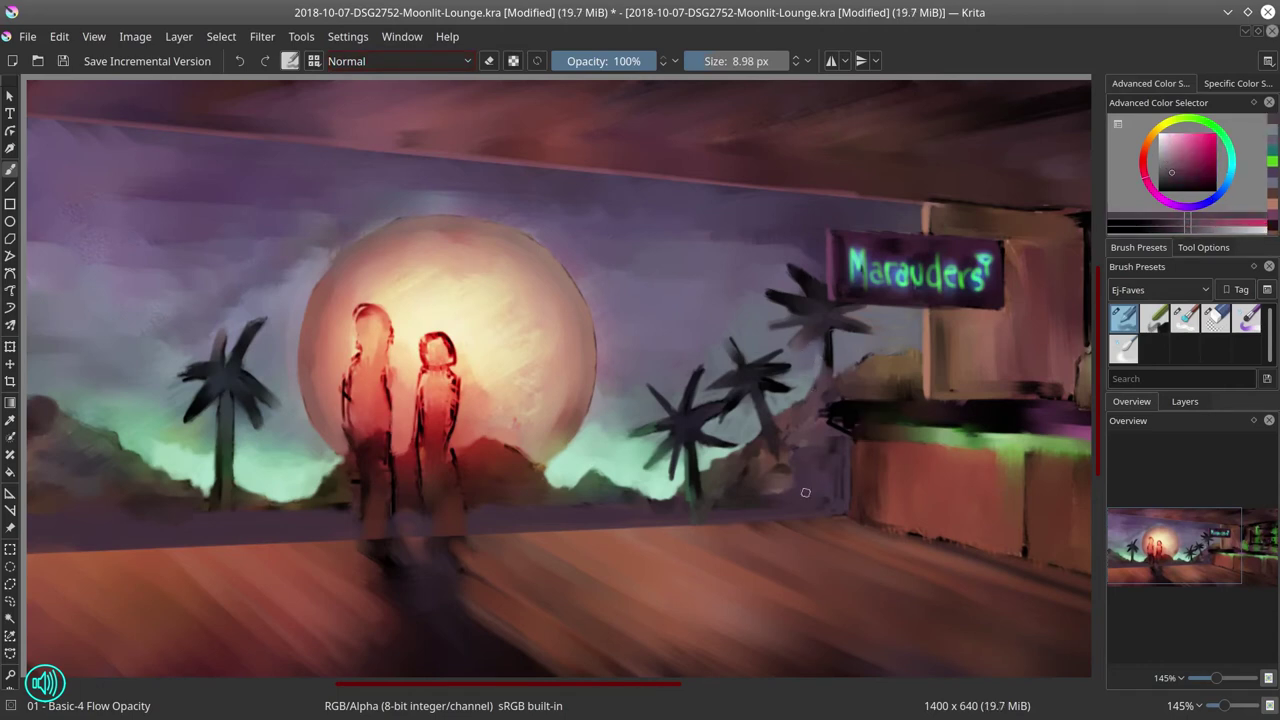
drag(802, 435, 784, 455)
ctrl+click(748, 406)
drag(744, 400, 754, 409)
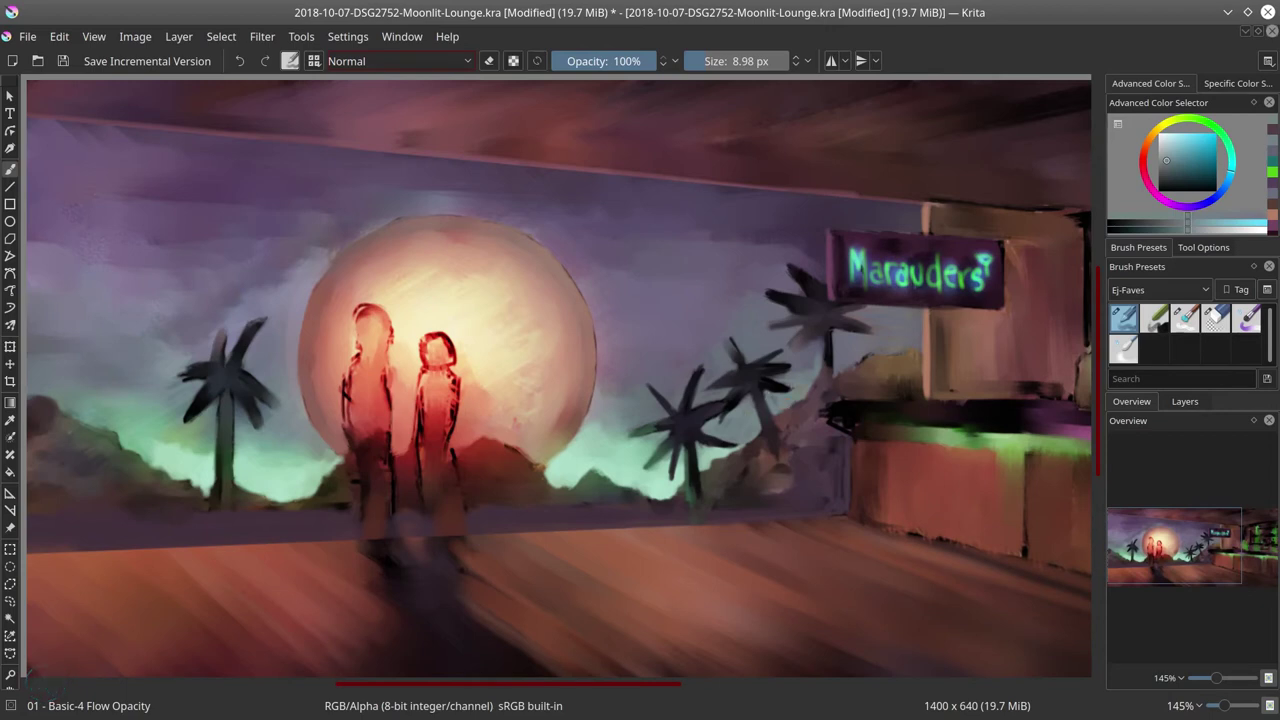
Step: Trim and sharpen the left palm's fronds by painting sampled sky and palm colors around them at 8.98 px
ctrl+click(248, 420)
mouse_move(238, 404)
mouse_down()
mouse_move(238, 424)
mouse_move(247, 402)
mouse_up()
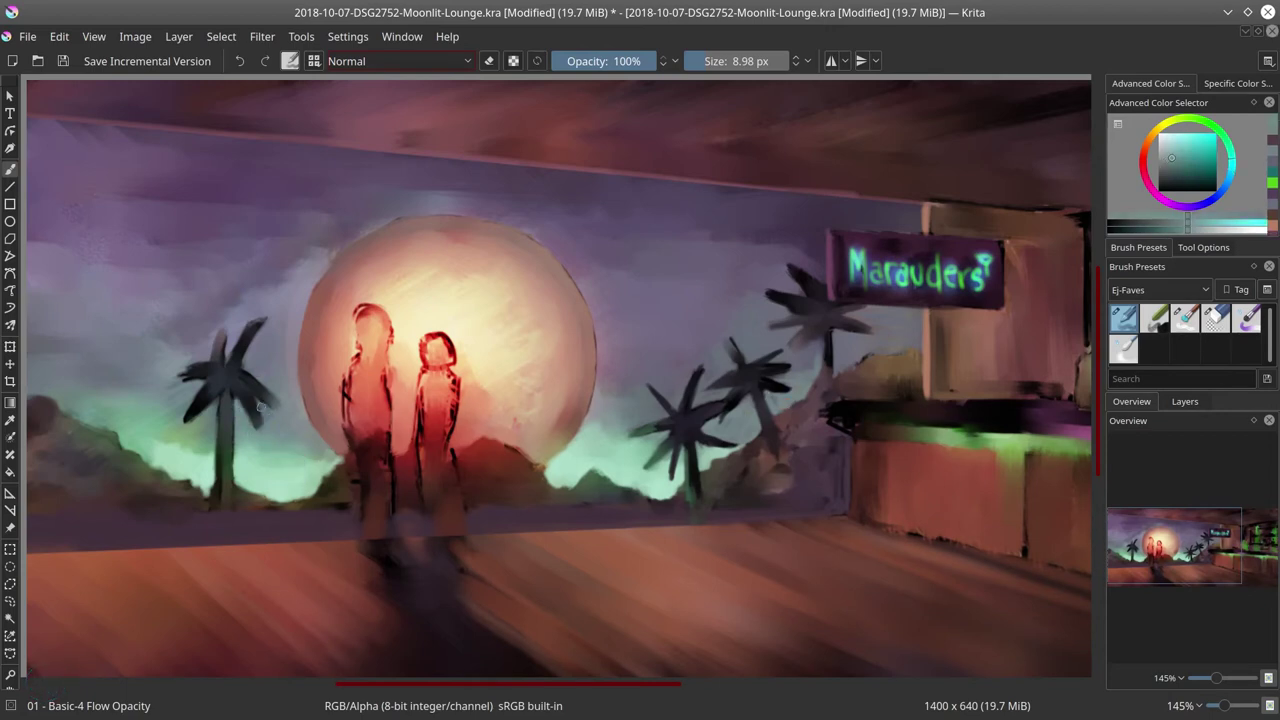
ctrl+click(219, 364)
ctrl+click(196, 352)
mouse_move(212, 350)
mouse_down()
mouse_move(220, 357)
mouse_move(186, 368)
mouse_move(220, 352)
mouse_up()
ctrl+click(200, 346)
ctrl+click(236, 330)
Step: Clean up the moon's edge beside the left palm and the red hill ridge at its opposite lower edge with sampled colors
ctrl+click(310, 322)
drag(305, 300, 301, 337)
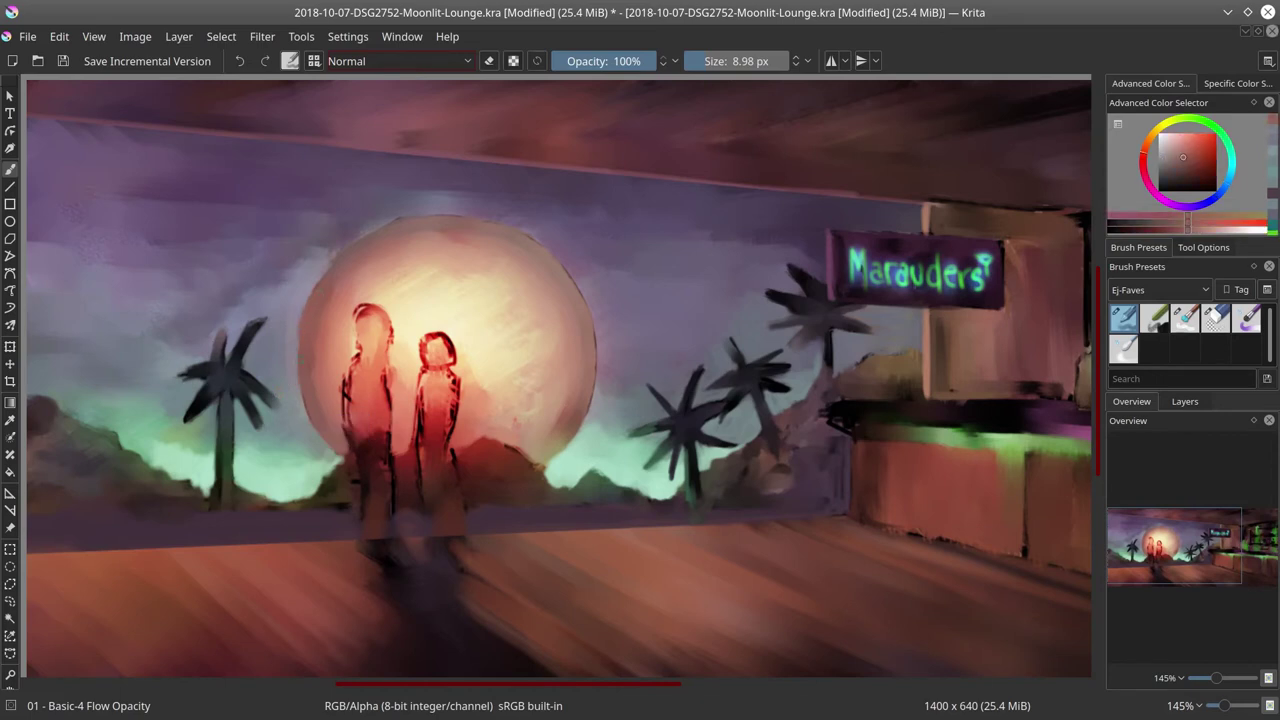
ctrl+click(562, 439)
mouse_move(563, 442)
mouse_down()
mouse_move(552, 458)
mouse_move(524, 459)
mouse_up()
ctrl+click(520, 462)
ctrl+click(547, 488)
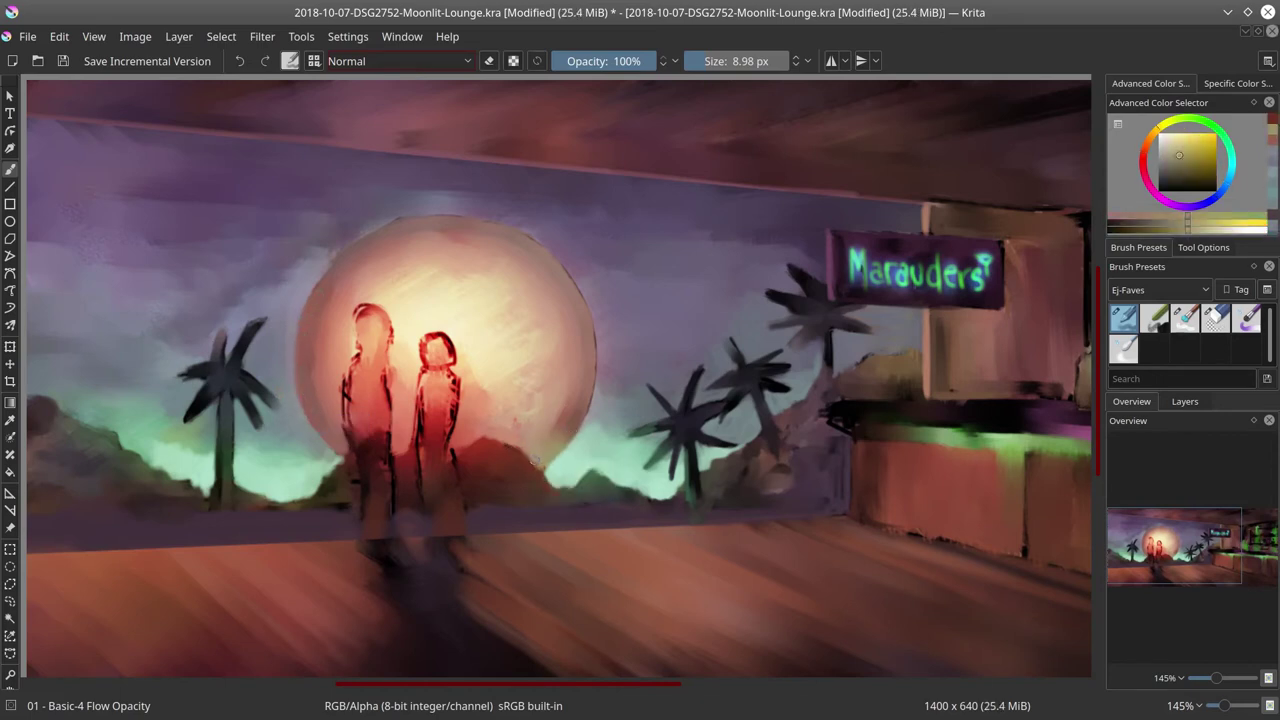
ctrl+click(529, 382)
Step: Smooth the moon's upper rim, painting over its remaining dark outline with sampled sky and moon colors
ctrl+click(352, 230)
drag(348, 243, 393, 223)
ctrl+click(380, 234)
ctrl+click(407, 203)
ctrl+click(497, 193)
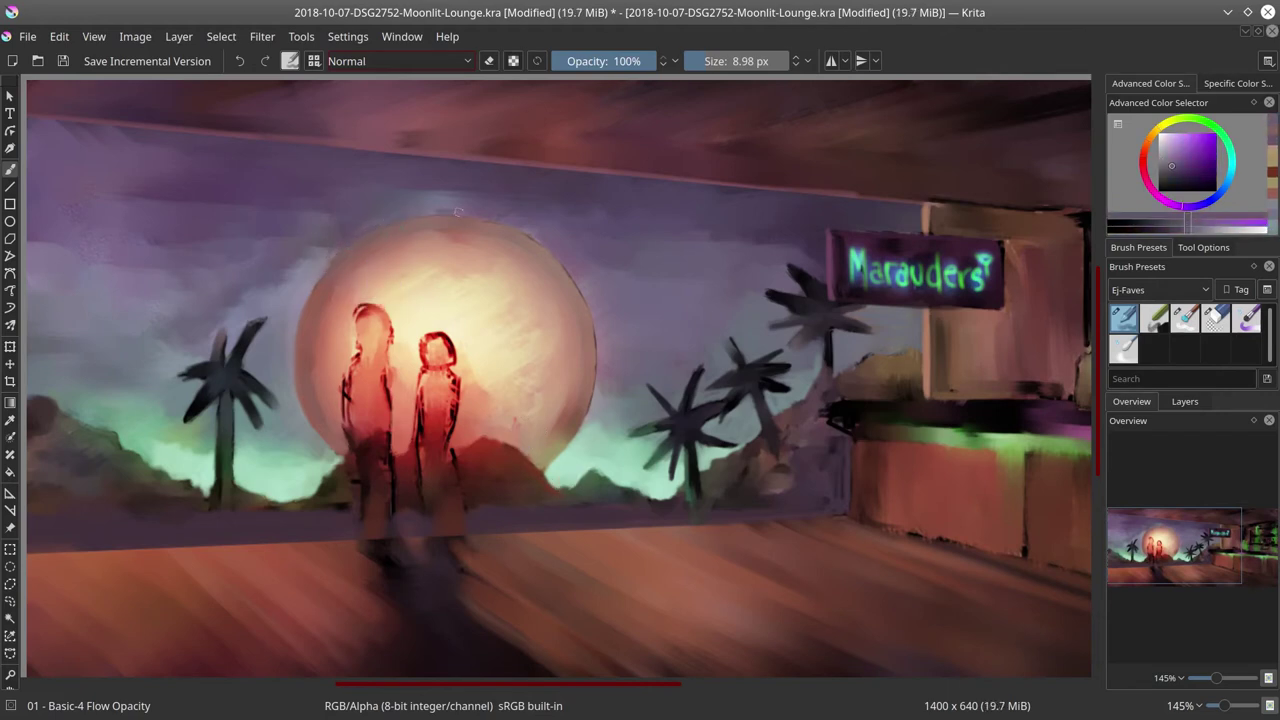
mouse_move(492, 212)
mouse_down()
mouse_move(506, 169)
mouse_move(515, 227)
mouse_up()
ctrl+click(464, 222)
ctrl+click(539, 224)
ctrl+click(513, 235)
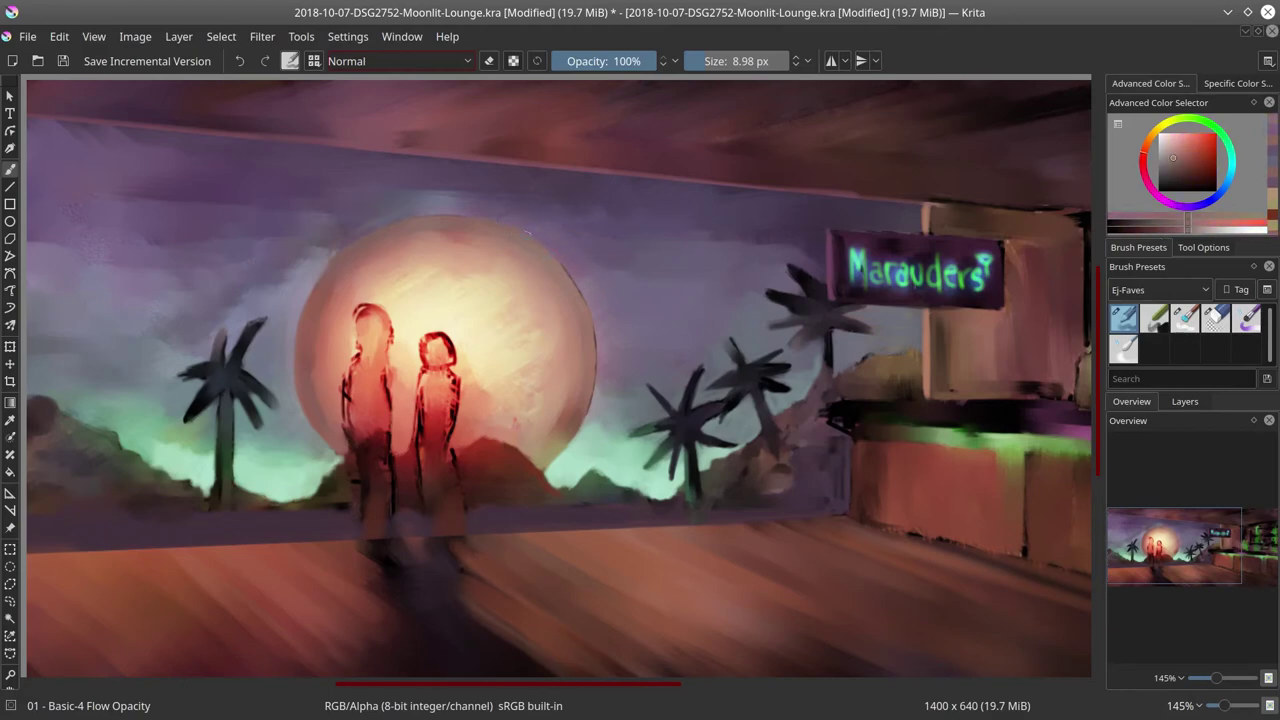
Step: Mirror the whole image horizontally to check the composition and save the file
click(135, 36)
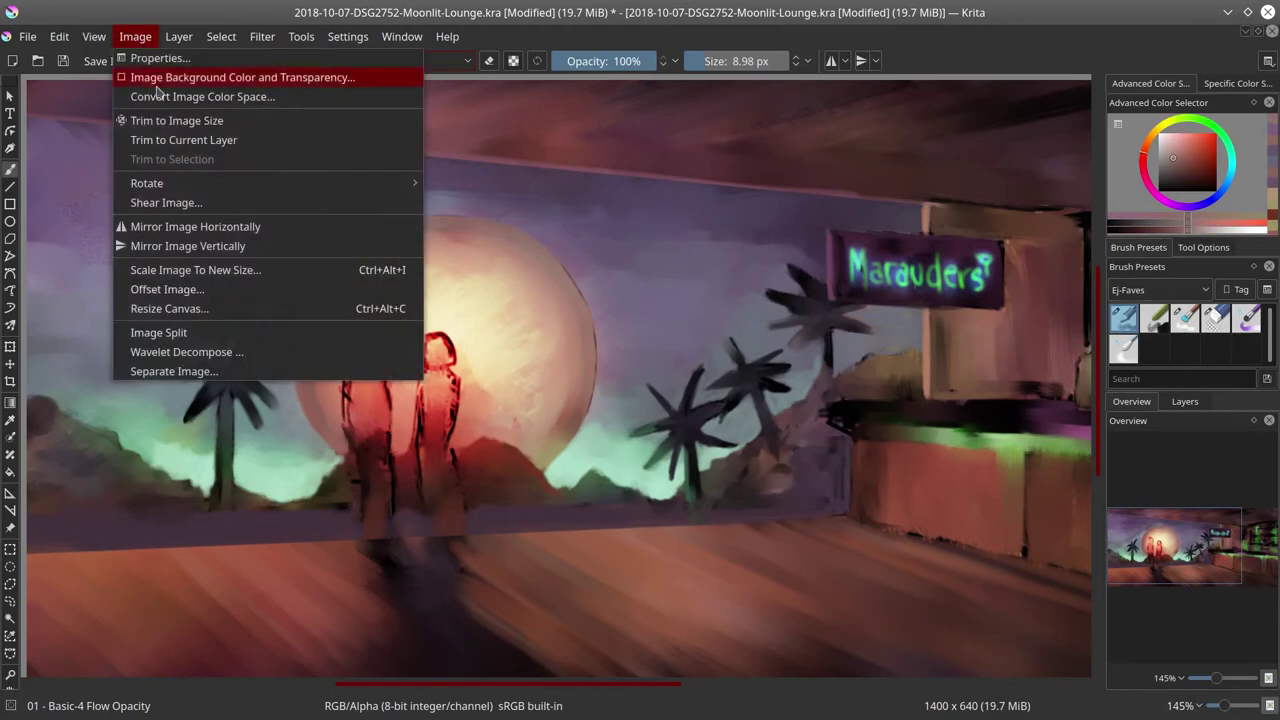
click(171, 223)
scroll(551, 473, down, 2)
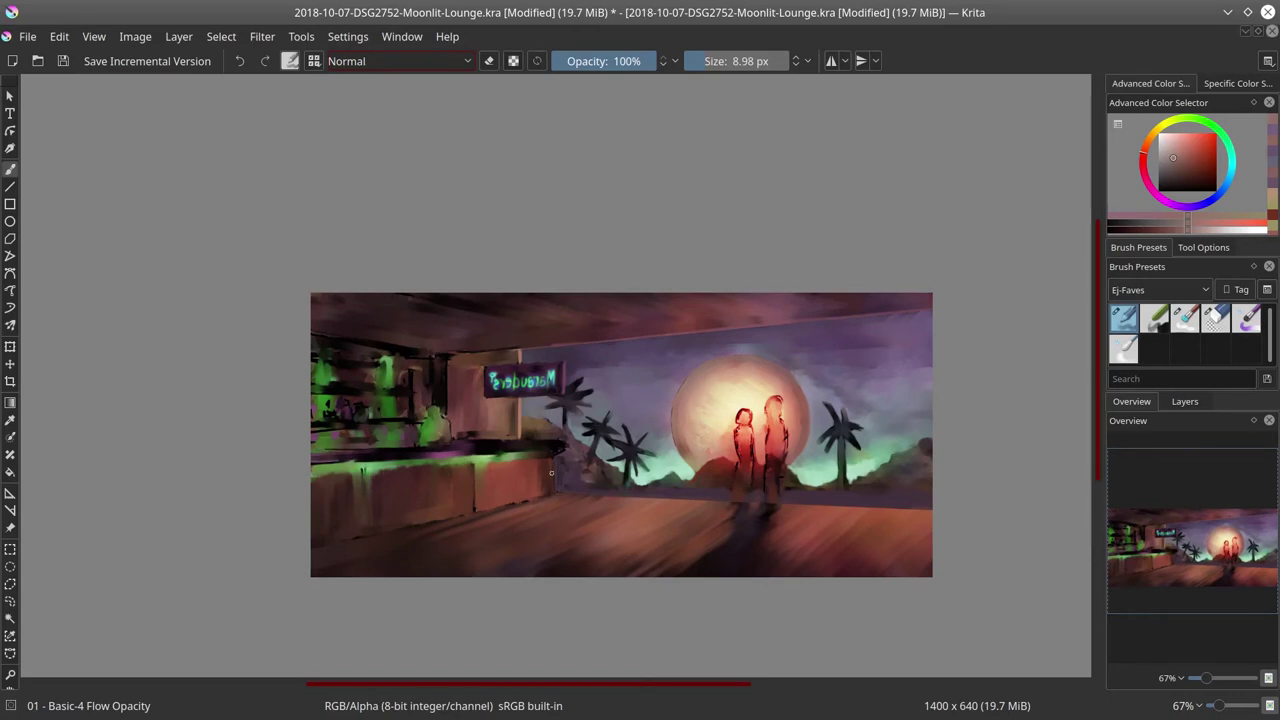
click(66, 58)
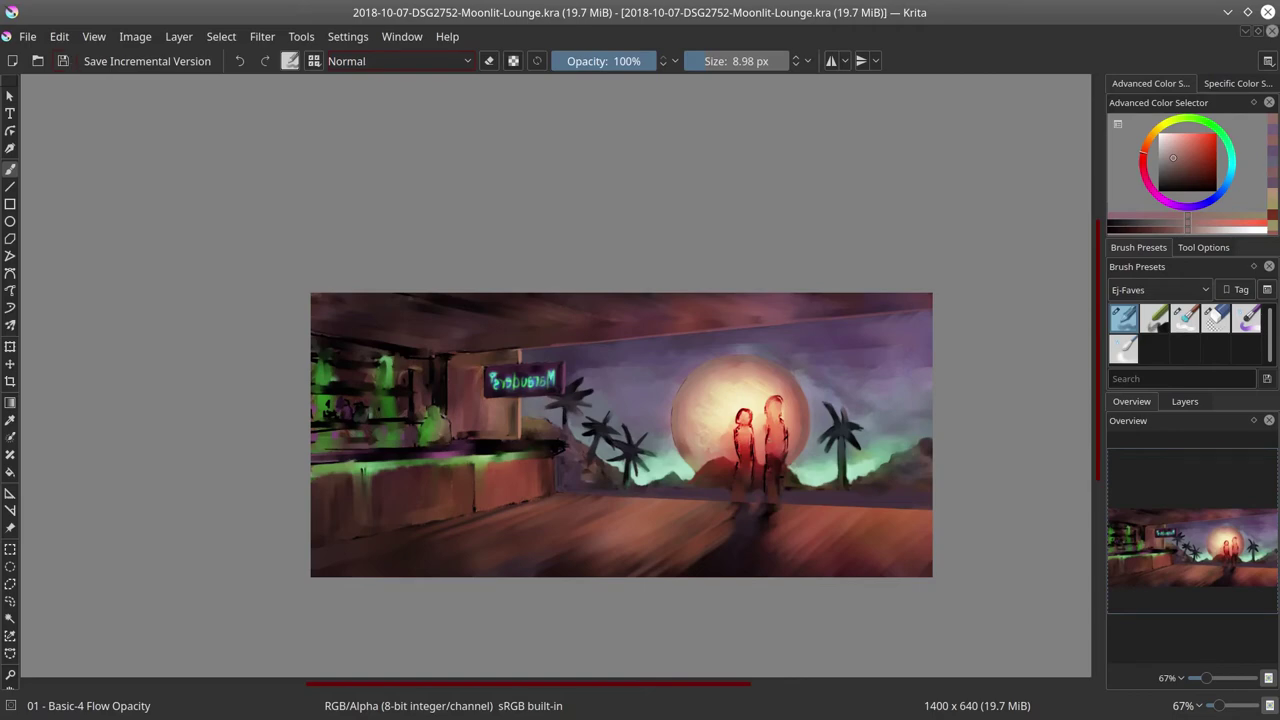
Step: Block in both figures' heads, torsos and legs with a dark red sampled from the taller figure
drag(782, 487, 811, 393)
ctrl+click(765, 372)
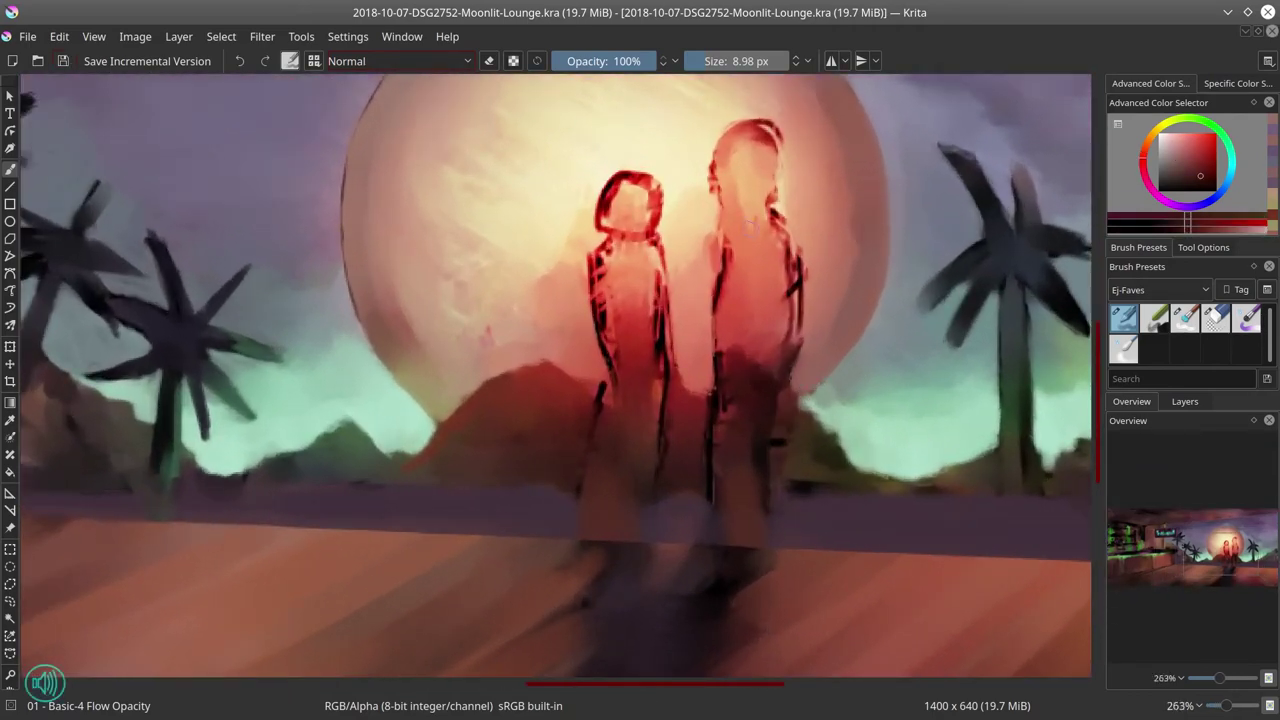
mouse_move(746, 155)
mouse_down()
mouse_move(747, 204)
mouse_move(772, 253)
mouse_move(755, 390)
mouse_up()
drag(622, 190, 635, 538)
mouse_move(775, 410)
mouse_down()
mouse_move(769, 386)
mouse_move(732, 532)
mouse_up()
drag(735, 326, 714, 326)
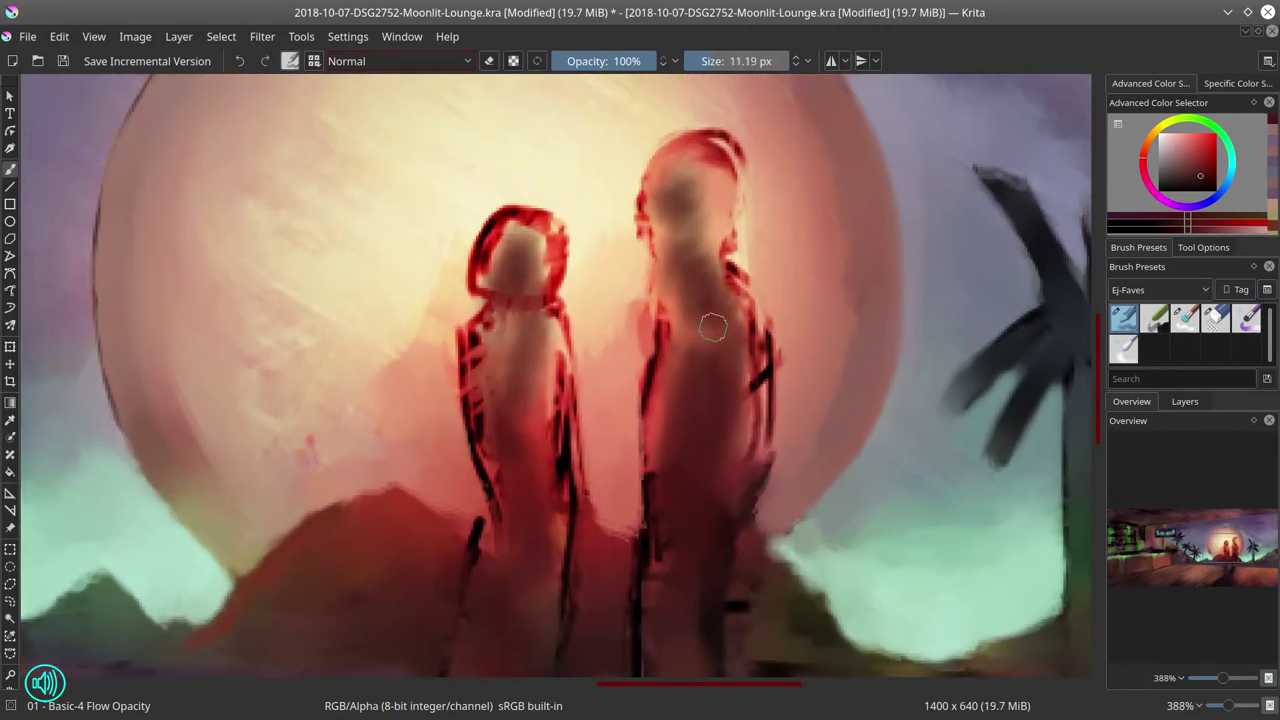
Step: Paint over the red outline along the taller figure's face and chest with sampled moon and skin colors at 11.19 px
ctrl+click(630, 285)
drag(642, 342, 660, 268)
ctrl+click(629, 219)
drag(634, 206, 647, 260)
ctrl+click(683, 253)
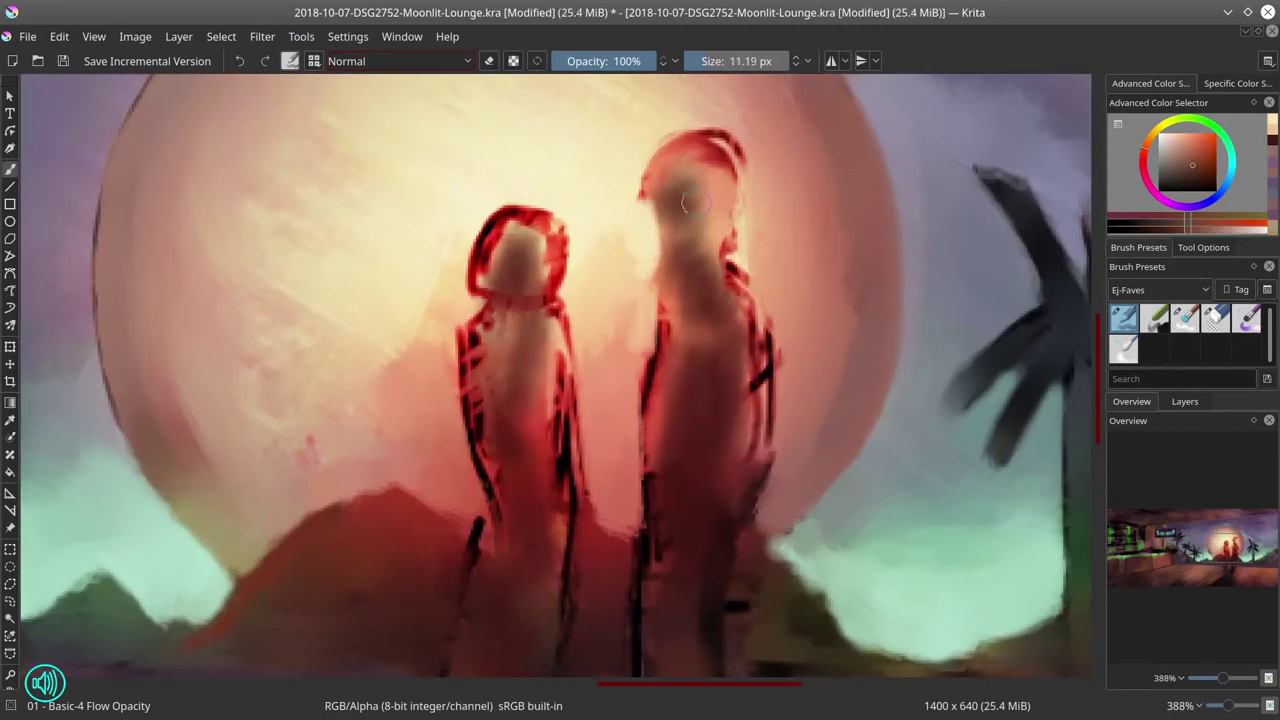
mouse_move(674, 197)
mouse_down()
mouse_move(662, 197)
mouse_move(670, 148)
mouse_move(730, 190)
mouse_up()
ctrl+click(694, 142)
drag(704, 230, 720, 252)
ctrl+click(688, 200)
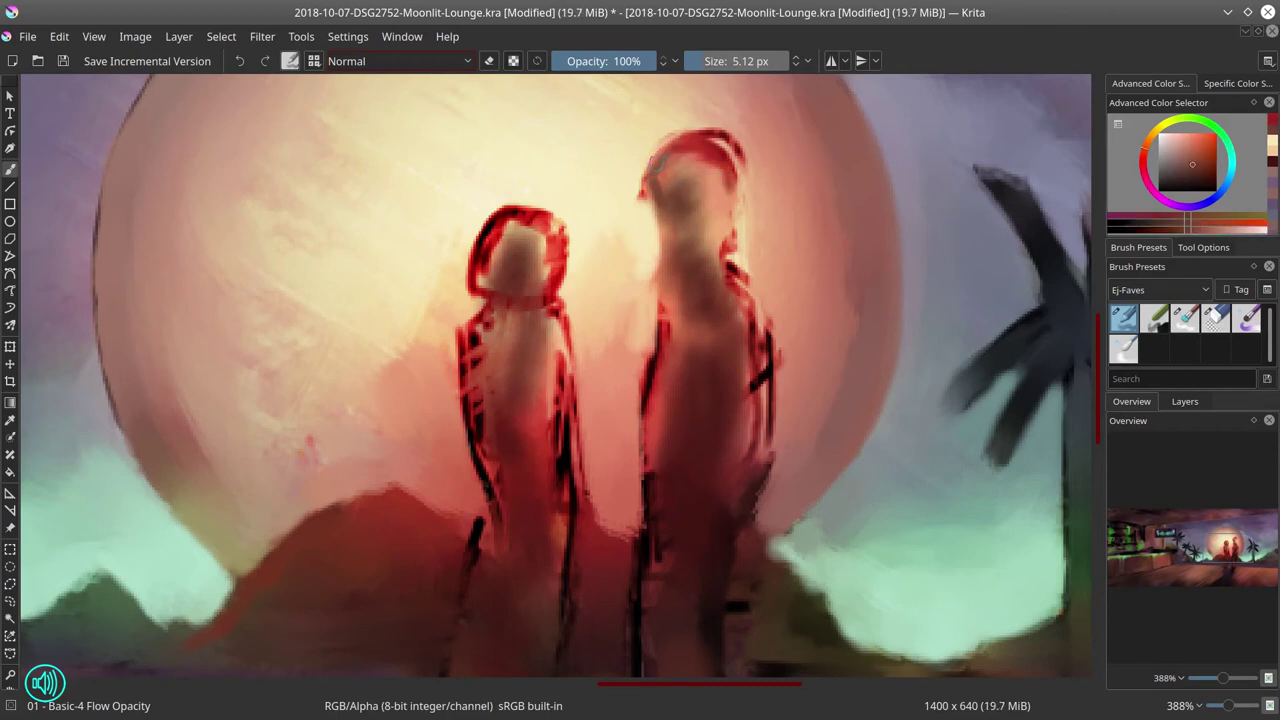
Step: Shape the taller figure's forehead, fringe and upper face with sampled hair and moon colors at 5.12 px
ctrl+click(665, 180)
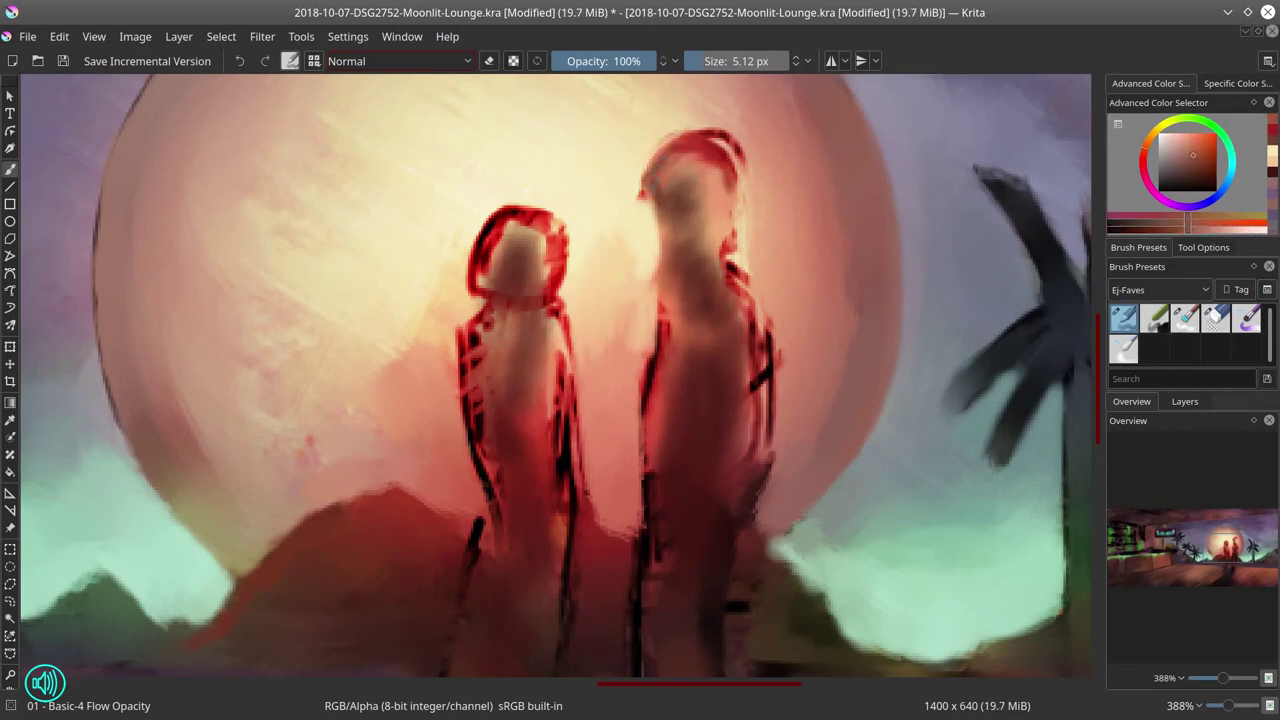
drag(650, 172, 645, 197)
ctrl+click(662, 163)
ctrl+click(630, 186)
mouse_move(667, 144)
mouse_down()
mouse_move(640, 202)
mouse_move(731, 163)
mouse_move(735, 173)
mouse_up()
ctrl+click(701, 148)
ctrl+click(660, 207)
drag(660, 208, 655, 227)
Step: Paint dark hair strands across the taller figure's temple and tidy the back of the head with sampled reds
ctrl+click(744, 227)
ctrl+click(706, 241)
mouse_move(684, 158)
mouse_down()
mouse_move(680, 191)
mouse_move(684, 171)
mouse_move(664, 323)
mouse_move(683, 185)
mouse_move(704, 183)
mouse_move(731, 211)
mouse_up()
ctrl+click(664, 324)
ctrl+click(746, 208)
ctrl+click(734, 162)
drag(741, 162, 743, 201)
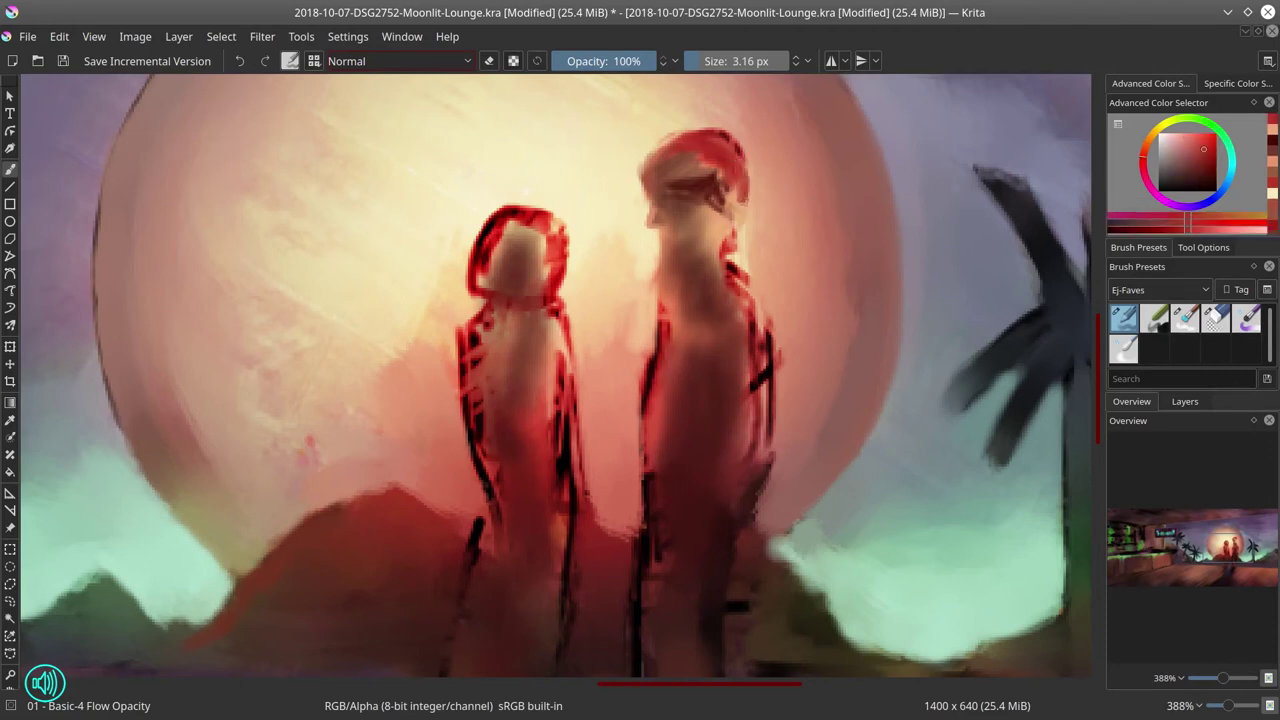
Step: Round off the back of the taller figure's hair and carve the nose and chin profile with sampled colors at 3.16 px
ctrl+click(737, 142)
mouse_move(738, 146)
mouse_down()
mouse_move(747, 206)
mouse_move(729, 213)
mouse_up()
ctrl+click(712, 186)
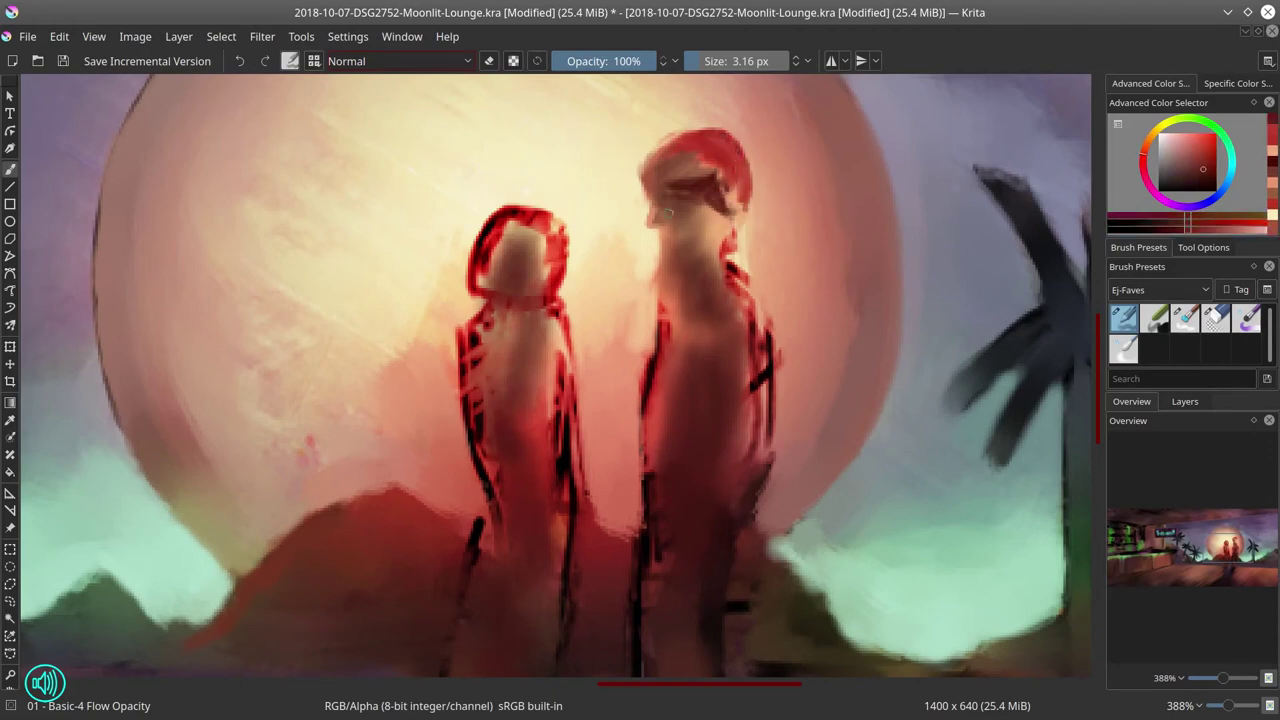
ctrl+click(648, 196)
drag(658, 184, 660, 191)
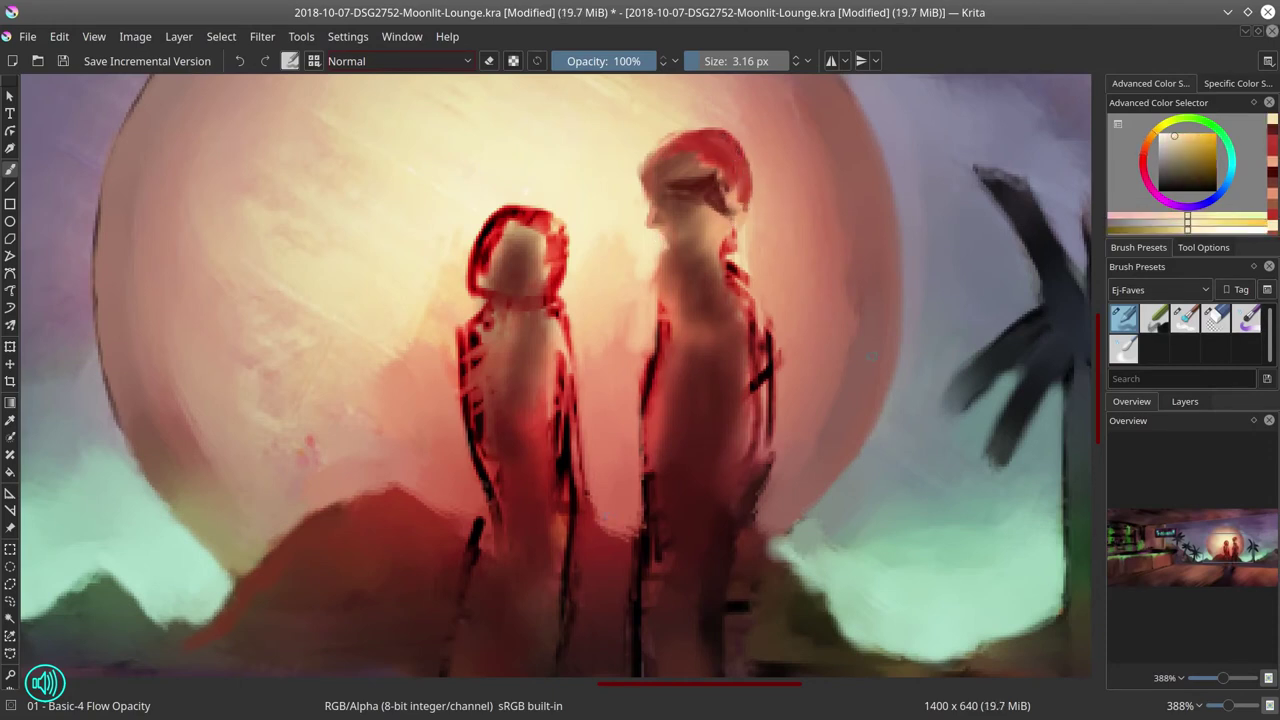
ctrl+click(642, 257)
drag(674, 255, 667, 252)
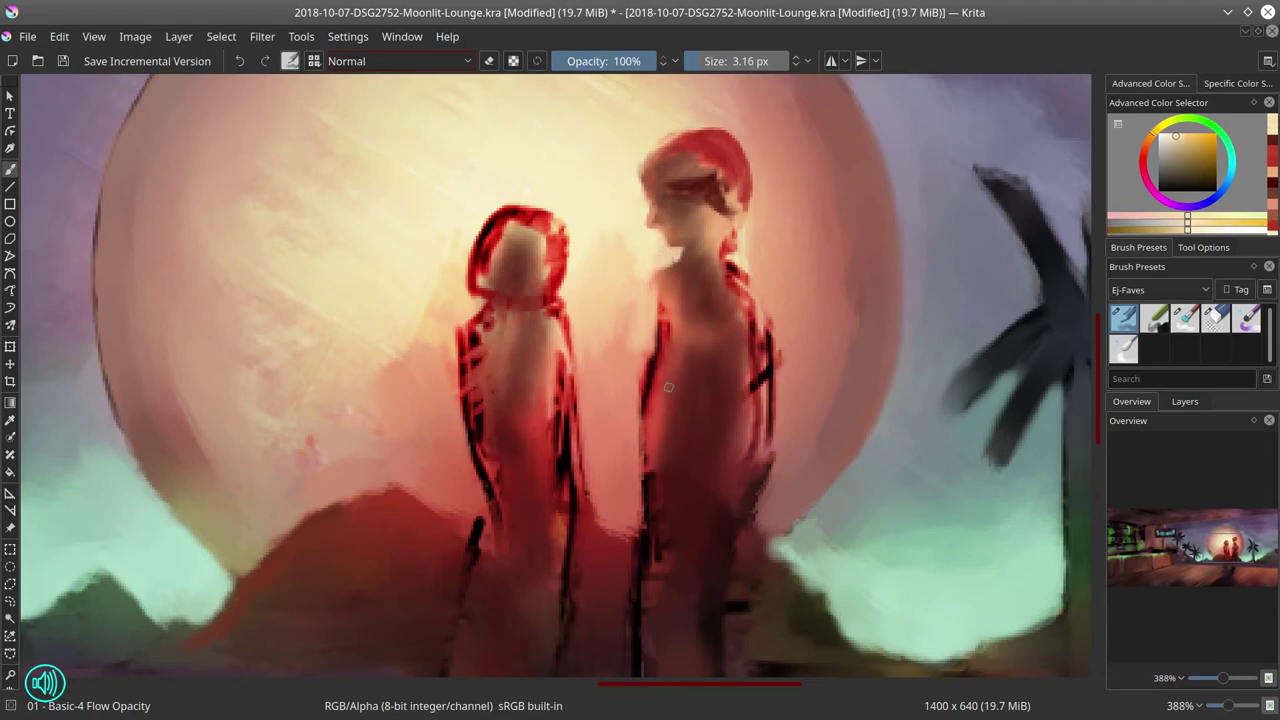
Step: Fill the taller figure's neck, shoulder and upper back with sampled browns, covering the red sketch lines
ctrl+click(720, 195)
mouse_move(696, 207)
mouse_down()
mouse_move(718, 207)
mouse_move(748, 312)
mouse_up()
drag(802, 414, 746, 374)
ctrl+click(725, 422)
drag(699, 304, 685, 304)
ctrl+click(721, 355)
ctrl+click(641, 205)
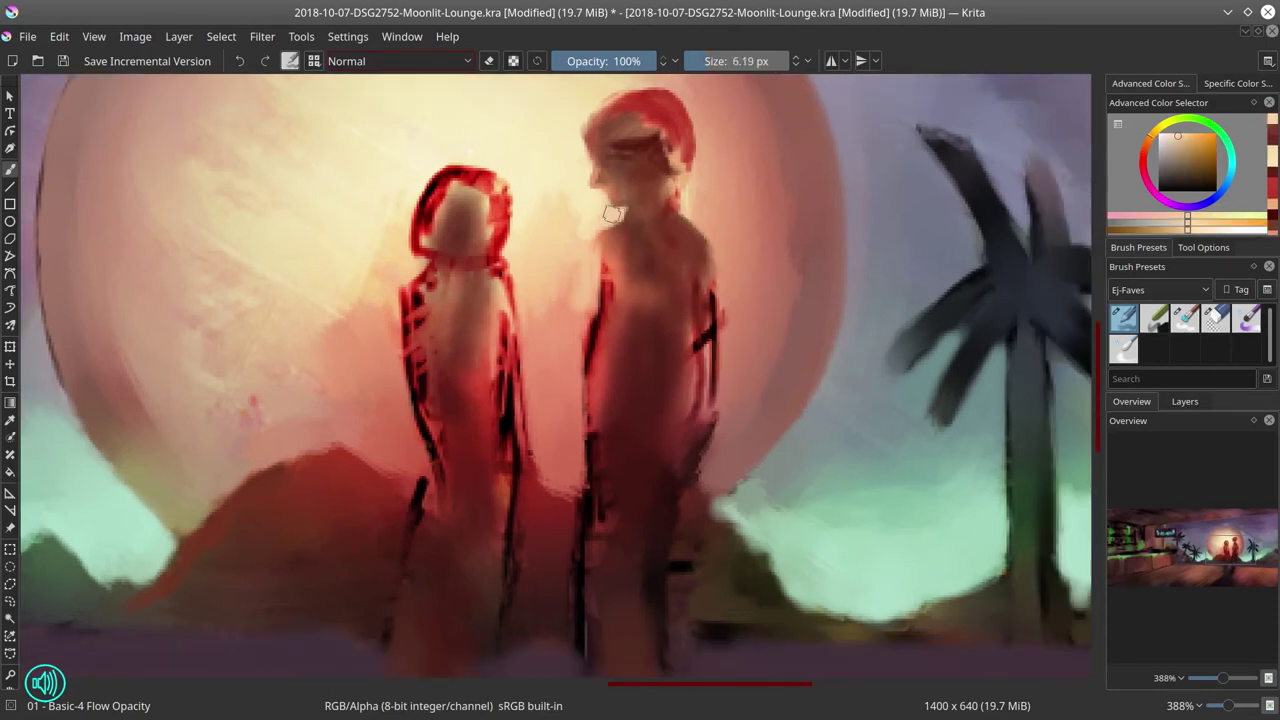
Step: Clean up the taller figure's chin and nape with sampled colors, and draw a thin dark collar line across the neck
ctrl+click(591, 200)
drag(592, 200, 611, 213)
ctrl+click(681, 188)
ctrl+click(669, 209)
mouse_move(685, 178)
mouse_down()
mouse_move(670, 215)
mouse_move(699, 226)
mouse_up()
ctrl+click(712, 333)
key(bracketleft)
key(bracketleft)
key(bracketleft)
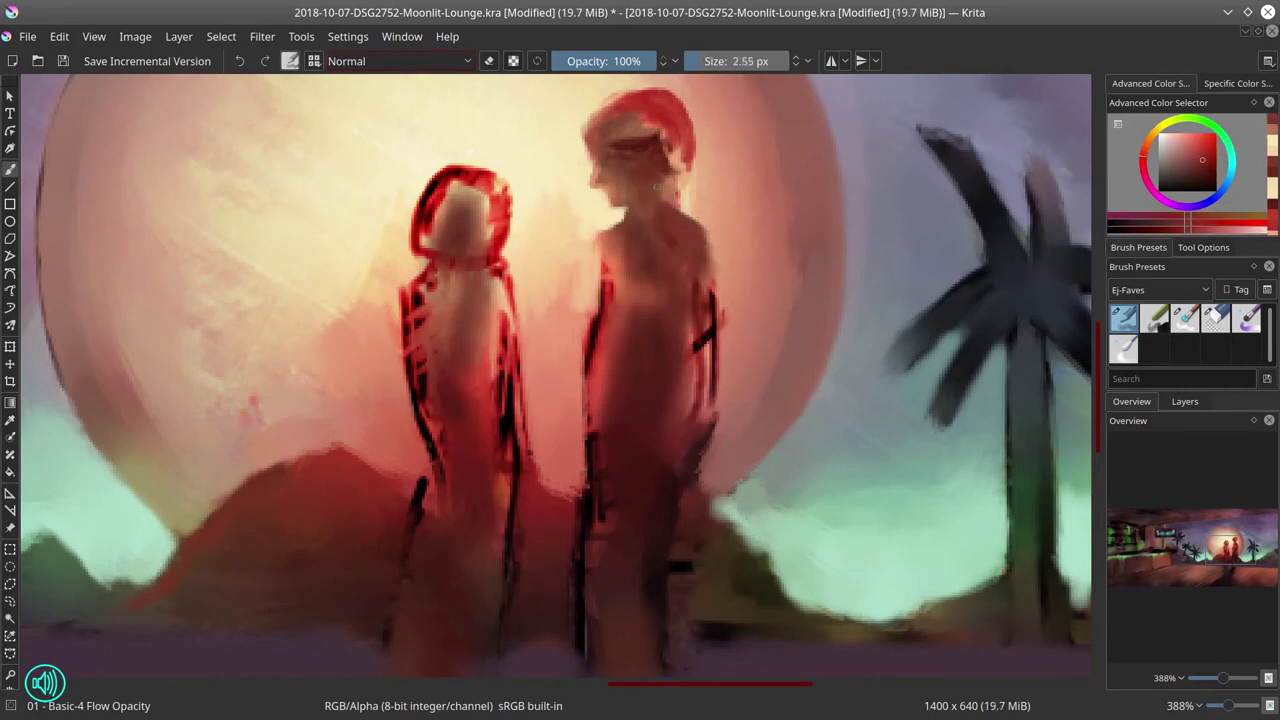
drag(626, 219, 671, 208)
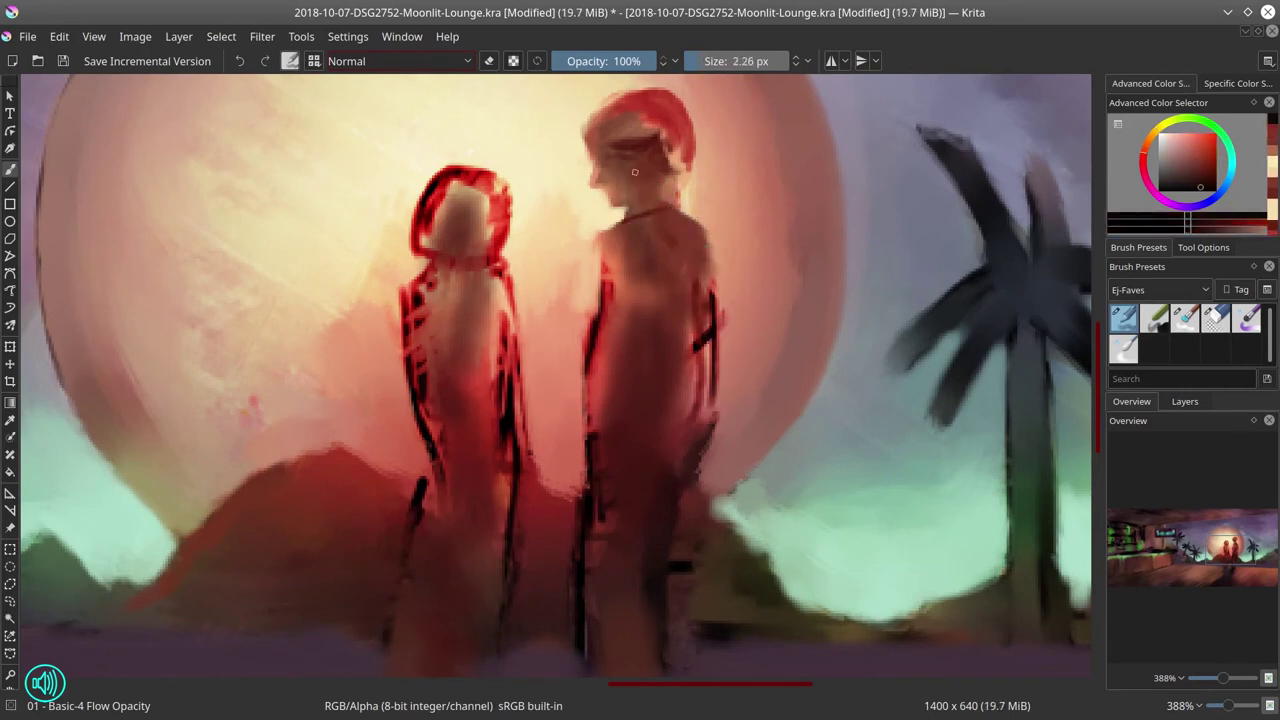
Step: Cover the black outline along the taller figure's front arm with lighter sampled tones at 6.96 px
ctrl+click(577, 335)
key(bracketright)
key(bracketright)
key(bracketright)
key(bracketright)
mouse_move(600, 245)
mouse_down()
mouse_move(588, 313)
mouse_move(608, 345)
mouse_move(641, 283)
mouse_move(601, 293)
mouse_move(605, 417)
mouse_up()
ctrl+click(586, 391)
mouse_move(607, 304)
mouse_down()
mouse_move(593, 302)
mouse_move(579, 434)
mouse_up()
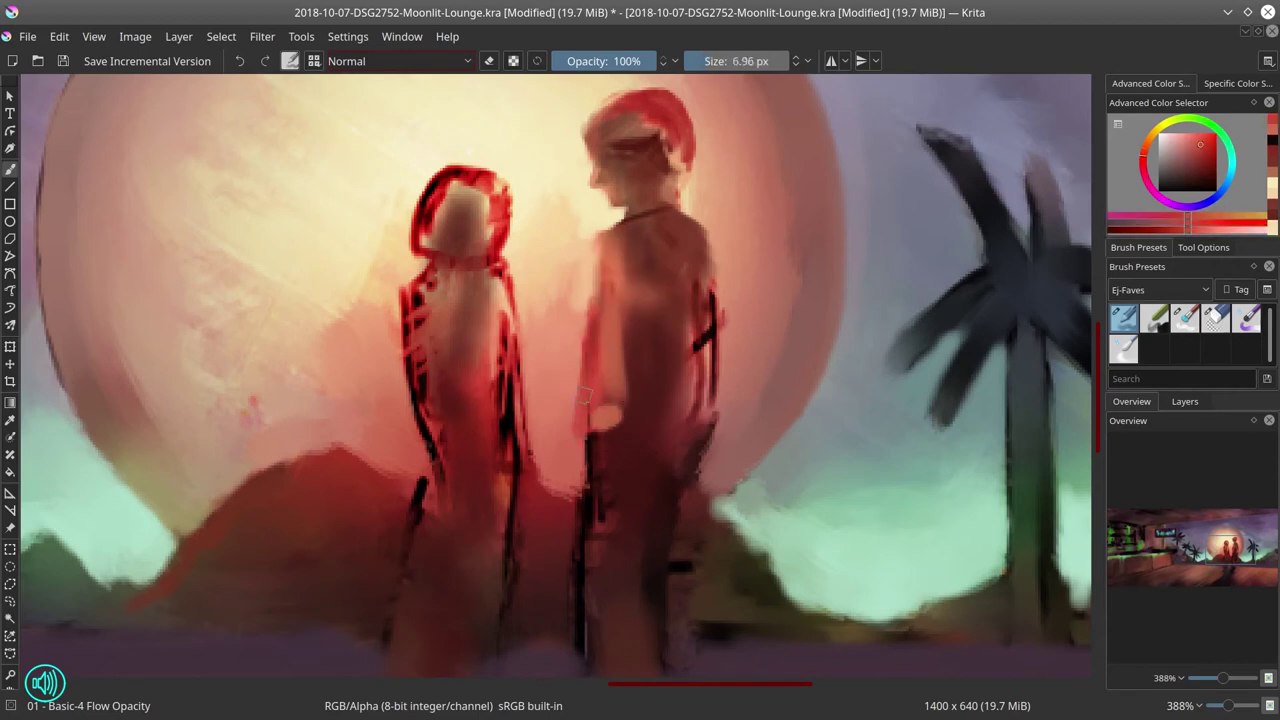
Step: Paint over the black lines along the taller figure's back and rear arm with sampled dark reds at 19.92 px
ctrl+click(702, 400)
drag(702, 390, 736, 390)
ctrl+click(712, 335)
drag(702, 325, 698, 450)
ctrl+click(686, 317)
drag(686, 317, 700, 371)
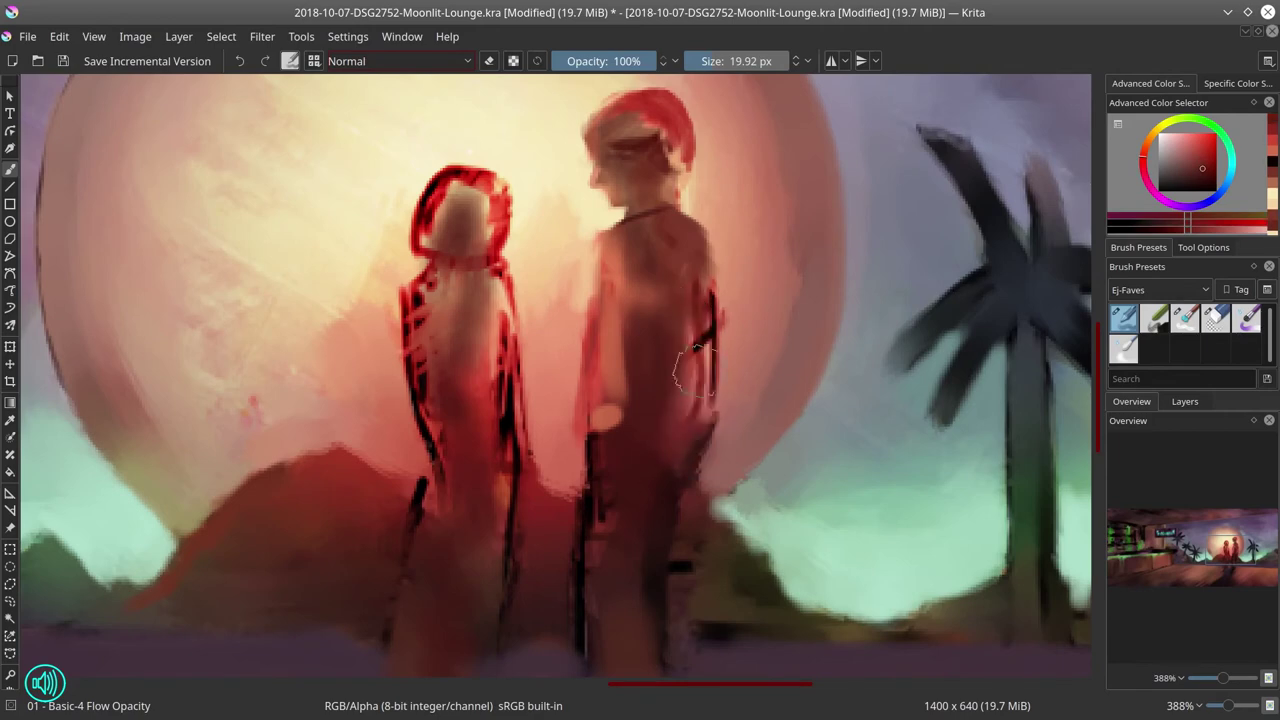
ctrl+click(686, 329)
drag(686, 322, 688, 442)
ctrl+click(680, 375)
drag(694, 365, 696, 462)
Step: Block in the taller figure's trouser legs and lighten the jacket front and head with sampled reddish tones
mouse_move(758, 537)
mouse_down()
mouse_move(740, 380)
mouse_move(734, 418)
mouse_up()
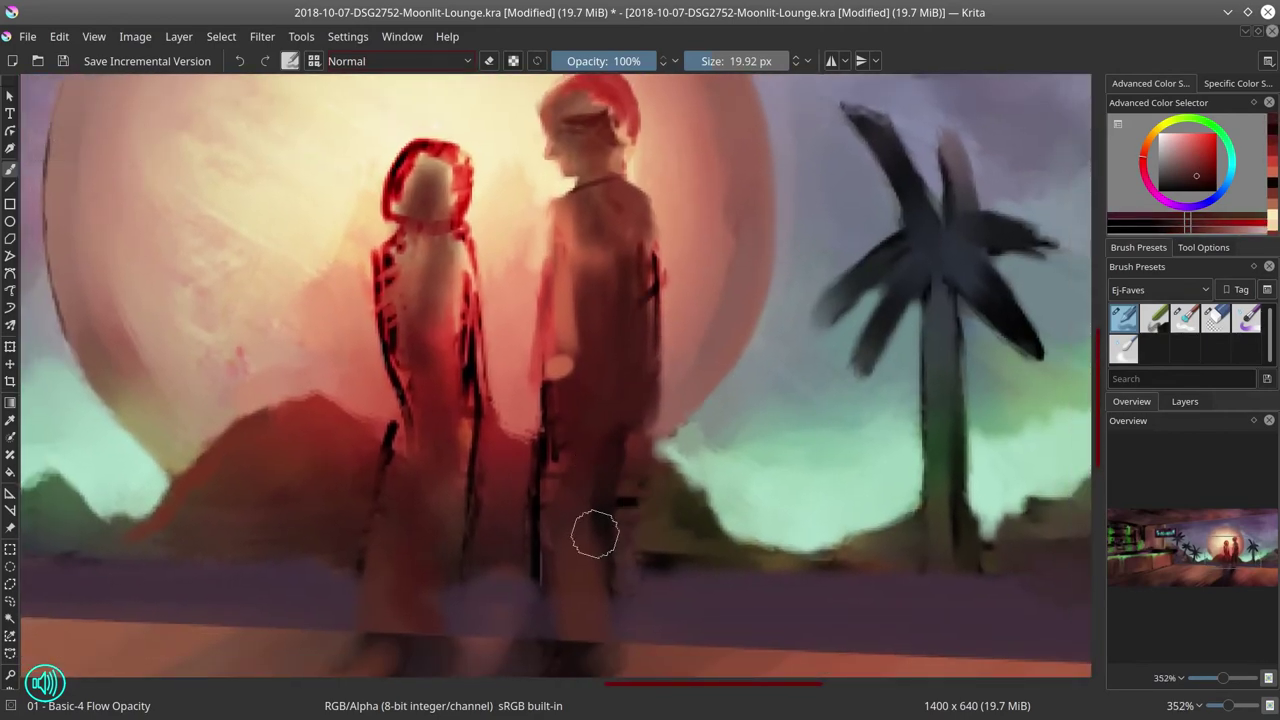
drag(616, 452, 622, 596)
drag(700, 442, 694, 408)
drag(617, 588, 611, 630)
mouse_move(570, 408)
mouse_down()
mouse_move(534, 494)
mouse_move(558, 606)
mouse_move(546, 446)
mouse_move(540, 474)
mouse_up()
ctrl+click(584, 495)
ctrl+click(552, 381)
ctrl+click(562, 296)
drag(645, 288, 622, 288)
mouse_move(648, 228)
mouse_down()
mouse_move(648, 310)
mouse_move(551, 369)
mouse_move(581, 211)
mouse_move(629, 161)
mouse_up()
Step: Blend the taller figure's hair, jacket and trousers with the Blender Textured Soft brush at 12.67 px
click(1180, 308)
drag(598, 103, 604, 206)
drag(604, 206, 577, 206)
mouse_move(597, 172)
mouse_down()
mouse_move(579, 190)
mouse_move(608, 175)
mouse_move(575, 191)
mouse_move(619, 224)
mouse_move(615, 204)
mouse_up()
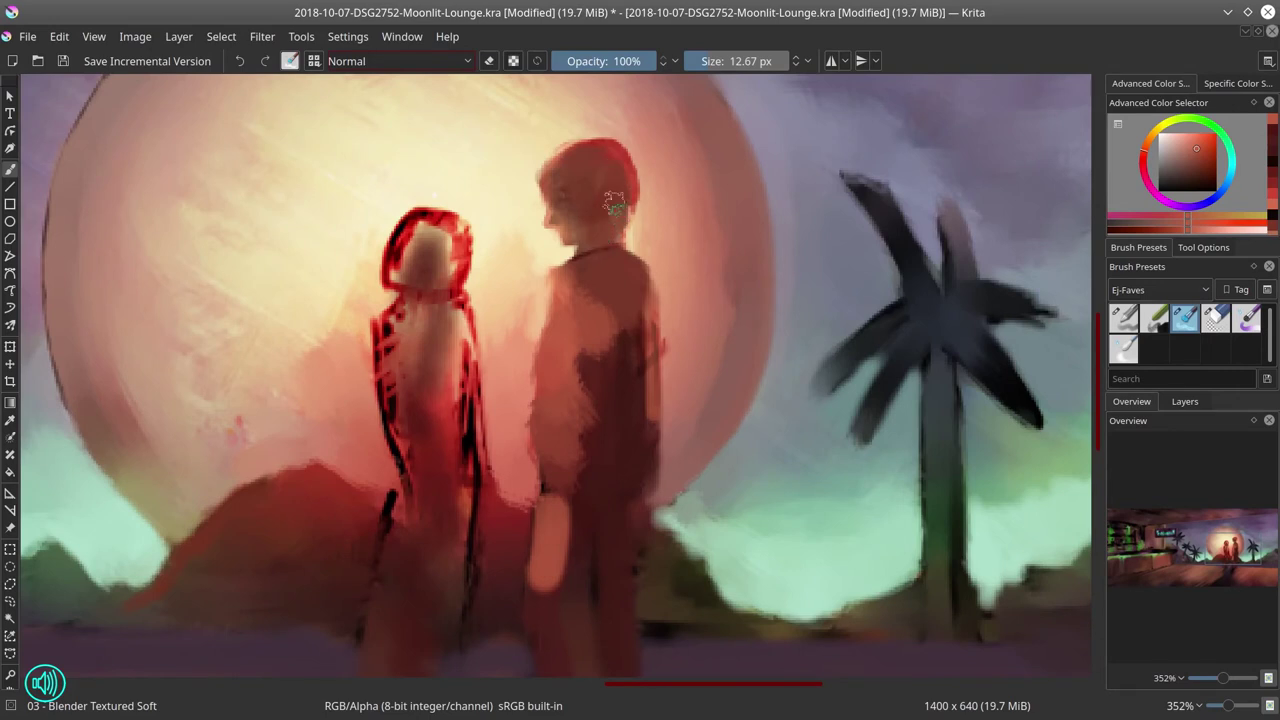
mouse_move(599, 274)
mouse_down()
mouse_move(643, 314)
mouse_move(650, 390)
mouse_move(578, 300)
mouse_move(545, 360)
mouse_move(596, 368)
mouse_move(557, 437)
mouse_move(561, 537)
mouse_move(538, 599)
mouse_up()
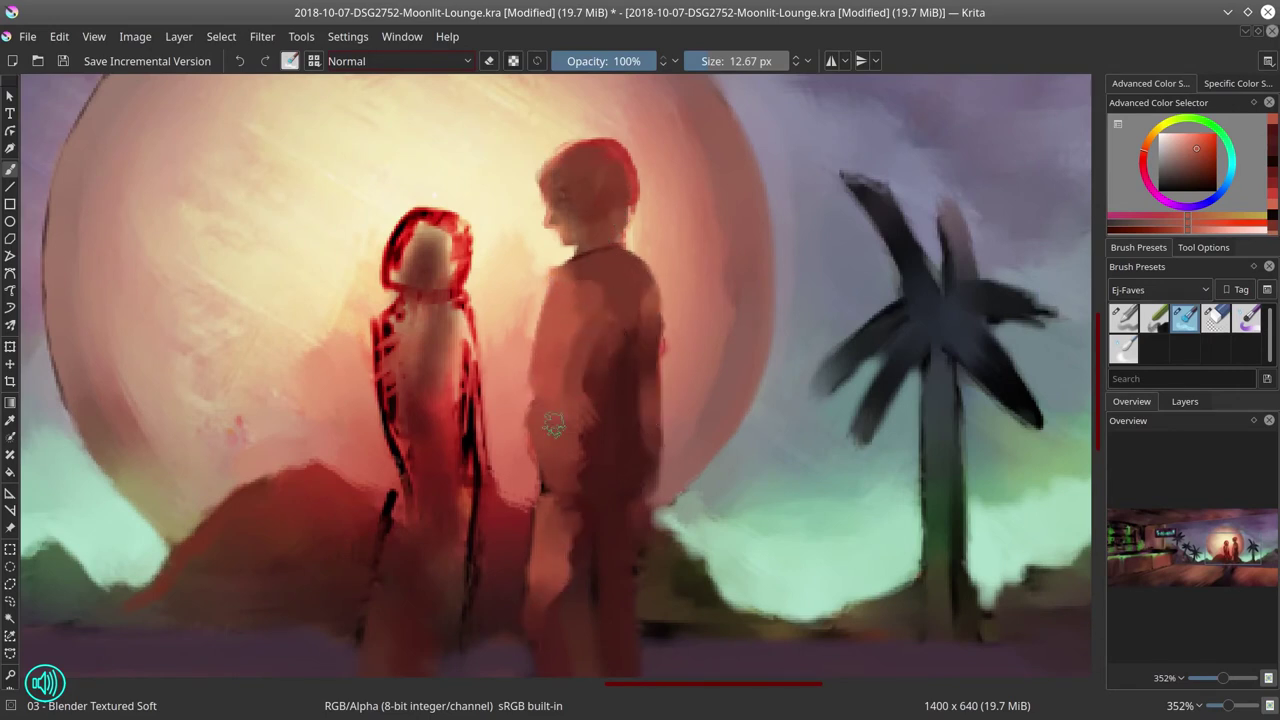
drag(651, 514, 636, 374)
mouse_move(556, 413)
mouse_down()
mouse_move(560, 609)
mouse_move(566, 480)
mouse_move(608, 389)
mouse_move(625, 598)
mouse_up()
Step: Paint a lighter rear trouser leg on the taller figure with the Basic-4 Flow Opacity brush at 8.65 px
click(1124, 318)
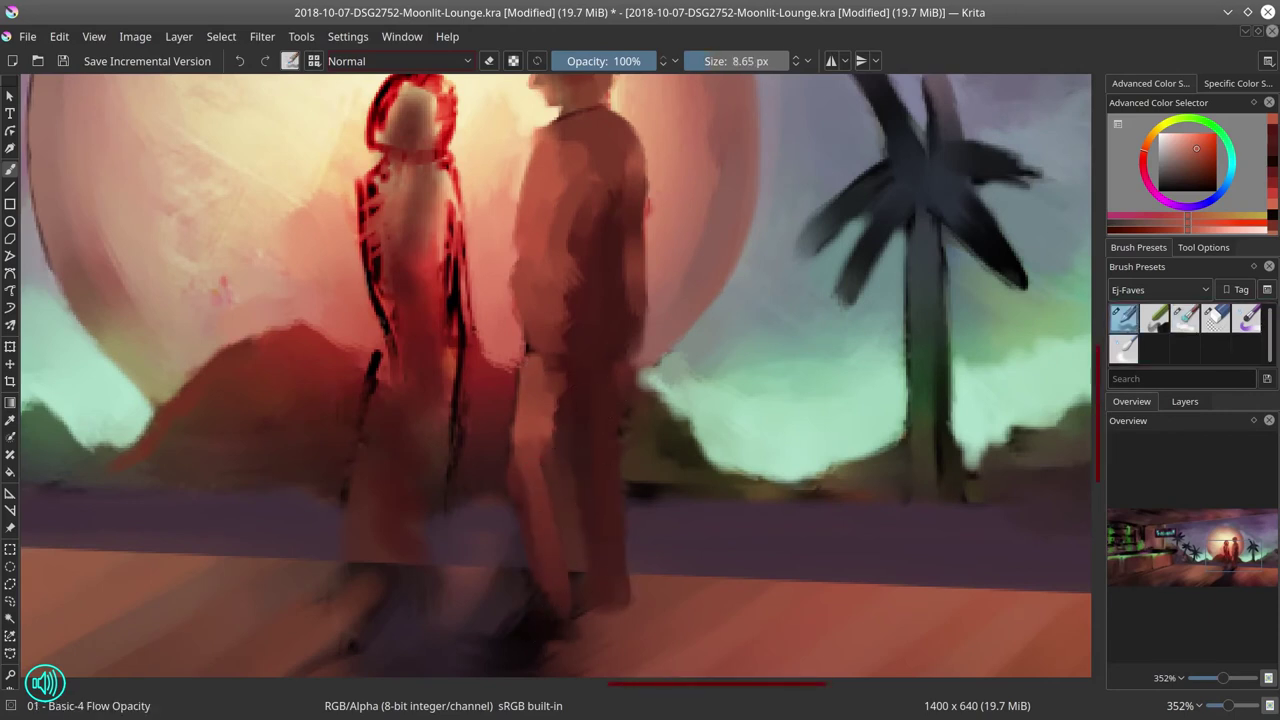
ctrl+click(546, 402)
drag(610, 368, 628, 572)
mouse_move(702, 362)
mouse_down()
mouse_move(720, 406)
mouse_move(742, 404)
mouse_up()
drag(720, 385, 700, 415)
Step: Fill the shorter figure's head, body and legs with dark red sampled from the taller figure's jacket at 20.61 px
ctrl+click(643, 254)
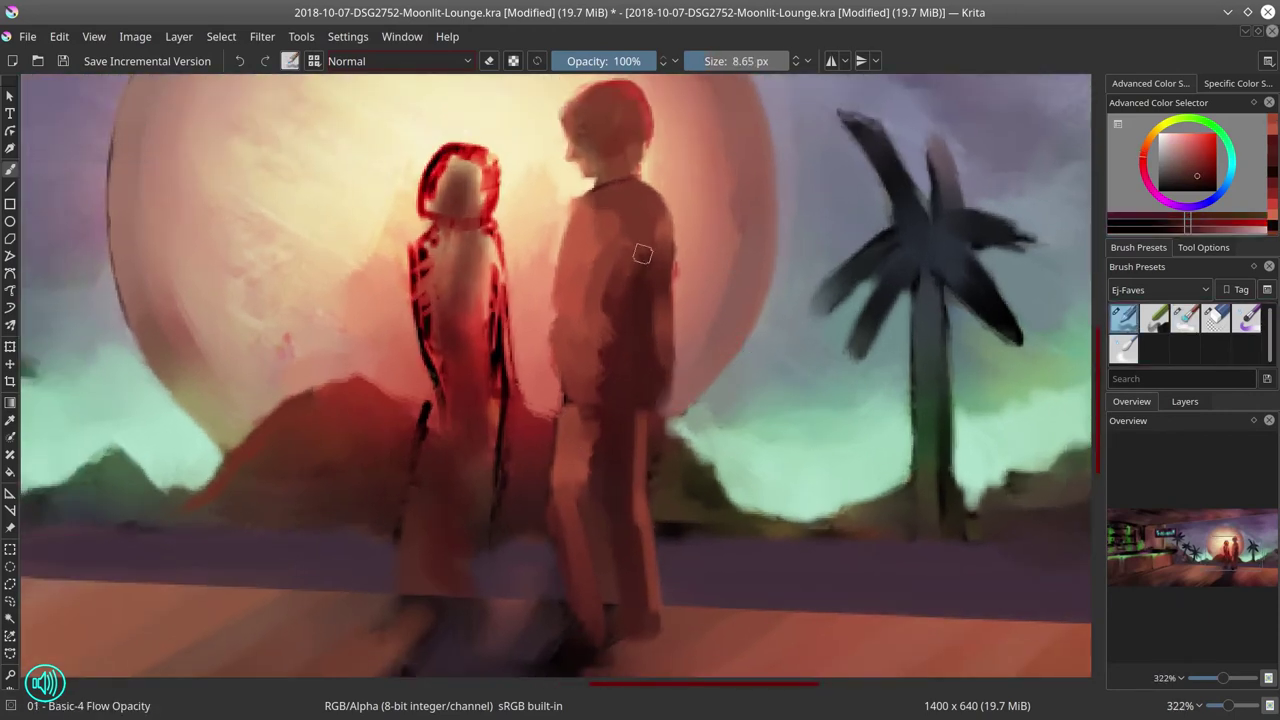
drag(548, 228, 587, 228)
mouse_move(450, 248)
mouse_down()
mouse_move(465, 419)
mouse_move(458, 240)
mouse_up()
drag(446, 166, 460, 230)
drag(472, 474, 477, 597)
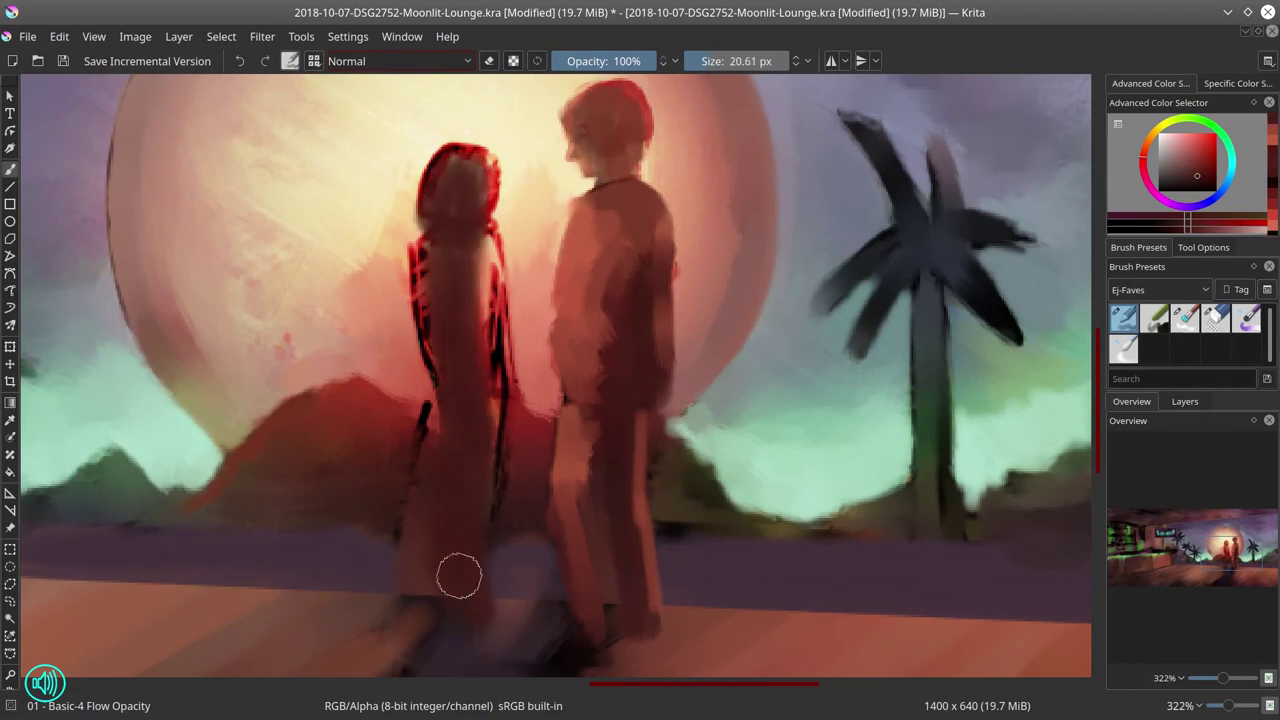
Step: Paint a near-black shadow stroke down the middle of each figure with color sampled from the sketch outline
ctrl+click(422, 417)
drag(464, 406, 438, 576)
drag(463, 254, 467, 408)
drag(632, 270, 624, 508)
Step: Blend the dark shadows and remaining outlines into both figures' clothing and hair with the Blender Textured Soft brush
click(1185, 318)
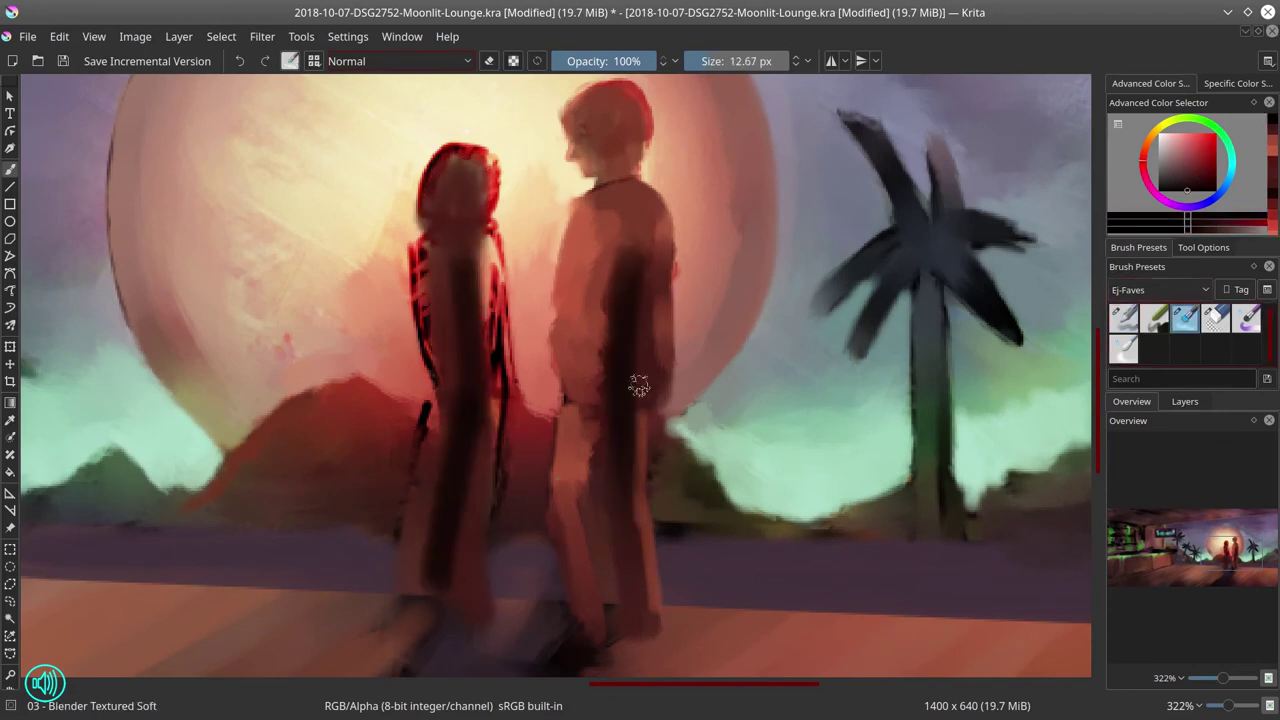
drag(621, 336, 645, 336)
mouse_move(606, 380)
mouse_down()
mouse_move(634, 229)
mouse_move(620, 357)
mouse_move(636, 375)
mouse_up()
mouse_move(633, 424)
mouse_down()
mouse_move(617, 424)
mouse_move(613, 466)
mouse_up()
drag(594, 516, 590, 432)
drag(590, 432, 571, 489)
mouse_move(476, 352)
mouse_down()
mouse_move(474, 256)
mouse_move(431, 340)
mouse_up()
mouse_move(431, 340)
mouse_down()
mouse_move(431, 279)
mouse_move(449, 286)
mouse_move(480, 370)
mouse_move(497, 380)
mouse_move(449, 443)
mouse_move(429, 509)
mouse_move(471, 571)
mouse_move(490, 525)
mouse_move(414, 600)
mouse_move(423, 586)
mouse_move(451, 606)
mouse_move(395, 482)
mouse_move(420, 417)
mouse_move(523, 429)
mouse_move(523, 398)
mouse_up()
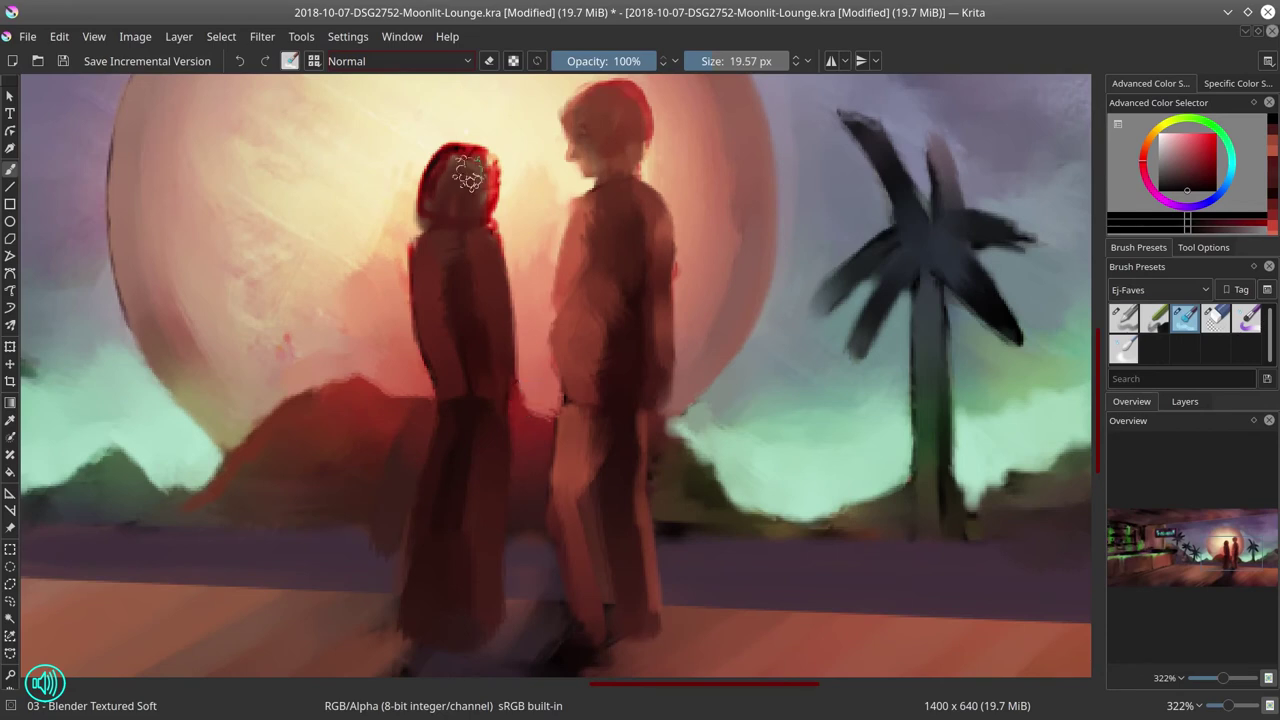
mouse_move(465, 170)
mouse_down()
mouse_move(469, 160)
mouse_move(476, 218)
mouse_up()
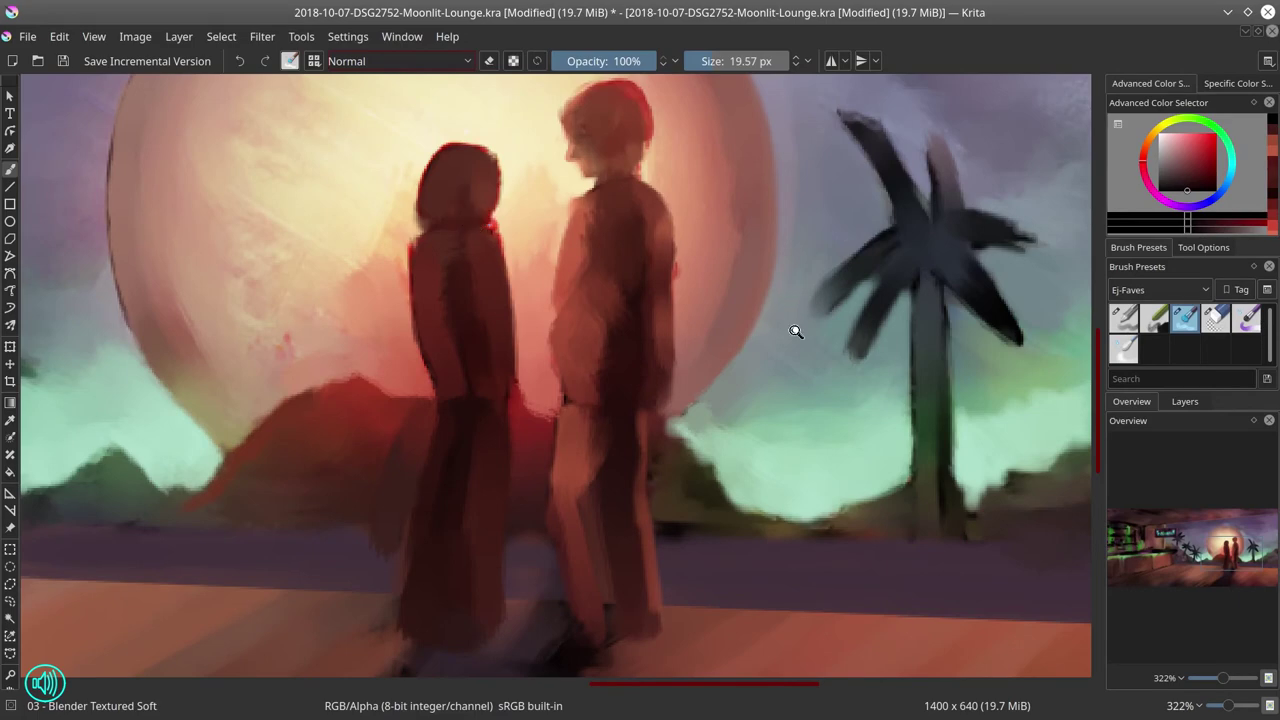
Step: Save the painting and mirror the whole image horizontally back to its original orientation
scroll(797, 334, down, 5)
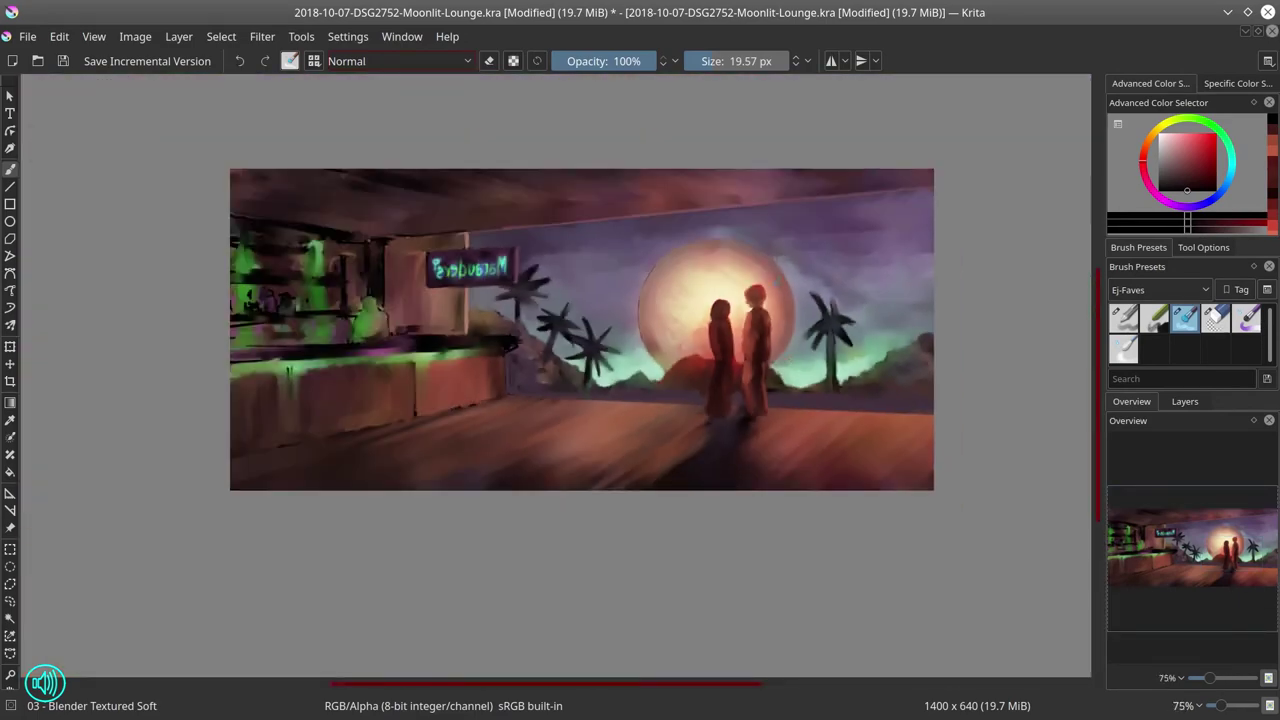
click(62, 62)
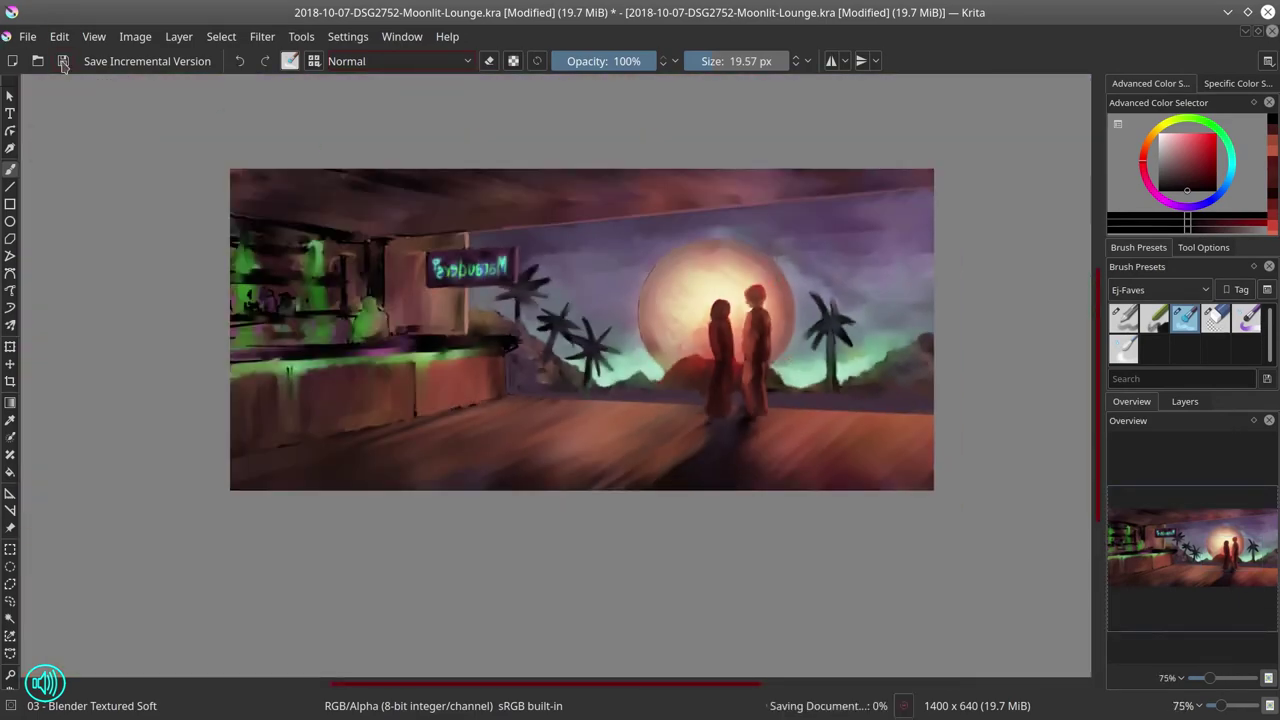
click(135, 36)
click(186, 223)
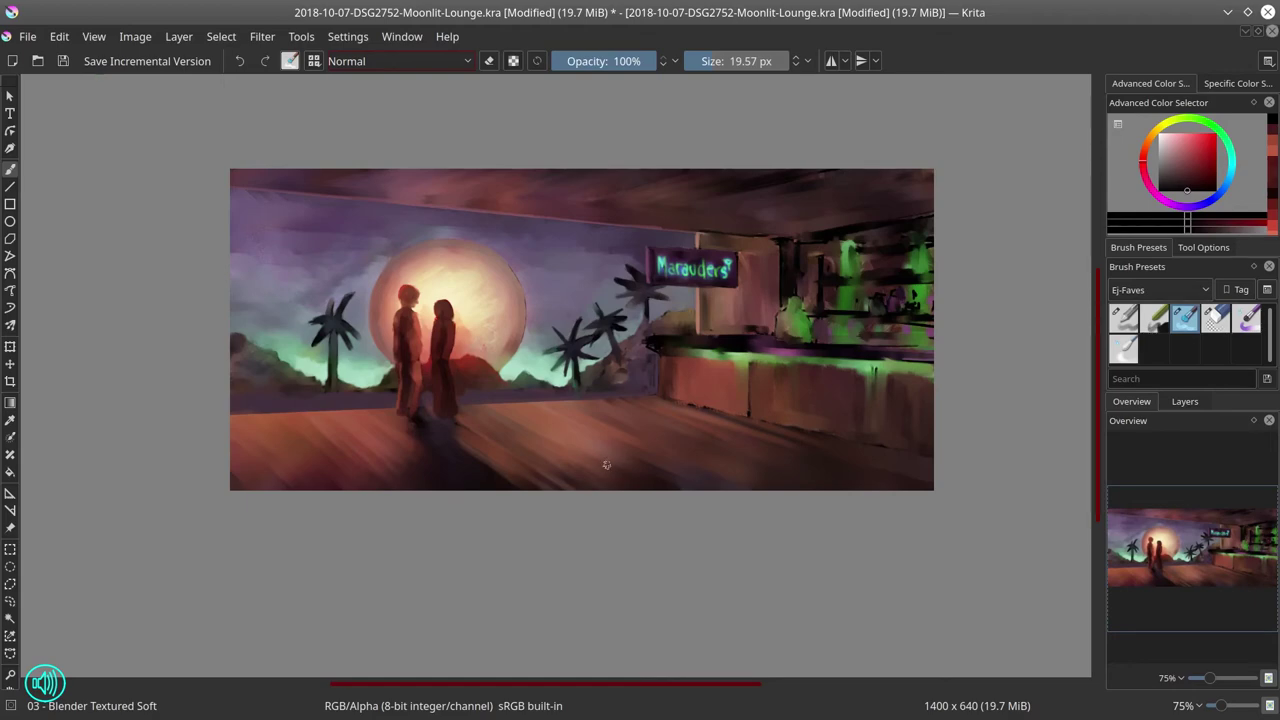
Step: Refine the taller figure's face profile, hair and nape with sampled colors using the Basic-4 Flow Opacity brush at 4.67 px
mouse_move(501, 374)
mouse_down()
mouse_move(523, 343)
mouse_move(592, 431)
mouse_up()
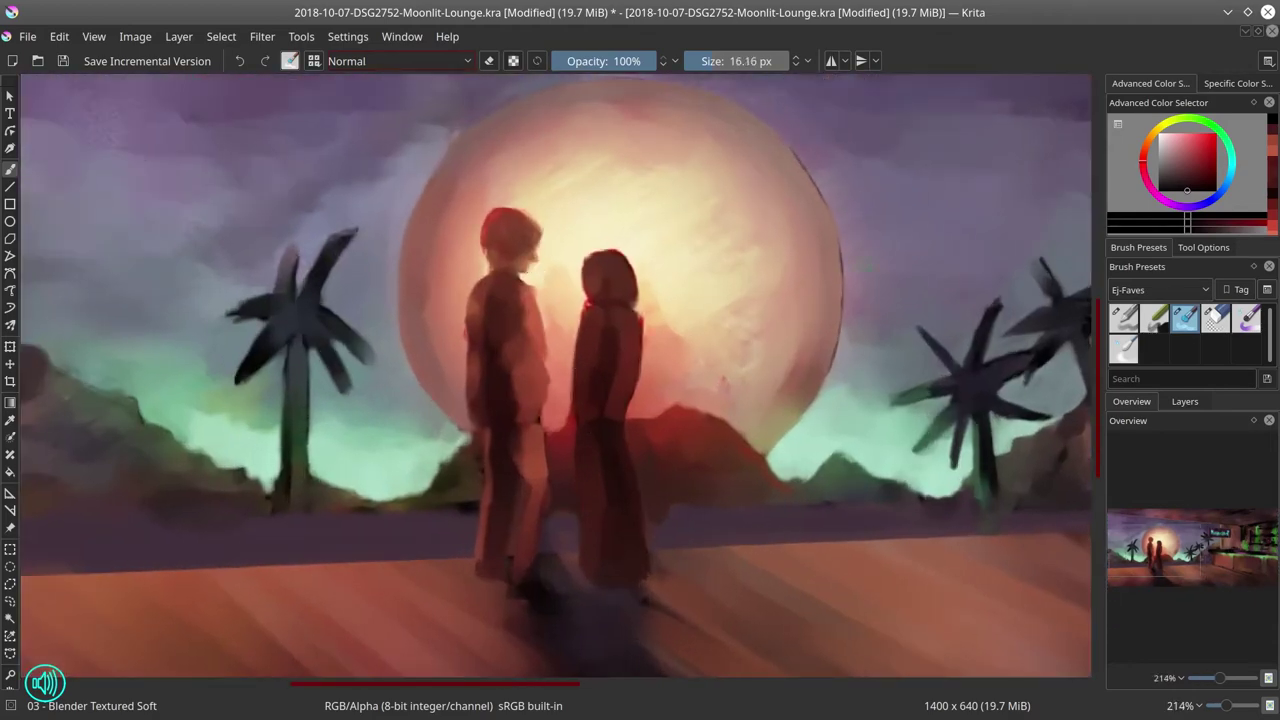
key(slash)
mouse_move(566, 254)
mouse_down()
mouse_move(545, 236)
mouse_move(532, 266)
mouse_up()
ctrl+click(546, 238)
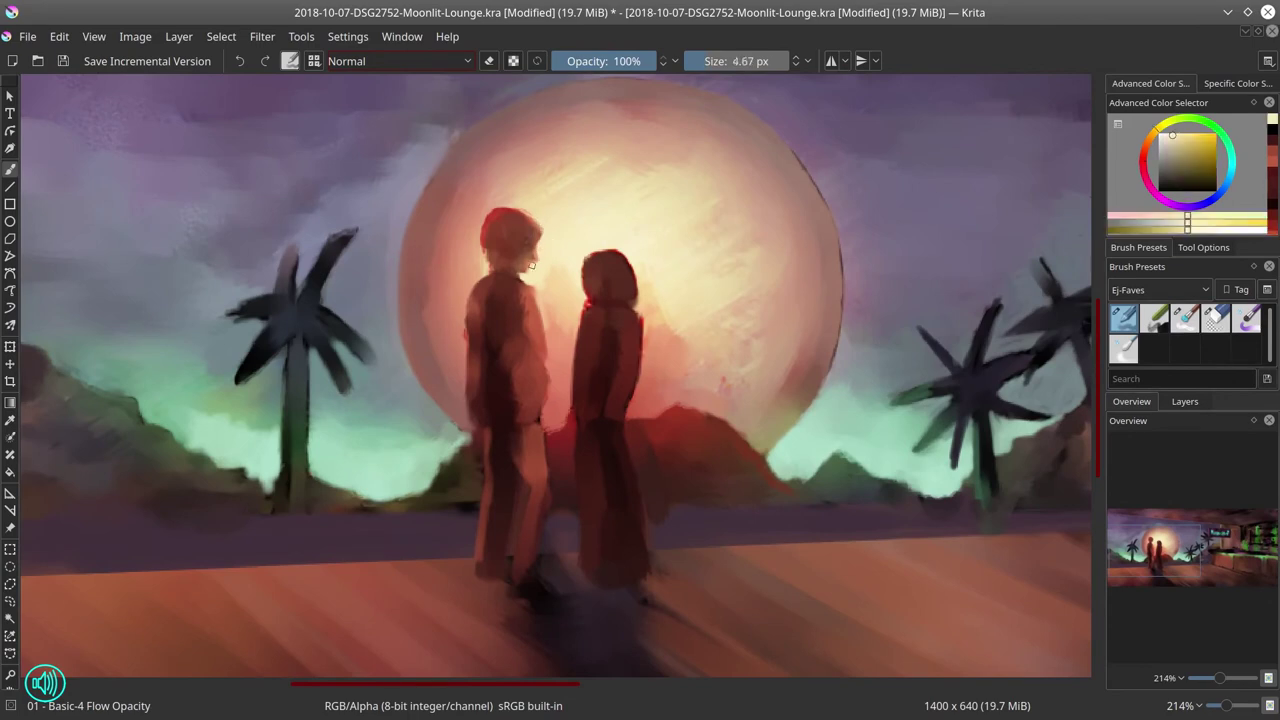
ctrl+click(509, 226)
ctrl+click(480, 256)
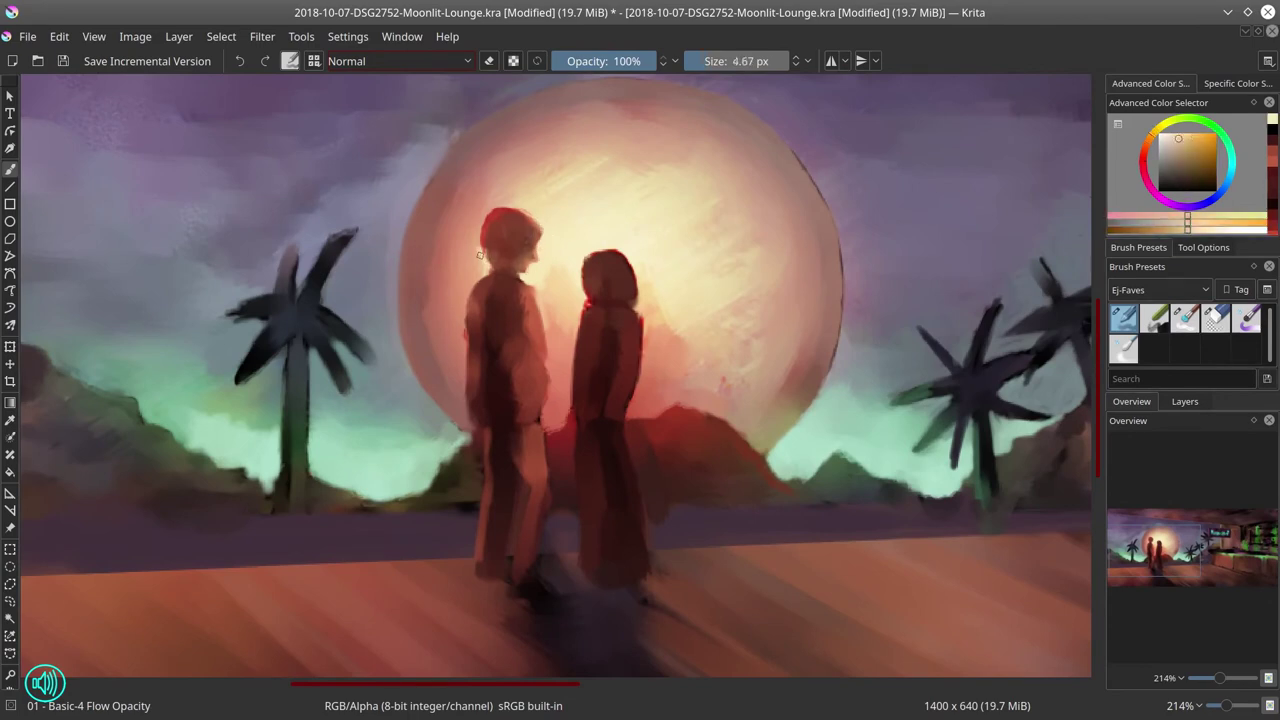
ctrl+click(486, 228)
drag(480, 250, 487, 261)
ctrl+click(490, 246)
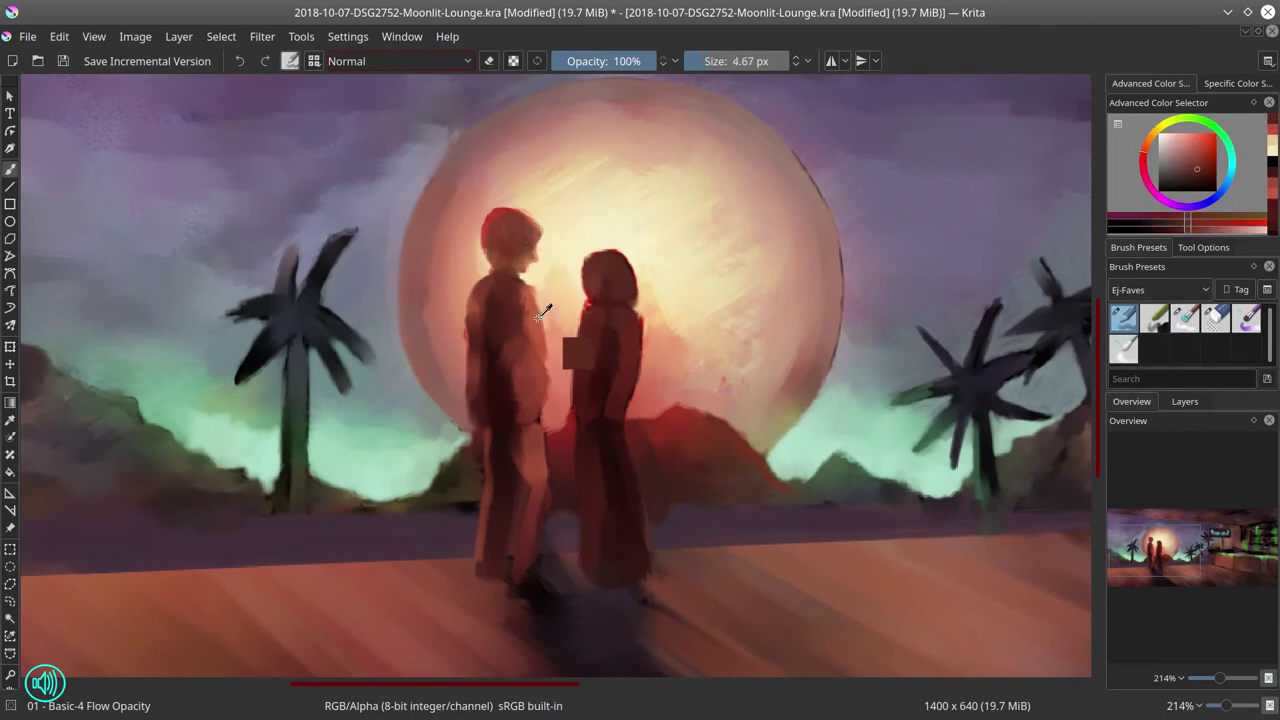
Step: Sharpen the taller figure's jacket front and trim the back edge with sampled jacket and moon colors at 4.67 px
ctrl+click(540, 316)
ctrl+click(515, 361)
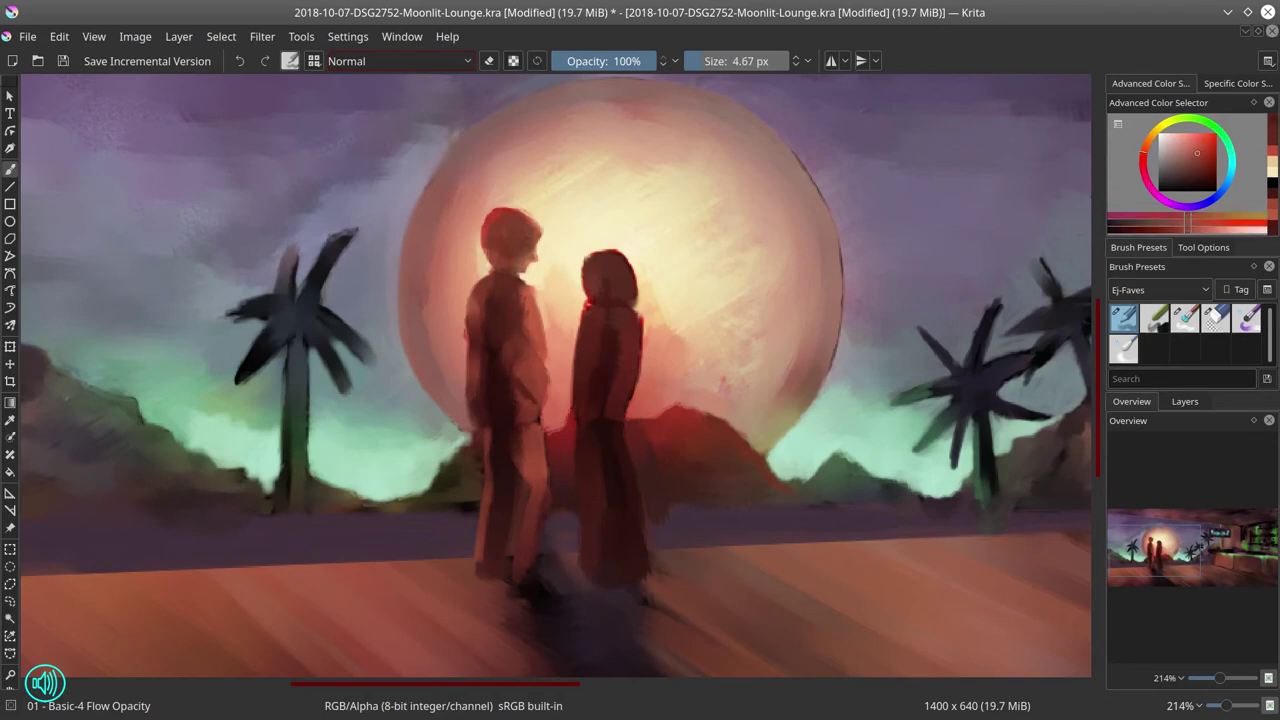
ctrl+click(541, 355)
ctrl+click(532, 302)
mouse_move(533, 290)
mouse_down()
mouse_move(541, 326)
mouse_move(467, 319)
mouse_move(471, 393)
mouse_up()
ctrl+click(466, 337)
ctrl+click(465, 308)
drag(473, 332, 475, 400)
ctrl+click(468, 398)
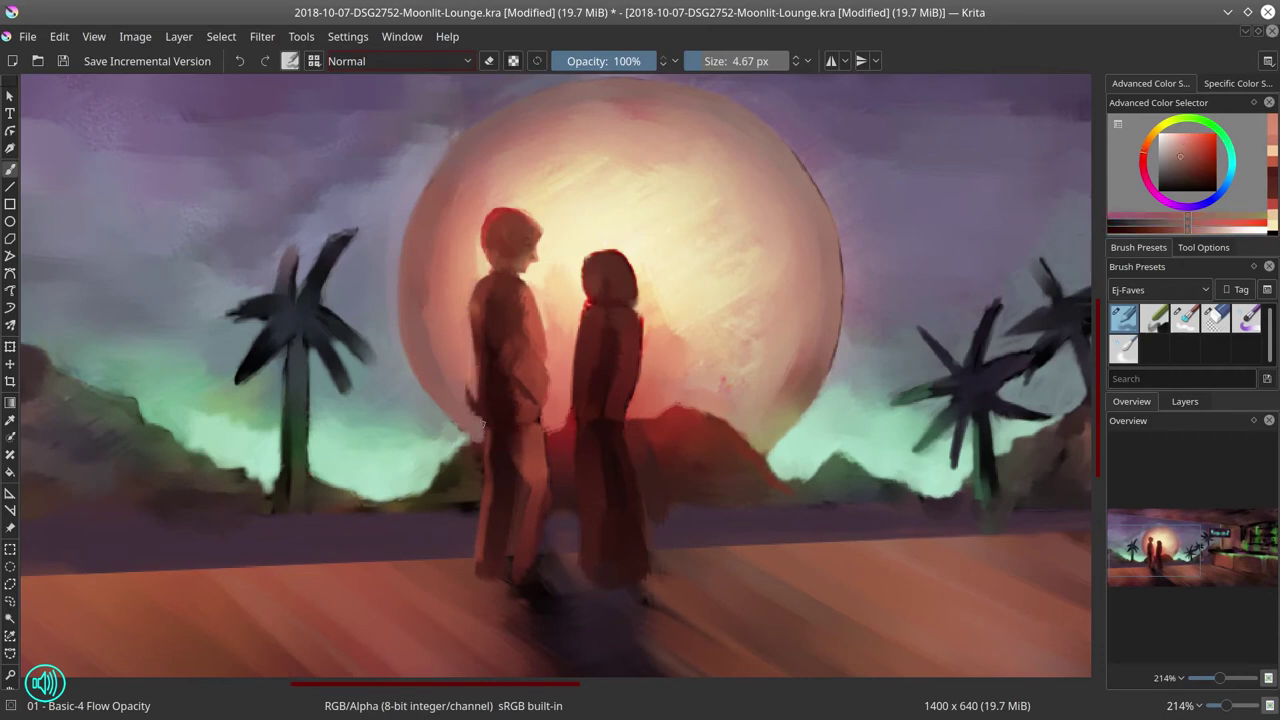
Step: Clean up the taller figure's jacket hem and define the bent front arm with sampled light and dark reds
ctrl+click(470, 390)
ctrl+click(549, 325)
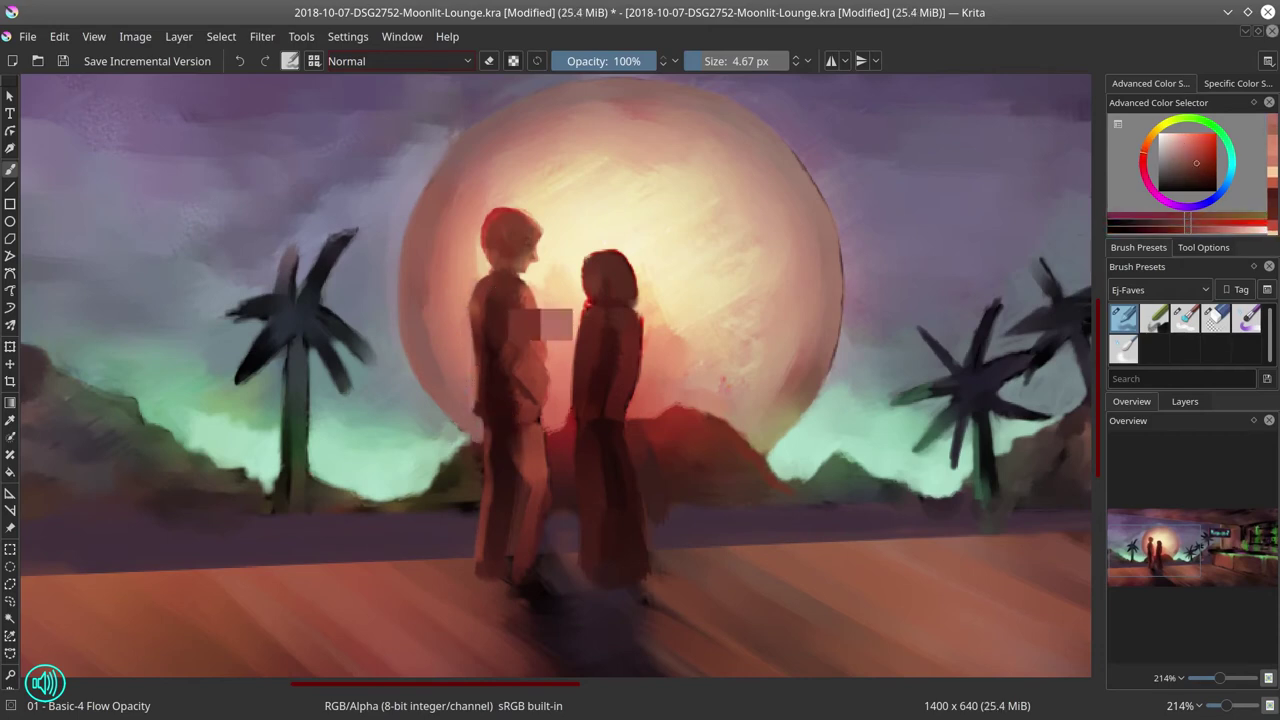
ctrl+click(499, 242)
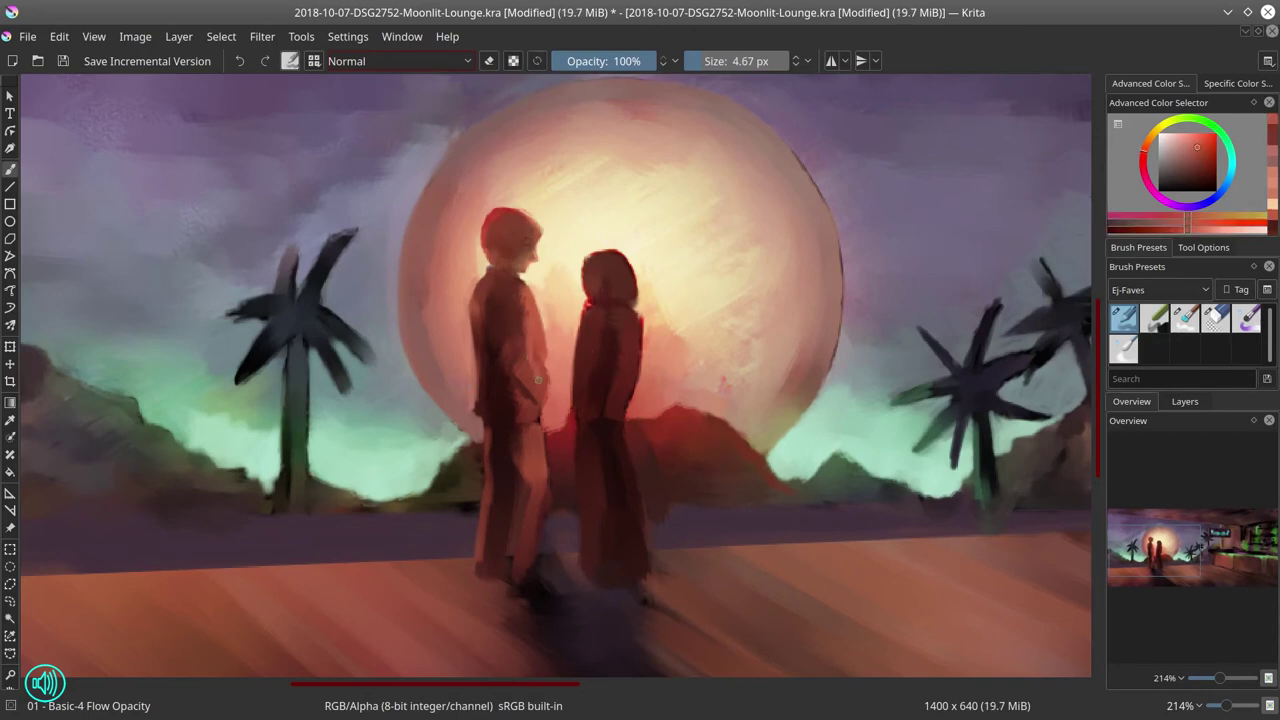
ctrl+click(569, 360)
drag(546, 367, 521, 398)
ctrl+click(532, 375)
ctrl+click(523, 406)
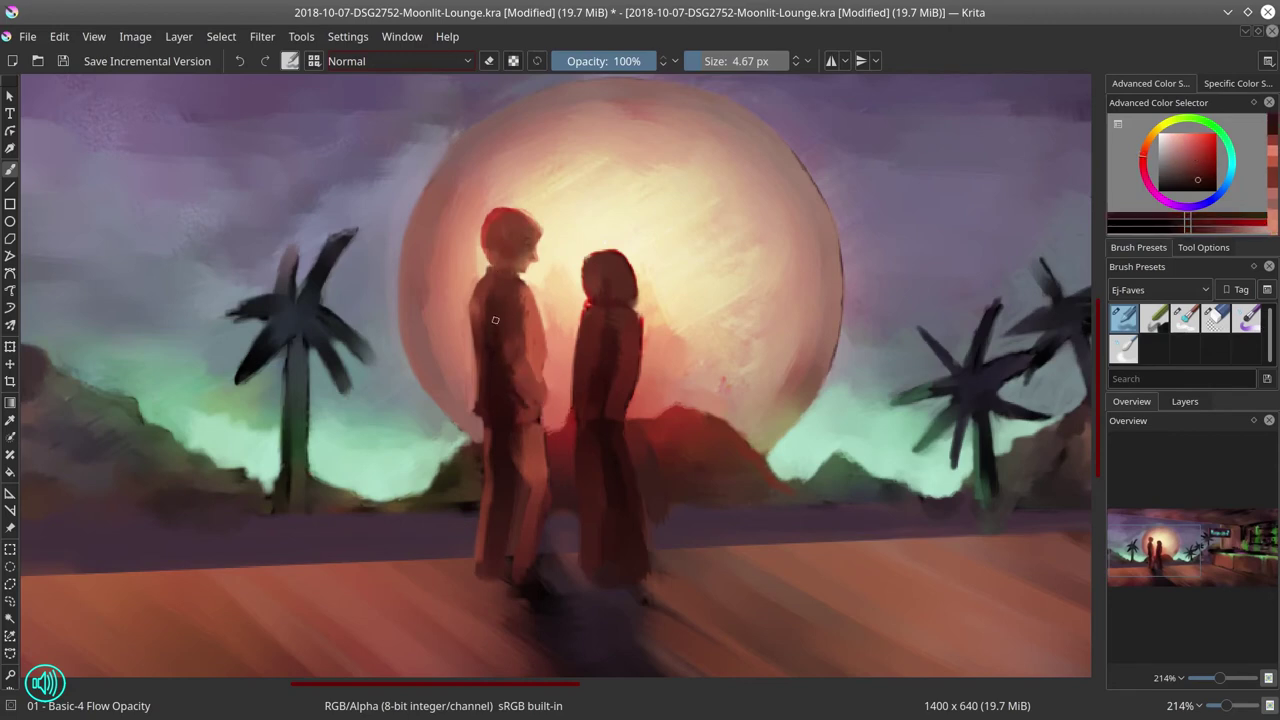
Step: Define the taller figure's front forearm and hand with sampled reds and a light orange edge at 3.76 px
ctrl+click(540, 379)
drag(539, 382, 540, 378)
ctrl+click(536, 356)
ctrl+click(528, 390)
click(1186, 151)
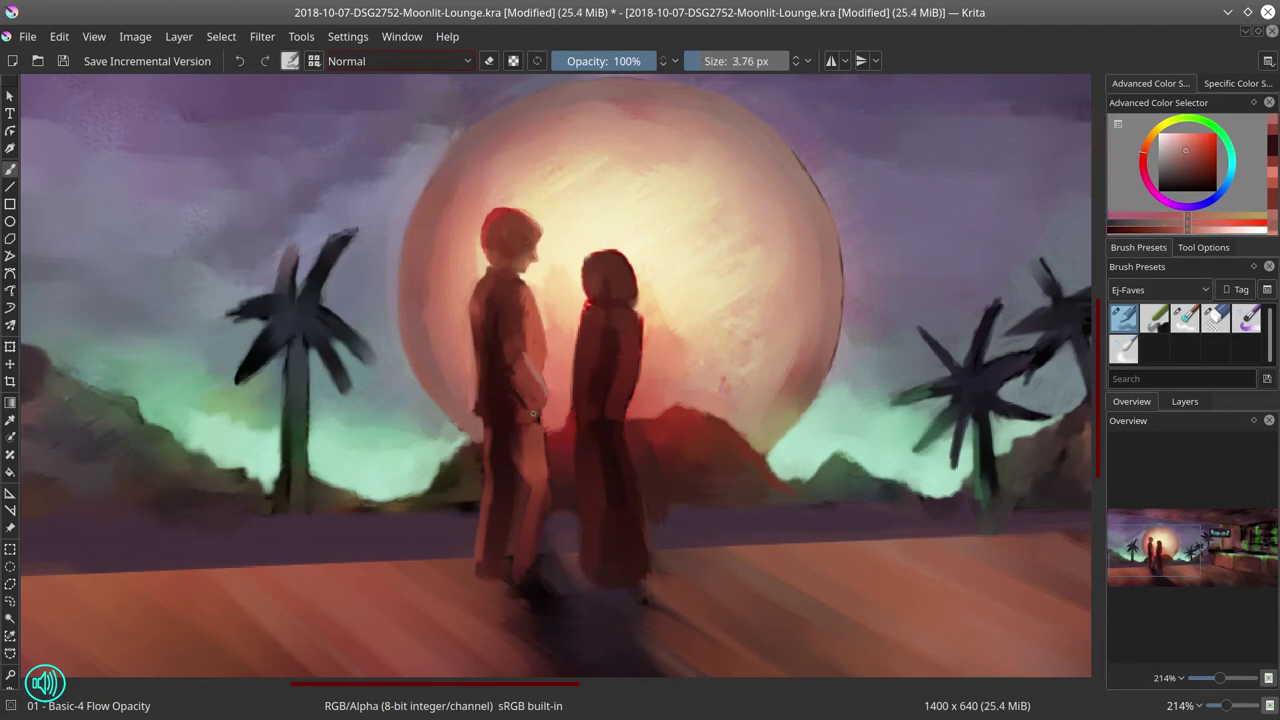
ctrl+click(541, 349)
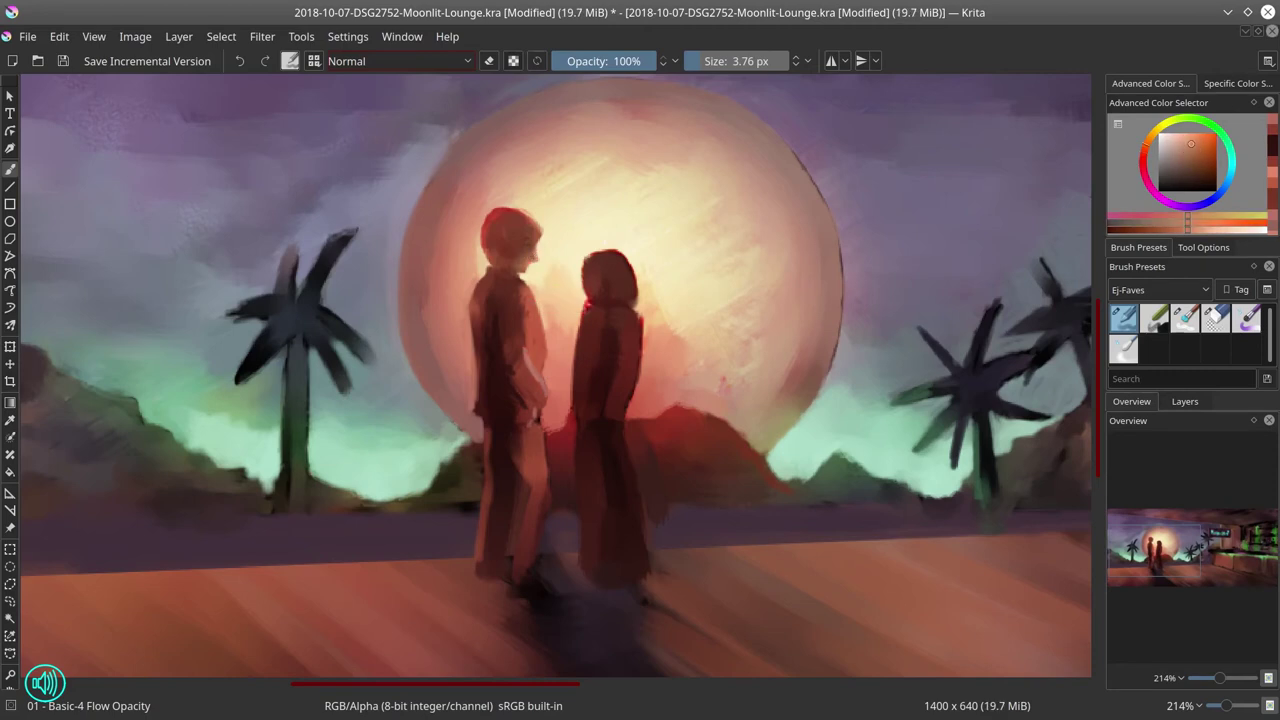
mouse_move(536, 376)
mouse_down()
mouse_move(545, 391)
mouse_move(522, 337)
mouse_up()
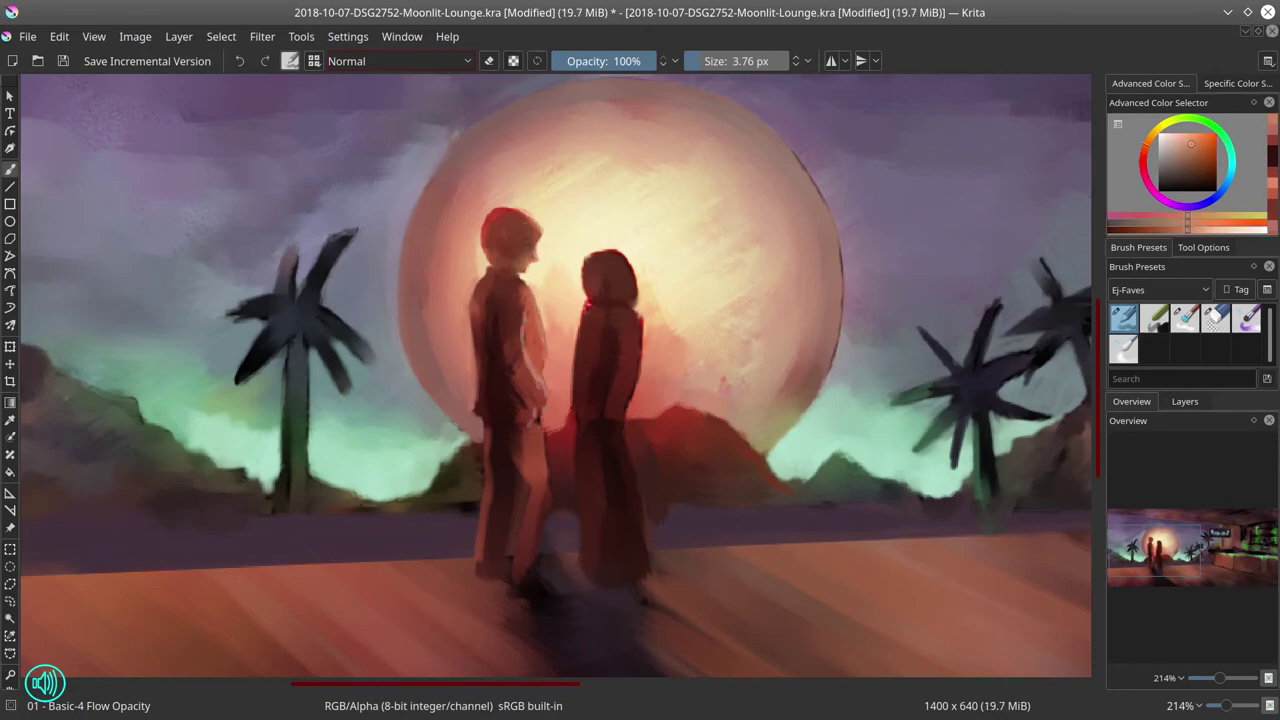
Step: Paint a light rim along the front of the taller figure's trousers and clean up the lower legs with sampled colors
drag(540, 430, 540, 534)
ctrl+click(521, 496)
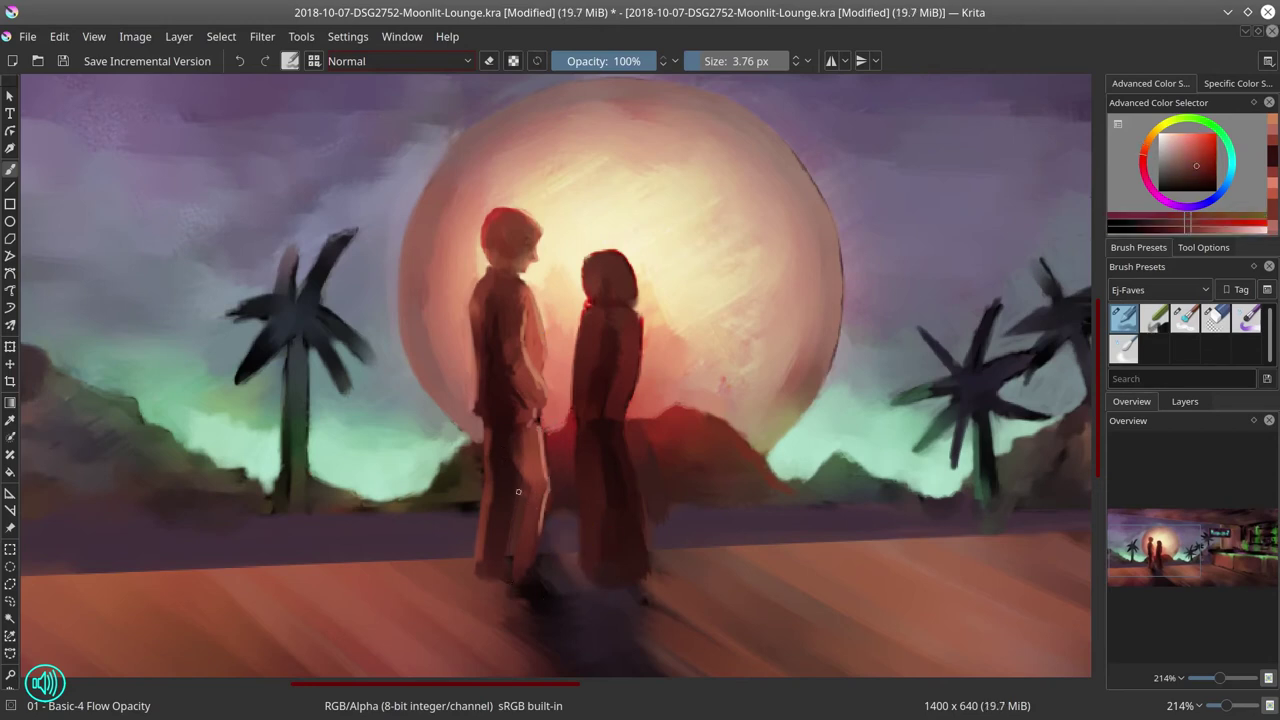
mouse_move(520, 551)
mouse_down()
mouse_move(517, 598)
mouse_move(478, 463)
mouse_move(551, 560)
mouse_move(460, 583)
mouse_move(575, 568)
mouse_up()
ctrl+click(504, 513)
ctrl+click(432, 579)
ctrl+click(546, 548)
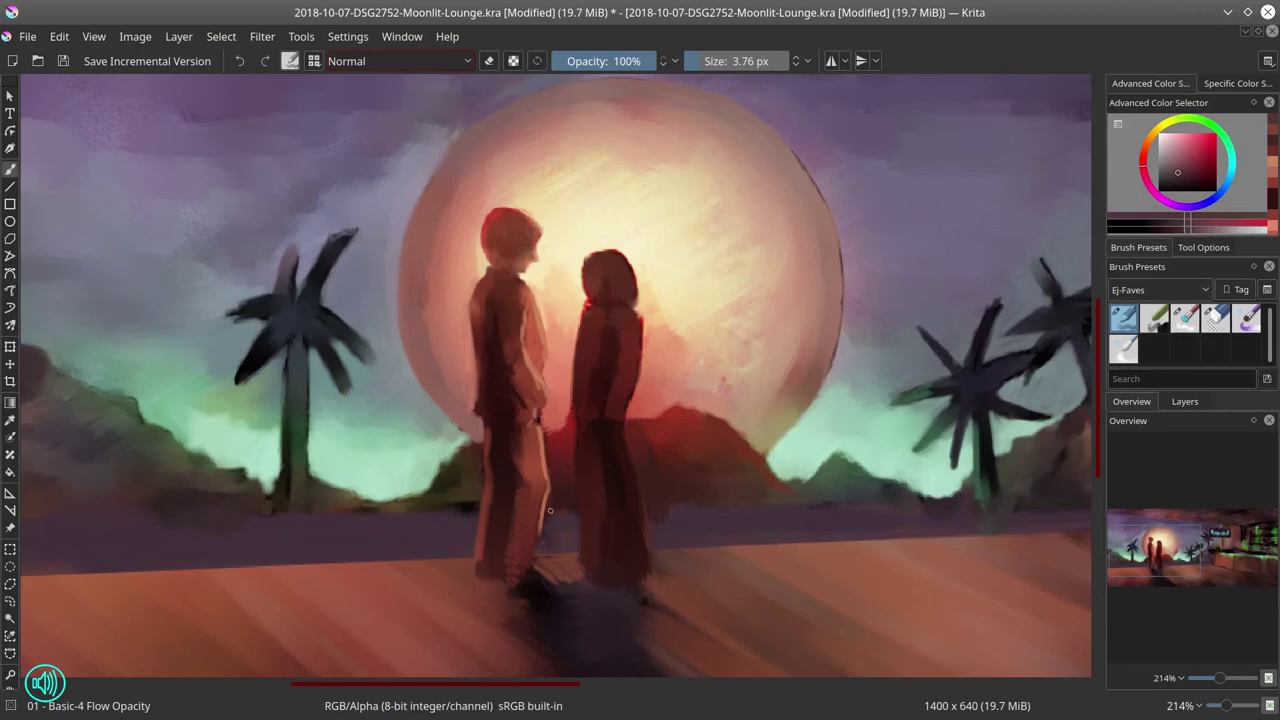
Step: Smooth the lounge floor and the figures' cast shadow using the Blender Textured Soft brush at about 55 px
scroll(797, 292, down, 4)
drag(797, 292, 595, 302)
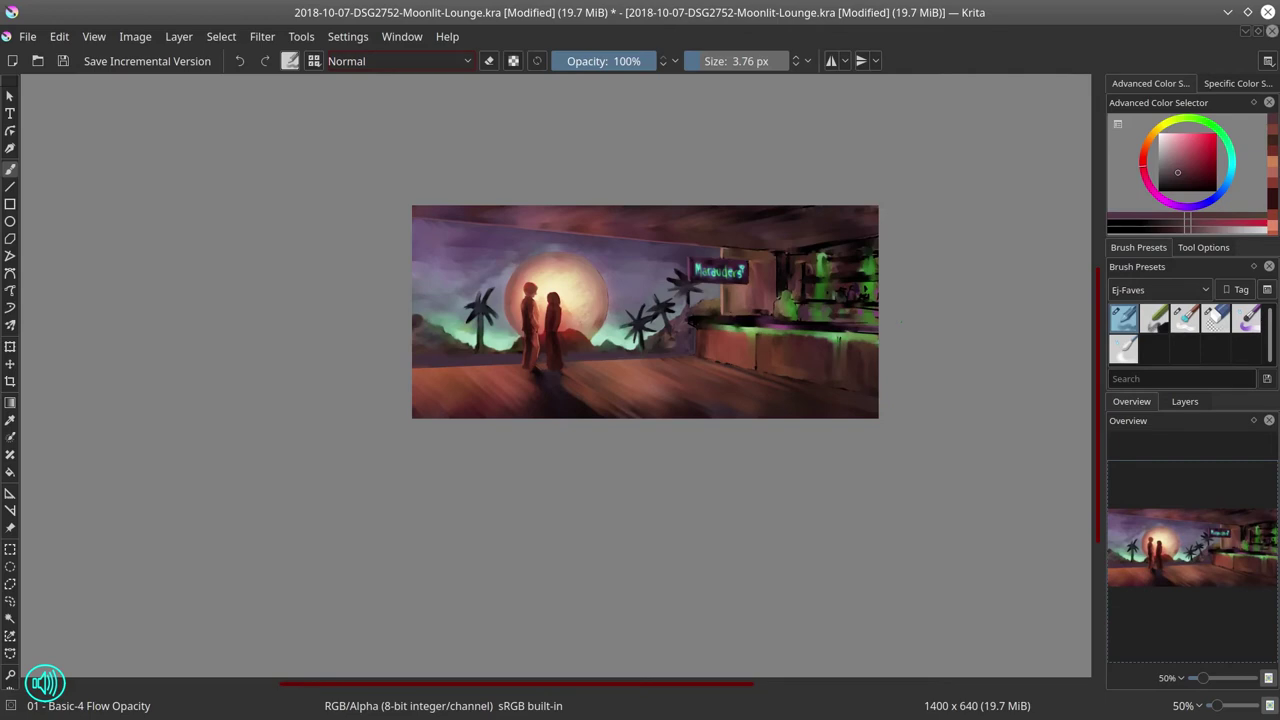
click(1188, 318)
drag(615, 470, 626, 471)
mouse_move(749, 573)
mouse_down()
mouse_move(886, 520)
mouse_move(866, 430)
mouse_up()
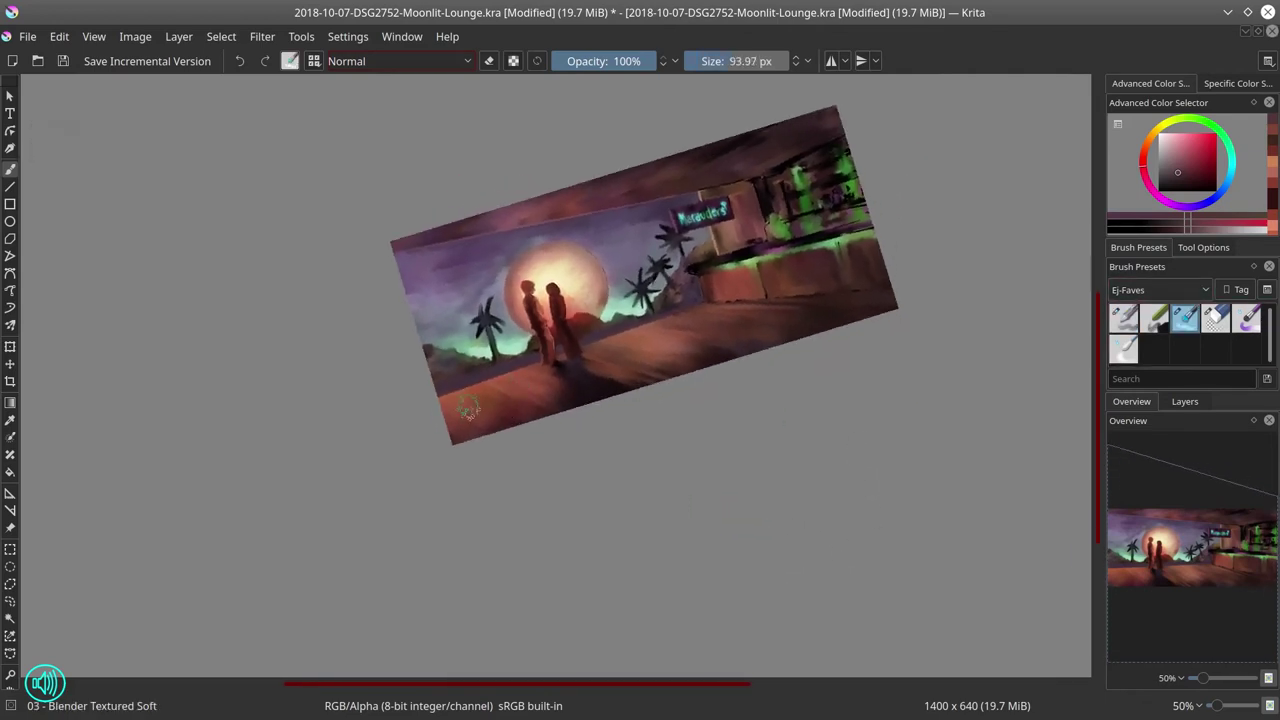
mouse_move(516, 398)
mouse_down()
mouse_move(557, 400)
mouse_move(530, 385)
mouse_up()
mouse_move(614, 384)
mouse_down()
mouse_move(603, 384)
mouse_move(615, 385)
mouse_up()
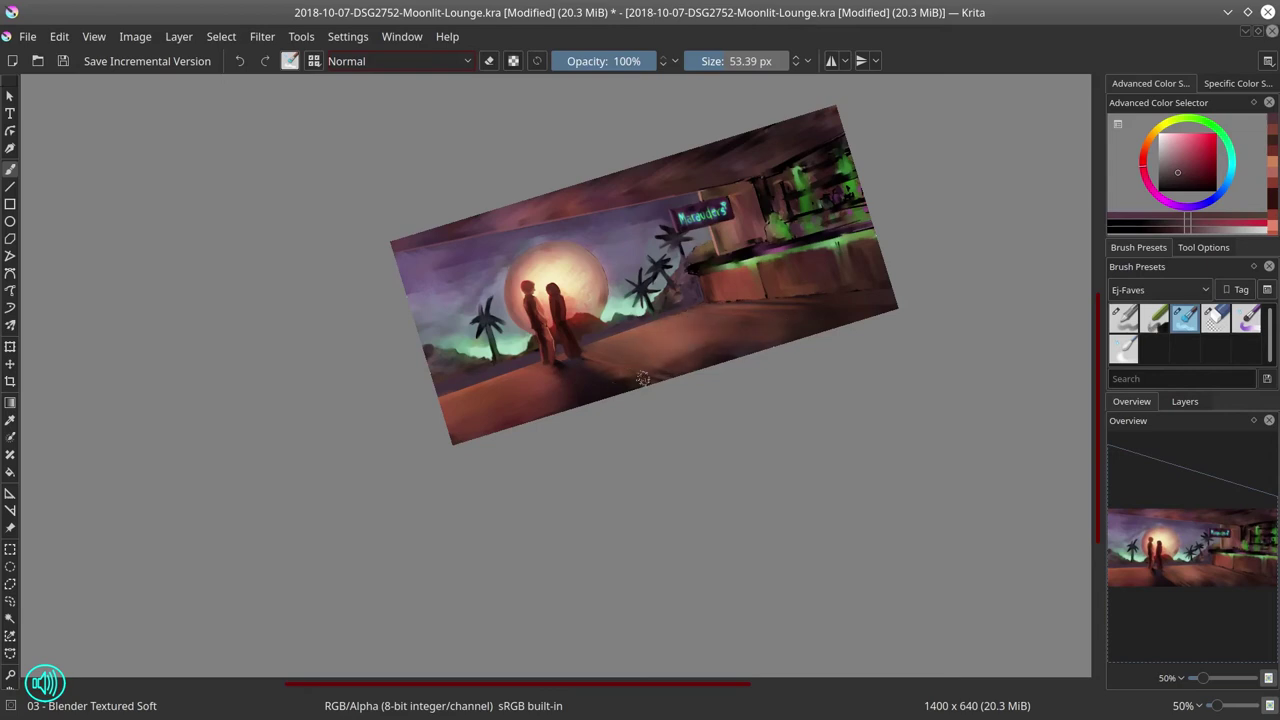
shift+drag(620, 350, 577, 357)
shift+drag(727, 339, 762, 311)
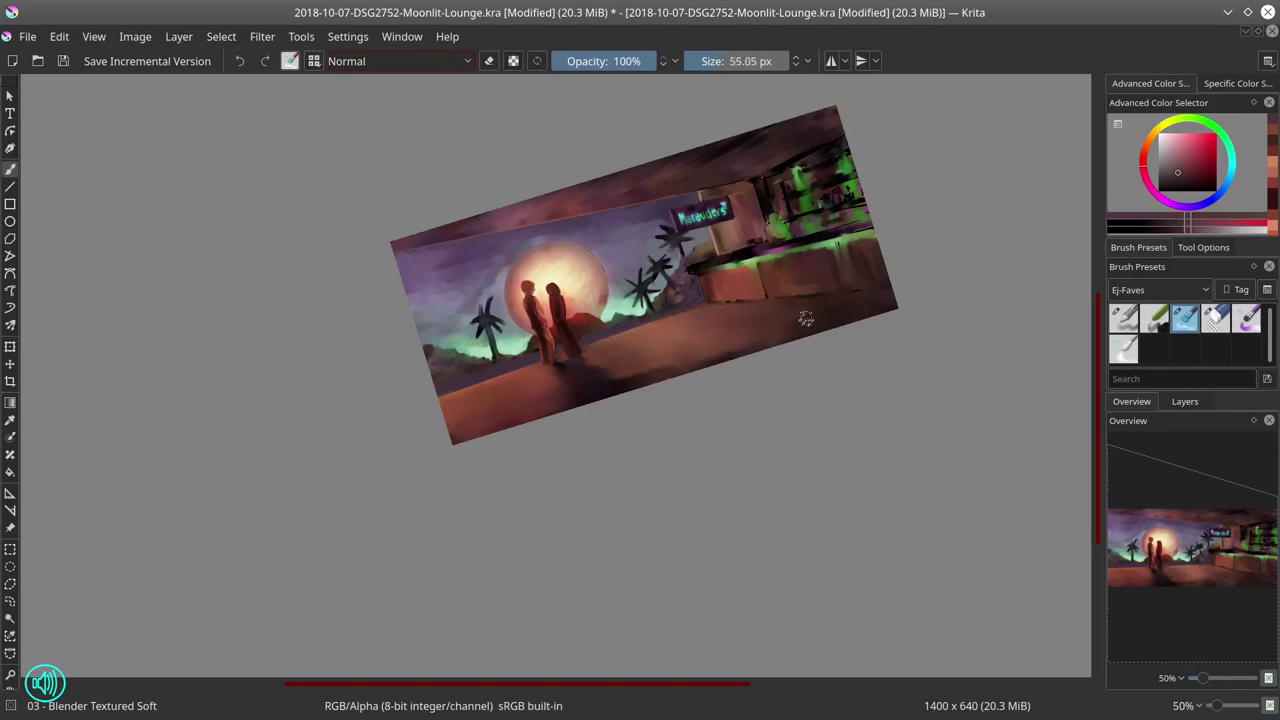
key(5)
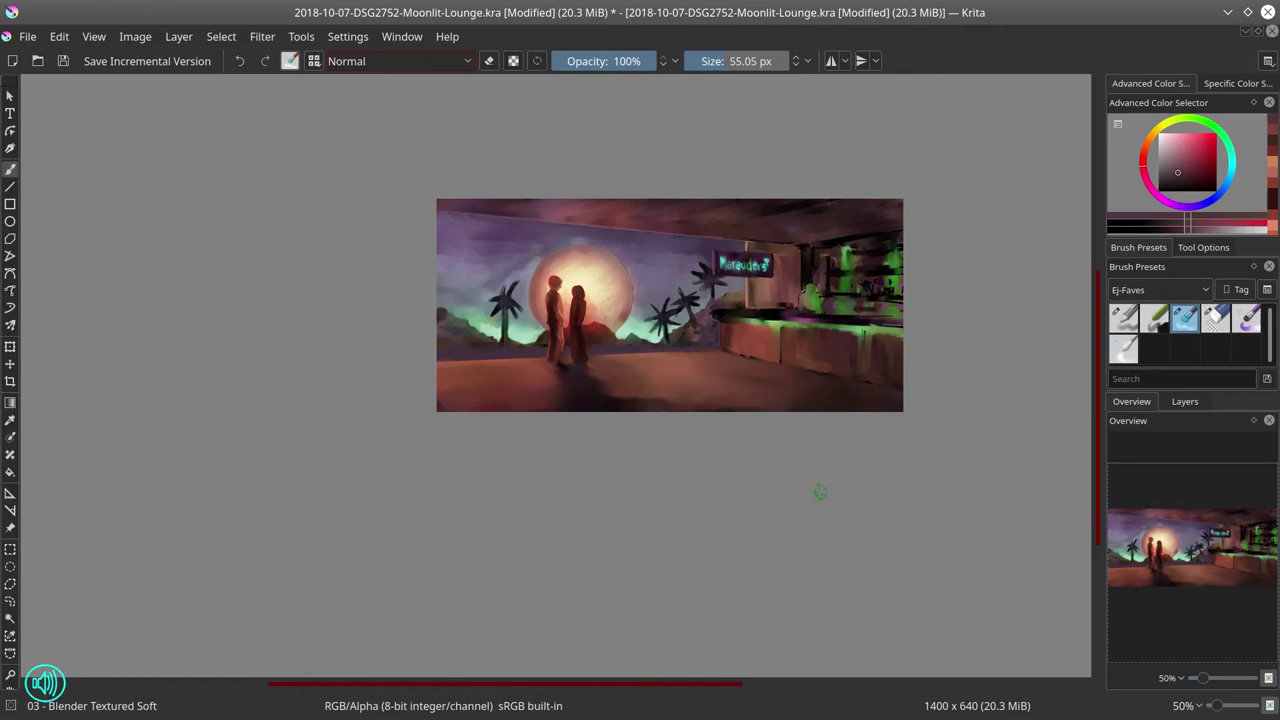
Step: Repaint the Marauders sign's panel around the lettering with purple using the Basic-4 Flow Opacity brush at 8.02 px
click(1124, 318)
drag(763, 348, 809, 511)
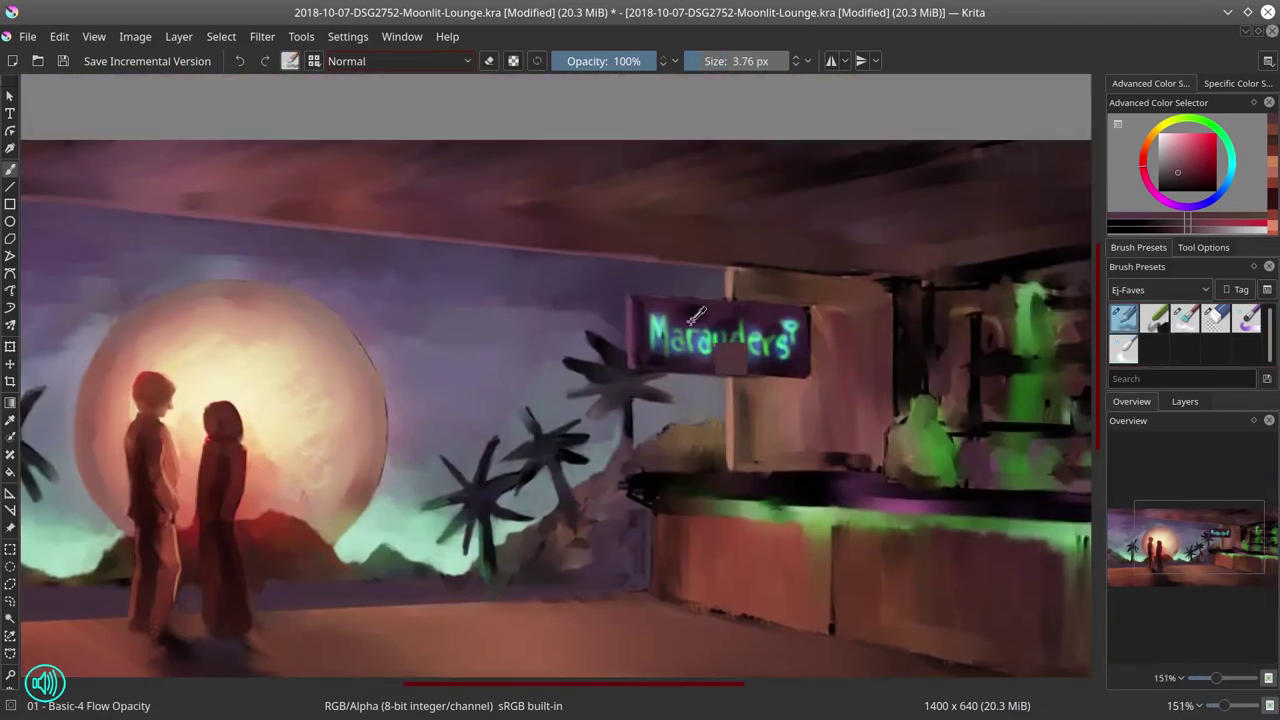
ctrl+click(695, 323)
click(1183, 165)
mouse_move(706, 320)
mouse_down()
mouse_move(728, 320)
mouse_move(674, 322)
mouse_up()
drag(754, 322, 739, 322)
key(bracketleft)
key(bracketleft)
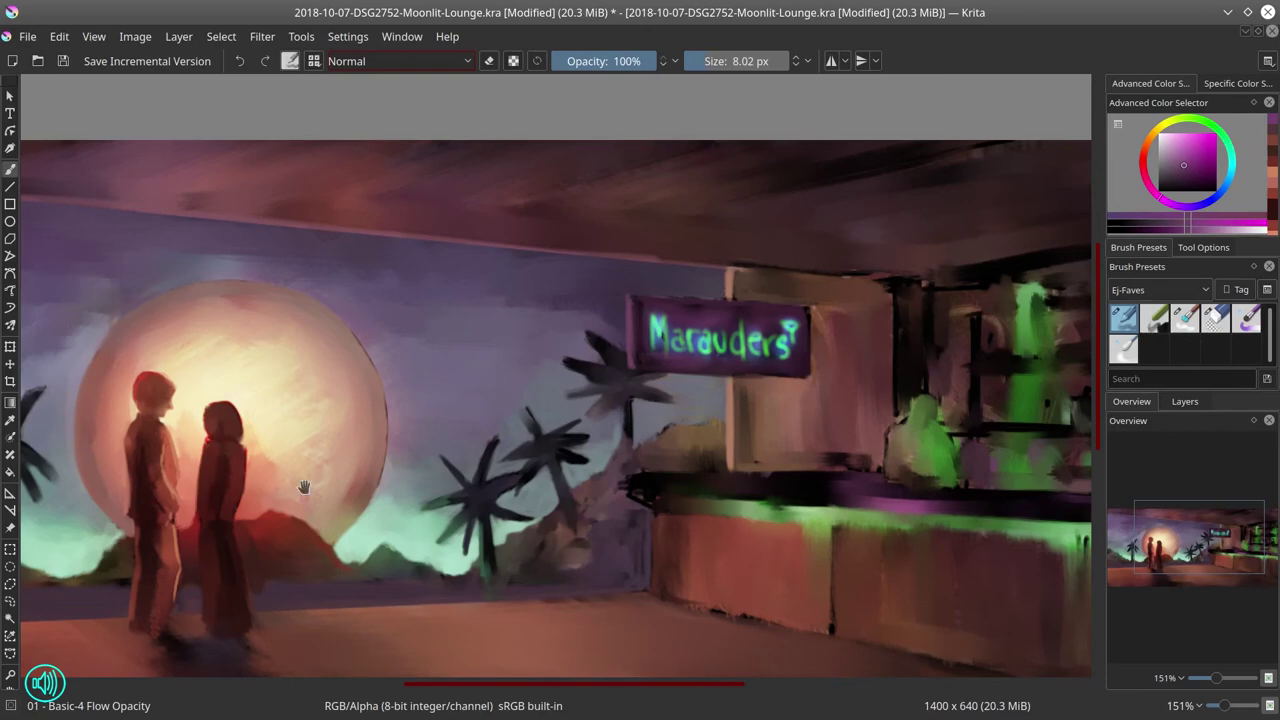
Step: Reshape the shorter figure's hair into a clean bob with sampled dark red and moon colors
drag(303, 490, 303, 452)
mouse_move(303, 452)
mouse_down()
mouse_move(569, 346)
mouse_move(770, 375)
mouse_up()
ctrl+click(582, 216)
mouse_move(581, 218)
mouse_down()
mouse_move(564, 200)
mouse_move(590, 192)
mouse_up()
ctrl+click(610, 258)
ctrl+click(608, 238)
mouse_move(560, 246)
mouse_down()
mouse_move(608, 237)
mouse_move(640, 264)
mouse_move(629, 233)
mouse_move(656, 270)
mouse_move(645, 278)
mouse_move(656, 312)
mouse_up()
ctrl+click(662, 260)
ctrl+click(548, 266)
Step: Refine the shorter figure's chest, back and skirt contours with sampled dark reds and moon colors at 5.39 px
drag(555, 268, 539, 440)
ctrl+click(606, 346)
ctrl+click(530, 320)
ctrl+click(574, 312)
ctrl+click(526, 376)
ctrl+click(624, 442)
drag(628, 428, 631, 526)
ctrl+click(623, 474)
mouse_move(635, 454)
mouse_down()
mouse_move(641, 533)
mouse_move(643, 496)
mouse_up()
ctrl+click(626, 325)
drag(607, 343, 607, 384)
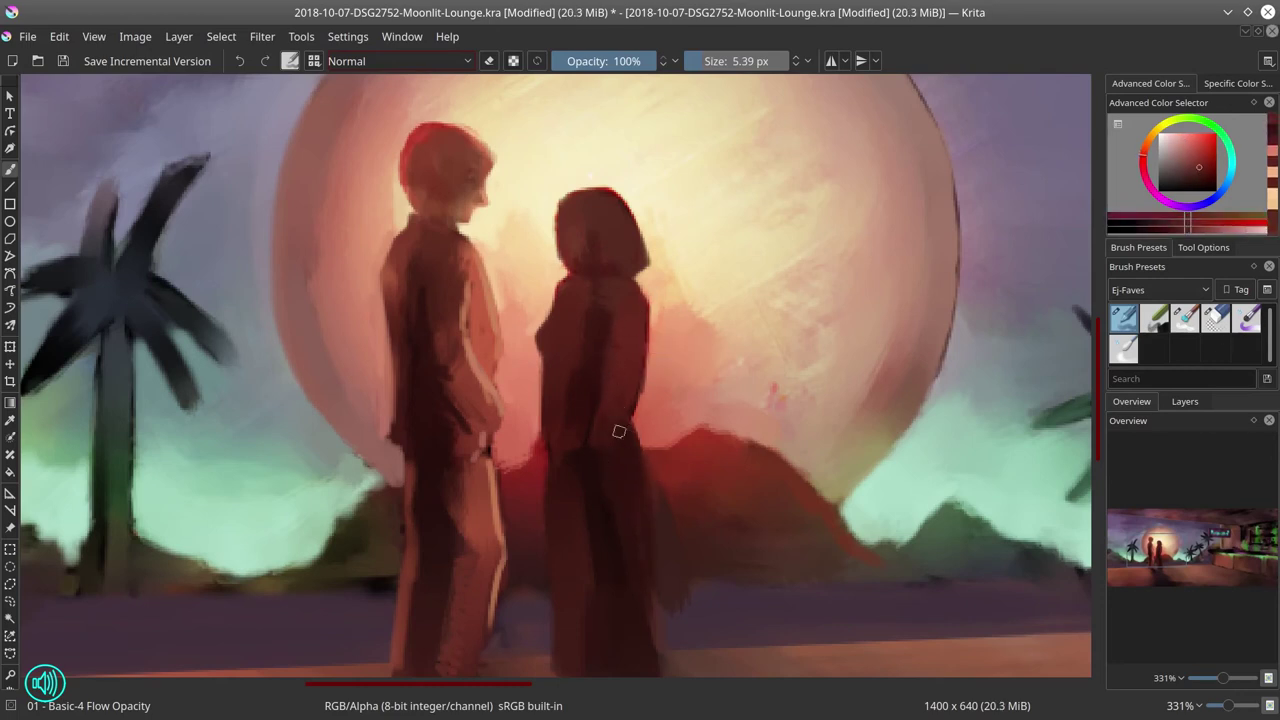
Step: Define the shorter figure's near arm, held behind the back, with a light edge and dark red shading at 3.40 px
ctrl+click(489, 333)
mouse_move(586, 285)
mouse_down()
mouse_move(562, 302)
mouse_move(563, 393)
mouse_move(590, 452)
mouse_up()
ctrl+click(579, 338)
mouse_move(579, 372)
mouse_down()
mouse_move(603, 428)
mouse_move(588, 426)
mouse_move(598, 453)
mouse_move(623, 470)
mouse_up()
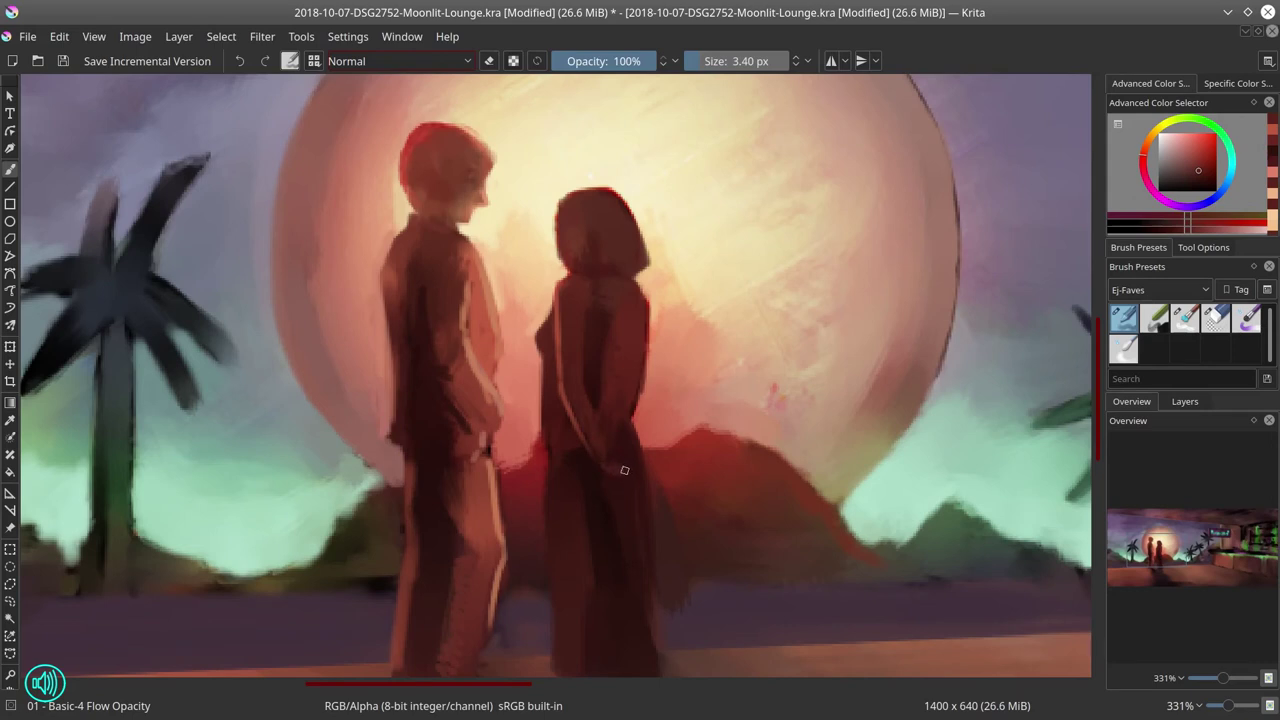
ctrl+click(624, 267)
ctrl+click(596, 363)
drag(599, 368, 604, 394)
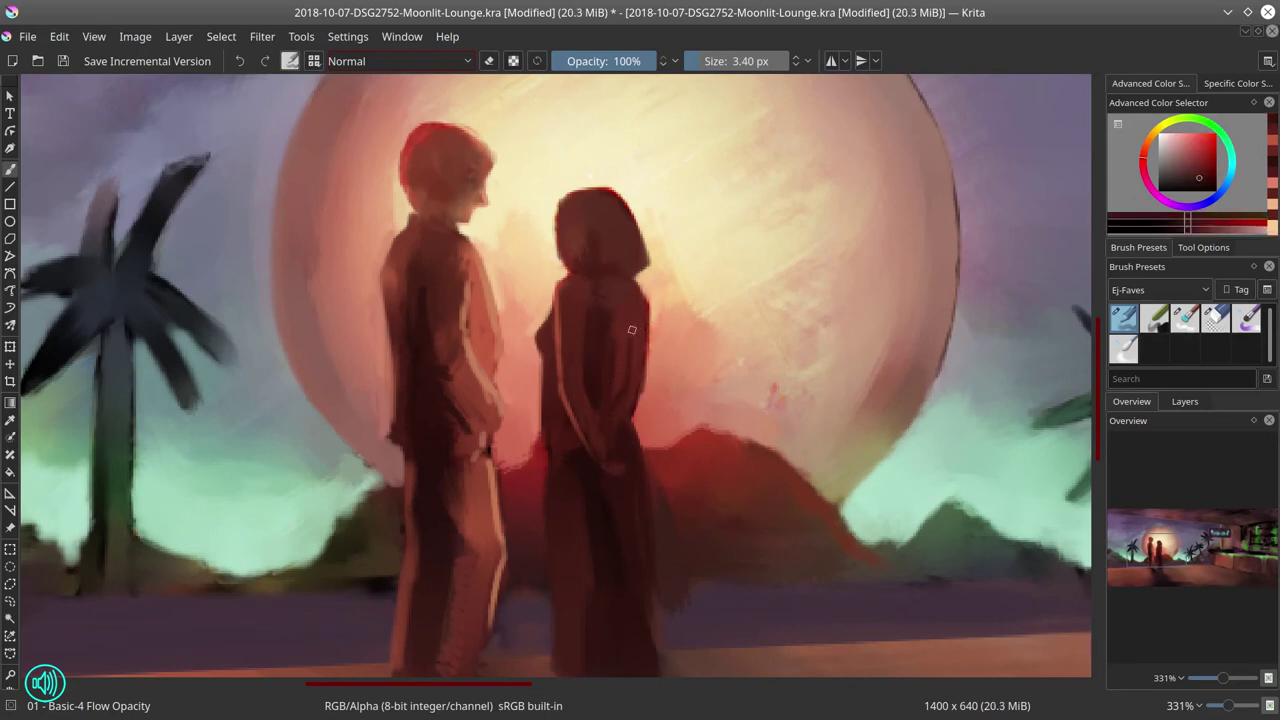
Step: Carve a light gap between the shorter figure's back and far arm, and shade that arm with sampled reds
ctrl+click(673, 350)
mouse_move(624, 354)
mouse_down()
mouse_move(614, 398)
mouse_move(625, 379)
mouse_up()
ctrl+click(637, 354)
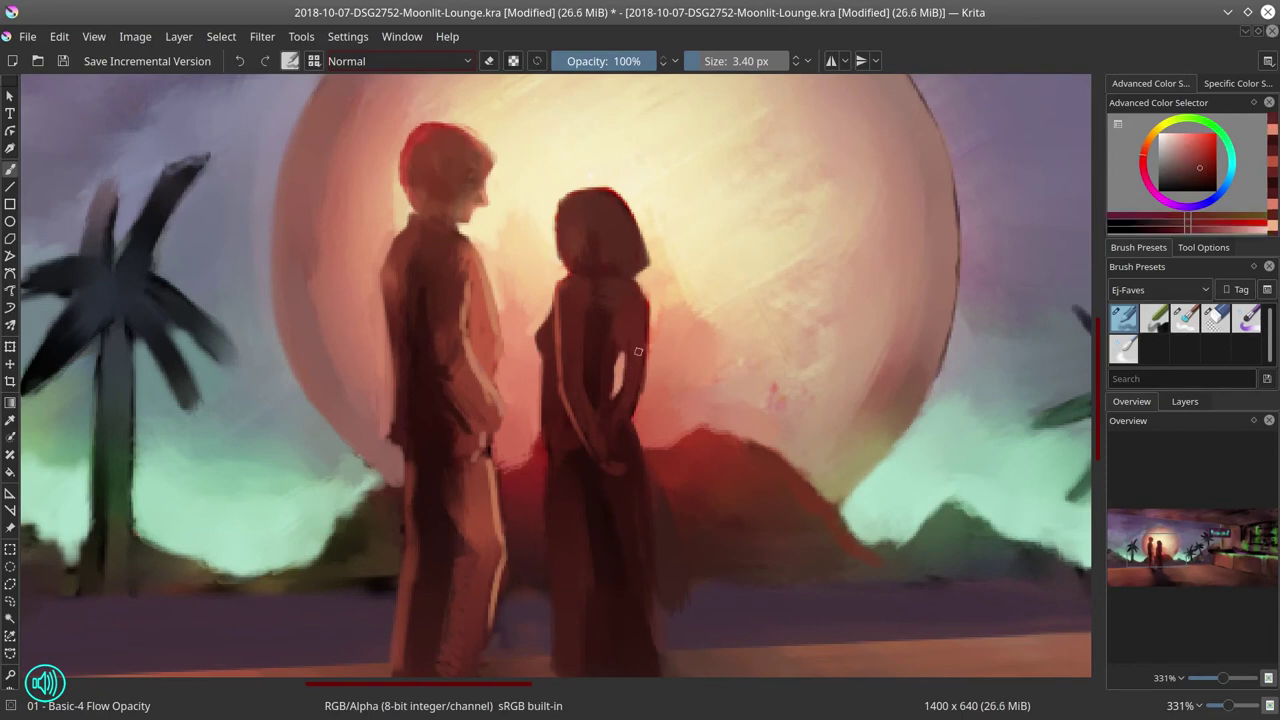
ctrl+click(639, 400)
ctrl+click(630, 405)
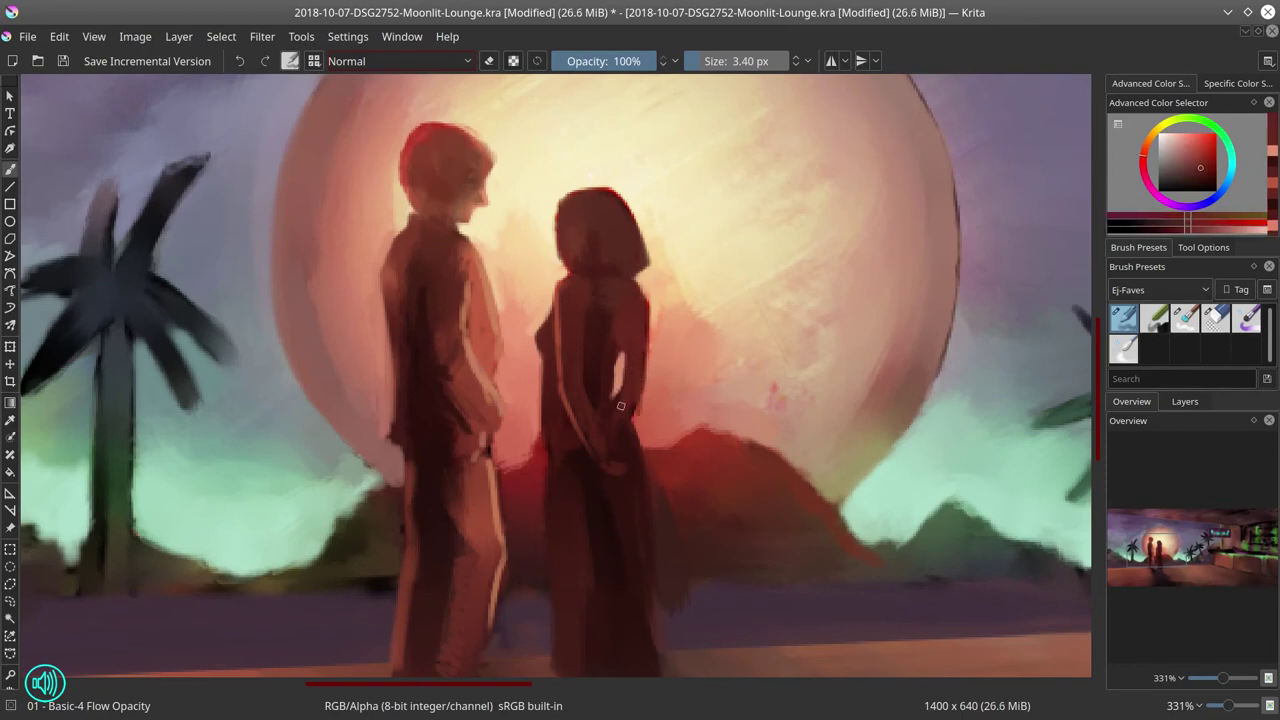
ctrl+click(629, 335)
ctrl+click(616, 372)
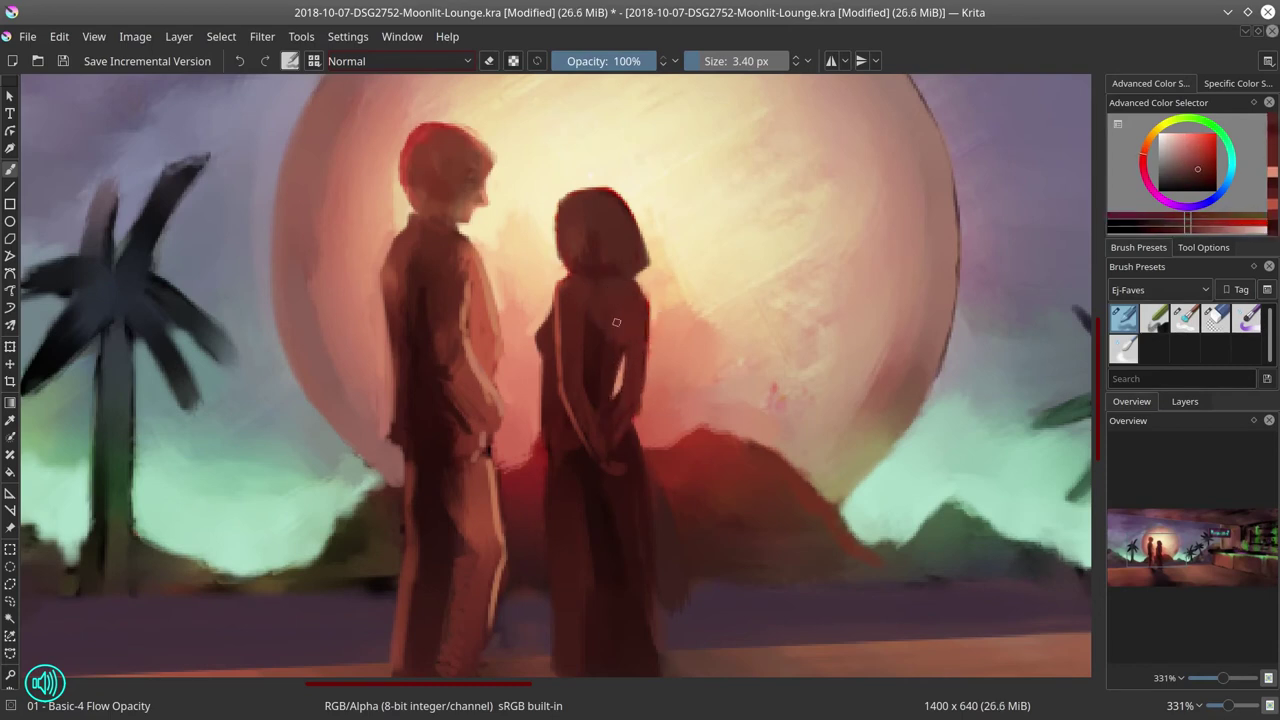
ctrl+click(616, 322)
ctrl+click(616, 339)
Step: Refine the shorter figure's bare back, elbow and clasped hands with sampled light and dark reds at 3.40 px
mouse_move(611, 342)
mouse_down()
mouse_move(600, 385)
mouse_move(614, 376)
mouse_move(616, 395)
mouse_move(591, 389)
mouse_move(634, 414)
mouse_move(619, 431)
mouse_move(646, 390)
mouse_up()
ctrl+click(606, 352)
ctrl+click(629, 429)
ctrl+click(626, 384)
ctrl+click(601, 406)
ctrl+click(629, 445)
ctrl+click(634, 413)
ctrl+click(651, 402)
ctrl+click(638, 397)
ctrl+click(655, 399)
ctrl+click(640, 396)
ctrl+click(639, 388)
ctrl+click(646, 388)
ctrl+click(660, 376)
ctrl+click(629, 438)
drag(625, 442, 622, 450)
ctrl+click(620, 458)
drag(619, 452, 615, 457)
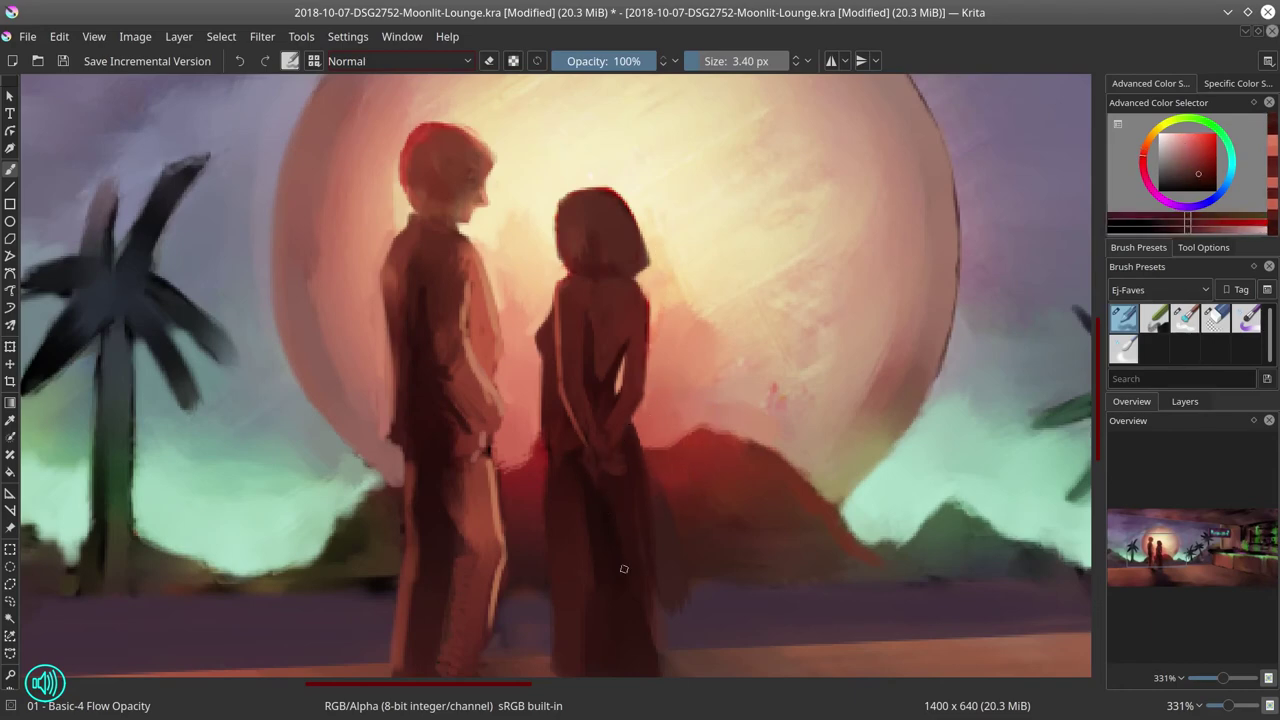
Step: Mirror the whole image horizontally
scroll(608, 372, down, 5)
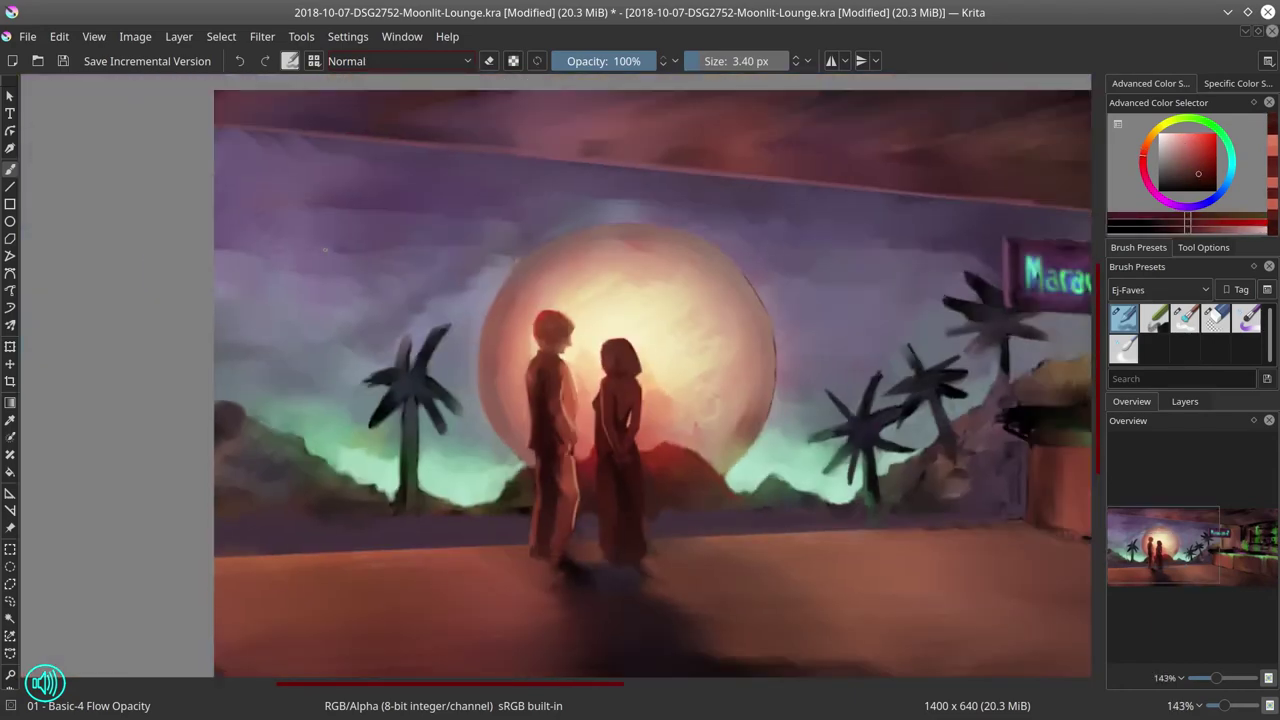
click(135, 36)
click(186, 228)
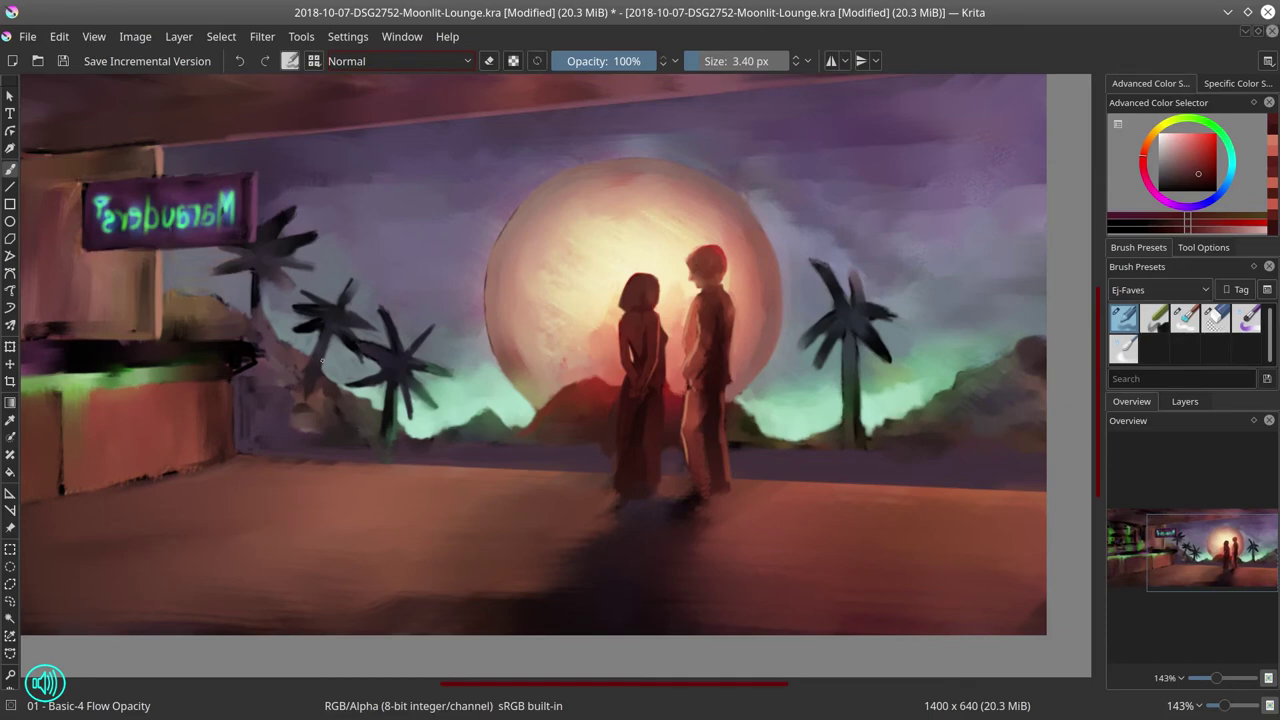
Step: Paint a light rim down the front edge of the shorter figure's dress and shade its inner side with sampled colors
scroll(696, 420, up, 3)
ctrl+click(485, 423)
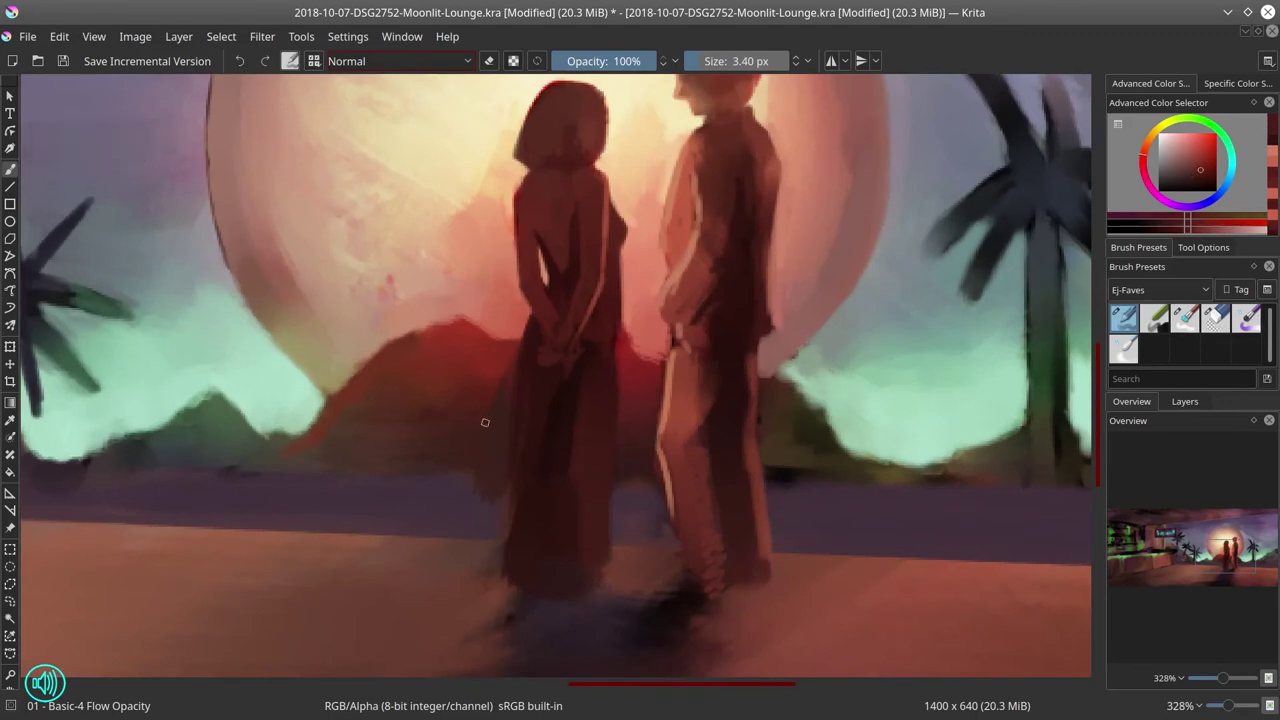
ctrl+click(620, 287)
ctrl+click(709, 254)
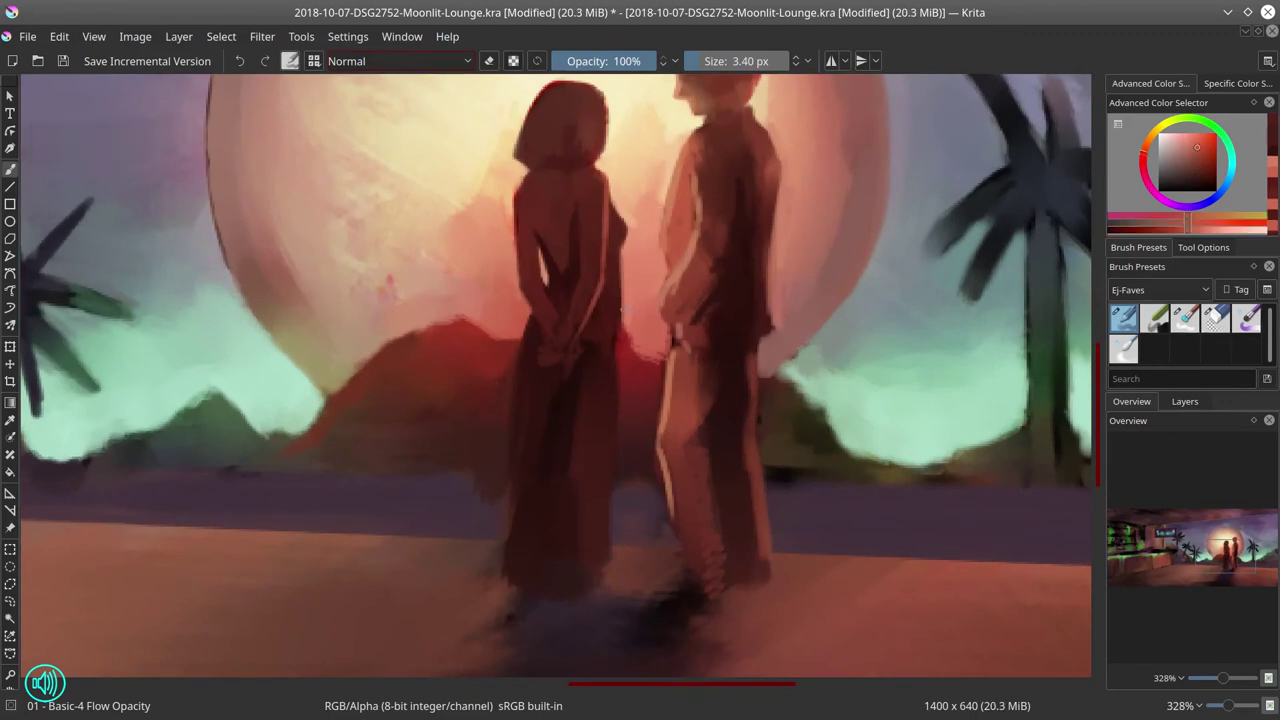
mouse_move(615, 350)
mouse_down()
mouse_move(620, 296)
mouse_move(621, 465)
mouse_up()
drag(619, 412, 616, 570)
ctrl+click(603, 437)
drag(609, 437, 620, 437)
drag(610, 445, 612, 542)
ctrl+click(634, 301)
drag(621, 302, 621, 326)
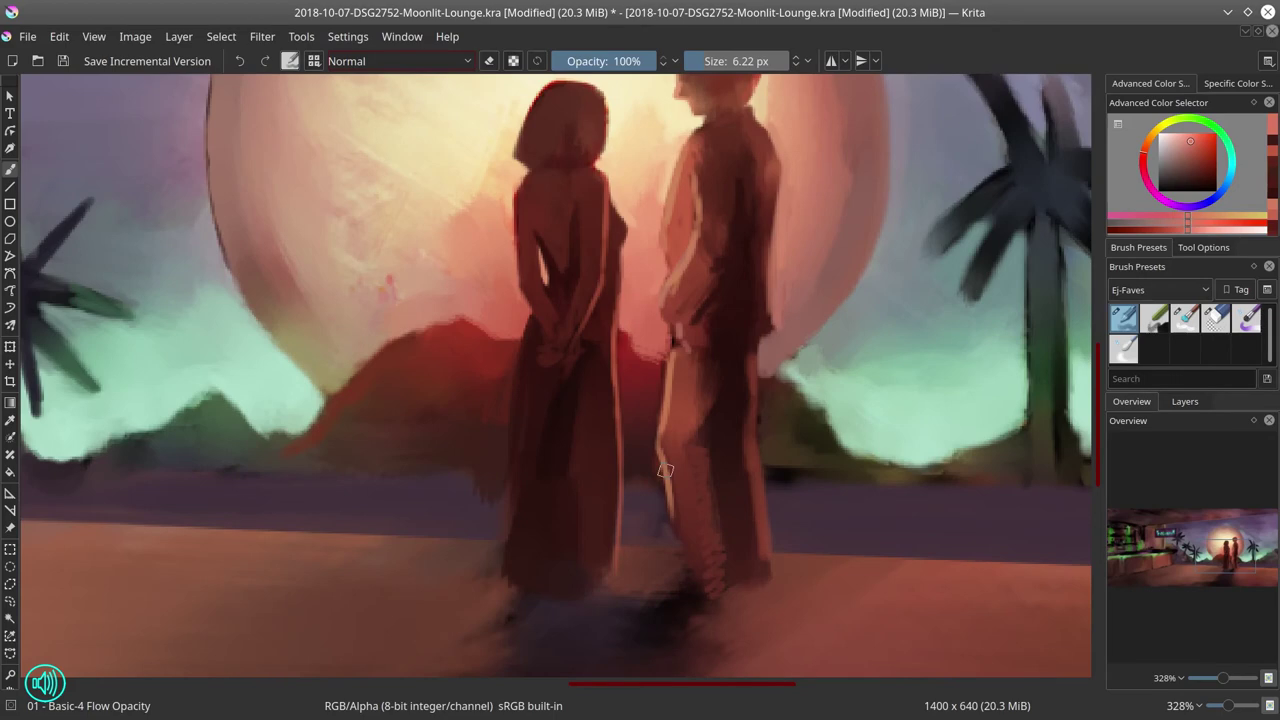
Step: Touch up the area around the taller figure's front hand and trousers at 6.22 px, and save the painting
ctrl+click(659, 378)
ctrl+click(659, 341)
drag(663, 340, 735, 435)
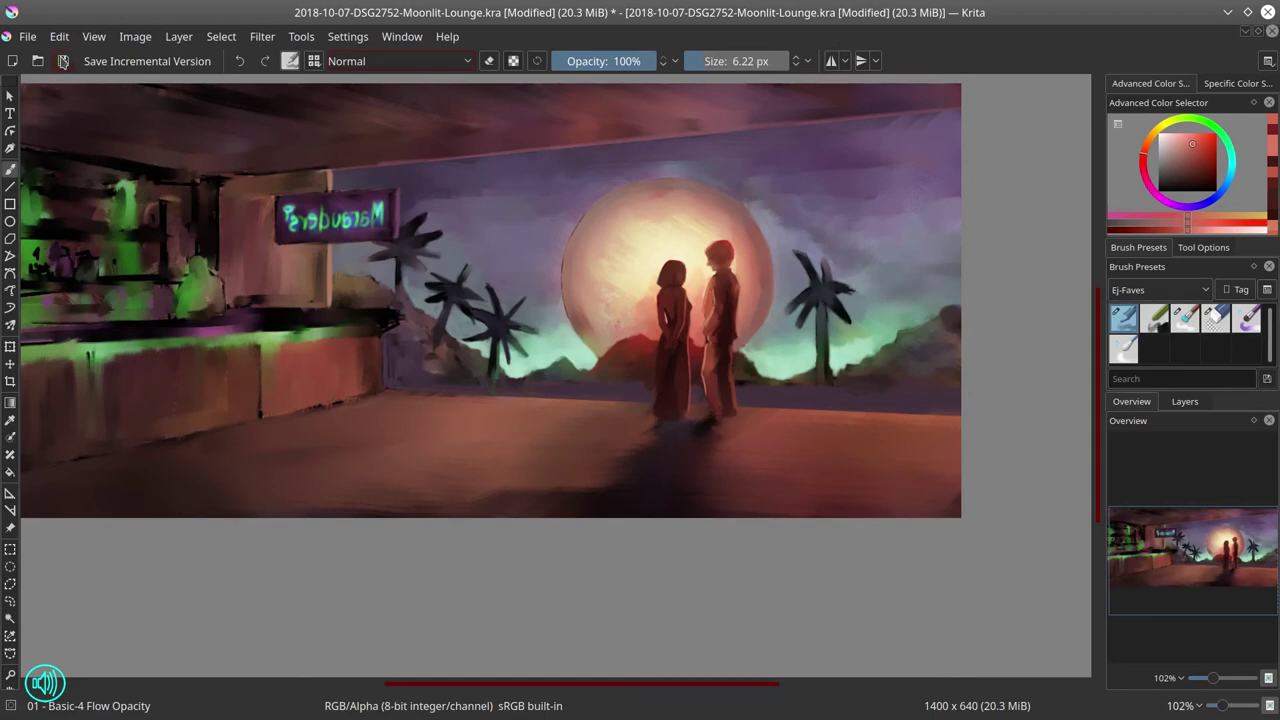
click(62, 61)
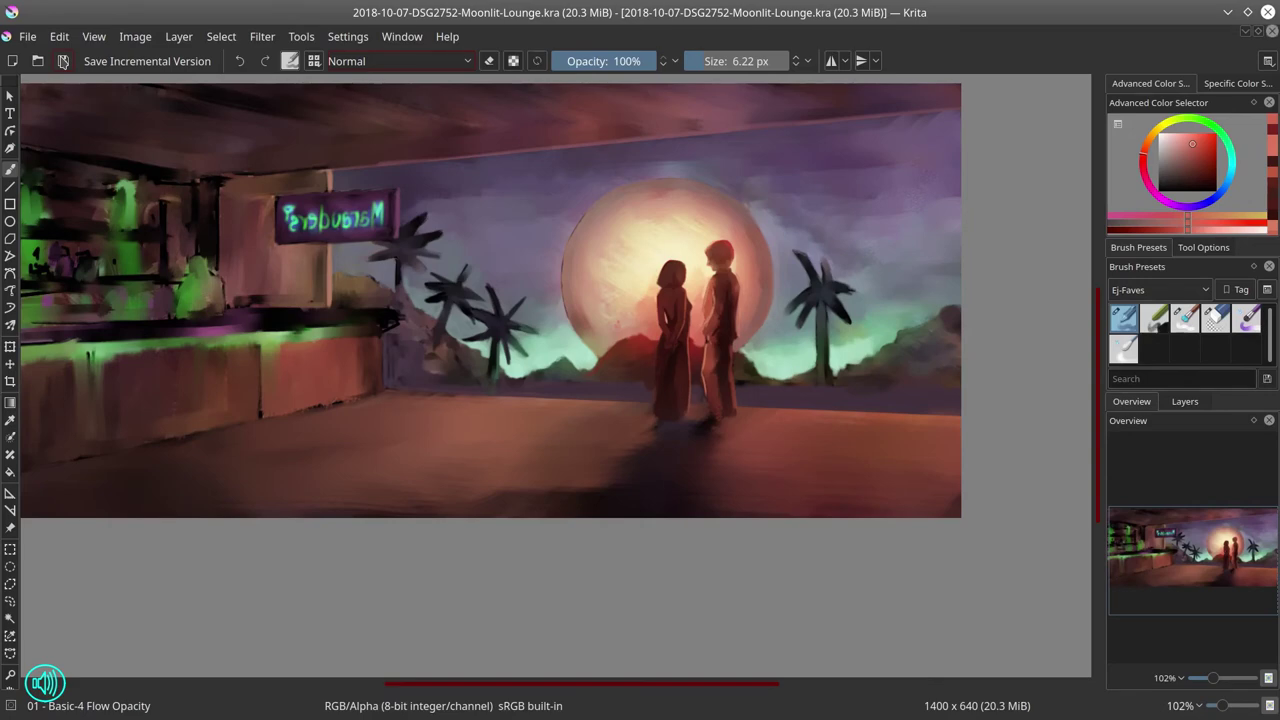
Step: Outline the taller figure's head with a freehand selection, scale it down slightly with the Transform tool, and deselect
scroll(656, 310, up, 3)
drag(750, 288, 528, 363)
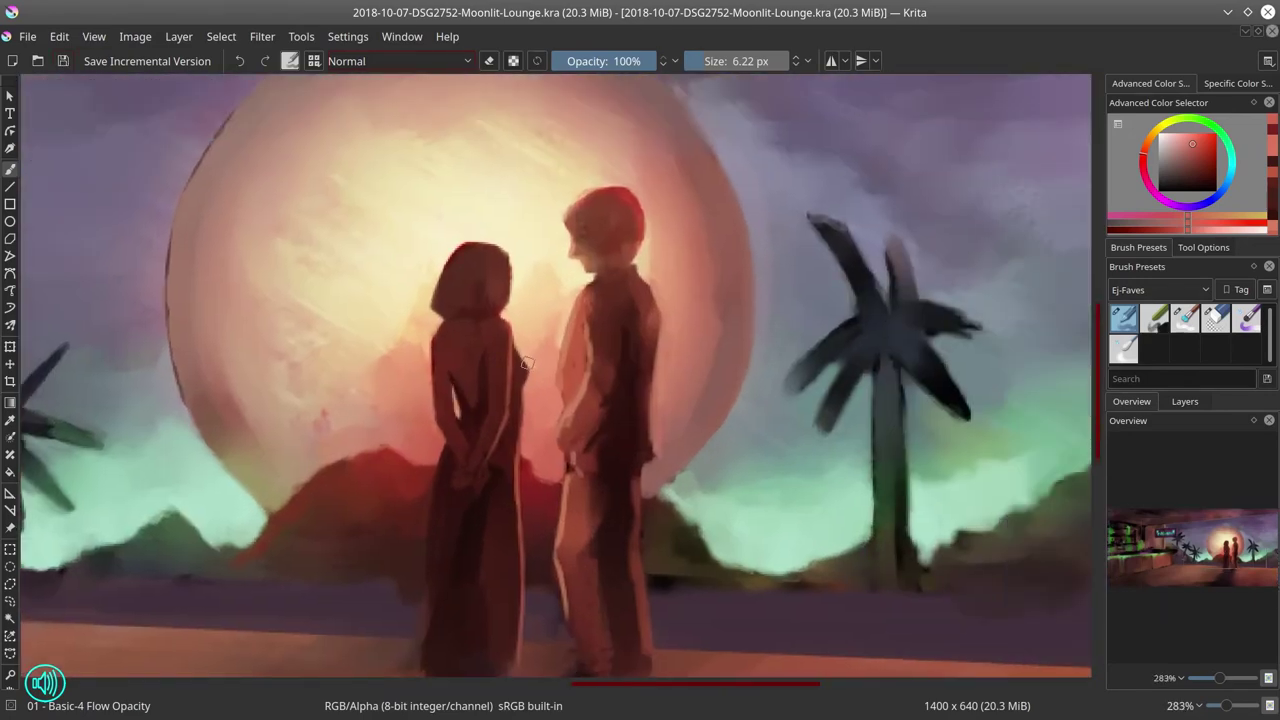
click(9, 586)
mouse_move(580, 172)
mouse_down()
mouse_move(555, 212)
mouse_move(561, 264)
mouse_move(585, 278)
mouse_move(638, 267)
mouse_move(654, 194)
mouse_move(590, 168)
mouse_up()
click(59, 36)
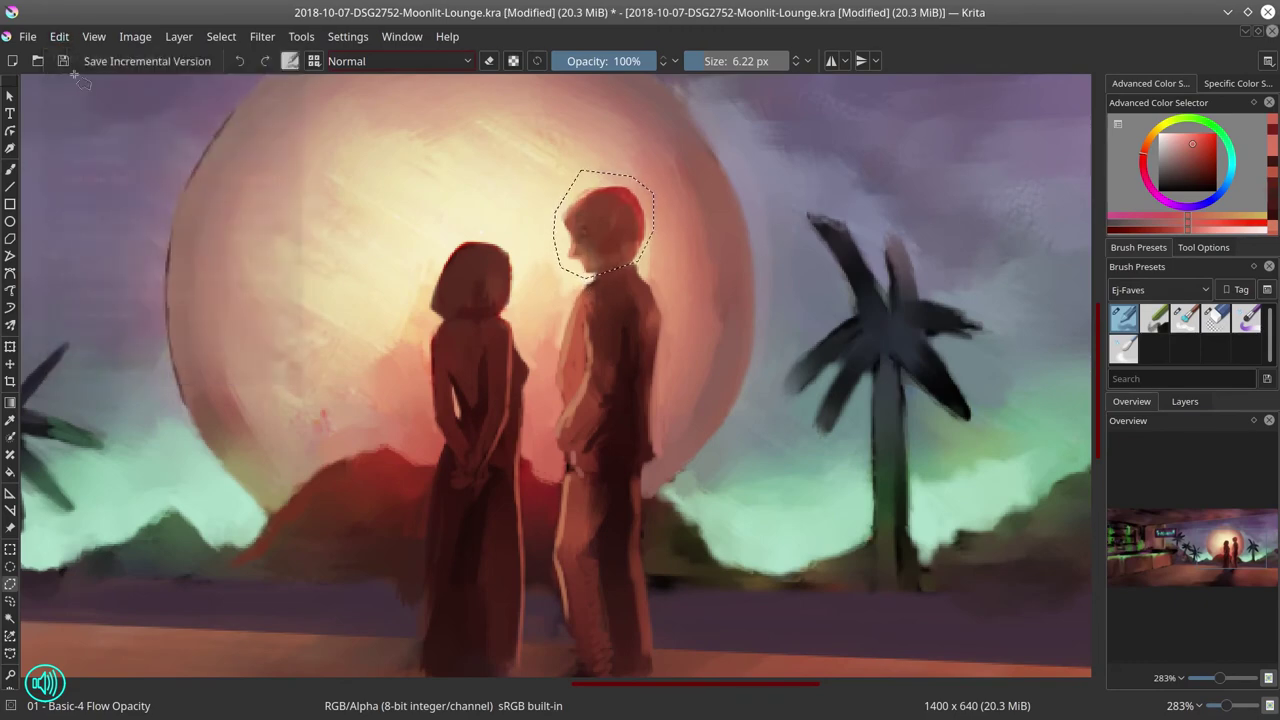
click(10, 346)
drag(655, 169, 639, 187)
key(Return)
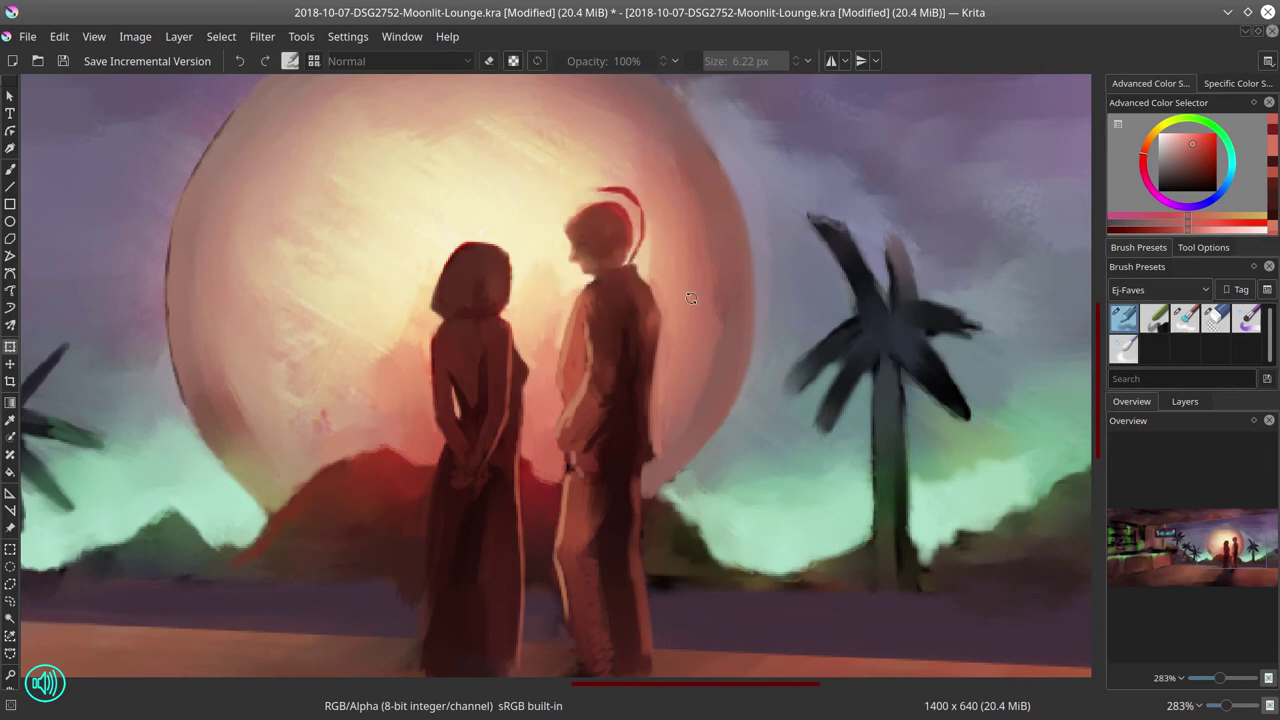
click(221, 36)
click(230, 80)
Step: Paint out the leftover hair fragments around the taller figure's head with sampled moon colors and clean up the neck and collar
key(b)
ctrl+click(567, 240)
drag(564, 243, 570, 260)
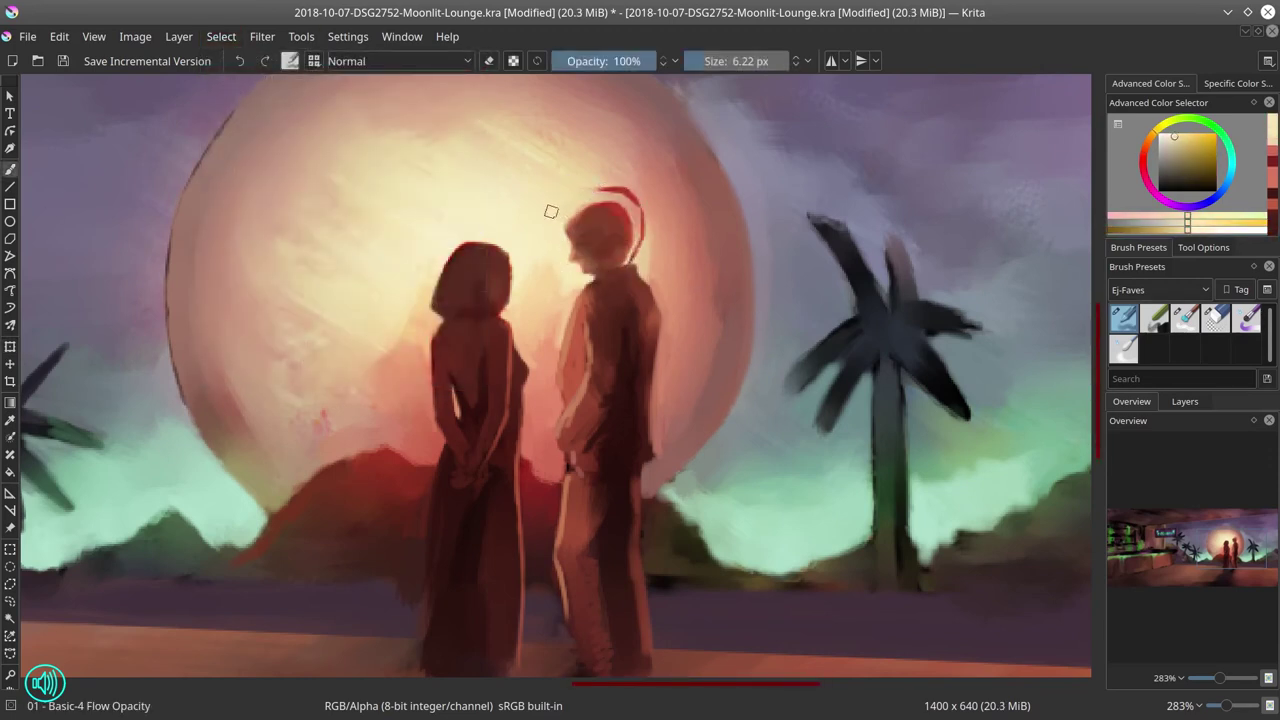
ctrl+click(550, 212)
mouse_move(572, 207)
mouse_down()
mouse_move(602, 180)
mouse_move(578, 194)
mouse_move(628, 184)
mouse_move(606, 185)
mouse_move(638, 217)
mouse_up()
ctrl+click(592, 183)
ctrl+click(600, 181)
ctrl+click(617, 181)
ctrl+click(626, 181)
mouse_move(632, 194)
mouse_down()
mouse_move(645, 214)
mouse_move(638, 260)
mouse_up()
ctrl+click(645, 192)
ctrl+click(650, 216)
ctrl+click(628, 256)
drag(623, 253, 660, 322)
ctrl+click(649, 295)
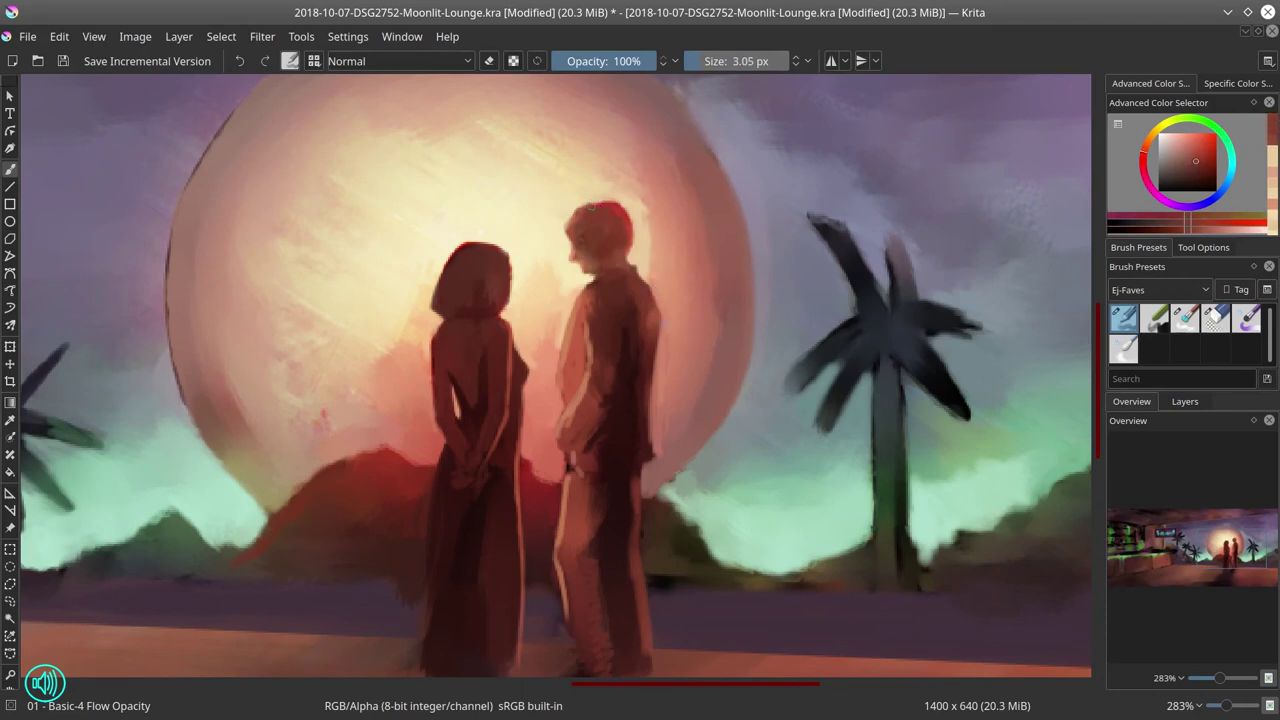
Step: Refine the taller figure's face beside the eye with sampled reds at 3.05 px, and save the painting
ctrl+click(592, 236)
drag(584, 238, 582, 230)
ctrl+click(588, 232)
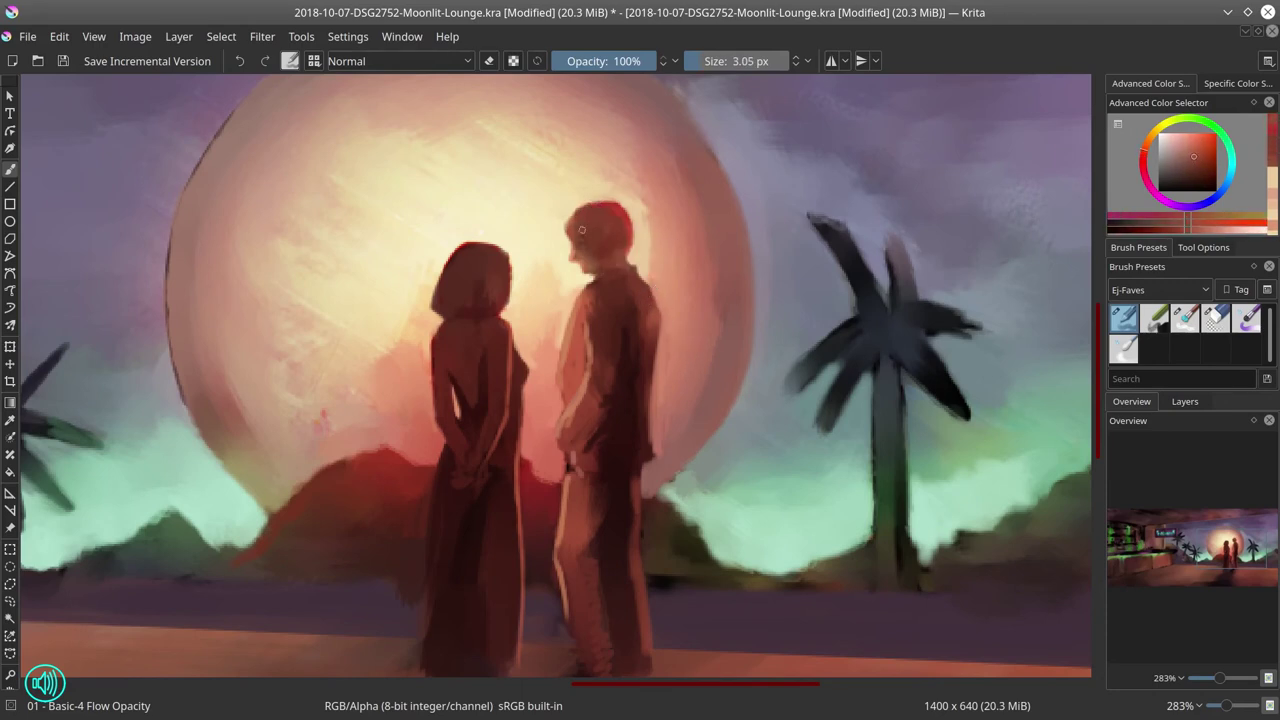
click(64, 62)
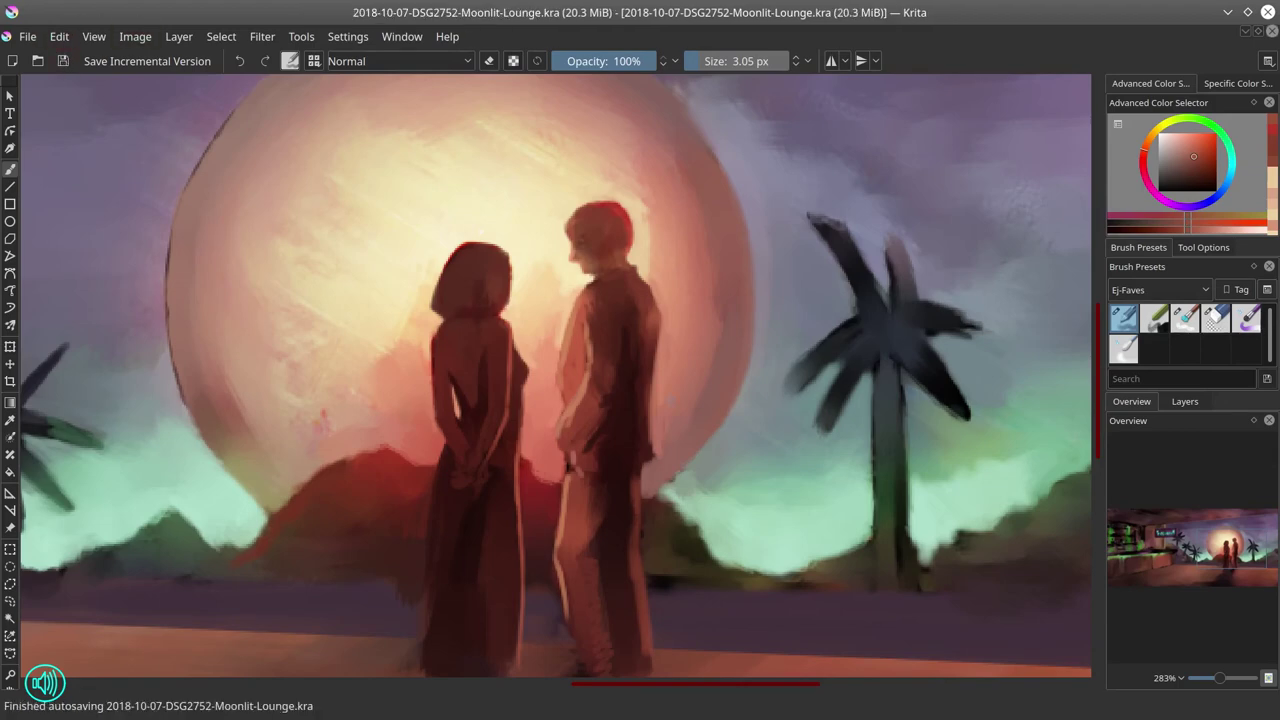
Step: Paste the copied content as a new layer and merge it with the layer below
scroll(671, 399, down, 4)
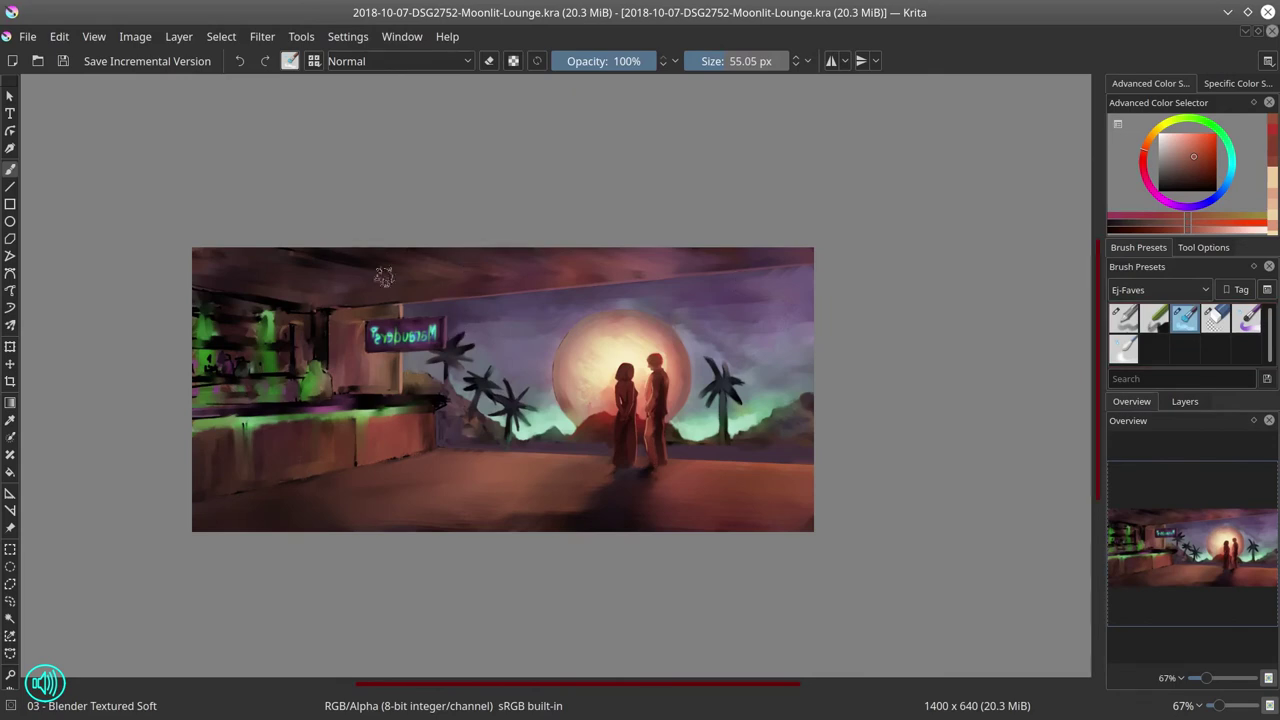
key(ctrl+v)
click(1184, 401)
right_click(1200, 522)
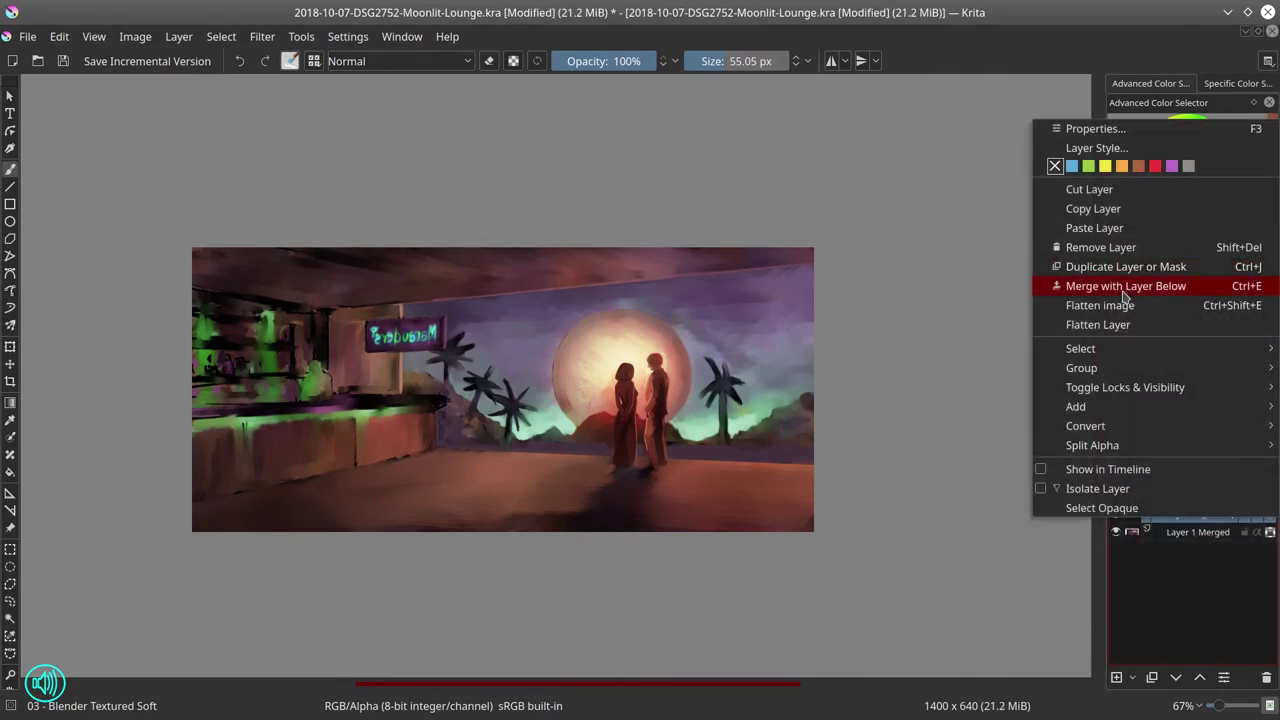
click(1110, 282)
click(1132, 401)
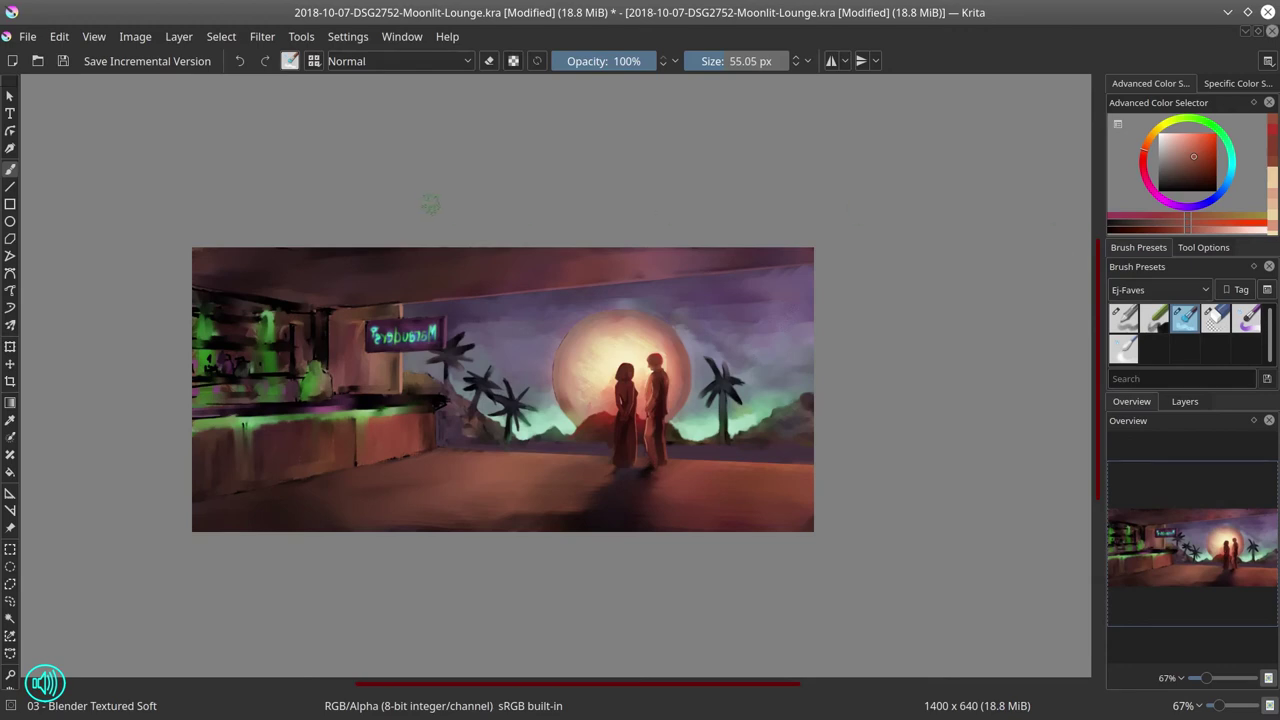
Step: Mirror the whole image horizontally and switch to the Basic-4 Flow Opacity brush
click(135, 36)
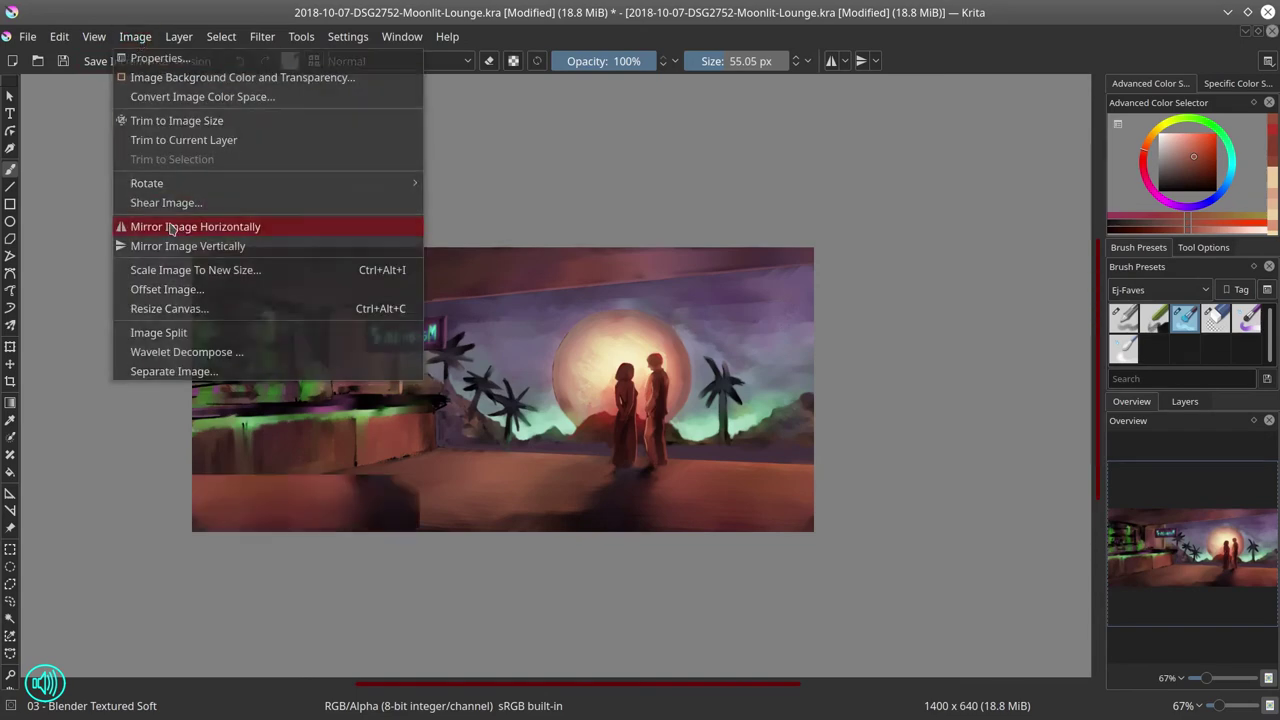
click(170, 228)
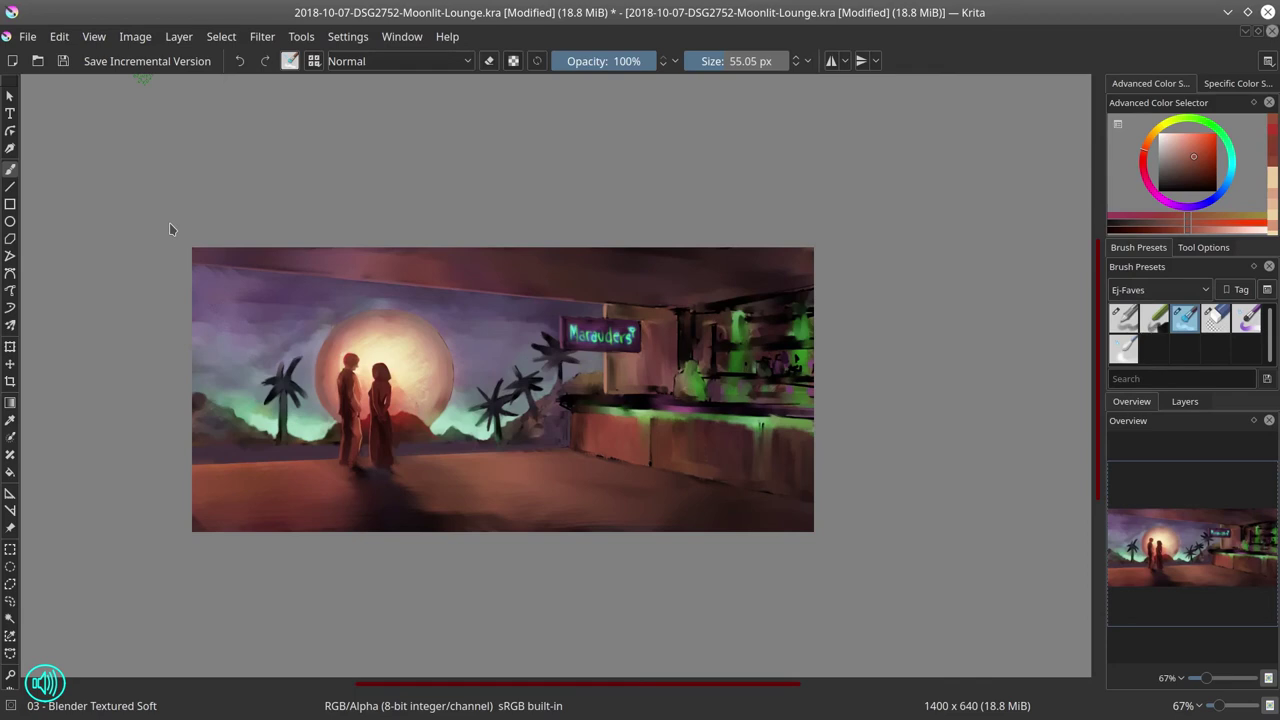
key(/)
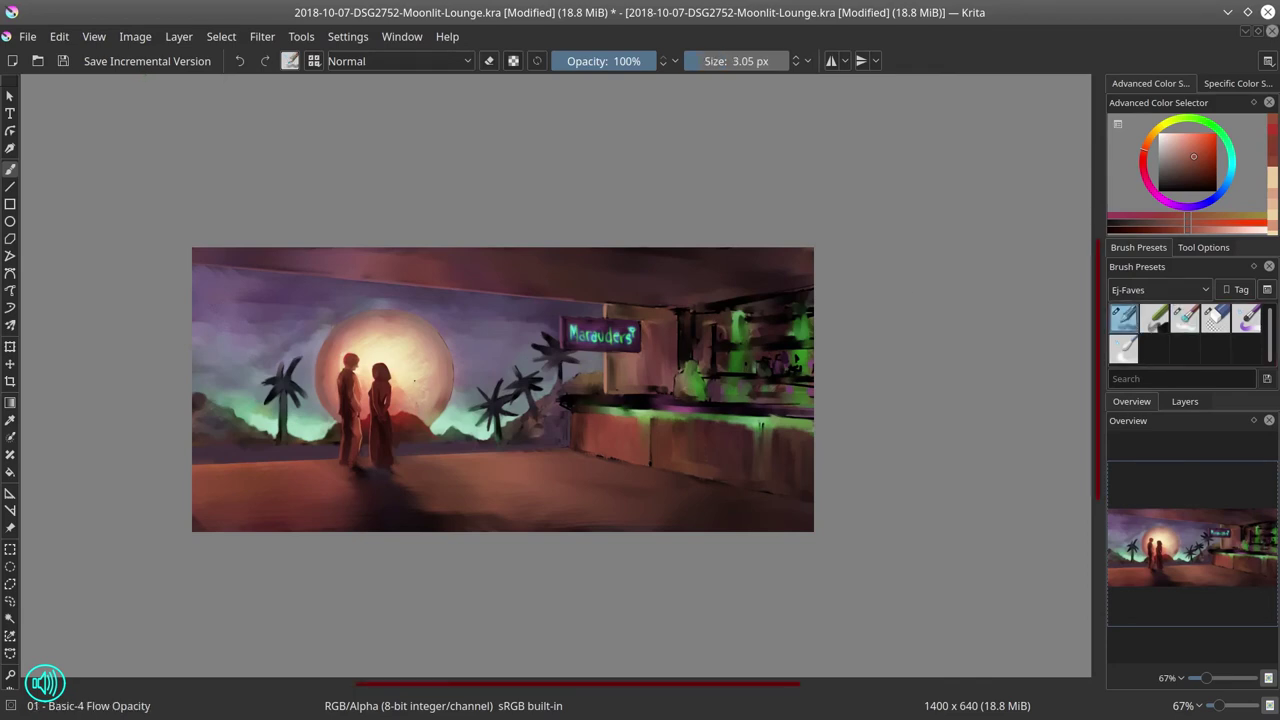
Step: Touch up the moon's glow beside the long-dressed figure with sampled pale yellows at 10.93 px
scroll(428, 414, up, 3)
ctrl+click(370, 330)
drag(368, 332, 358, 367)
ctrl+click(363, 362)
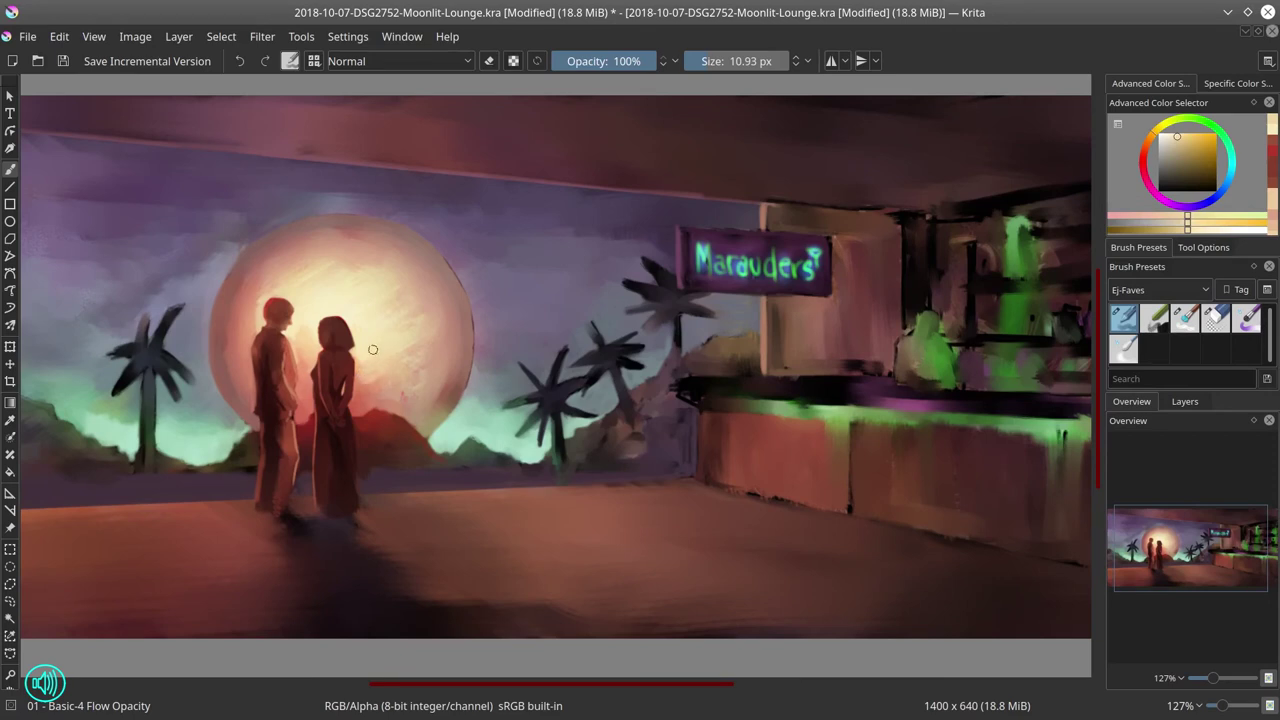
ctrl+click(376, 362)
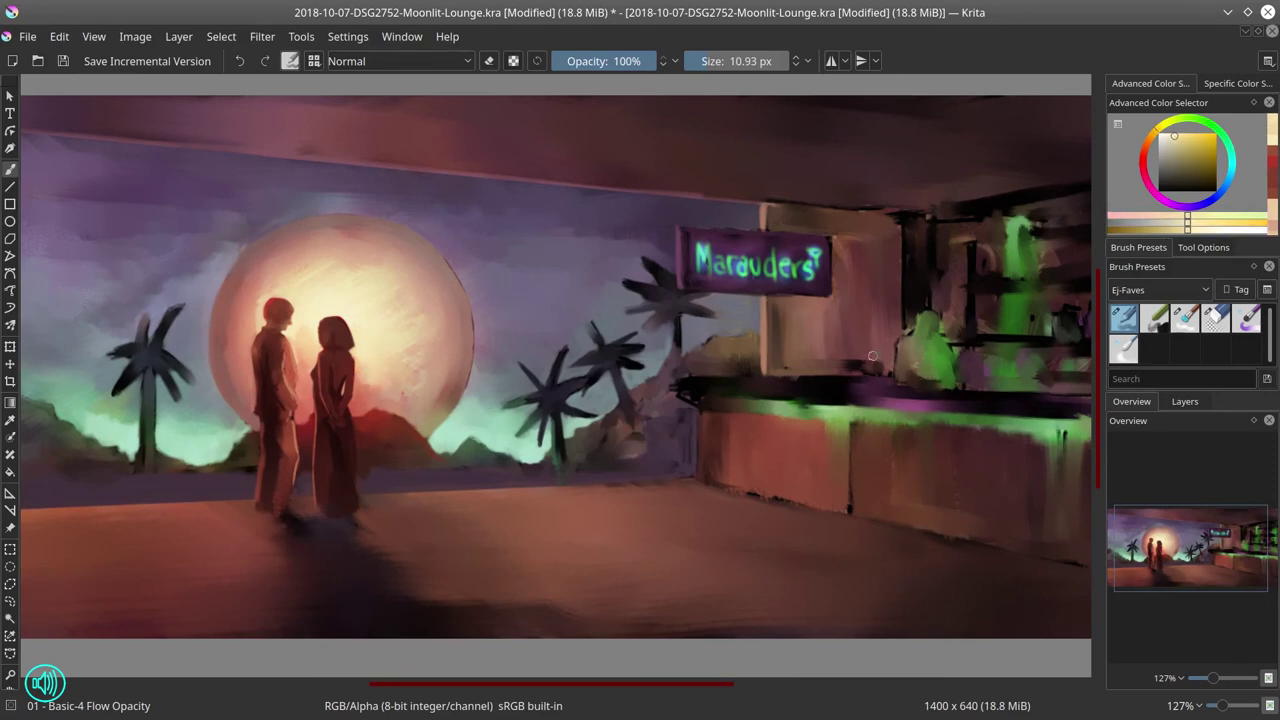
Step: Paint over the rough dark line along the bar's base near the wall corner with sampled floor and panel colors
mouse_move(872, 356)
mouse_down()
mouse_move(740, 370)
mouse_move(722, 420)
mouse_up()
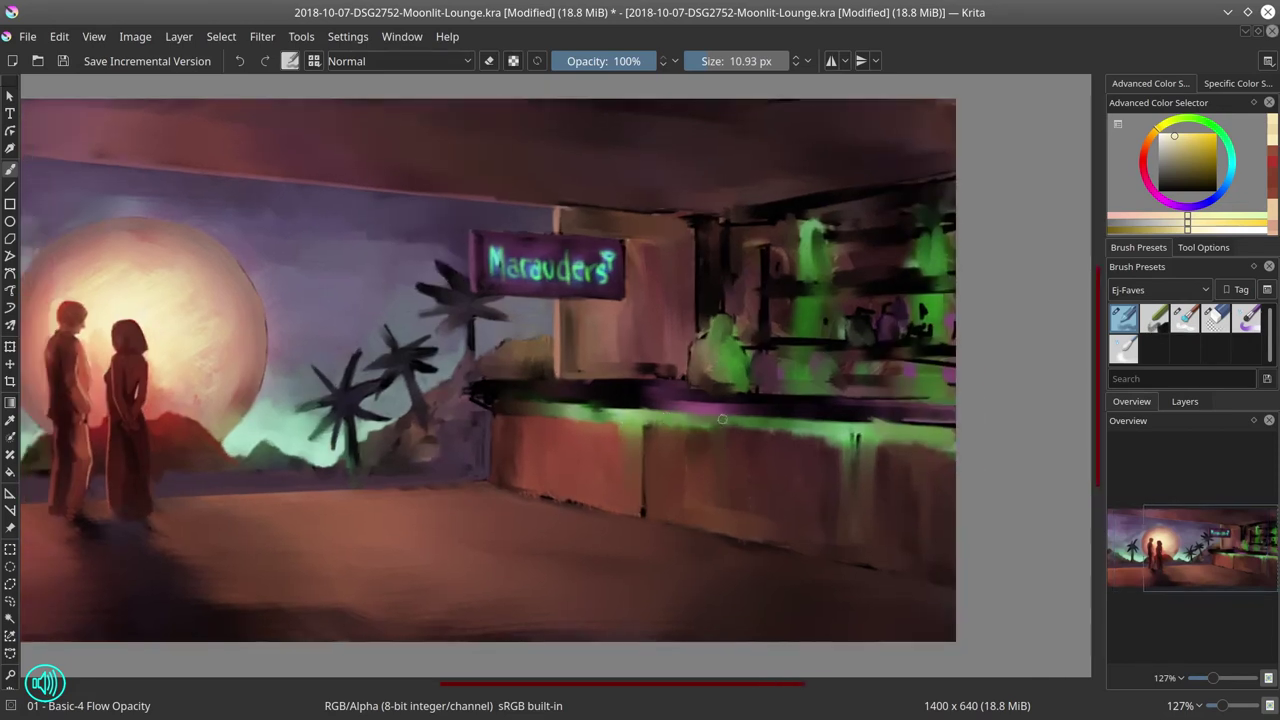
ctrl+click(575, 475)
mouse_move(481, 489)
mouse_down()
mouse_move(430, 490)
mouse_move(598, 518)
mouse_up()
ctrl+click(541, 502)
ctrl+click(547, 485)
drag(532, 491, 636, 512)
ctrl+click(657, 485)
ctrl+click(545, 489)
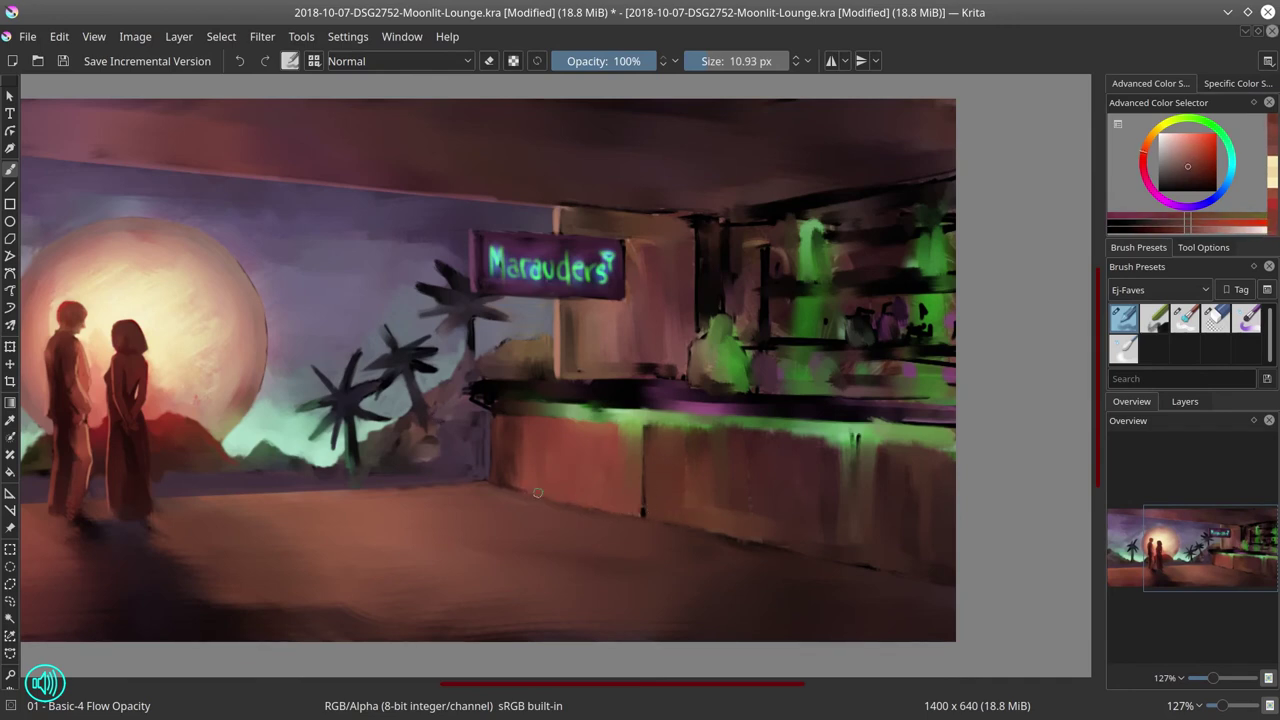
drag(538, 493, 550, 502)
Step: Clean up the base edge of the bar's middle section with sampled browns at 10.93 px
drag(731, 492, 534, 449)
ctrl+click(570, 546)
drag(531, 503, 580, 511)
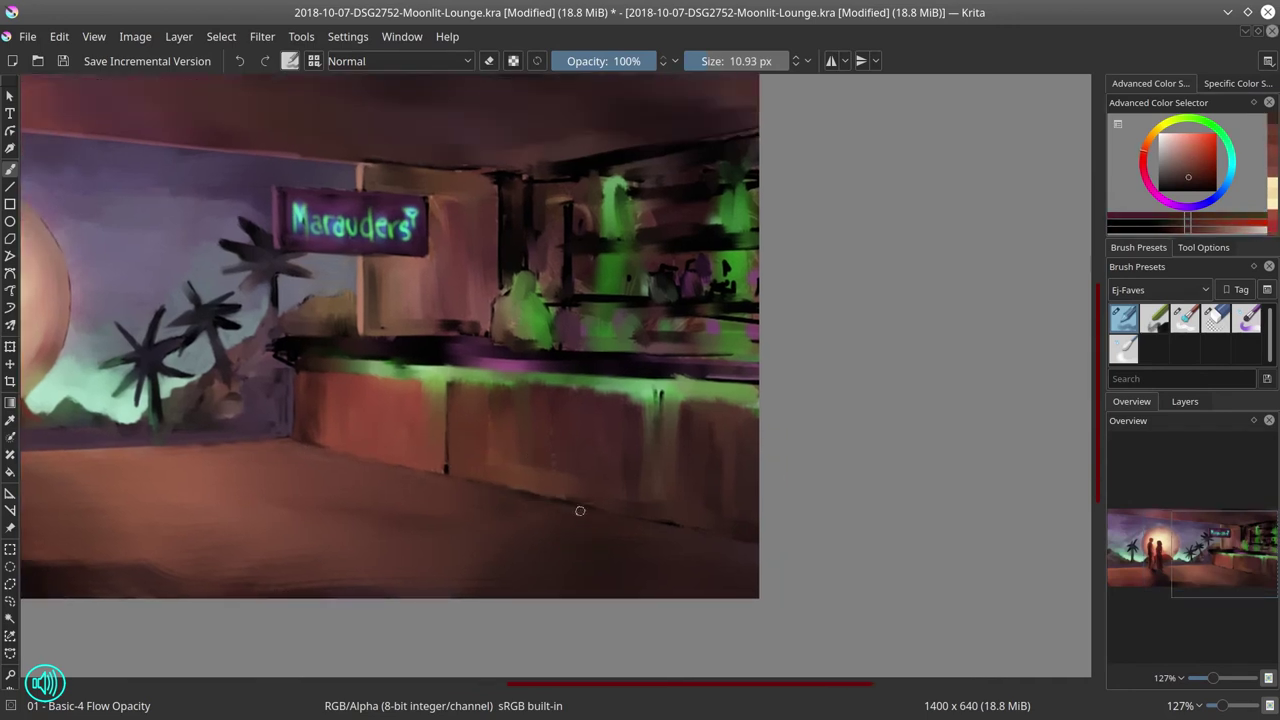
ctrl+click(502, 470)
ctrl+click(595, 512)
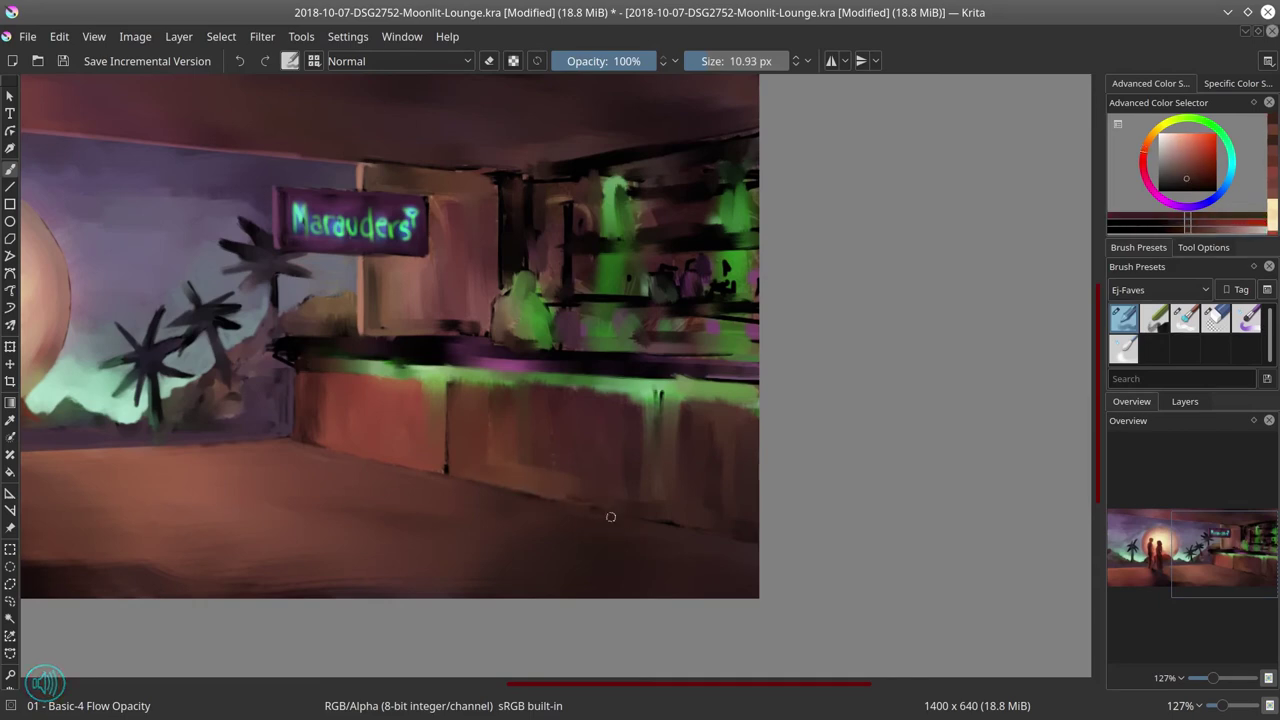
ctrl+click(530, 498)
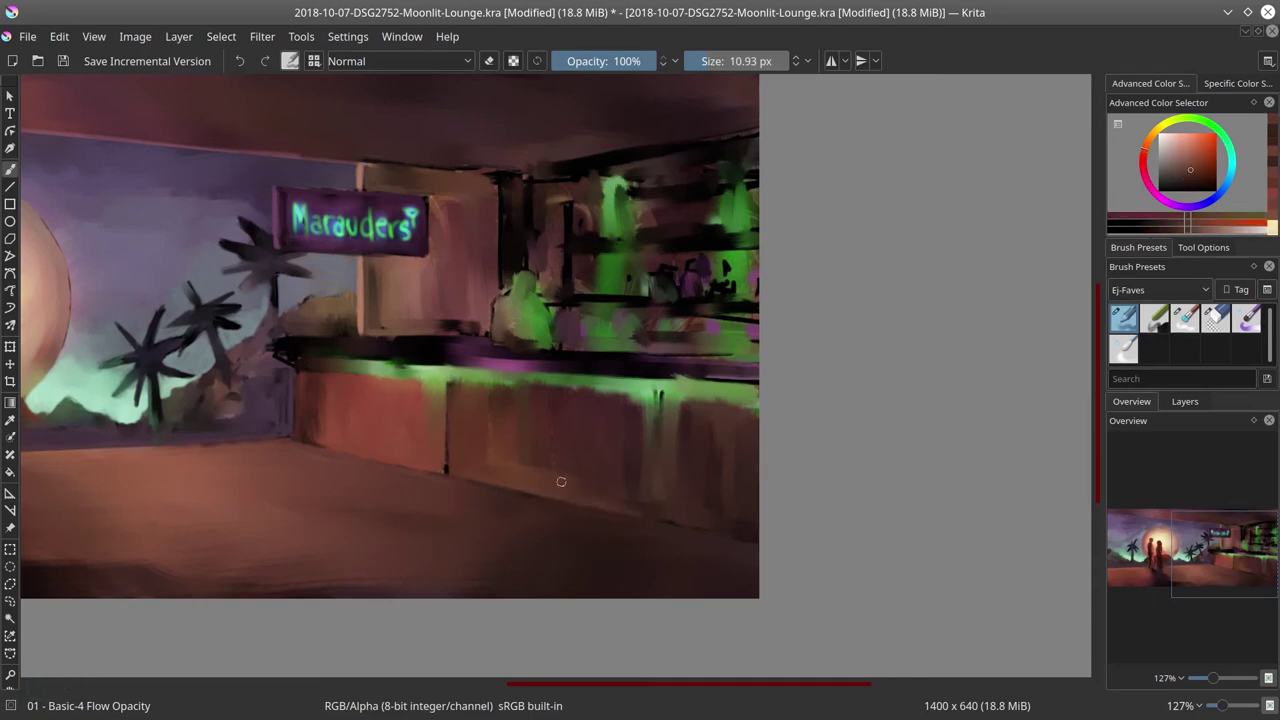
Step: Blend the remaining dark base line of the bar toward the image's outer edge with sampled panel and floor tones
ctrl+click(648, 503)
mouse_move(645, 511)
mouse_down()
mouse_move(672, 518)
mouse_move(677, 473)
mouse_up()
ctrl+click(668, 503)
ctrl+click(691, 517)
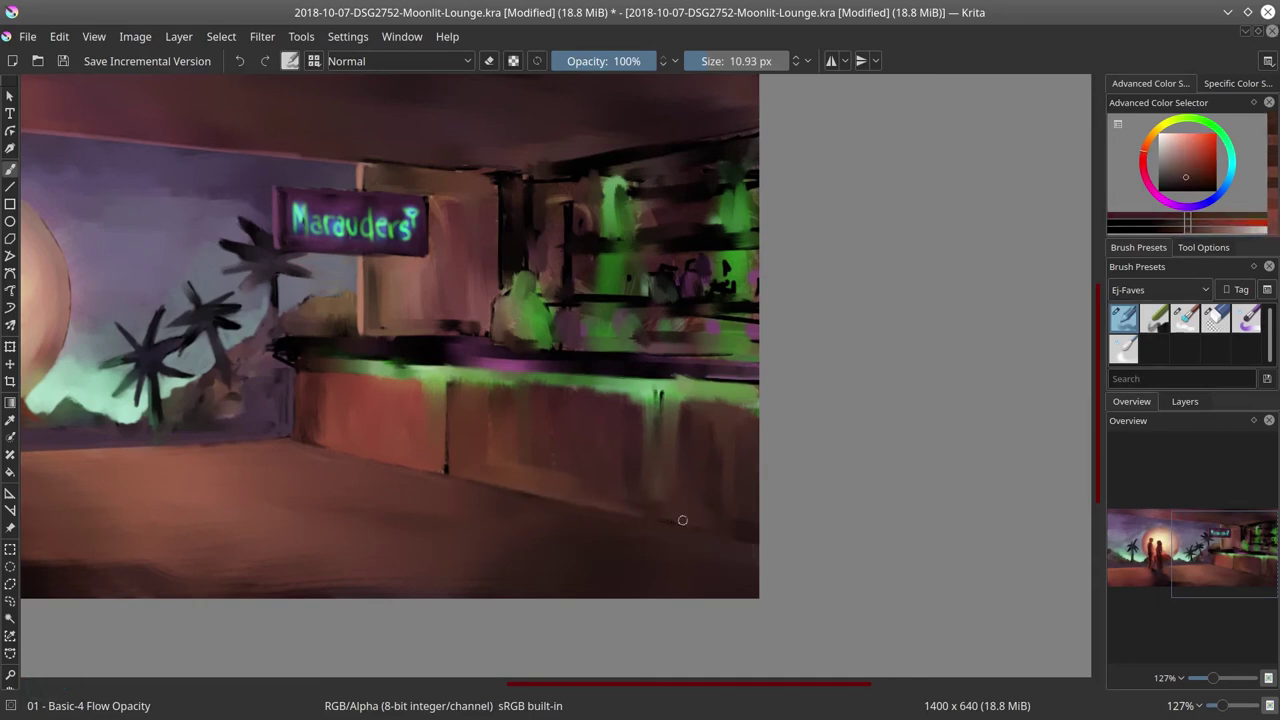
drag(683, 520, 703, 526)
Step: Tidy the purple wall corner beside the bar and the black fragments at the countertop's end with sampled colors
ctrl+click(277, 414)
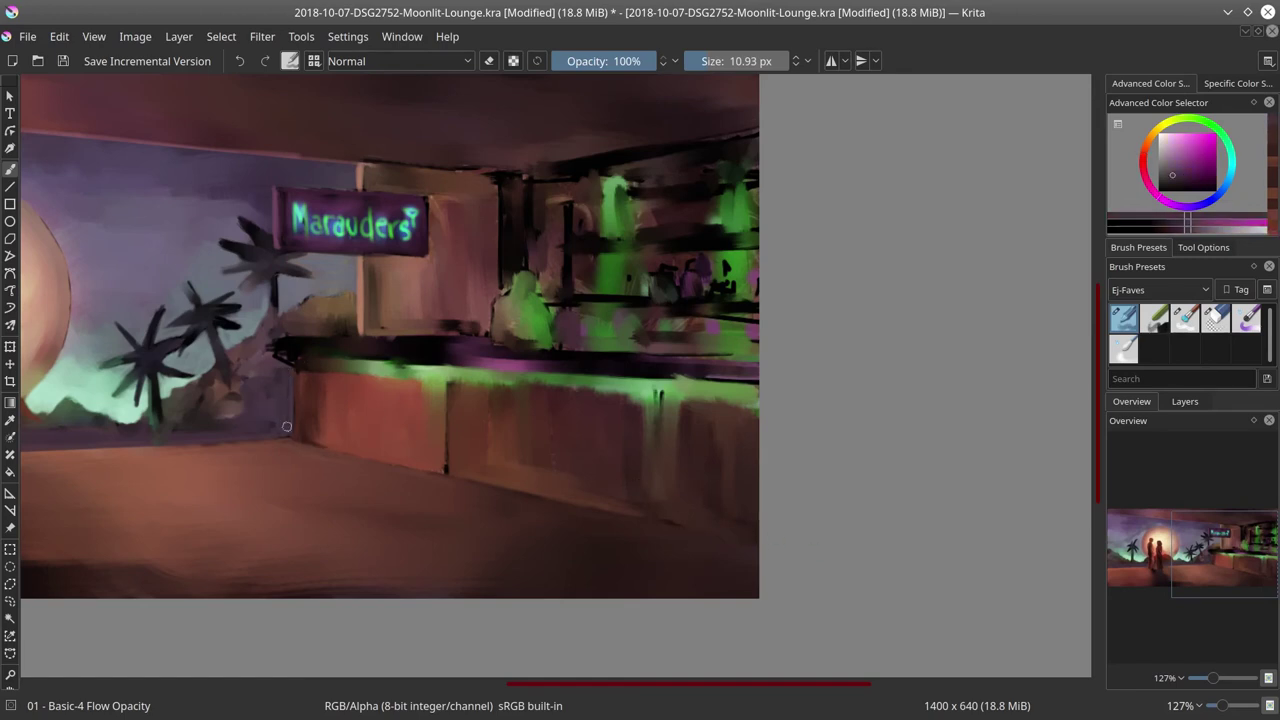
mouse_move(296, 368)
mouse_down()
mouse_move(277, 356)
mouse_move(375, 346)
mouse_move(303, 353)
mouse_move(440, 357)
mouse_up()
ctrl+click(272, 358)
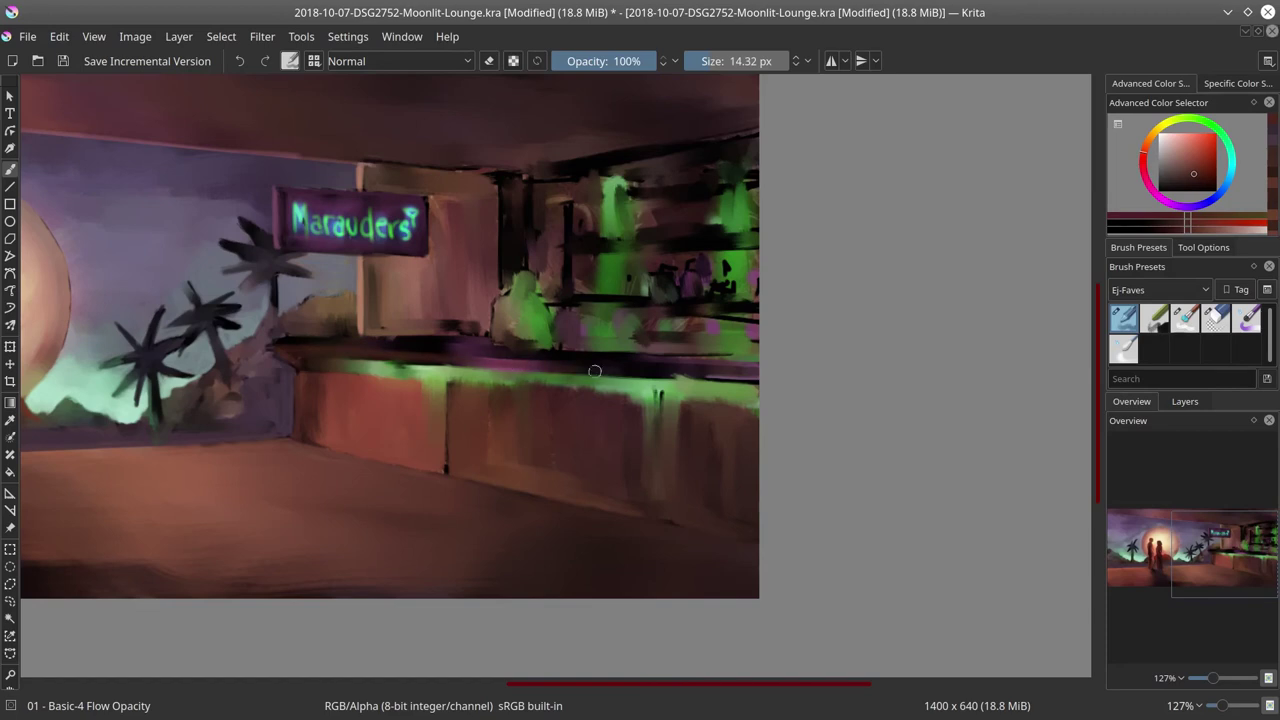
Step: Paint the bar's countertop over its black lines in long reddish-brown strokes at 15.43 px
ctrl+click(349, 335)
drag(349, 335, 525, 352)
key(ctrl+z)
key(ctrl+z)
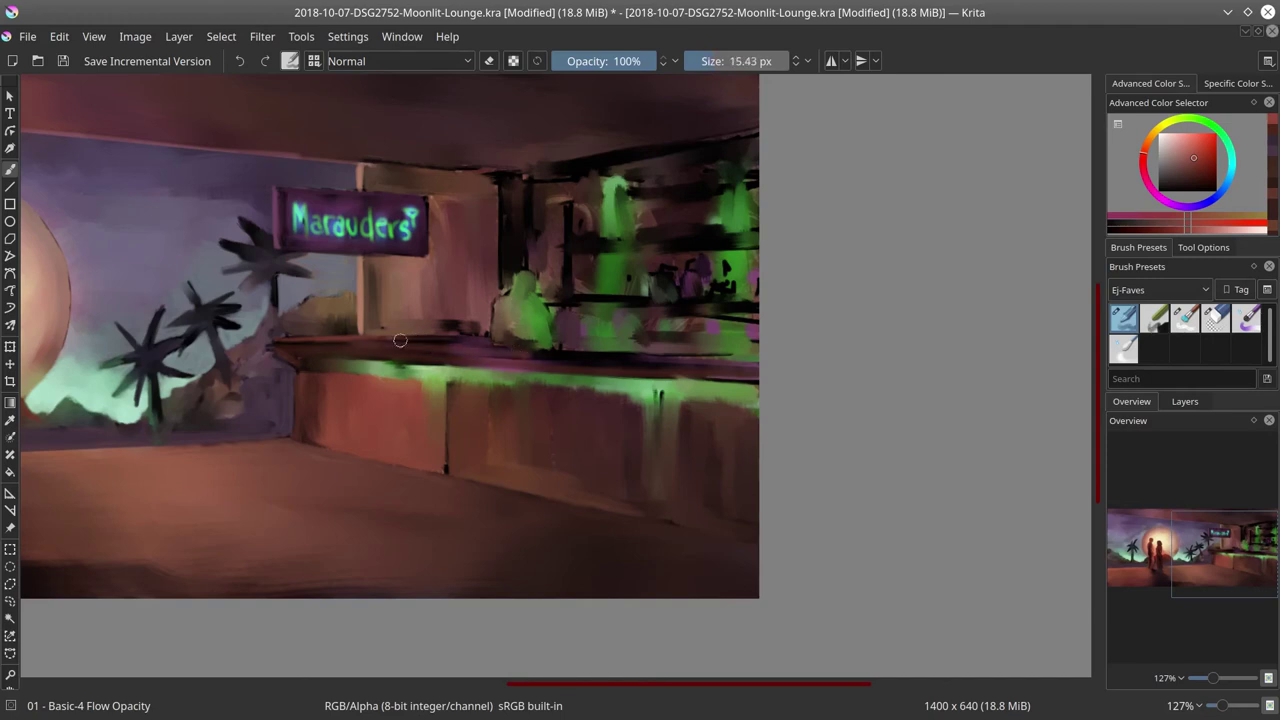
drag(400, 341, 648, 353)
drag(514, 350, 708, 354)
drag(526, 350, 702, 355)
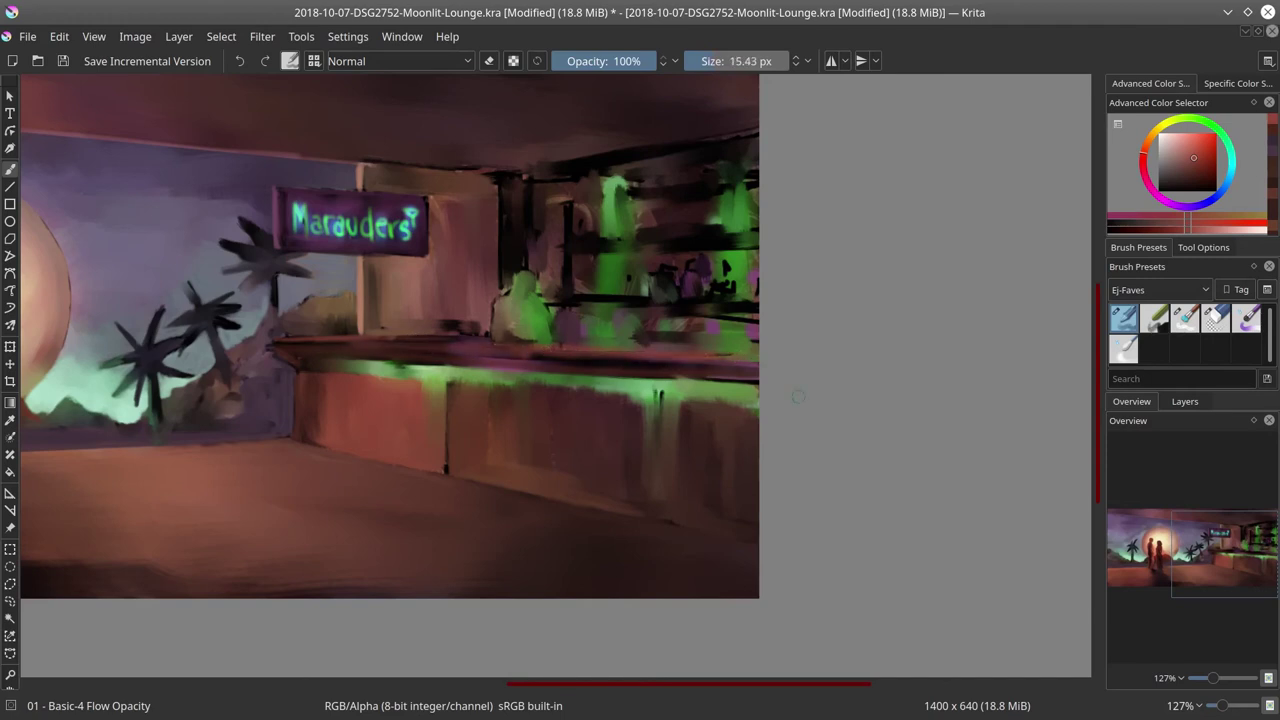
Step: Blend the wall area just above the countertop with the Blender Textured Soft brush at 13.57 px
click(1176, 328)
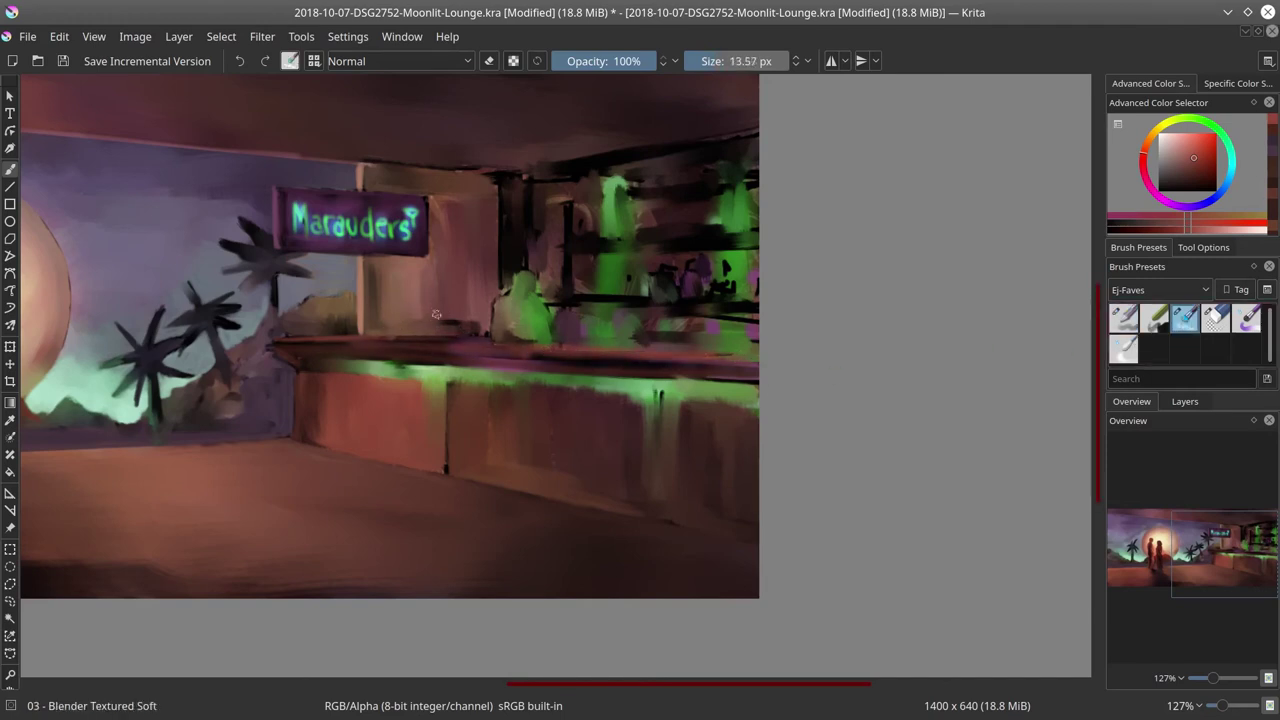
mouse_move(447, 315)
mouse_down()
mouse_move(479, 338)
mouse_move(399, 335)
mouse_up()
key(slash)
Step: Reshape the countertop's overhanging end and the bar corner beneath it with sampled purples and browns
scroll(491, 417, up, 2)
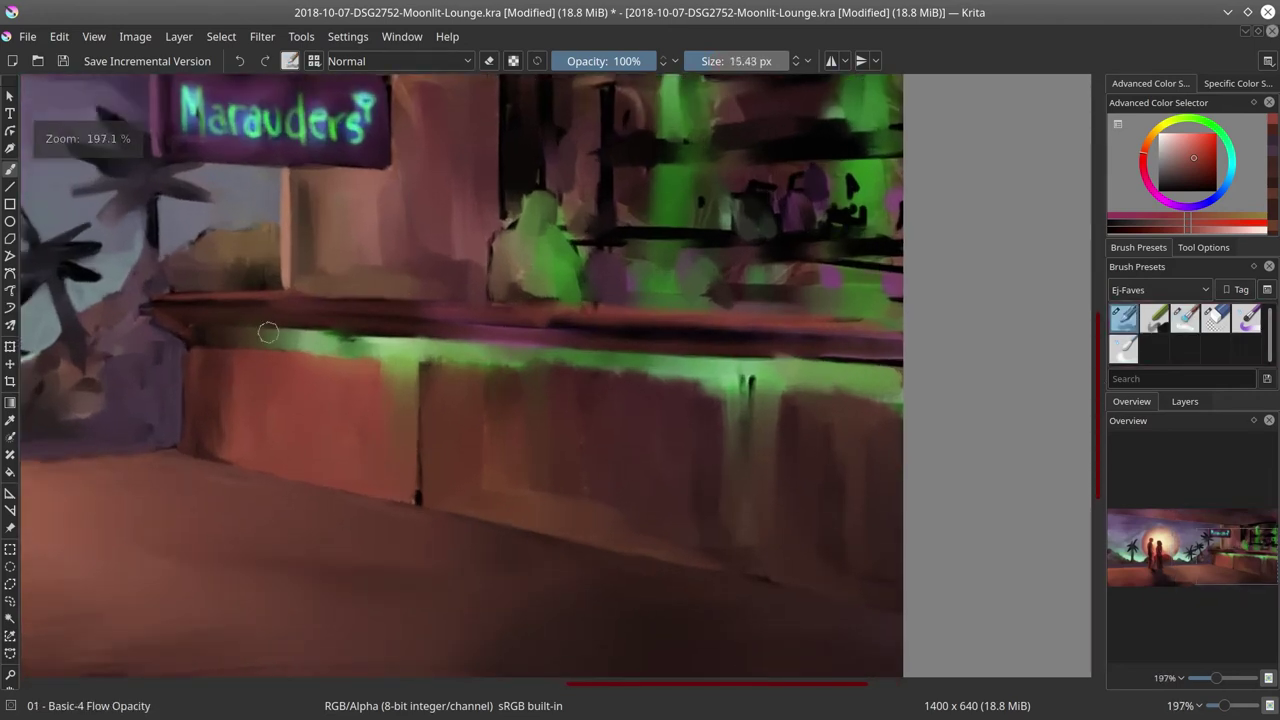
ctrl+click(177, 331)
mouse_move(156, 330)
mouse_down()
mouse_move(174, 317)
mouse_move(154, 334)
mouse_up()
ctrl+click(135, 339)
mouse_move(149, 320)
mouse_down()
mouse_move(195, 341)
mouse_move(188, 329)
mouse_move(189, 383)
mouse_up()
ctrl+click(194, 344)
mouse_move(192, 334)
mouse_down()
mouse_move(235, 343)
mouse_move(148, 308)
mouse_move(438, 302)
mouse_up()
Step: Refine the countertop's upper surface and edge along its full length with sampled reds at 6.38 px
ctrl+click(188, 314)
ctrl+click(173, 350)
ctrl+click(175, 312)
ctrl+click(253, 295)
key(bracketleft)
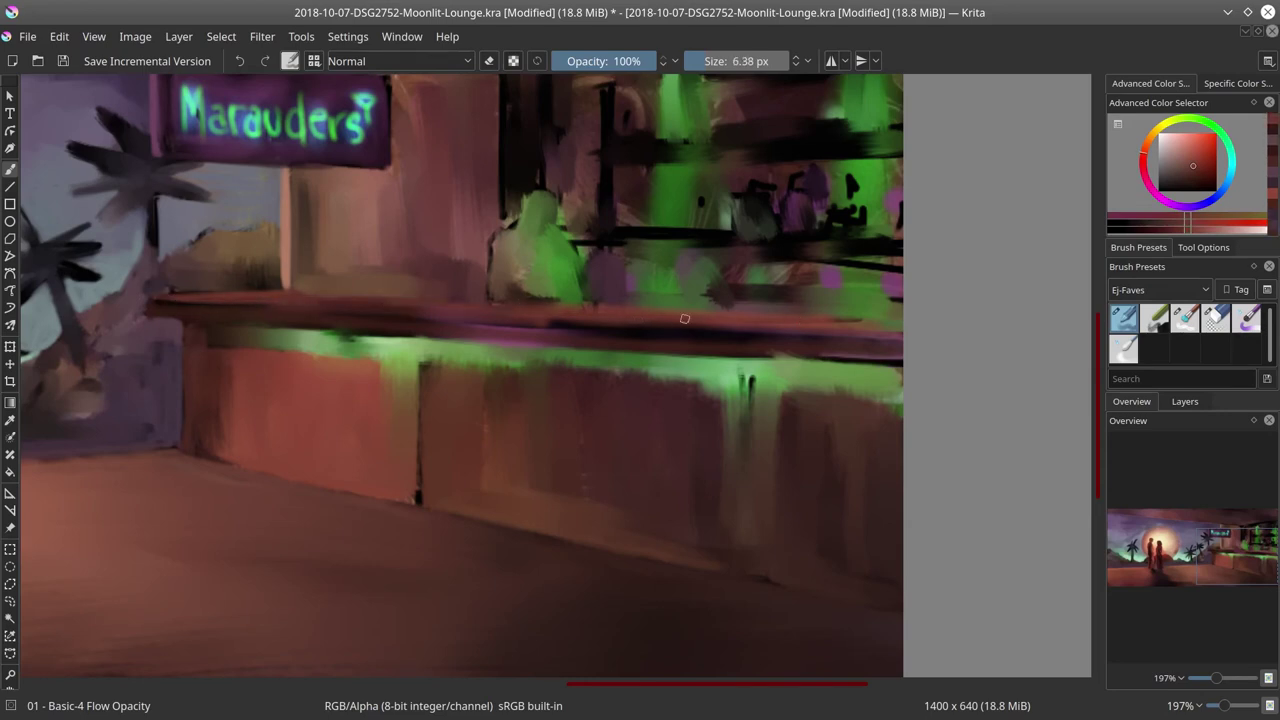
ctrl+click(270, 302)
mouse_move(300, 303)
mouse_down()
mouse_move(736, 333)
mouse_move(669, 325)
mouse_move(807, 334)
mouse_move(869, 318)
mouse_up()
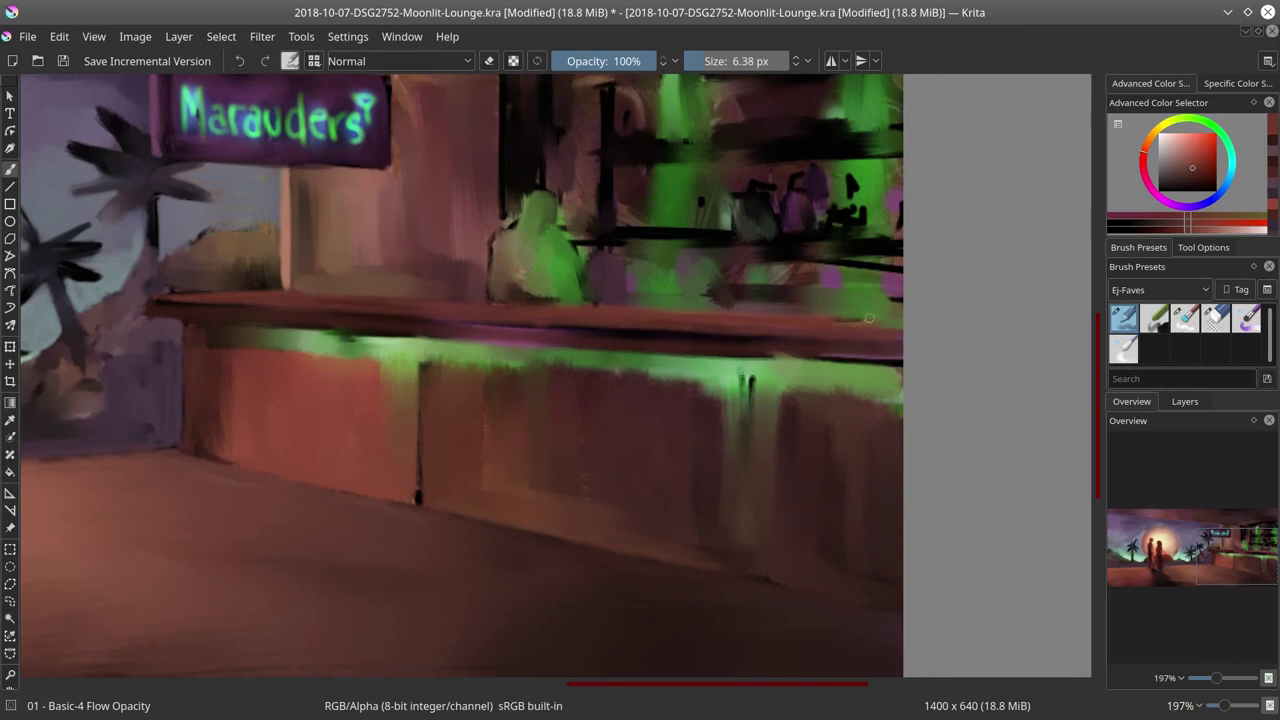
Step: Clean up the wall where it meets the countertop with sampled wall colors at 6.38 px
ctrl+click(343, 258)
mouse_move(308, 288)
mouse_down()
mouse_move(344, 290)
mouse_move(289, 291)
mouse_up()
ctrl+click(306, 258)
ctrl+click(288, 262)
ctrl+click(430, 274)
mouse_move(411, 288)
mouse_down()
mouse_move(410, 264)
mouse_move(424, 294)
mouse_up()
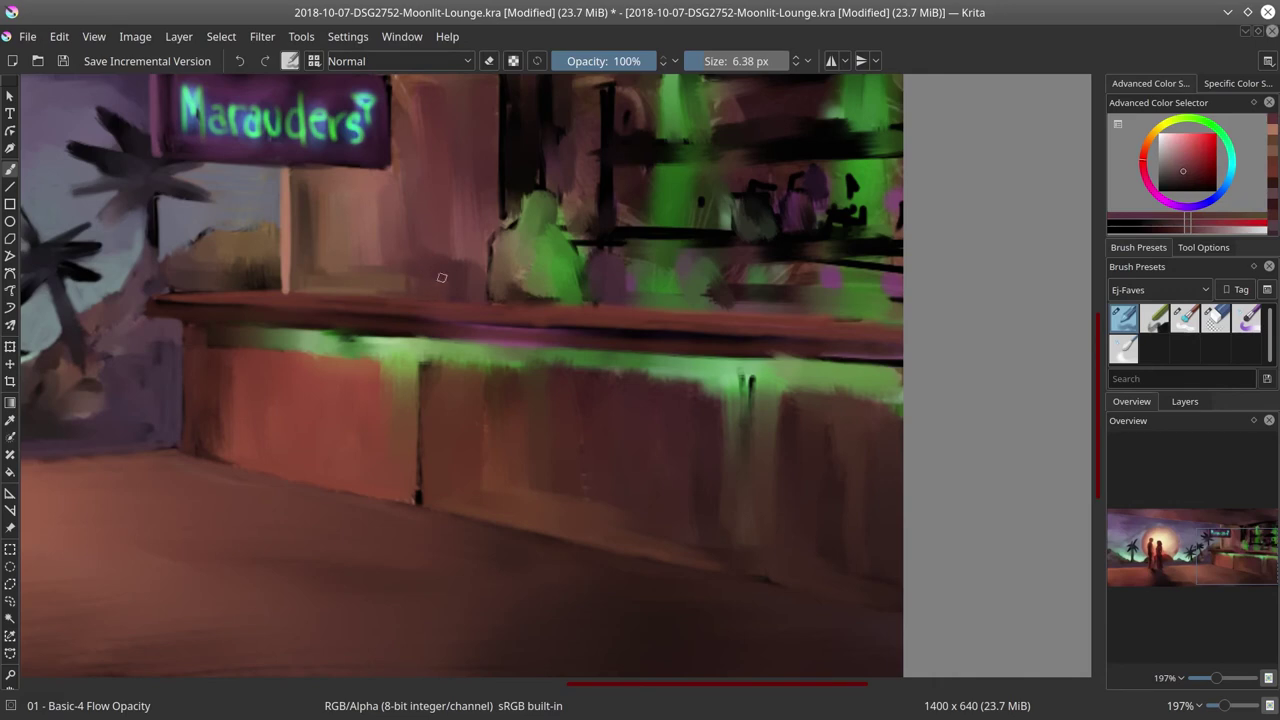
Step: Clean up the green glow under the countertop and add bright green highlights down the bar's two vertical seams
ctrl+click(280, 334)
mouse_move(346, 331)
mouse_down()
mouse_move(273, 327)
mouse_move(414, 335)
mouse_move(400, 347)
mouse_move(418, 354)
mouse_up()
ctrl+click(420, 456)
click(1193, 164)
ctrl+click(412, 344)
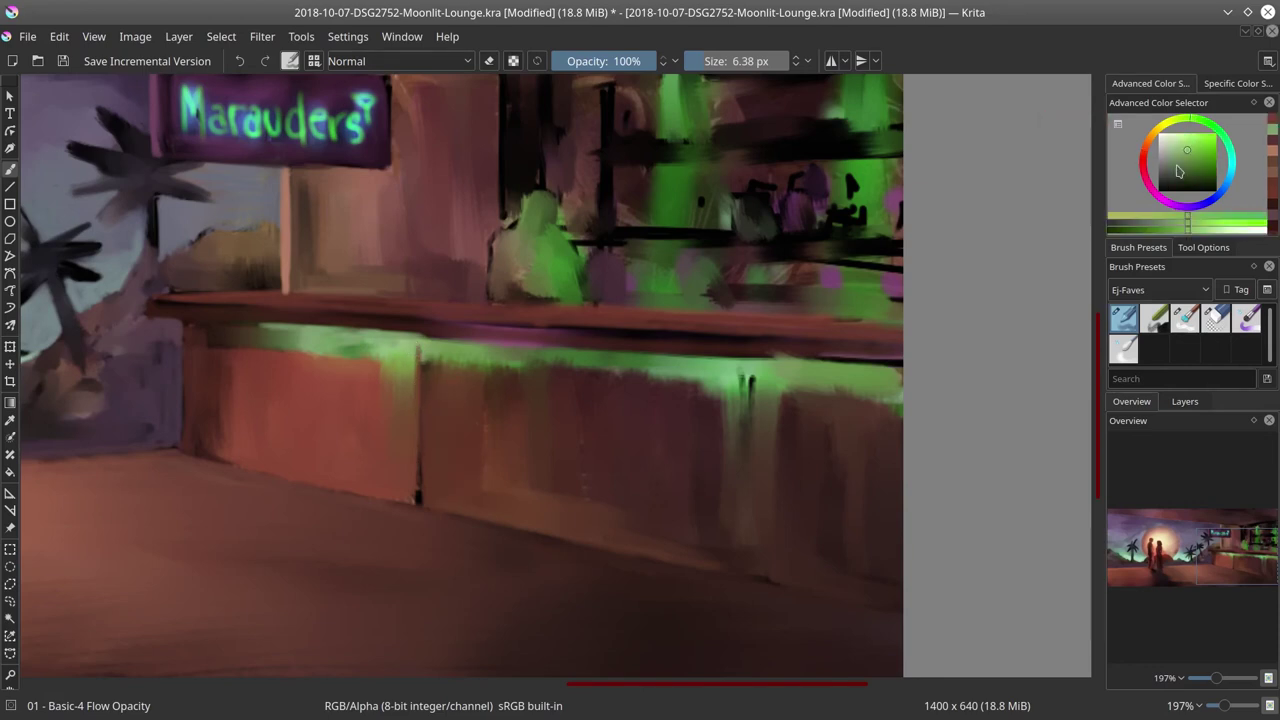
drag(413, 378, 414, 428)
drag(743, 374, 740, 460)
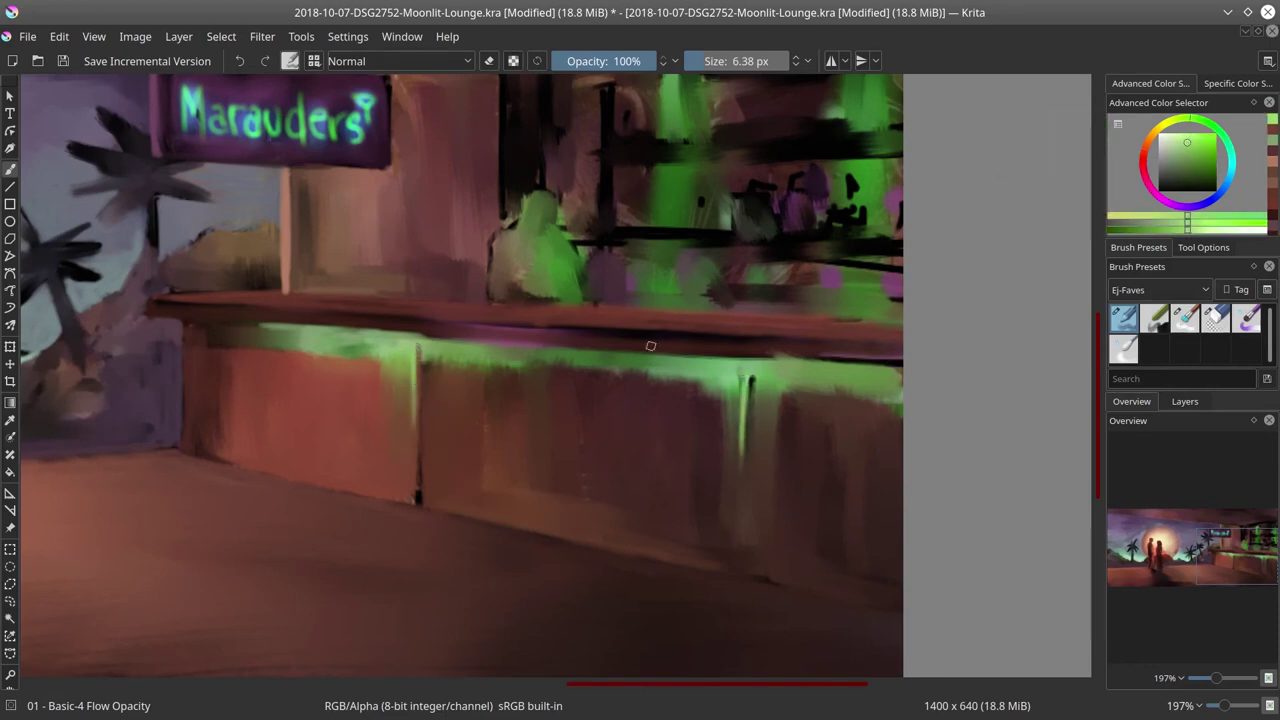
Step: Extend the bar's farther vertical seam down to the floor as a brown trim with a shaded side
ctrl+click(421, 465)
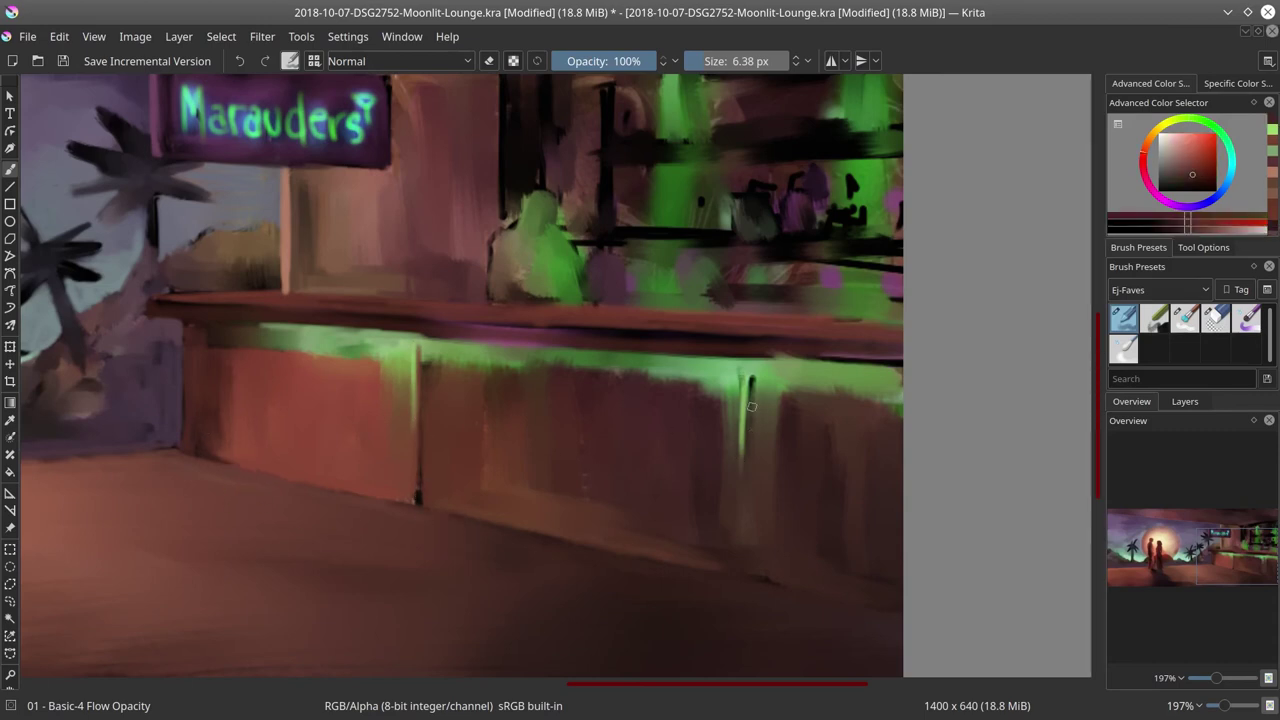
ctrl+click(703, 552)
drag(741, 458, 740, 571)
ctrl+click(636, 496)
ctrl+click(755, 500)
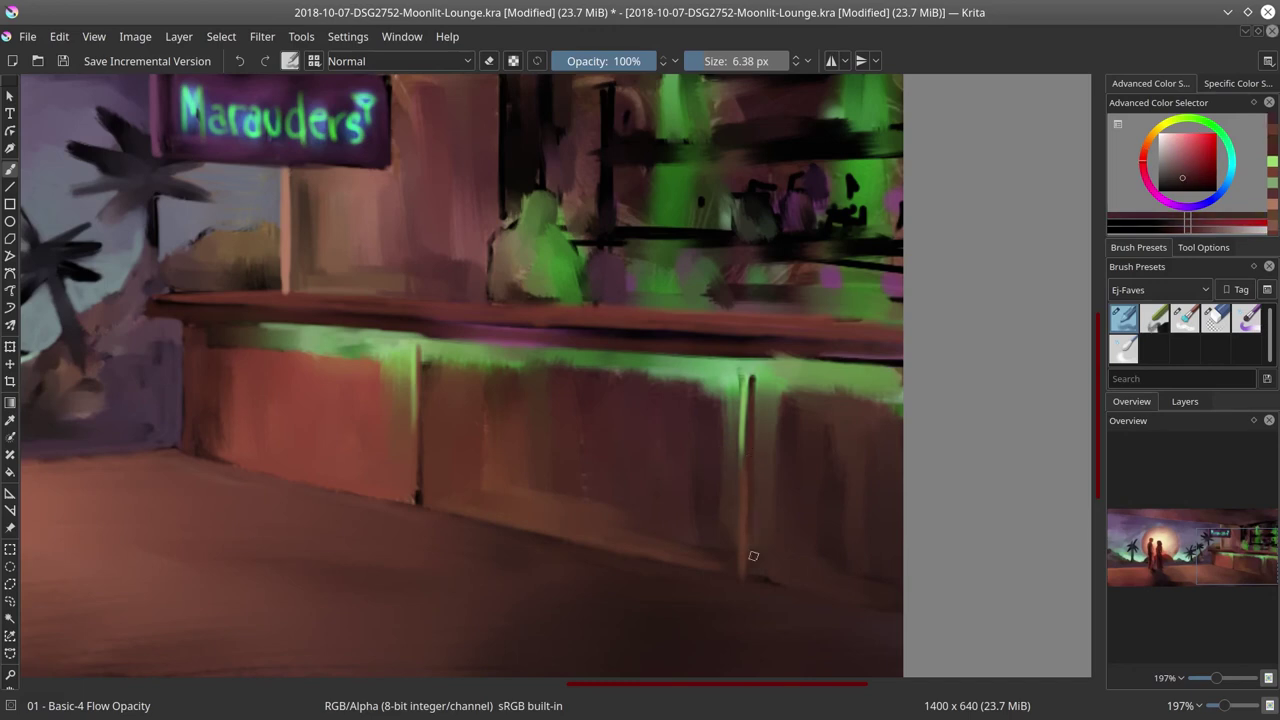
Step: Paint a lighter reddish trim over the lower part of the vertical seam nearer the wall corner
ctrl+click(404, 475)
click(1188, 152)
drag(418, 438, 417, 498)
ctrl+click(742, 424)
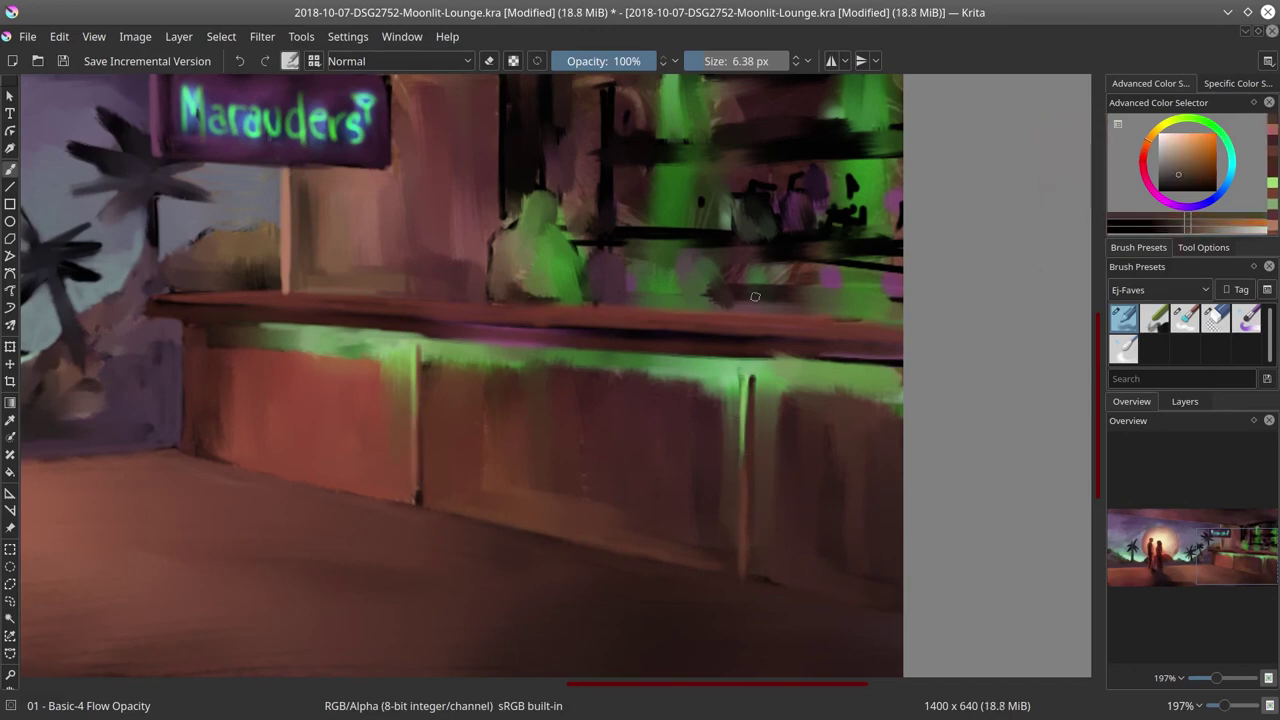
Step: Refine the green light strip's border along the countertop's underside with sampled greens and dark browns at 5.90 px
ctrl+click(213, 361)
mouse_move(215, 360)
mouse_down()
mouse_move(228, 360)
mouse_move(203, 334)
mouse_up()
ctrl+click(407, 332)
mouse_move(470, 339)
mouse_down()
mouse_move(420, 338)
mouse_move(624, 352)
mouse_up()
ctrl+click(461, 346)
ctrl+click(484, 346)
ctrl+click(612, 355)
ctrl+click(635, 352)
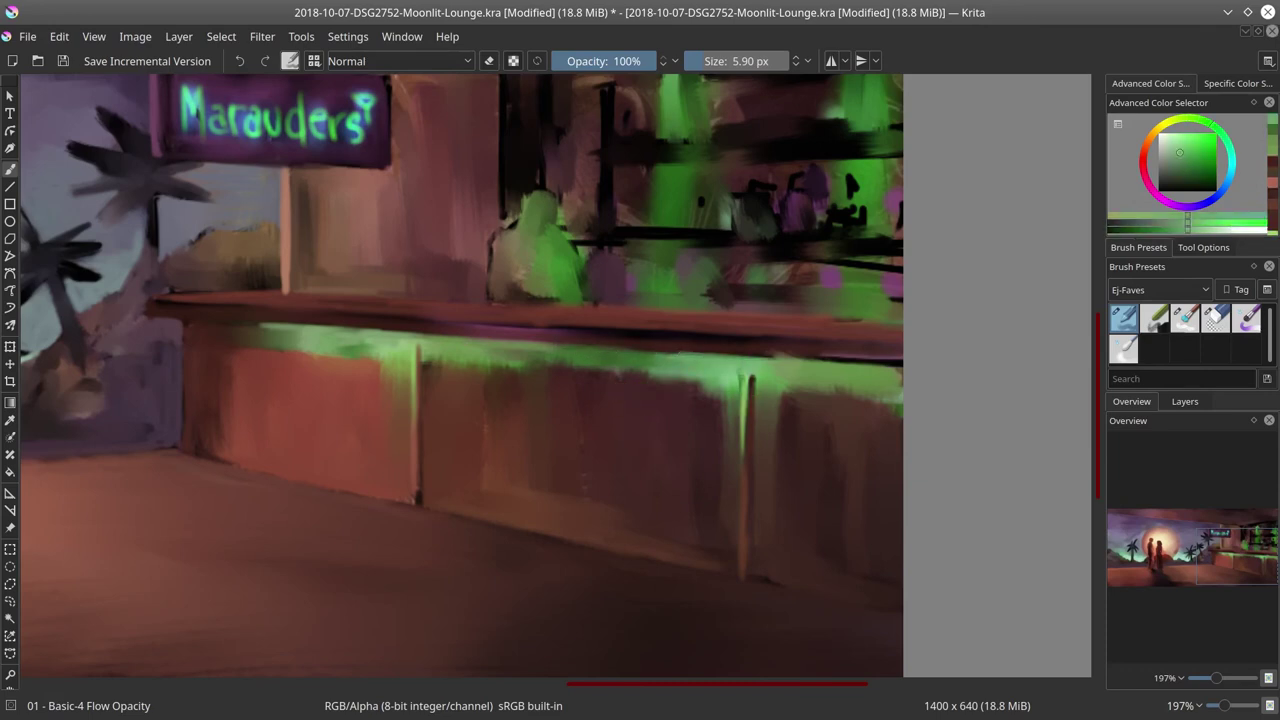
ctrl+click(690, 346)
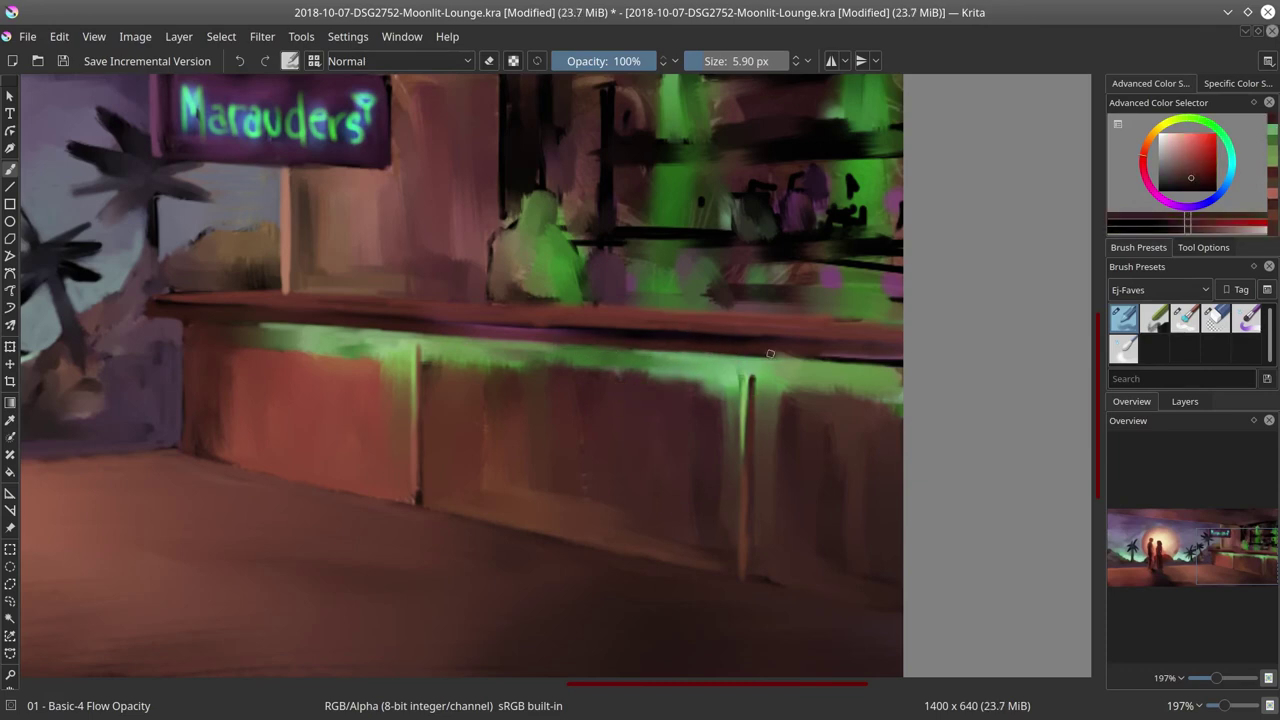
ctrl+click(879, 372)
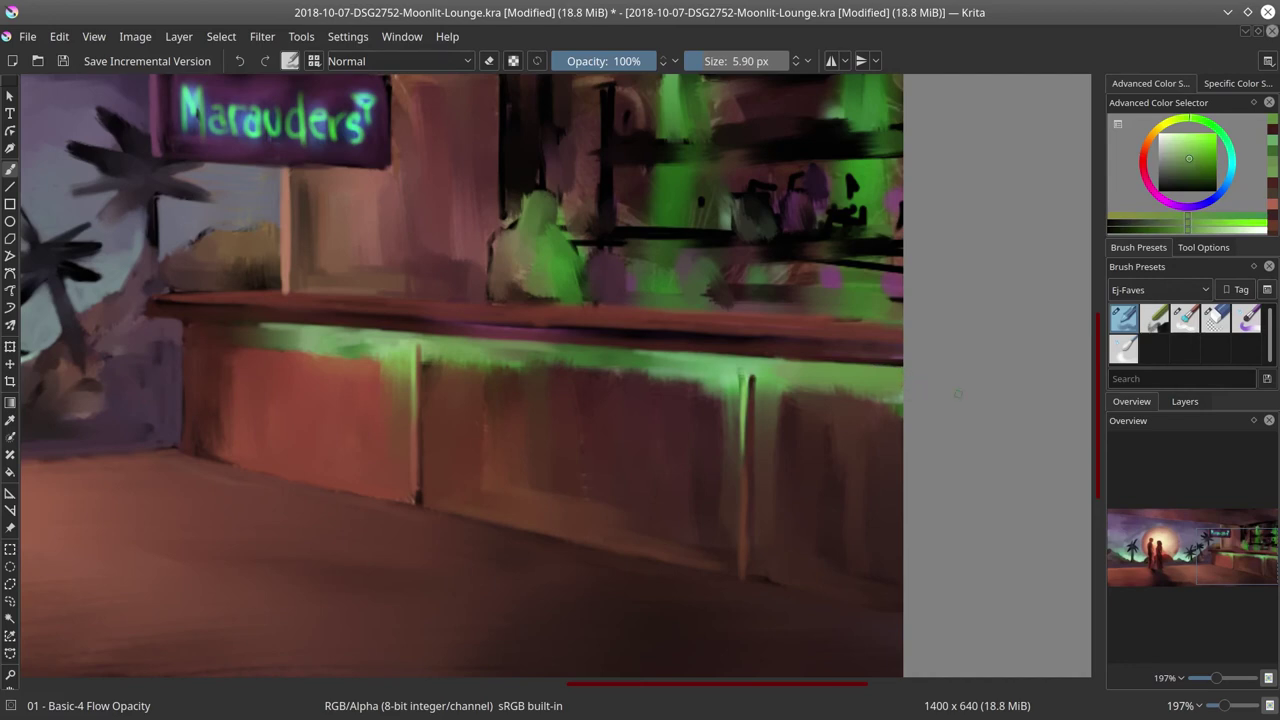
Step: Smooth the countertop's dark front edge at 8.31 px and its reddish top surface at 5.07 px
ctrl+click(330, 320)
drag(158, 313, 557, 328)
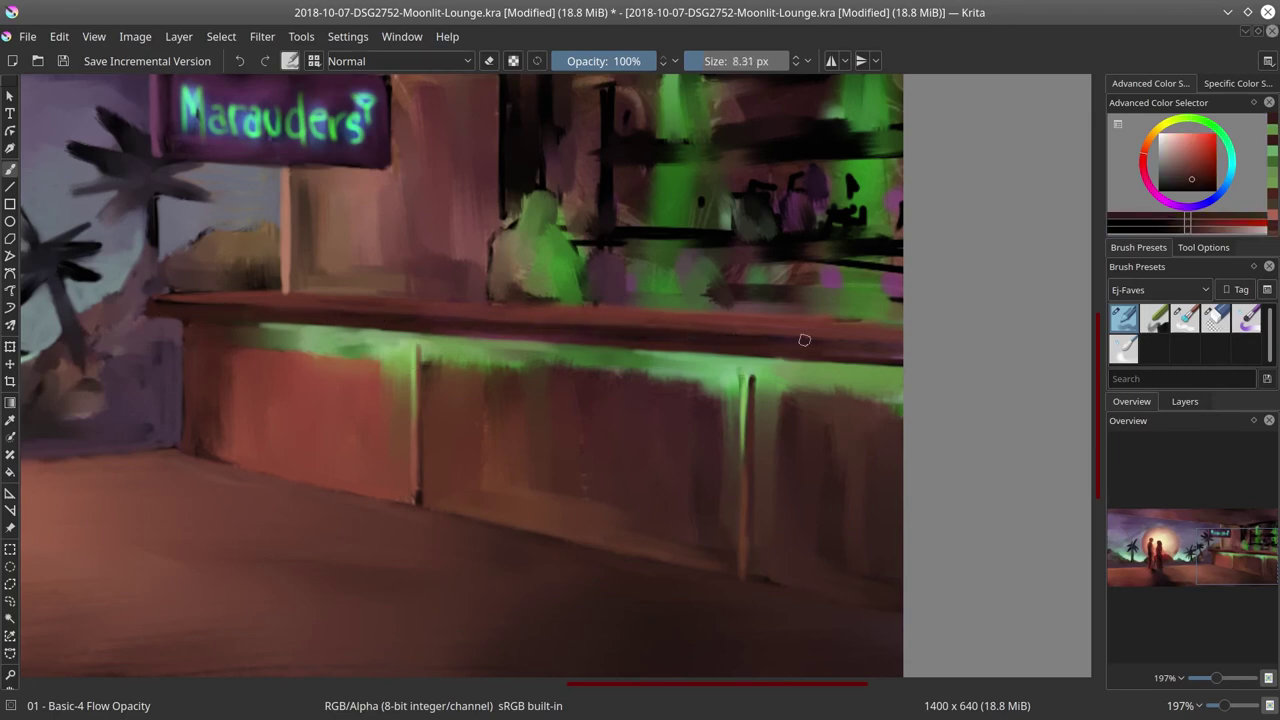
ctrl+click(627, 316)
key(bracketleft)
drag(798, 323, 868, 328)
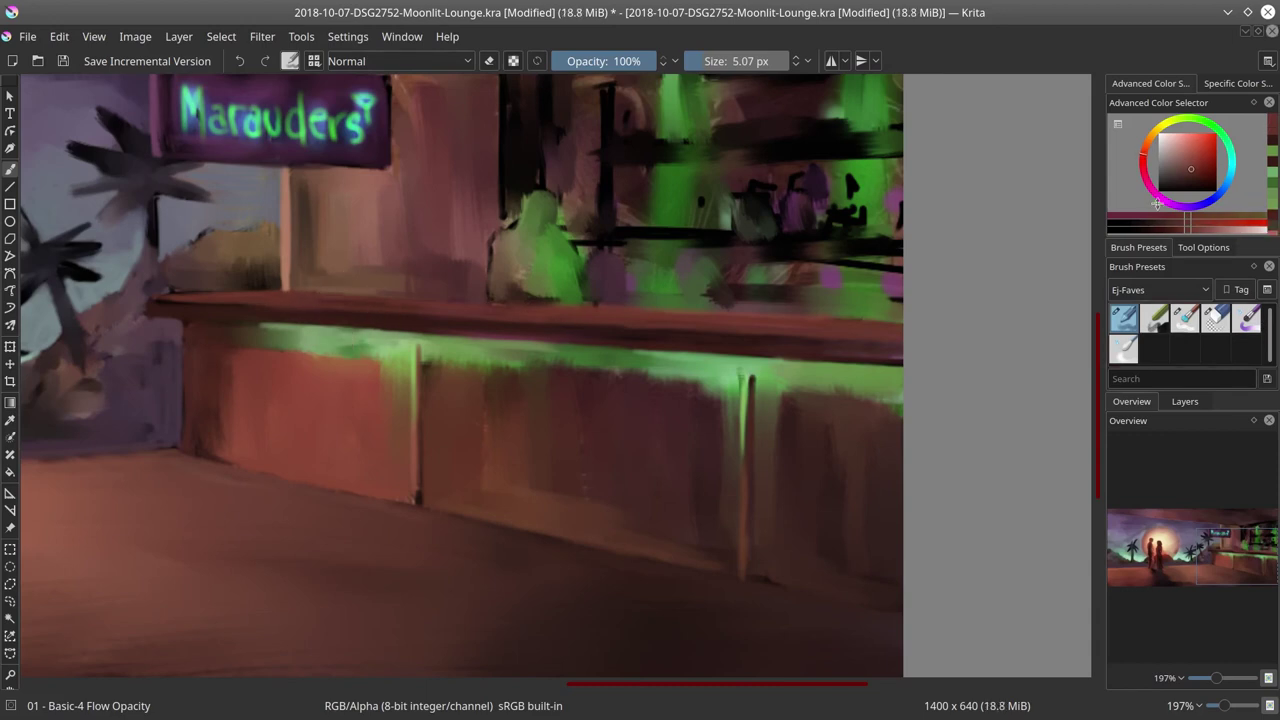
Step: Block in greyish glassware standing on the bar counter near the wall corner with the brush at 11.64 px
ctrl+click(354, 285)
key(bracketright)
key(bracketright)
key(bracketright)
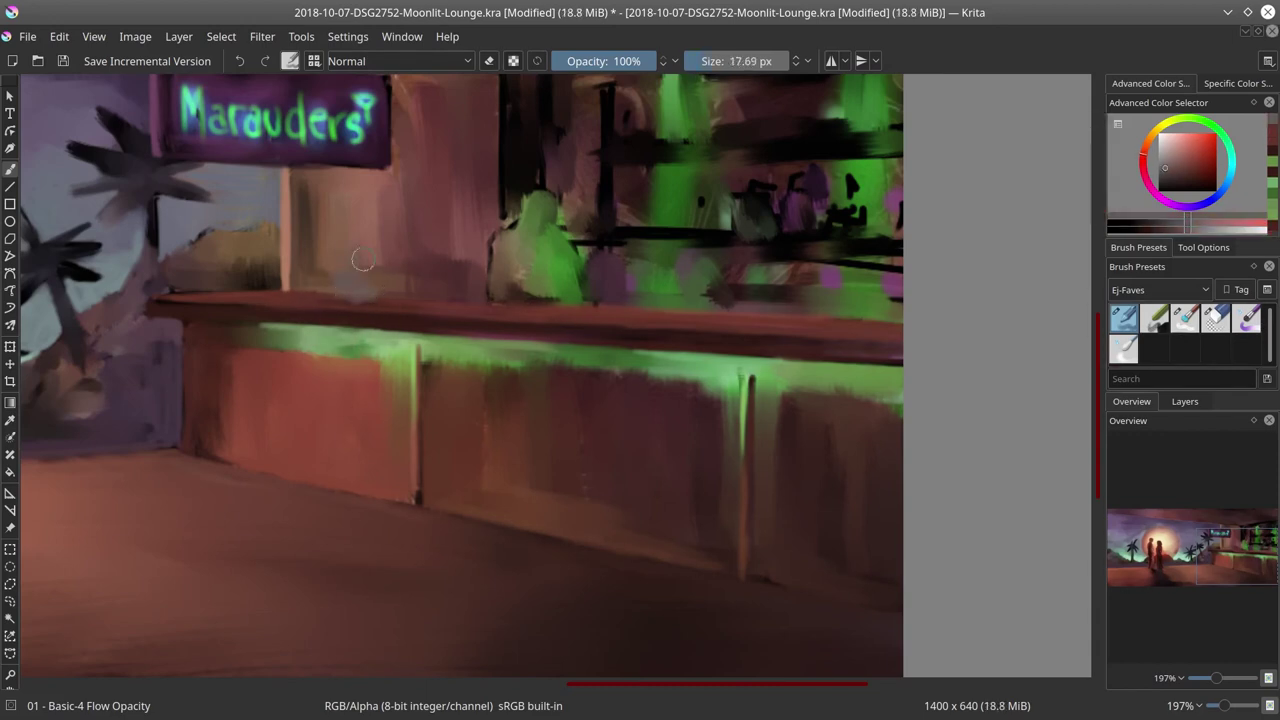
key(bracketleft)
click(386, 298)
click(338, 299)
click(410, 299)
Step: Add pale yellow-green highlights to the glassware on the counter with the brush at 4.90 px
click(1168, 147)
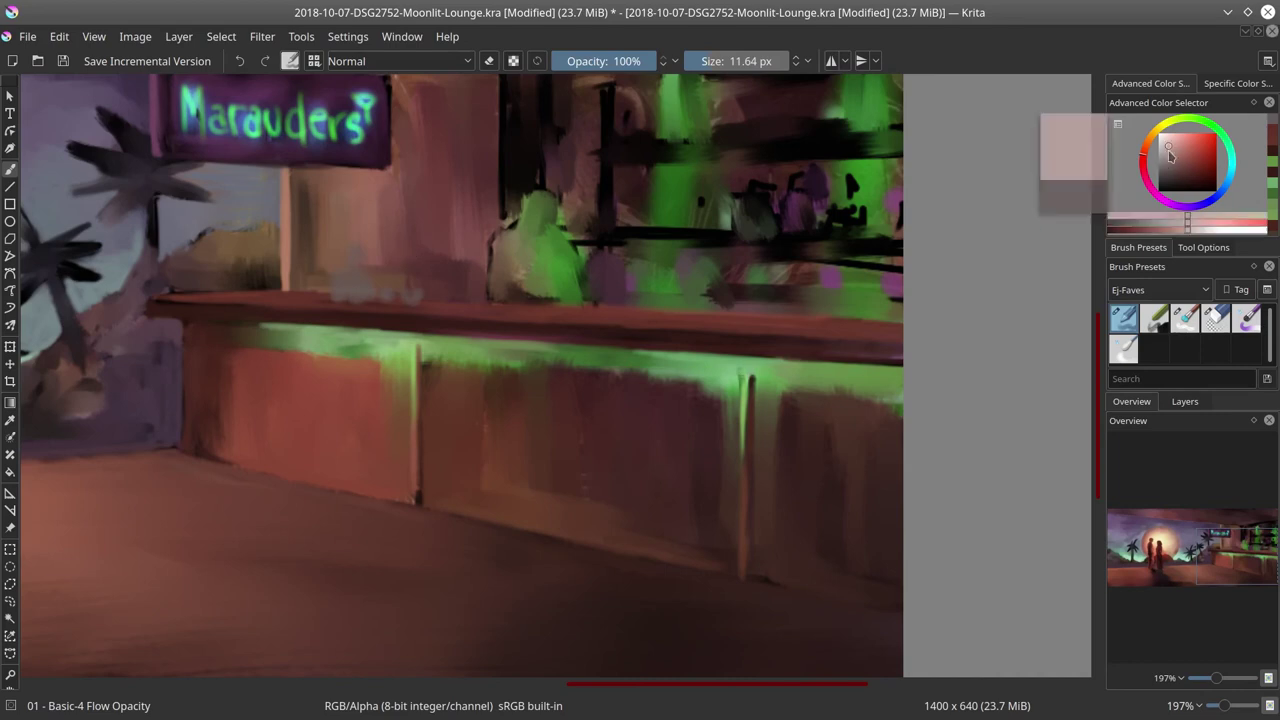
click(1188, 118)
click(1199, 155)
click(1186, 140)
key(bracketleft)
key(bracketleft)
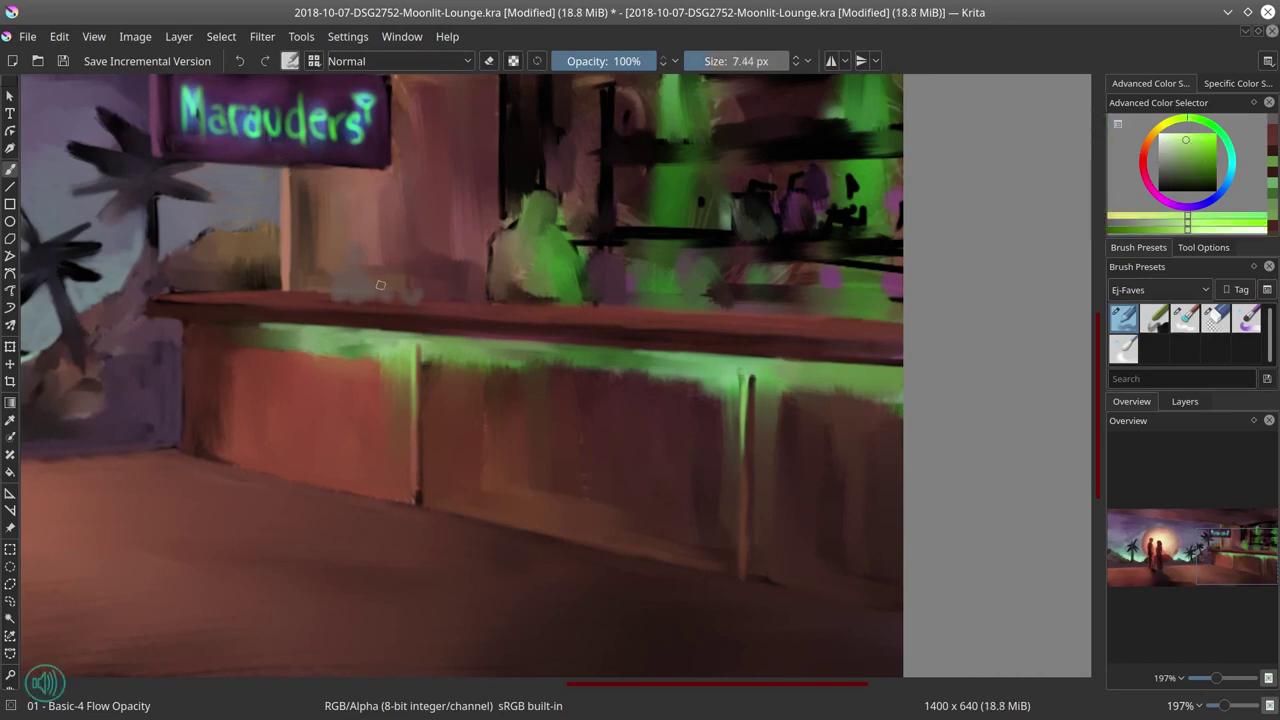
click(359, 262)
drag(357, 251, 355, 274)
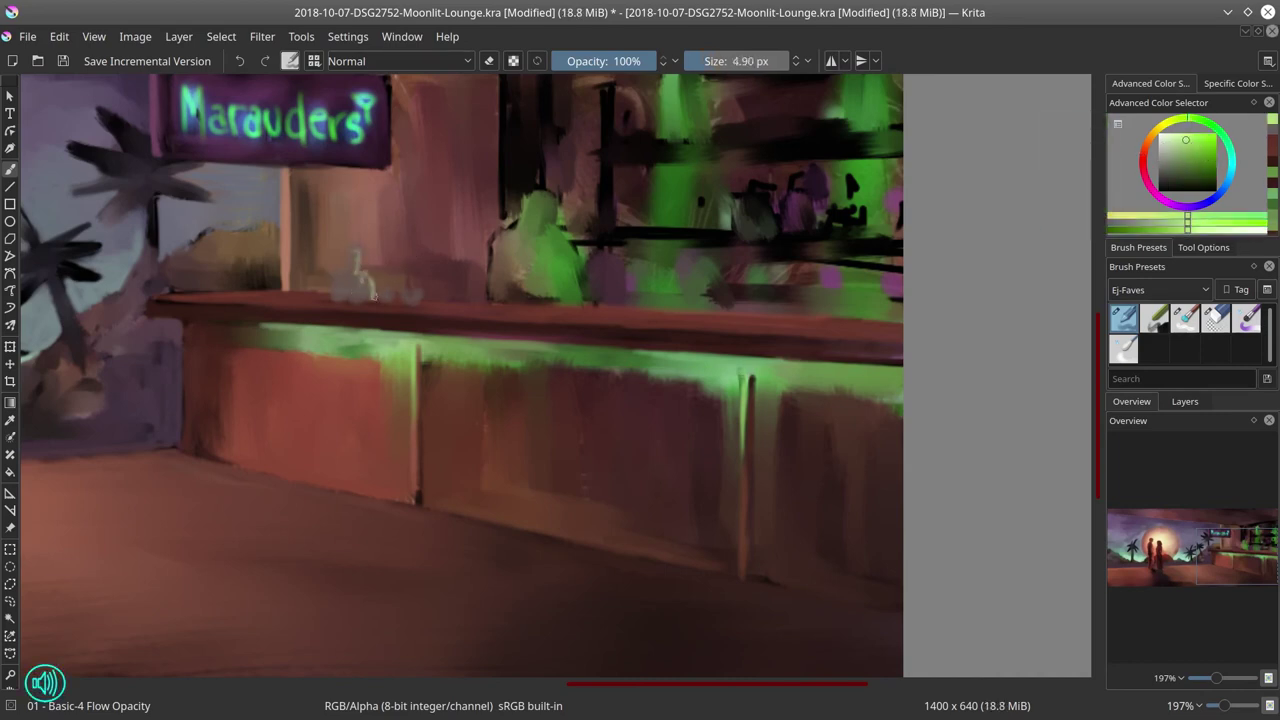
ctrl+click(352, 281)
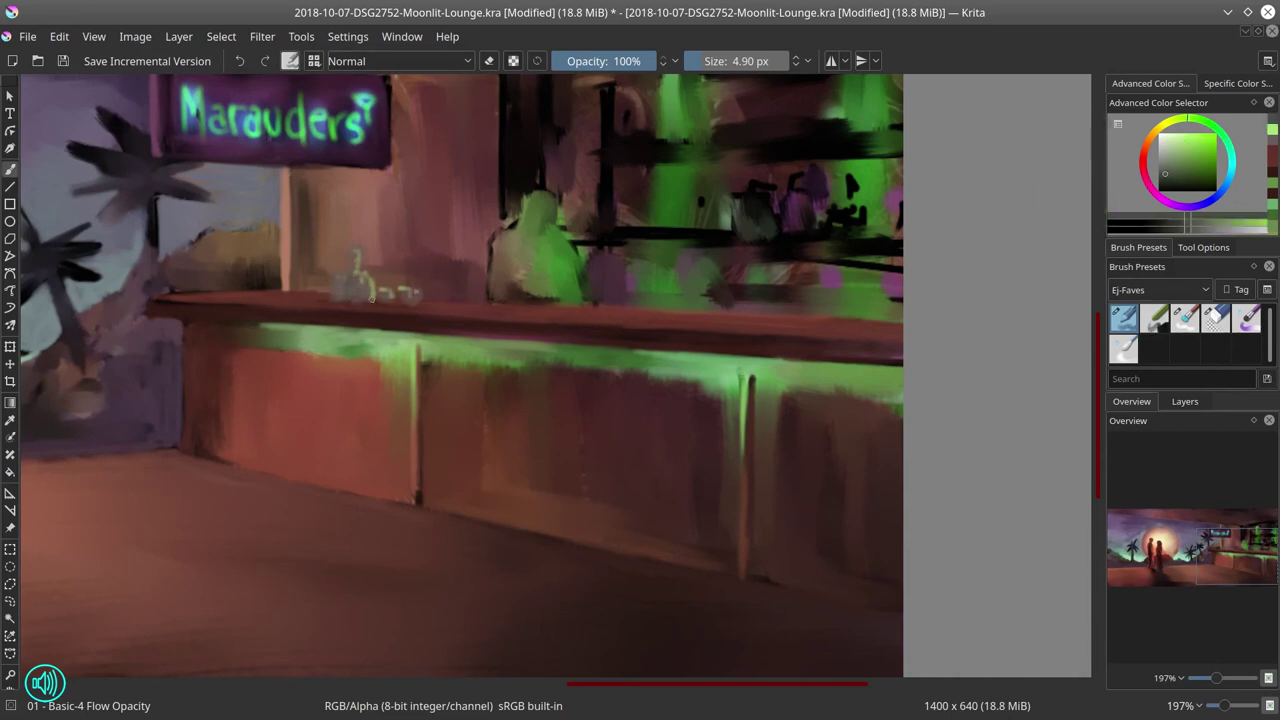
ctrl+click(467, 319)
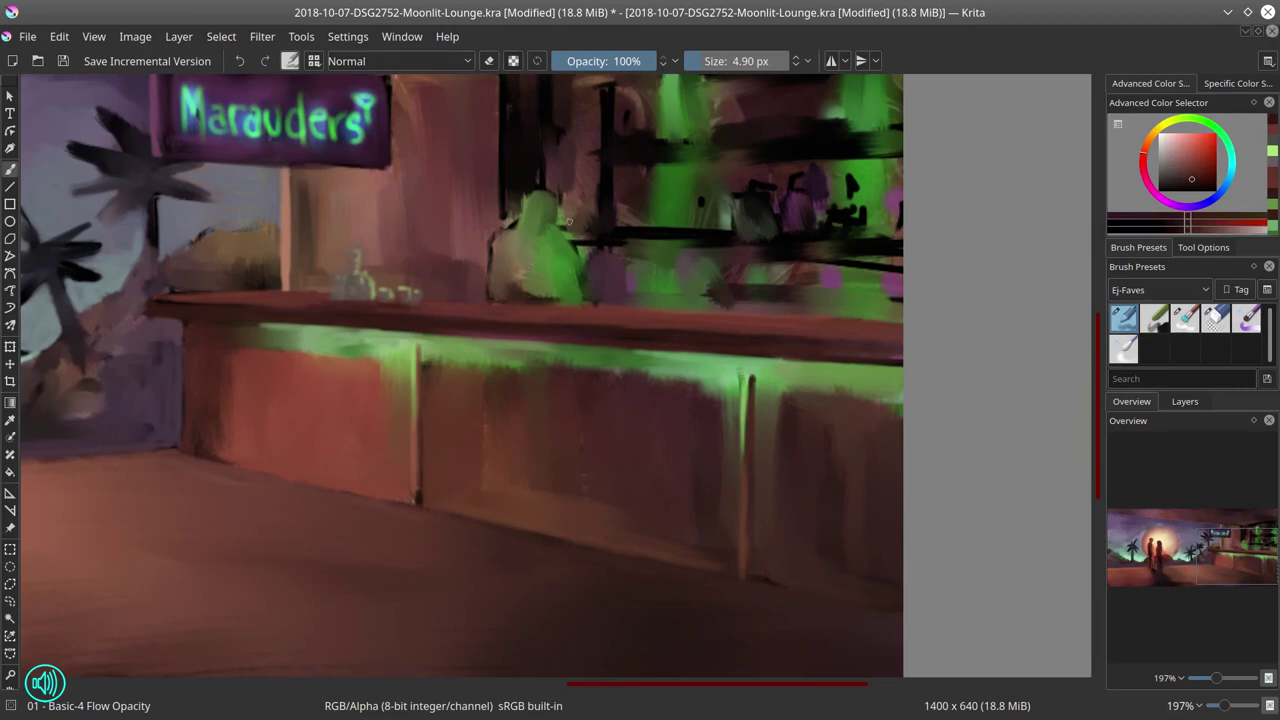
Step: Extend the couple's dark shadow down the floor and blend the floor around it with sampled browns at 34.74 px
scroll(462, 236, down, 3)
drag(443, 494, 685, 499)
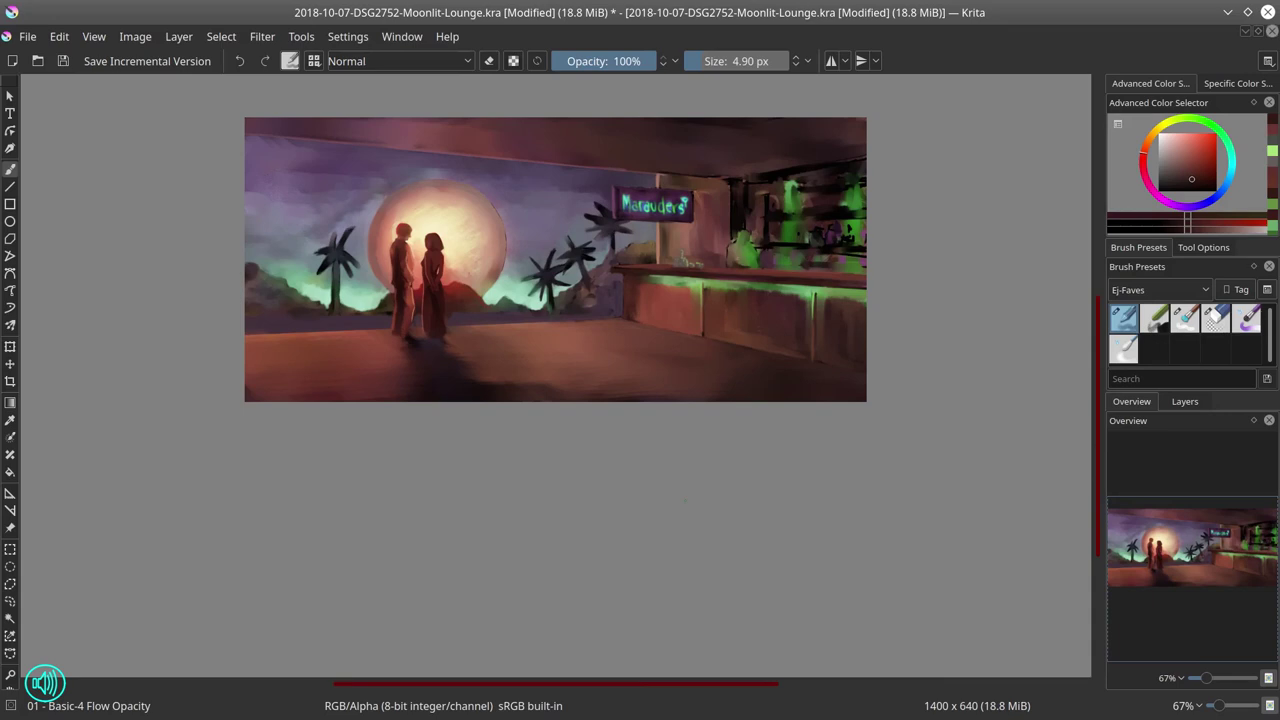
mouse_move(450, 362)
mouse_down()
mouse_move(490, 327)
mouse_move(462, 378)
mouse_up()
ctrl+click(472, 350)
ctrl+click(406, 348)
mouse_move(406, 348)
mouse_down()
mouse_move(400, 381)
mouse_move(403, 365)
mouse_move(512, 389)
mouse_move(460, 392)
mouse_up()
ctrl+click(666, 369)
ctrl+click(577, 370)
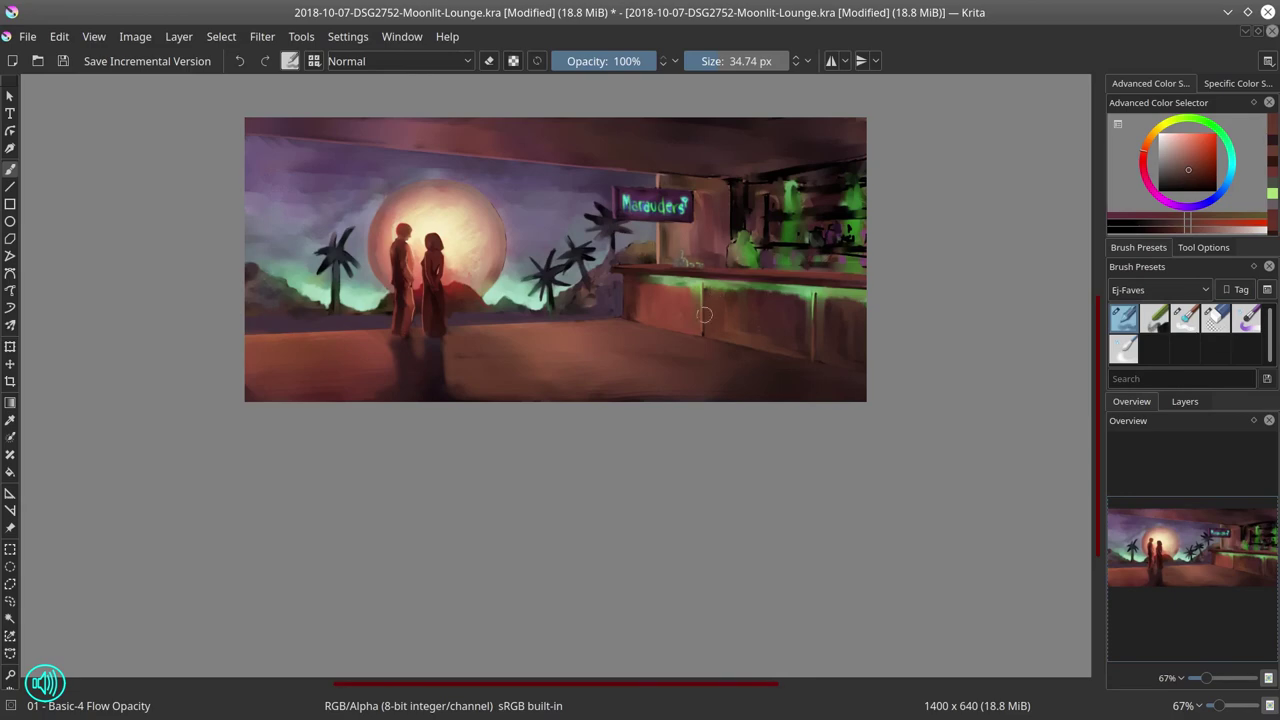
Step: Smooth the ceiling's edge above the bar shelves with sampled dark browns at 34.74 px
scroll(710, 318, up, 2)
drag(723, 332, 532, 581)
scroll(680, 308, up, 1)
drag(750, 183, 752, 183)
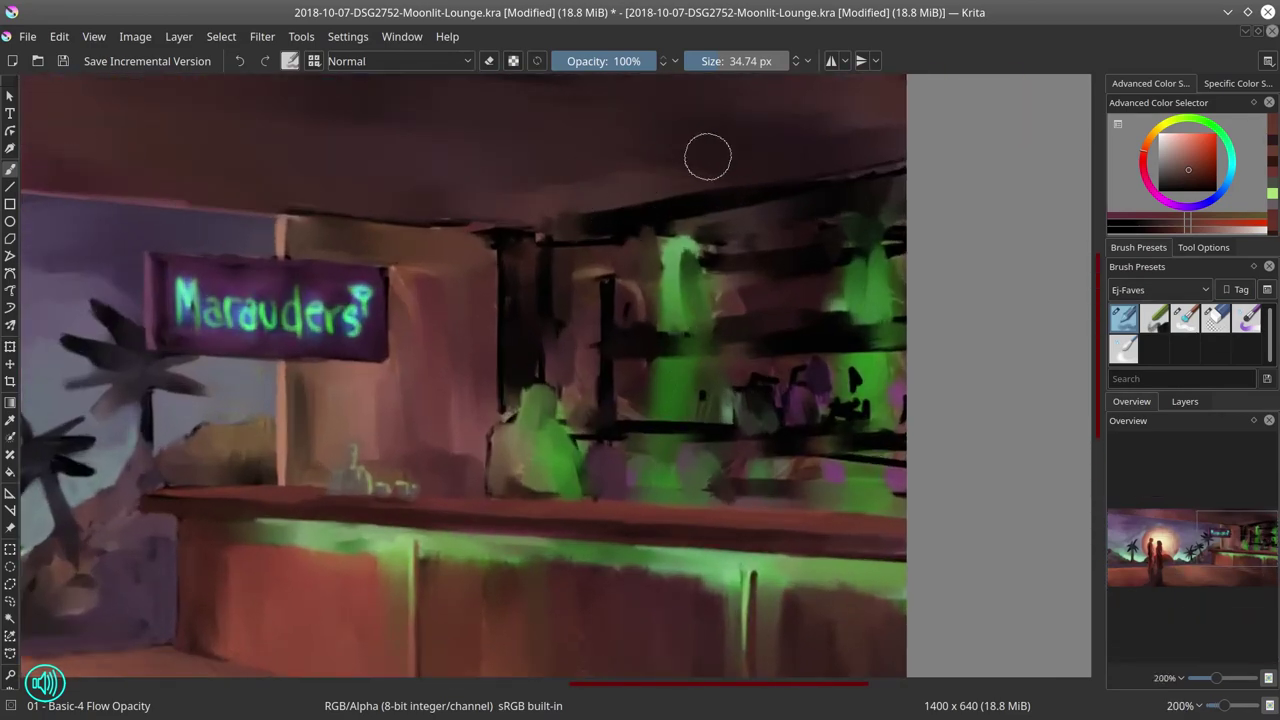
drag(675, 208, 650, 208)
ctrl+click(730, 212)
mouse_move(732, 208)
mouse_down()
mouse_move(691, 219)
mouse_move(698, 241)
mouse_up()
Step: Paint a brown trim along the ceiling line above the bar and clean the ceiling edge beside it
ctrl+click(540, 215)
mouse_move(508, 235)
mouse_down()
mouse_move(826, 183)
mouse_move(488, 234)
mouse_move(657, 219)
mouse_move(920, 163)
mouse_up()
ctrl+click(387, 199)
drag(297, 206, 502, 226)
drag(674, 193, 826, 169)
Step: Sharpen the brown trim's lower edge and the corner joint above the bar wall with sampled browns at 6.20 px
ctrl+click(547, 294)
shift+drag(547, 294, 532, 294)
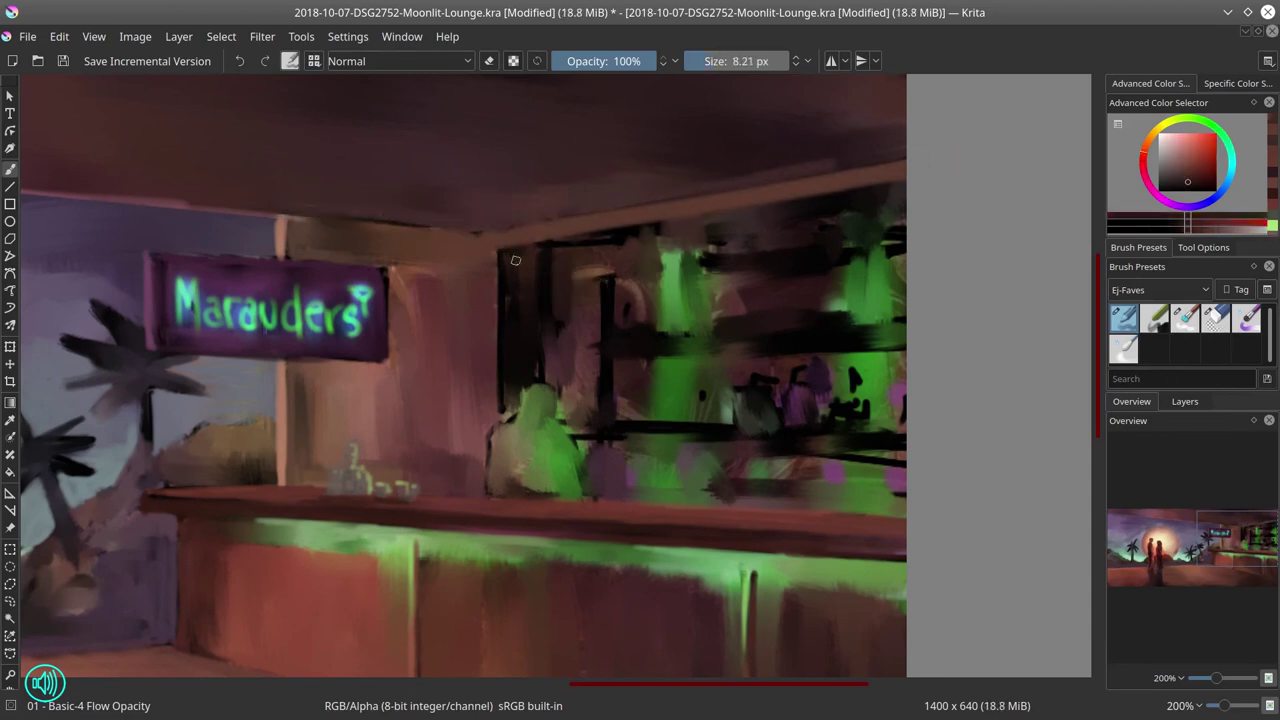
mouse_move(512, 250)
mouse_down()
mouse_move(480, 251)
mouse_move(582, 238)
mouse_up()
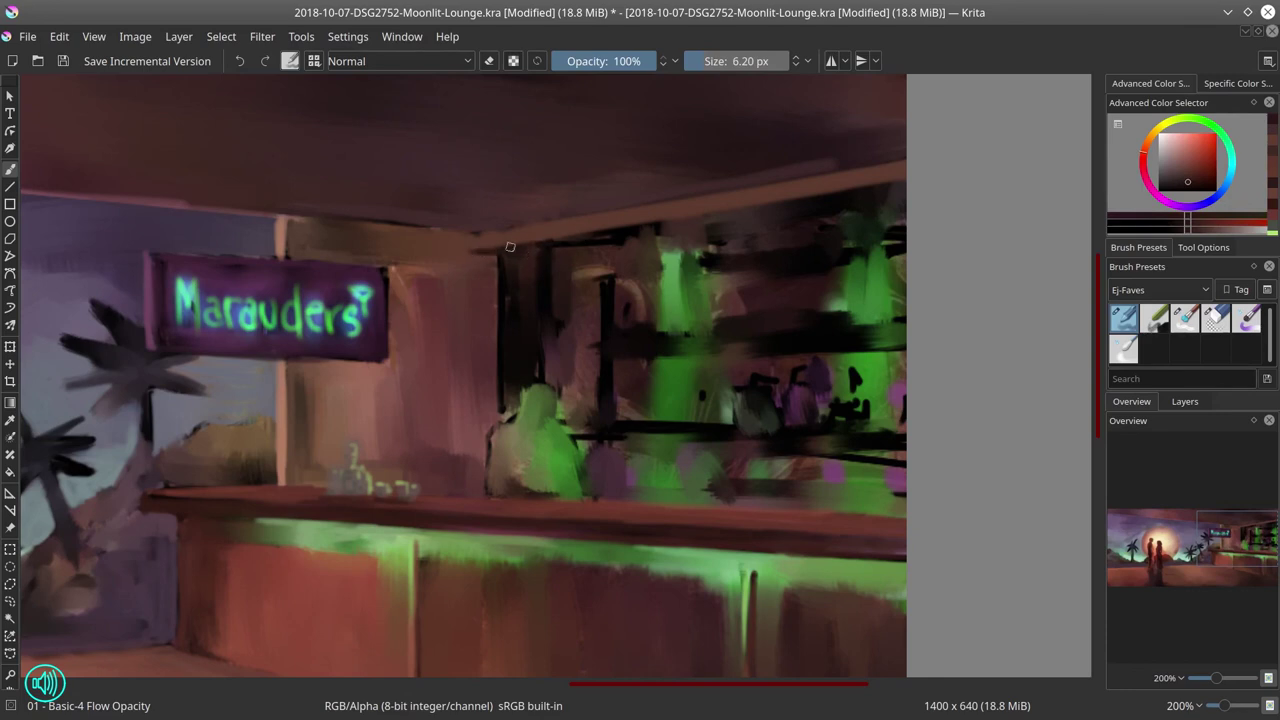
ctrl+click(476, 238)
ctrl+click(488, 229)
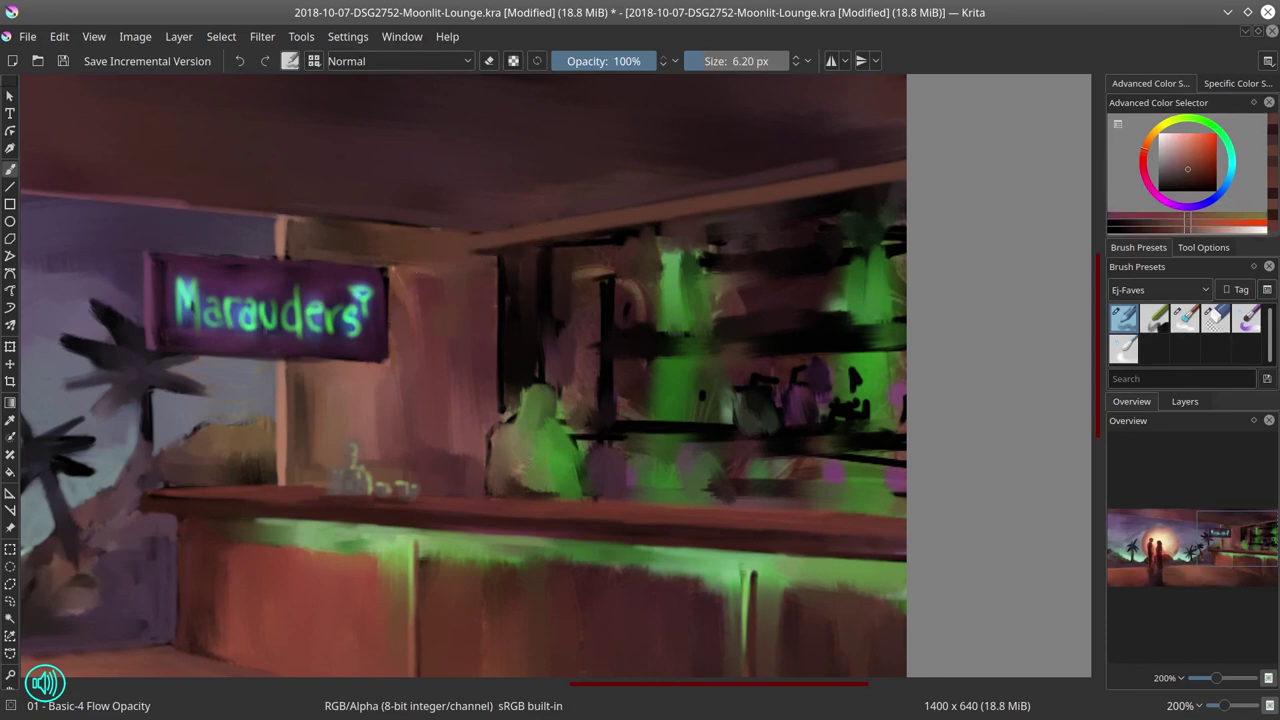
Step: Paint two pale green ceiling lamps above the shelves' green glows with the brush at 6.20 px
ctrl+click(668, 234)
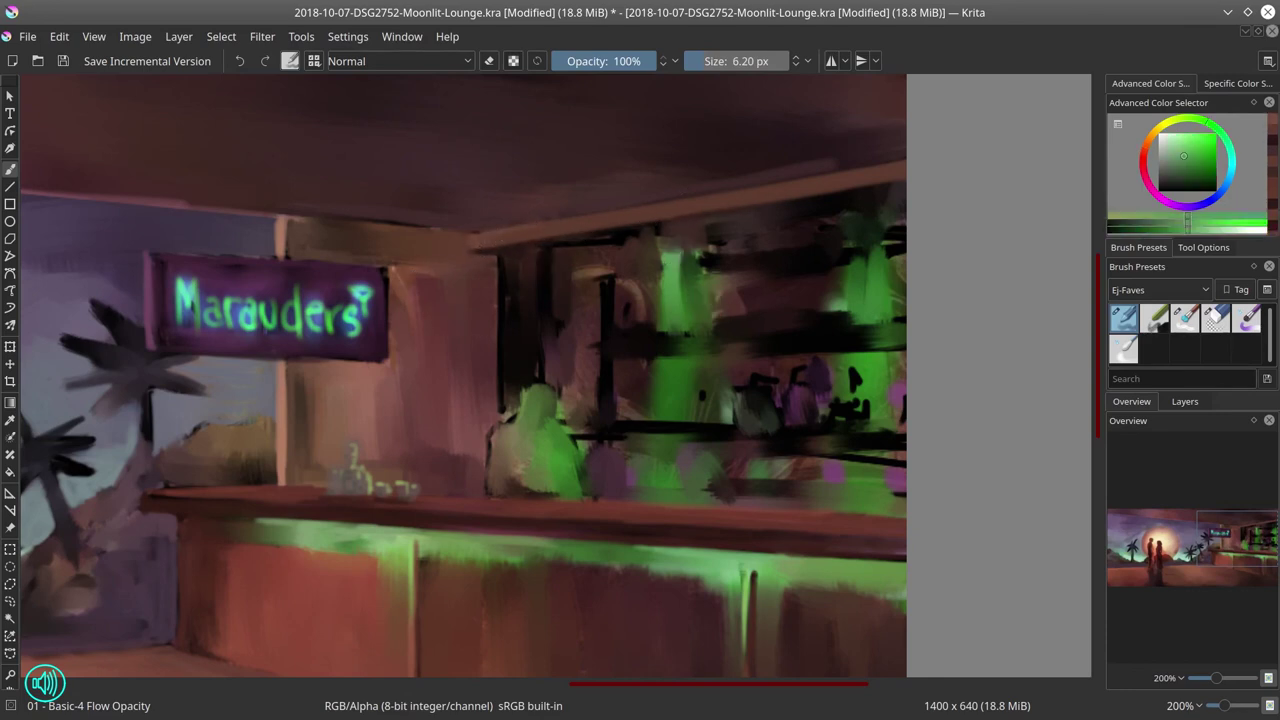
click(1175, 138)
mouse_move(664, 228)
mouse_down()
mouse_move(684, 230)
mouse_move(668, 230)
mouse_up()
mouse_move(864, 202)
mouse_down()
mouse_move(884, 198)
mouse_move(870, 200)
mouse_up()
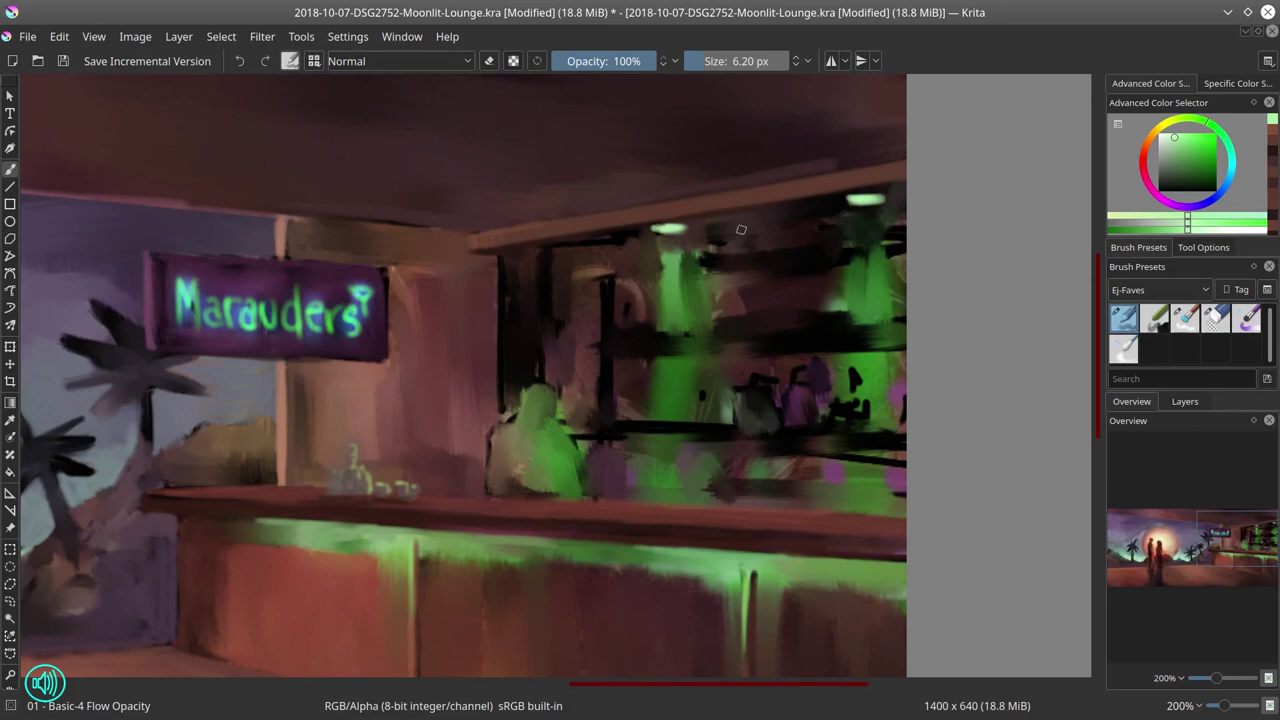
Step: Paint saturated green light beams falling from both lamps with the brush at 41.69 px
ctrl+click(696, 257)
drag(691, 270, 738, 270)
drag(668, 250, 668, 412)
drag(865, 228, 864, 345)
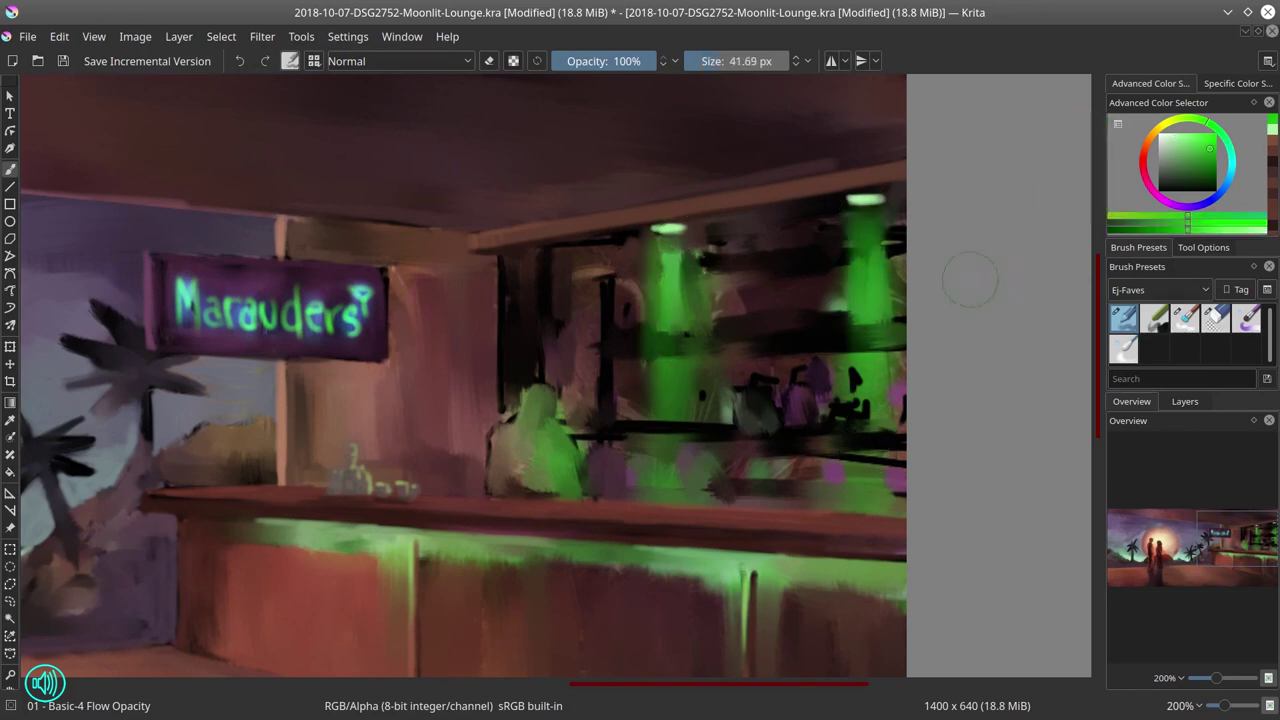
Step: Brighten the upper parts of both green light beams with progressively lighter greens
click(1204, 139)
drag(872, 232, 868, 265)
drag(668, 258, 670, 385)
click(1191, 138)
drag(868, 228, 868, 300)
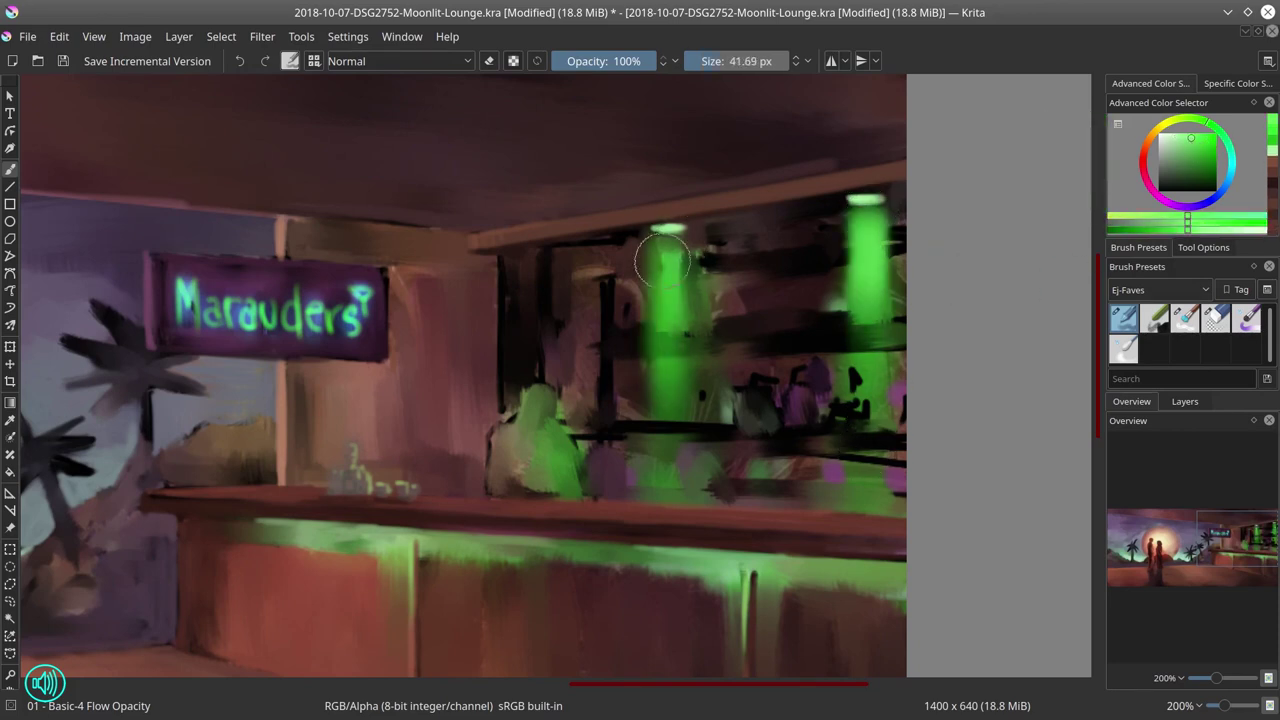
drag(667, 256, 670, 375)
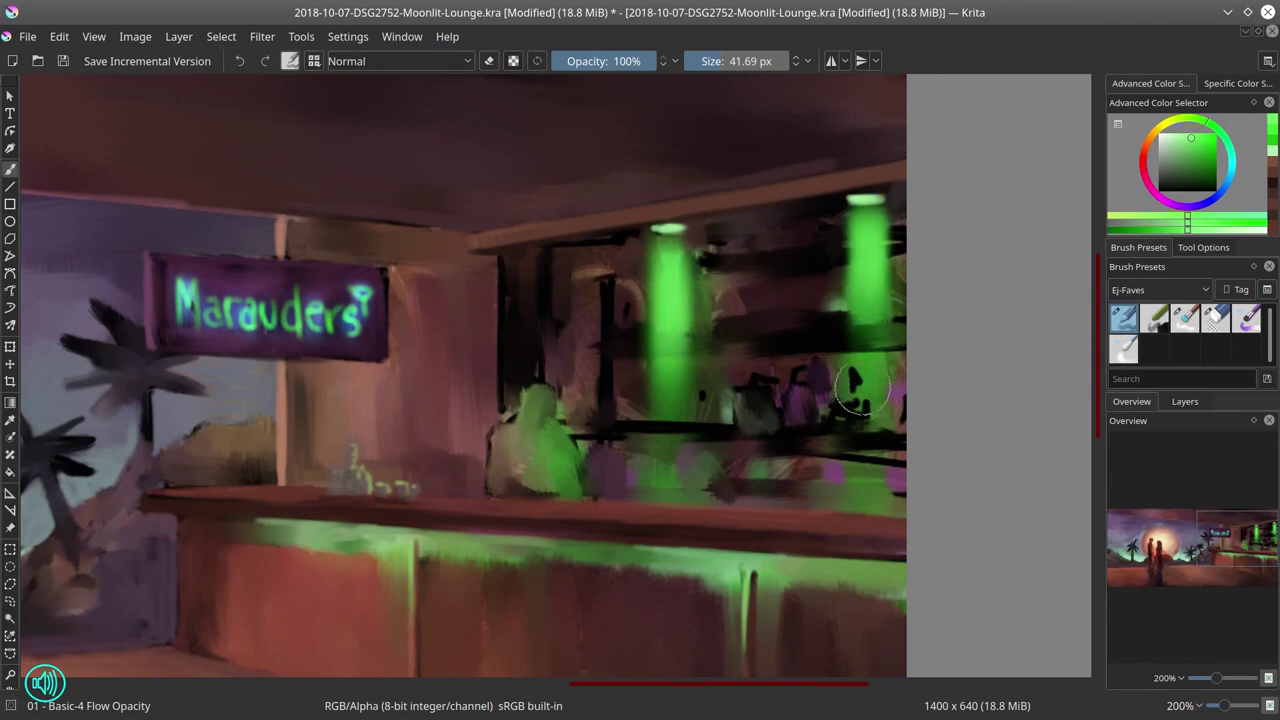
Step: Paint three muted grey shelves across the back wall of the bar
mouse_move(700, 379)
mouse_down()
mouse_move(663, 379)
mouse_move(696, 379)
mouse_up()
ctrl+click(702, 390)
click(1165, 165)
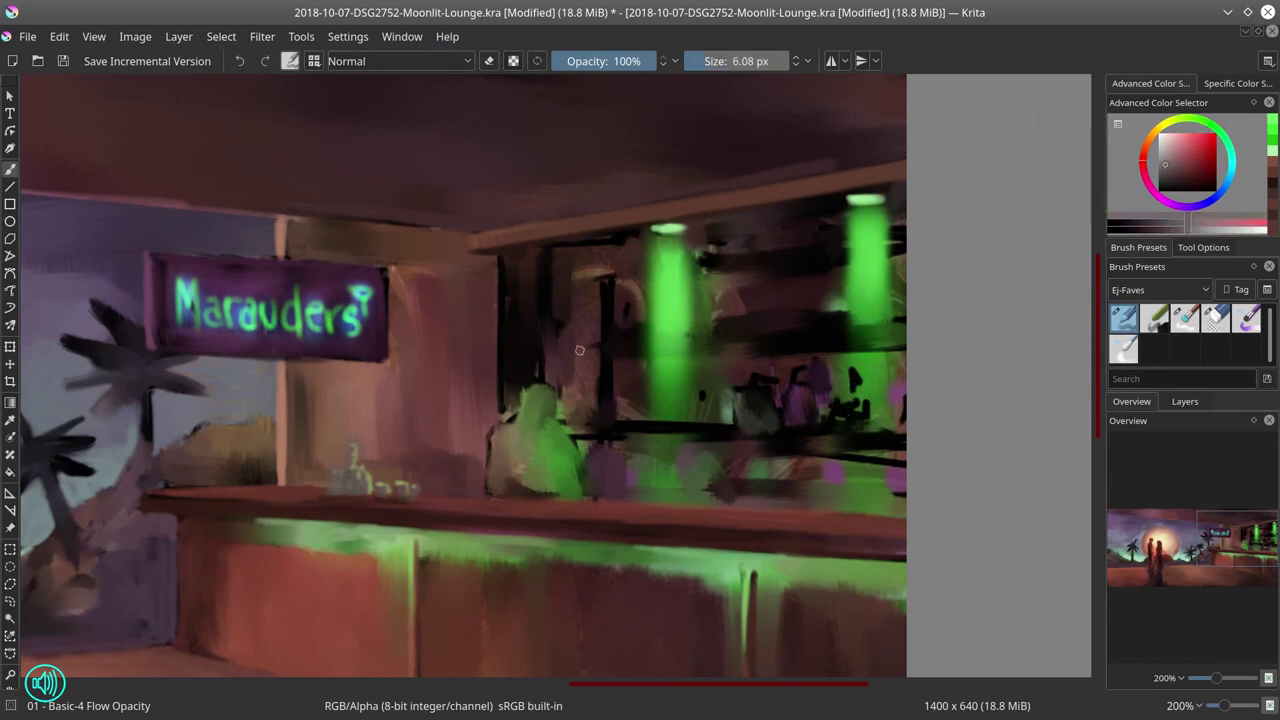
mouse_move(580, 350)
mouse_down()
mouse_move(696, 346)
mouse_move(605, 344)
mouse_up()
drag(578, 350, 900, 334)
drag(592, 278, 868, 237)
drag(578, 440, 904, 443)
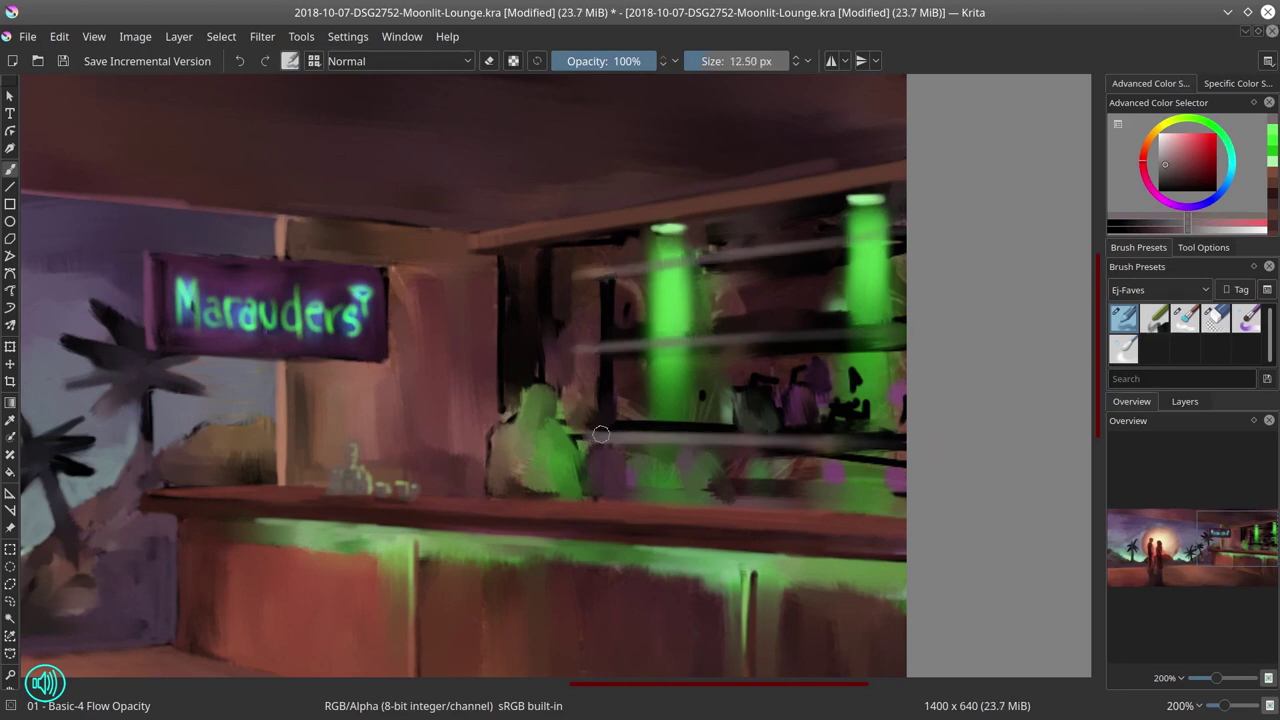
Step: Dab grey bottles onto the lowest and middle shelves with the brush at 12.50 px
drag(730, 394, 728, 416)
drag(754, 392, 750, 403)
mouse_move(713, 396)
mouse_down()
mouse_move(711, 419)
mouse_move(670, 422)
mouse_up()
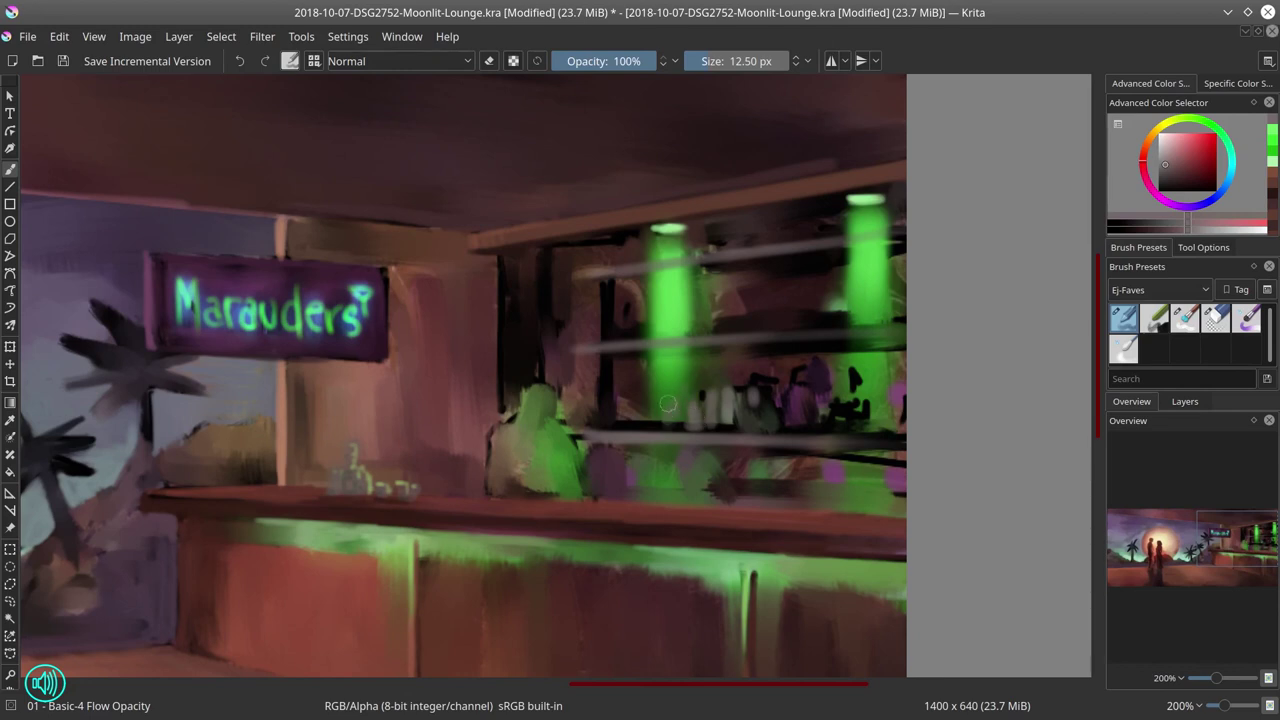
mouse_move(630, 316)
mouse_down()
mouse_move(632, 331)
mouse_move(636, 311)
mouse_up()
mouse_move(718, 301)
mouse_down()
mouse_move(717, 327)
mouse_move(678, 328)
mouse_move(698, 321)
mouse_up()
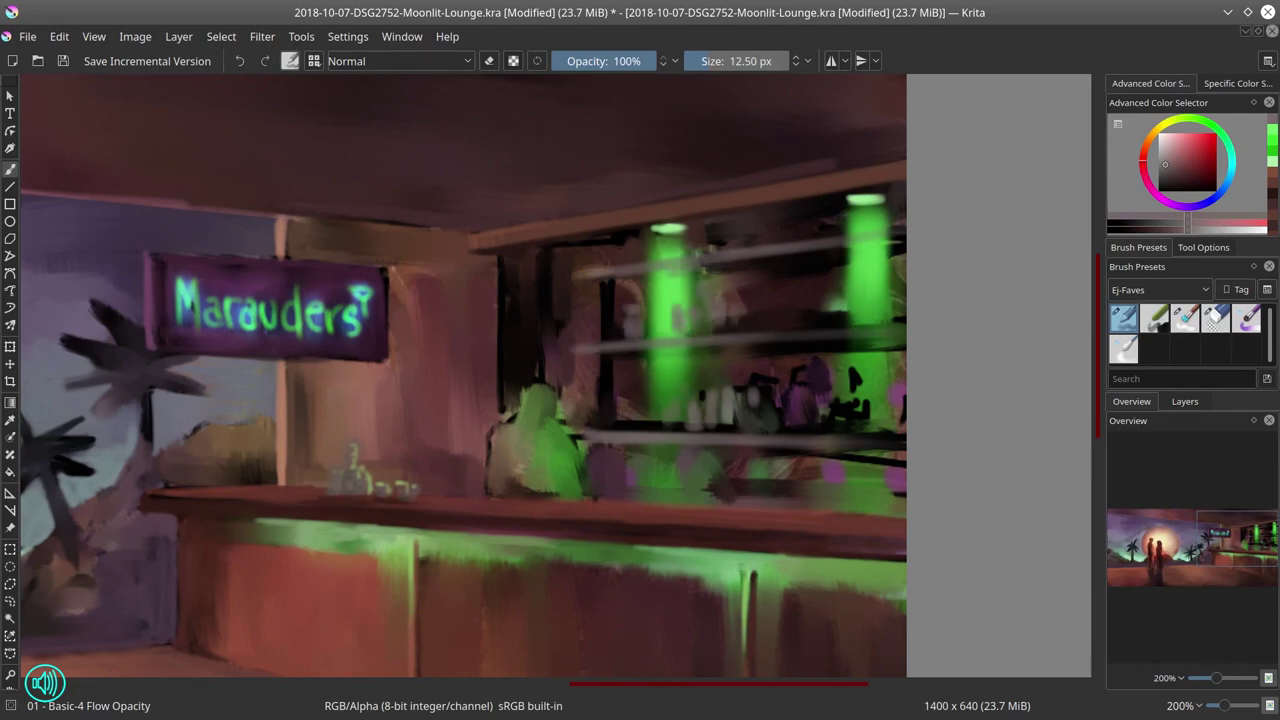
Step: Add purple bottles to the middle shelf and the row behind the counter
ctrl+click(759, 314)
ctrl+click(759, 314)
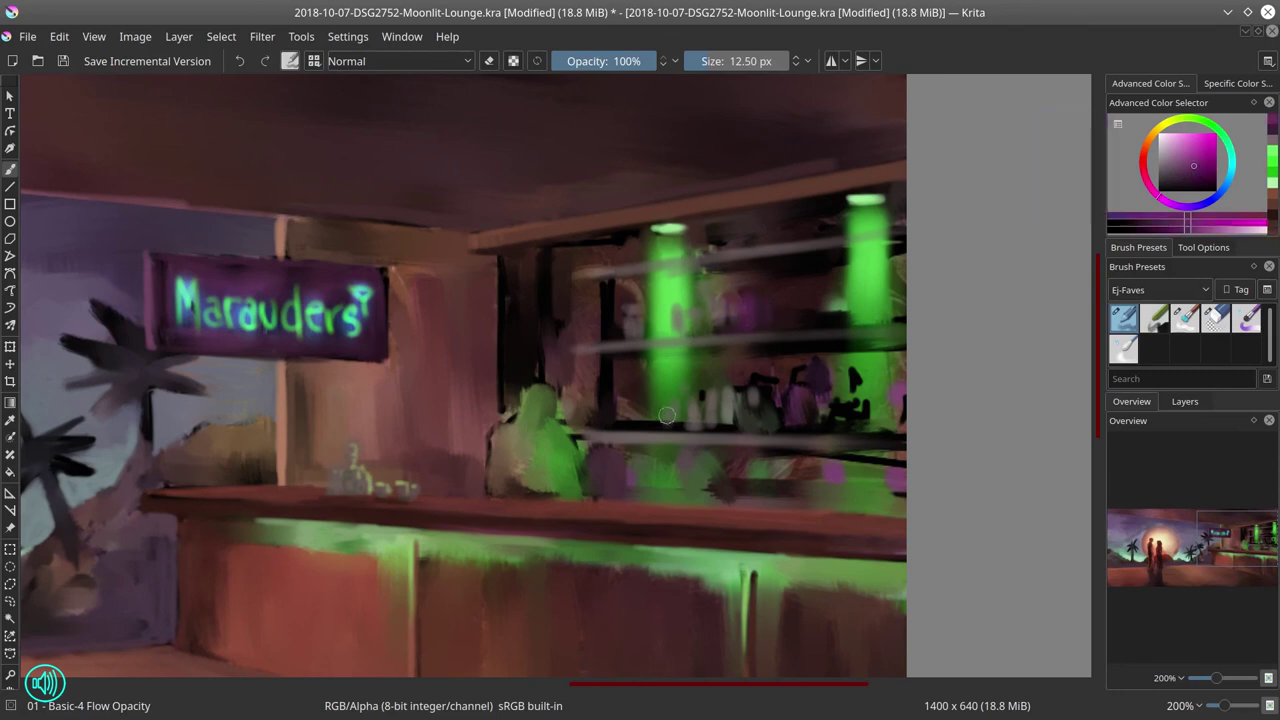
drag(631, 478, 641, 491)
mouse_move(662, 484)
mouse_down()
mouse_move(670, 447)
mouse_move(679, 499)
mouse_up()
Step: Add reddish bottles to the middle and lowest shelves
click(1144, 153)
drag(800, 306, 801, 323)
drag(680, 409, 619, 421)
mouse_move(783, 403)
mouse_down()
mouse_move(849, 414)
mouse_move(861, 429)
mouse_move(893, 410)
mouse_move(900, 378)
mouse_up()
Step: Add blue bottles to the row behind the counter and to the middle shelf
click(1219, 196)
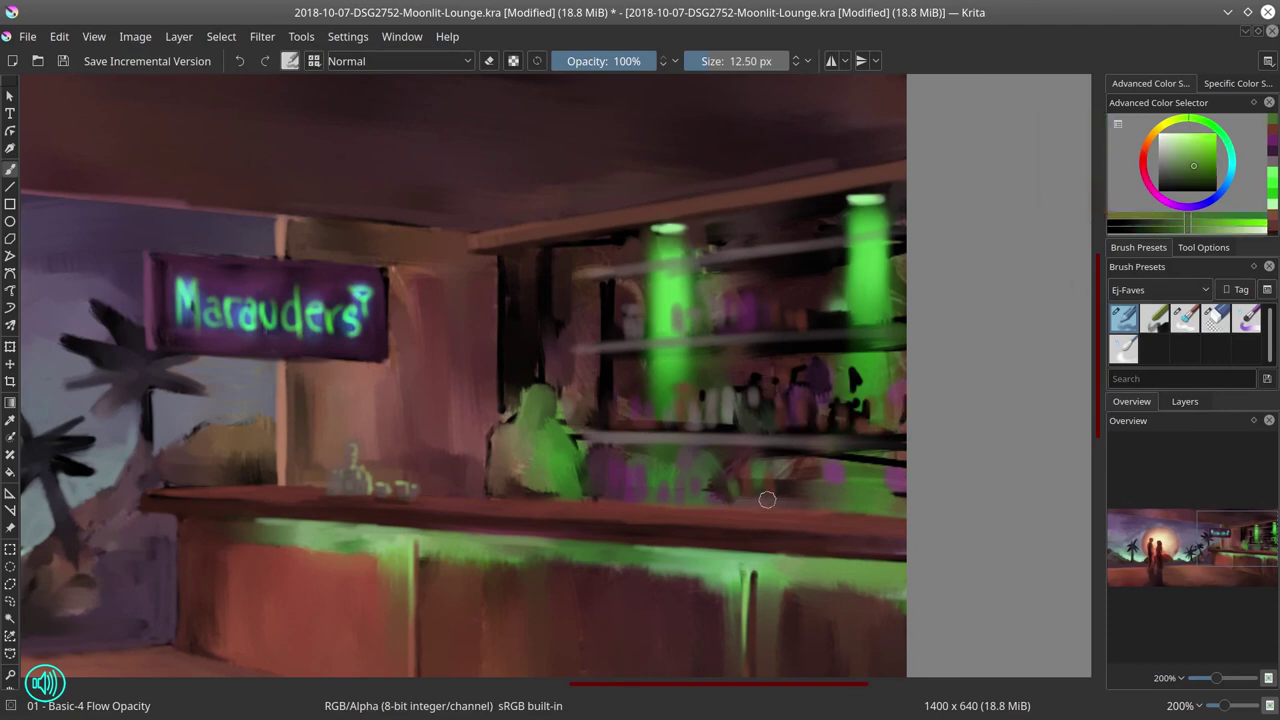
click(1209, 200)
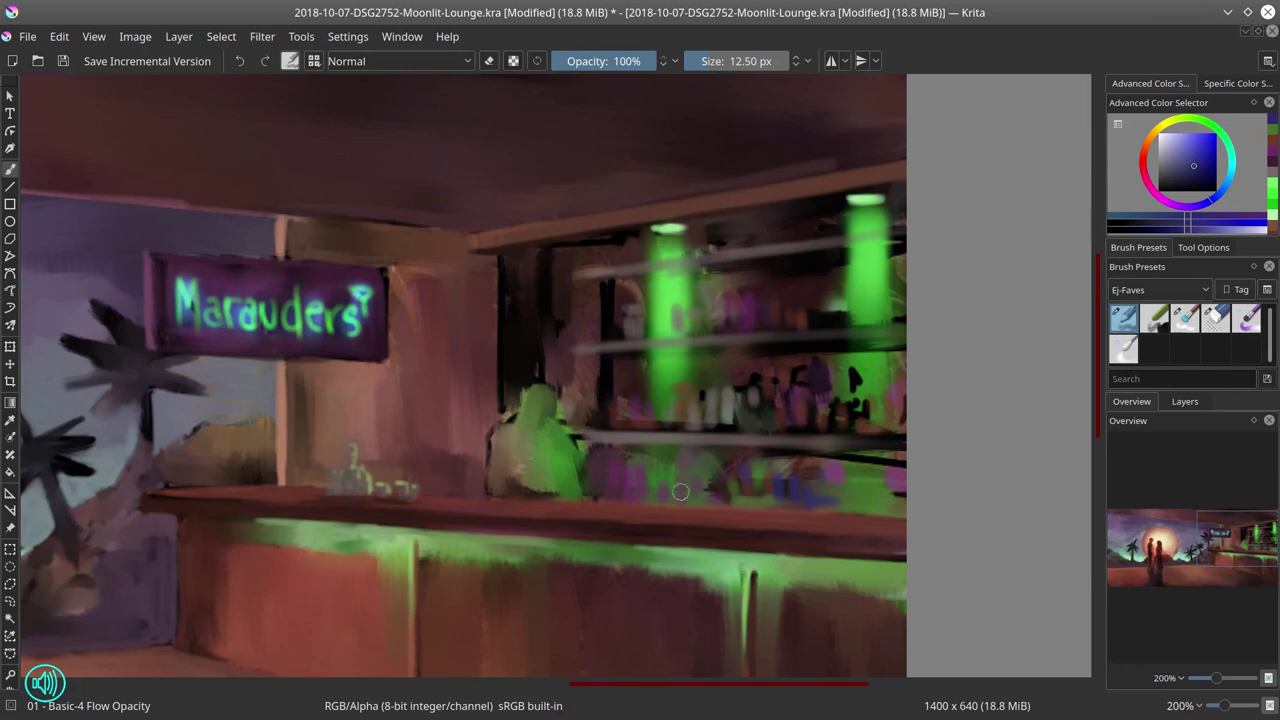
drag(818, 296, 820, 322)
mouse_move(836, 304)
mouse_down()
mouse_move(838, 324)
mouse_move(865, 321)
mouse_up()
Step: Dab pale blue-grey bottles among the coloured ones on the middle shelf, the lowest shelf and behind the counter
click(1164, 151)
drag(614, 328, 629, 331)
drag(733, 330, 757, 329)
drag(688, 407, 688, 416)
drag(668, 399, 668, 410)
click(611, 420)
drag(827, 395, 827, 409)
drag(811, 380, 818, 382)
click(865, 422)
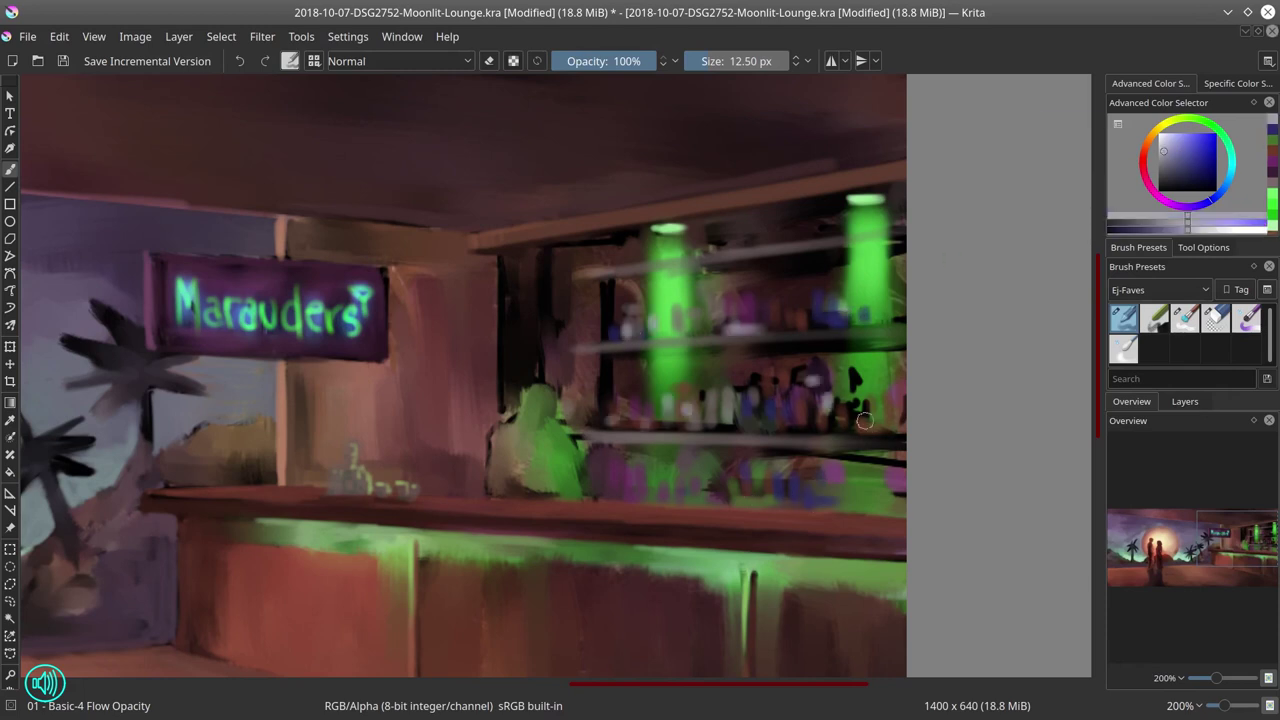
drag(896, 403, 896, 418)
drag(786, 497, 786, 490)
mouse_move(714, 473)
mouse_down()
mouse_move(697, 465)
mouse_move(688, 496)
mouse_up()
drag(641, 492, 658, 493)
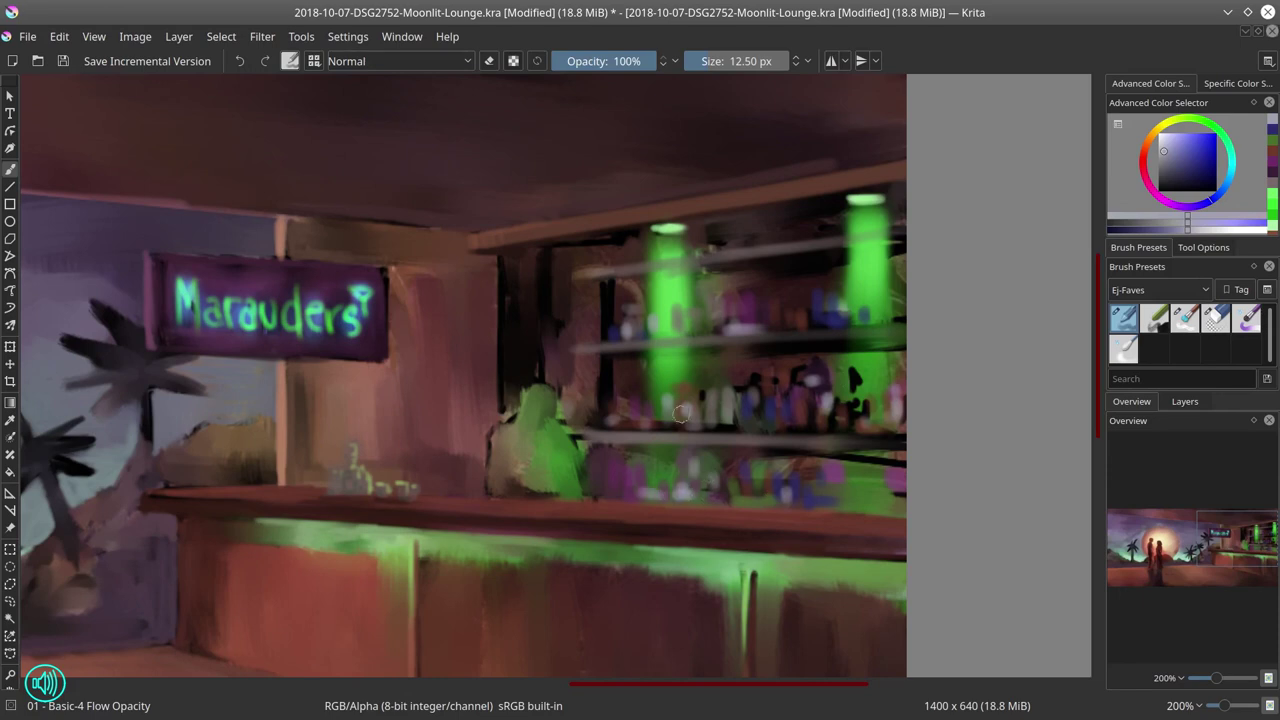
ctrl+click(584, 362)
drag(532, 316, 547, 316)
drag(514, 278, 514, 383)
key(ctrl+z)
Step: Outline the first bottles on the lowest shelf in pale grey-green with the brush at 3.20 px
shift+drag(709, 397, 685, 397)
ctrl+click(688, 408)
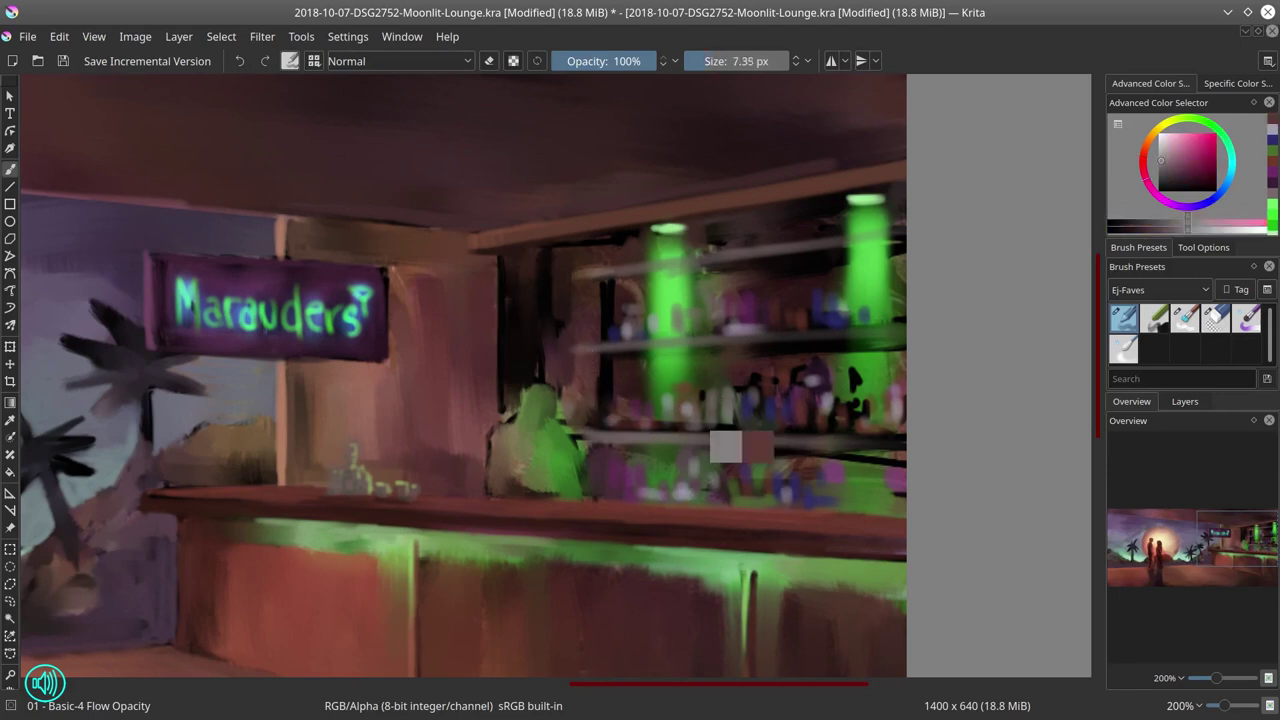
click(1164, 148)
click(1212, 124)
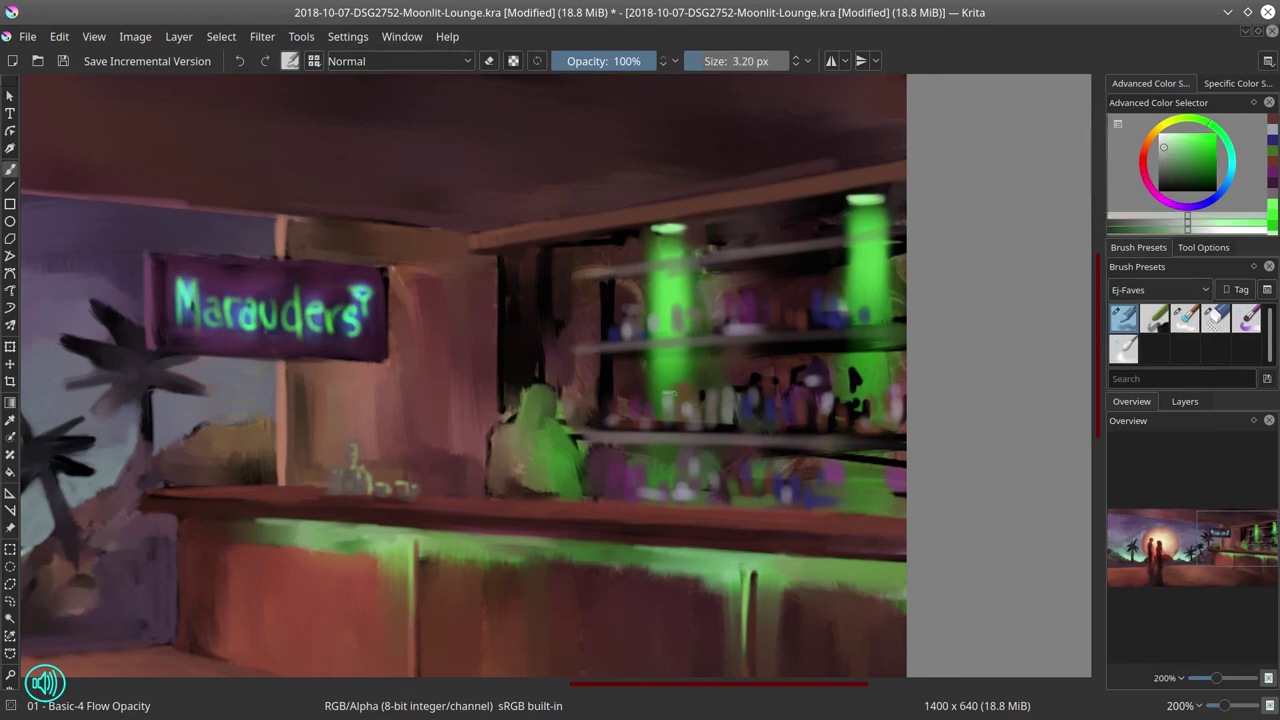
mouse_move(674, 393)
mouse_down()
mouse_move(668, 405)
mouse_move(692, 401)
mouse_move(646, 402)
mouse_up()
Step: Highlight the front edges of the three shelves with thin pale grey-green lines, redoing the lowest shelf's line
mouse_move(639, 398)
mouse_down()
mouse_move(625, 436)
mouse_move(880, 436)
mouse_up()
key(ctrl+z)
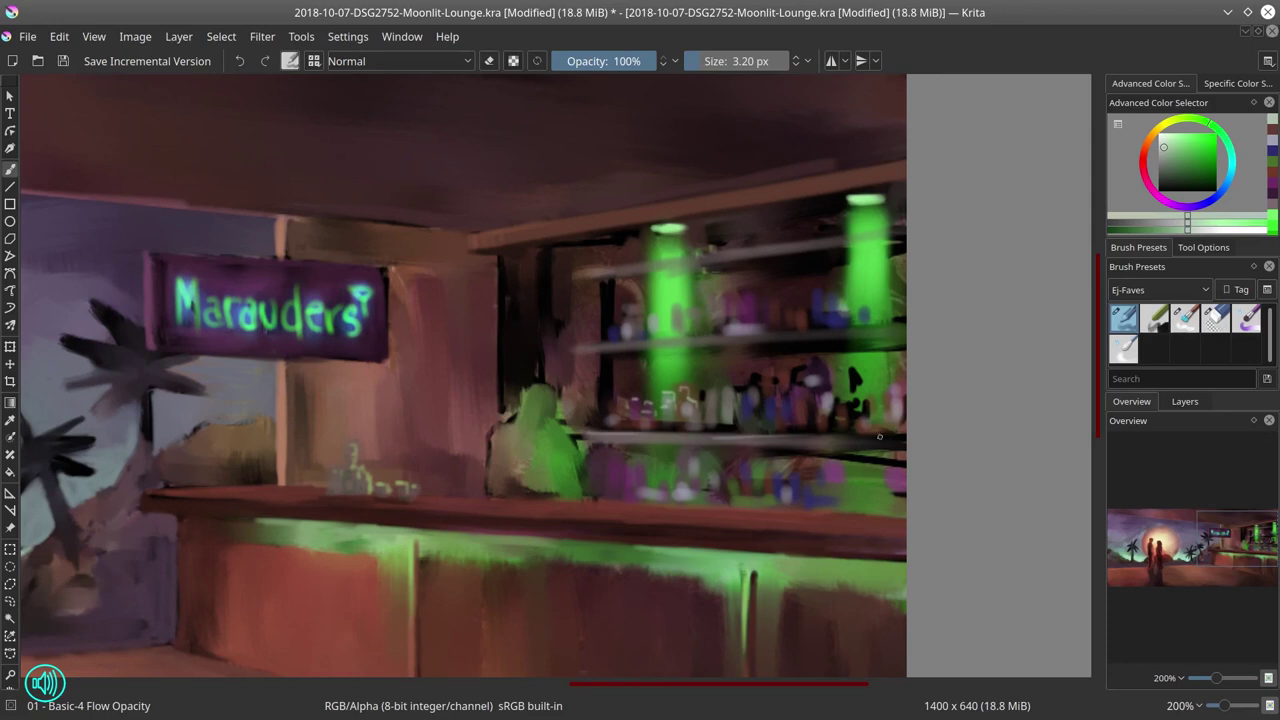
key(ctrl+z)
drag(690, 434, 866, 438)
drag(787, 330, 873, 328)
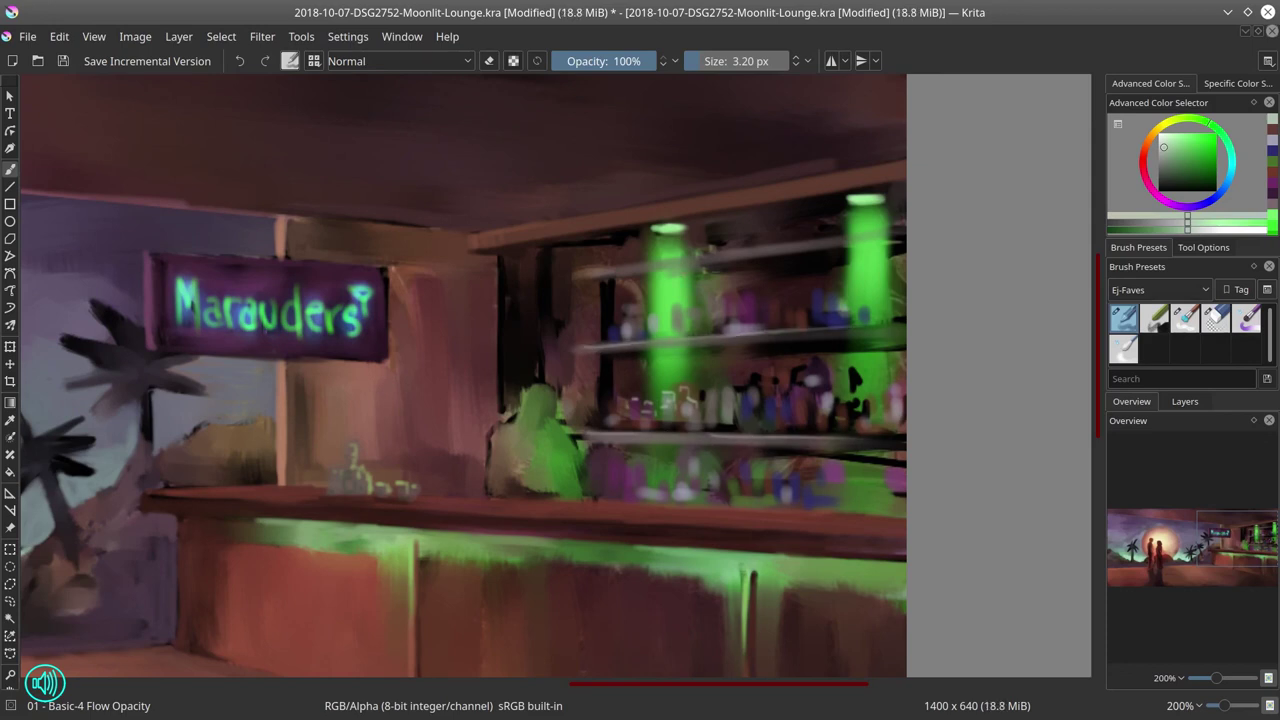
drag(571, 275, 783, 245)
Step: Outline the bottles along the middle shelf in pale grey-green at 3.20 px
drag(629, 322, 630, 307)
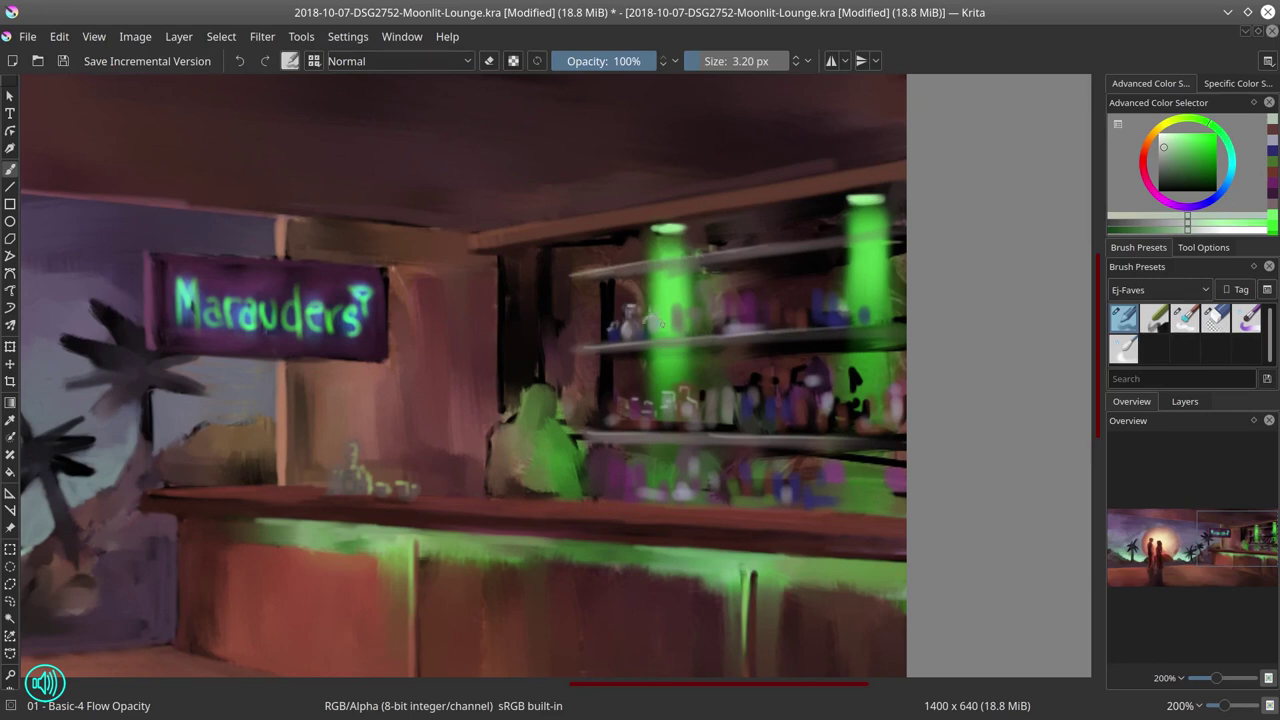
mouse_move(694, 324)
mouse_down()
mouse_move(704, 306)
mouse_move(727, 320)
mouse_move(737, 294)
mouse_up()
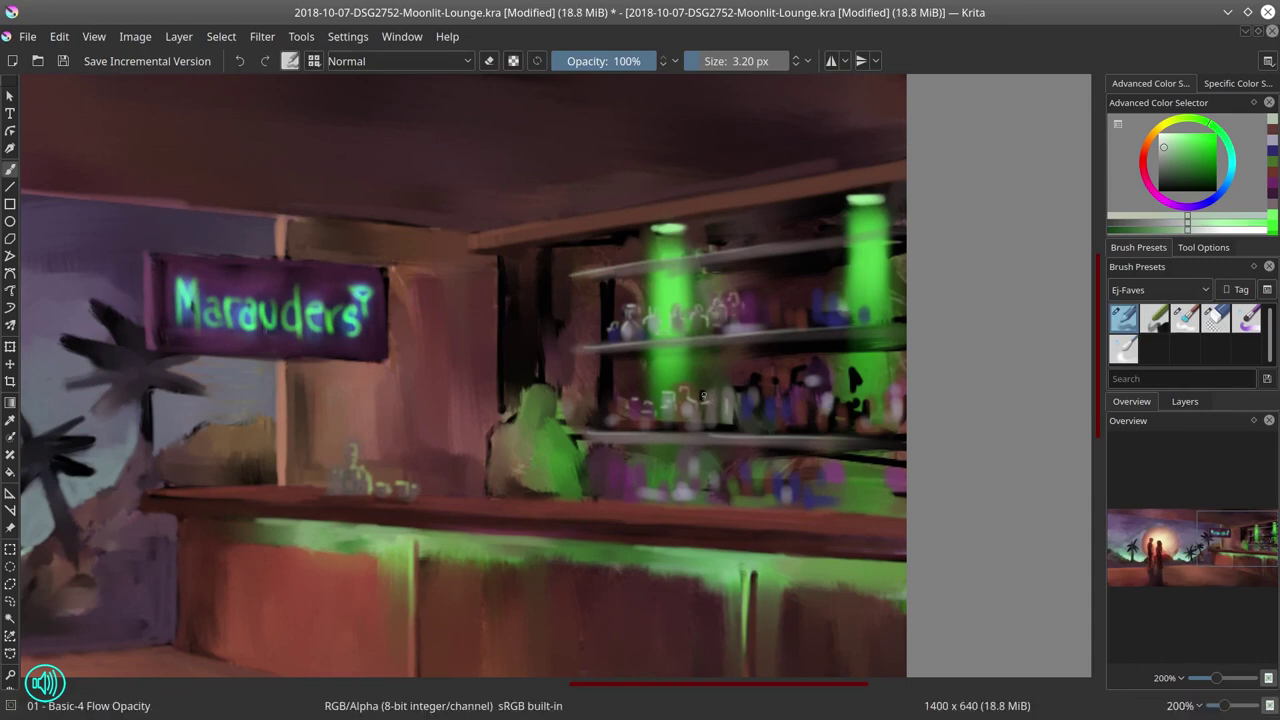
mouse_move(751, 308)
mouse_down()
mouse_move(748, 318)
mouse_move(780, 302)
mouse_move(809, 318)
mouse_move(821, 293)
mouse_up()
mouse_move(827, 309)
mouse_down()
mouse_move(836, 295)
mouse_move(859, 320)
mouse_up()
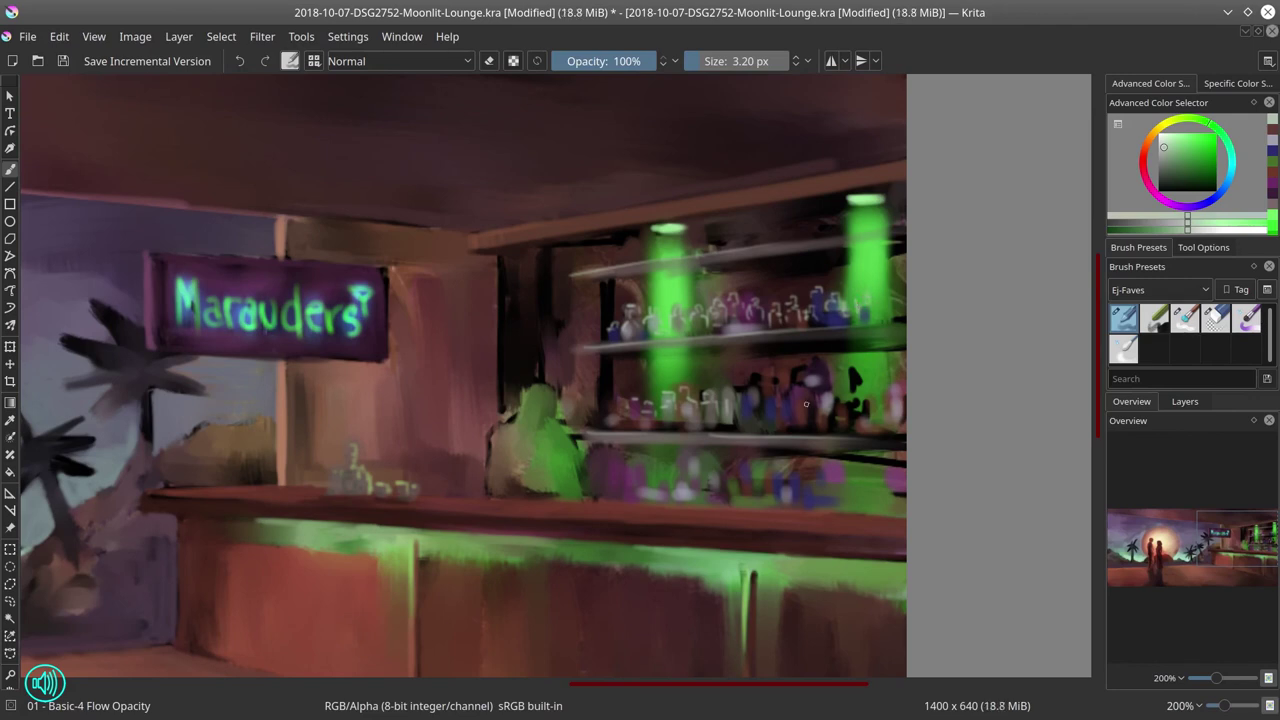
Step: Outline the remaining bottles along the lowest shelf in pale grey-green
mouse_move(758, 393)
mouse_down()
mouse_move(762, 403)
mouse_move(738, 393)
mouse_move(735, 405)
mouse_up()
mouse_move(720, 411)
mouse_down()
mouse_move(717, 427)
mouse_move(702, 425)
mouse_up()
drag(681, 415, 681, 427)
drag(765, 406, 767, 422)
mouse_move(768, 405)
mouse_down()
mouse_move(778, 397)
mouse_move(781, 411)
mouse_up()
mouse_move(754, 384)
mouse_down()
mouse_move(765, 376)
mouse_move(770, 391)
mouse_up()
drag(787, 409, 801, 378)
mouse_move(793, 376)
mouse_down()
mouse_move(818, 402)
mouse_move(824, 390)
mouse_move(848, 400)
mouse_move(852, 376)
mouse_move(872, 424)
mouse_up()
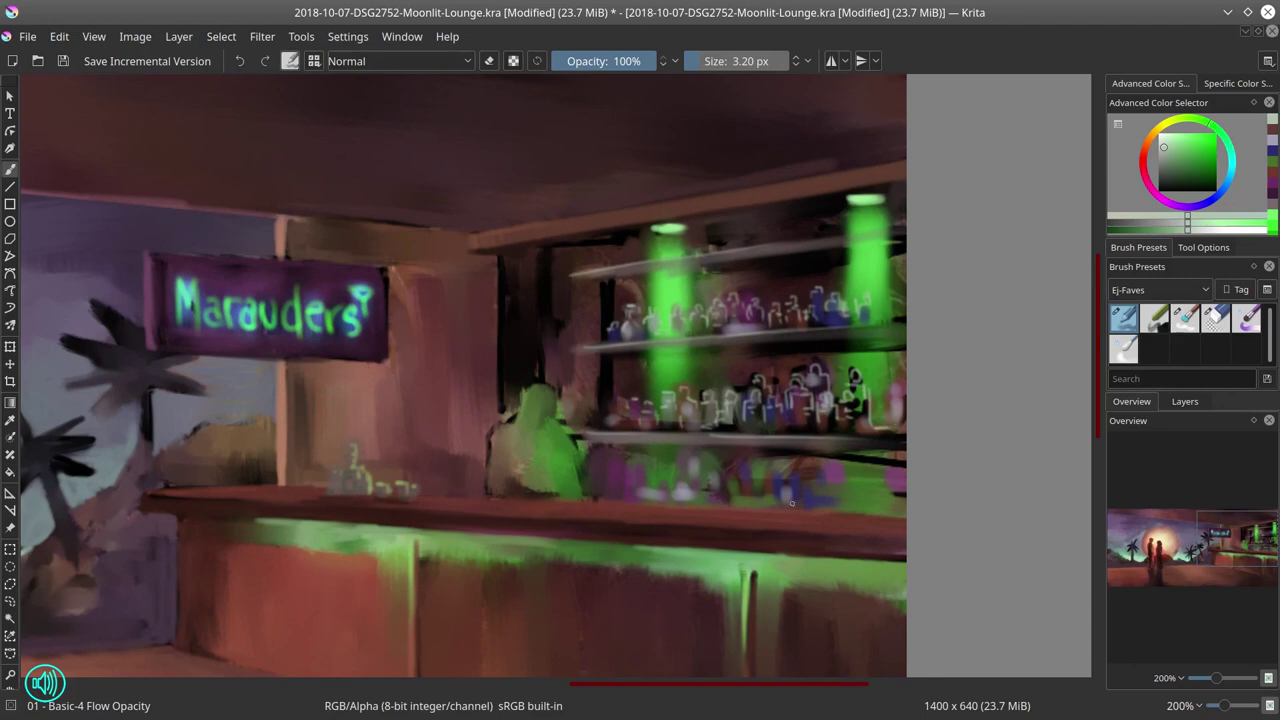
Step: Outline the row of bottles just behind the counter in pale grey-green at 3.20 px
mouse_move(780, 504)
mouse_down()
mouse_move(786, 486)
mouse_move(822, 502)
mouse_up()
mouse_move(756, 486)
mouse_down()
mouse_move(750, 500)
mouse_move(726, 496)
mouse_up()
mouse_move(714, 497)
mouse_down()
mouse_move(706, 478)
mouse_move(617, 475)
mouse_move(622, 496)
mouse_up()
drag(586, 490, 596, 473)
drag(596, 486, 605, 497)
drag(850, 504, 852, 480)
mouse_move(858, 506)
mouse_down()
mouse_move(860, 490)
mouse_move(840, 498)
mouse_up()
drag(830, 508, 848, 506)
scroll(858, 445, down, 5)
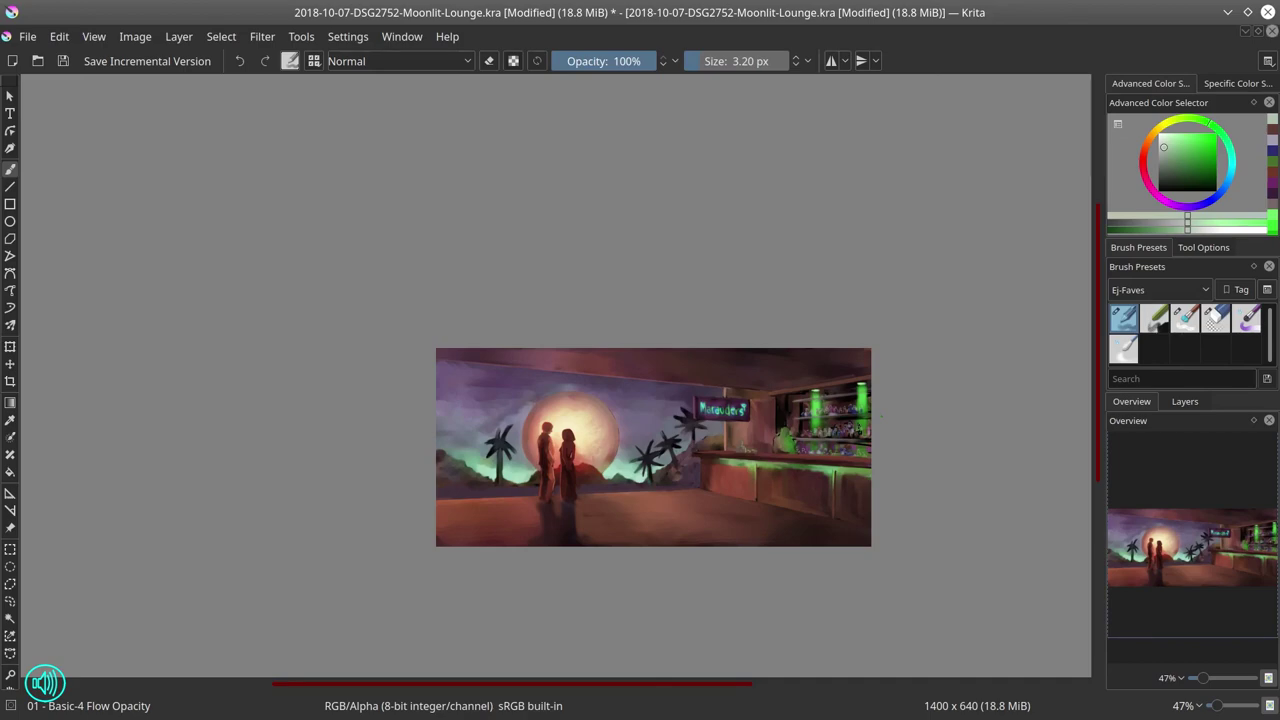
Step: Paint the bartender's head and face behind the counter, using greens and dark tones sampled from the surrounding area
drag(781, 517, 794, 382)
mouse_move(785, 165)
mouse_down()
mouse_move(677, 383)
mouse_move(665, 377)
mouse_move(678, 359)
mouse_move(702, 359)
mouse_move(679, 379)
mouse_move(704, 368)
mouse_move(692, 387)
mouse_move(680, 363)
mouse_move(670, 382)
mouse_move(691, 382)
mouse_move(662, 389)
mouse_move(703, 390)
mouse_move(683, 412)
mouse_up()
ctrl+click(660, 368)
ctrl+click(672, 386)
ctrl+click(697, 380)
ctrl+click(672, 392)
ctrl+click(698, 380)
ctrl+click(698, 380)
ctrl+click(699, 379)
ctrl+click(818, 338)
ctrl+click(699, 370)
Step: Paint the bartender's light shirt, dark tie and green-lit side with colors sampled from the figure and its background at 3.64 px
click(1184, 154)
ctrl+click(720, 388)
ctrl+click(677, 349)
ctrl+click(685, 367)
ctrl+click(686, 378)
ctrl+click(690, 367)
ctrl+click(700, 360)
ctrl+click(660, 390)
ctrl+click(692, 393)
ctrl+click(713, 398)
ctrl+click(664, 374)
drag(684, 416, 681, 462)
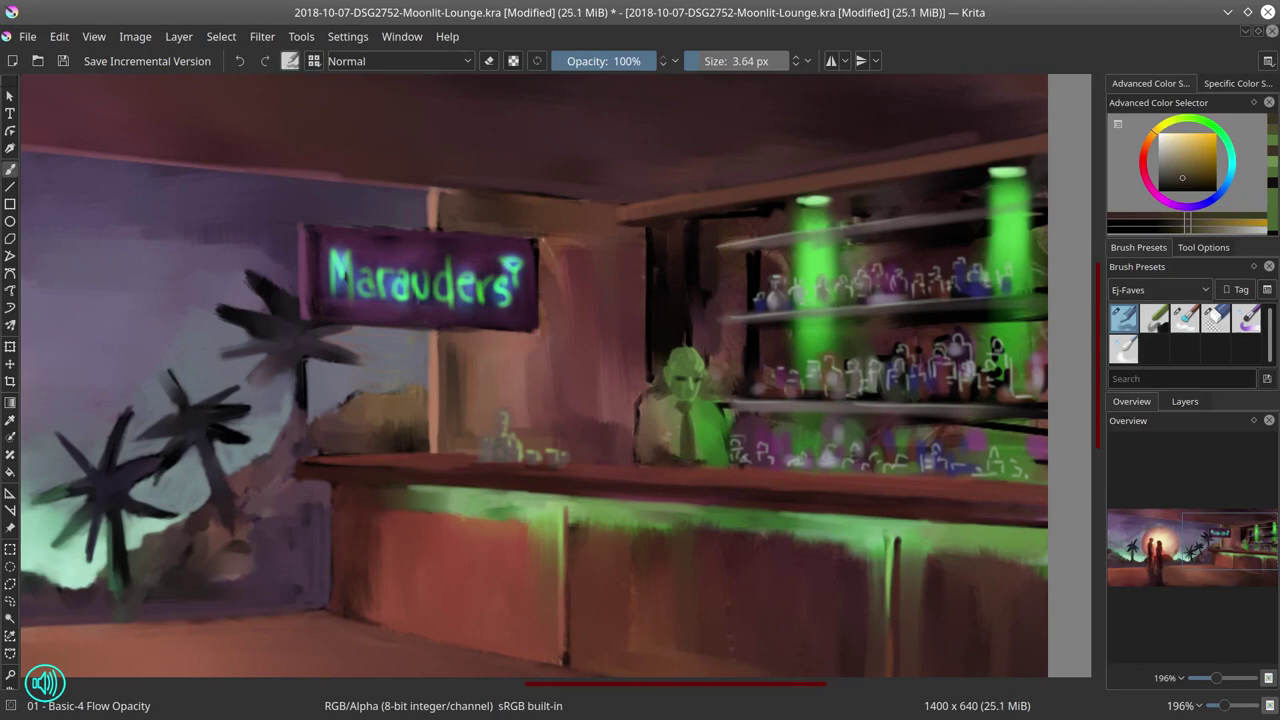
Step: Refine the bartender's face and collar and clean up the edge of the head with sampled green and dark tones
ctrl+click(701, 425)
mouse_move(690, 410)
mouse_down()
mouse_move(680, 437)
mouse_move(634, 405)
mouse_move(650, 386)
mouse_move(691, 408)
mouse_move(655, 400)
mouse_move(674, 399)
mouse_up()
ctrl+click(643, 378)
ctrl+click(672, 375)
ctrl+click(656, 378)
ctrl+click(674, 376)
ctrl+click(708, 416)
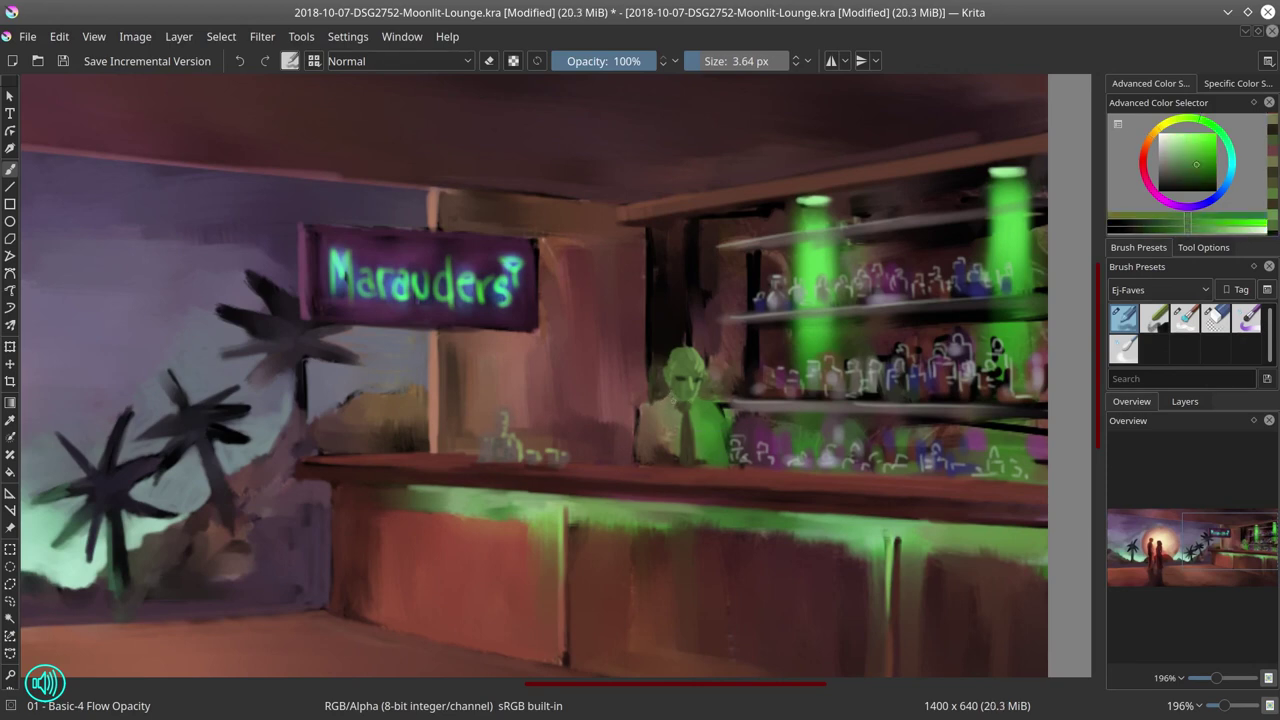
Step: Rework the shadowed shoulder and sleeve of the bartender's shirt with sampled brown-grey tones at 3.64 px
ctrl+click(651, 411)
ctrl+click(651, 411)
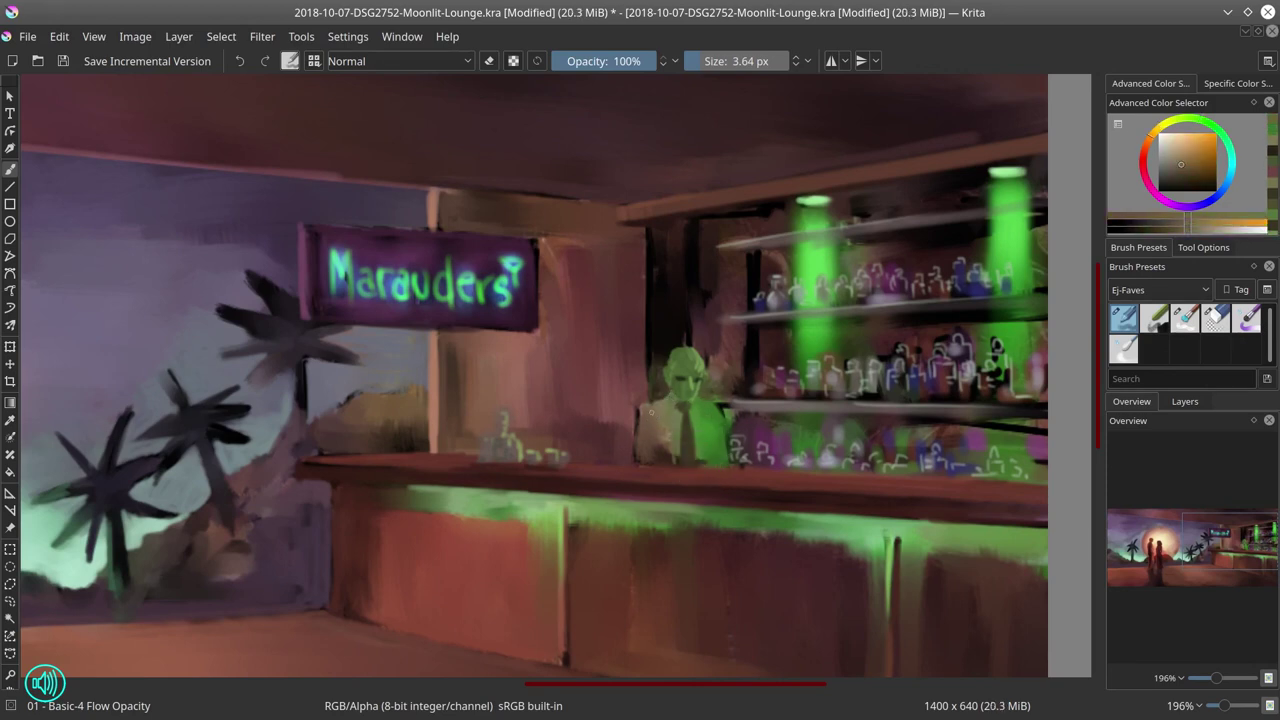
ctrl+click(630, 416)
drag(651, 412, 633, 462)
ctrl+click(633, 456)
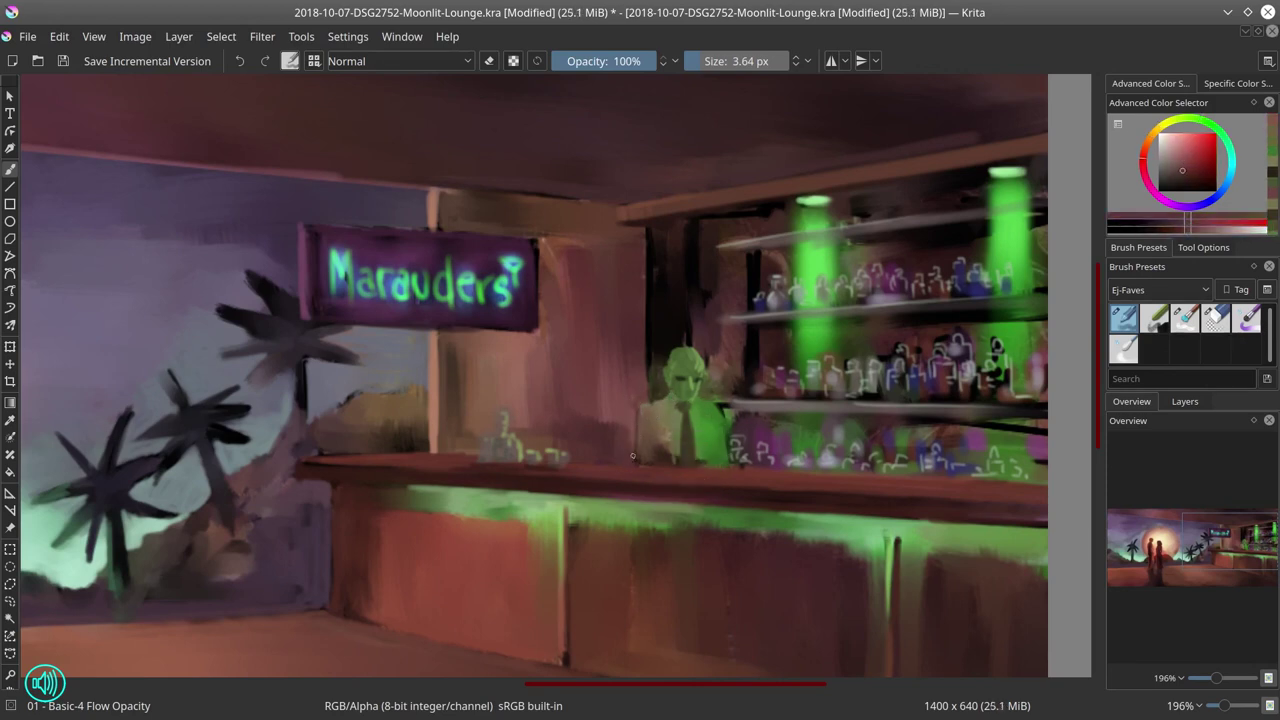
ctrl+click(652, 404)
ctrl+click(653, 402)
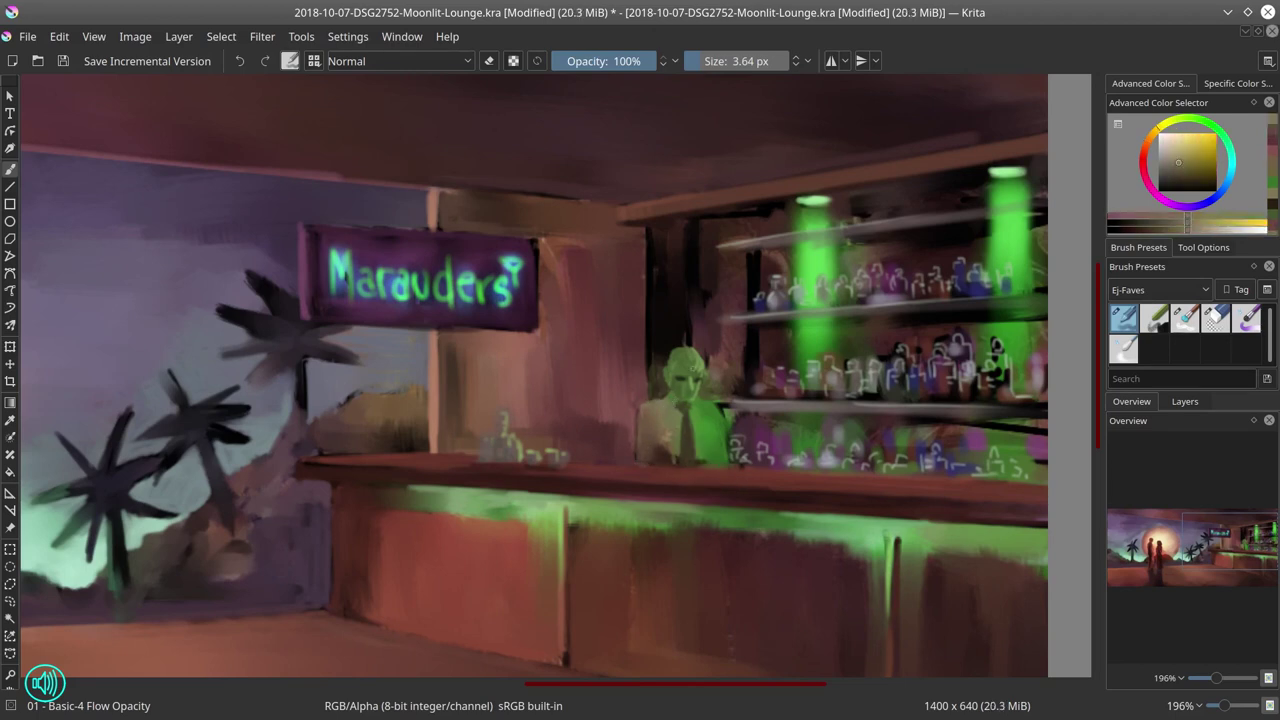
Step: Touch up the bartender's head and lit shoulder with sampled bright greens, undoing the last two strokes
ctrl+click(707, 409)
ctrl+click(707, 410)
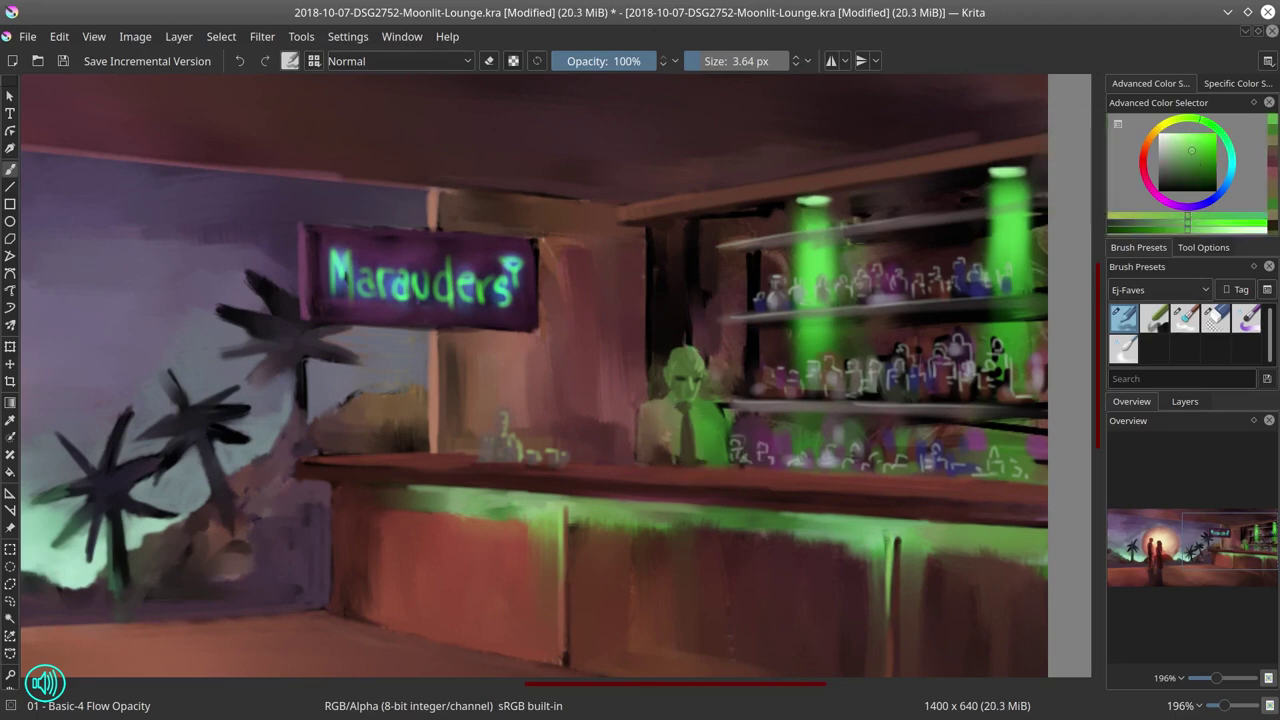
ctrl+click(697, 358)
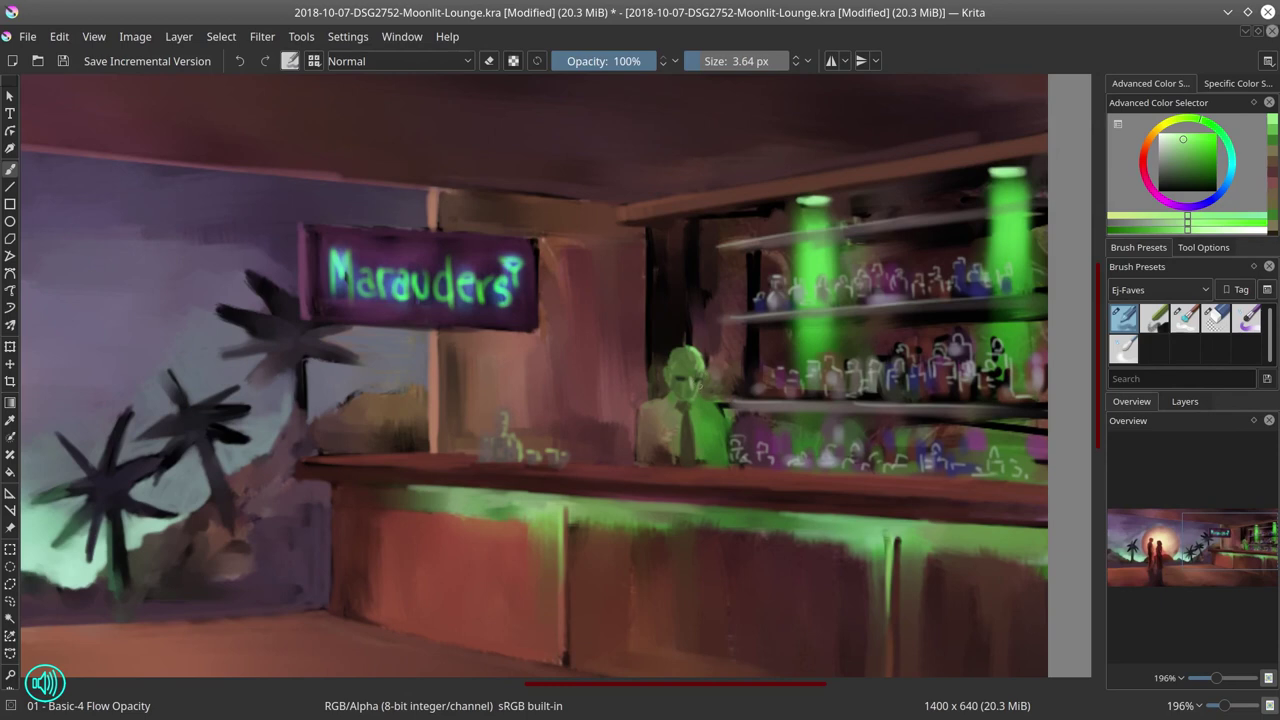
mouse_move(700, 394)
mouse_down()
mouse_move(721, 444)
mouse_move(711, 457)
mouse_move(693, 448)
mouse_up()
key(ctrl+z)
key(ctrl+z)
Step: Review the whole painting and save it
scroll(710, 516, down, 3)
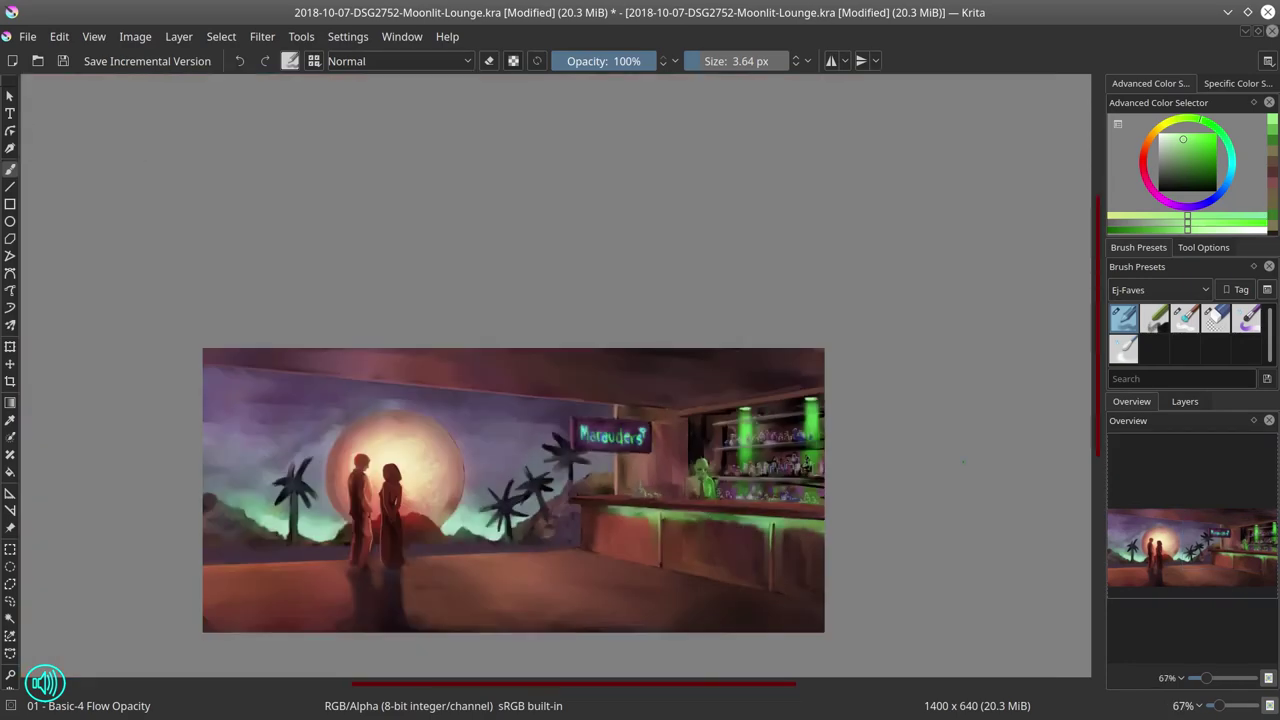
drag(936, 469, 991, 316)
scroll(953, 415, down, 1)
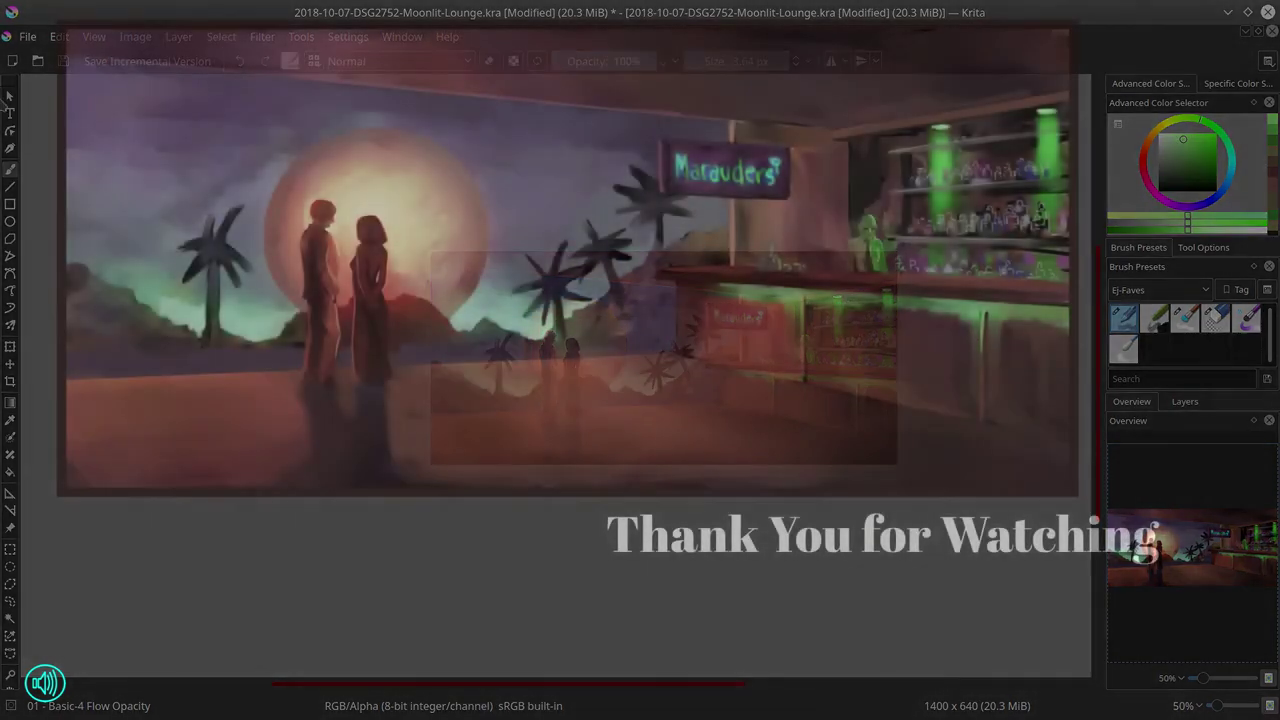
key(ctrl+s)
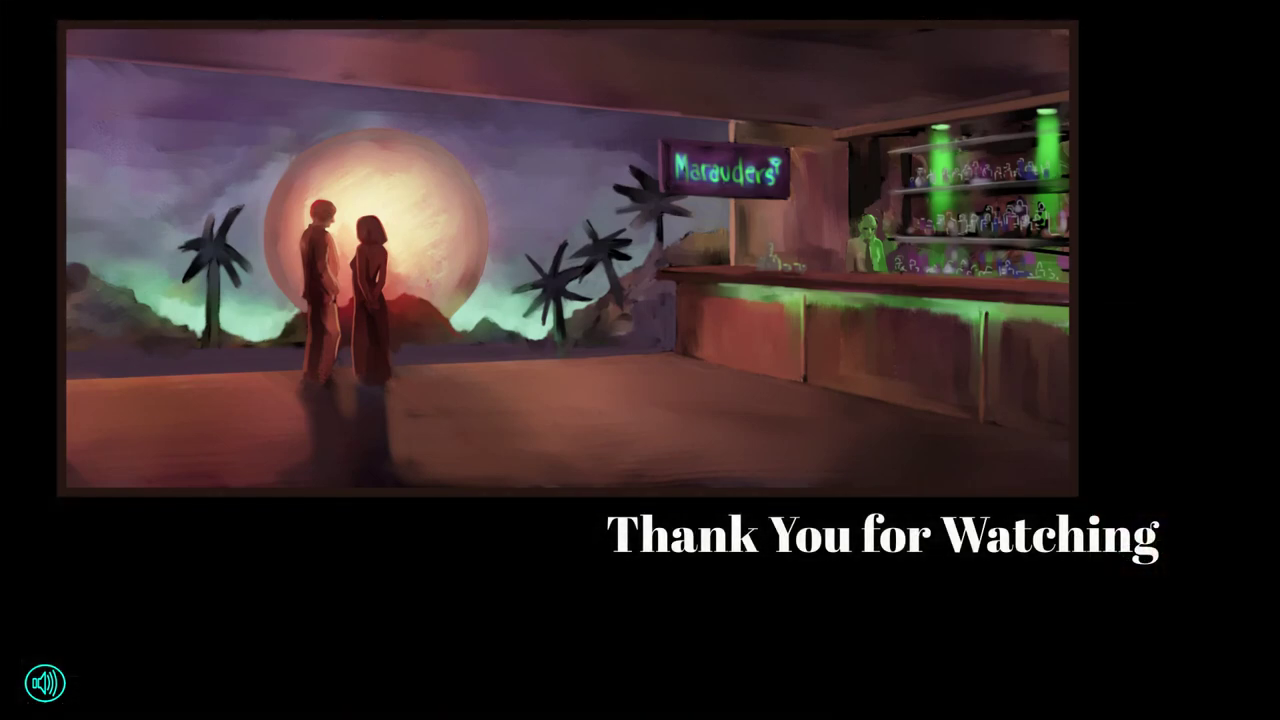